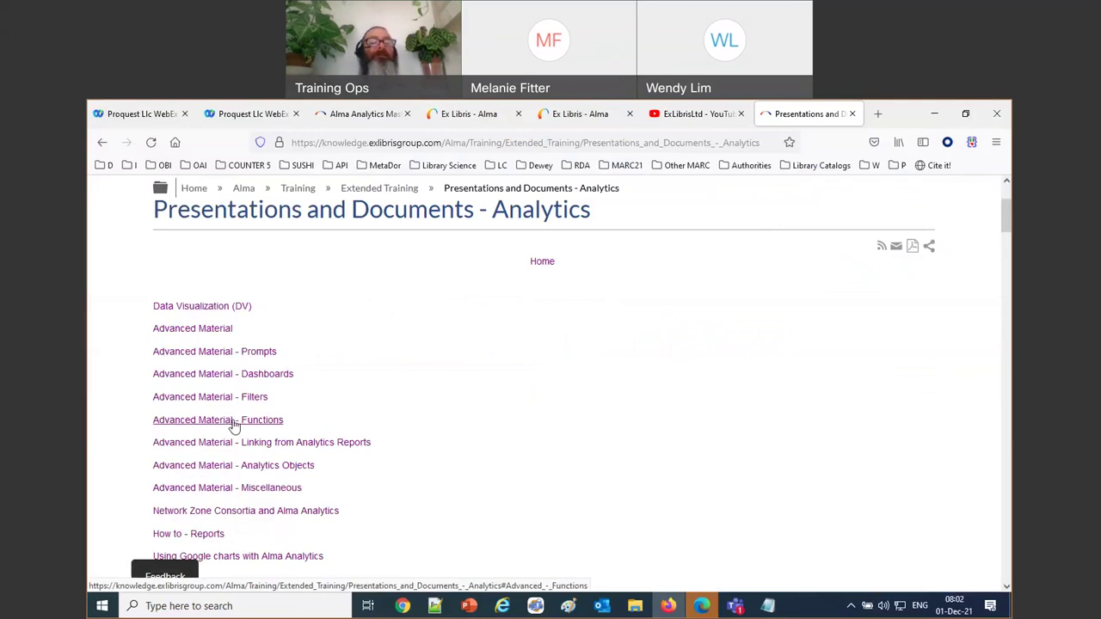
# Step: Copy the address of the Presentations and Documents - Analytics page and the links to its Advanced Material - Filters and Advanced Material - Functions sections
pyautogui.click(328, 144)
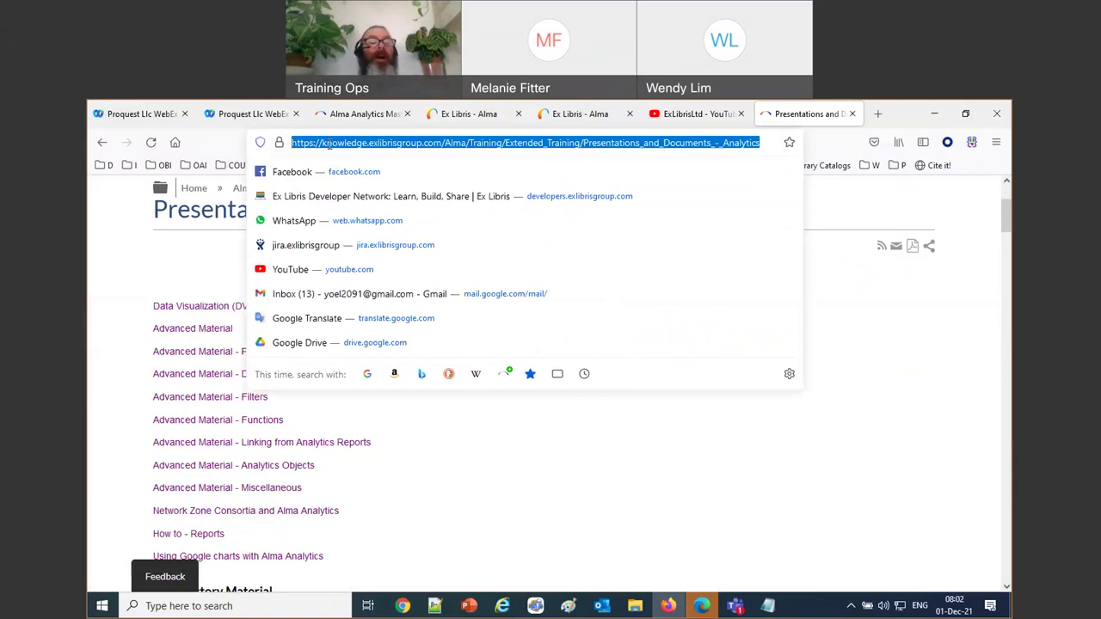
pyautogui.click(843, 445)
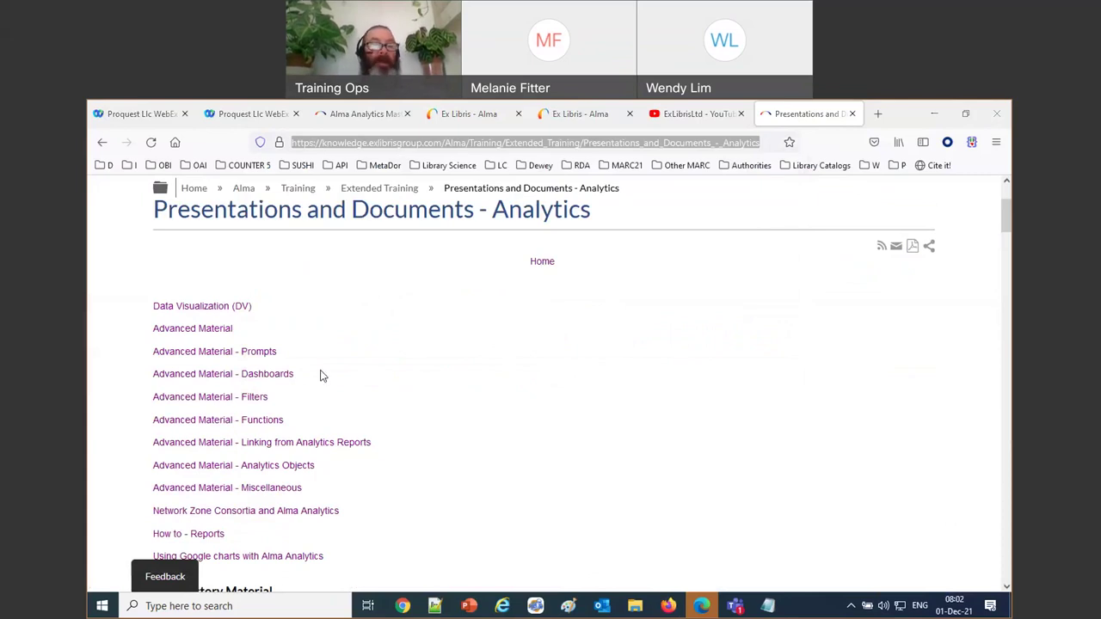
pyautogui.rightClick(248, 401)
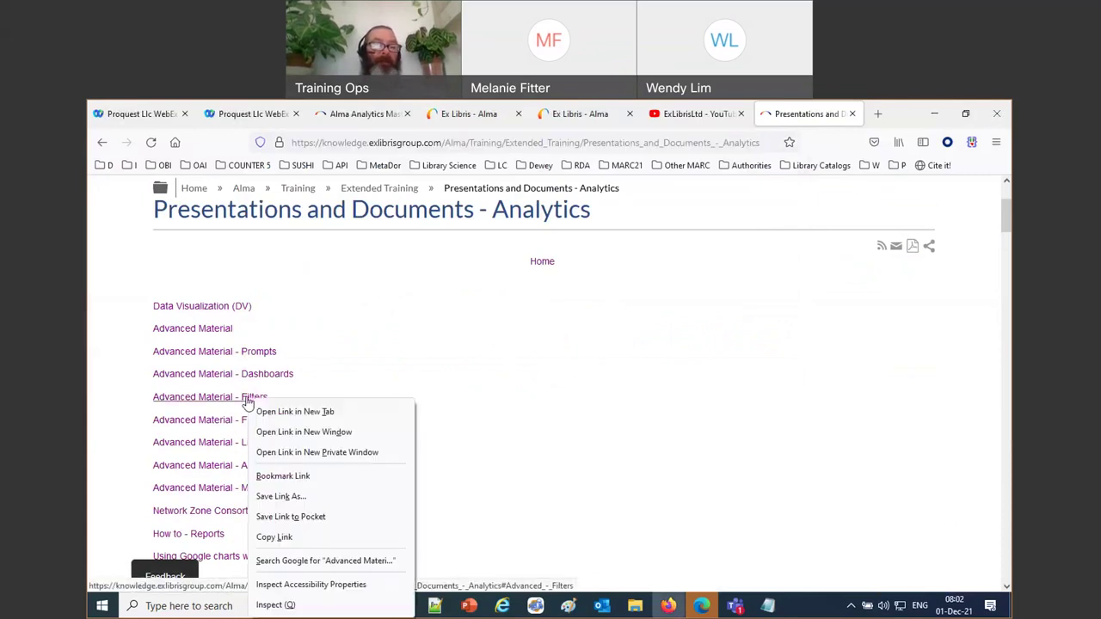
pyautogui.click(293, 537)
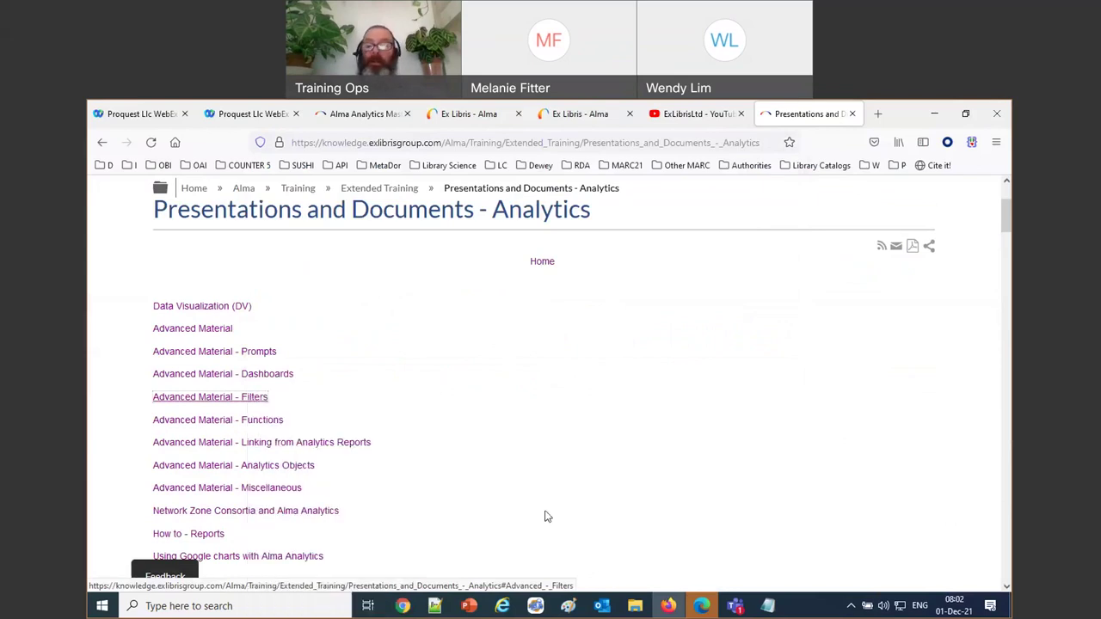
pyautogui.click(811, 456)
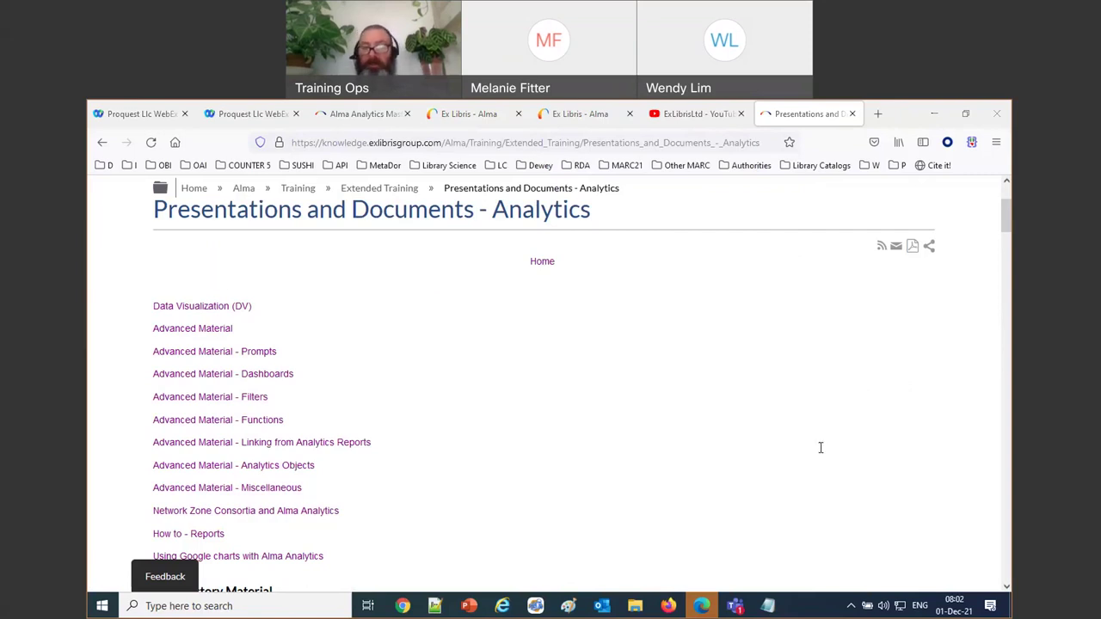
pyautogui.rightClick(261, 428)
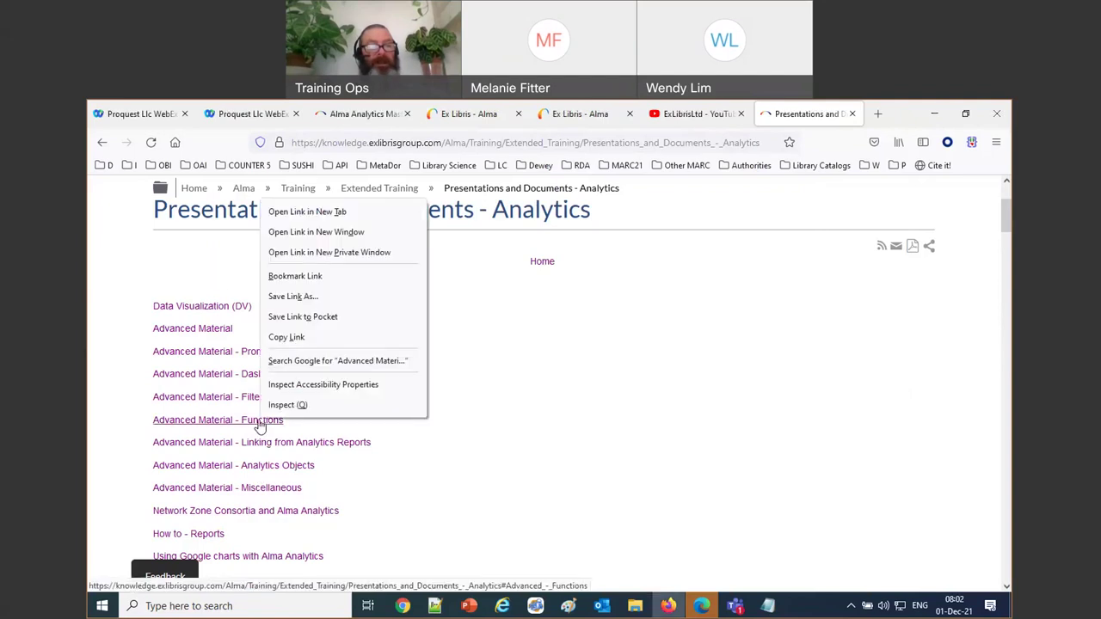
pyautogui.click(286, 337)
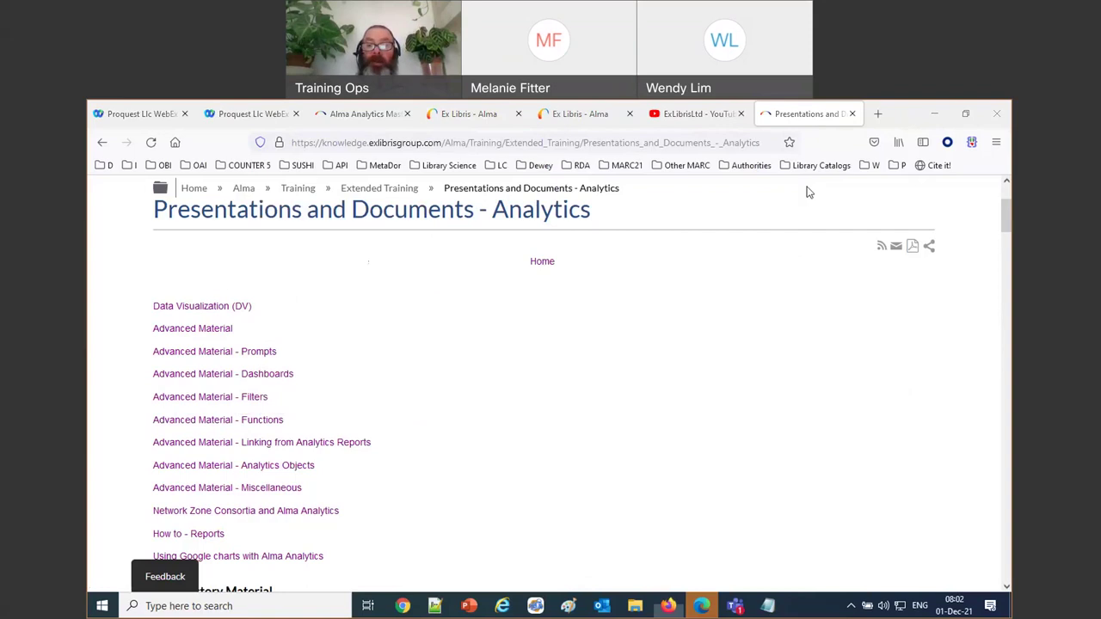
# Step: Bring up the Alma Analytics Master Class - Fall 2021 page in a maximized browser window
pyautogui.click(965, 114)
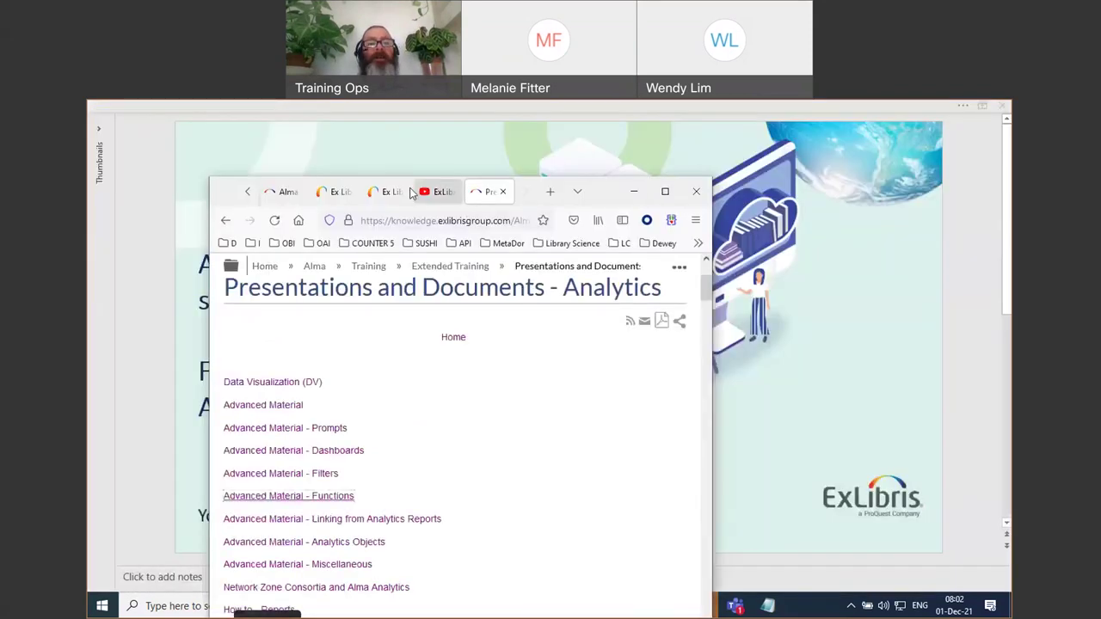
pyautogui.click(371, 190)
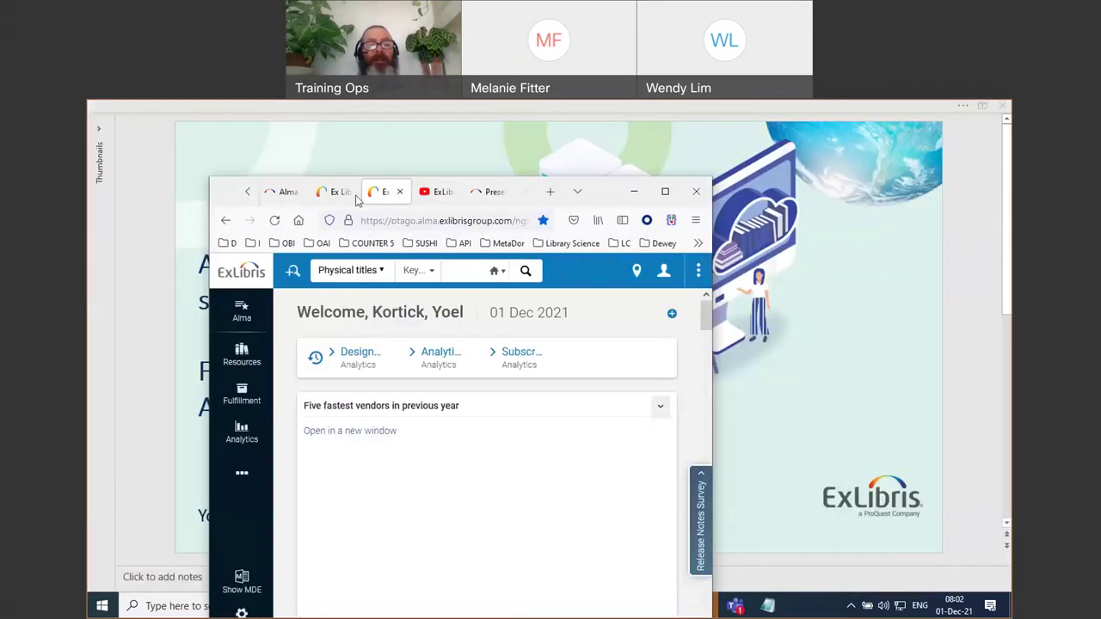
pyautogui.click(341, 191)
pyautogui.click(286, 191)
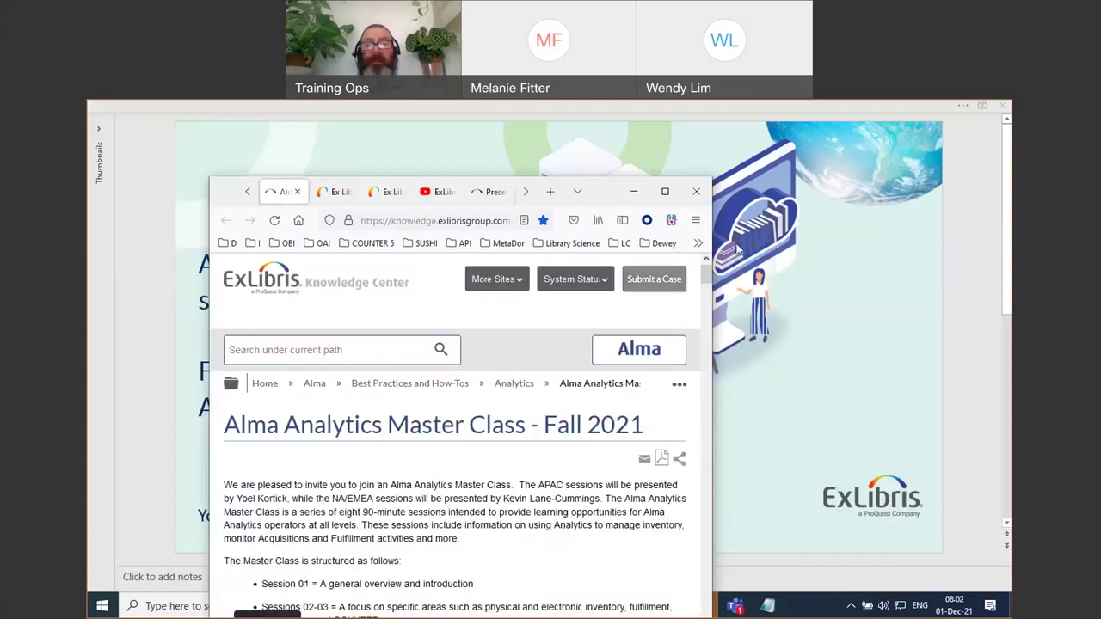
pyautogui.click(665, 192)
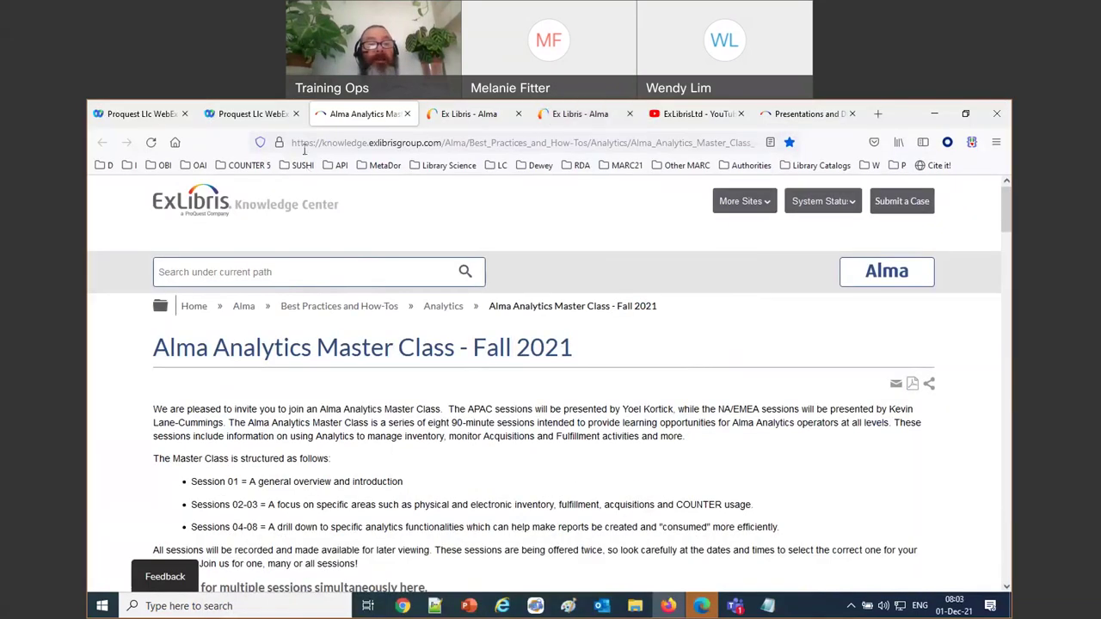
# Step: Copy the full web address of the Alma Analytics Master Class - Fall 2021 page
pyautogui.click(305, 144)
pyautogui.press('End')
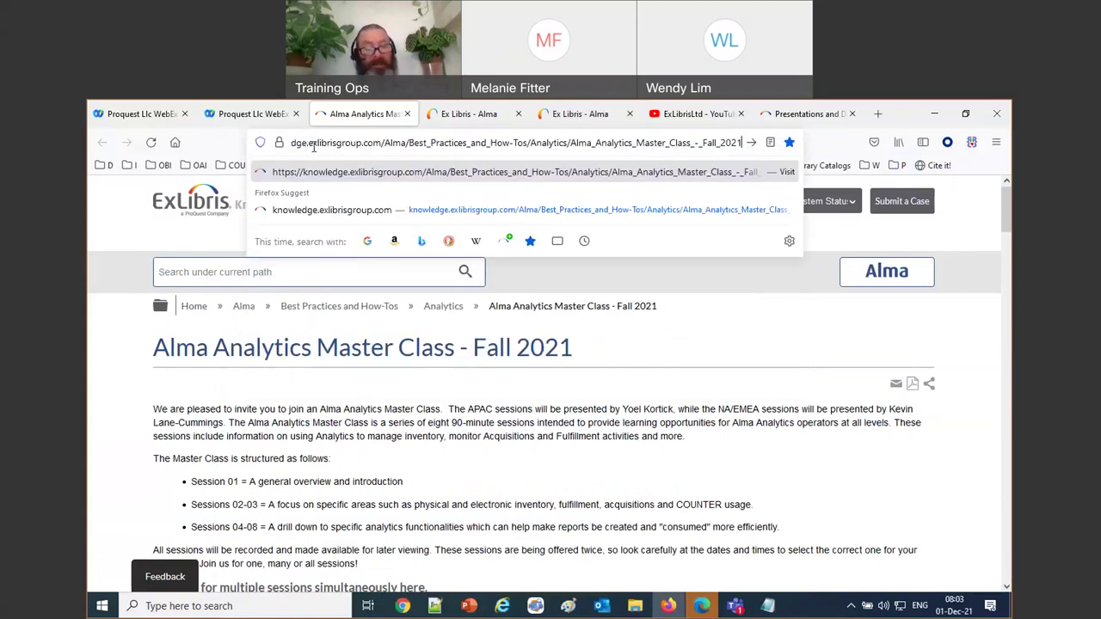
pyautogui.hotkey('ctrl', 'a')
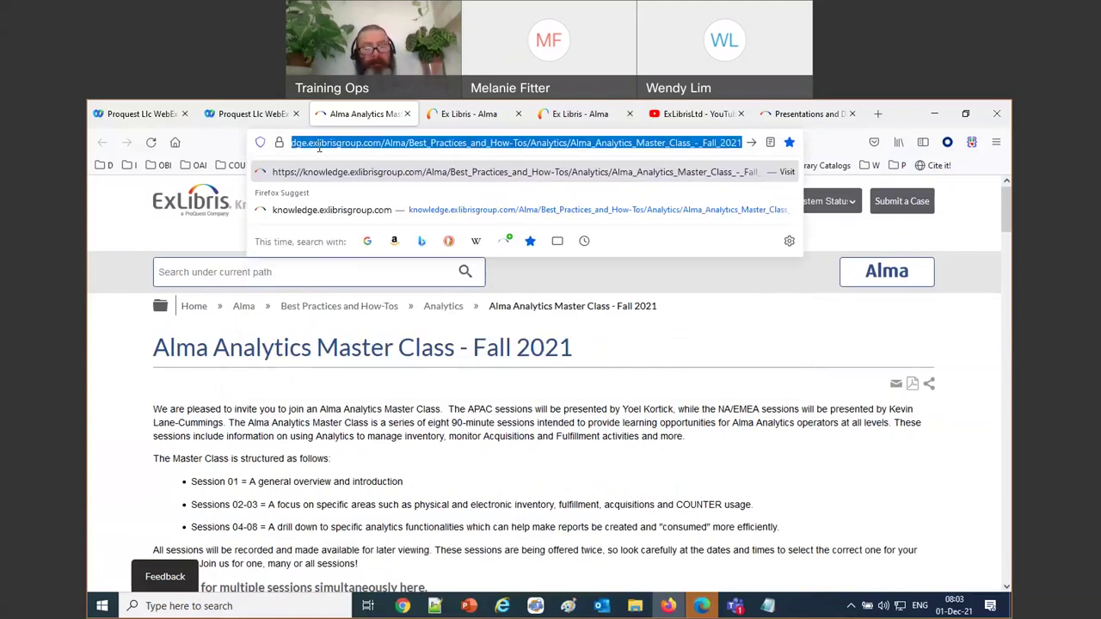
pyautogui.click(837, 445)
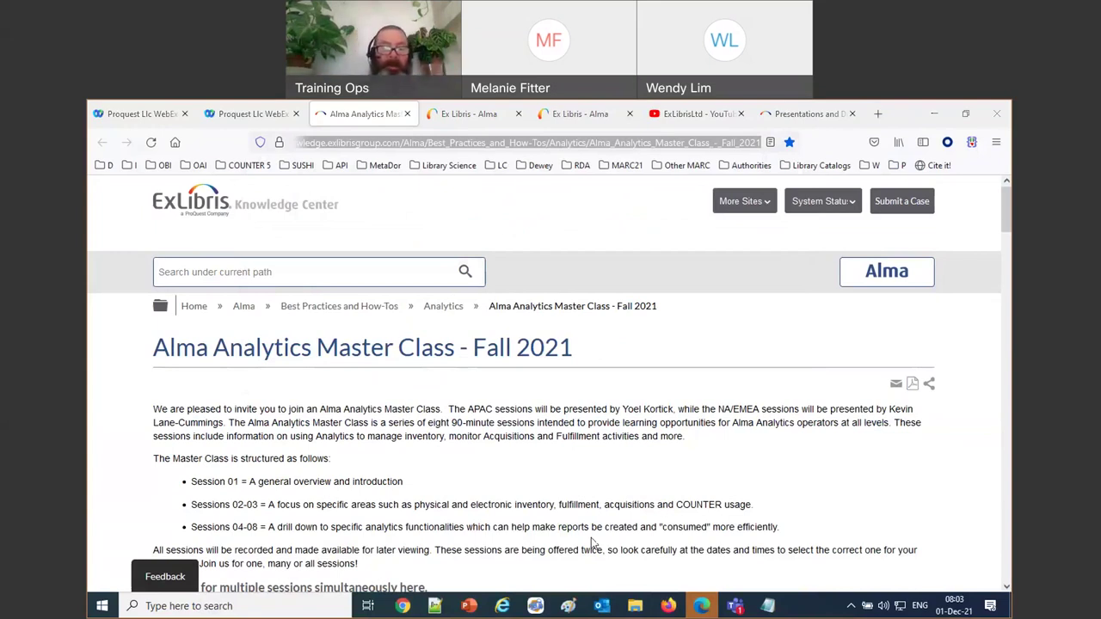
# Step: Go through sessions 01 to 03 in the Master Class table, highlighting the name of each session
pyautogui.scroll(-4, 592, 542)
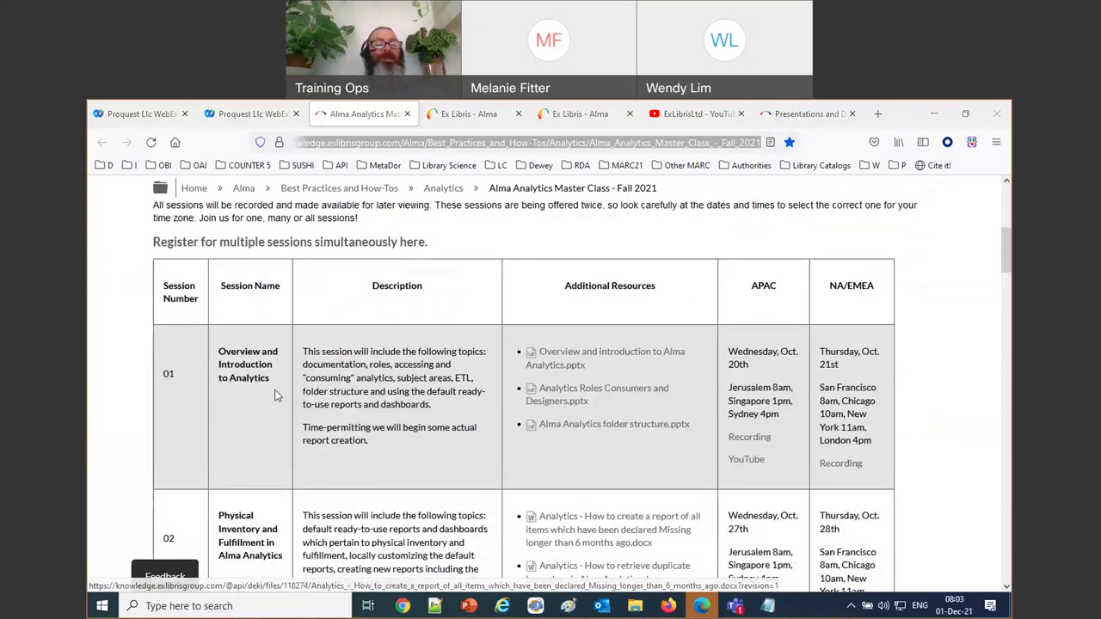
pyautogui.moveTo(217, 347); pyautogui.dragTo(243, 379)
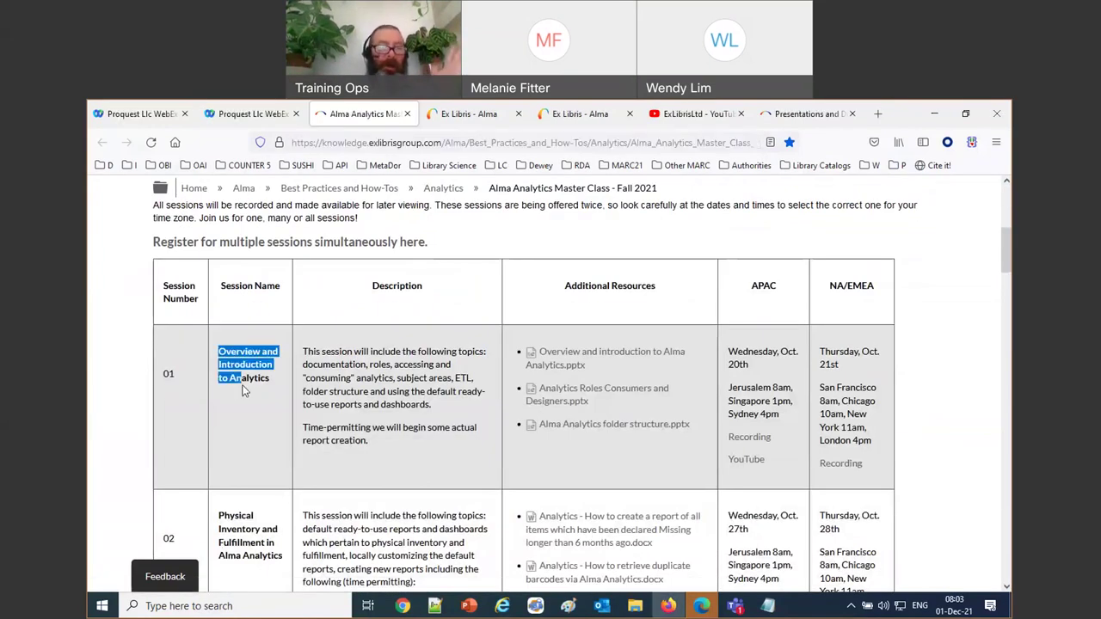
pyautogui.scroll(-2, 256, 401)
pyautogui.scroll(-1, 256, 401)
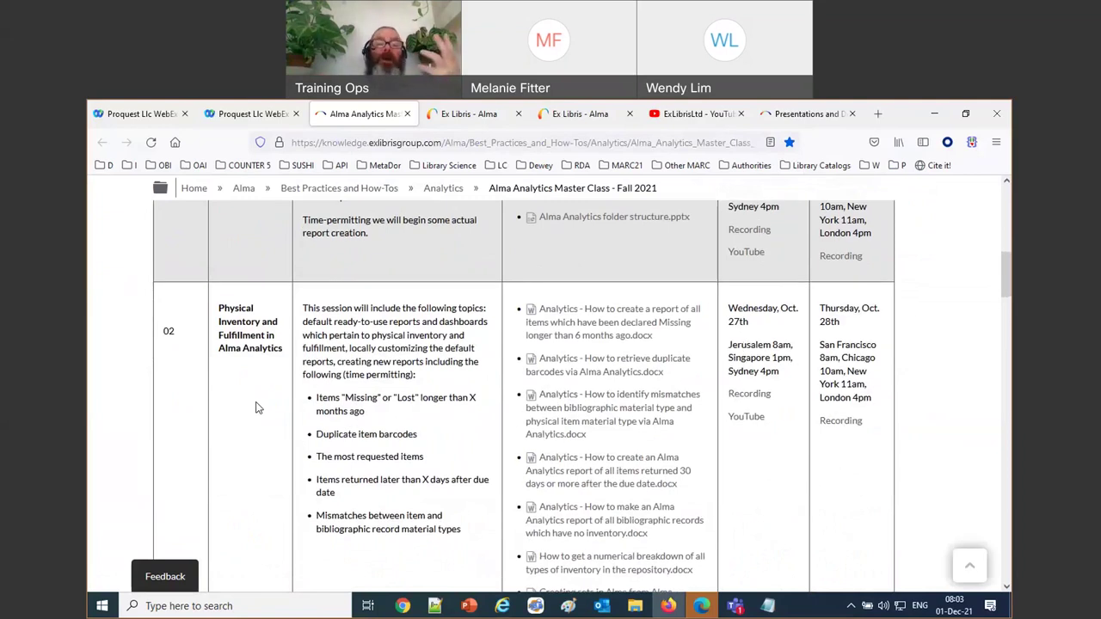
pyautogui.moveTo(219, 308); pyautogui.dragTo(253, 368)
pyautogui.scroll(-8, 253, 368)
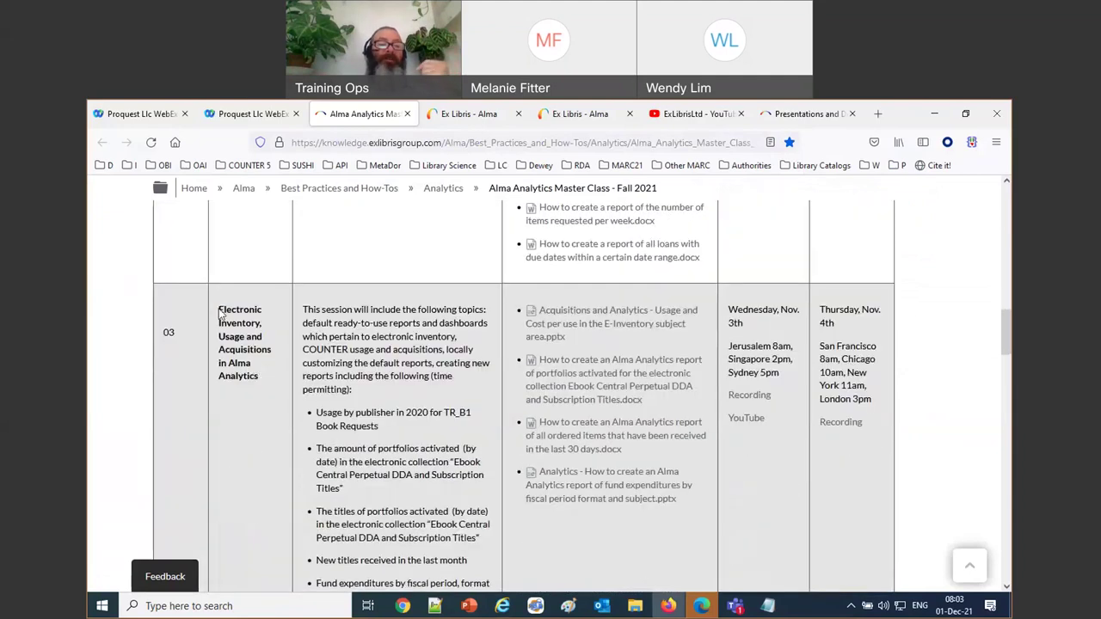
pyautogui.moveTo(219, 310); pyautogui.dragTo(257, 382)
# Step: Review sessions 04 to 08 in the Master Class table, highlighting the session topics from Prompts through Useful Tips in Analytics
pyautogui.scroll(-3, 257, 382)
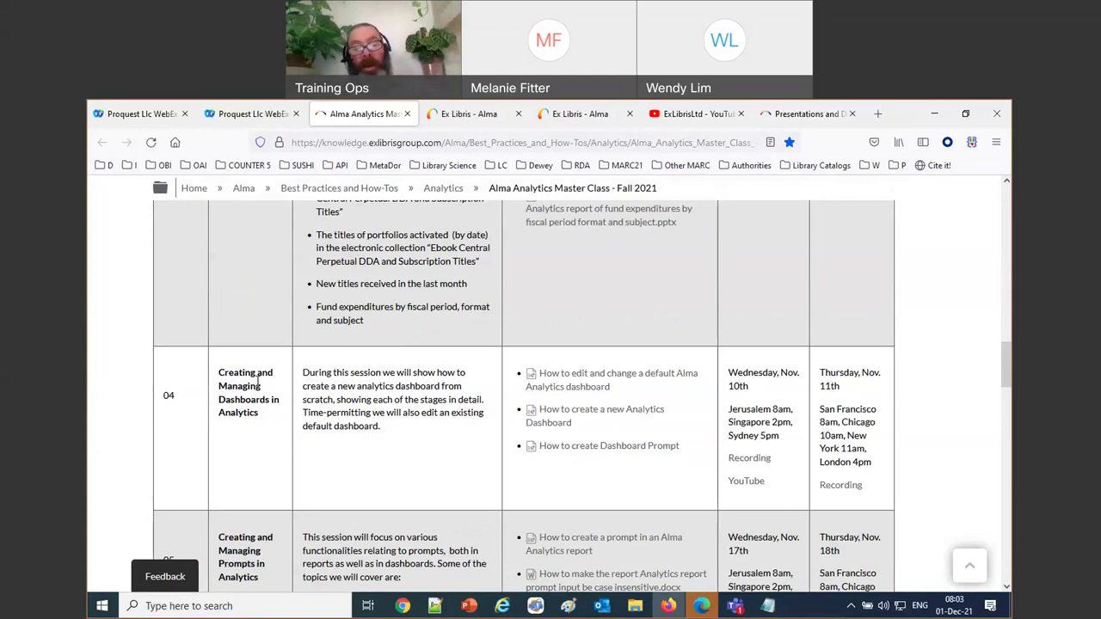
pyautogui.scroll(-1, 260, 384)
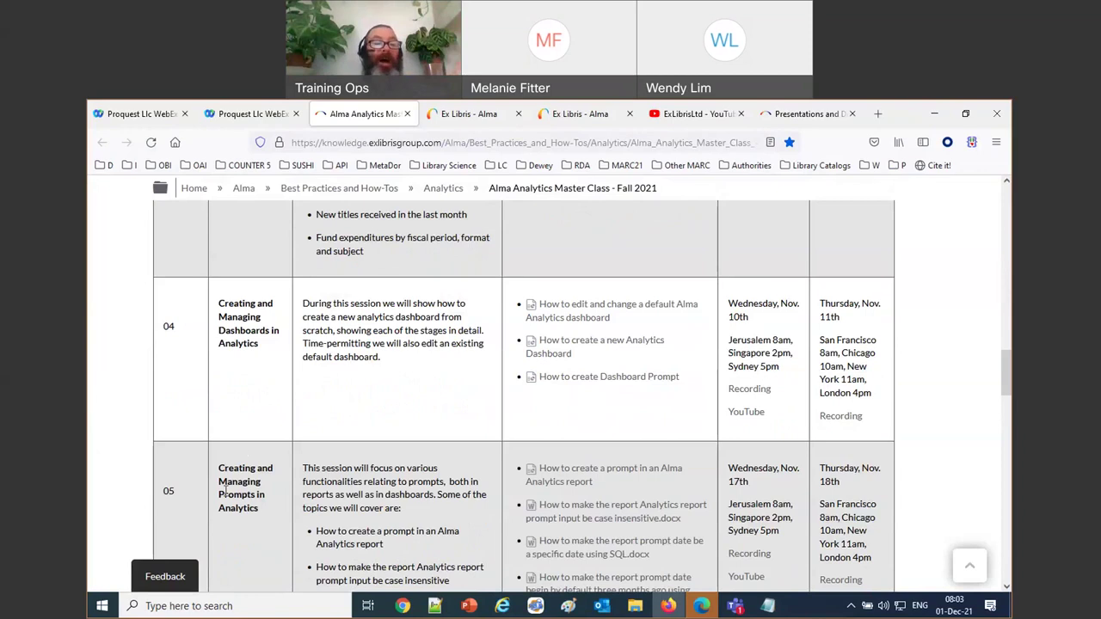
pyautogui.moveTo(220, 494); pyautogui.dragTo(260, 500)
pyautogui.scroll(-3, 260, 500)
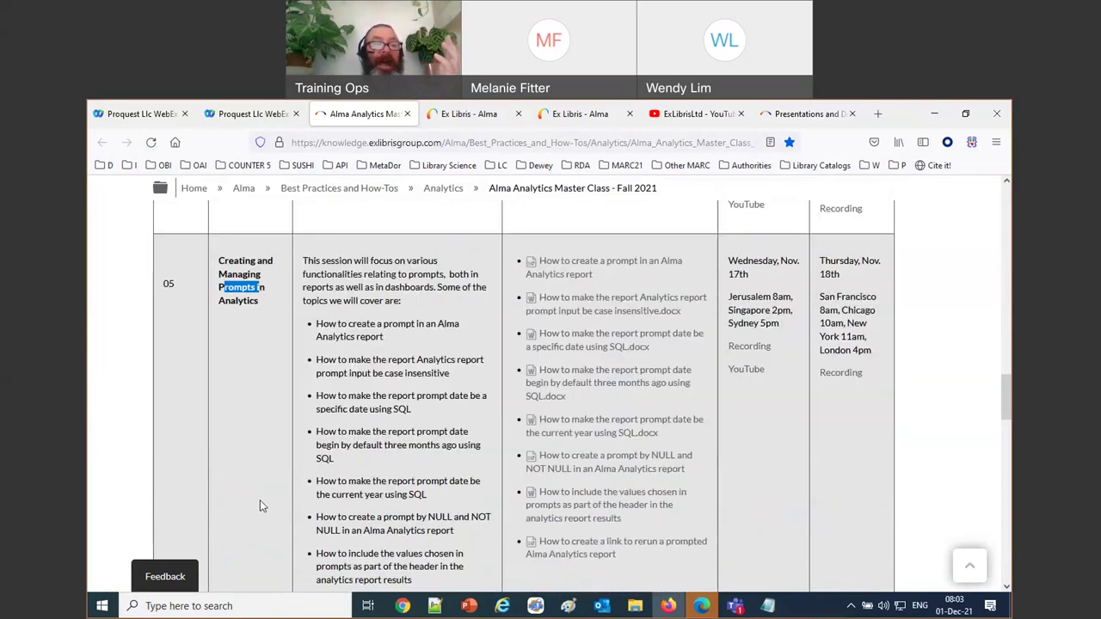
pyautogui.scroll(-4, 260, 500)
pyautogui.moveTo(218, 343); pyautogui.dragTo(258, 387)
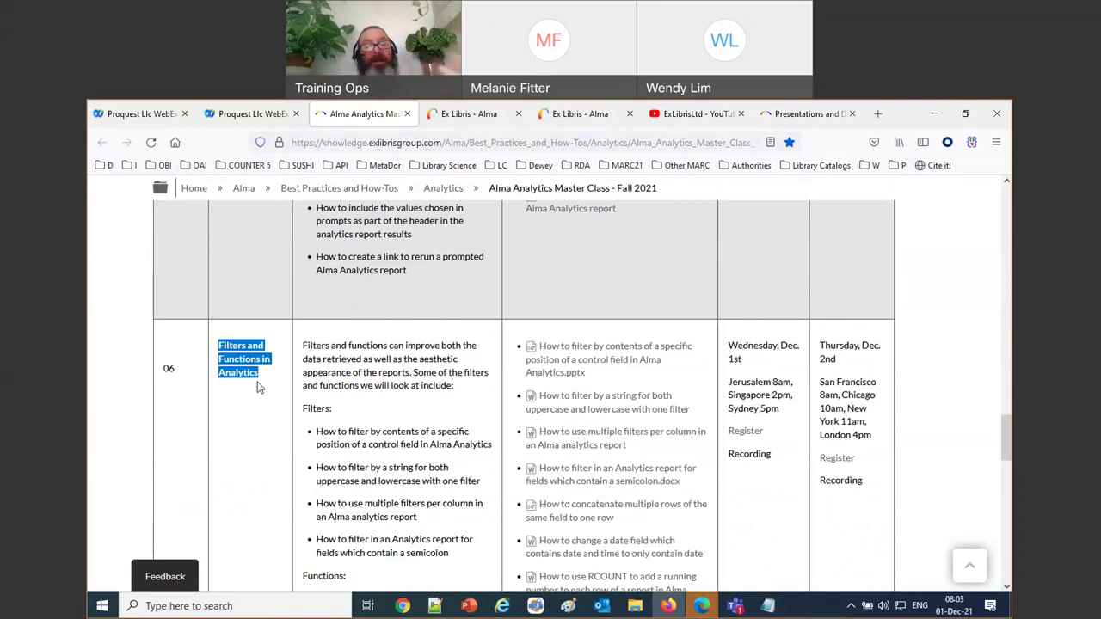
pyautogui.scroll(-6, 259, 388)
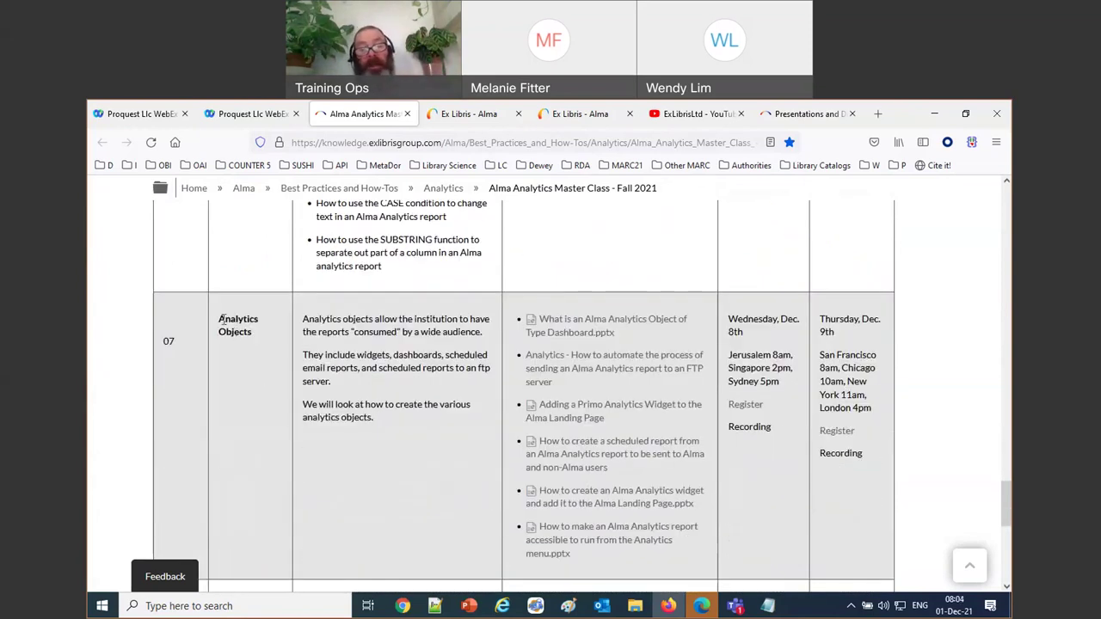
pyautogui.moveTo(222, 319); pyautogui.dragTo(244, 337)
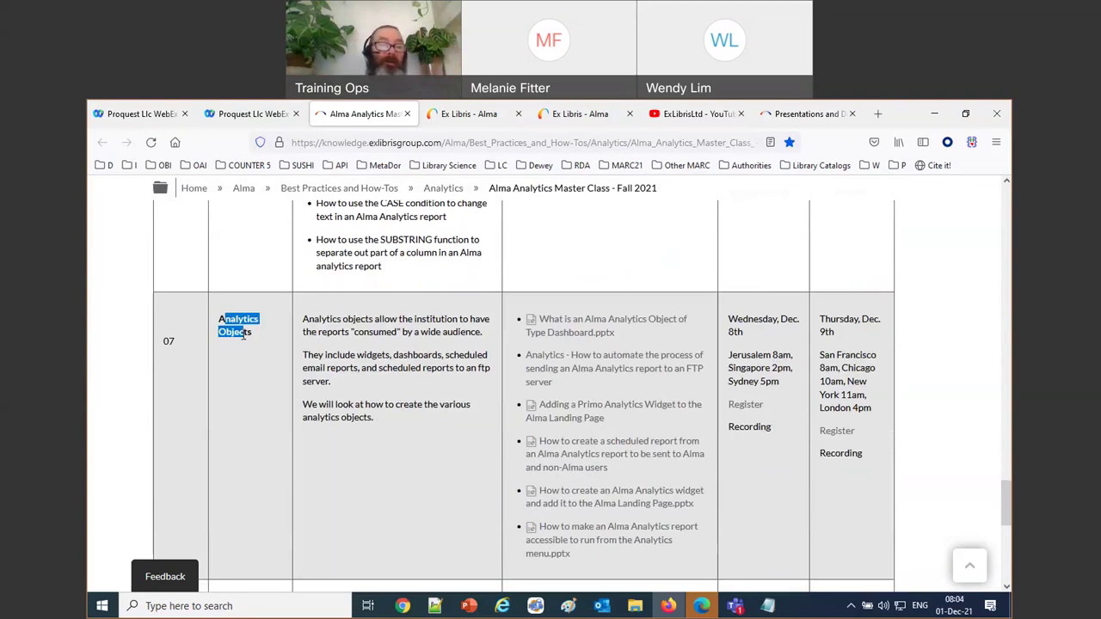
pyautogui.scroll(-3, 243, 337)
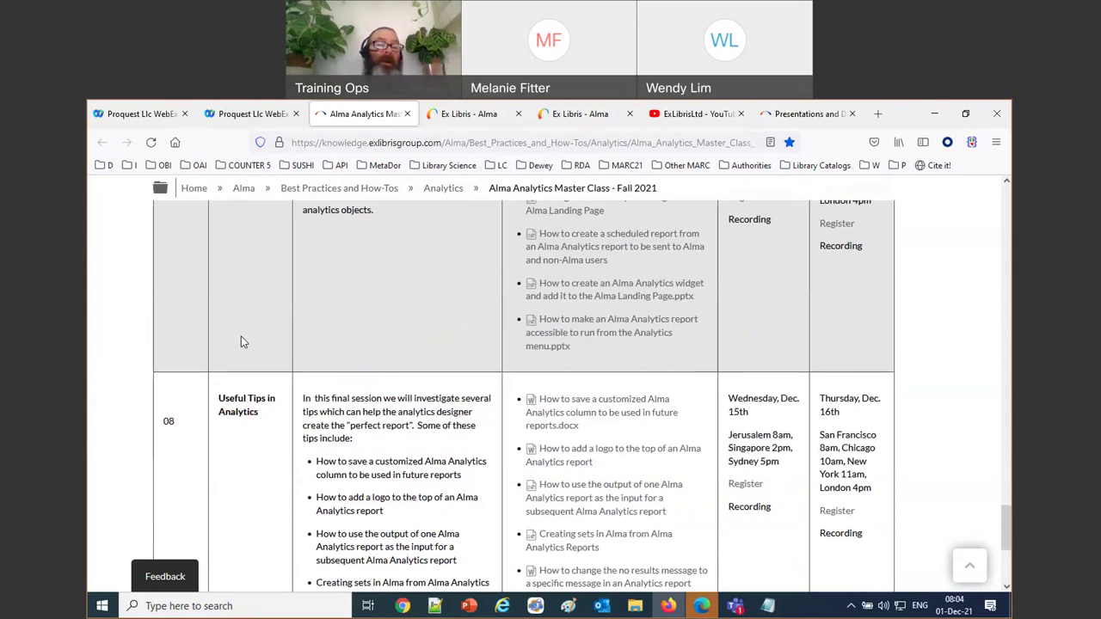
pyautogui.moveTo(219, 394); pyautogui.dragTo(260, 421)
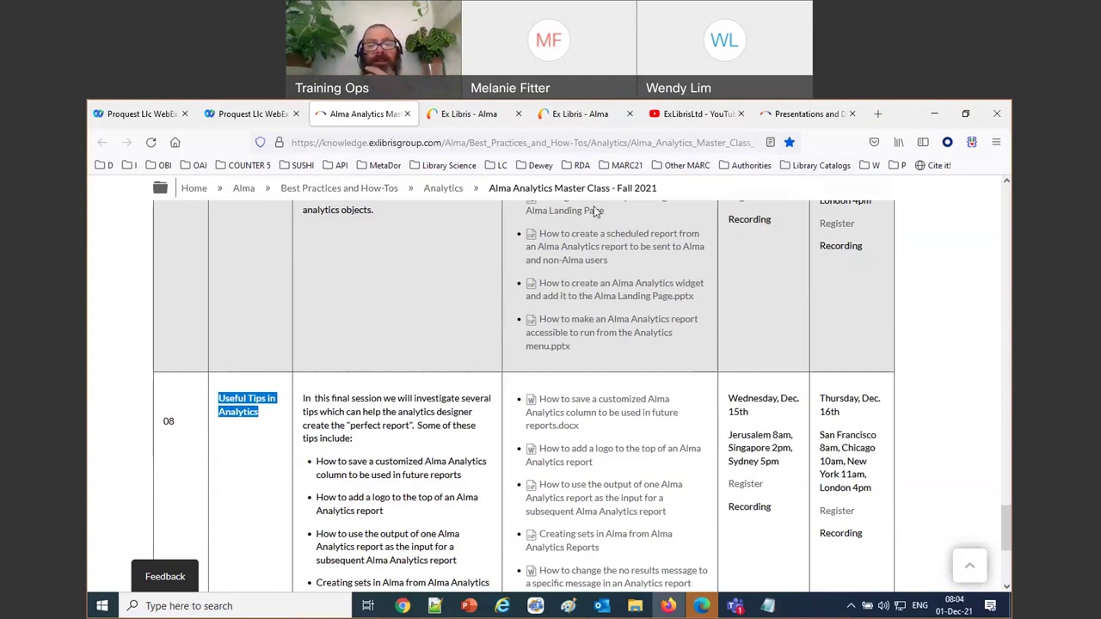
# Step: Bring up the ExLibrisLtd YouTube channel in a maximized browser window and copy the channel's address
pyautogui.hotkey('alt', 'Tab')
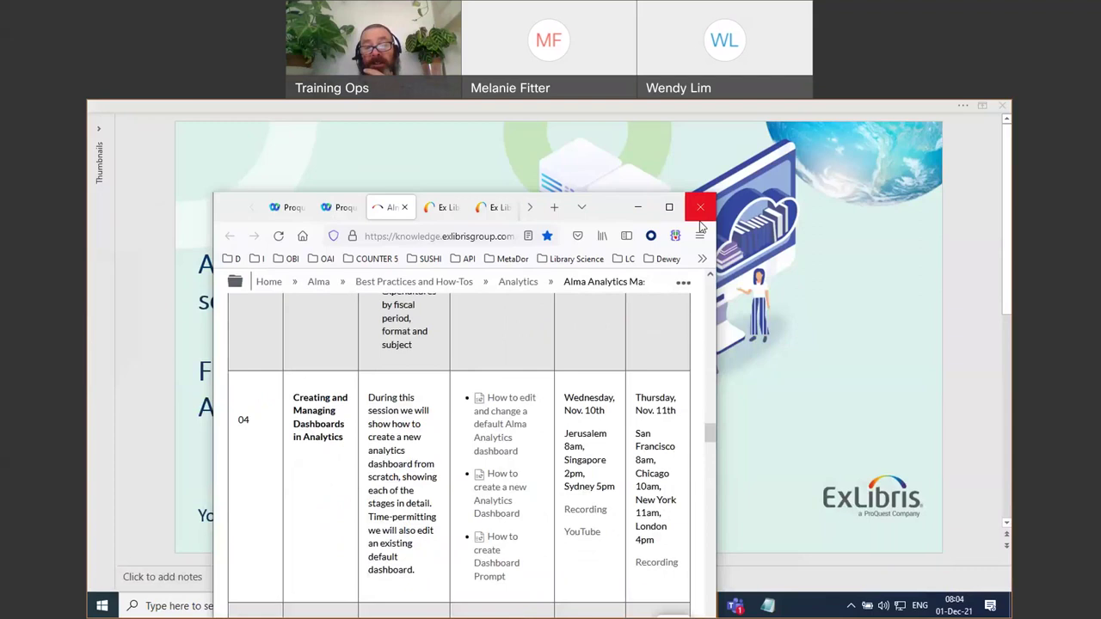
pyautogui.moveTo(717, 231); pyautogui.dragTo(1003, 230)
pyautogui.hotkey('ctrl', 'Tab')
pyautogui.hotkey('ctrl', 'Tab')
pyautogui.hotkey('ctrl', 'Tab')
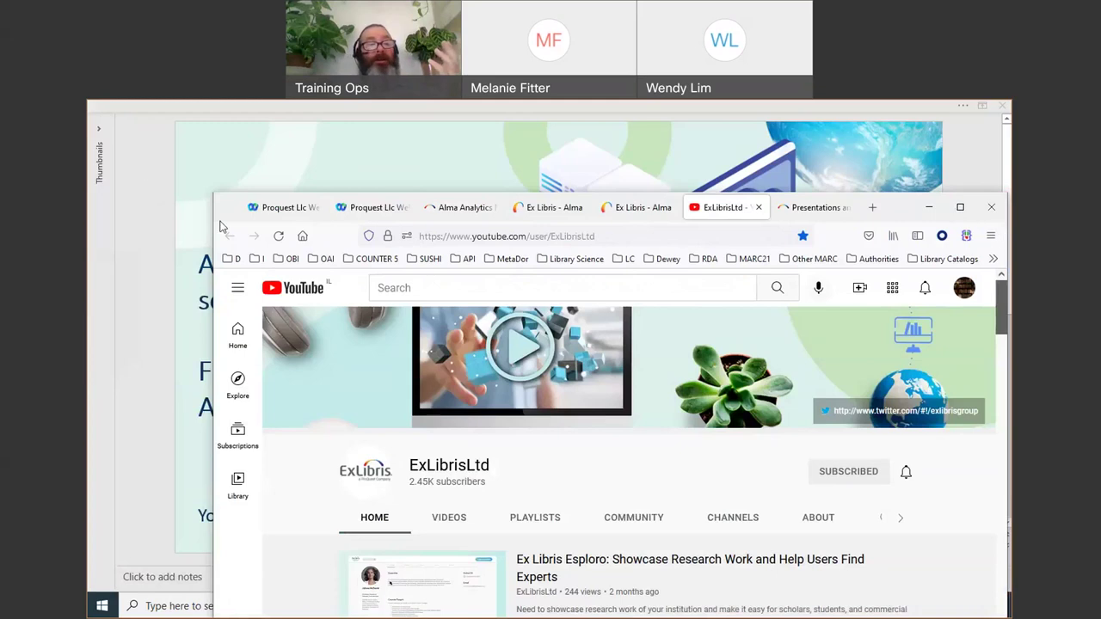
pyautogui.press('super+Left')
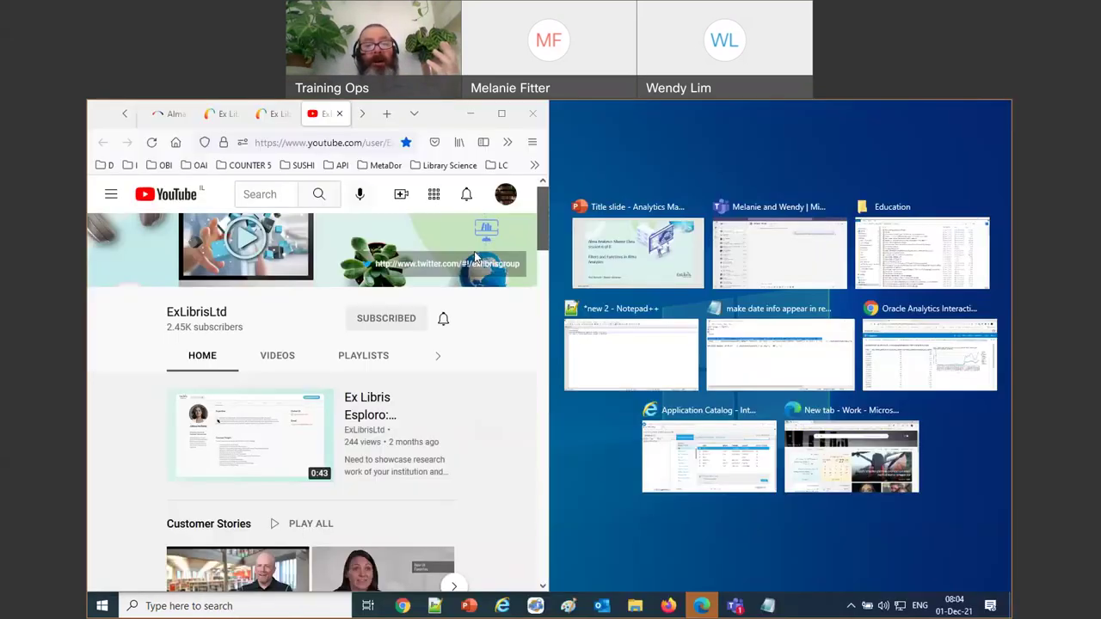
pyautogui.press('Return')
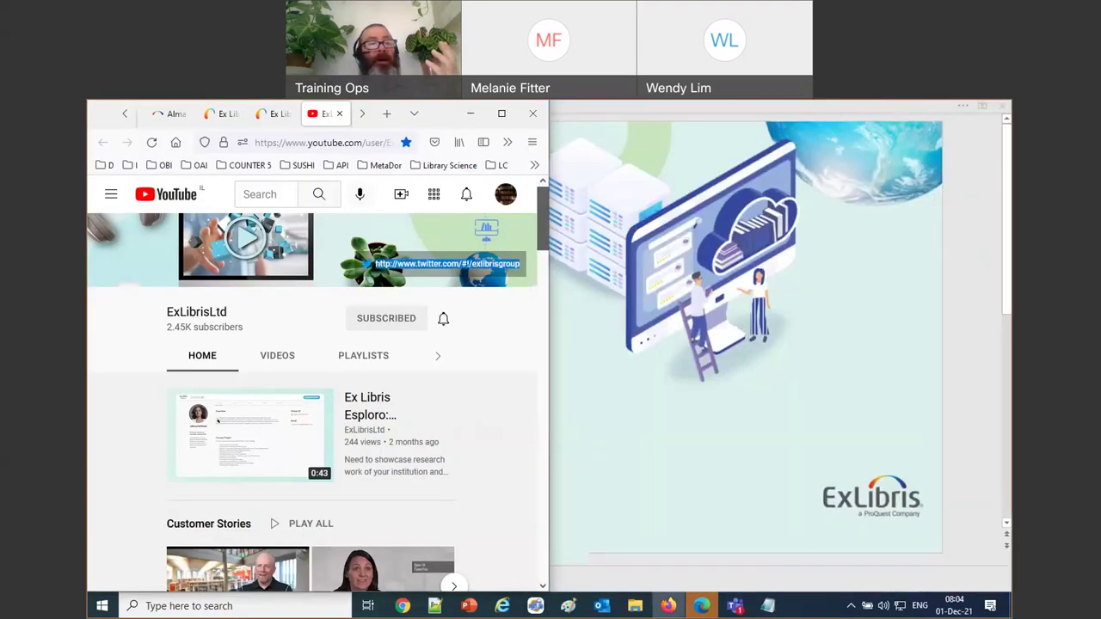
pyautogui.press('super+Right')
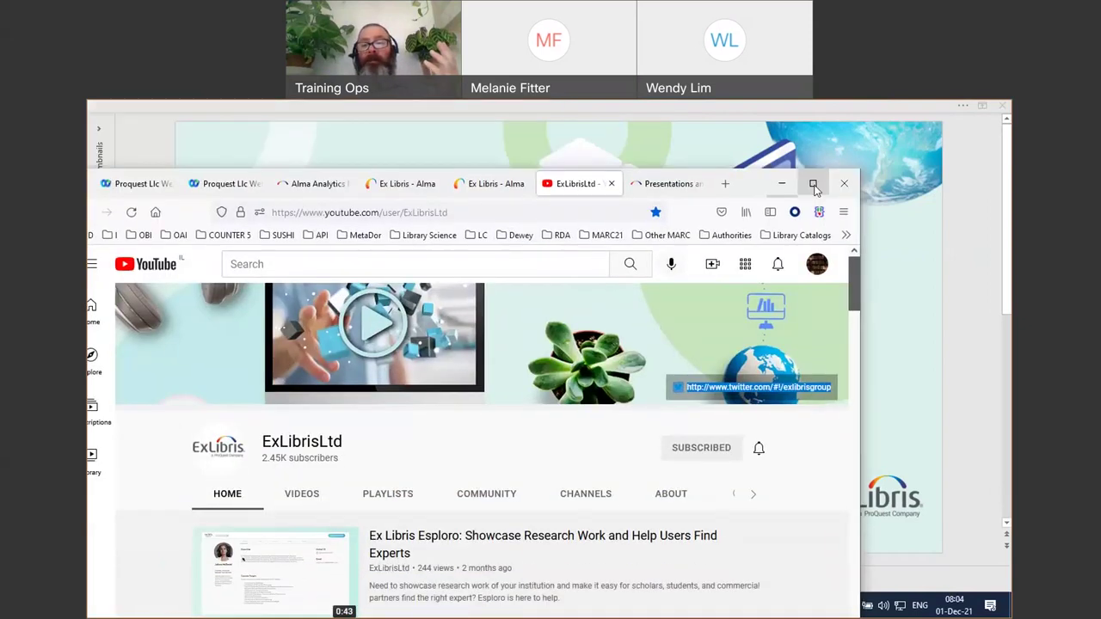
pyautogui.click(813, 184)
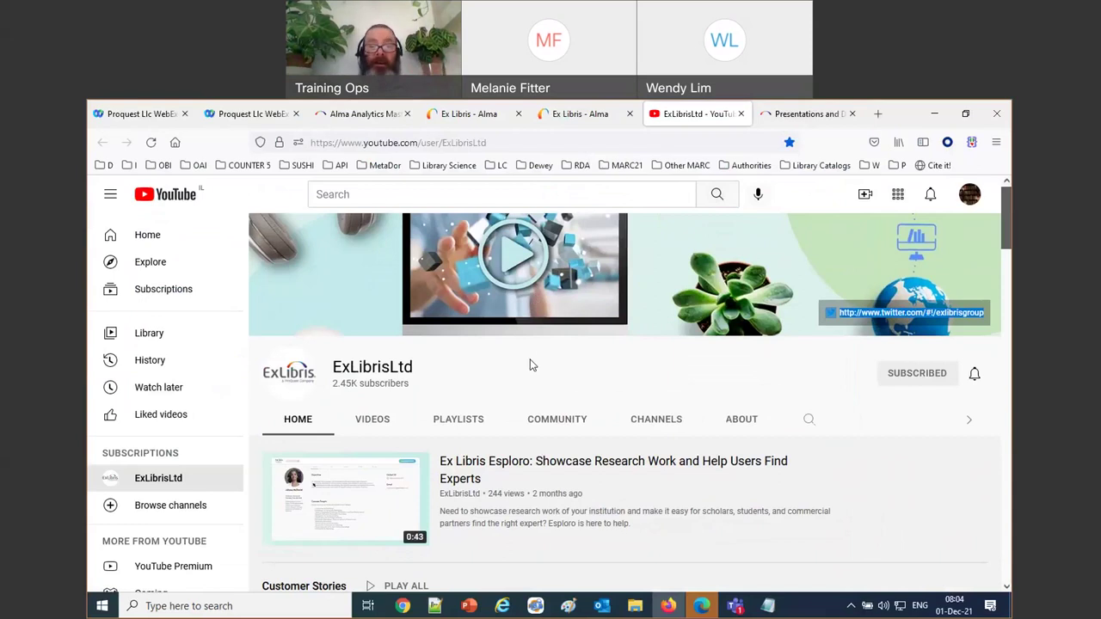
pyautogui.click(514, 143)
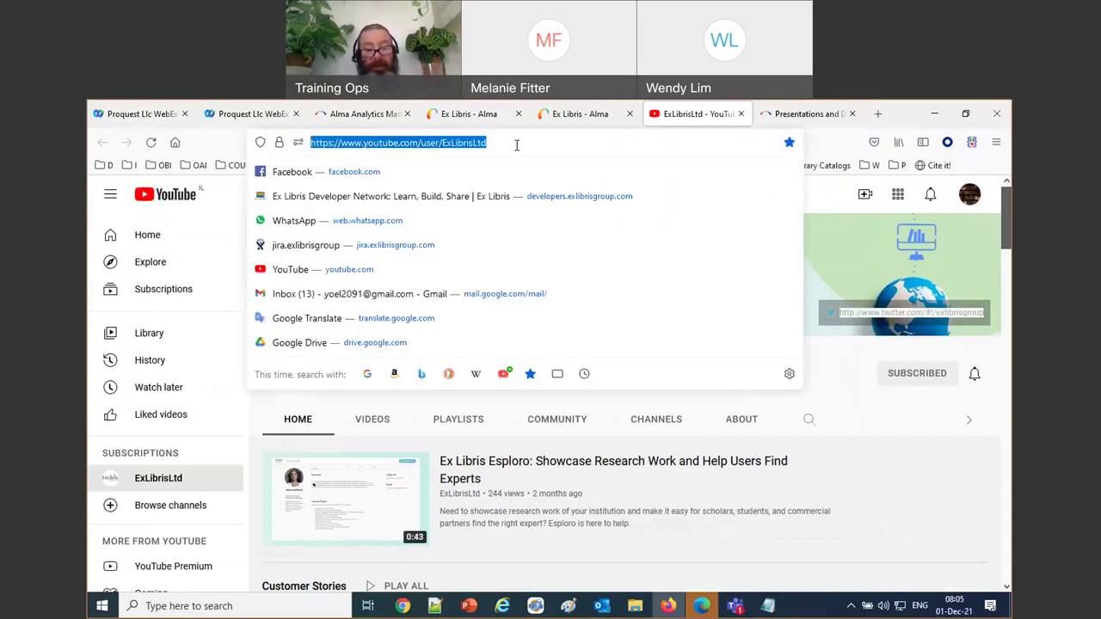
pyautogui.click(829, 450)
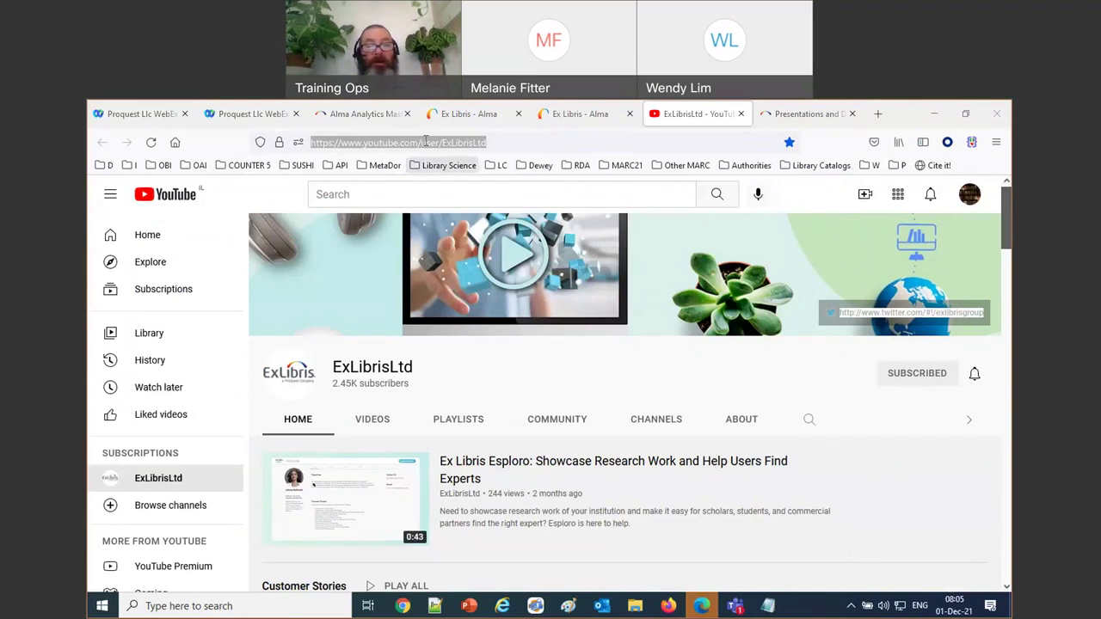
pyautogui.click(518, 147)
pyautogui.moveTo(421, 143); pyautogui.dragTo(544, 147)
pyautogui.press('BackSpace')
pyautogui.press('Return')
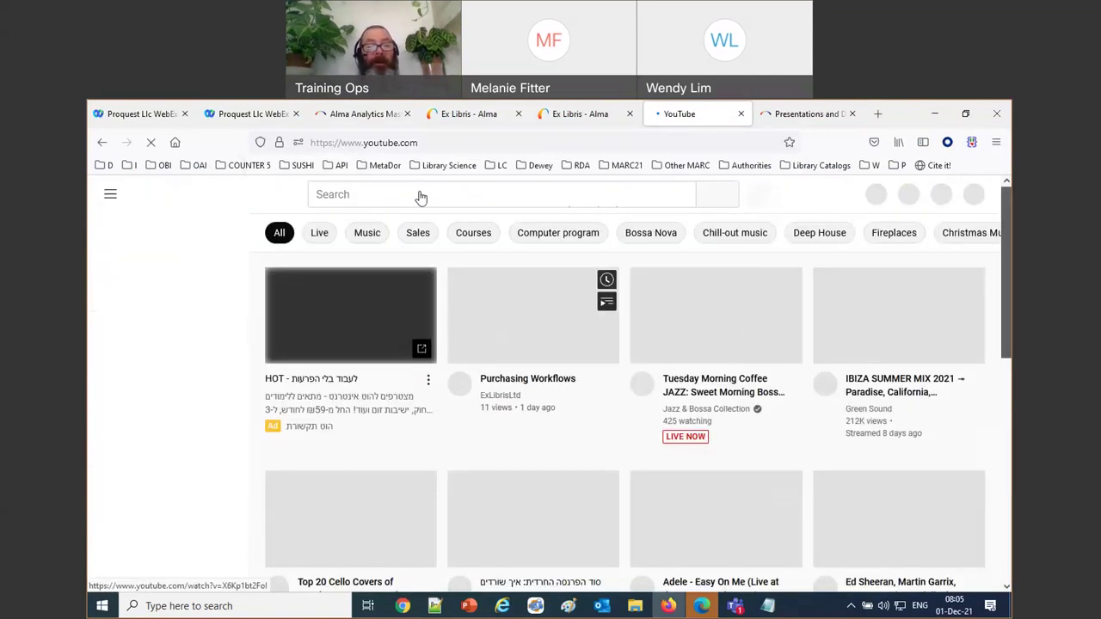
# Step: Search YouTube for "exlibris ltd" and open the ExLibrisLtd channel from the results
pyautogui.click(420, 193)
pyautogui.write('exl')
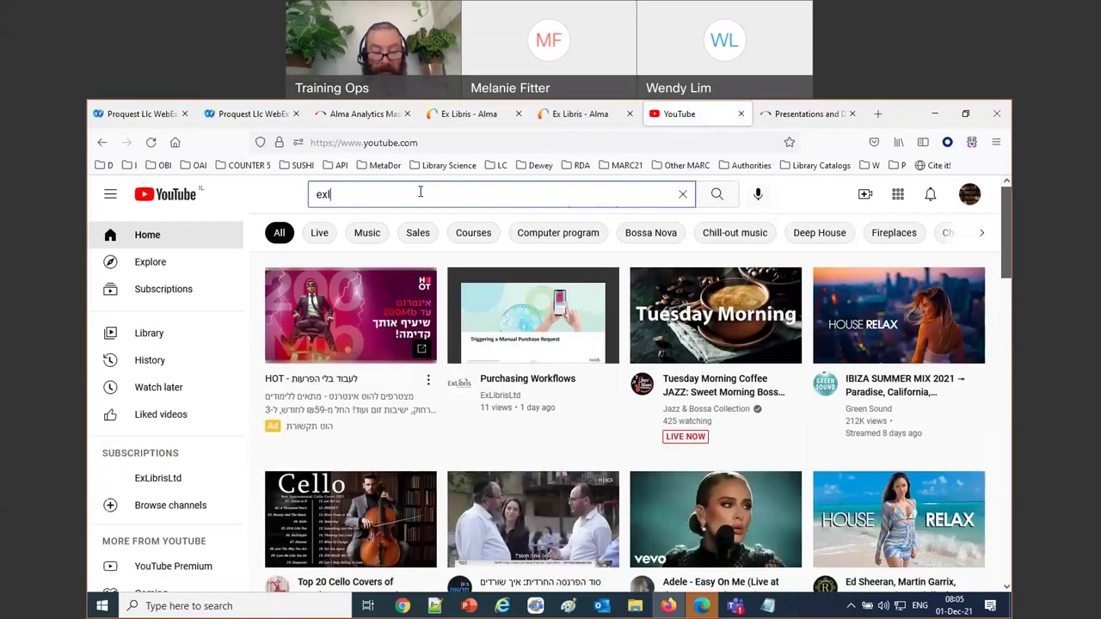
pyautogui.write('ibris ltd')
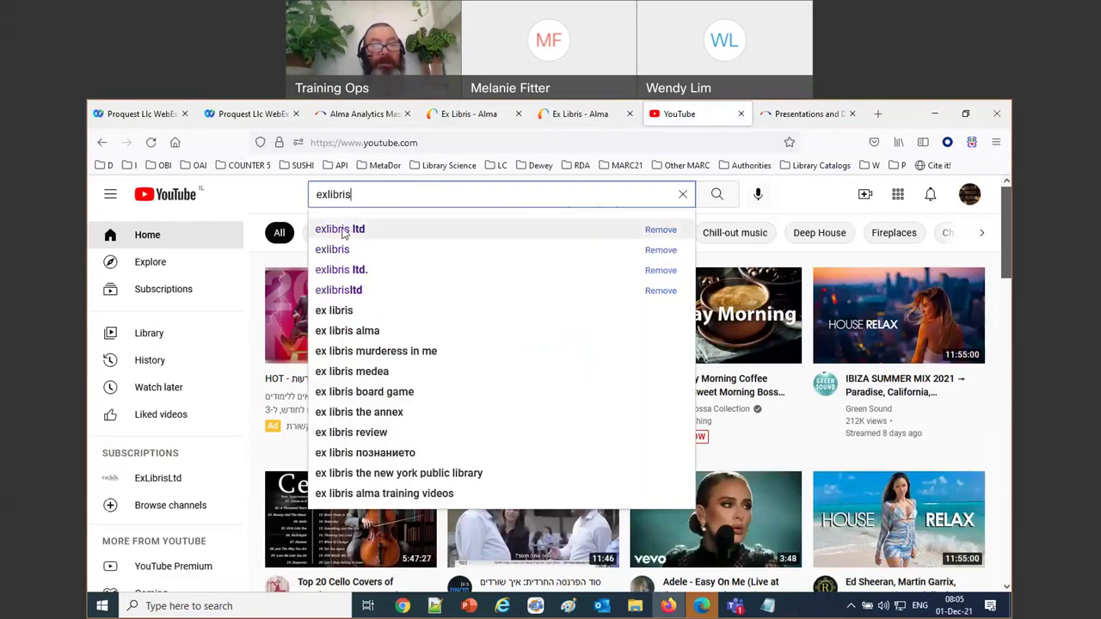
pyautogui.click(343, 230)
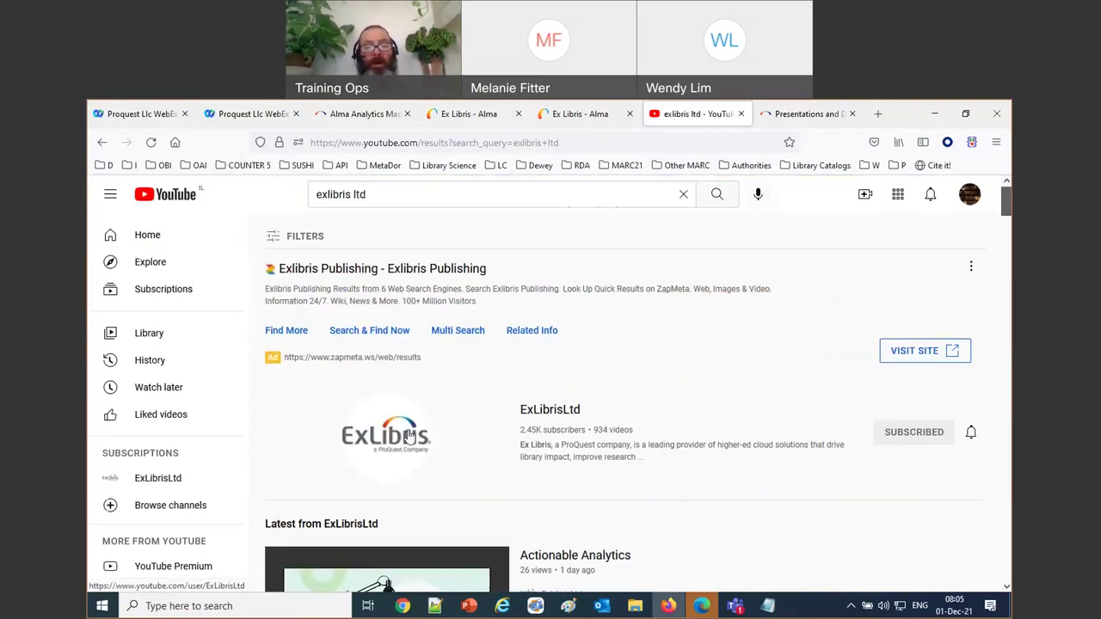
pyautogui.click(410, 436)
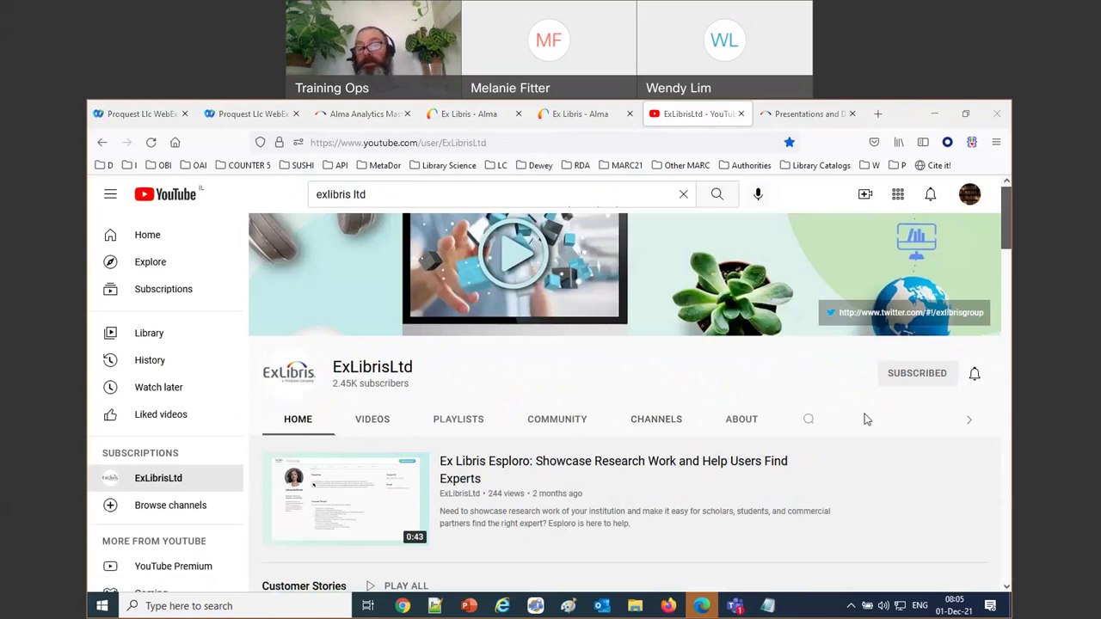
# Step: Search within the ExLibrisLtd channel for "analytics master class" and look through the recorded session videos
pyautogui.click(808, 423)
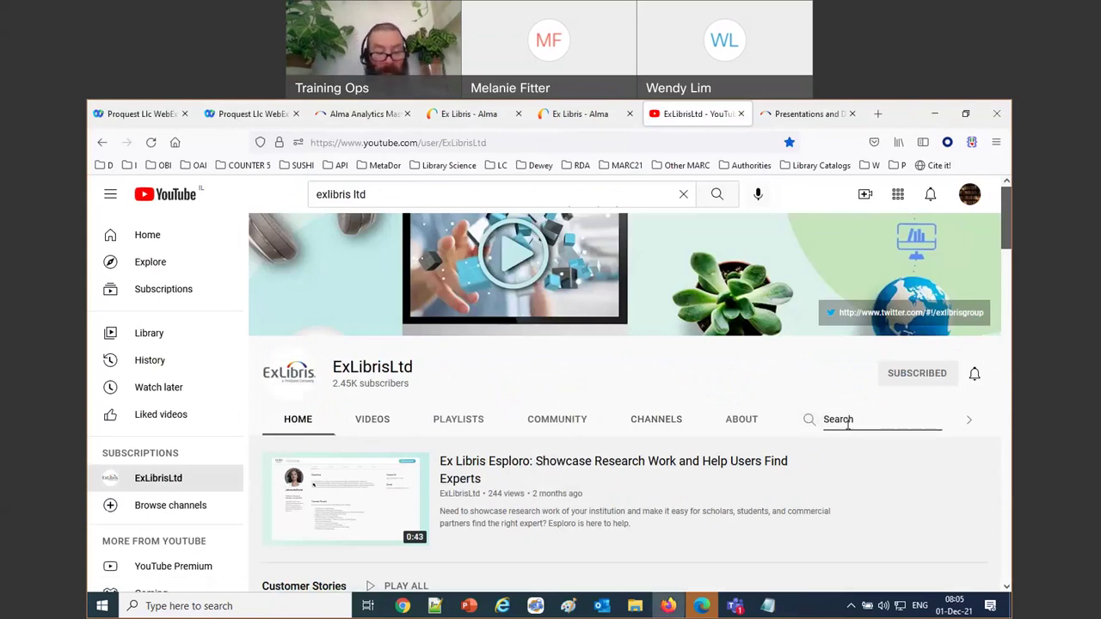
pyautogui.write('anal')
pyautogui.write('ytic')
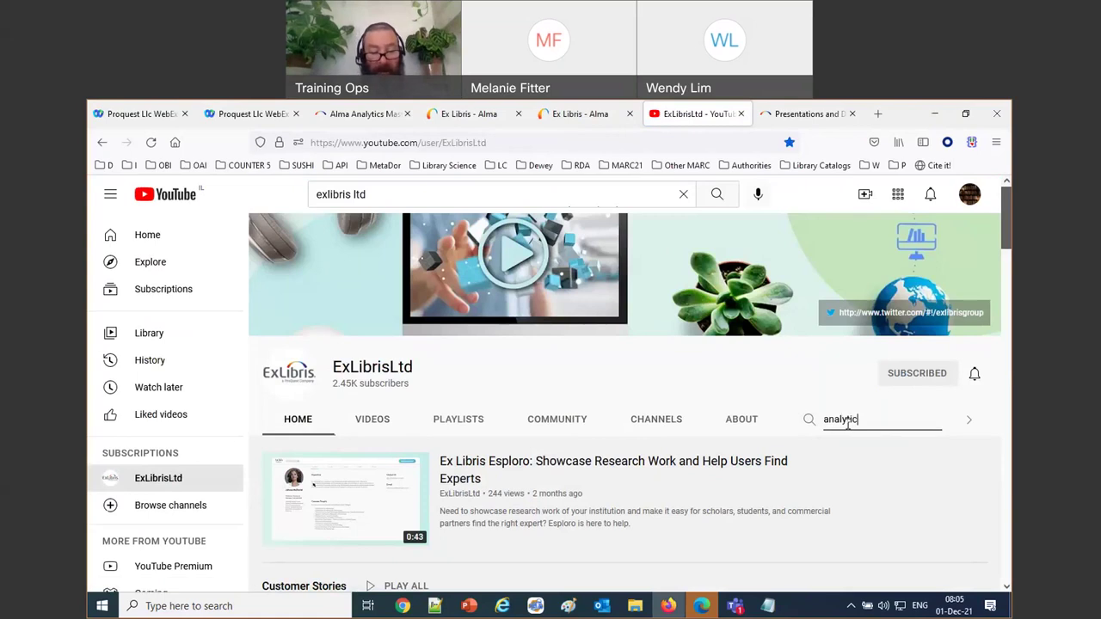
pyautogui.write('s master class')
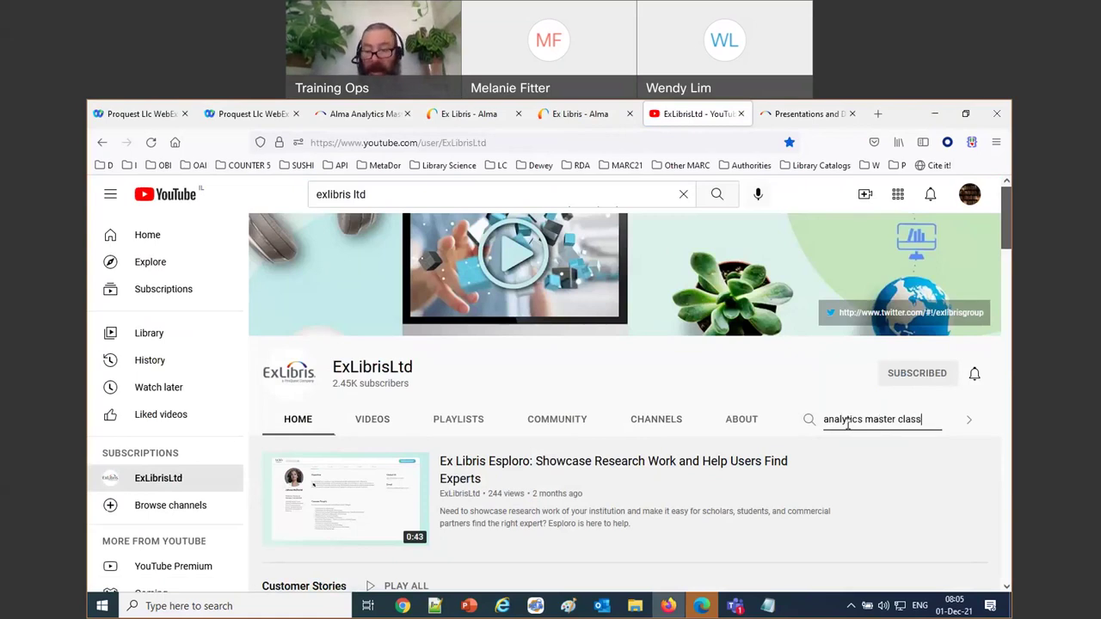
pyautogui.press('Return')
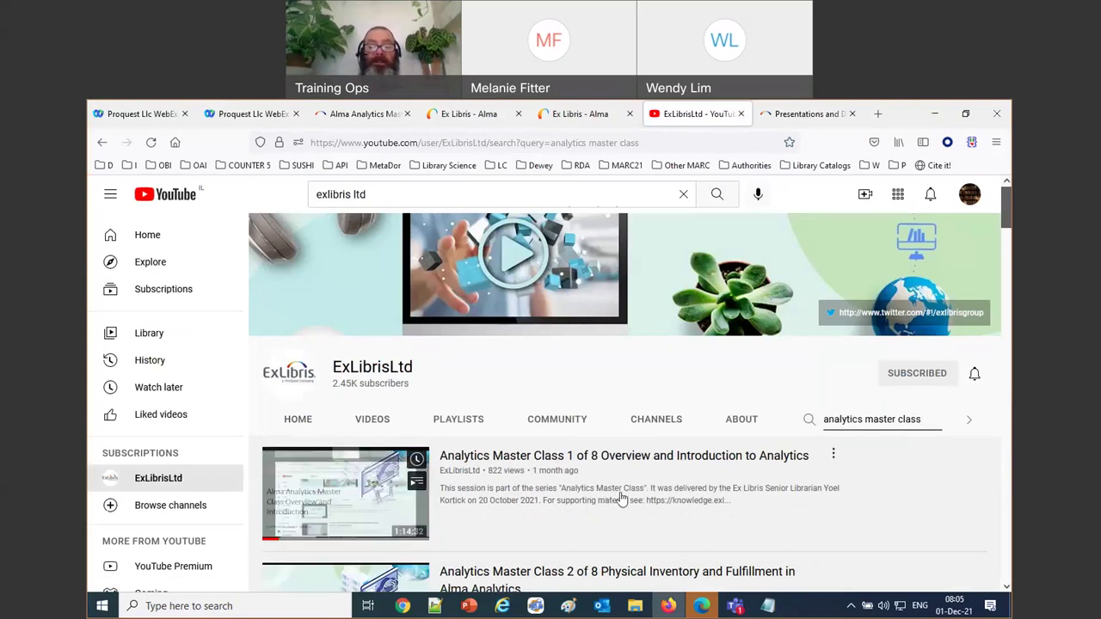
pyautogui.scroll(-1, 581, 458)
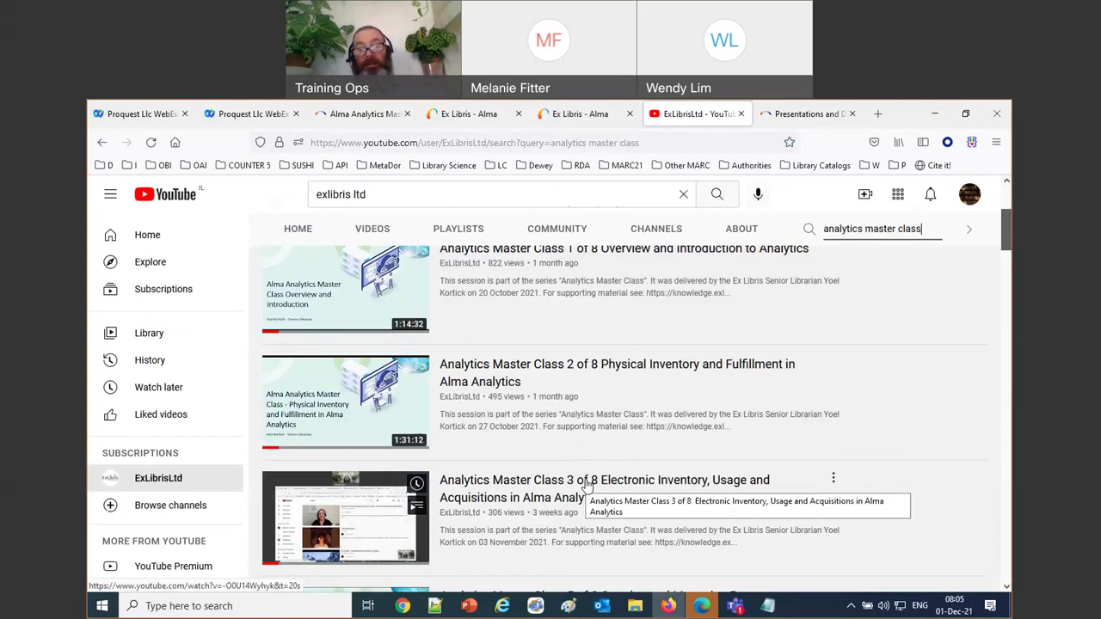
pyautogui.scroll(-1, 585, 486)
pyautogui.scroll(-1, 585, 486)
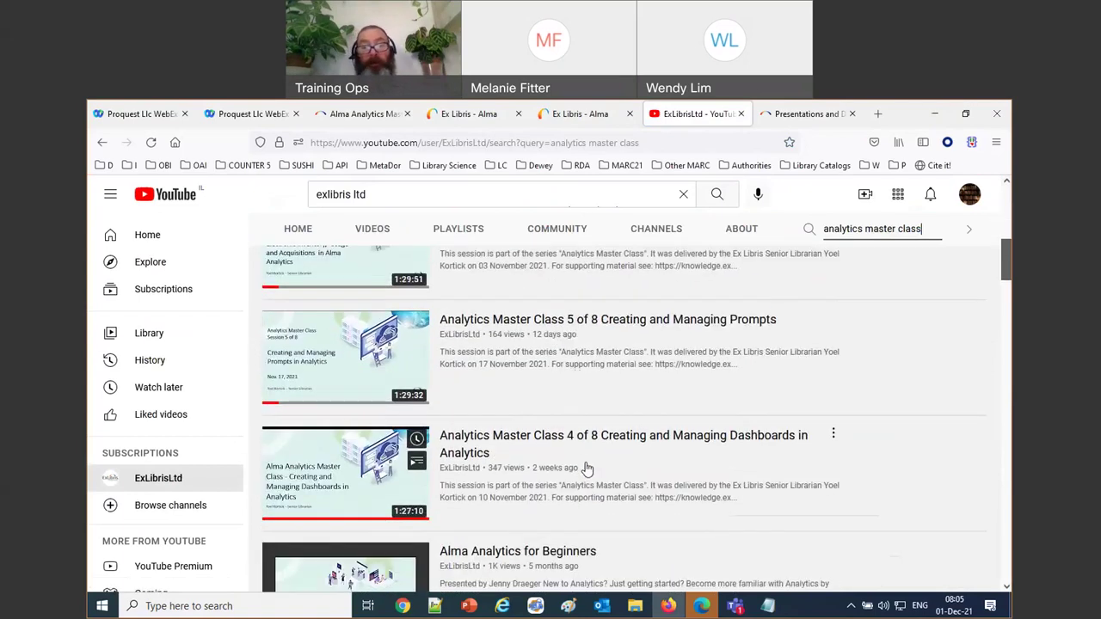
pyautogui.scroll(-1, 808, 421)
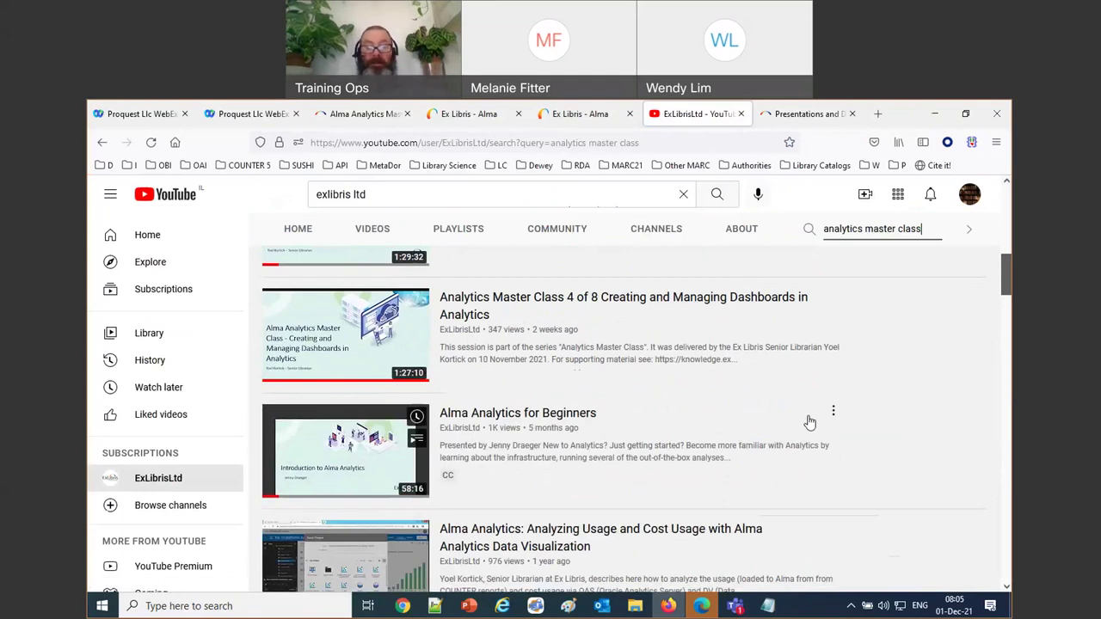
pyautogui.scroll(4, 809, 421)
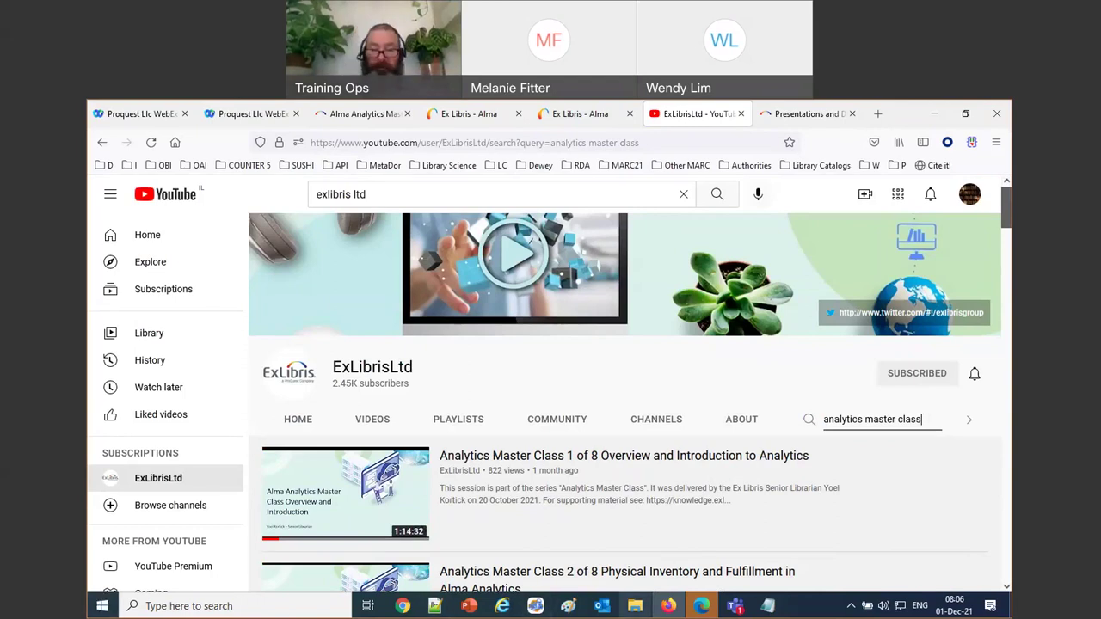
pyautogui.moveTo(635, 606)
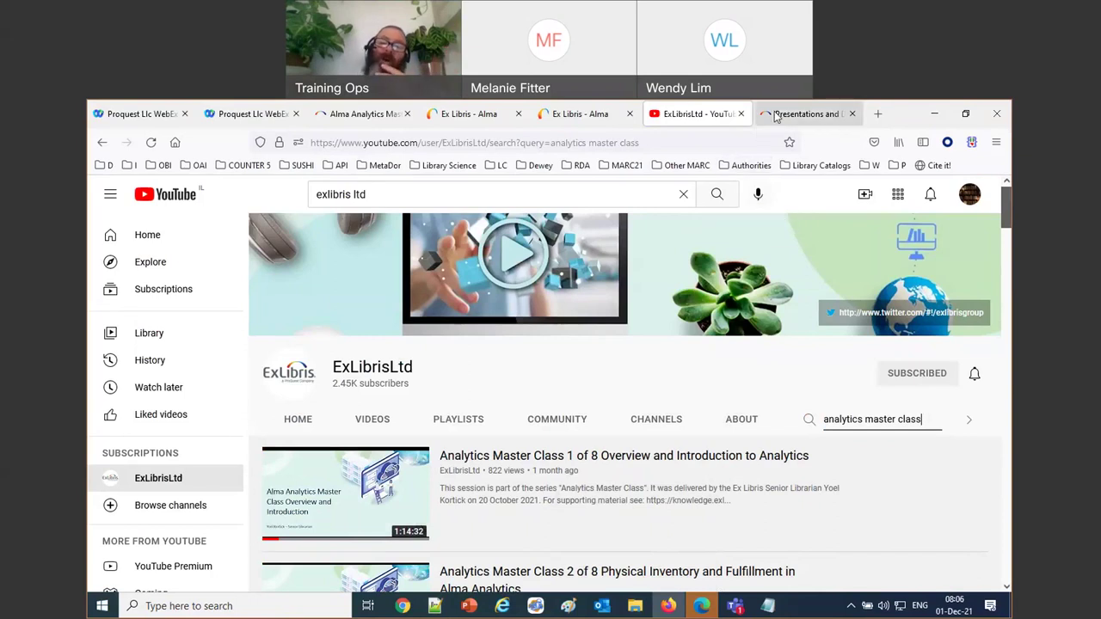
# Step: Switch to the Alma home page, look over the additional header options and open Design Analytics
pyautogui.click(464, 114)
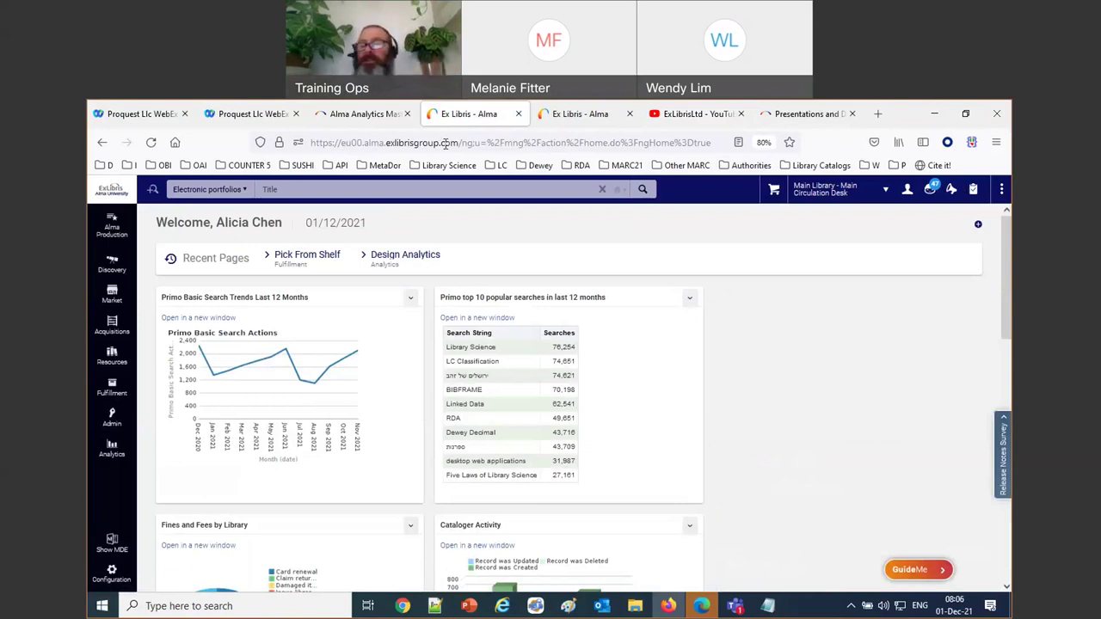
pyautogui.click(1001, 193)
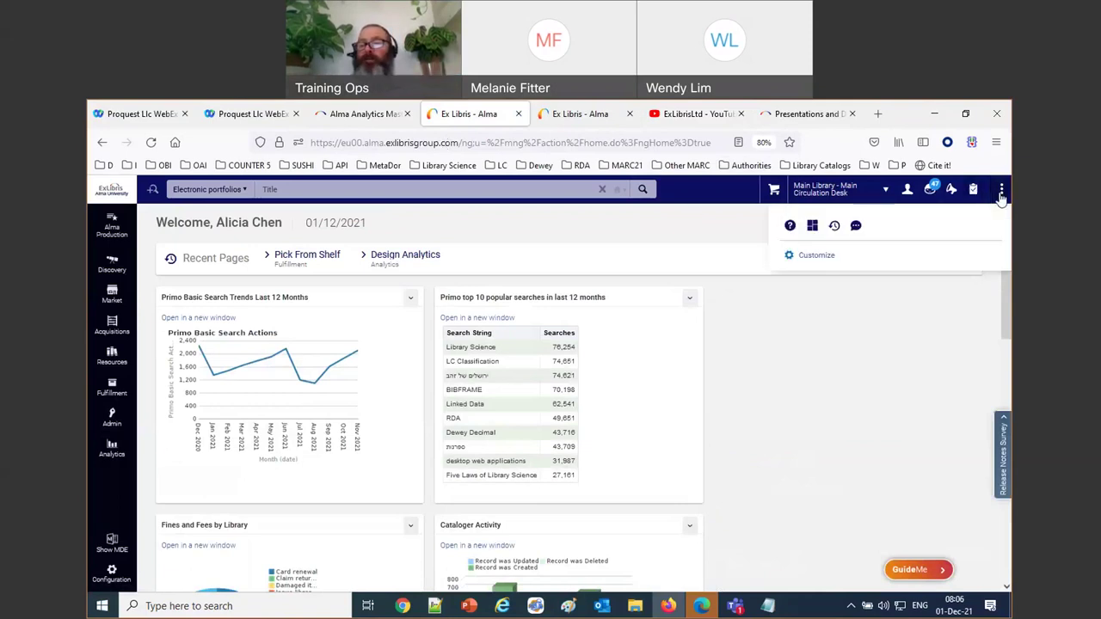
pyautogui.click(792, 255)
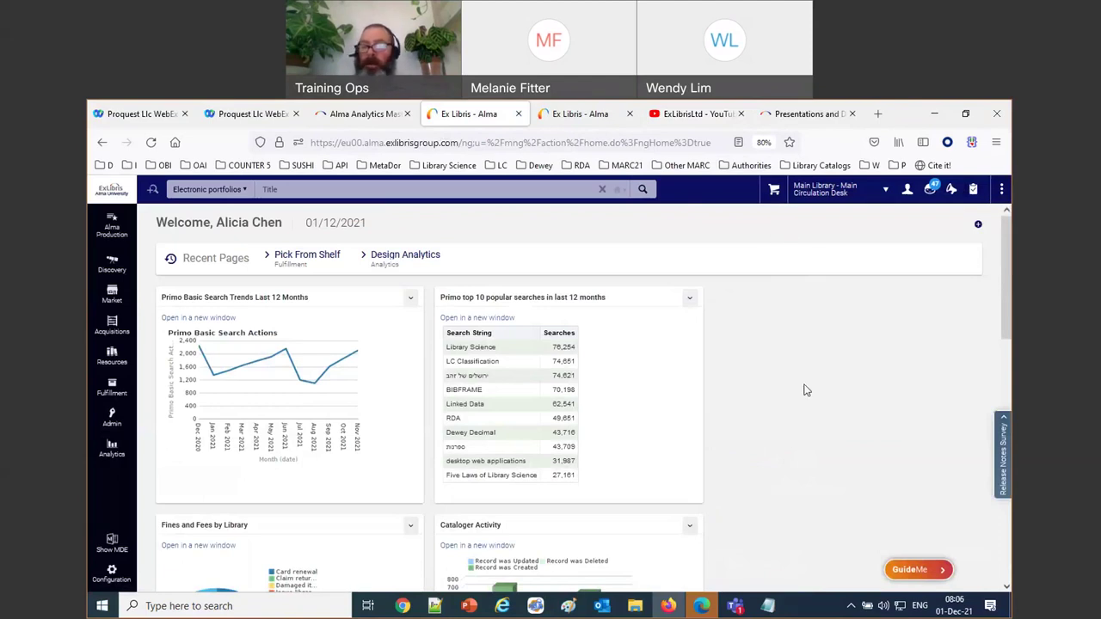
pyautogui.click(1001, 189)
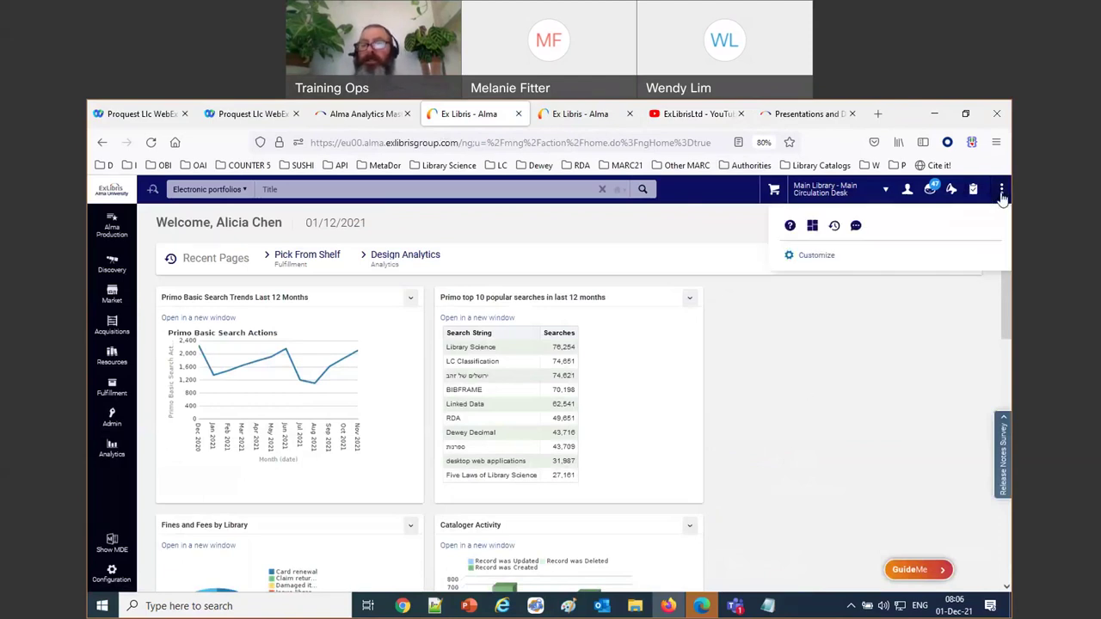
pyautogui.click(792, 227)
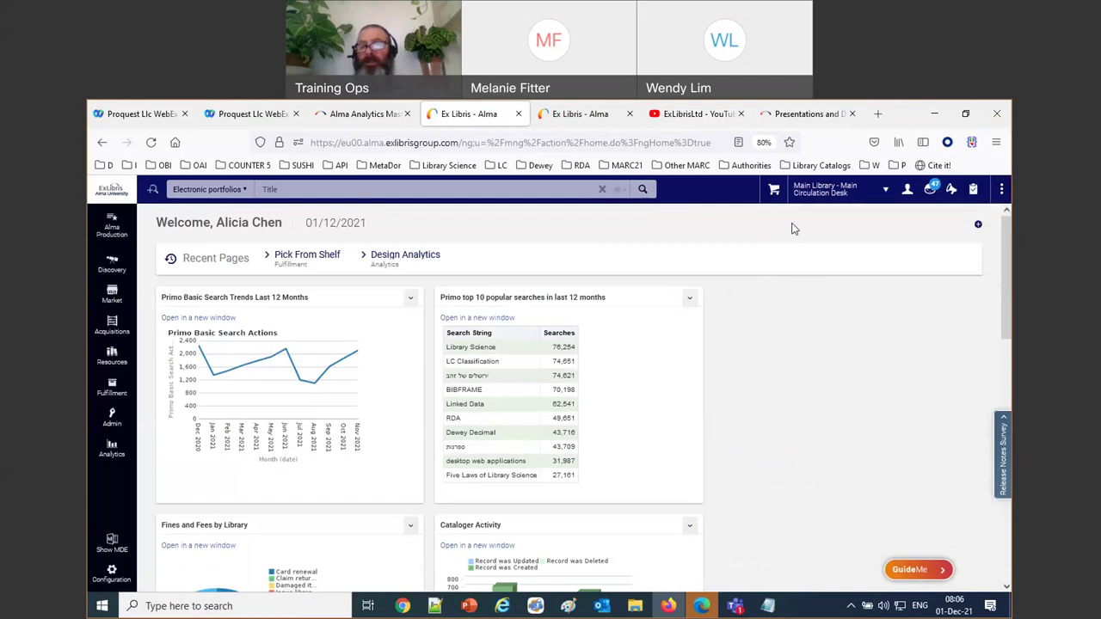
pyautogui.moveTo(1009, 306); pyautogui.dragTo(998, 172)
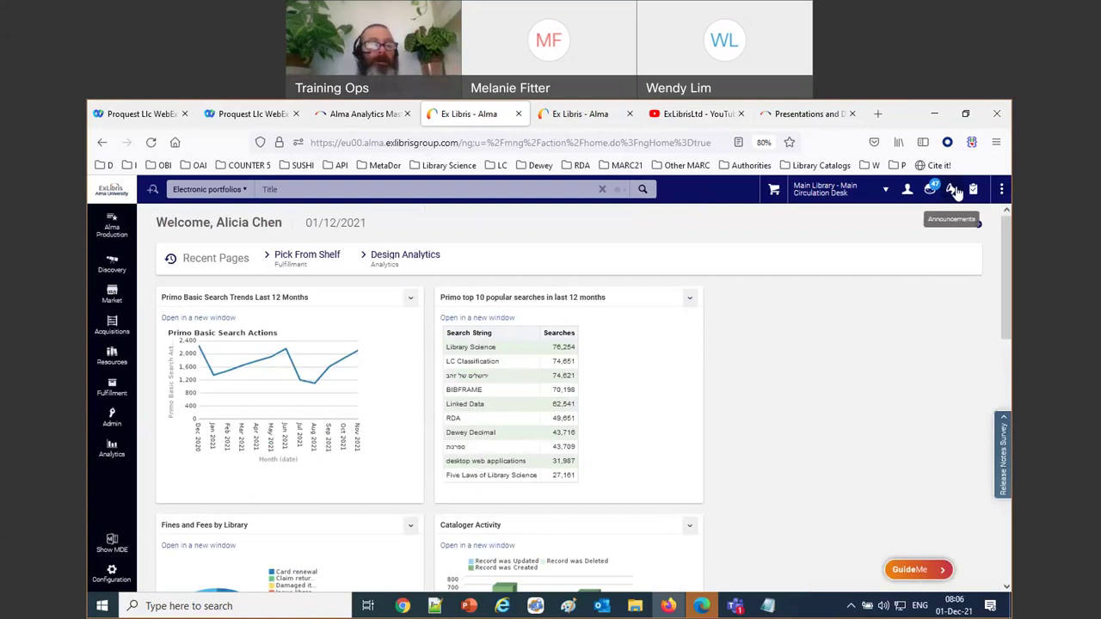
pyautogui.click(108, 450)
pyautogui.click(176, 240)
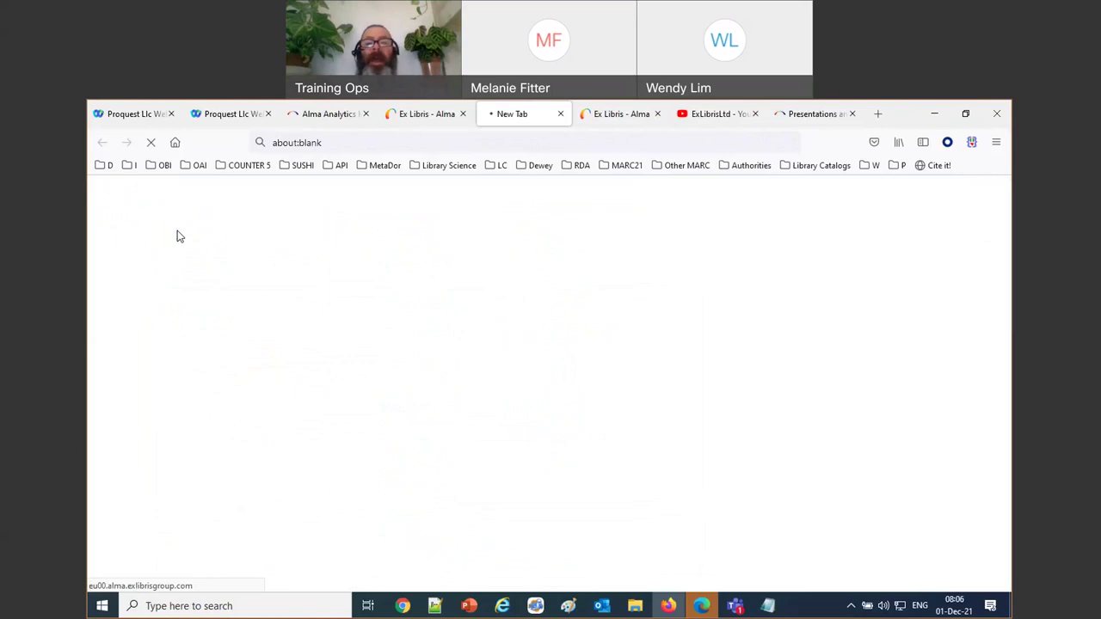
# Step: From the Advanced - Filters documents, open "How to filter by contents of a specific position of a control field in Alma Analytics.pptx" in PowerPoint
pyautogui.hotkey('ctrl', 'Tab')
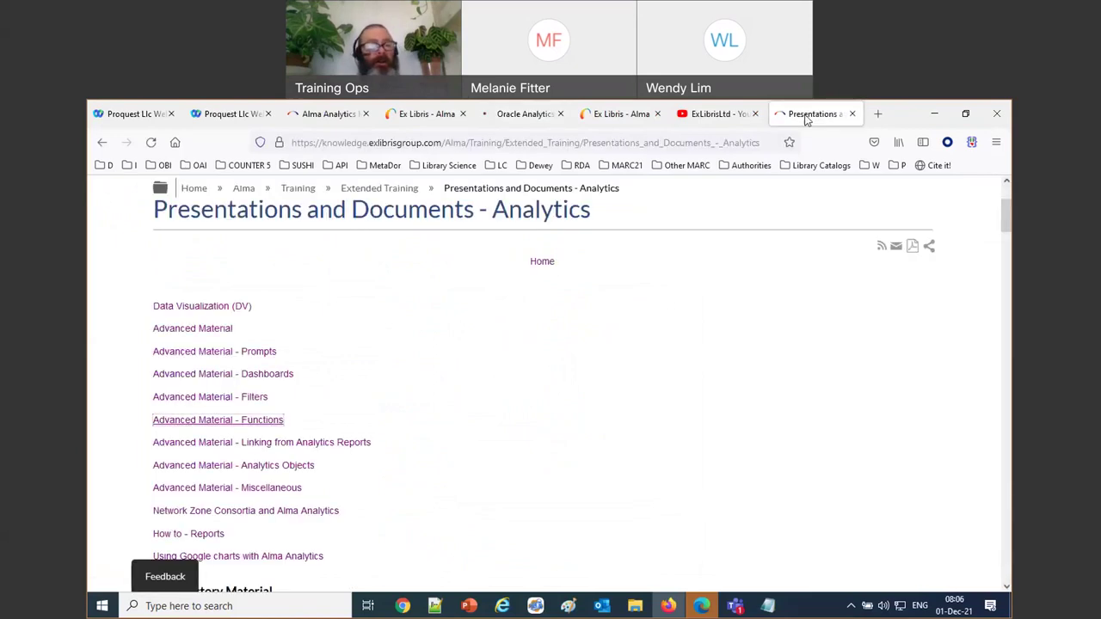
pyautogui.click(254, 397)
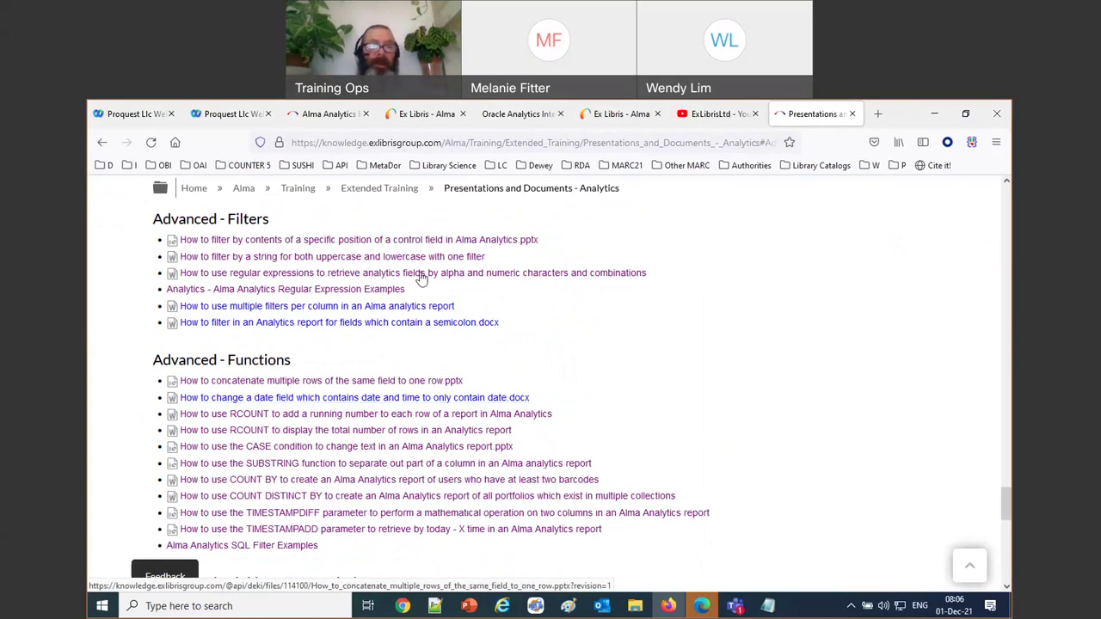
pyautogui.moveTo(569, 243); pyautogui.dragTo(193, 249)
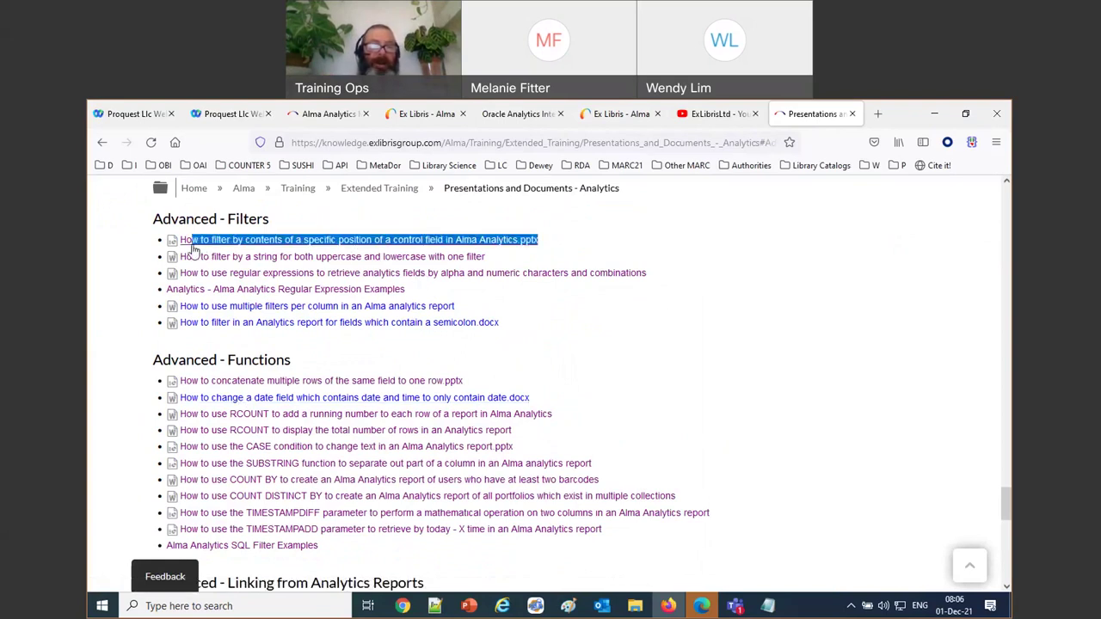
pyautogui.click(283, 247)
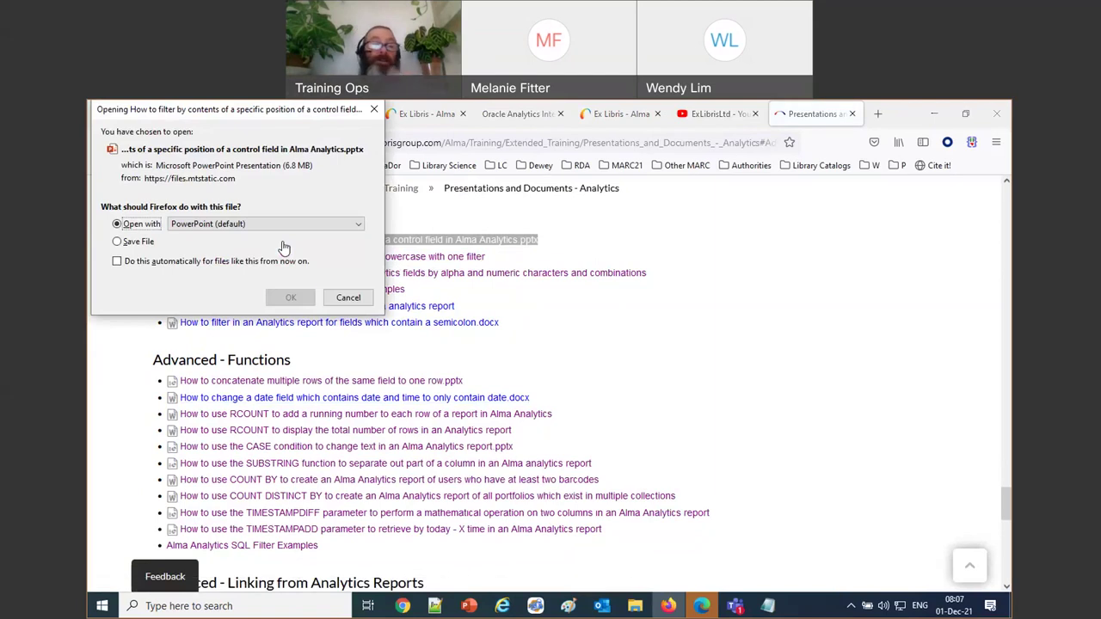
pyautogui.click(291, 298)
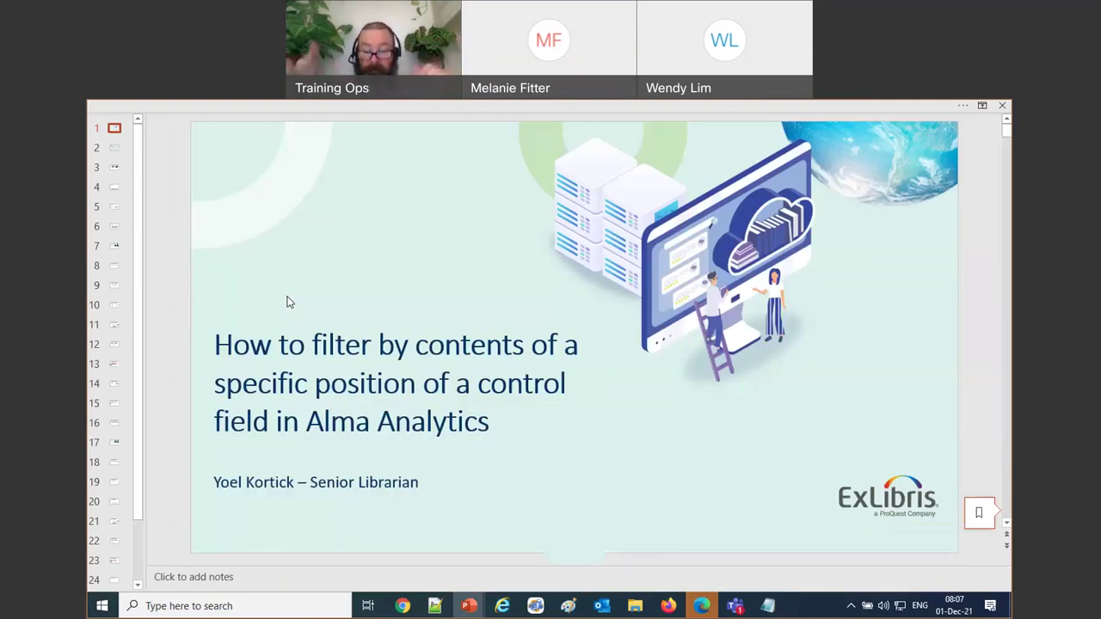
# Step: Return to the Alma home page in the browser and search physical titles by keyword for "poetry"
pyautogui.click(666, 605)
pyautogui.click(417, 114)
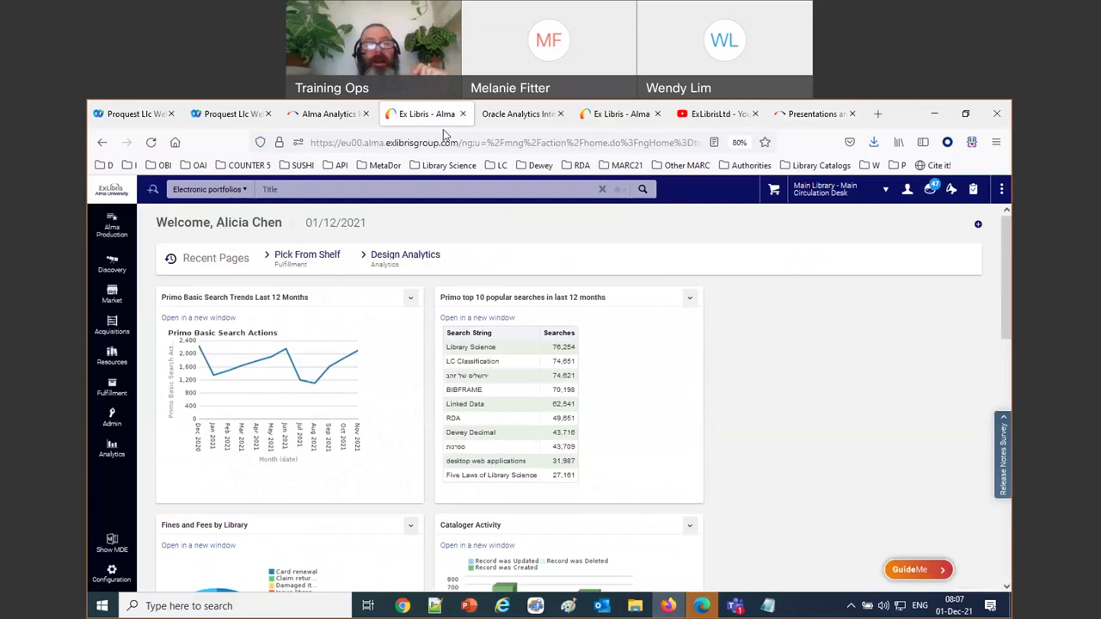
pyautogui.click(112, 191)
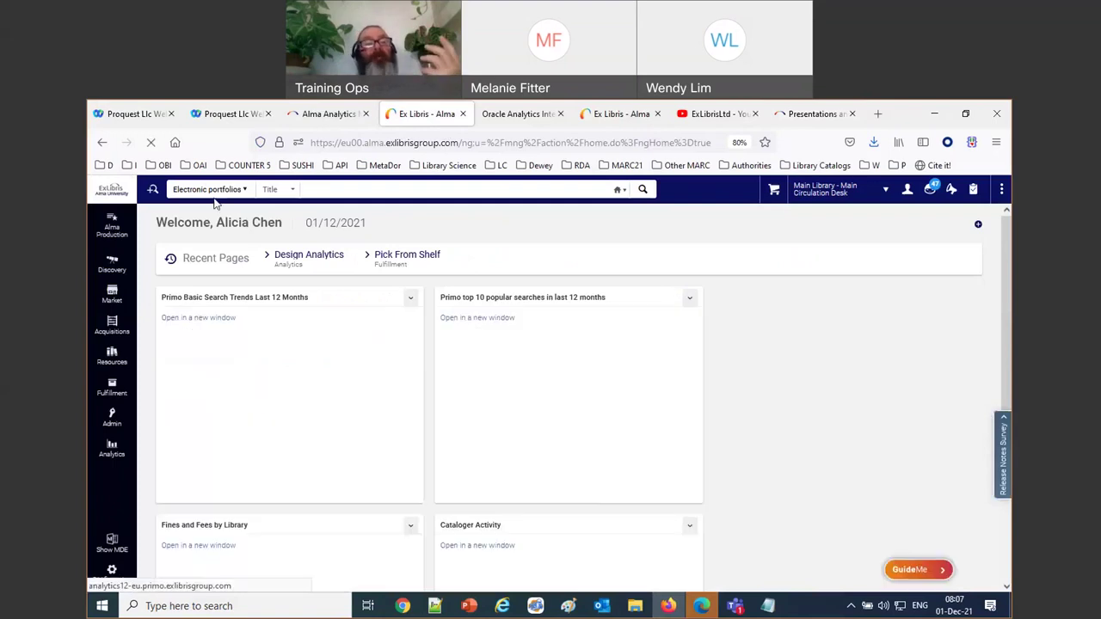
pyautogui.click(209, 189)
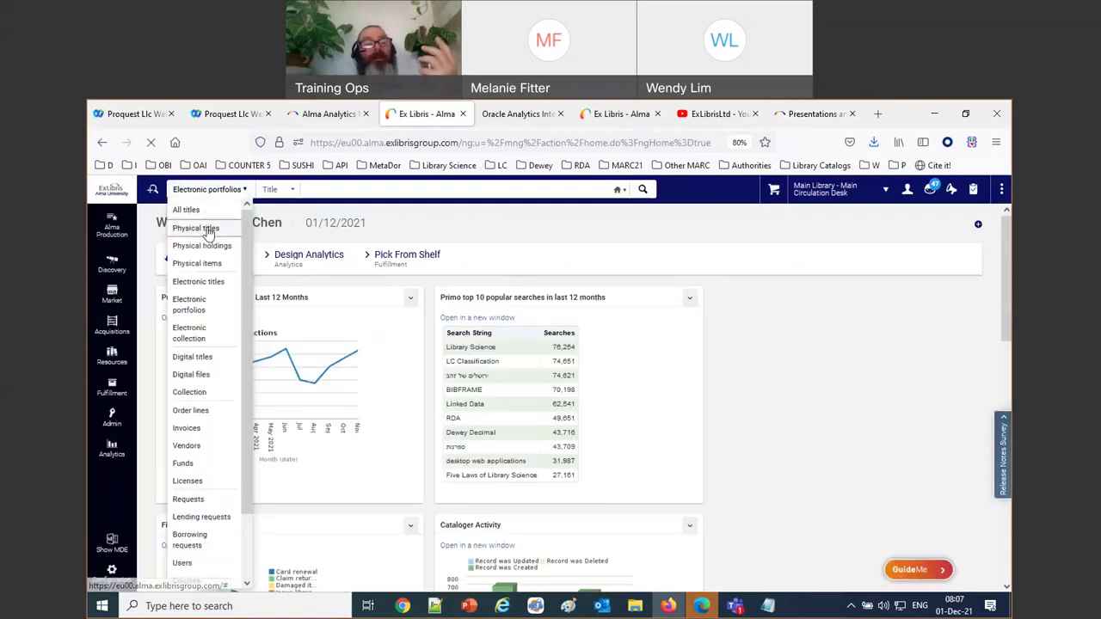
pyautogui.click(198, 228)
pyautogui.click(361, 191)
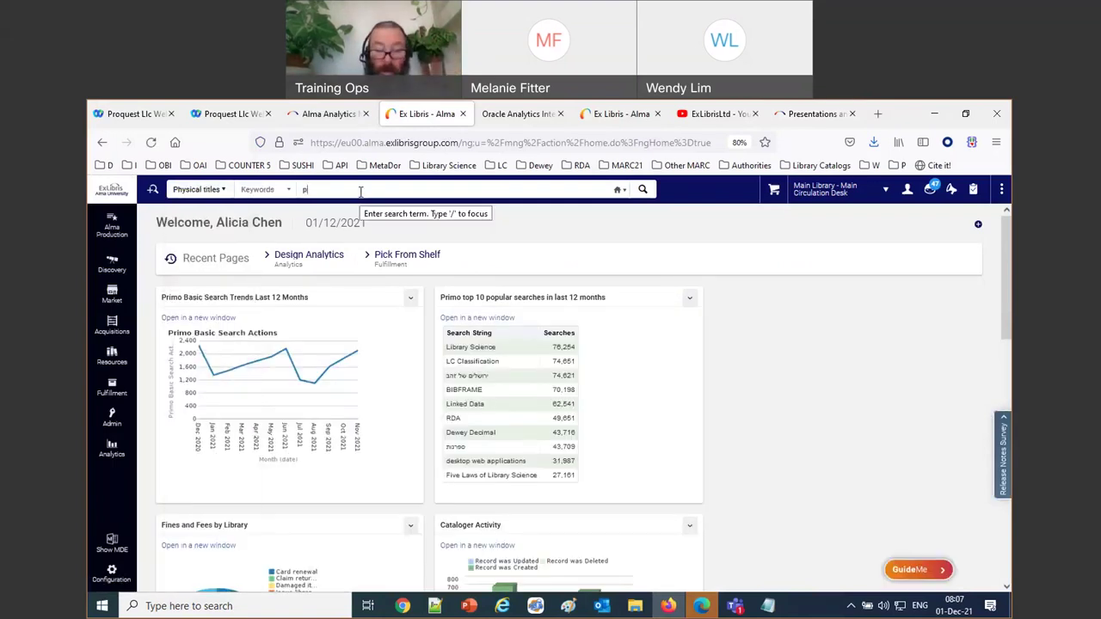
pyautogui.write('poetry')
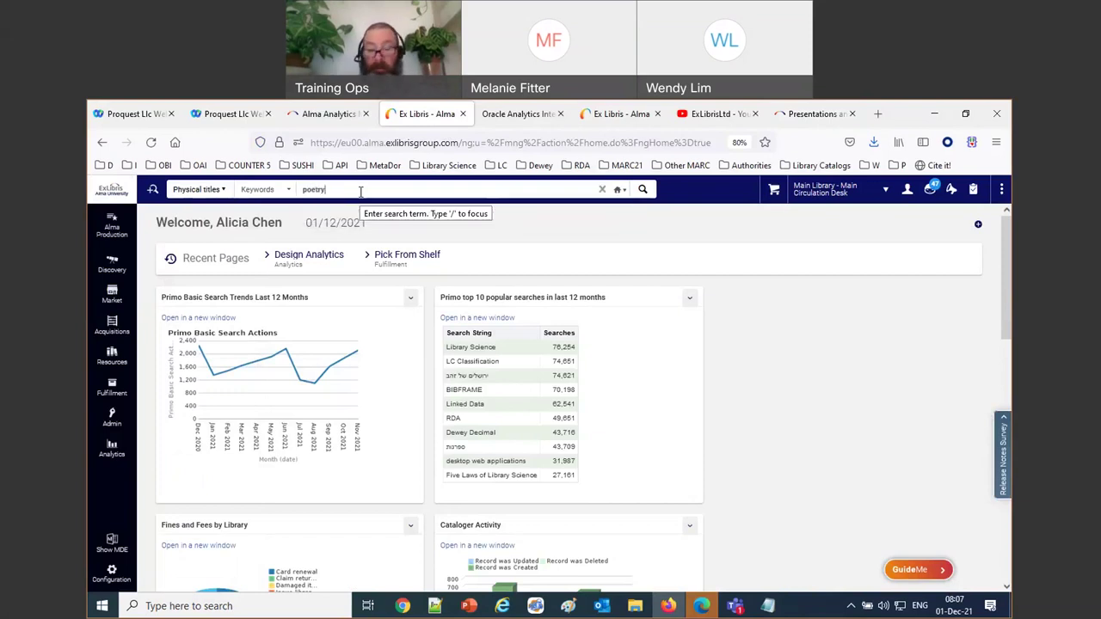
pyautogui.press('Return')
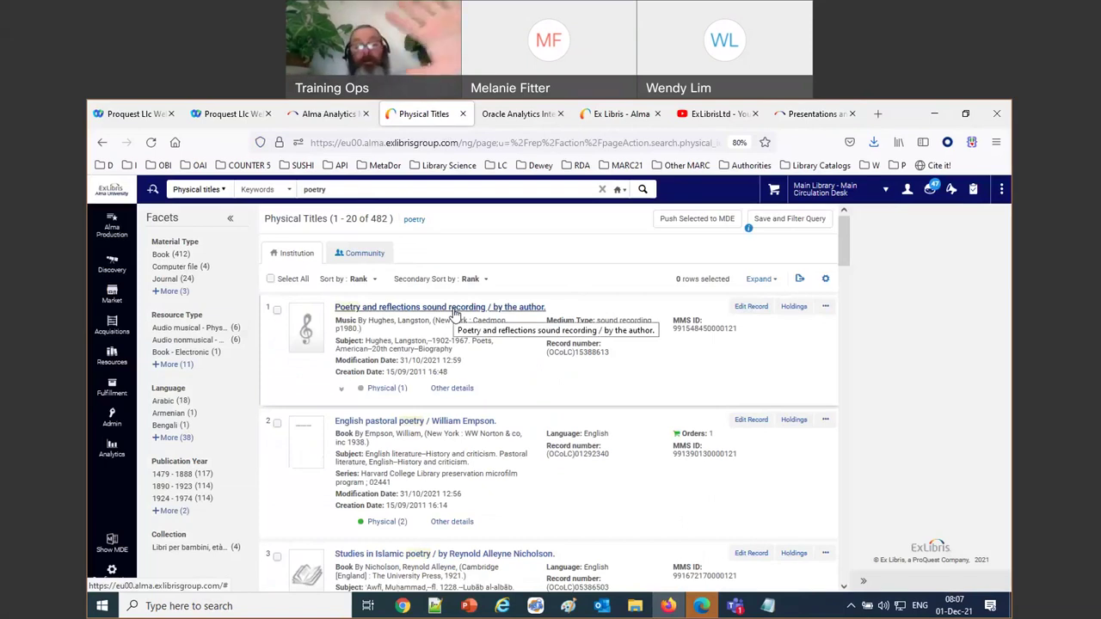
# Step: Open the "Poetry and reflections sound recording" record for editing and show the Transposition and arrangement (33) options in the 008 field's form
pyautogui.click(751, 307)
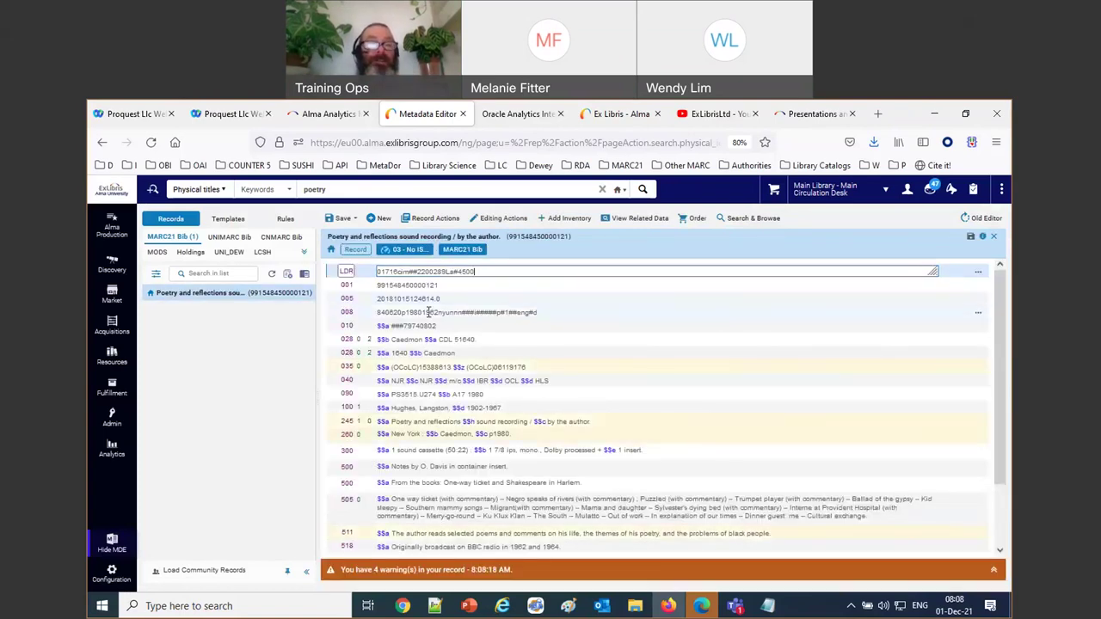
pyautogui.click(428, 312)
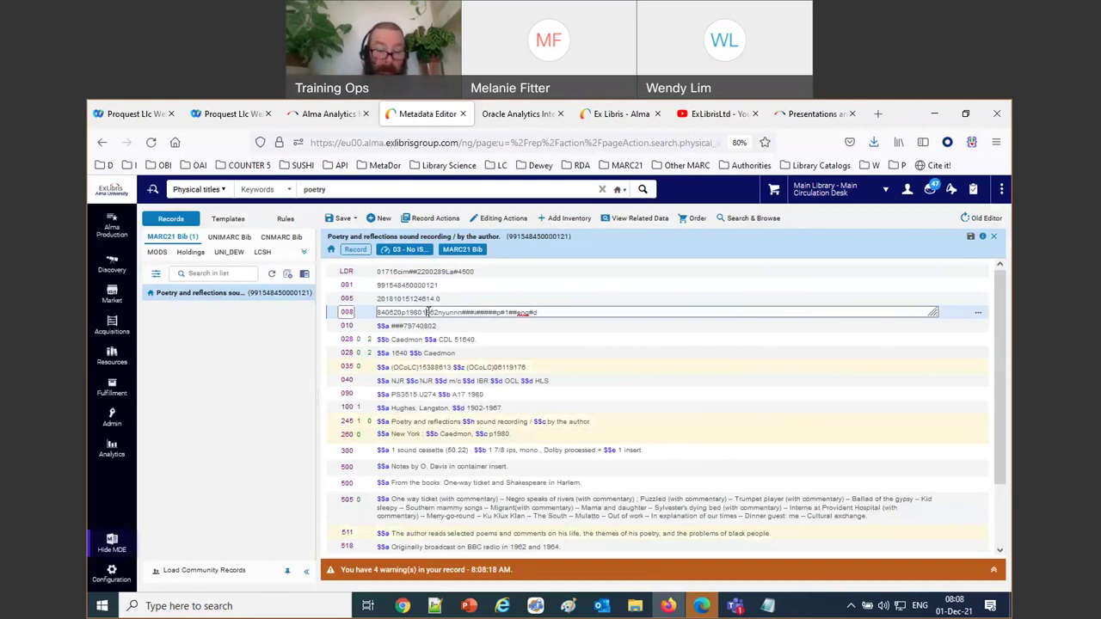
pyautogui.hotkey('ctrl', 'f')
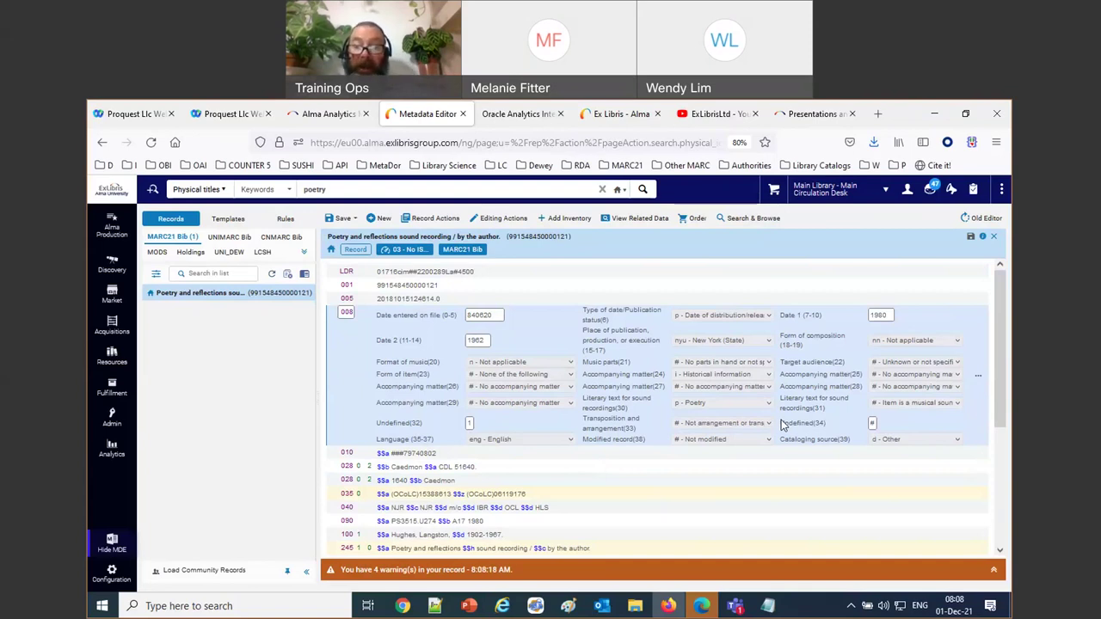
pyautogui.click(702, 424)
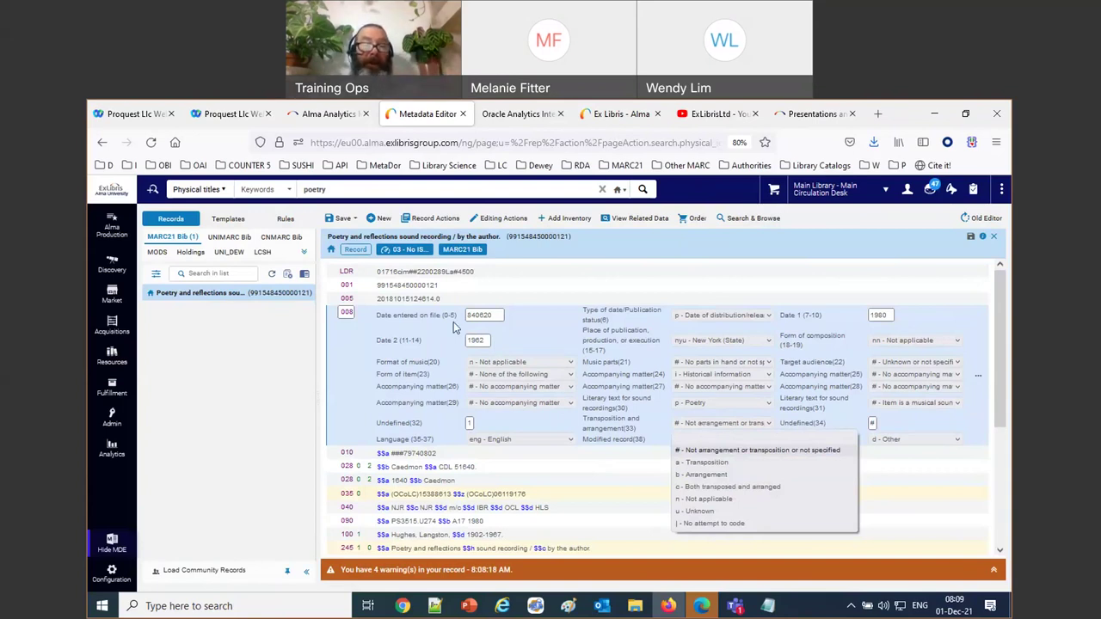
# Step: Show the record's LDR field form, and look up the Alma Analytics bibliographic details 008 documentation in a new browser tab
pyautogui.click(436, 273)
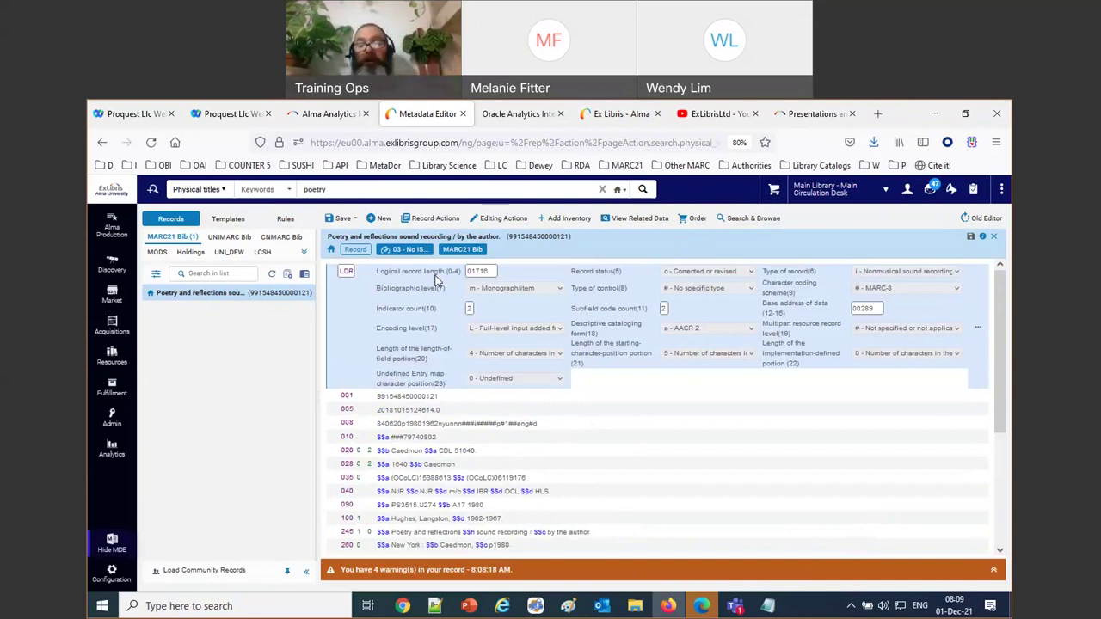
pyautogui.click(878, 114)
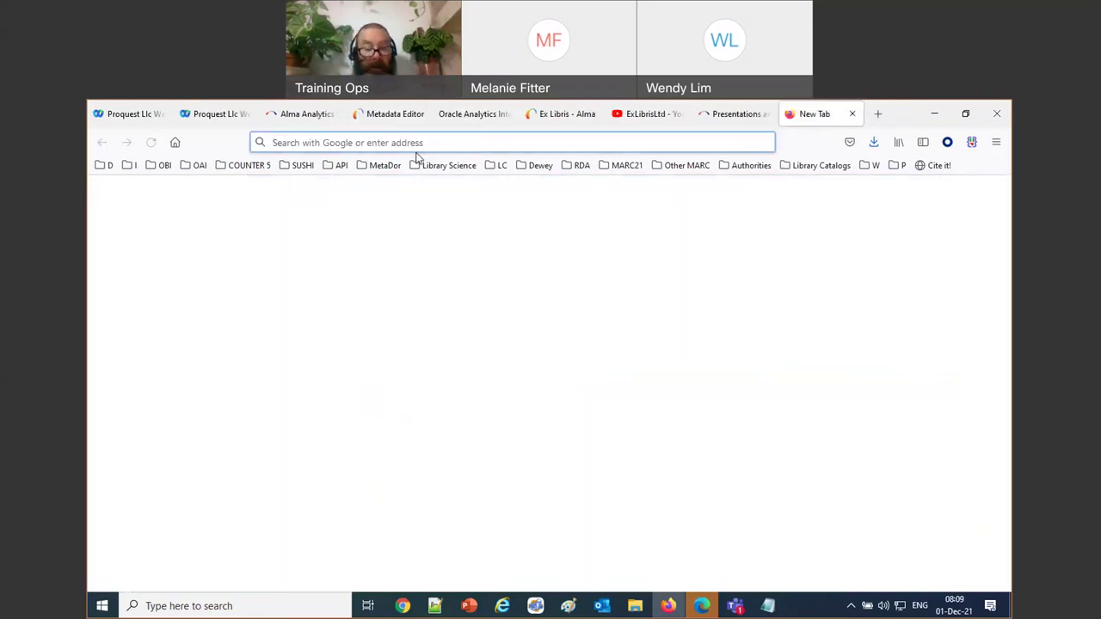
pyautogui.write('analytiucs')
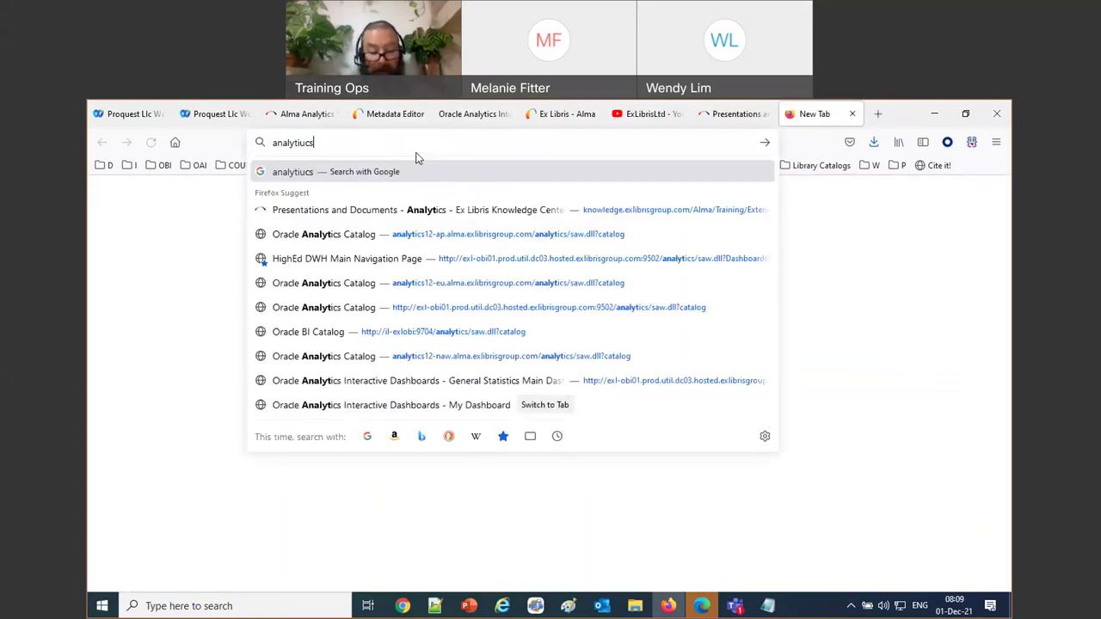
pyautogui.write(' bibliograophic detail;s ')
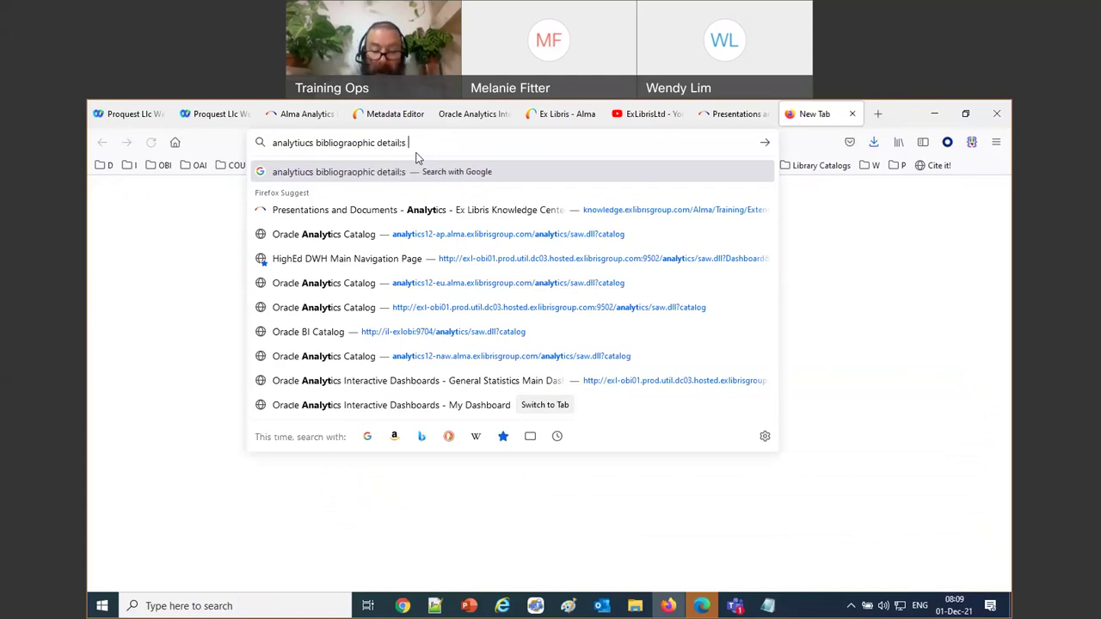
pyautogui.write('008')
pyautogui.press('Return')
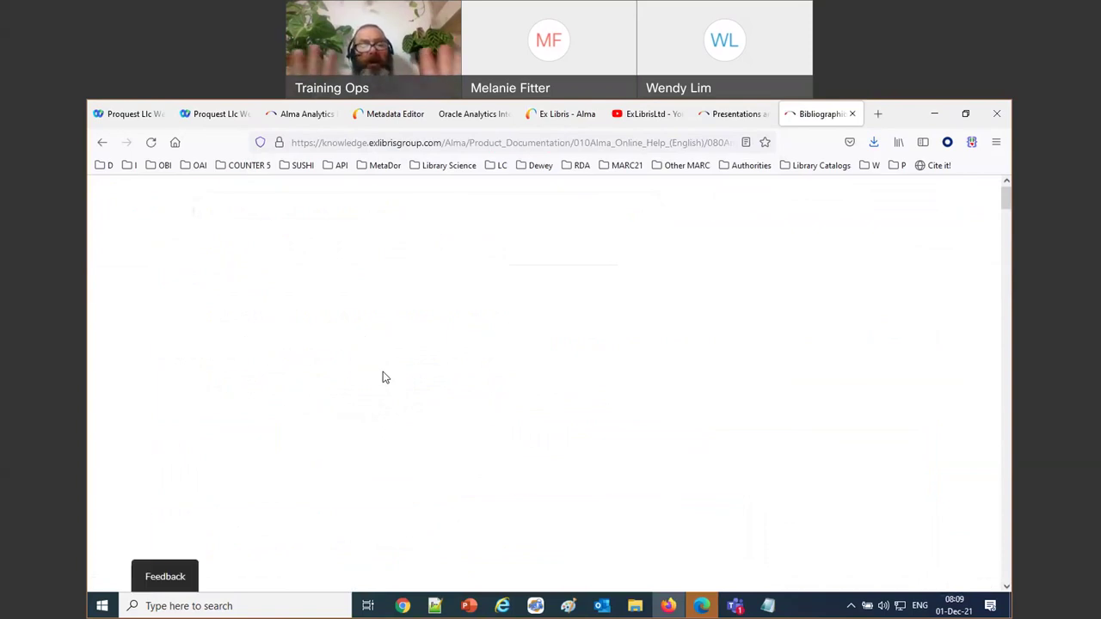
# Step: Find "008" on the Bibliographic Details page and examine its mappings for Publication Date, Place Code and Begin Publication Date
pyautogui.hotkey('ctrl', 'f')
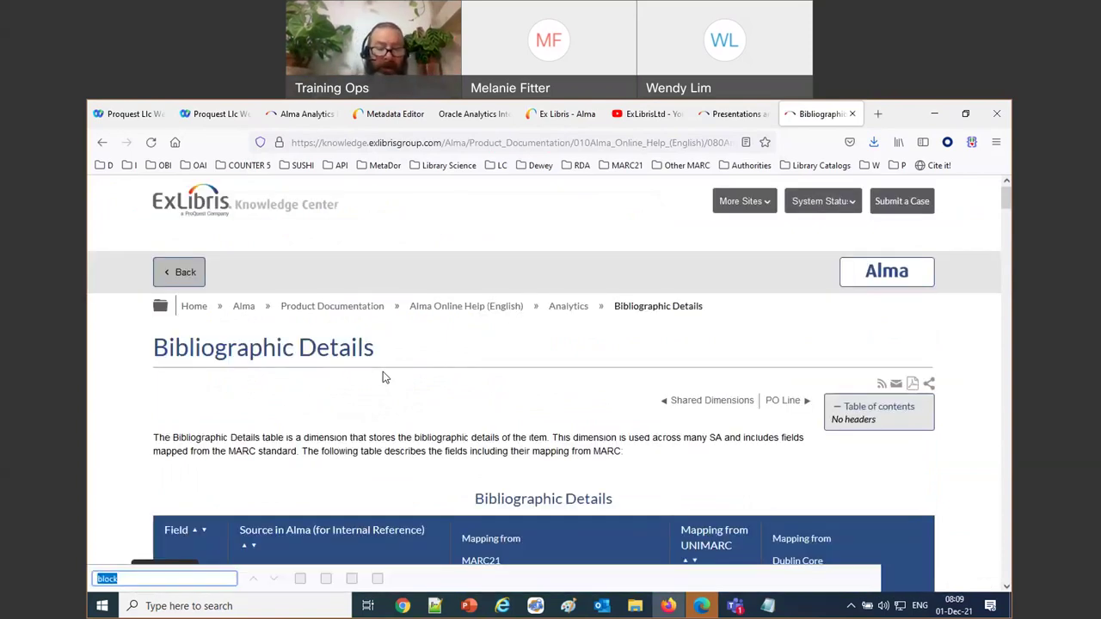
pyautogui.write('0008')
pyautogui.press('BackSpace')
pyautogui.press('BackSpace')
pyautogui.write('8')
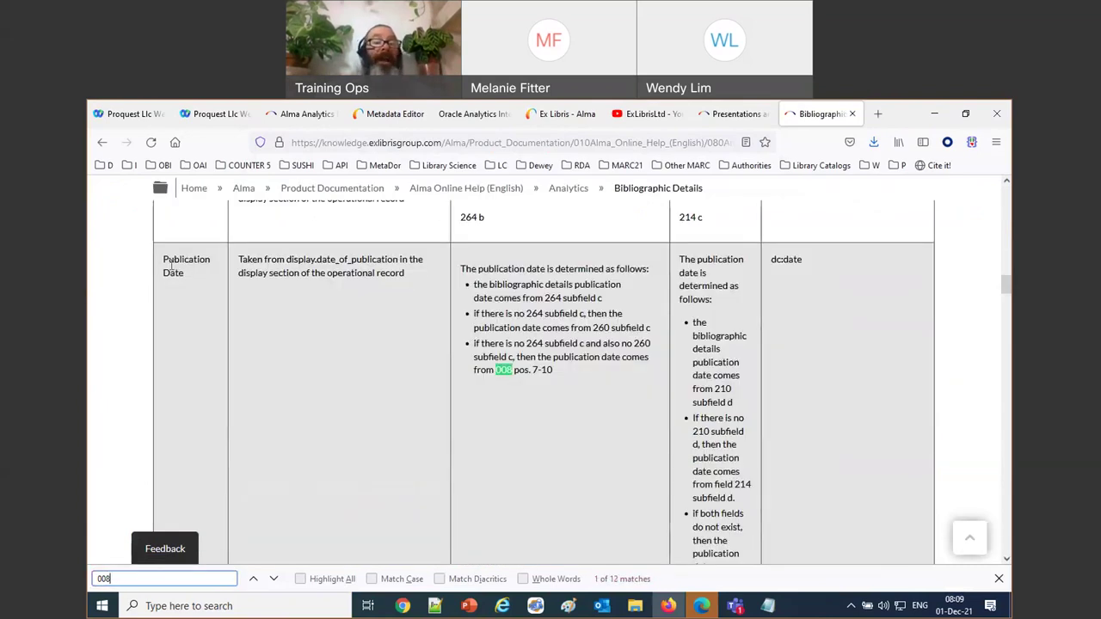
pyautogui.moveTo(475, 370); pyautogui.dragTo(556, 371)
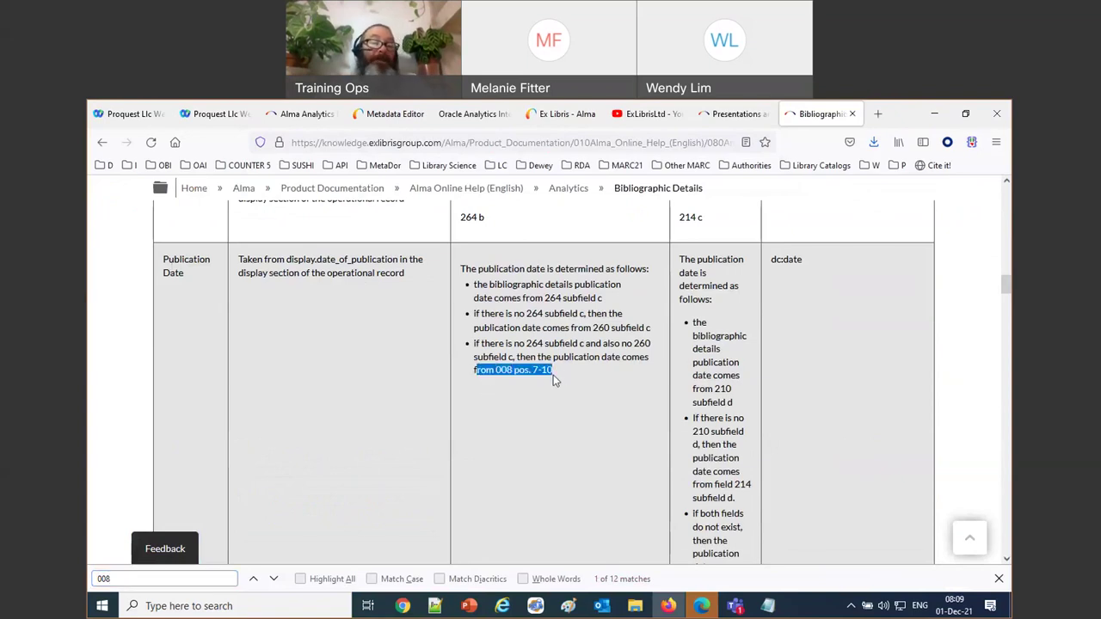
pyautogui.click(273, 581)
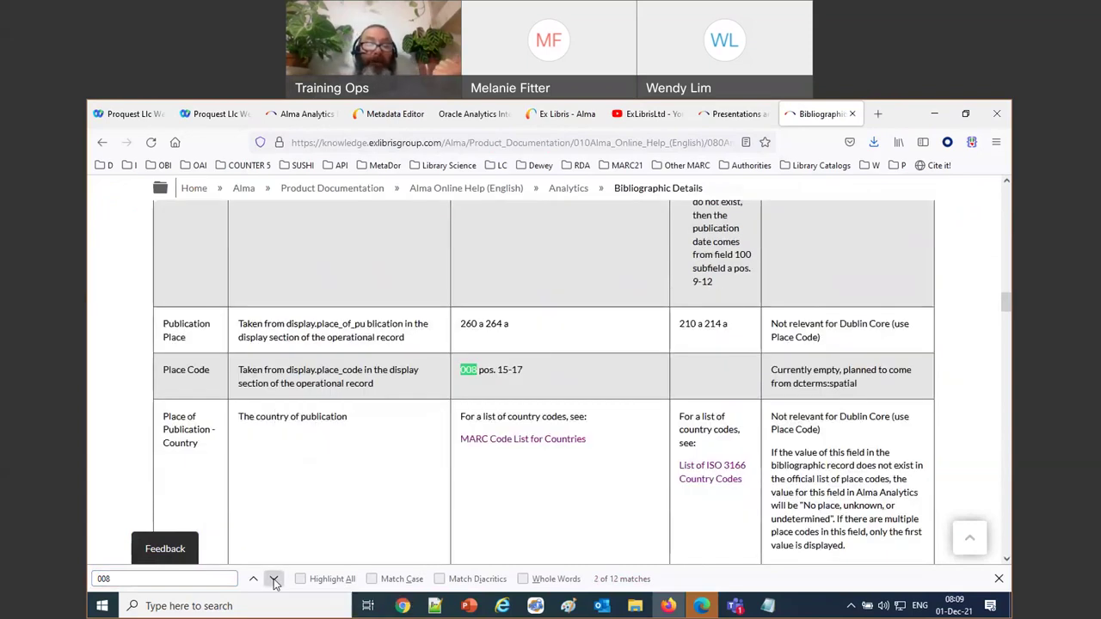
pyautogui.click(274, 581)
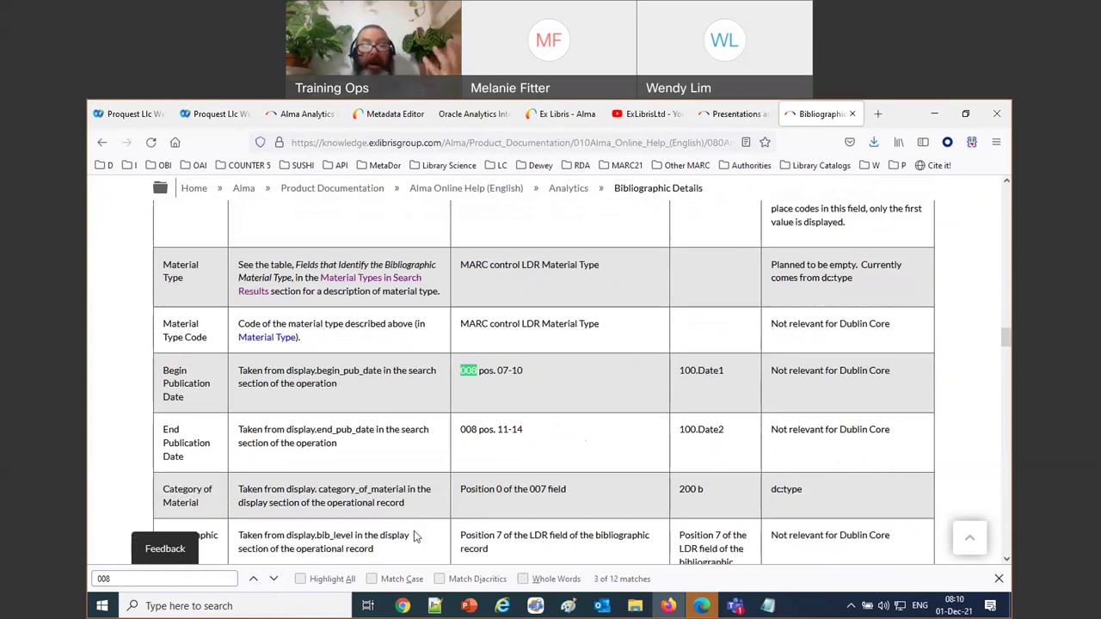
# Step: Highlight the MARC21 mapping of Category of Material, and the Bibliographic Level field name with its LDR mapping
pyautogui.moveTo(569, 489); pyautogui.dragTo(456, 490)
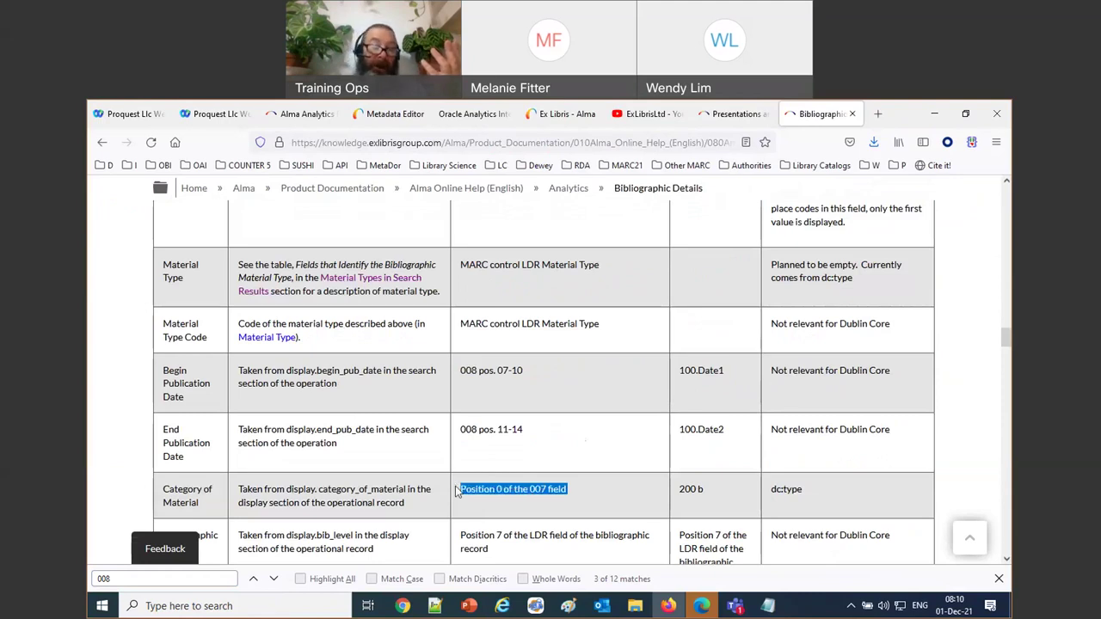
pyautogui.scroll(-1, 465, 497)
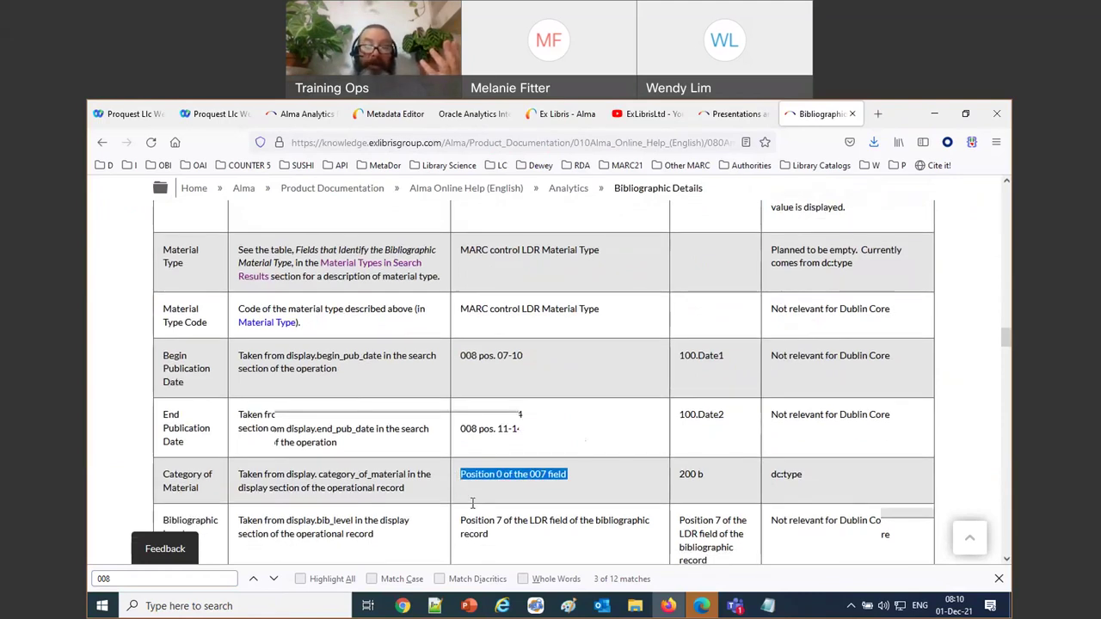
pyautogui.moveTo(163, 468); pyautogui.dragTo(187, 481)
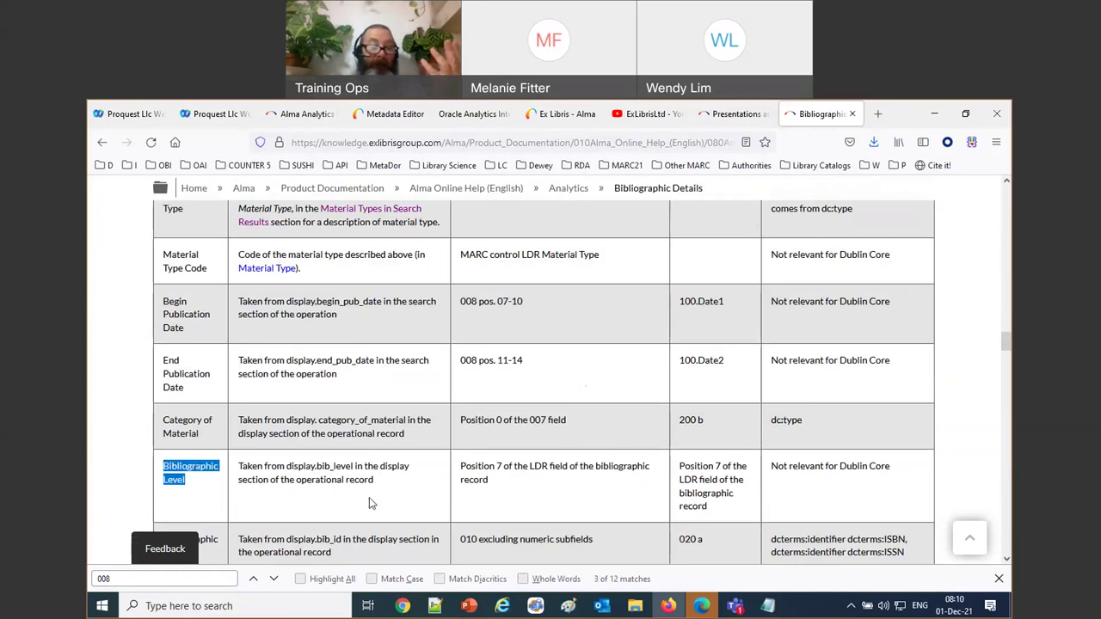
pyautogui.moveTo(460, 470); pyautogui.dragTo(548, 469)
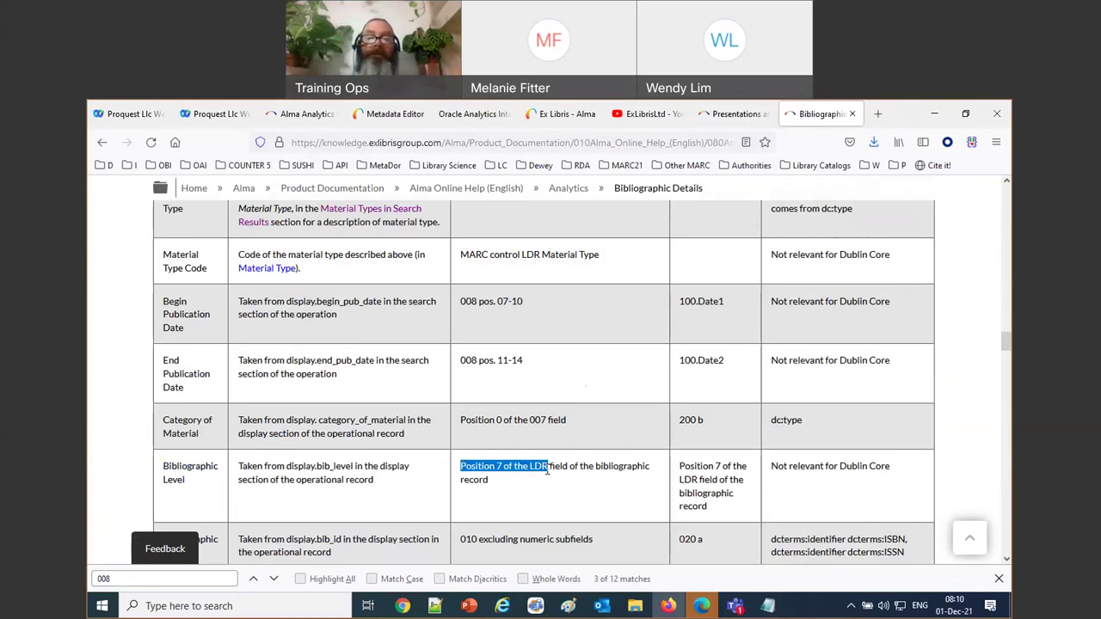
# Step: Switch to Oracle Analytics and create a new analysis based on the Titles subject area
pyautogui.click(465, 114)
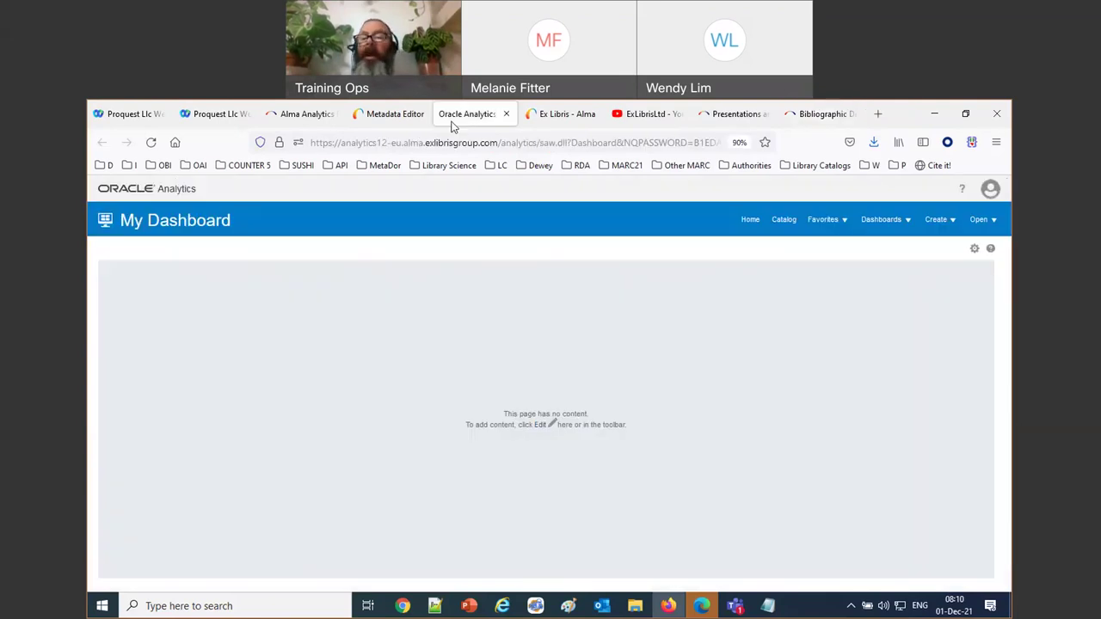
pyautogui.click(929, 221)
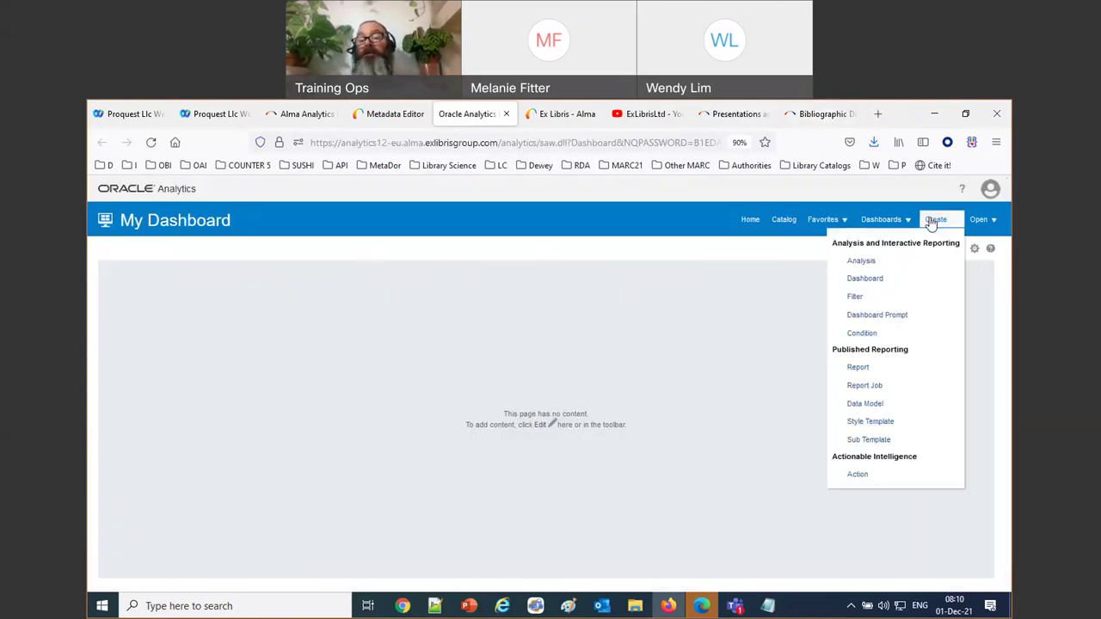
pyautogui.click(862, 263)
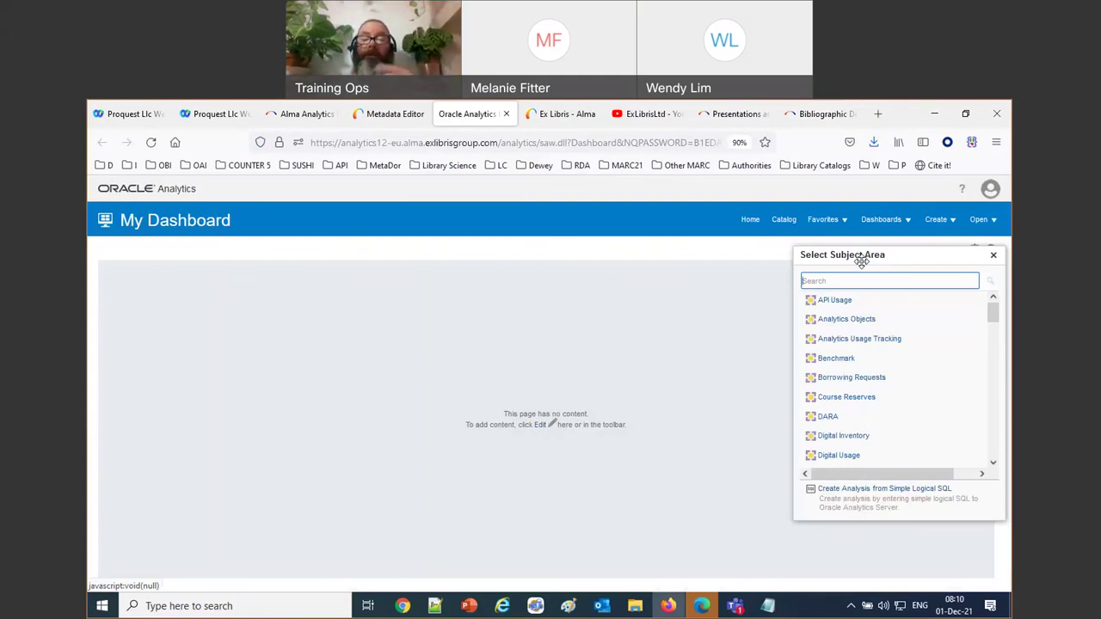
pyautogui.scroll(-2, 898, 417)
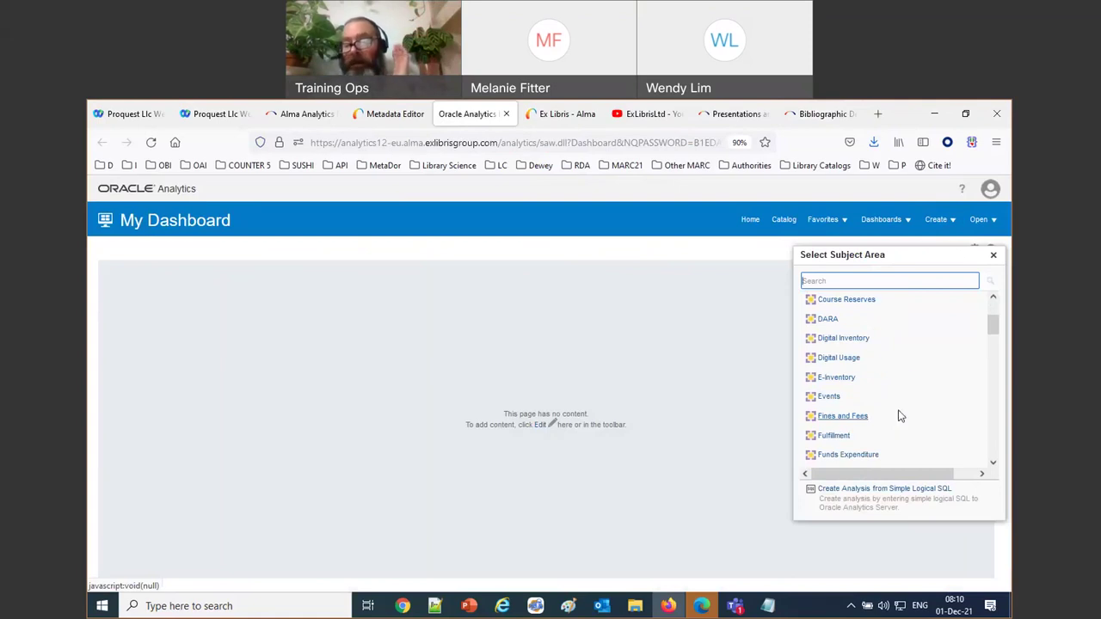
pyautogui.scroll(-2, 898, 418)
pyautogui.scroll(-4, 886, 430)
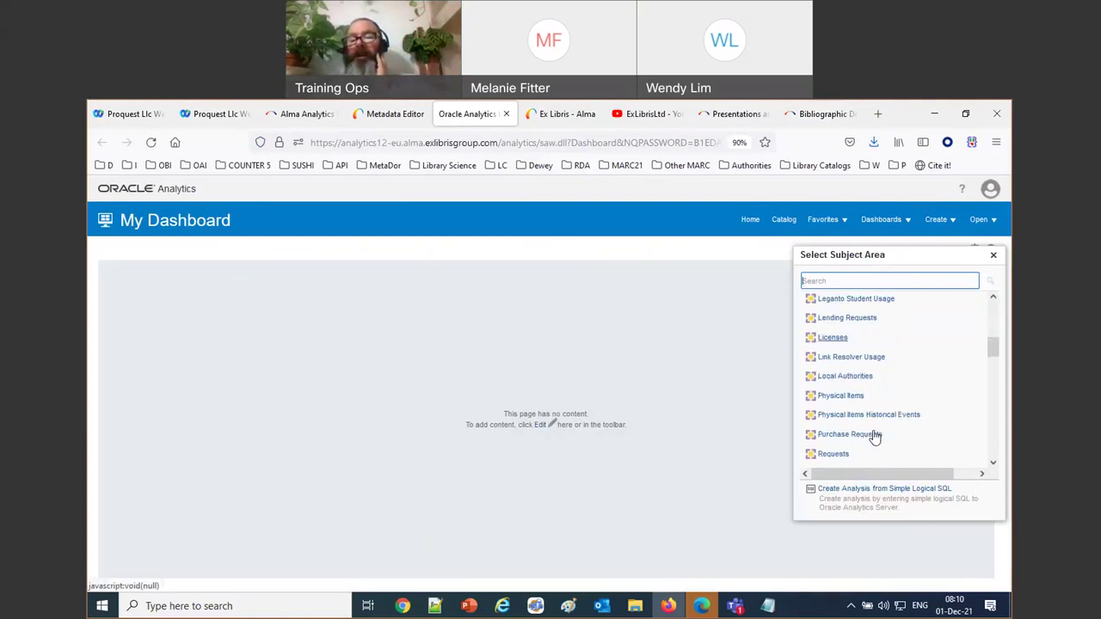
pyautogui.scroll(-2, 871, 437)
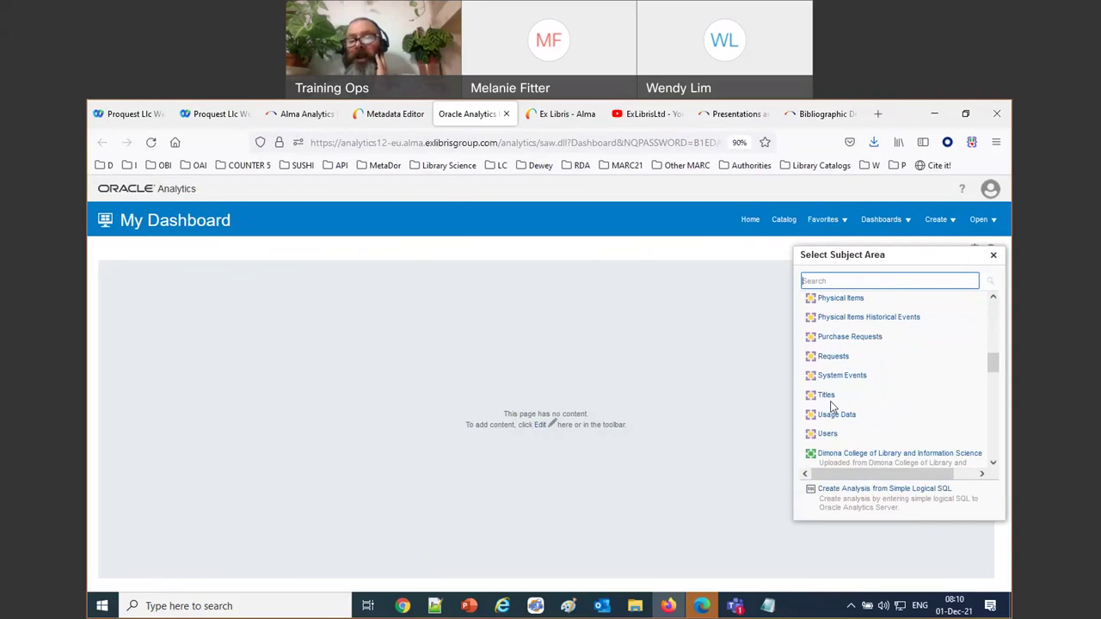
pyautogui.click(827, 397)
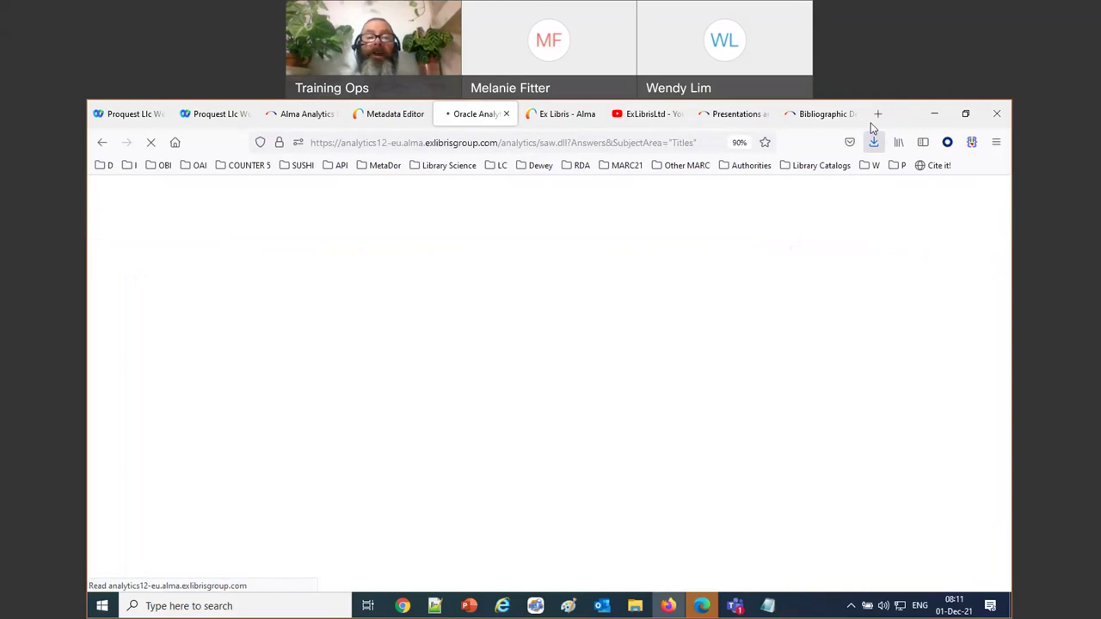
# Step: In a new browser tab, open the bookmarked MARC 21 Format for Bibliographic Data and its full 008 control field documentation
pyautogui.click(875, 115)
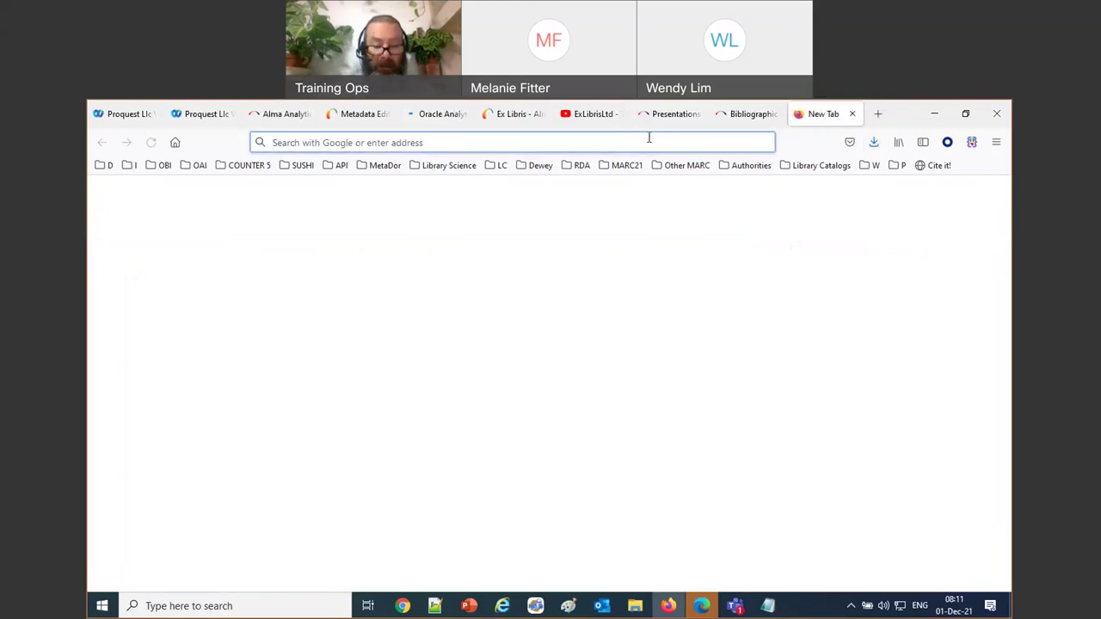
pyautogui.click(623, 165)
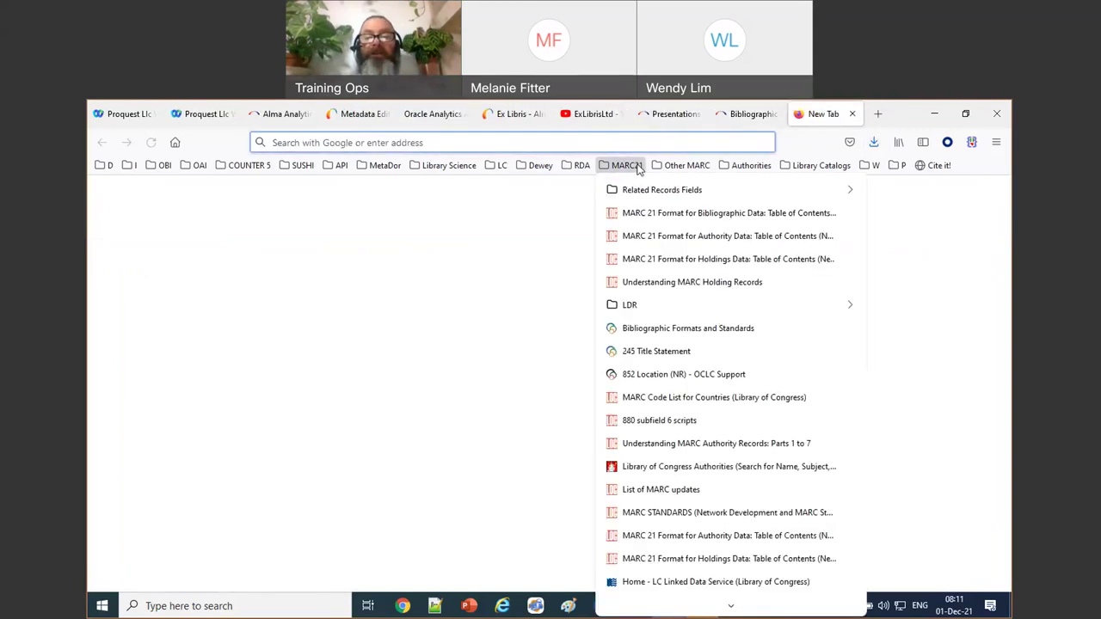
pyautogui.click(653, 213)
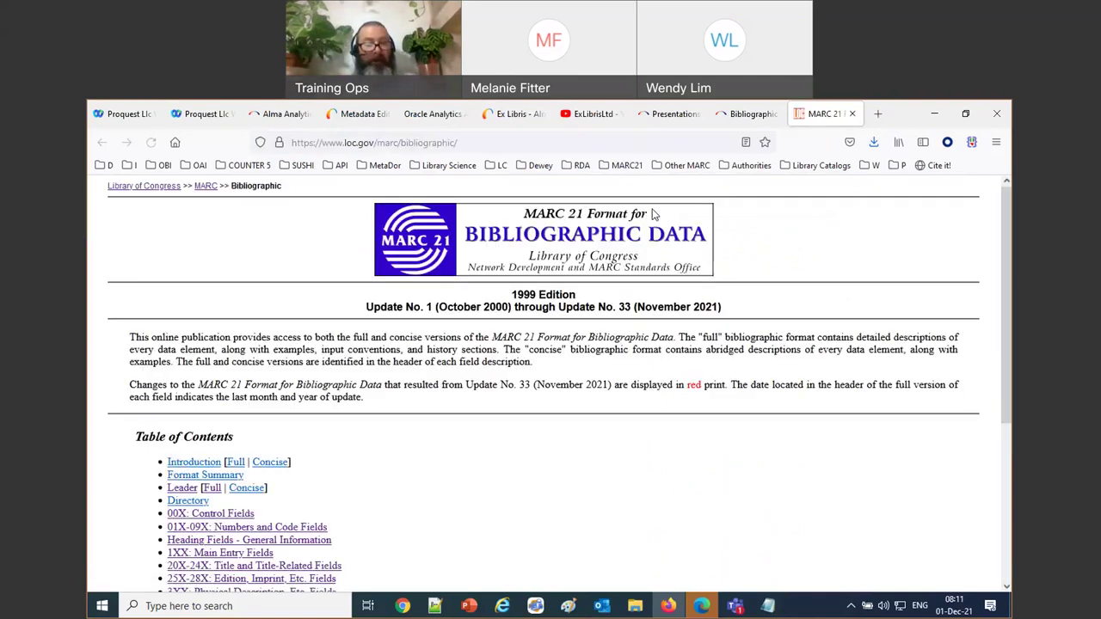
pyautogui.scroll(-3, 354, 381)
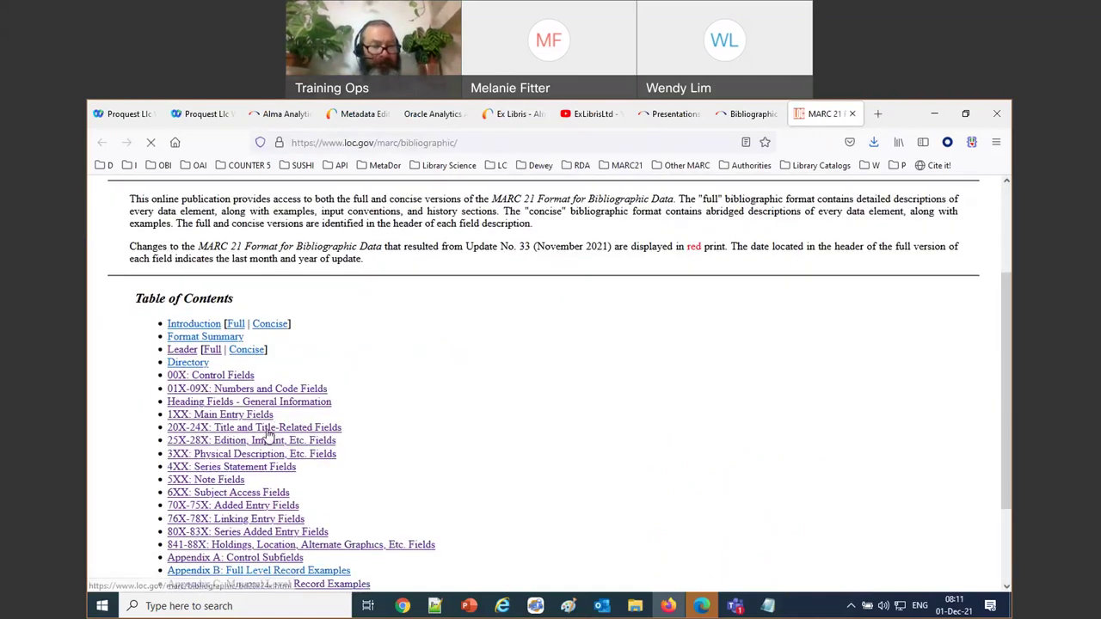
pyautogui.click(218, 376)
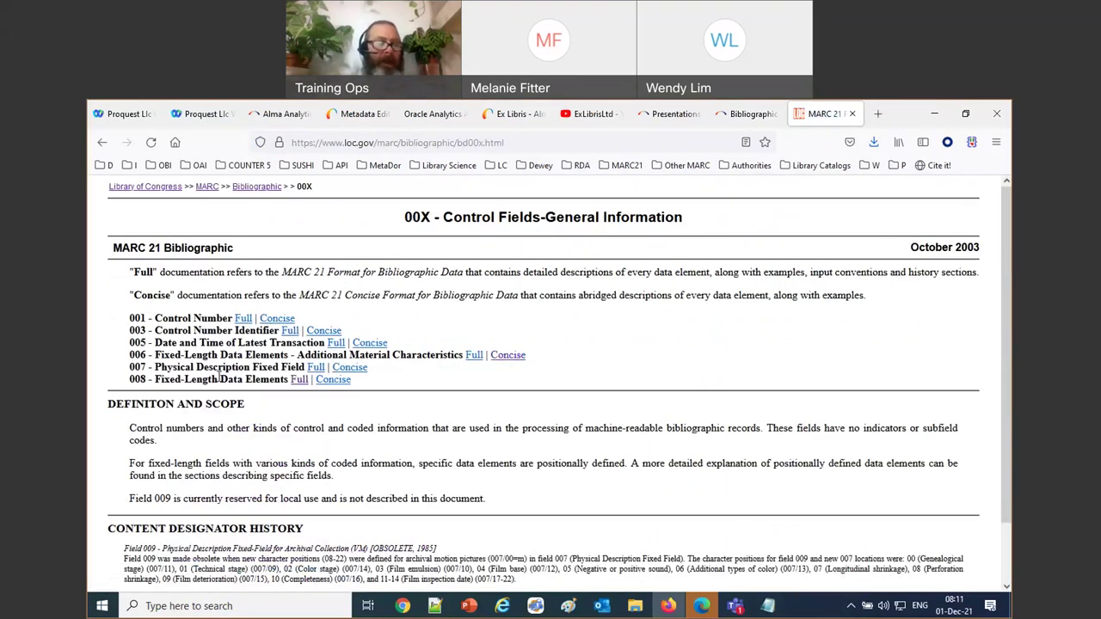
pyautogui.click(299, 381)
# Step: Review the 008 character positions and highlight "33 - Literary form" in the Books list
pyautogui.scroll(-2, 288, 400)
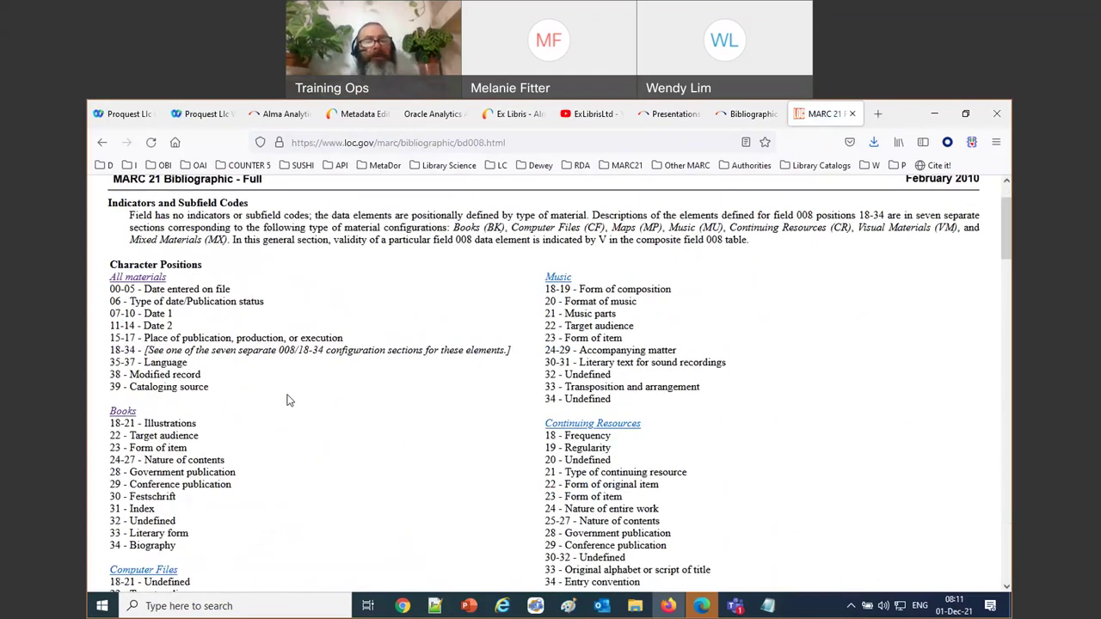
pyautogui.scroll(-2, 263, 407)
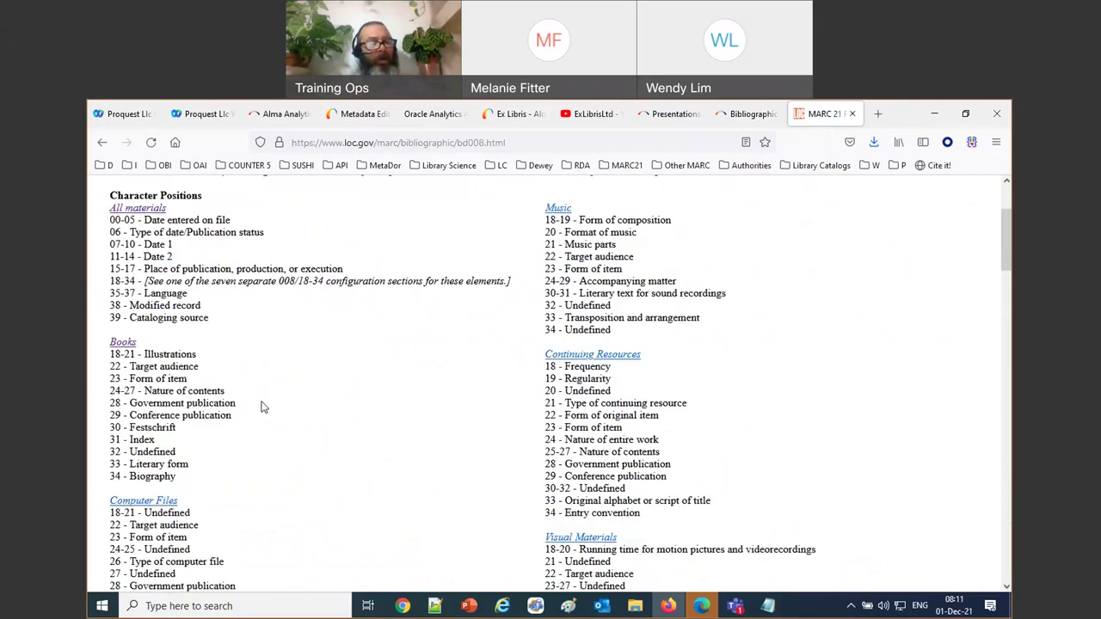
pyautogui.scroll(-2, 263, 407)
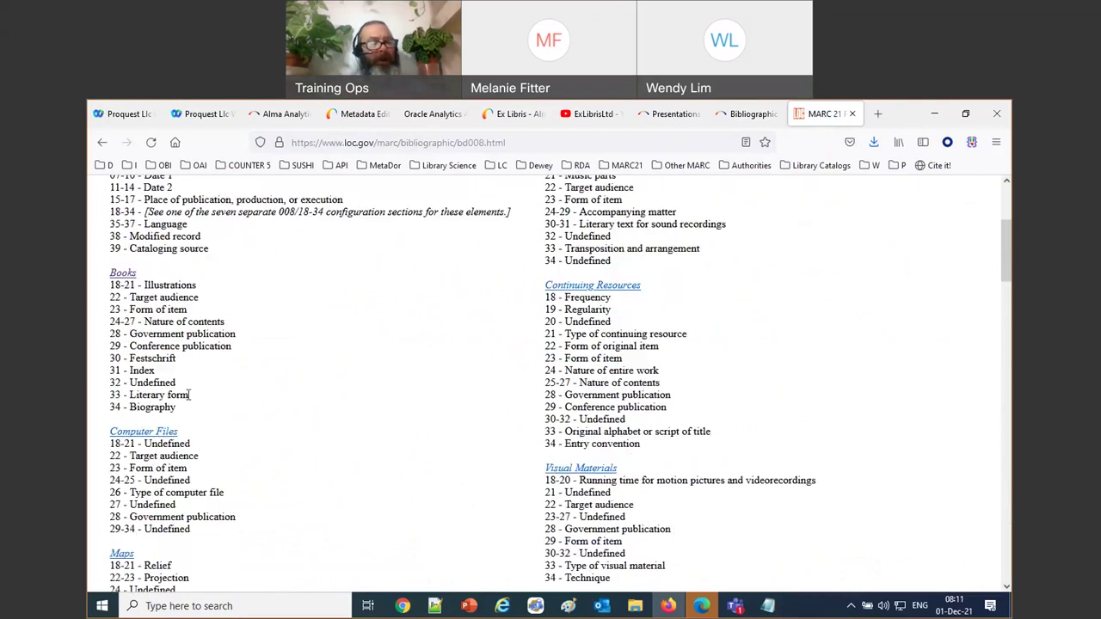
pyautogui.moveTo(189, 395); pyautogui.dragTo(110, 397)
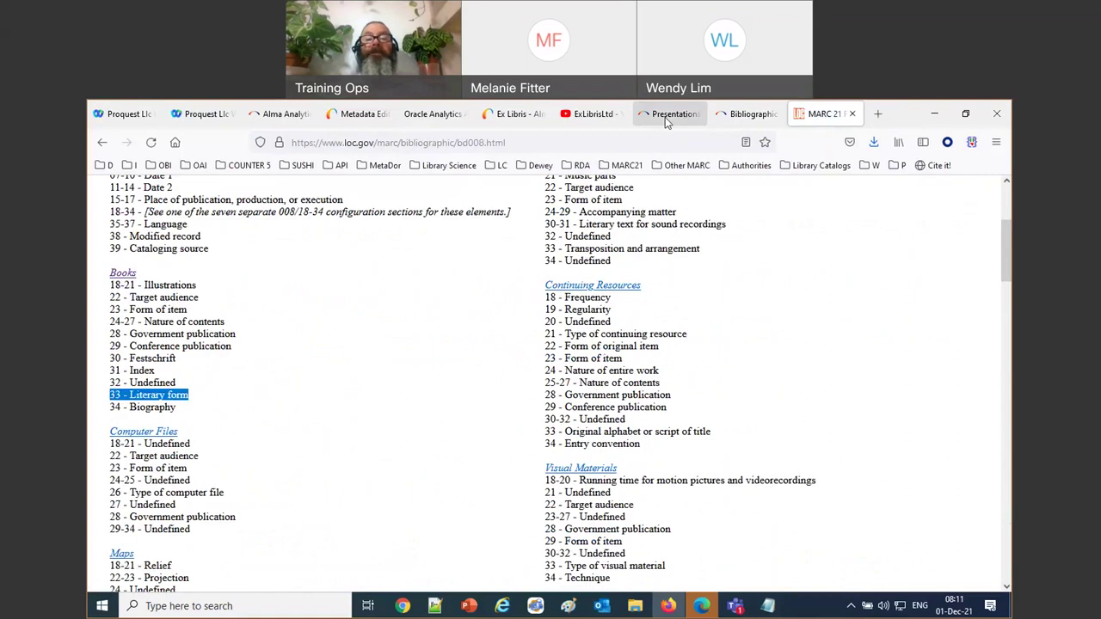
# Step: Switch back to the untitled Oracle Analytics analysis and widen the Subject Areas pane to show the full folder names
pyautogui.doubleClick(916, 114)
pyautogui.hotkey('ctrl', '5')
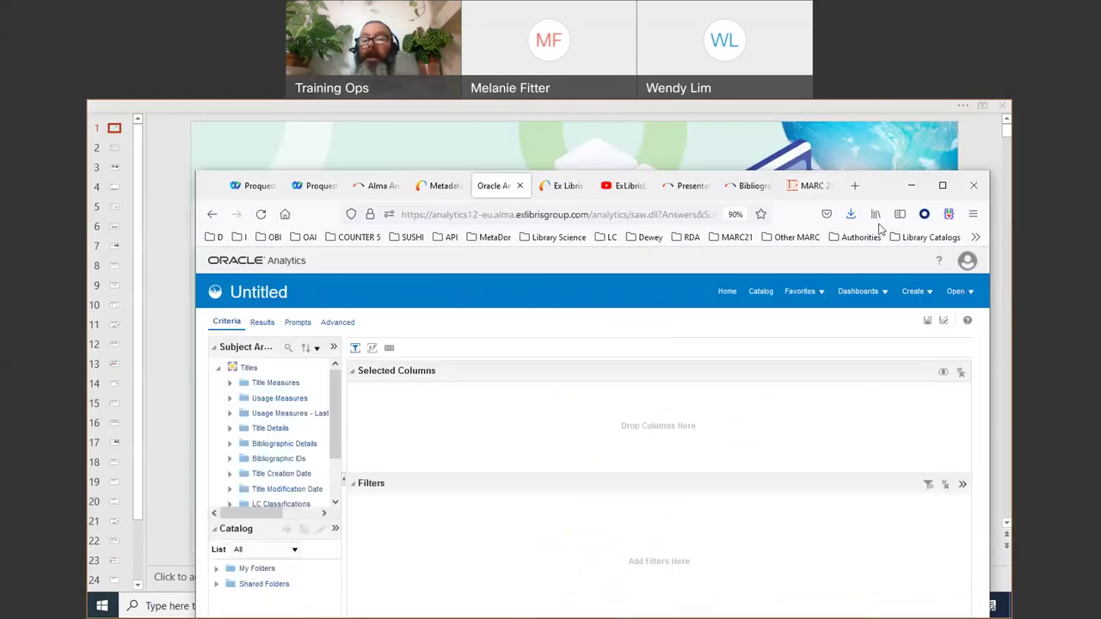
pyautogui.click(943, 186)
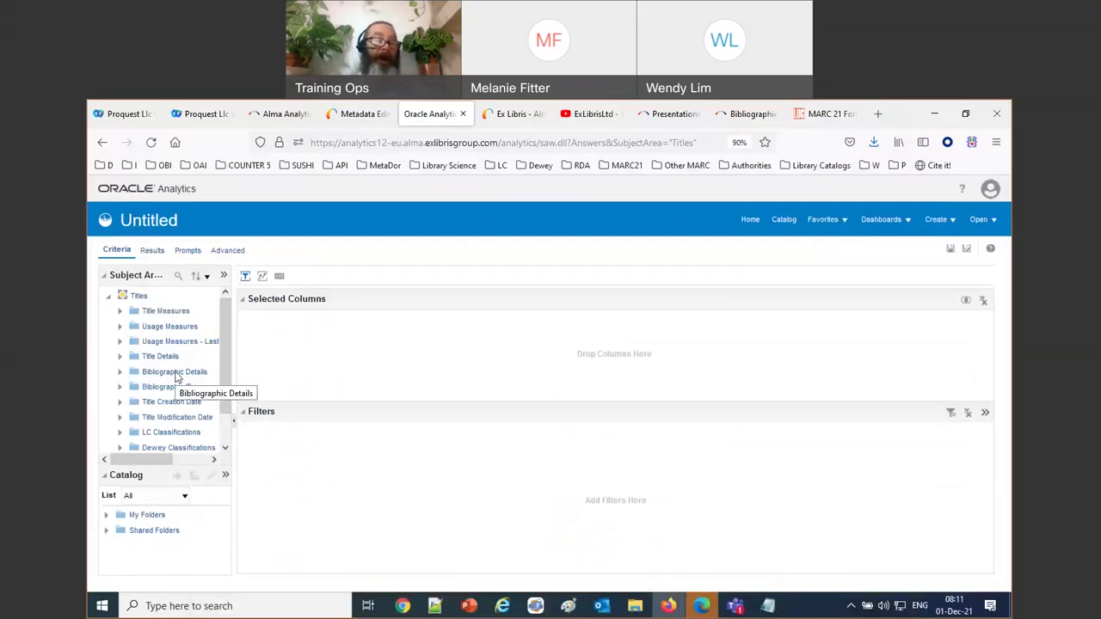
pyautogui.moveTo(235, 363); pyautogui.dragTo(275, 365)
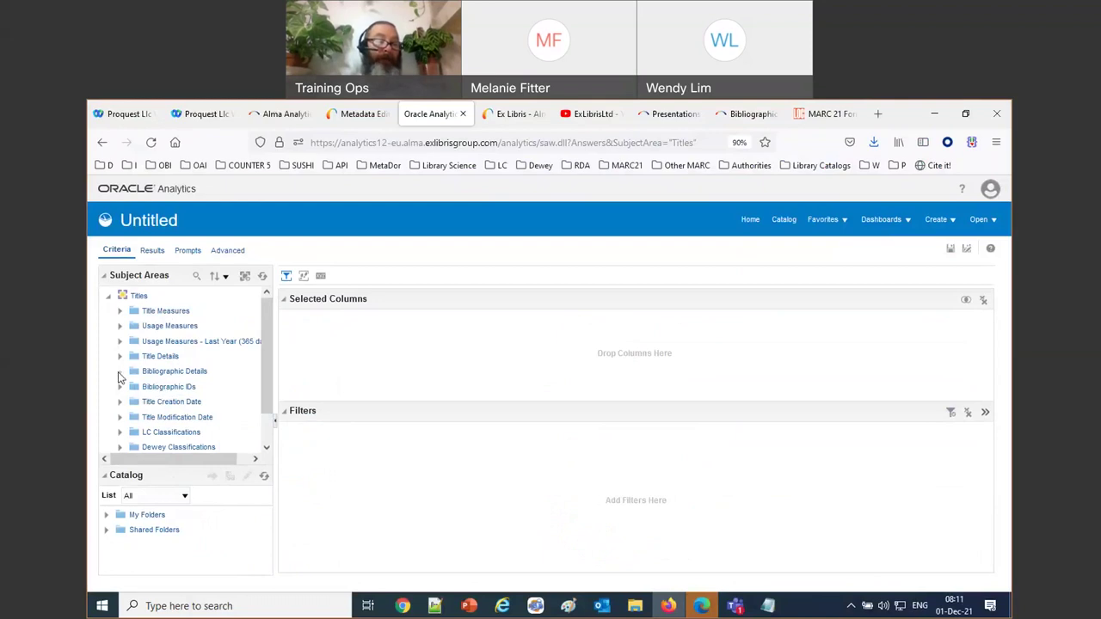
# Step: Add the MMS Id field from the Bibliographic Details folder to the analysis columns
pyautogui.click(120, 372)
pyautogui.scroll(-2, 202, 366)
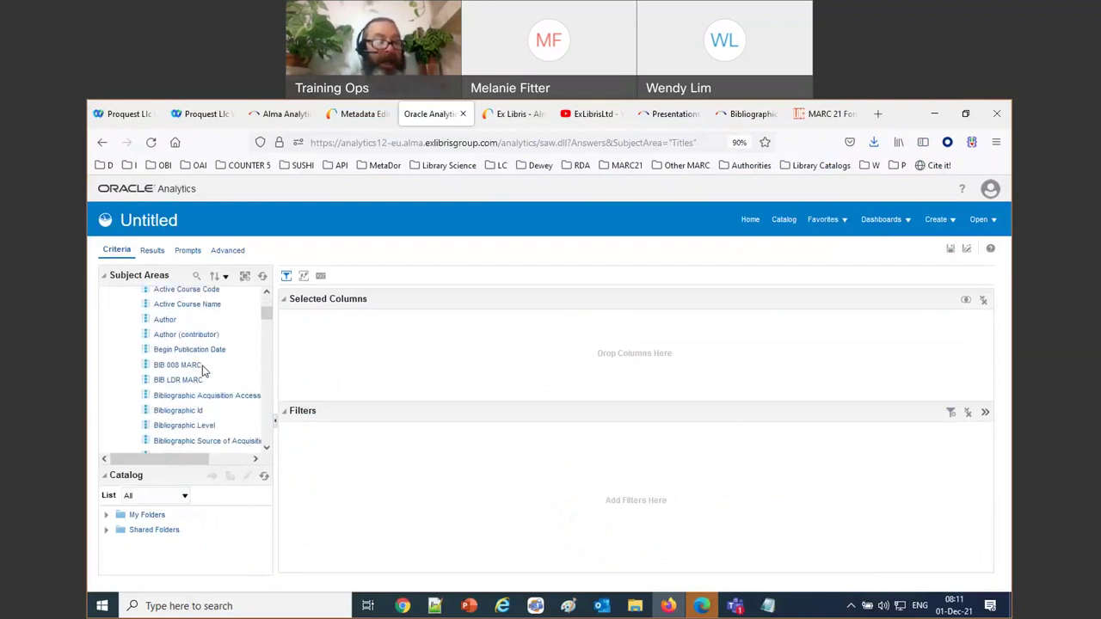
pyautogui.scroll(-2, 204, 370)
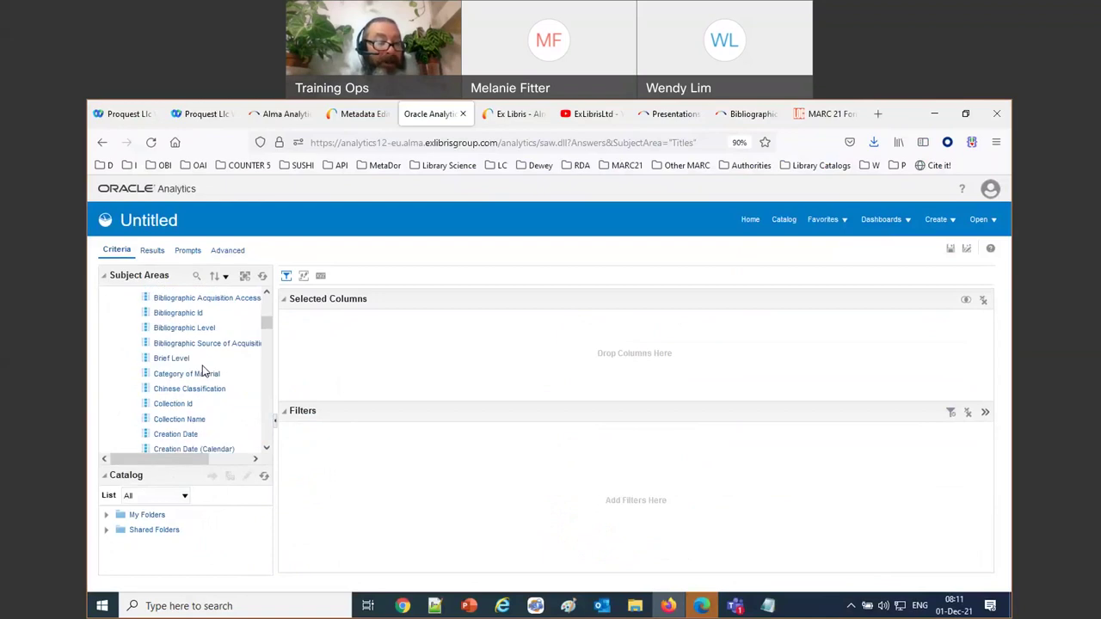
pyautogui.scroll(-10, 204, 371)
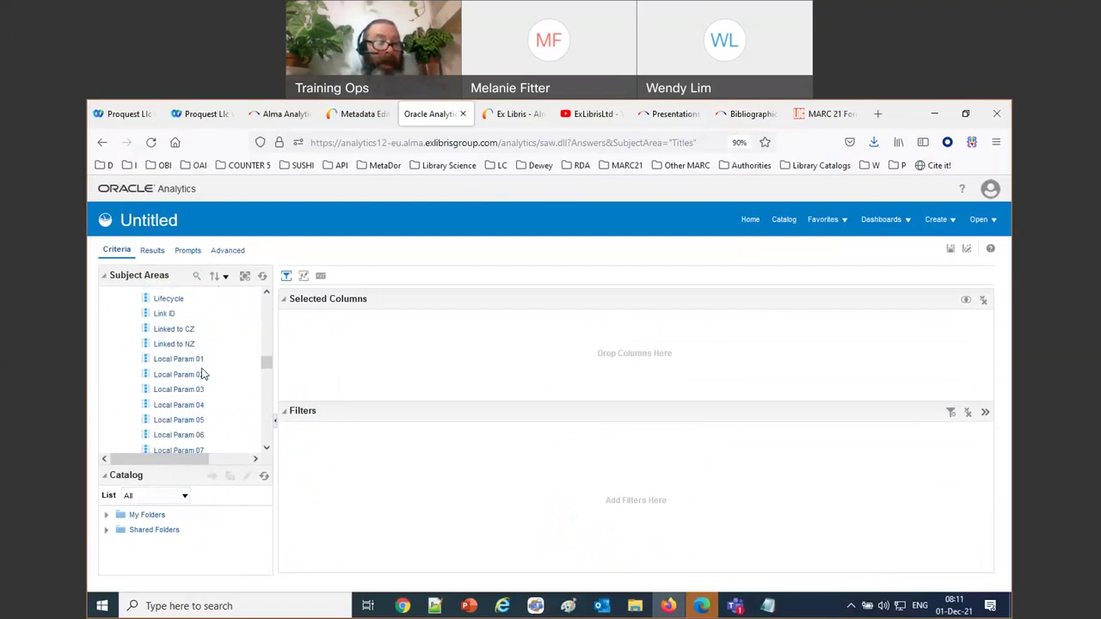
pyautogui.scroll(-4, 203, 376)
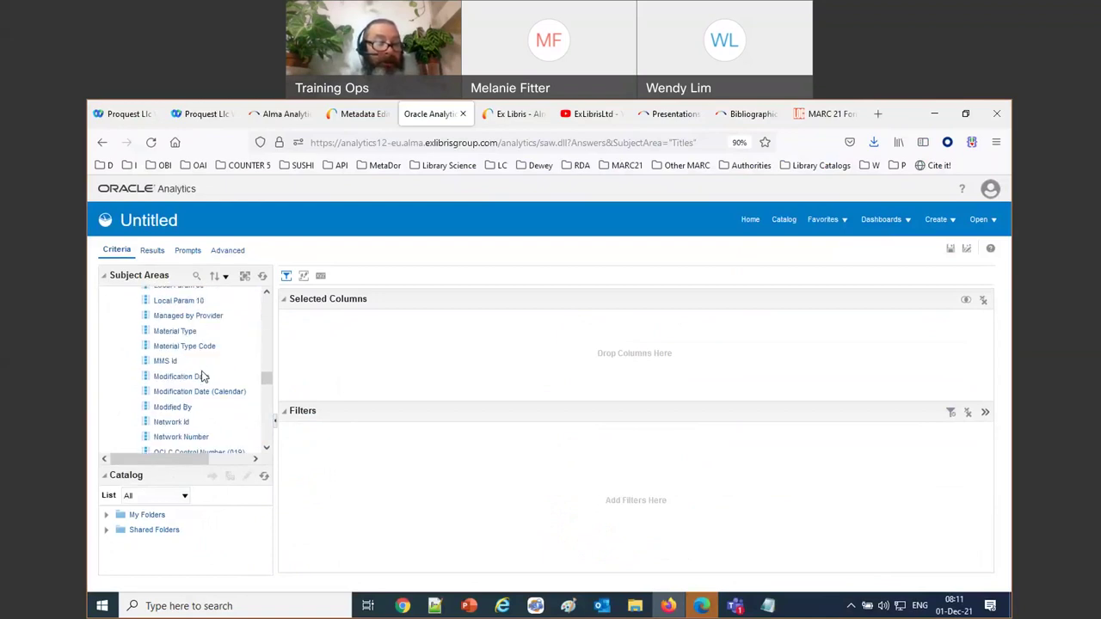
pyautogui.doubleClick(172, 361)
# Step: Add the Title field from Bibliographic Details to the selected columns
pyautogui.scroll(2, 172, 365)
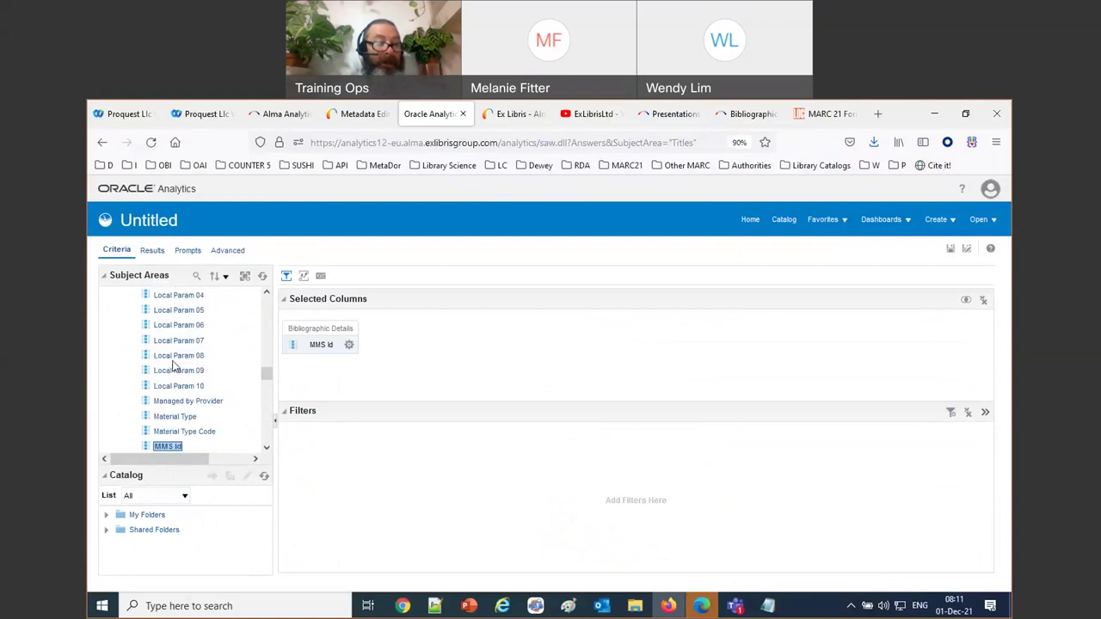
pyautogui.scroll(4, 172, 365)
pyautogui.scroll(2, 172, 365)
pyautogui.scroll(-10, 173, 368)
pyautogui.scroll(-5, 173, 372)
pyautogui.click(162, 363)
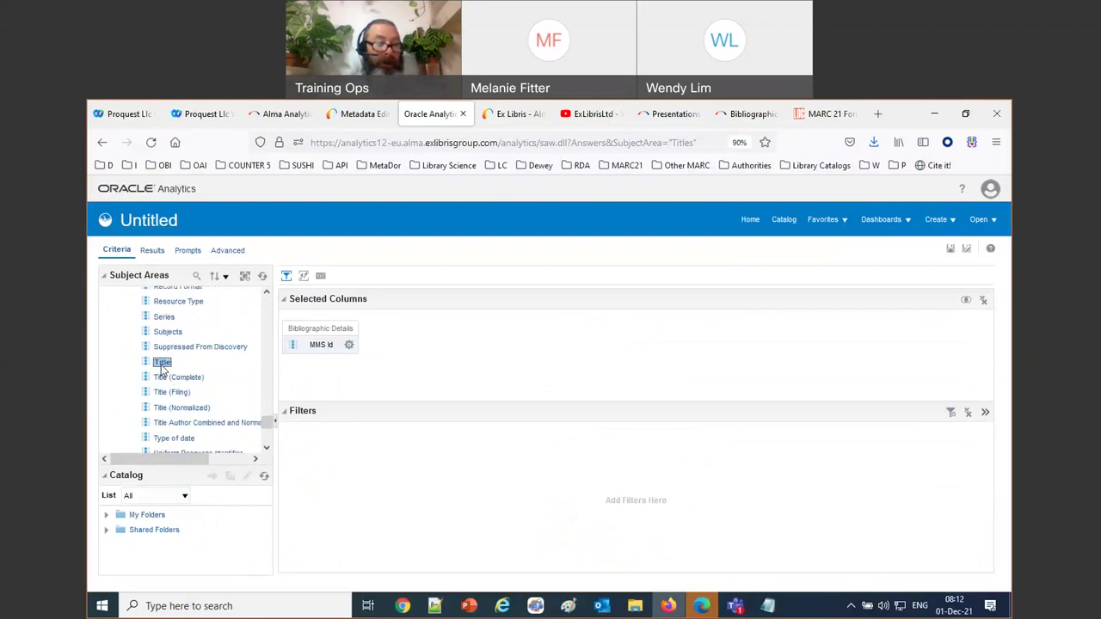
pyautogui.doubleClick(162, 365)
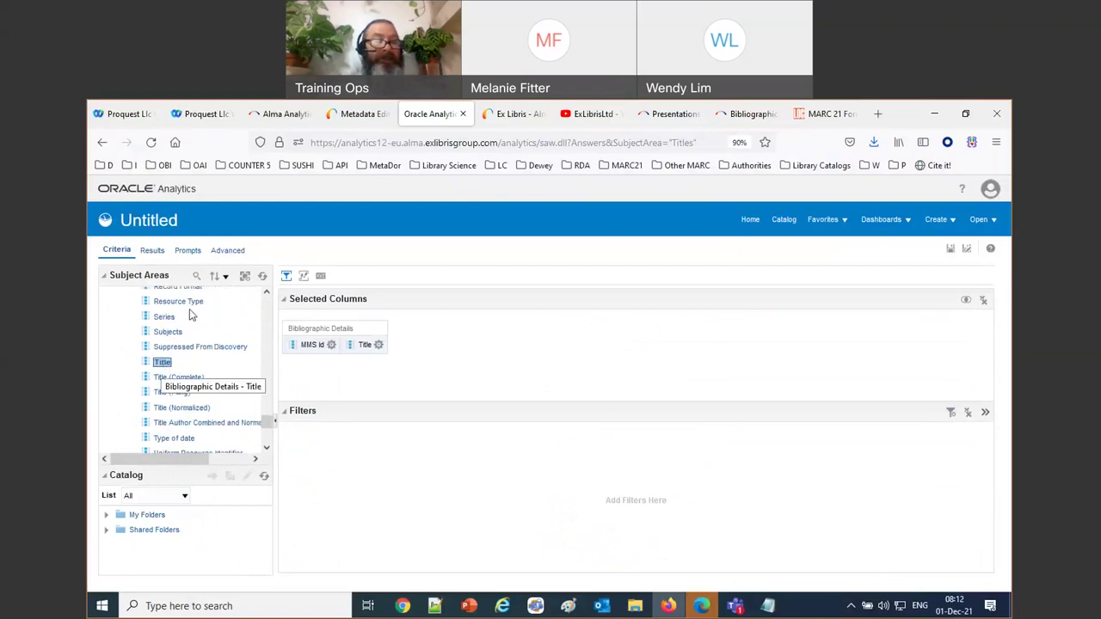
# Step: Search the subject area for "008" and add the BIB 008 MARC field as the column after Title
pyautogui.click(197, 276)
pyautogui.write('008')
pyautogui.press('Return')
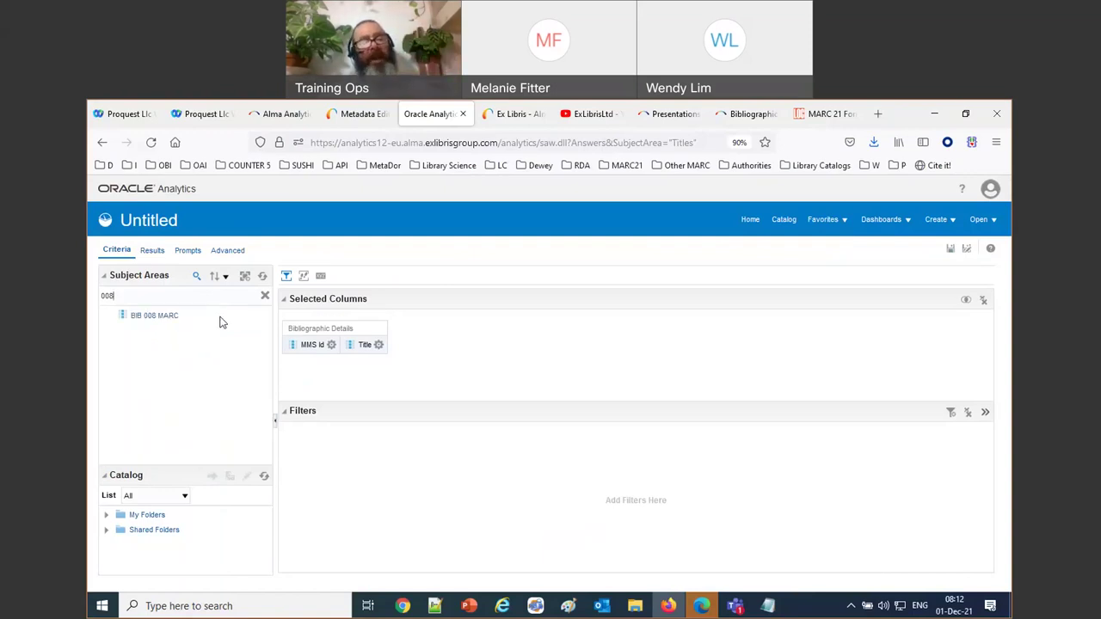
pyautogui.moveTo(158, 318); pyautogui.dragTo(418, 337)
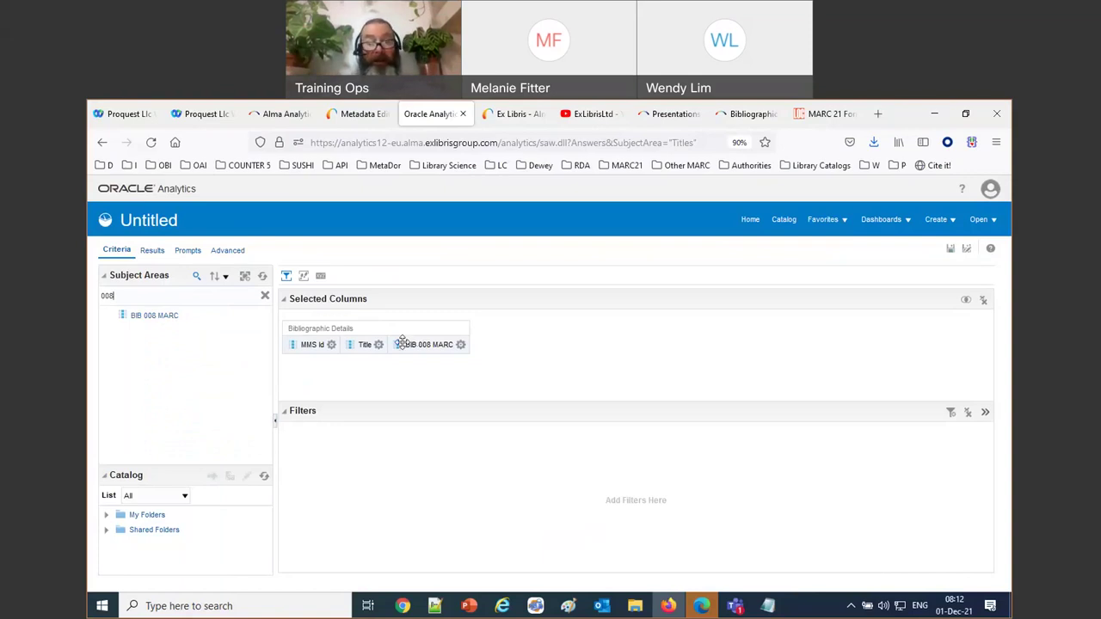
# Step: Add a filter on the Title column with the operator "contains any" and the value "oetry"
pyautogui.click(379, 345)
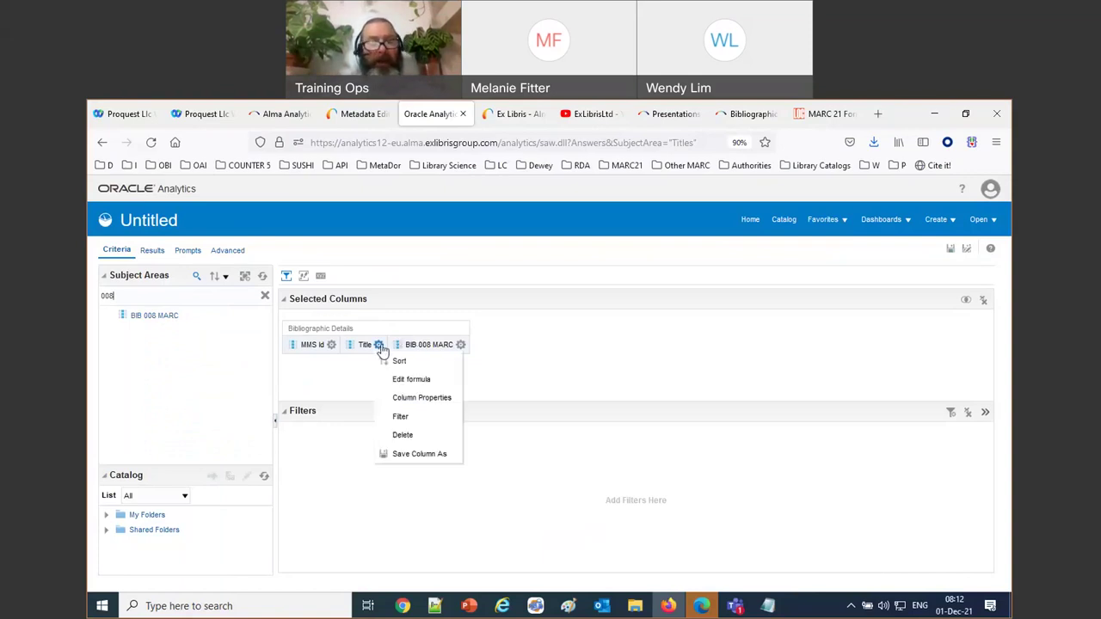
pyautogui.click(400, 417)
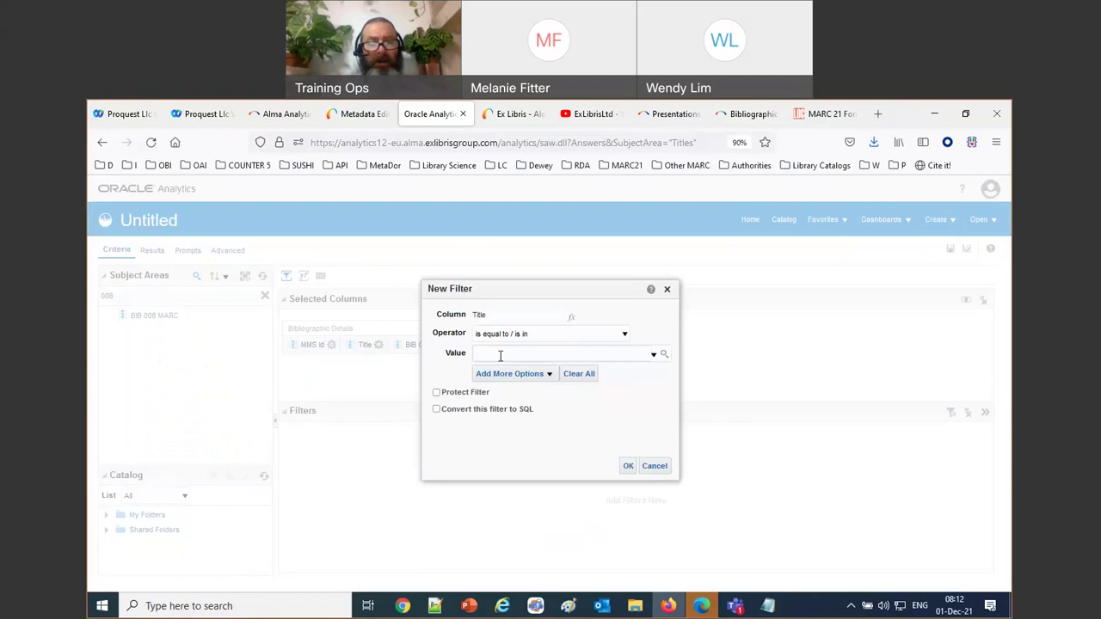
pyautogui.click(509, 334)
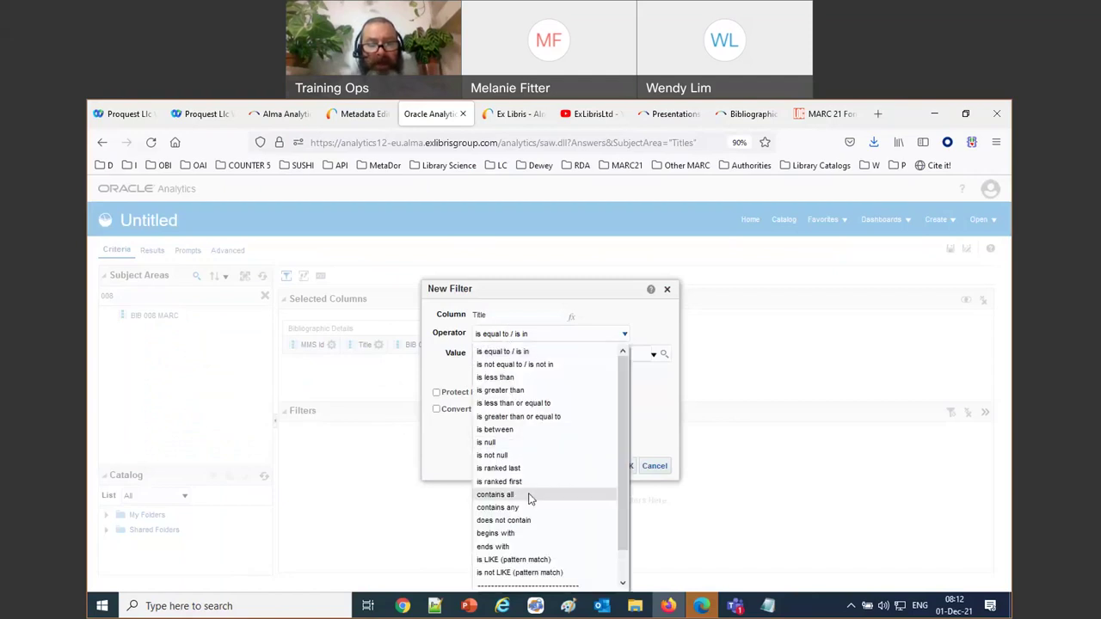
pyautogui.click(521, 508)
pyautogui.click(498, 356)
pyautogui.write('oetry')
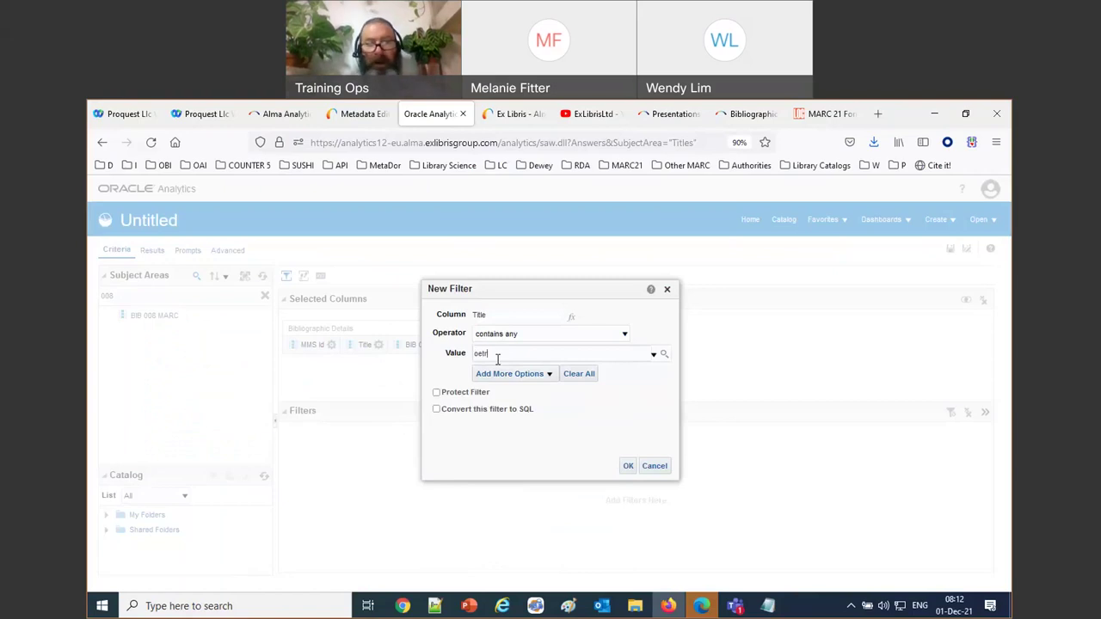
pyautogui.click(628, 466)
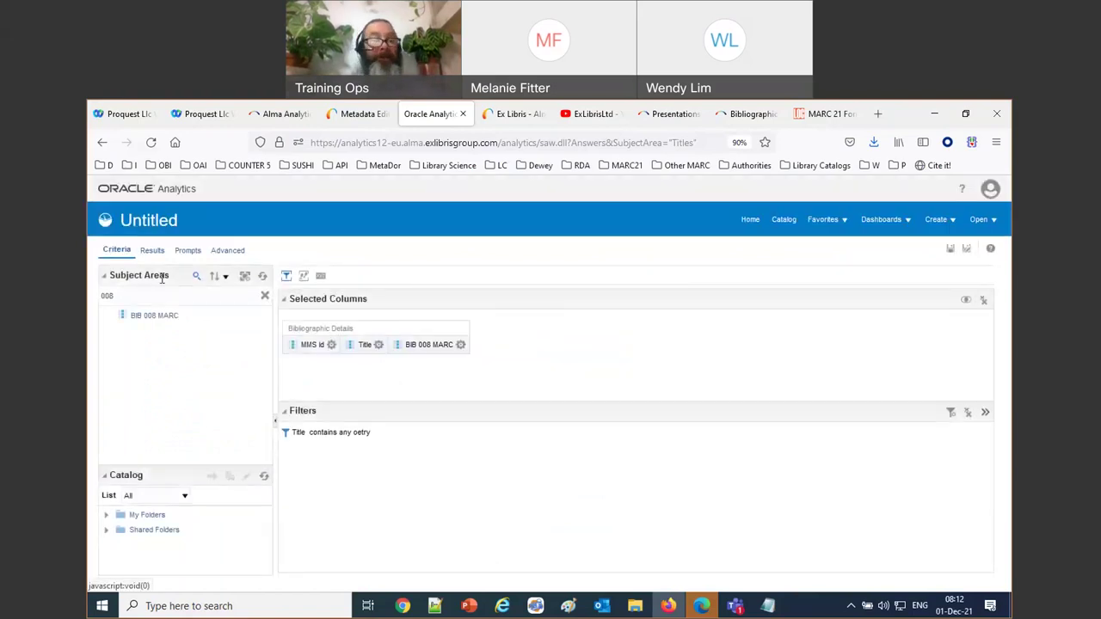
# Step: Display the analysis results and look through the values in the BIB 008 MARC column
pyautogui.click(149, 251)
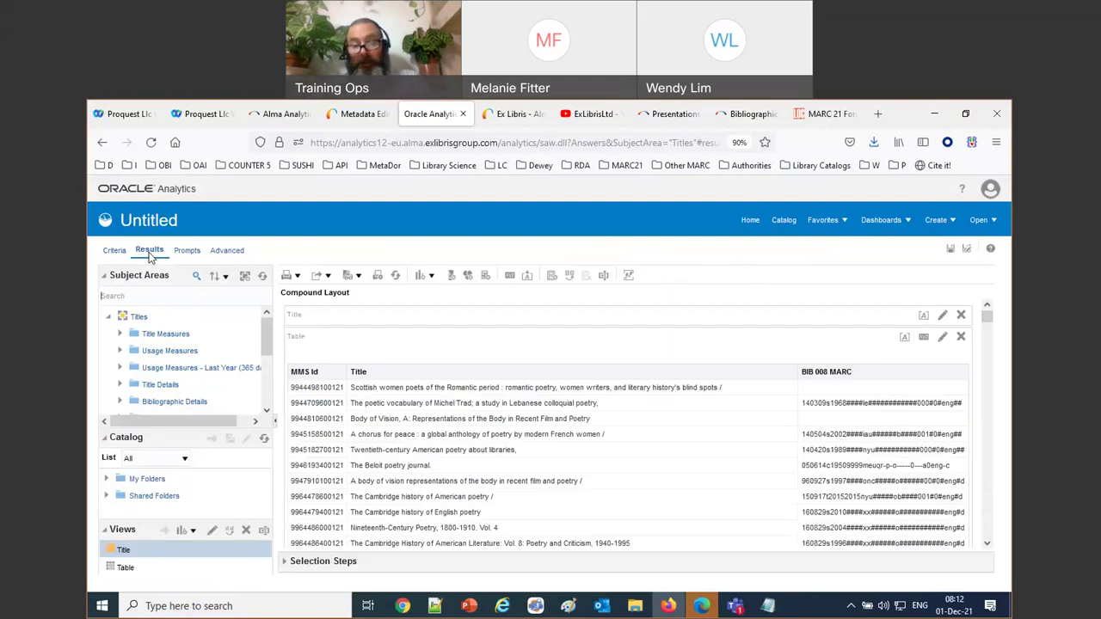
pyautogui.scroll(-5, 866, 327)
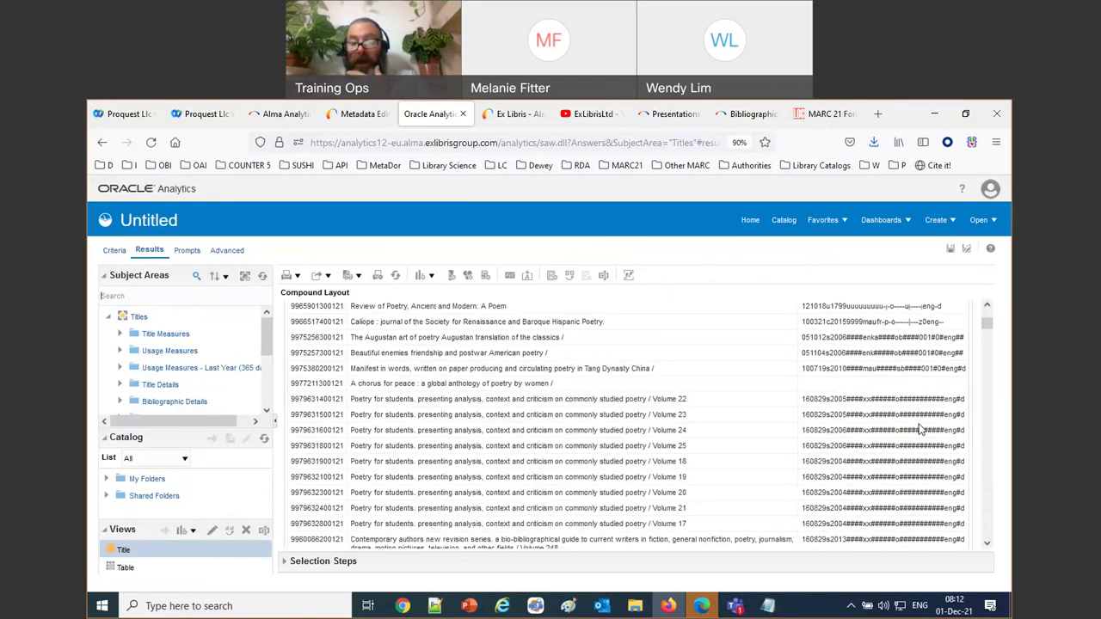
pyautogui.scroll(5, 902, 441)
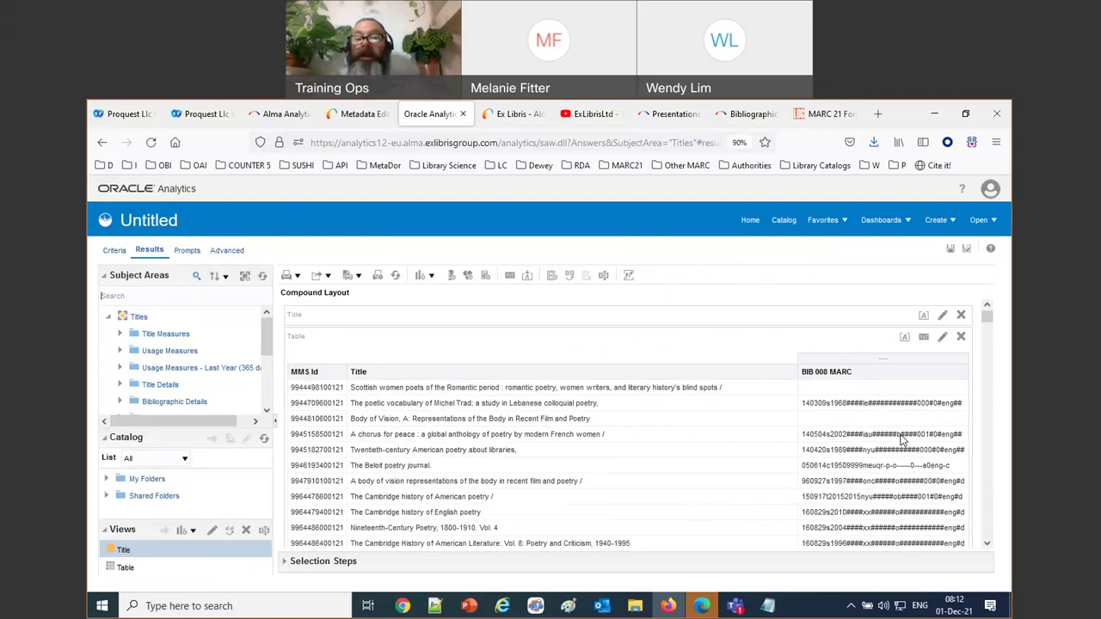
# Step: Switch to the MARC 21 008 documentation and highlight "33 - Literary form", and the first zero of position 00-05
pyautogui.click(823, 115)
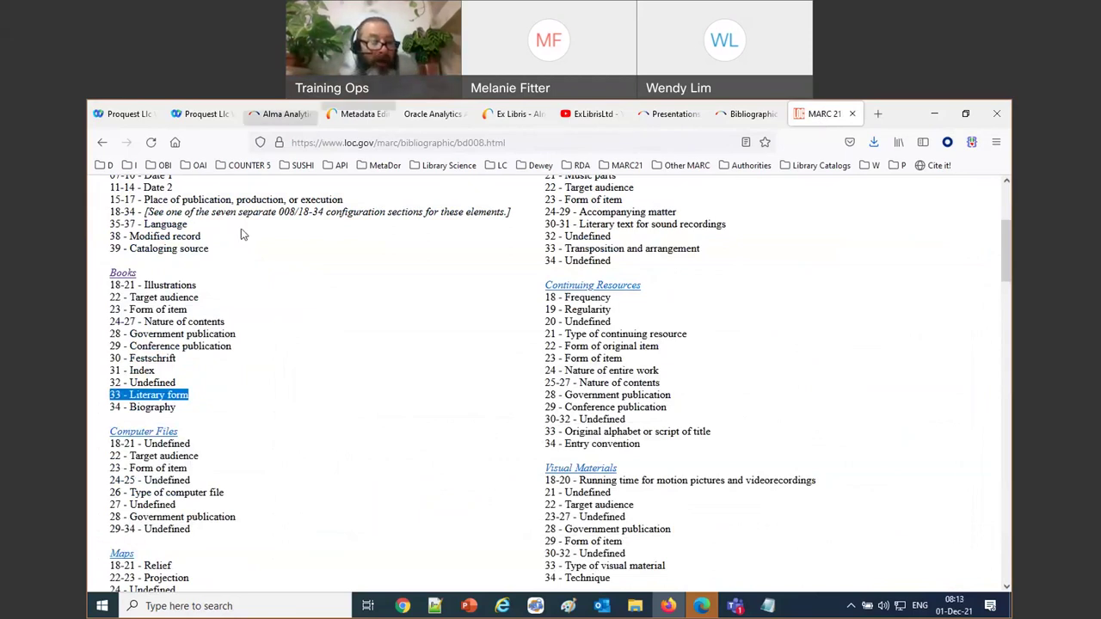
pyautogui.doubleClick(147, 395)
pyautogui.tripleClick(147, 395)
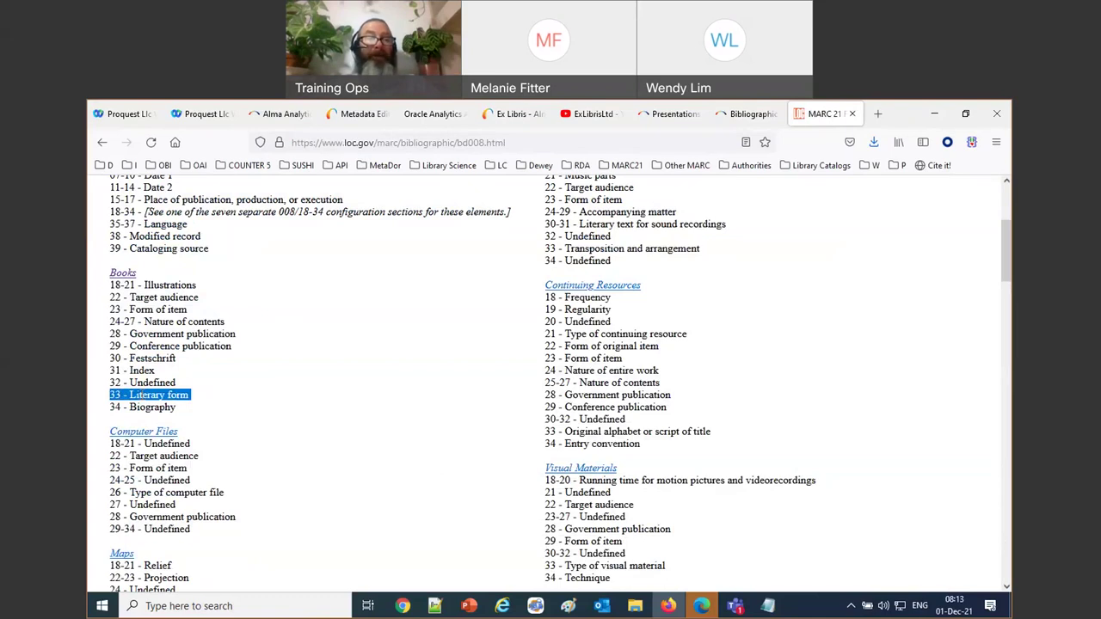
pyautogui.scroll(4, 139, 391)
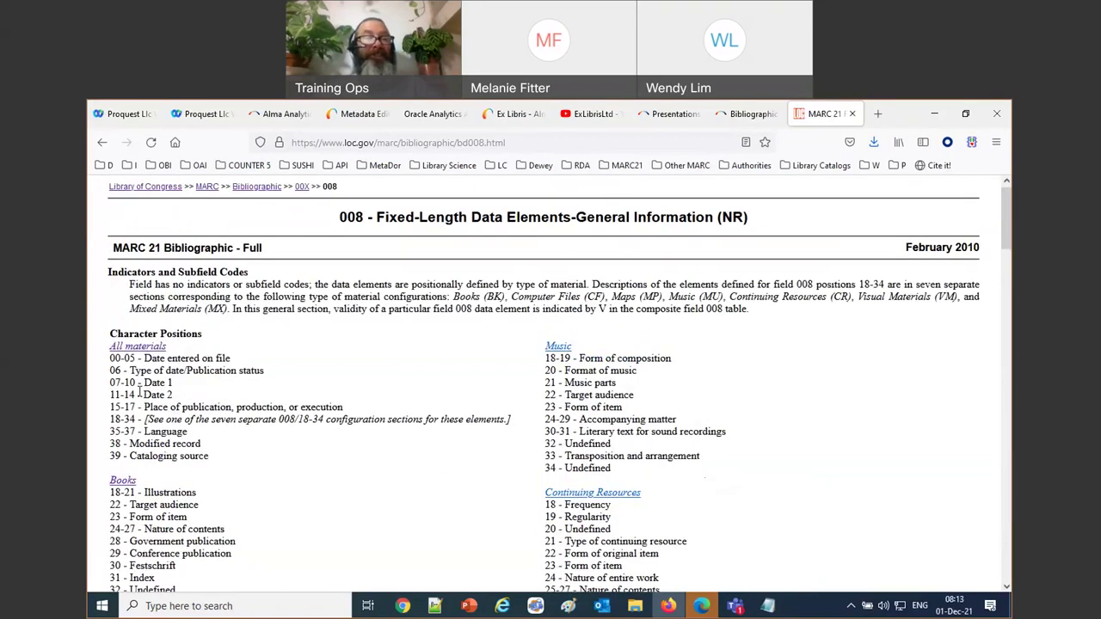
pyautogui.moveTo(110, 365); pyautogui.dragTo(115, 358)
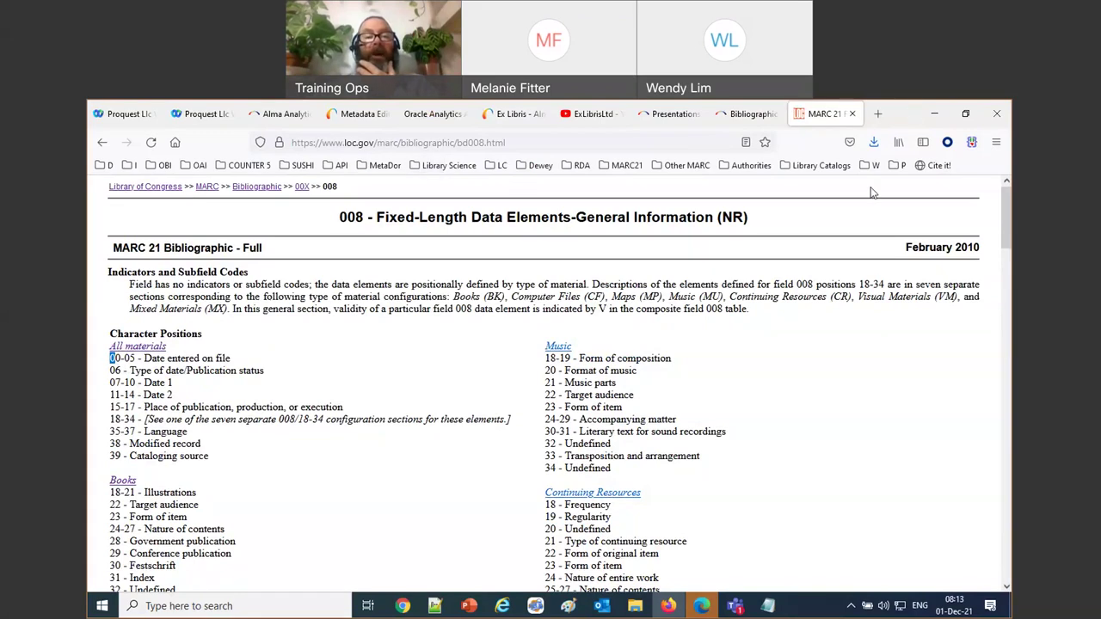
# Step: Return to the analysis criteria in Oracle Analytics and open the column formula of BIB 008 MARC for editing
pyautogui.doubleClick(911, 115)
pyautogui.click(494, 187)
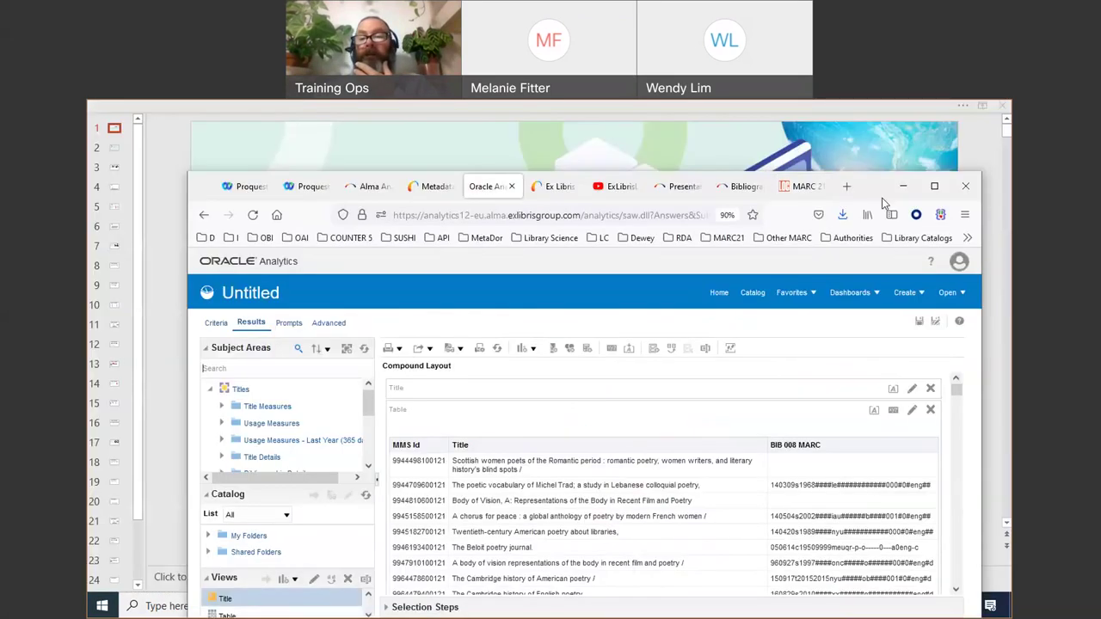
pyautogui.click(934, 186)
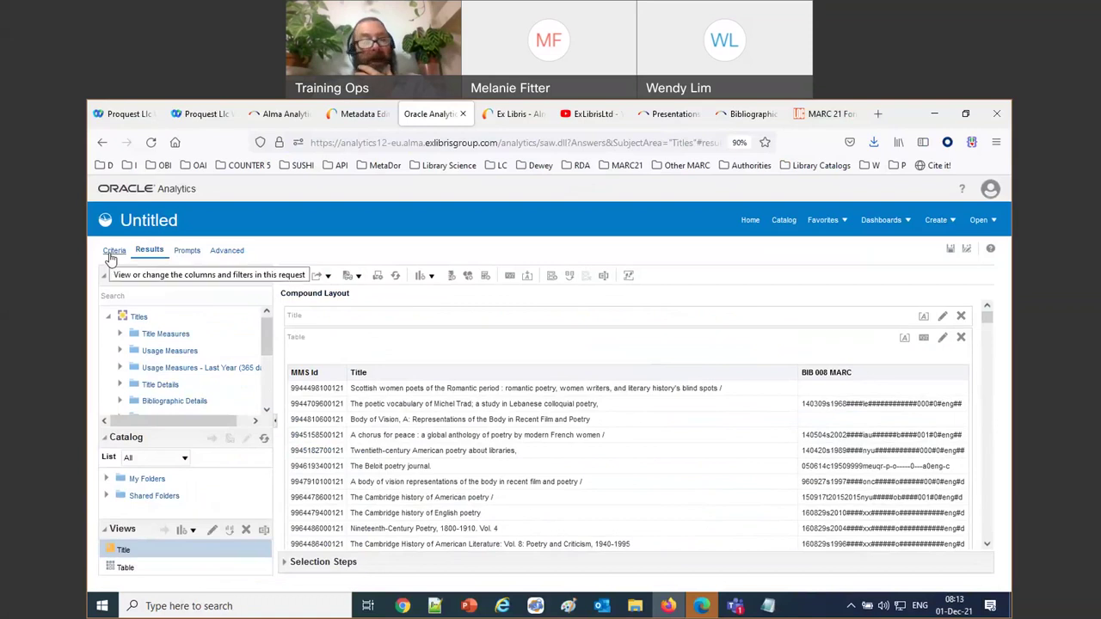
pyautogui.click(112, 251)
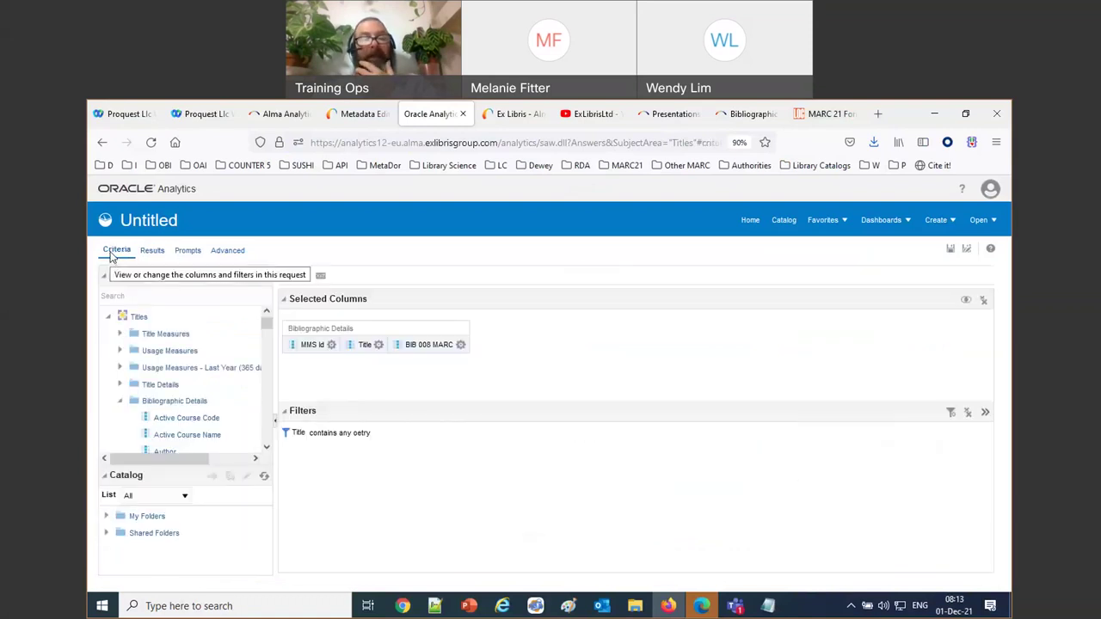
pyautogui.click(460, 345)
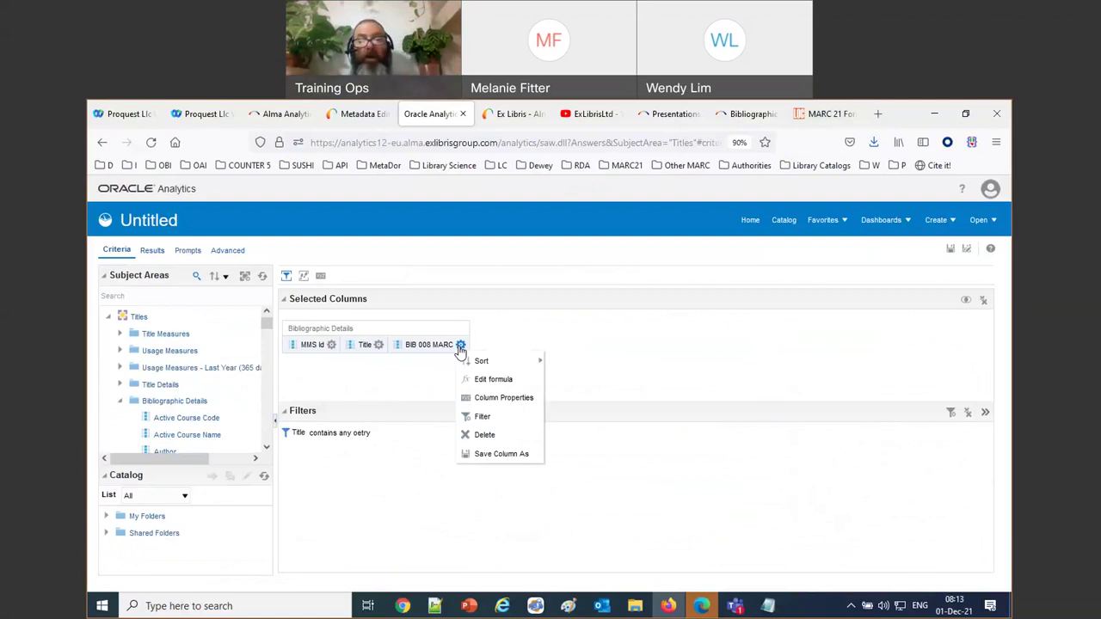
pyautogui.click(497, 387)
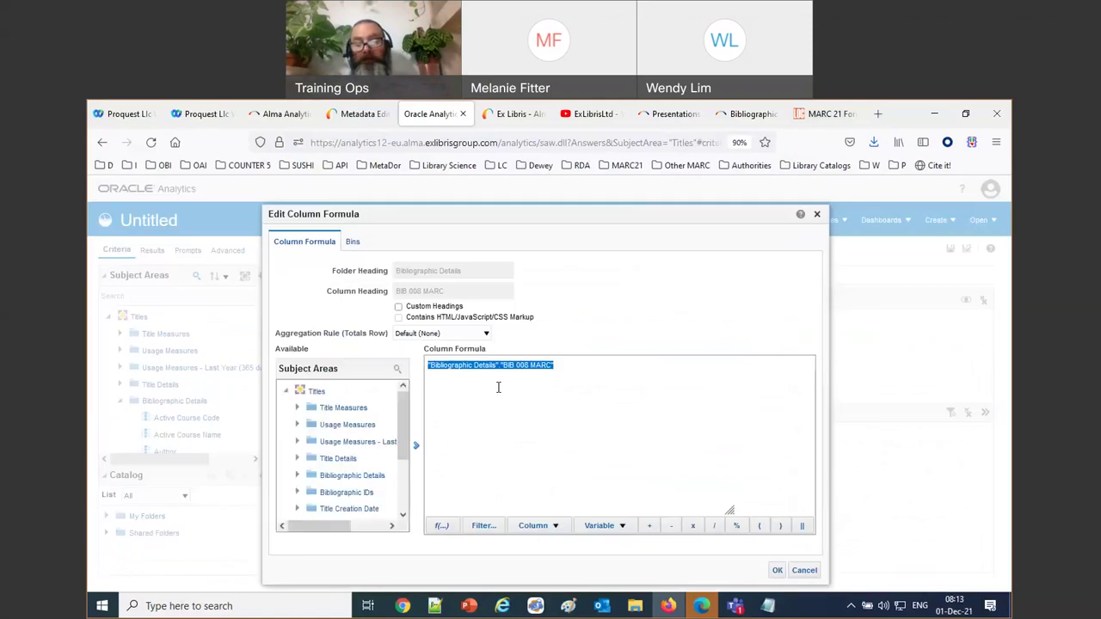
# Step: Open the function list for the column formula and review the Left and Right string functions
pyautogui.click(441, 527)
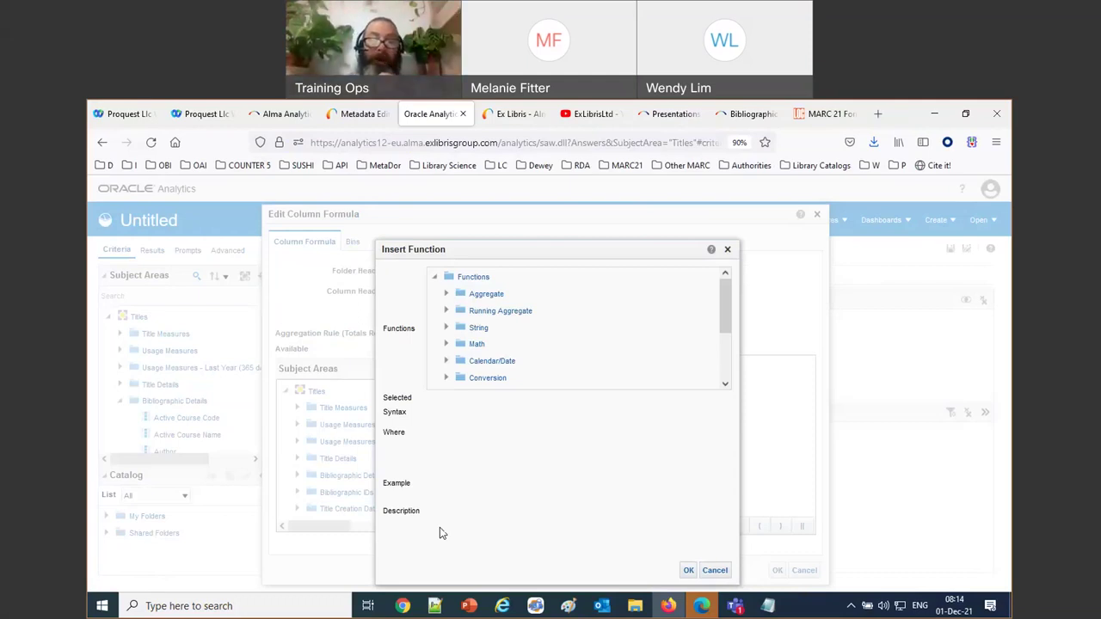
pyautogui.click(445, 328)
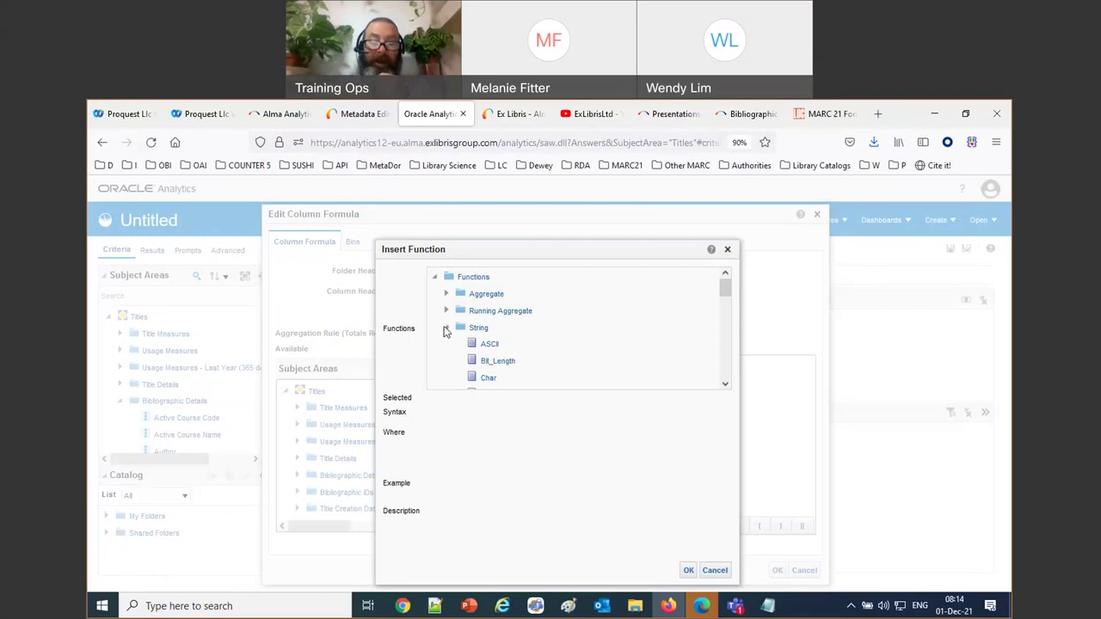
pyautogui.scroll(-1, 655, 344)
pyautogui.scroll(-3, 655, 341)
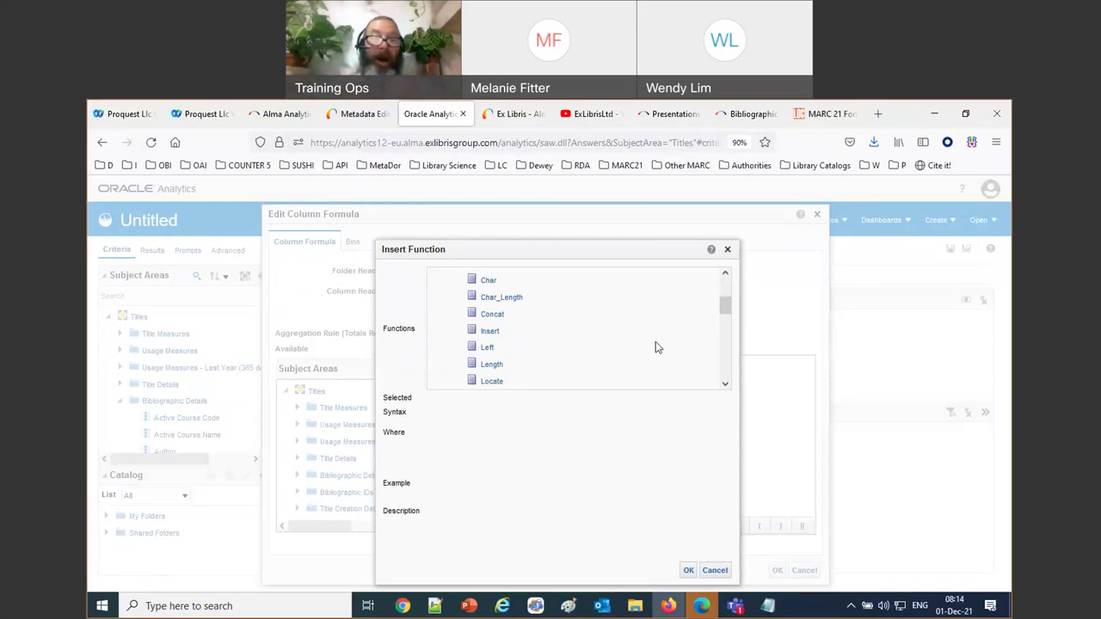
pyautogui.click(488, 349)
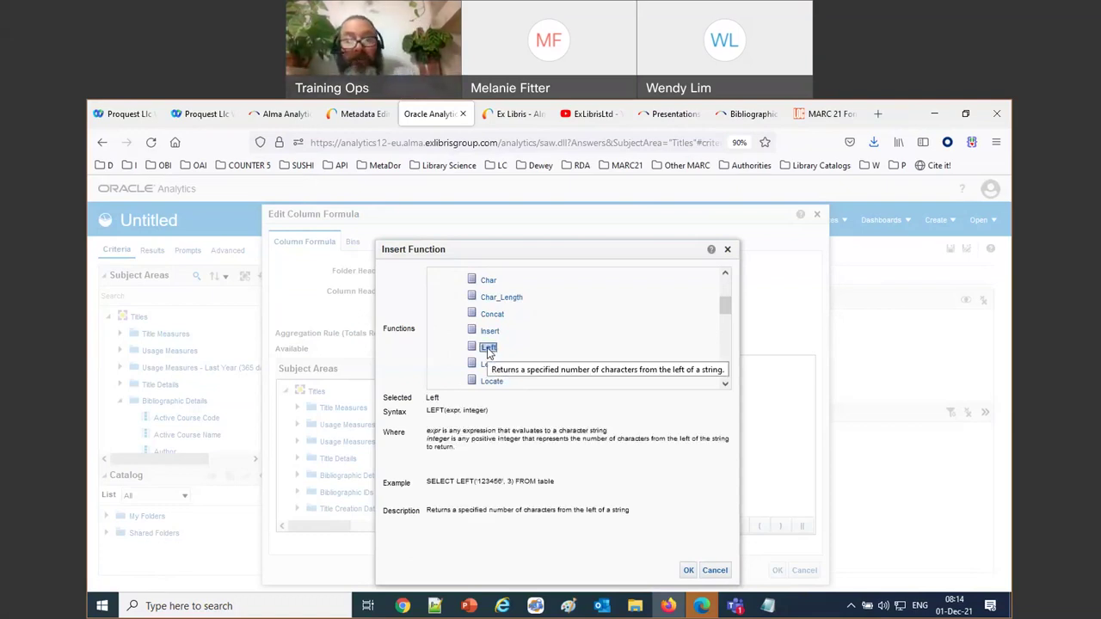
pyautogui.scroll(-3, 487, 354)
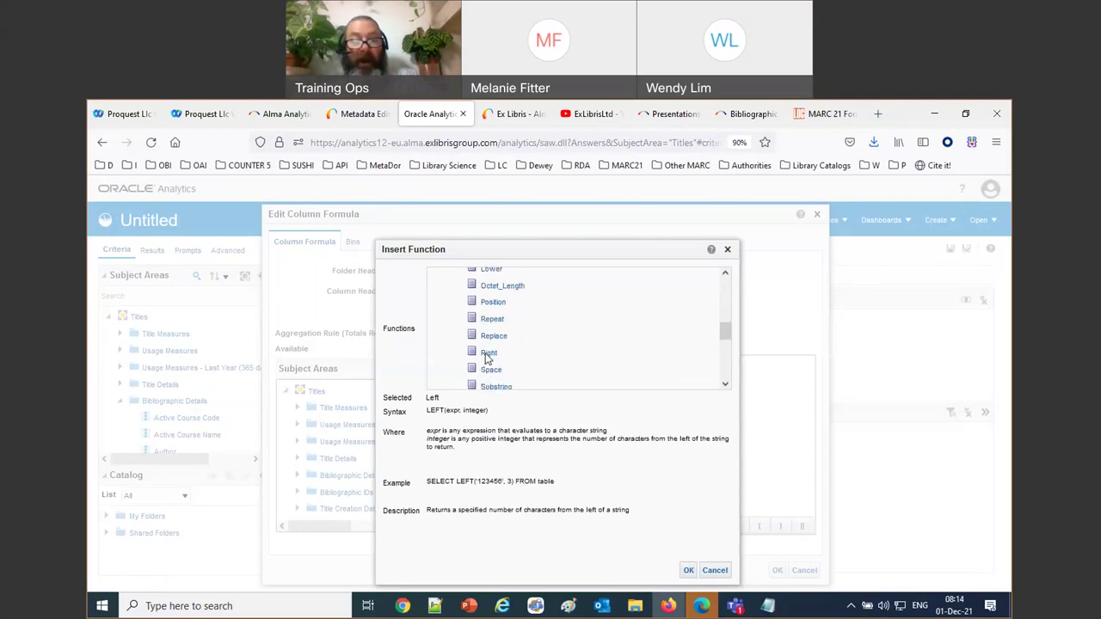
pyautogui.click(488, 358)
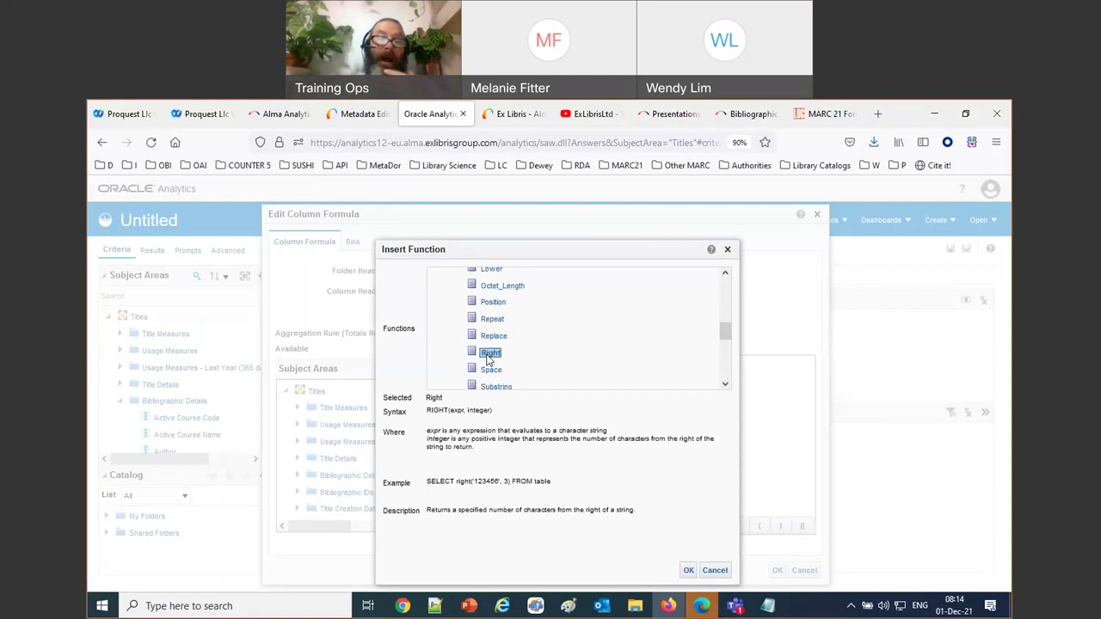
pyautogui.scroll(-1, 488, 360)
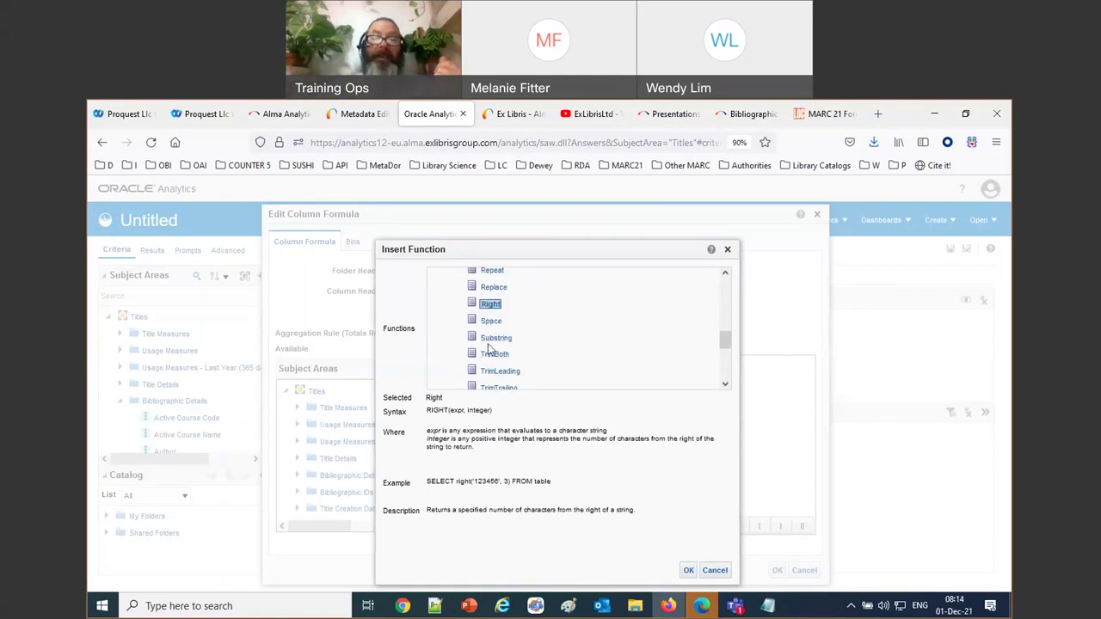
pyautogui.scroll(1, 491, 345)
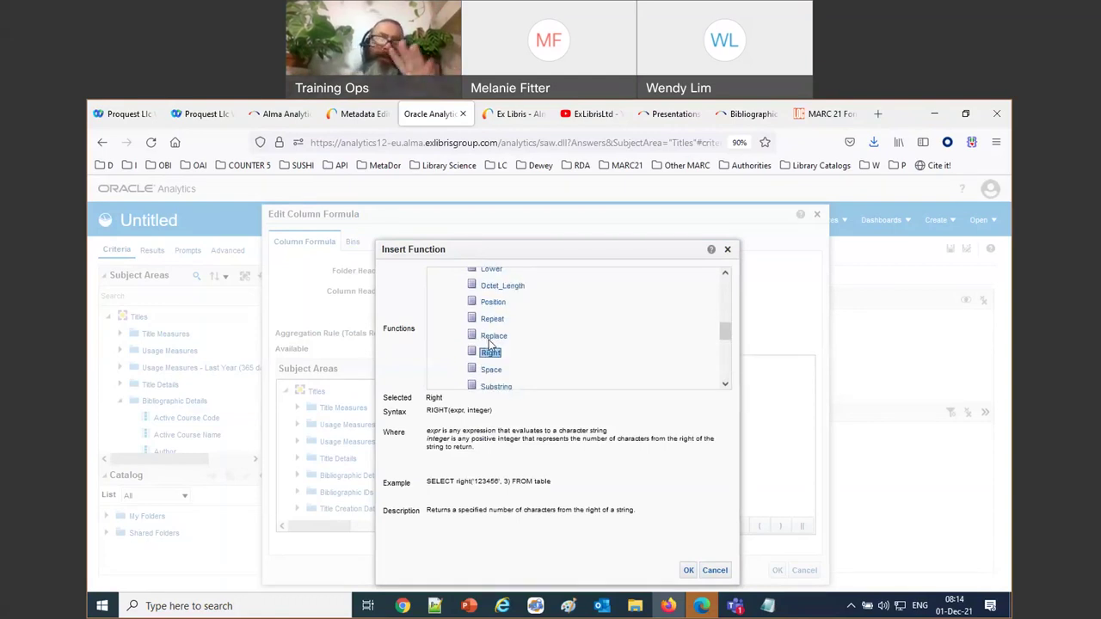
pyautogui.scroll(2, 489, 344)
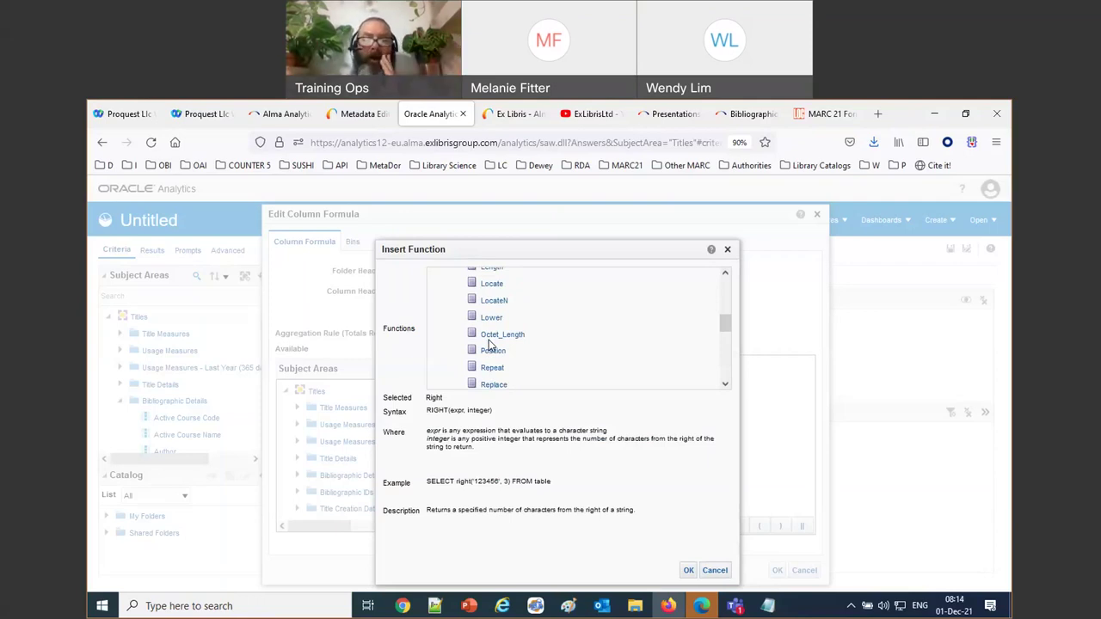
# Step: Insert the Substring string function around the BIB 008 MARC column in the formula
pyautogui.scroll(-3, 489, 342)
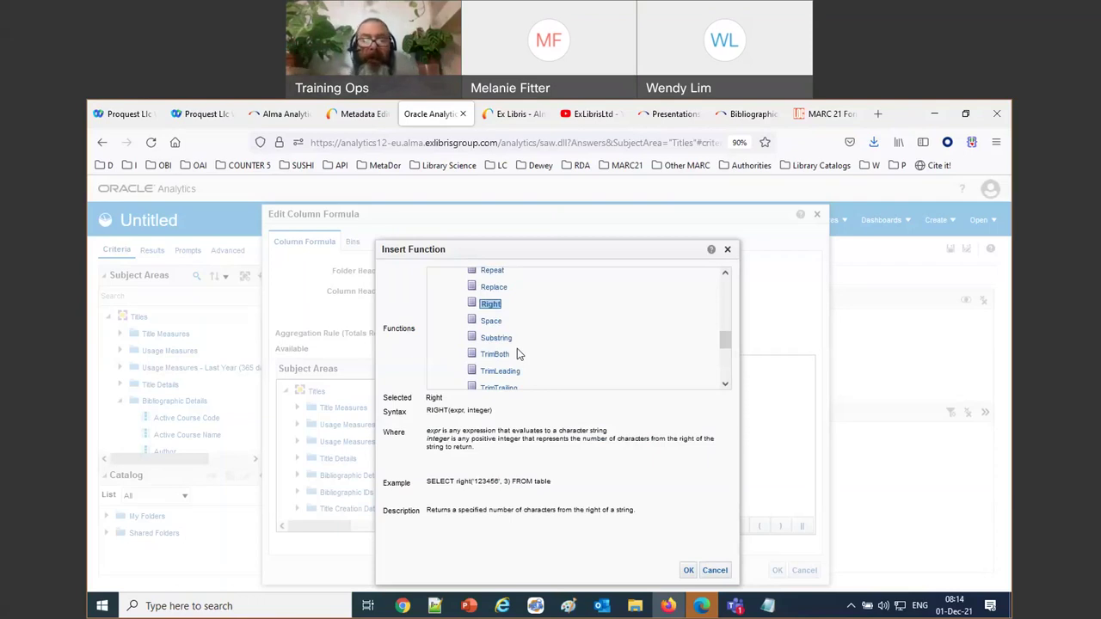
pyautogui.click(502, 339)
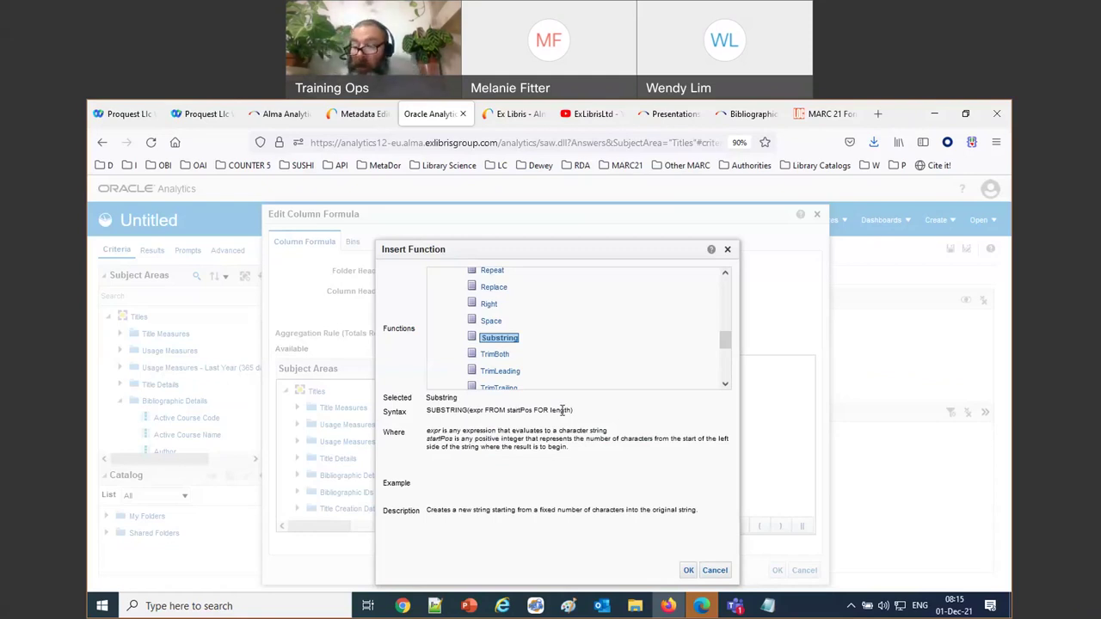
pyautogui.click(689, 570)
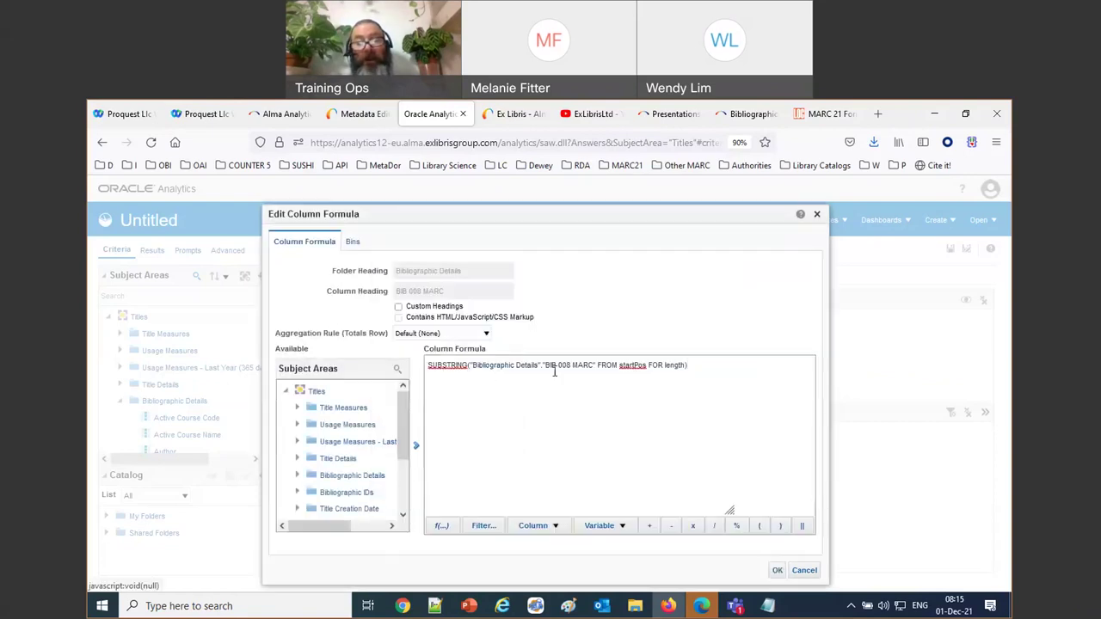
# Step: Set the SUBSTRING start position to 34 and its length to 1
pyautogui.moveTo(619, 366); pyautogui.dragTo(647, 368)
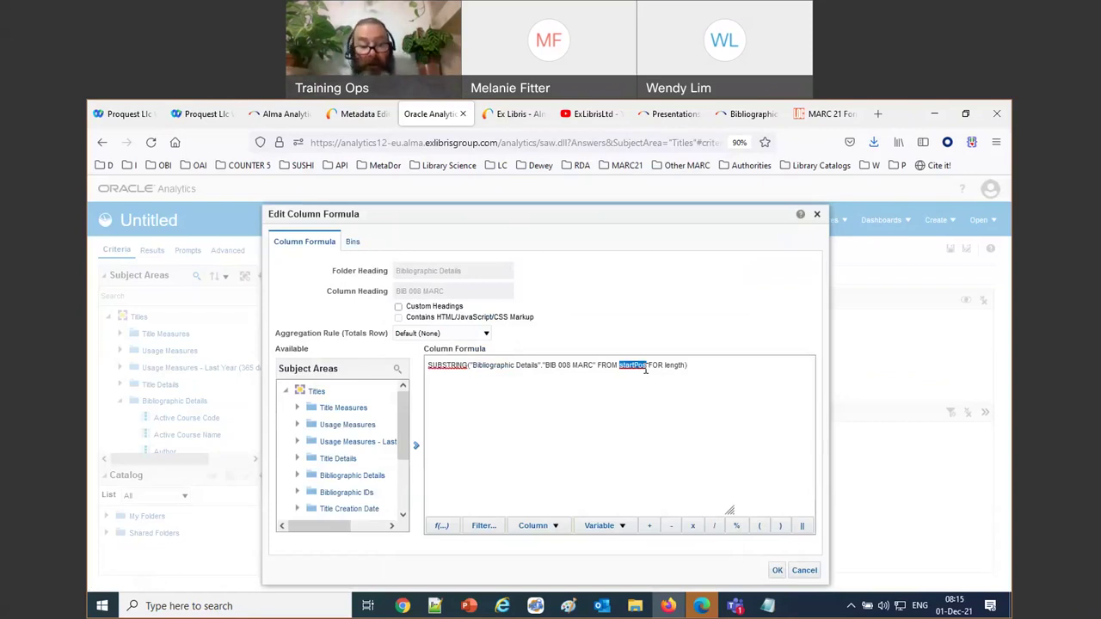
pyautogui.write('34')
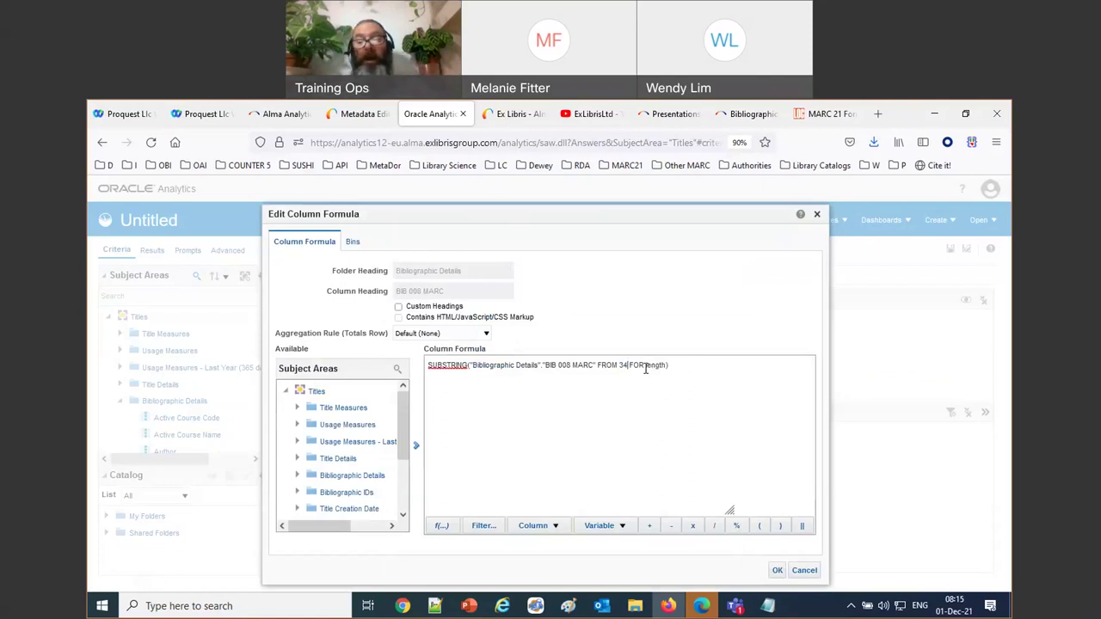
pyautogui.doubleClick(655, 366)
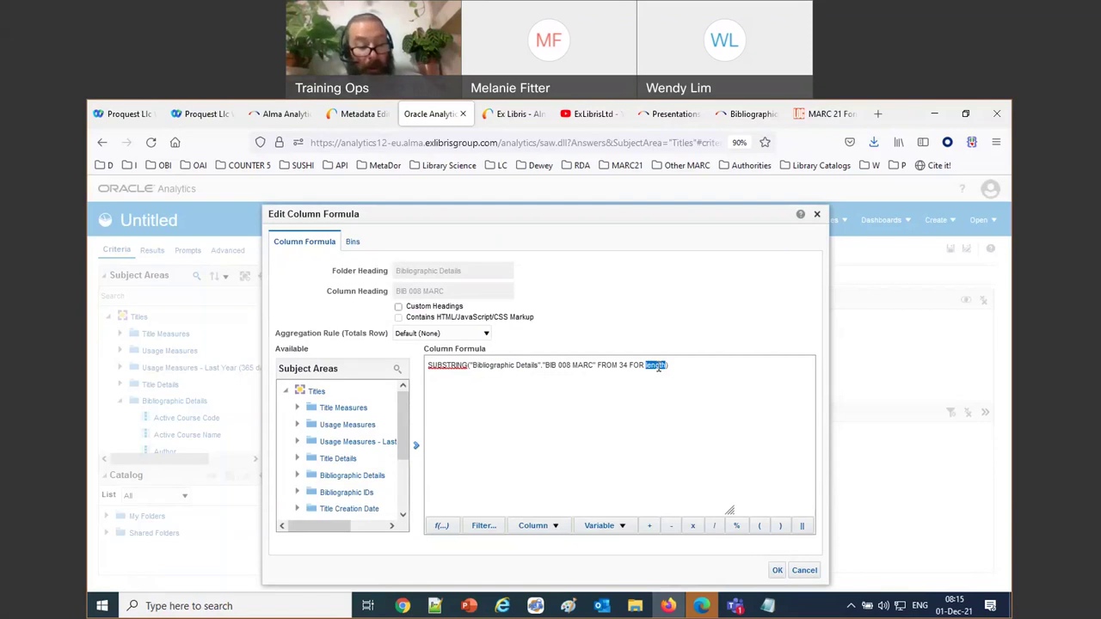
pyautogui.write('1')
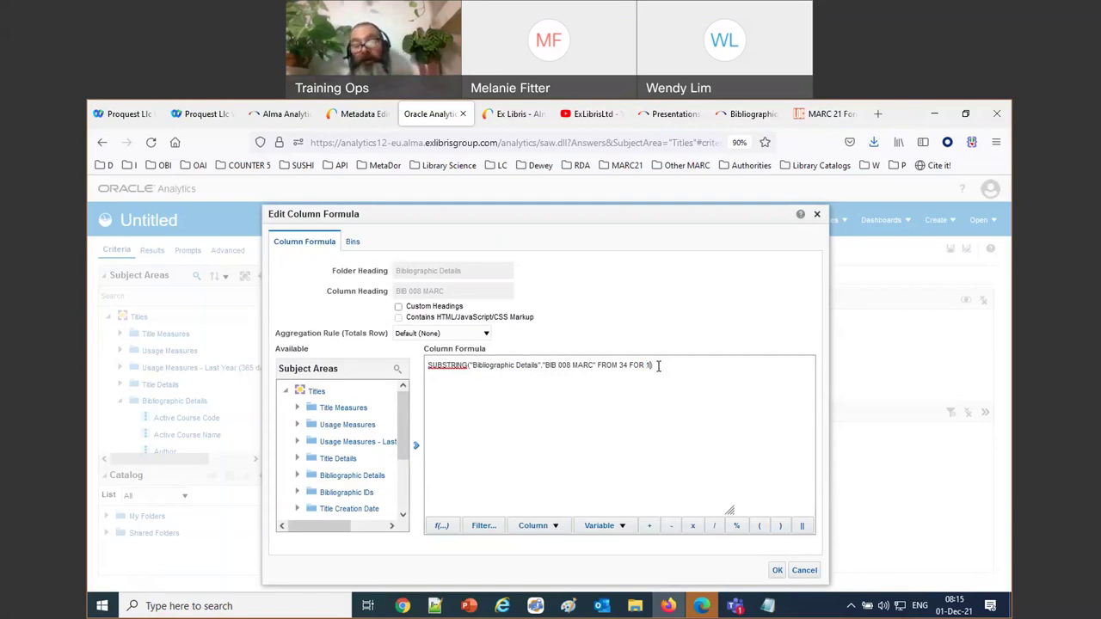
# Step: Enable custom headings for the column and replace its column heading with "008 pos. 33"
pyautogui.click(398, 306)
pyautogui.moveTo(463, 293); pyautogui.dragTo(344, 291)
pyautogui.write('008 pos. 33')
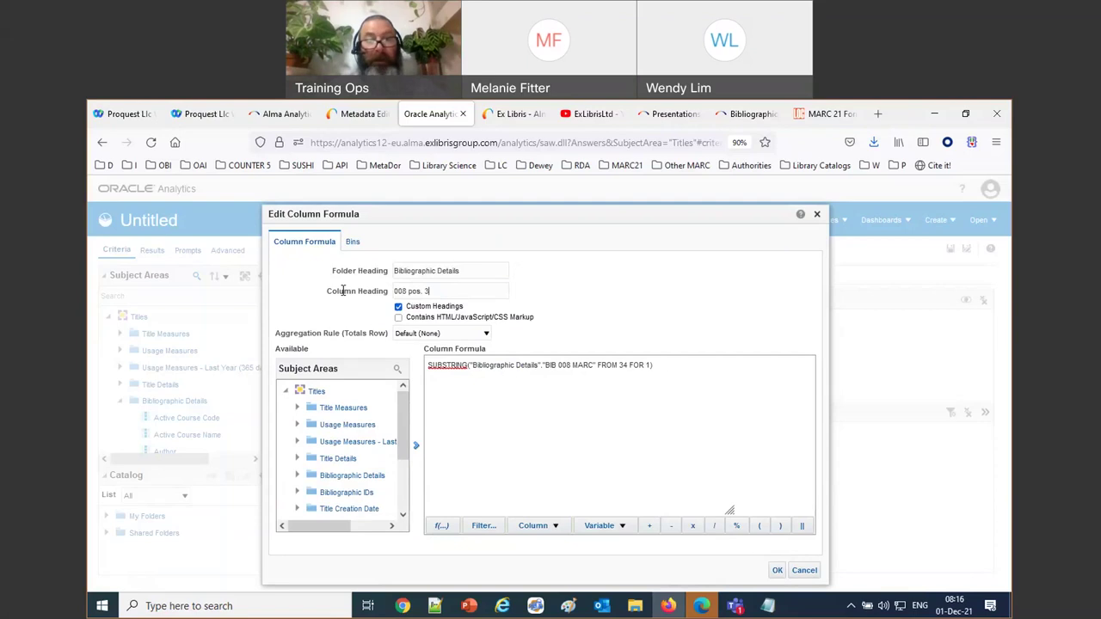
# Step: Copy "Literary form" from position 33 under Books in the MARC 21 008 documentation and append it to the column heading in Oracle Analytics
pyautogui.click(819, 116)
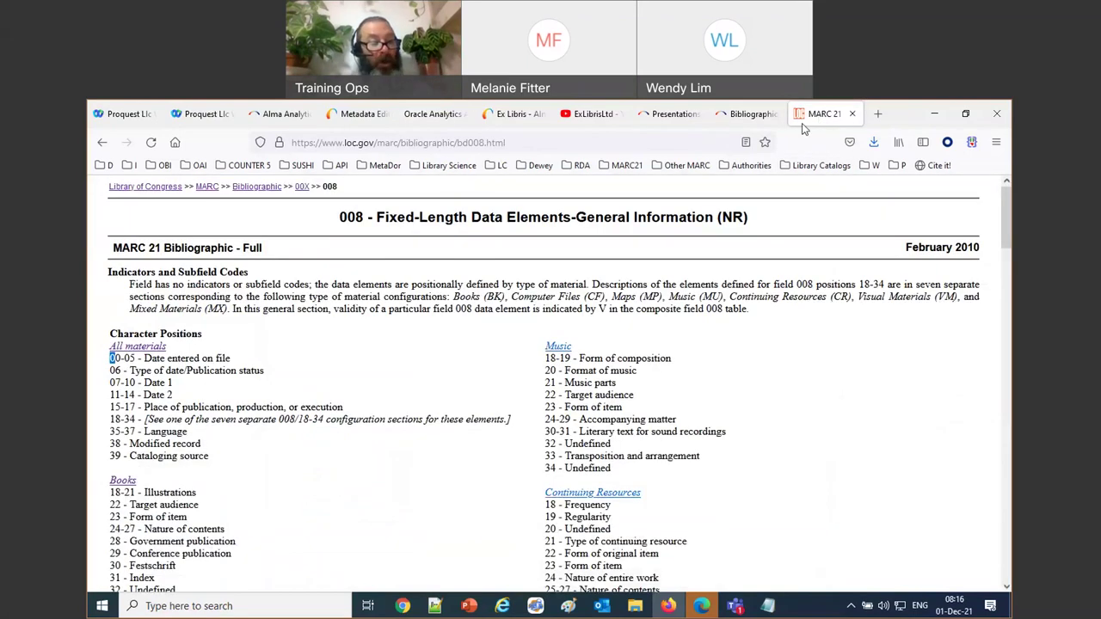
pyautogui.scroll(-3, 342, 499)
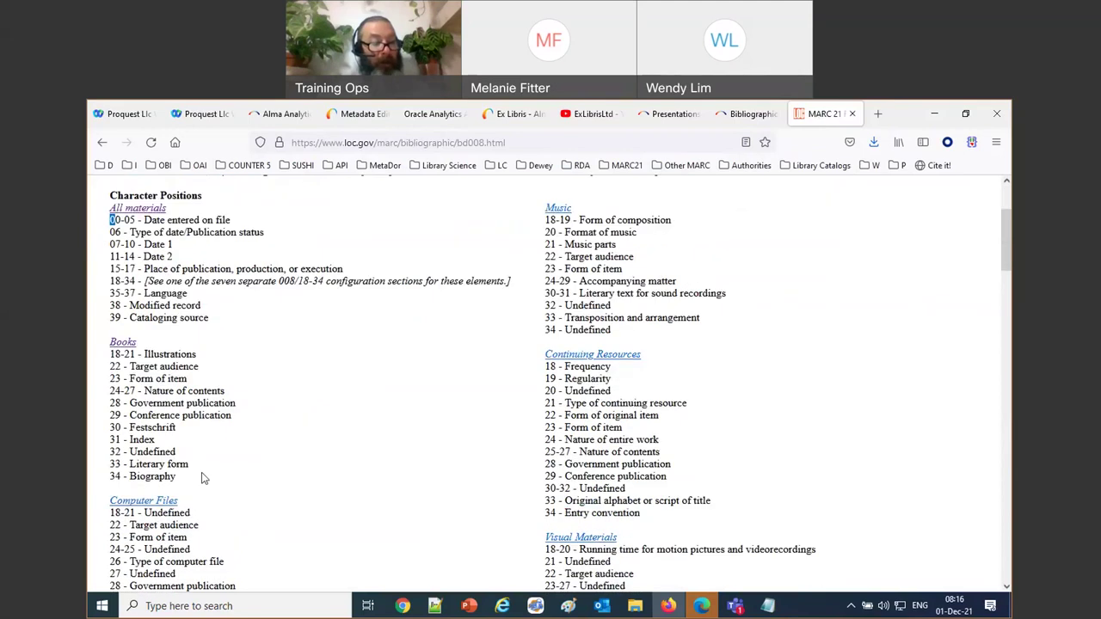
pyautogui.moveTo(129, 464); pyautogui.dragTo(195, 467)
pyautogui.hotkey('ctrl', 'c')
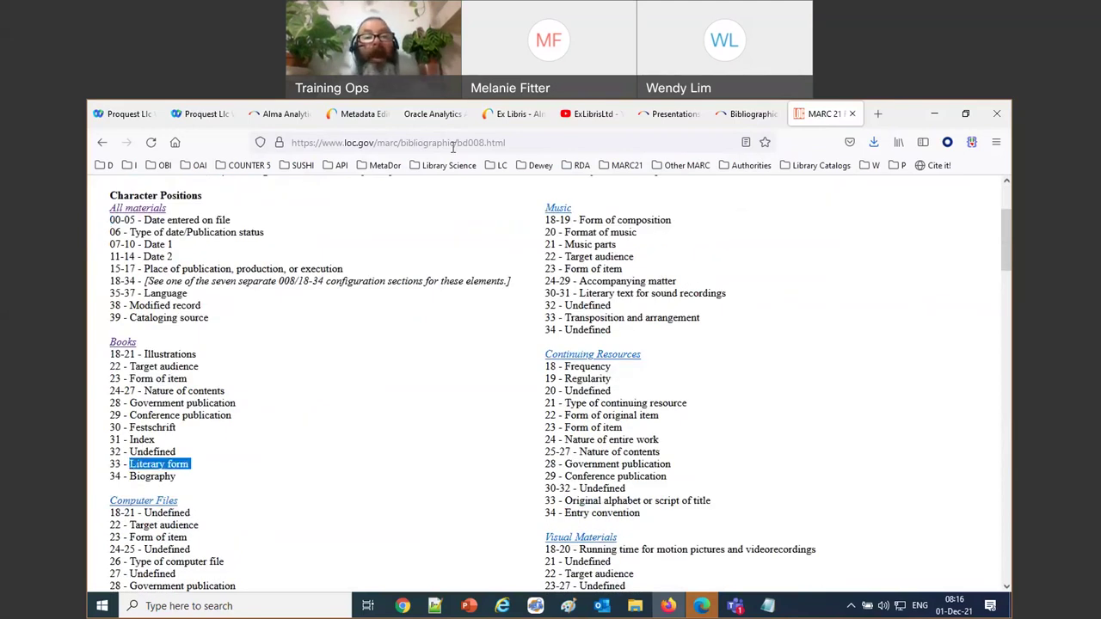
pyautogui.click(433, 116)
pyautogui.click(465, 291)
pyautogui.hotkey('ctrl', 'v')
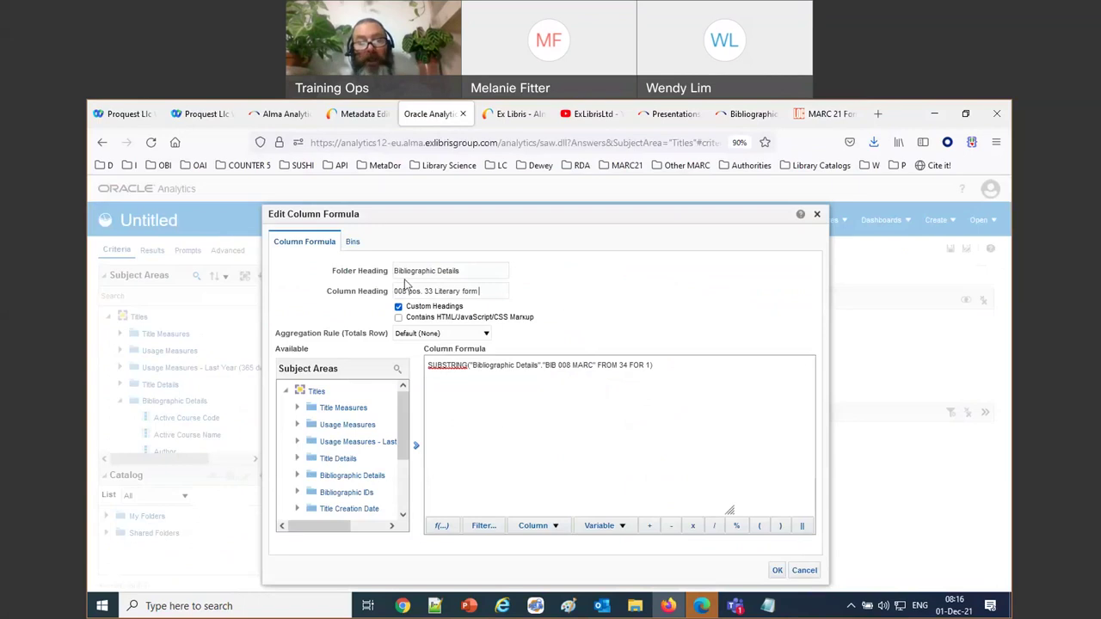
# Step: Review the custom heading and SUBSTRING formula, apply the column formula, and display the analysis results
pyautogui.moveTo(327, 293); pyautogui.dragTo(357, 293)
pyautogui.moveTo(471, 308); pyautogui.dragTo(407, 308)
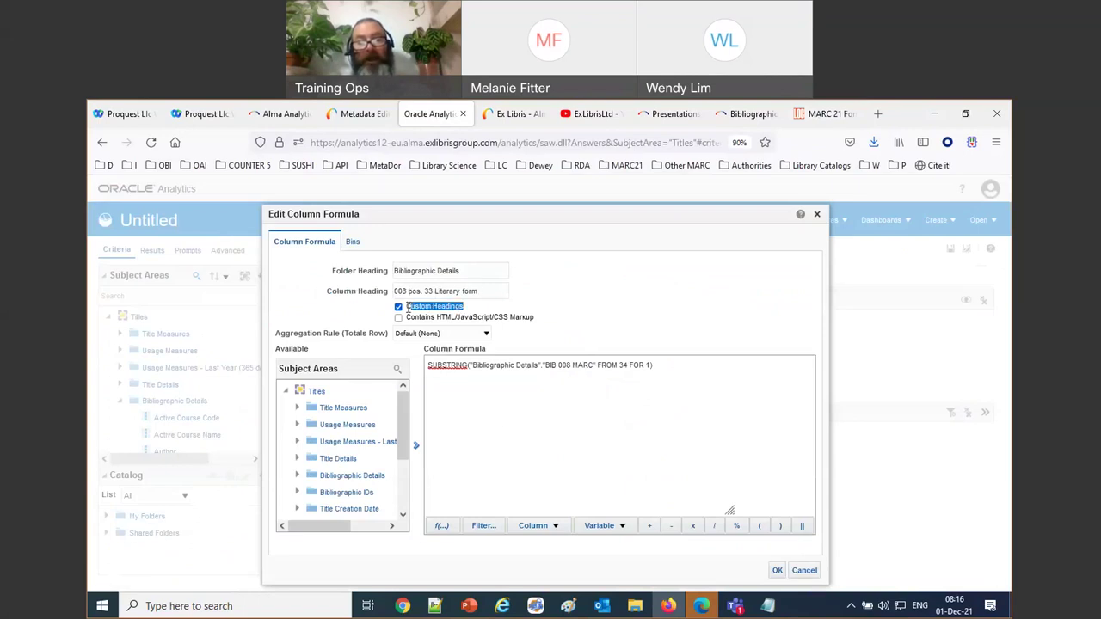
pyautogui.moveTo(656, 365); pyautogui.dragTo(429, 366)
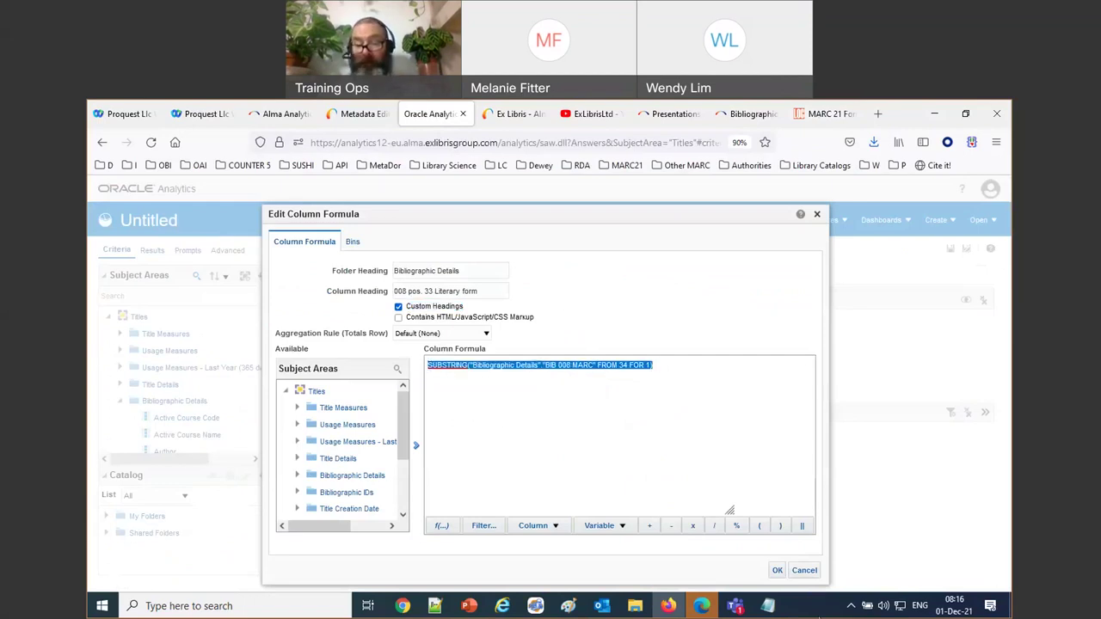
pyautogui.click(778, 571)
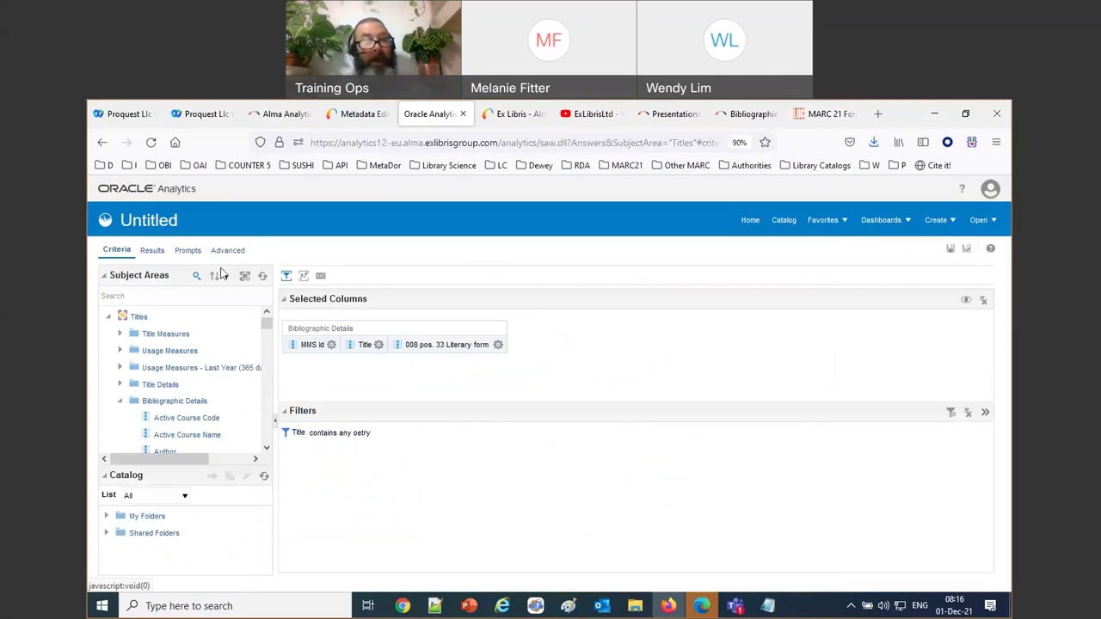
pyautogui.click(154, 252)
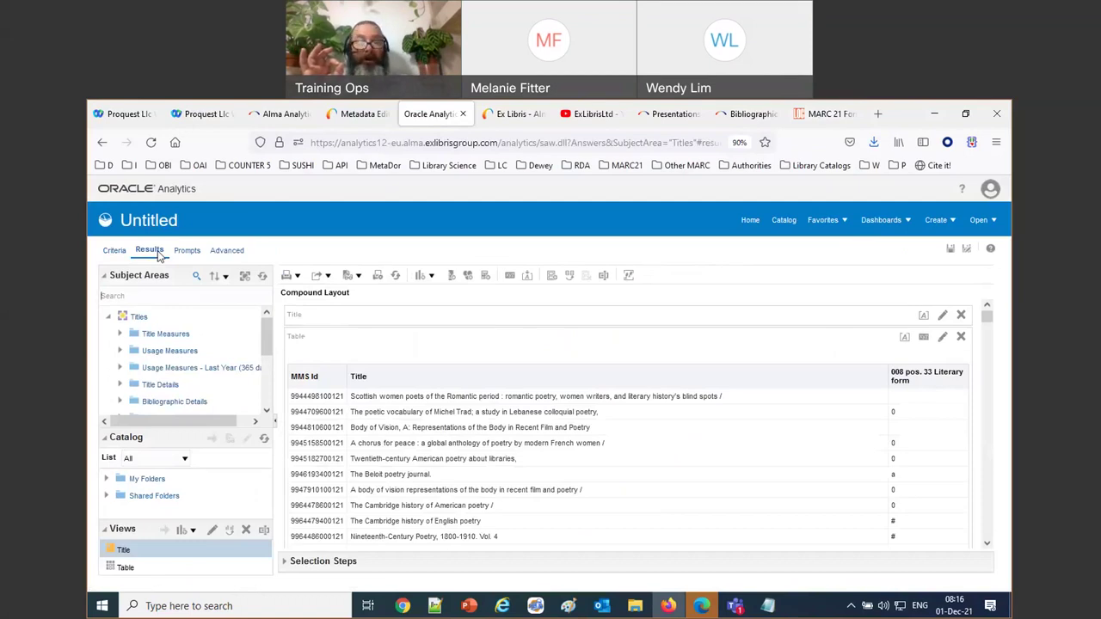
# Step: Switch to the MARC 21 008 documentation and highlight position 33 under Continuing Resources and under Music
pyautogui.click(826, 118)
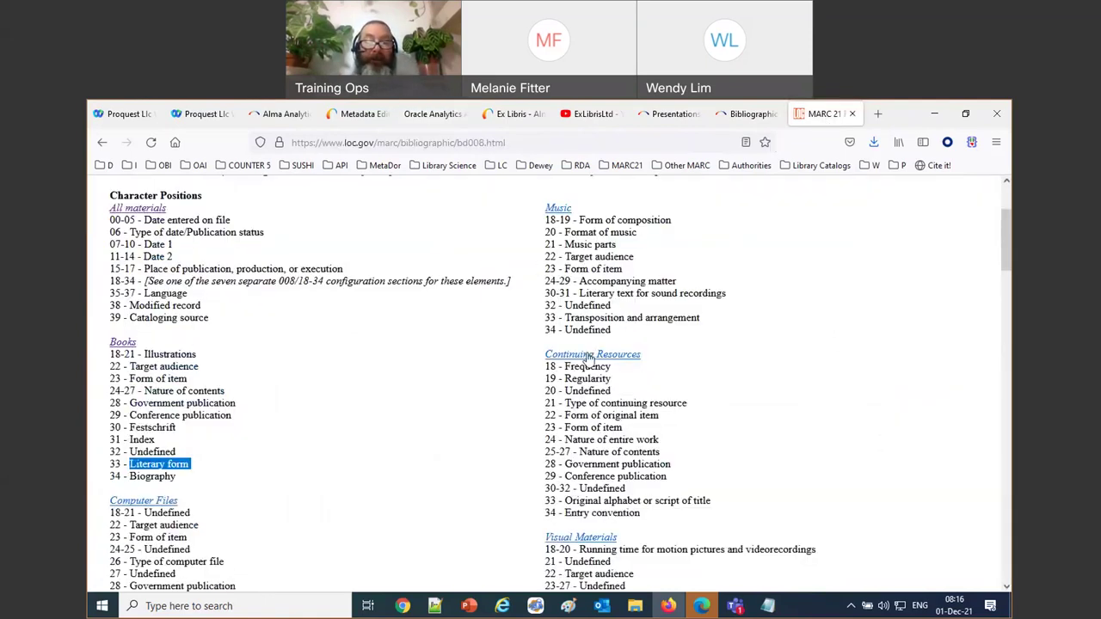
pyautogui.moveTo(526, 360); pyautogui.dragTo(576, 377)
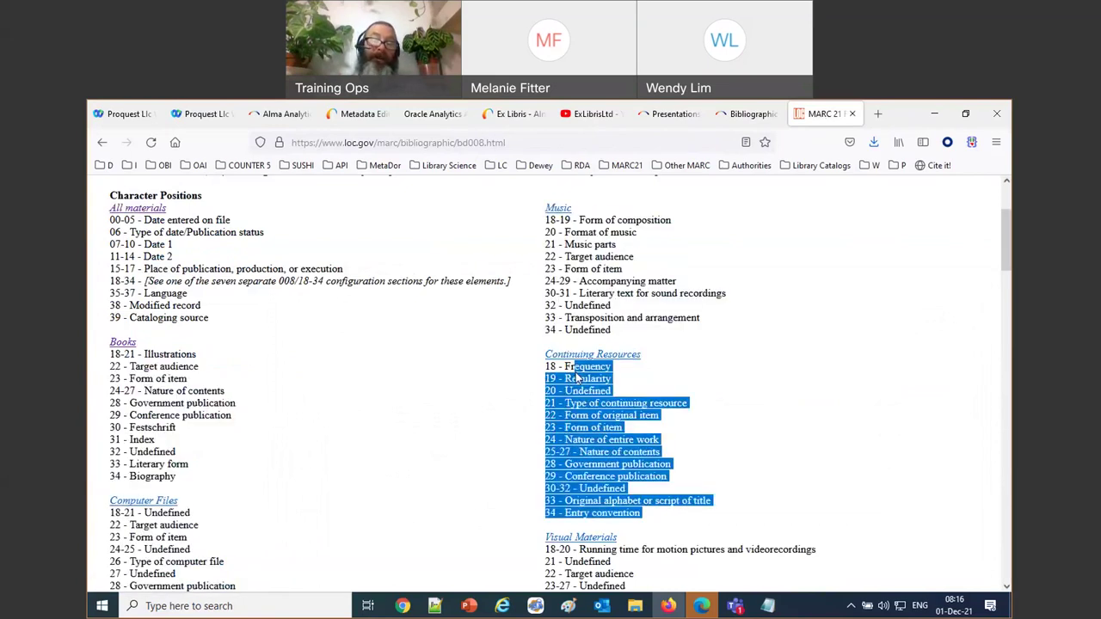
pyautogui.tripleClick(599, 501)
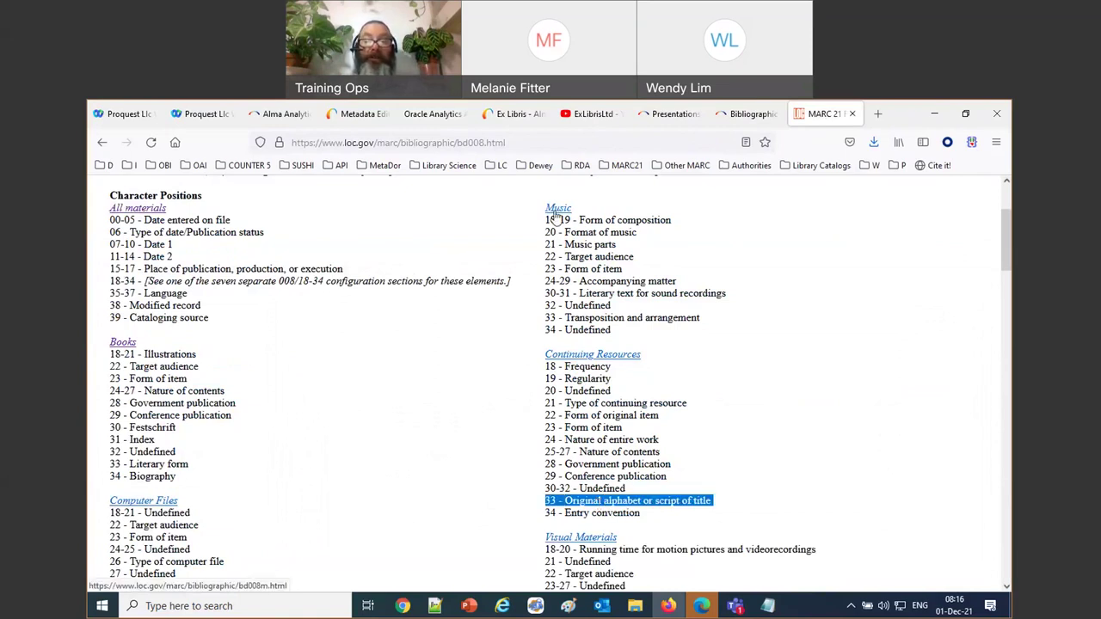
pyautogui.tripleClick(609, 320)
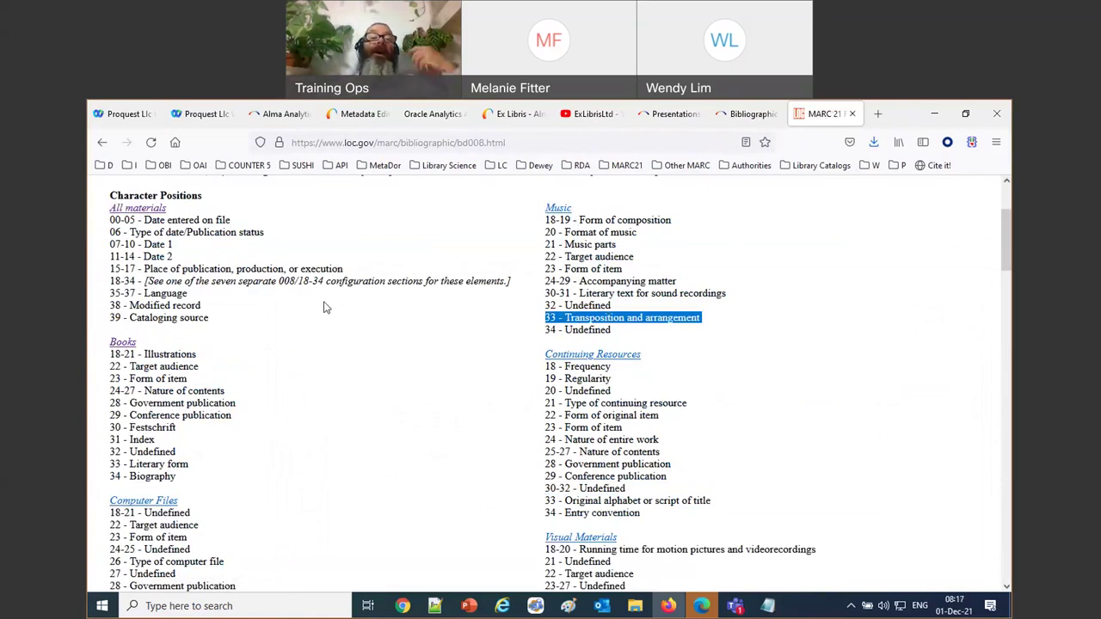
# Step: Return to the analysis in Oracle Analytics, browse the Bibliographic Details fields, and search the subject areas for "type"
pyautogui.click(430, 116)
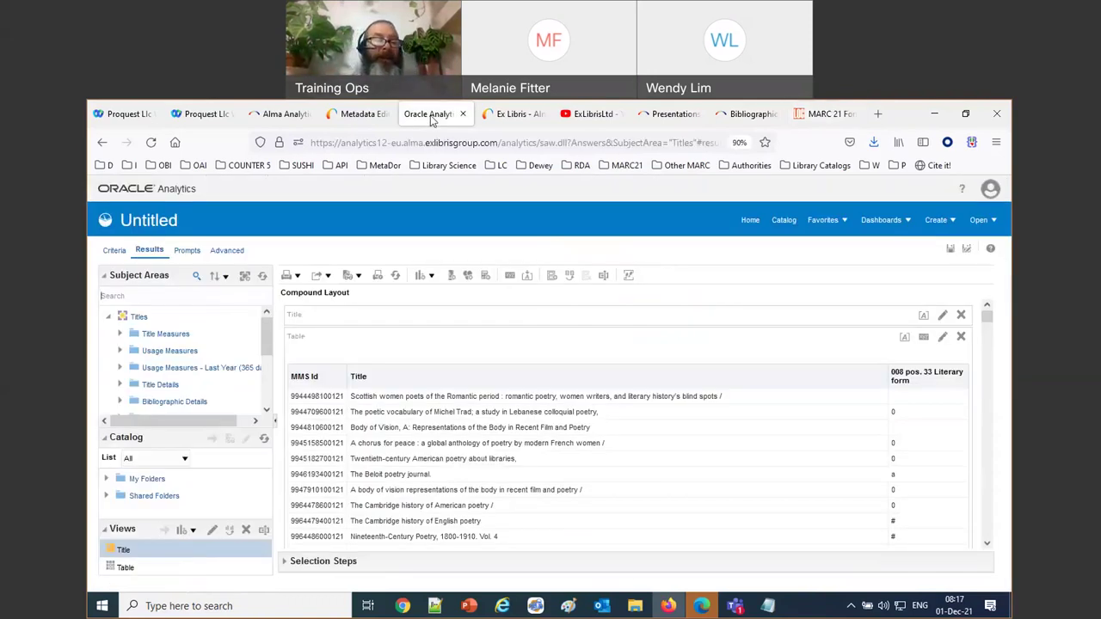
pyautogui.click(120, 402)
pyautogui.scroll(-8, 211, 357)
pyautogui.scroll(-2, 219, 362)
pyautogui.scroll(-7, 218, 362)
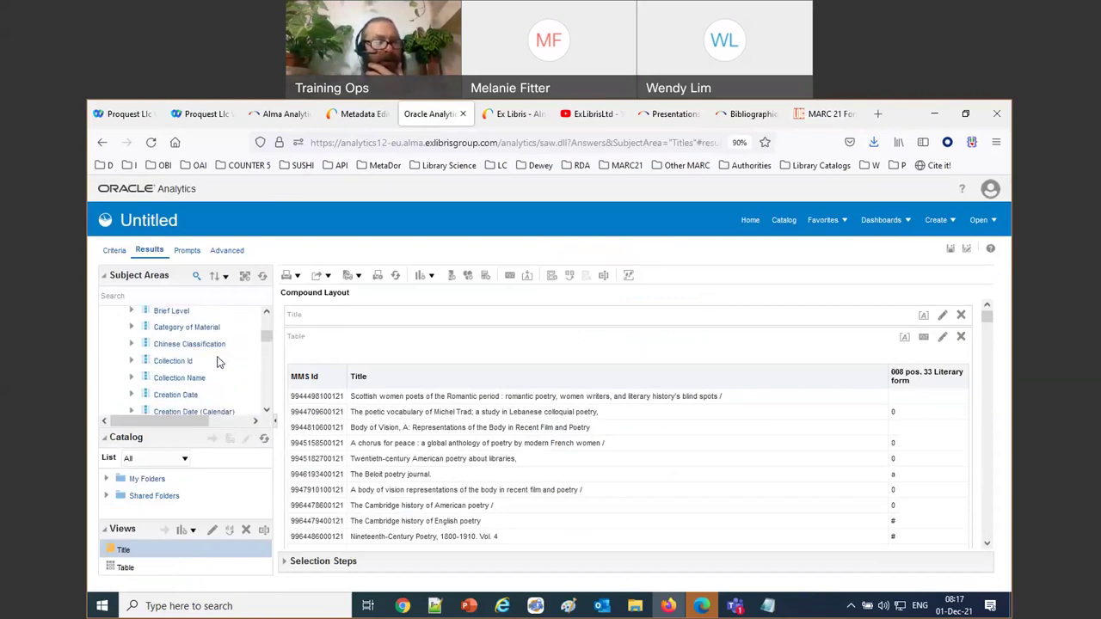
pyautogui.scroll(-4, 219, 363)
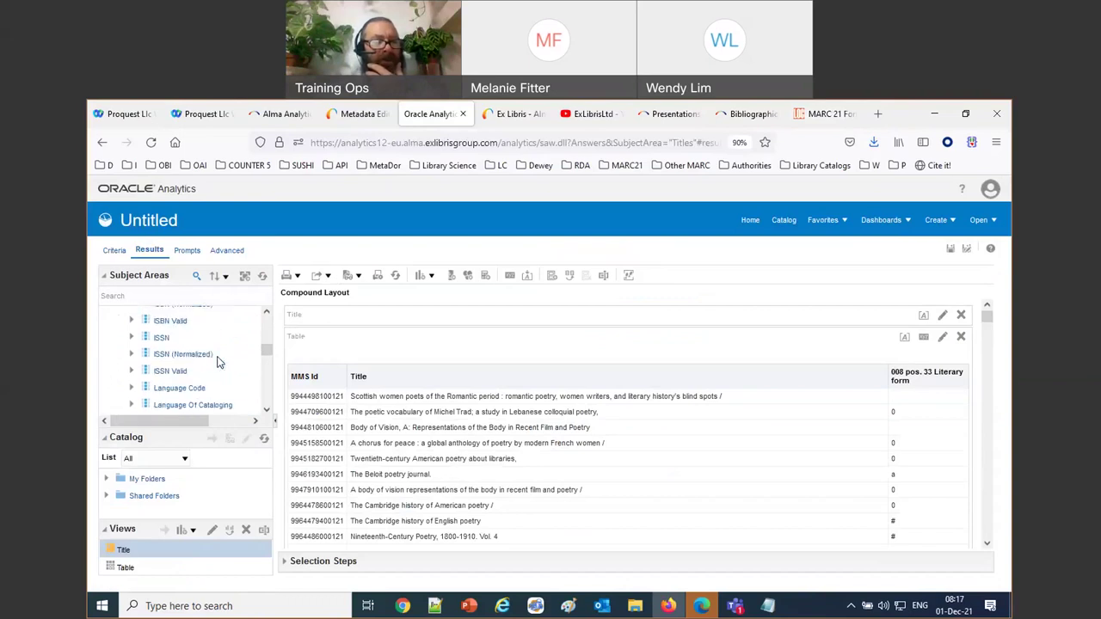
pyautogui.scroll(-2, 218, 362)
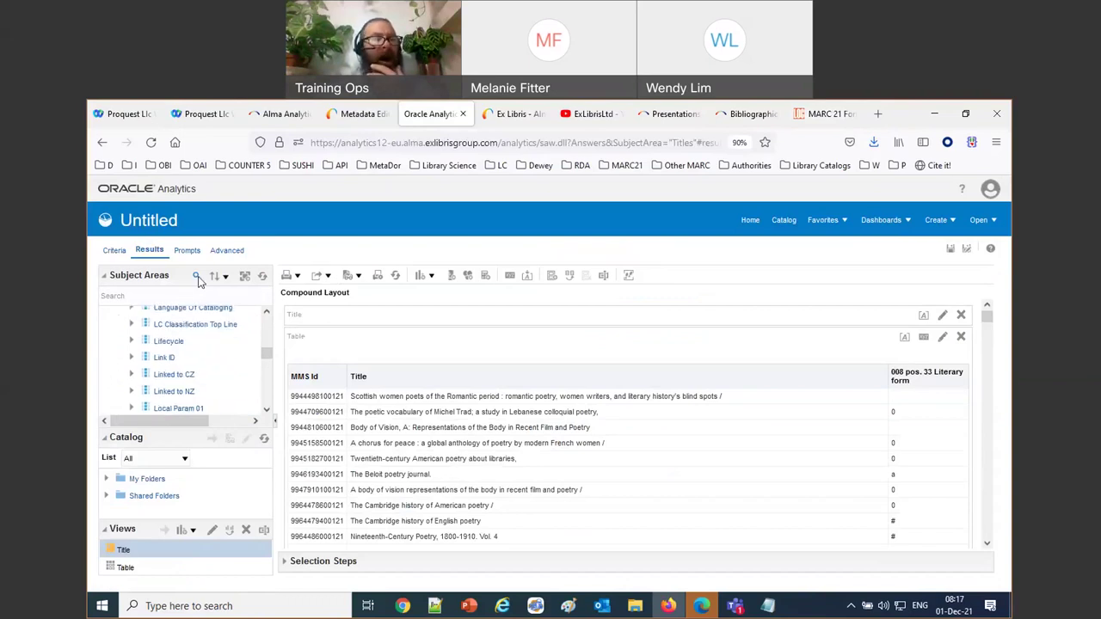
pyautogui.click(198, 279)
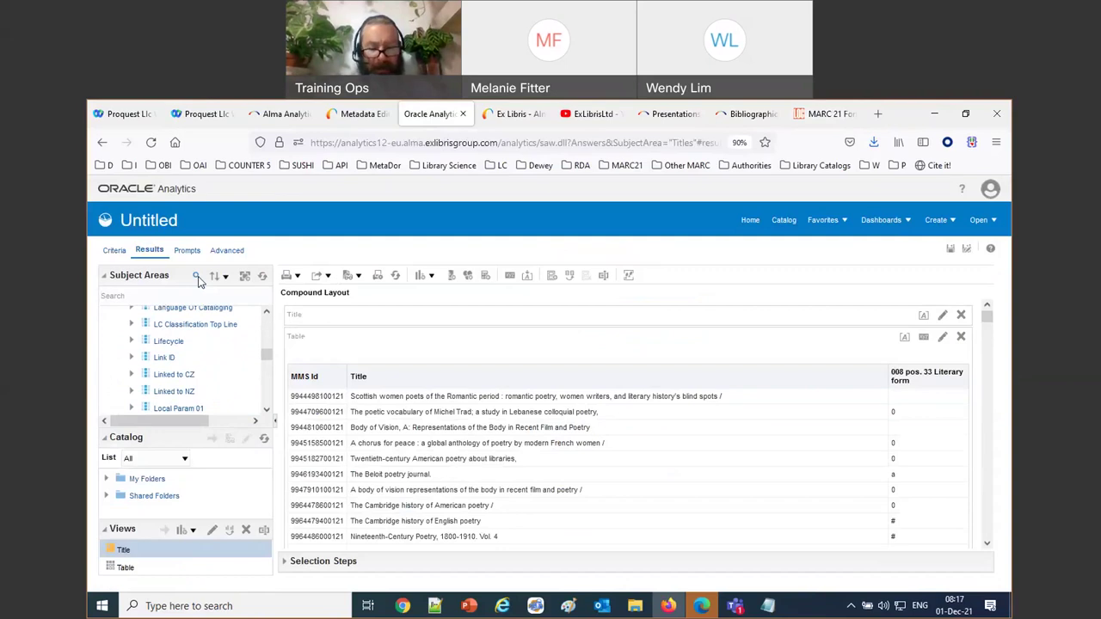
pyautogui.write('type')
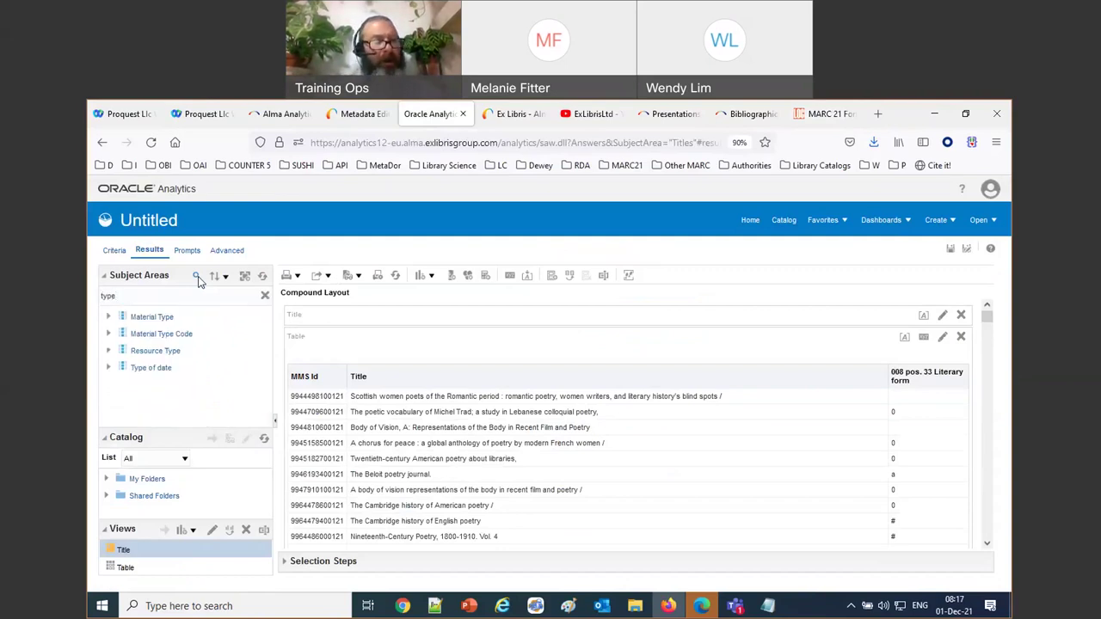
# Step: Add the Material Type column to the analysis and filter it to be equal to Book
pyautogui.click(159, 319)
pyautogui.doubleClick(160, 320)
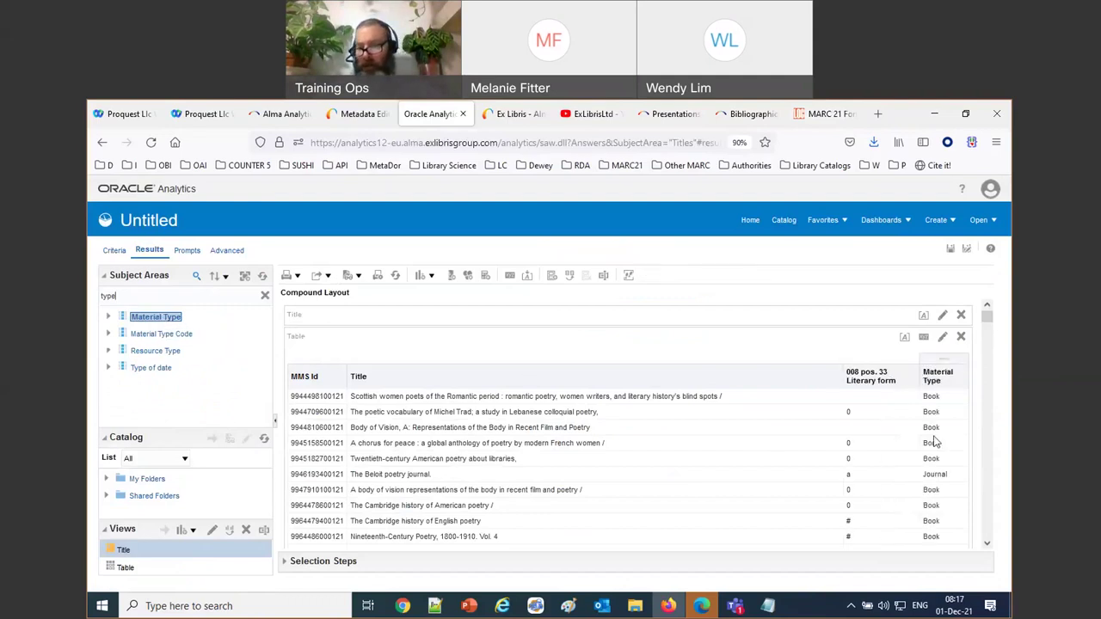
pyautogui.click(115, 251)
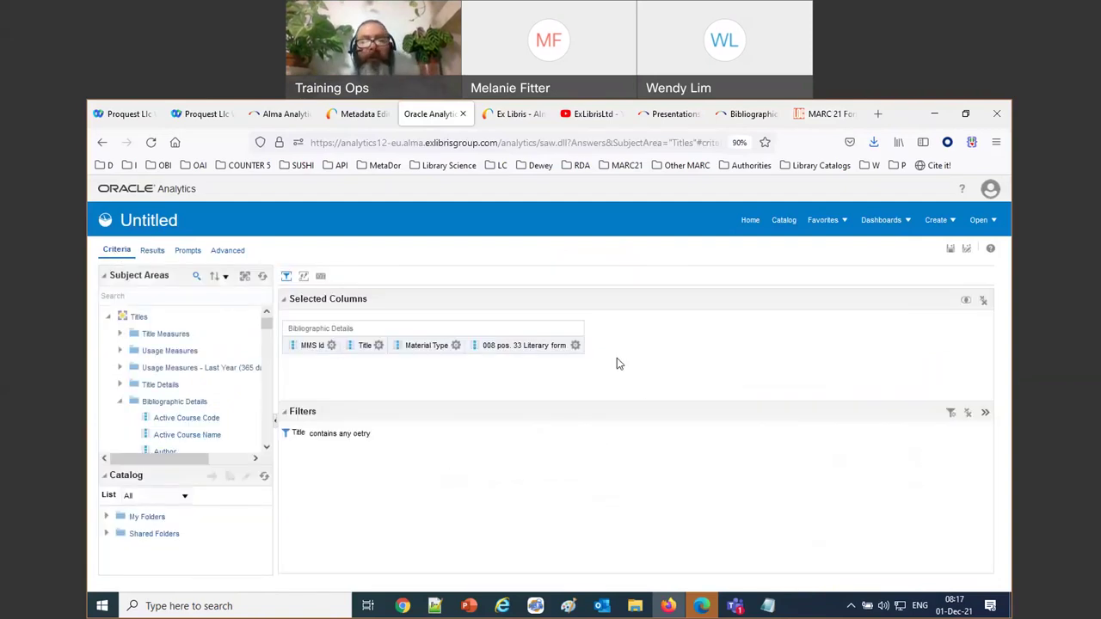
pyautogui.click(456, 345)
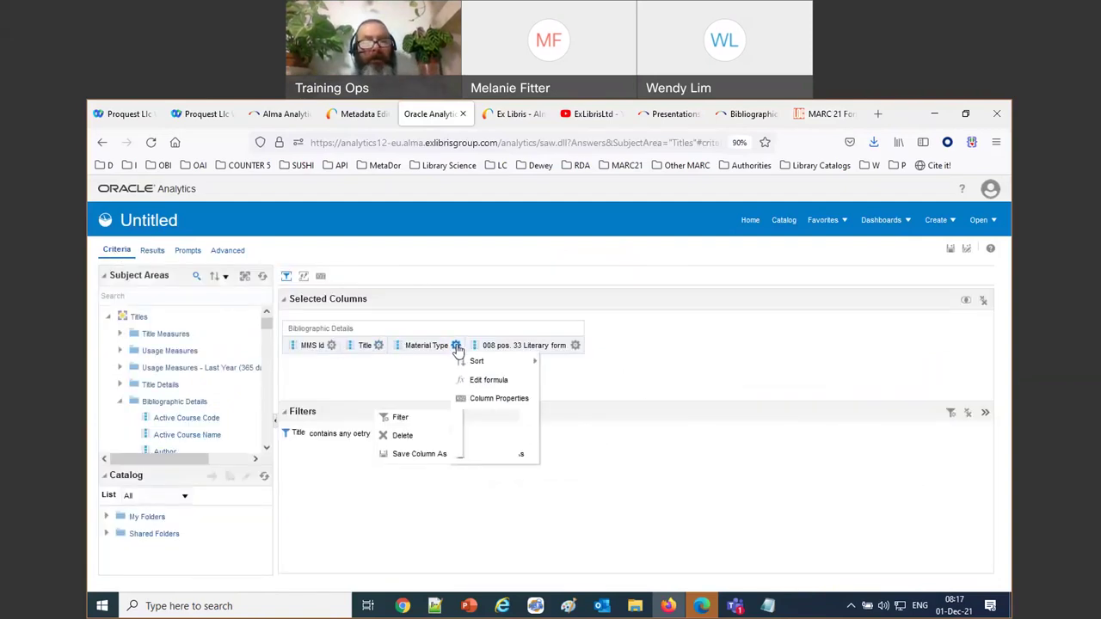
pyautogui.click(478, 418)
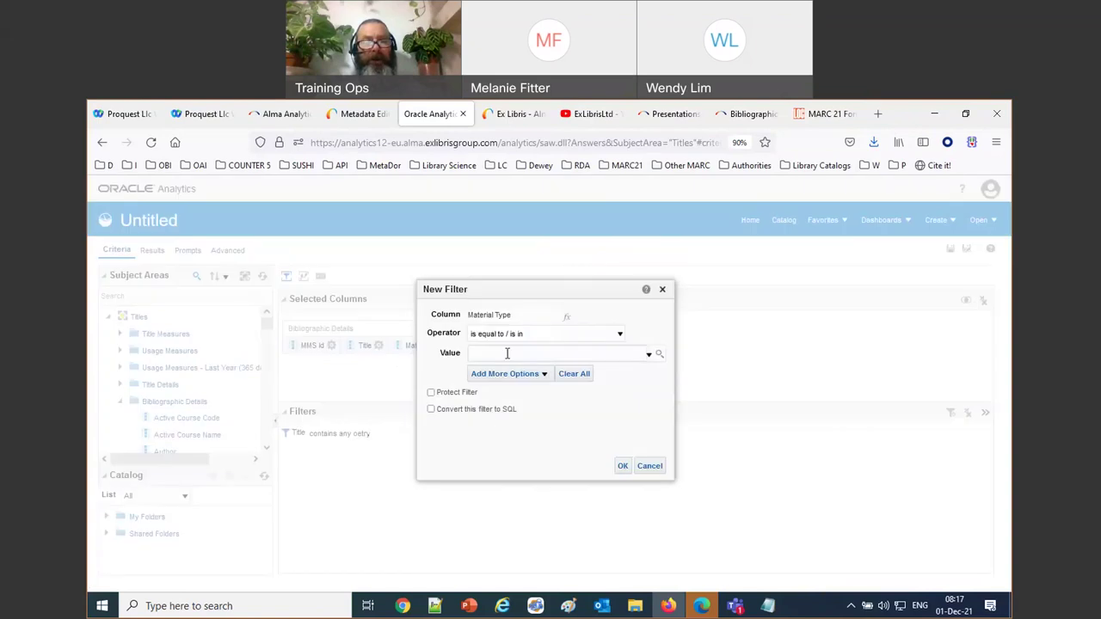
pyautogui.click(648, 354)
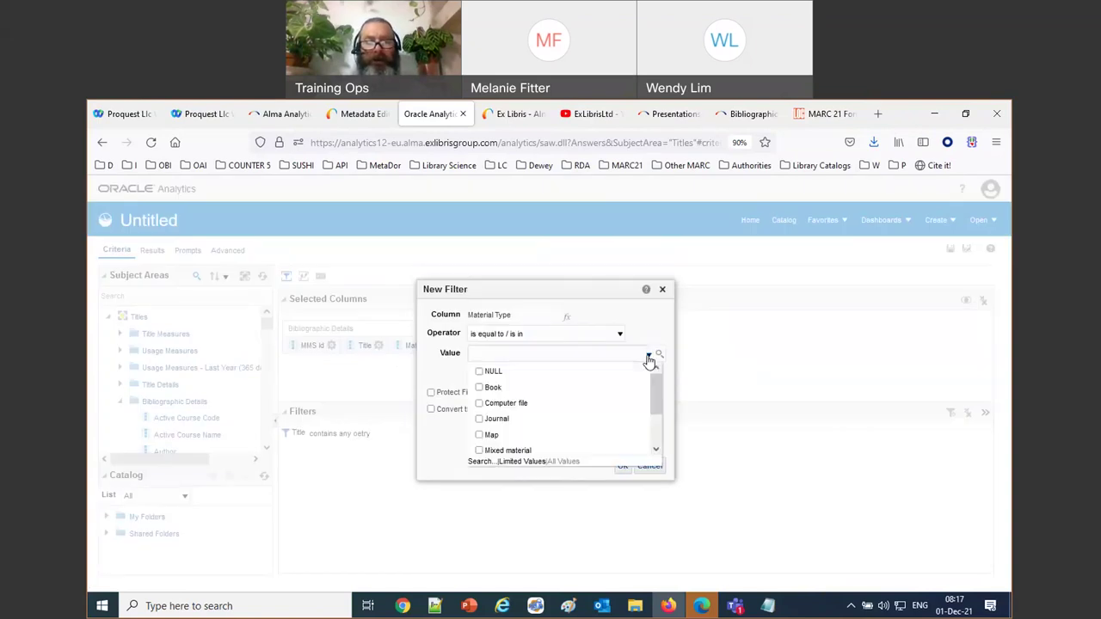
pyautogui.click(481, 389)
pyautogui.click(628, 468)
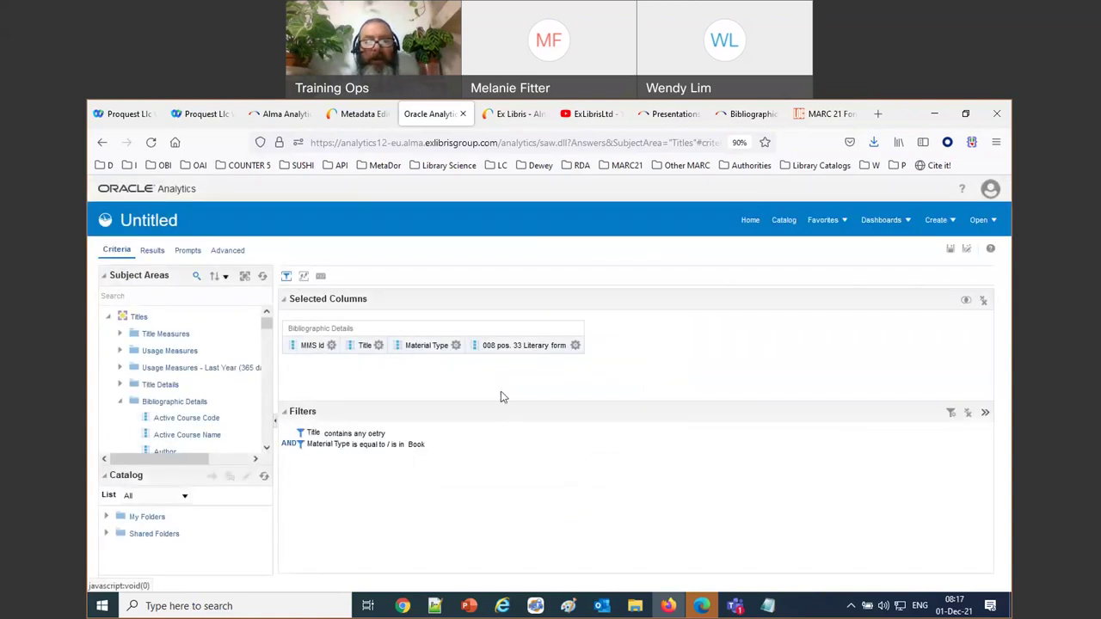
# Step: Remove the Material Type column and save the analysis as "Pos 33 literary form for books" in /Shared Folders/Alma University/Reports
pyautogui.click(456, 344)
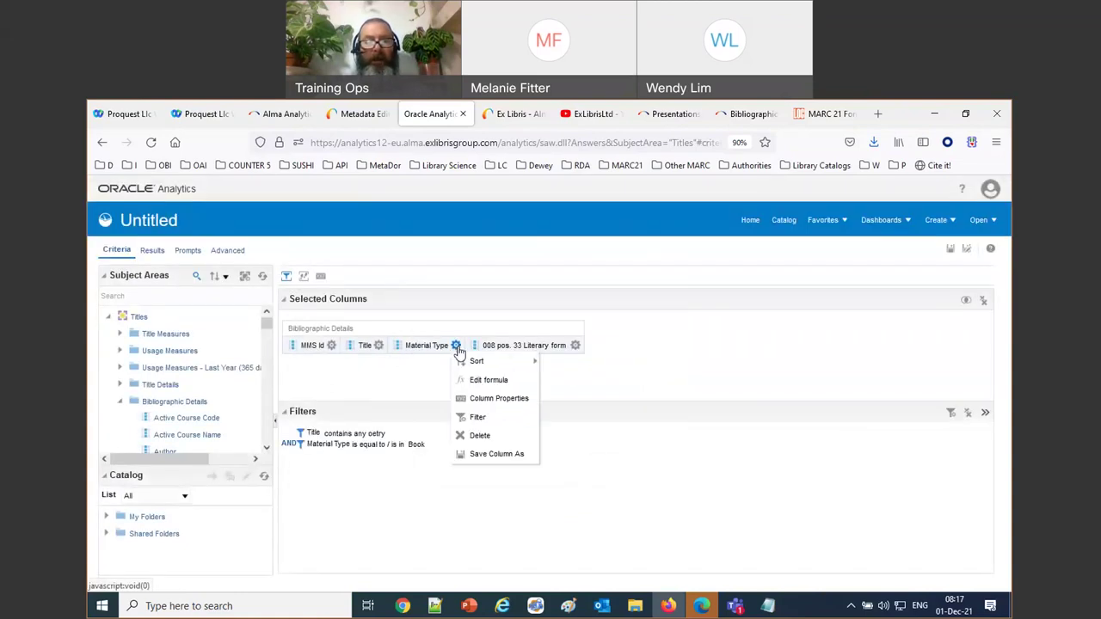
pyautogui.click(481, 435)
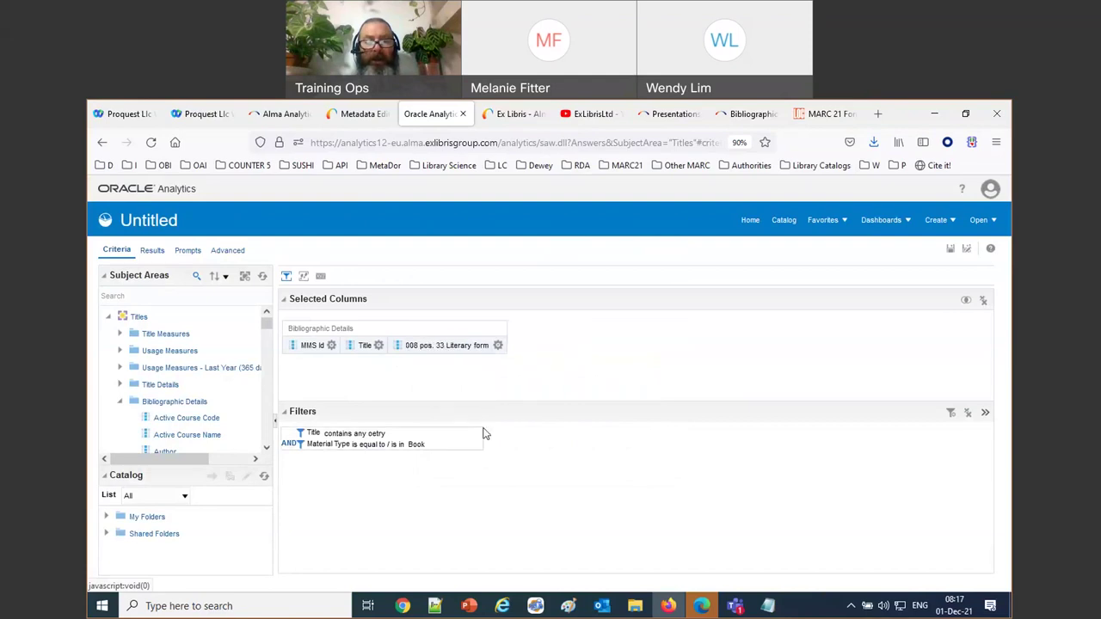
pyautogui.click(968, 252)
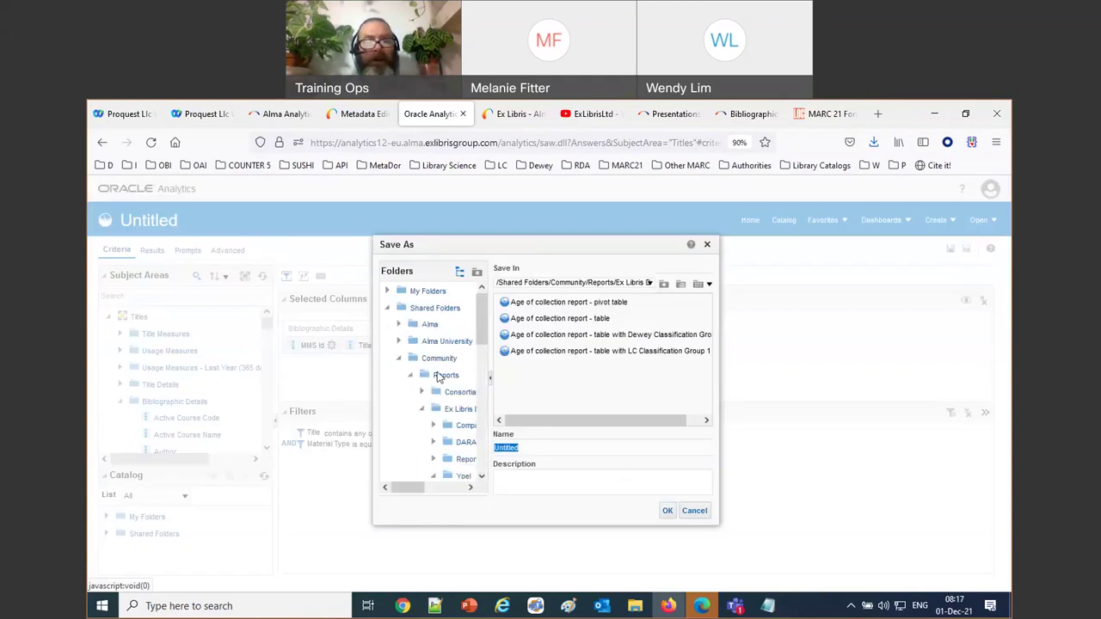
pyautogui.click(446, 341)
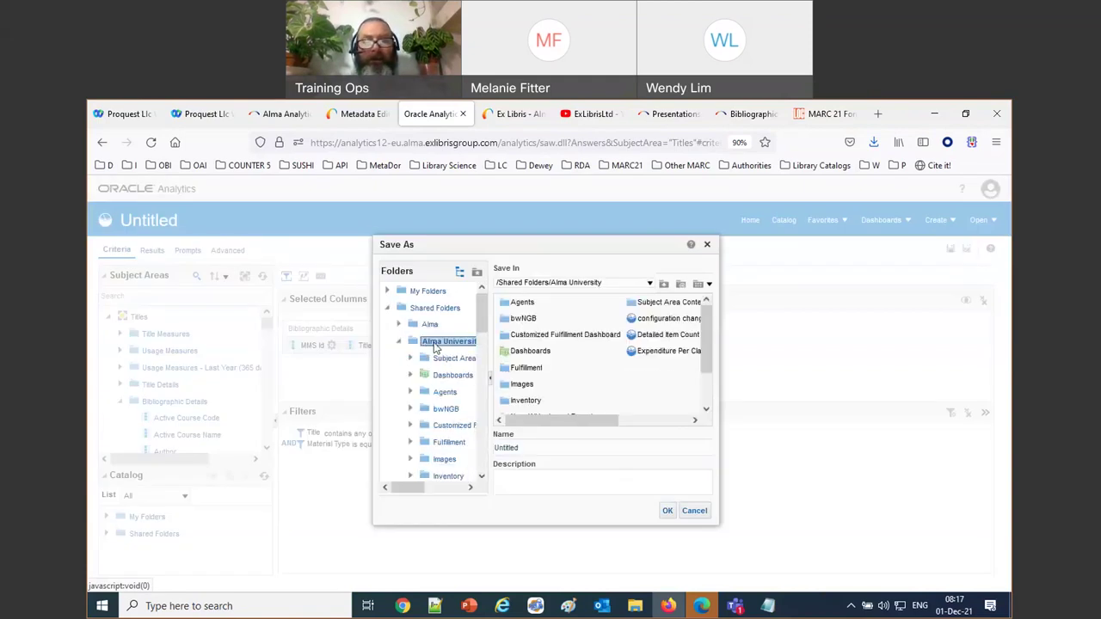
pyautogui.scroll(-2, 603, 383)
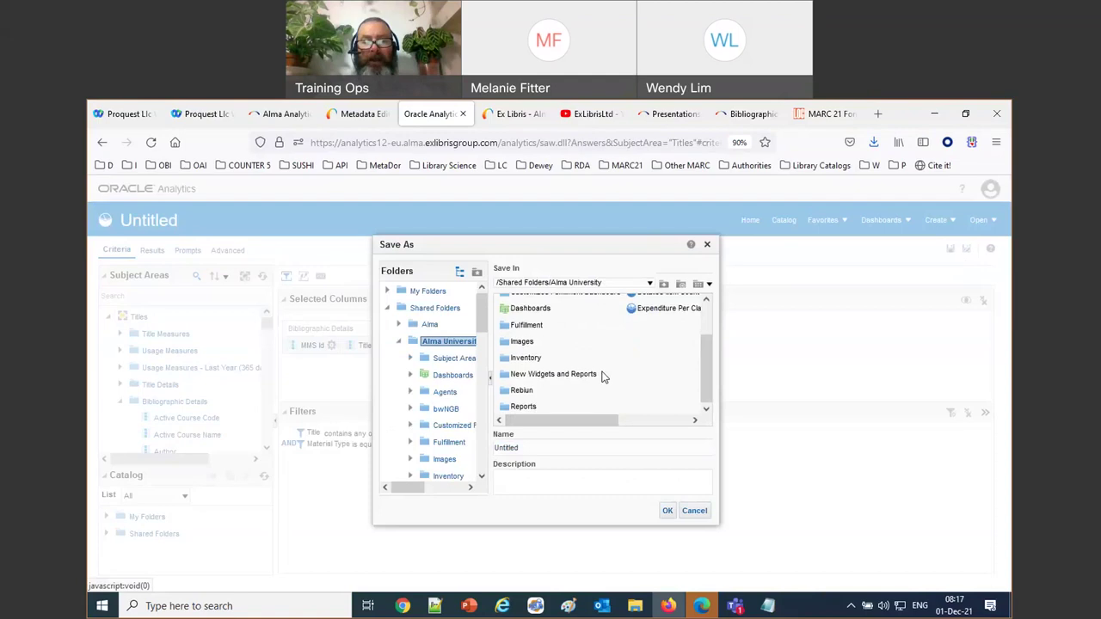
pyautogui.doubleClick(508, 408)
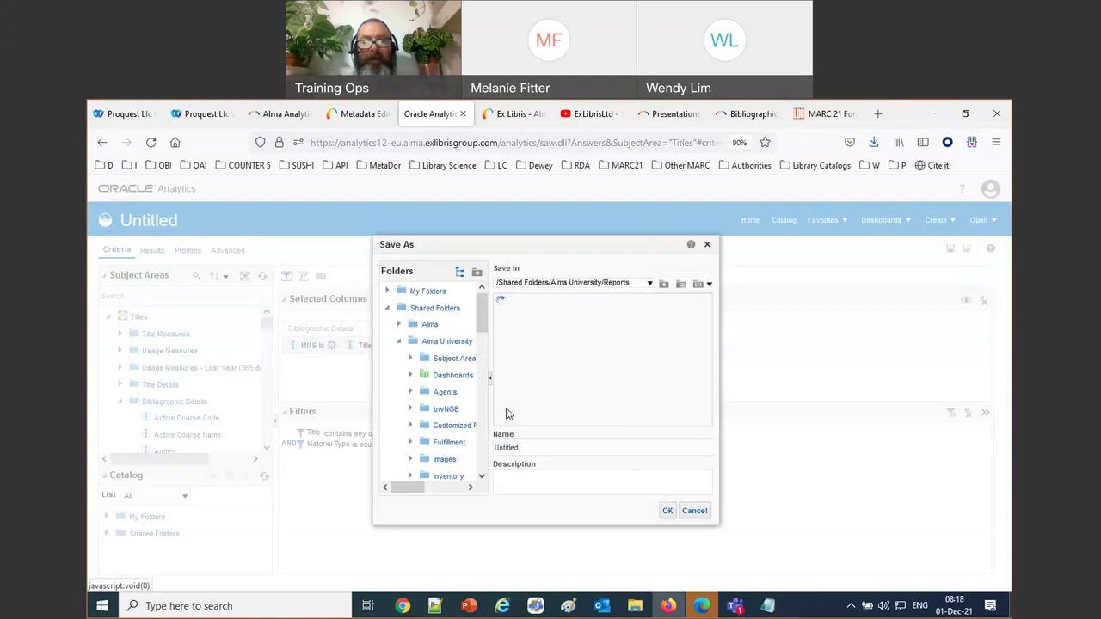
pyautogui.click(548, 450)
pyautogui.hotkey('ctrl', 'a')
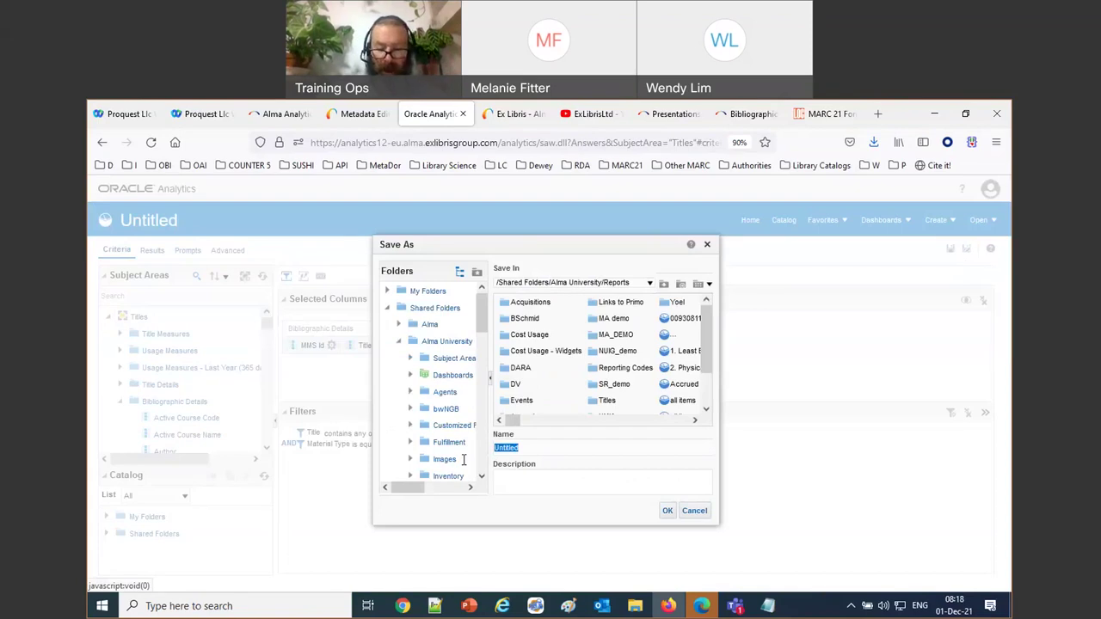
pyautogui.write('Pos 33 (literary form for books')
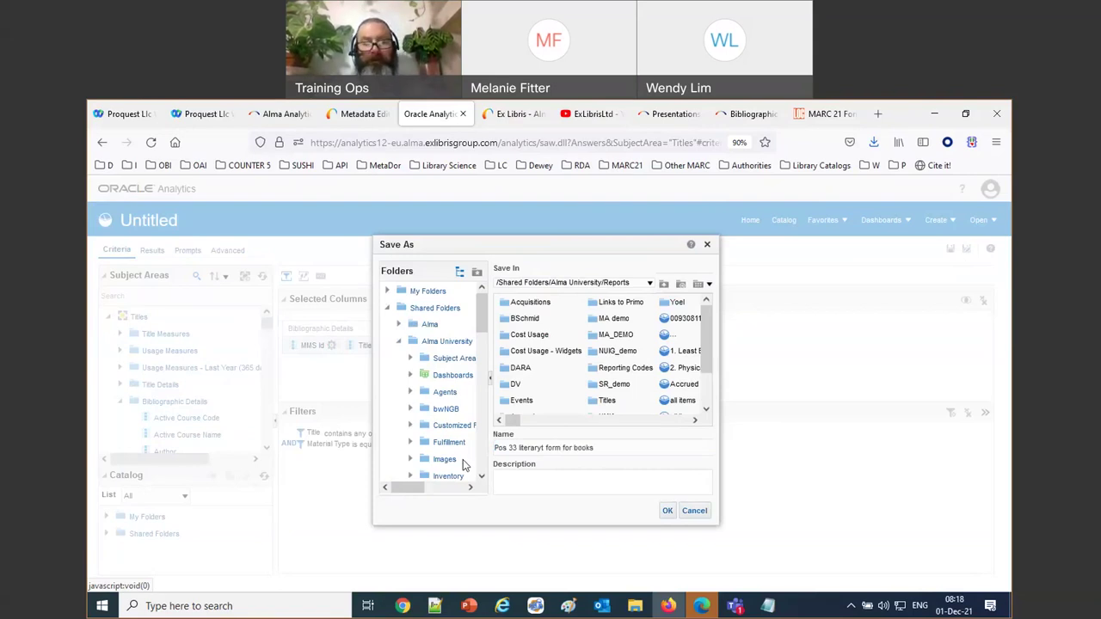
pyautogui.click(542, 448)
pyautogui.press('BackSpace')
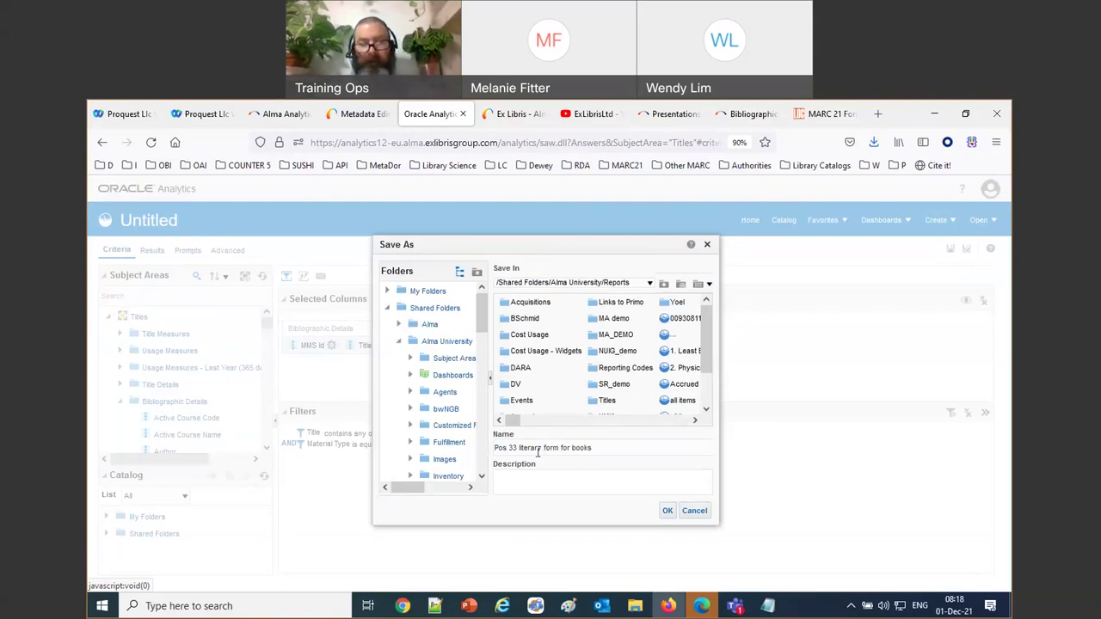
pyautogui.click(667, 511)
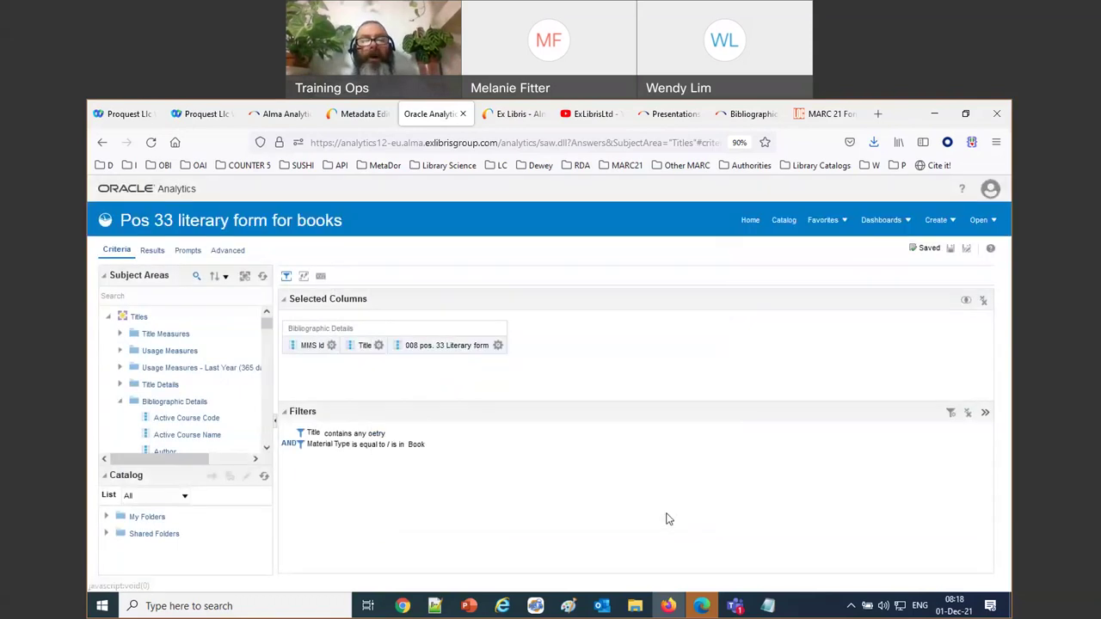
# Step: Display the analysis results and examine the 008 pos. 33 Literary form values across the book titles
pyautogui.click(153, 251)
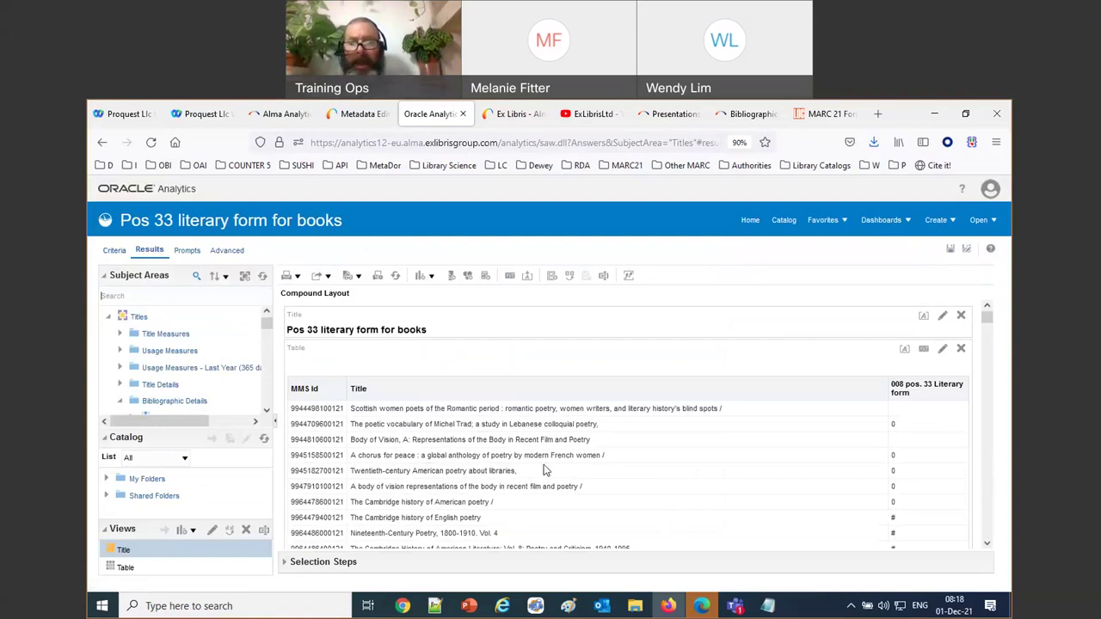
pyautogui.scroll(-3, 551, 473)
pyautogui.scroll(-8, 555, 480)
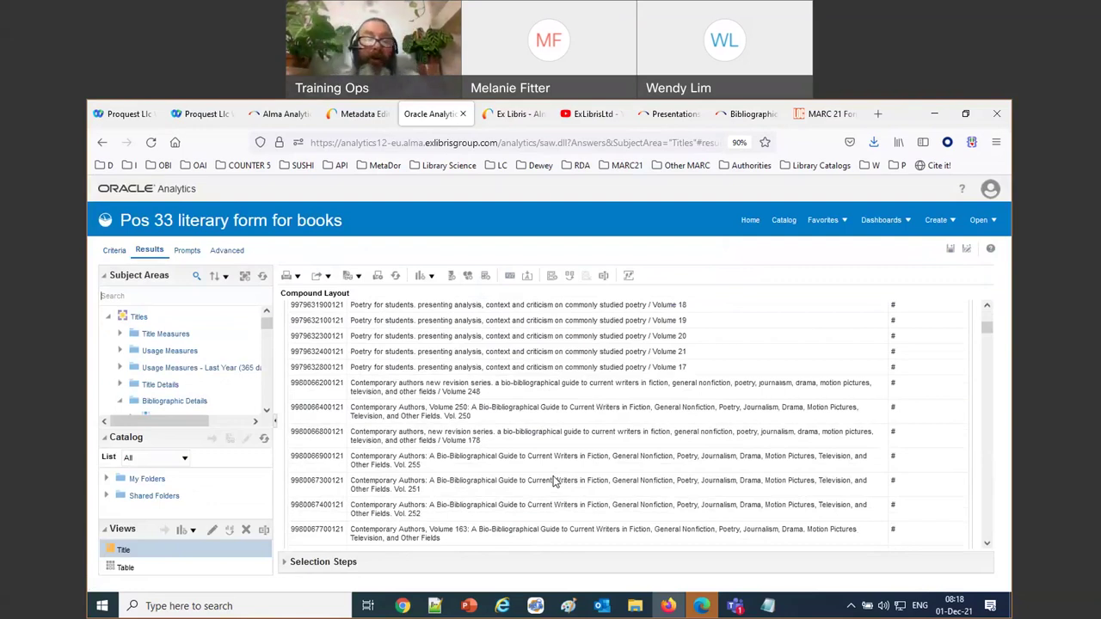
pyautogui.scroll(-6, 554, 482)
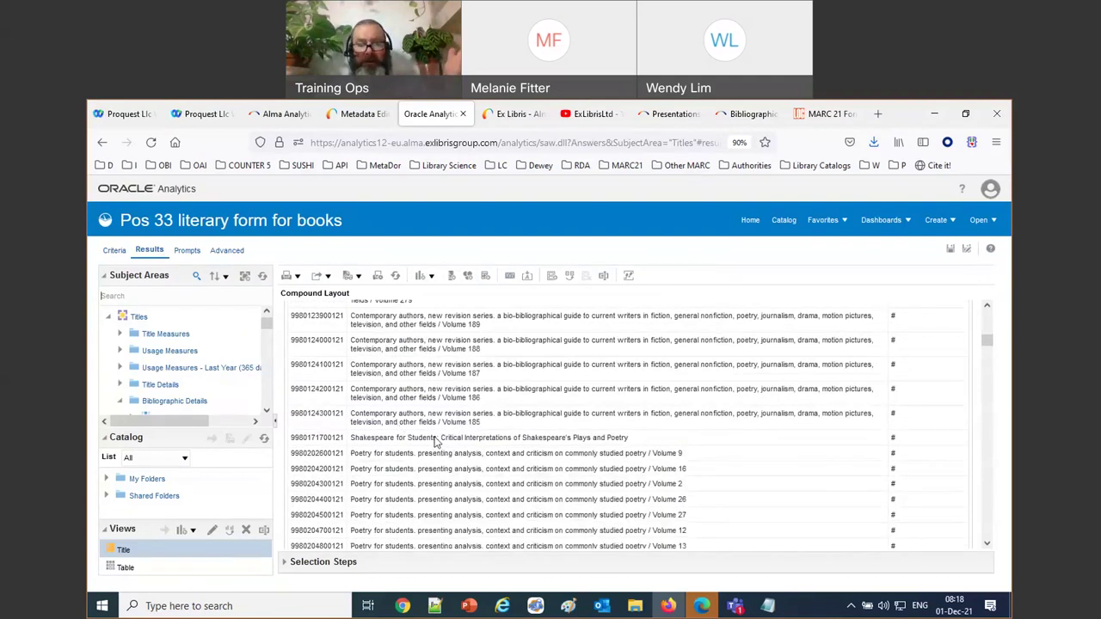
pyautogui.click(900, 444)
pyautogui.scroll(10, 900, 444)
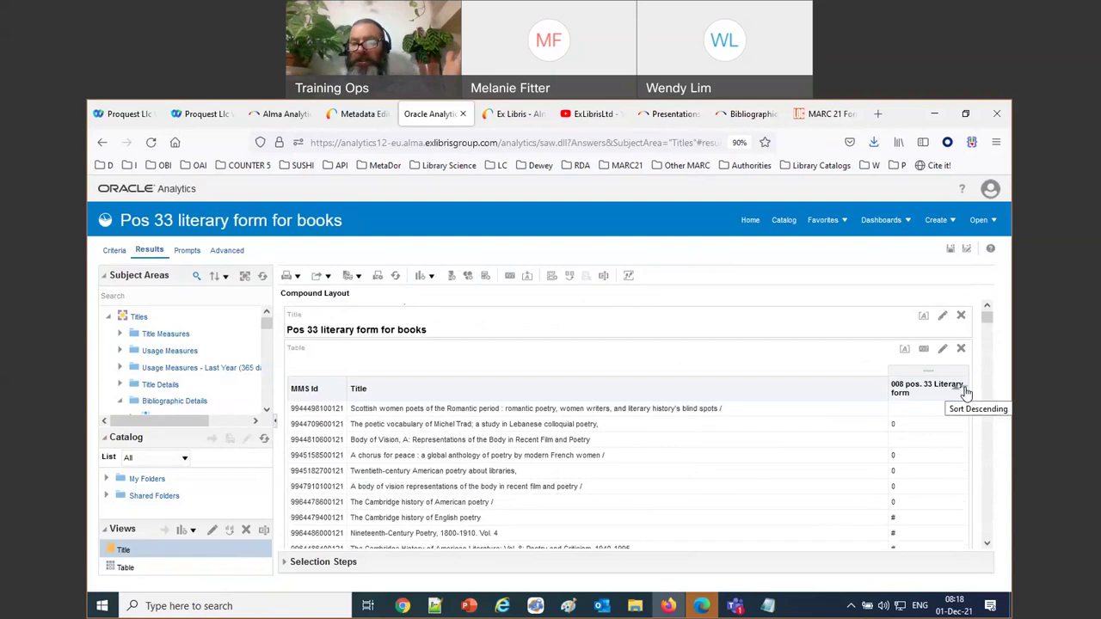
# Step: Sort the results by 008 pos. 33 Literary form in descending order and select the MMS Id of "American poets and poetry"
pyautogui.click(965, 392)
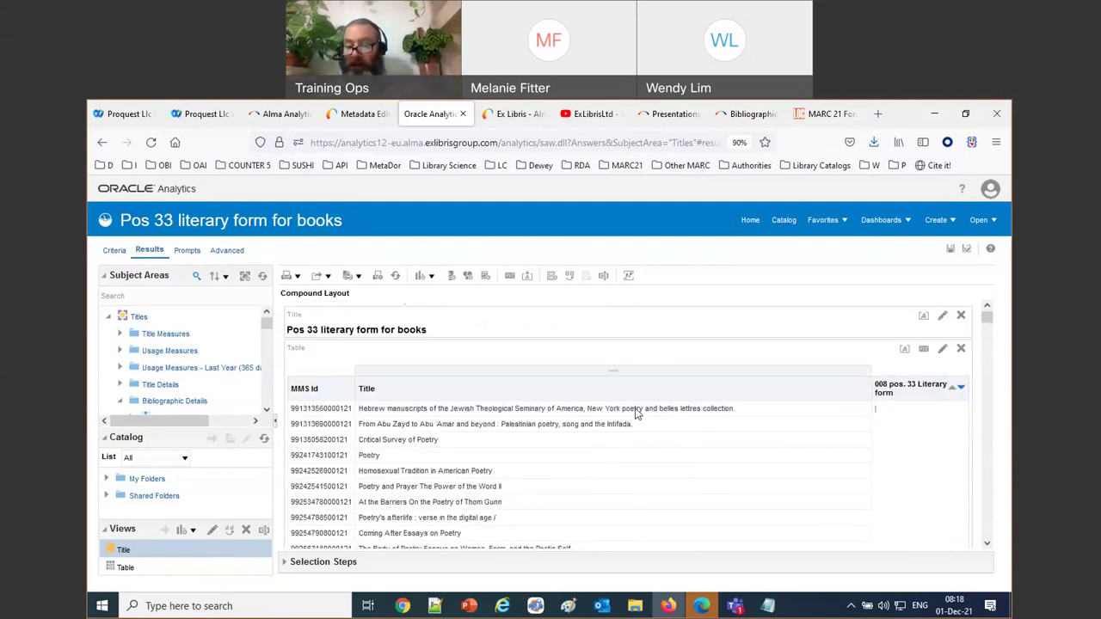
pyautogui.scroll(-10, 902, 435)
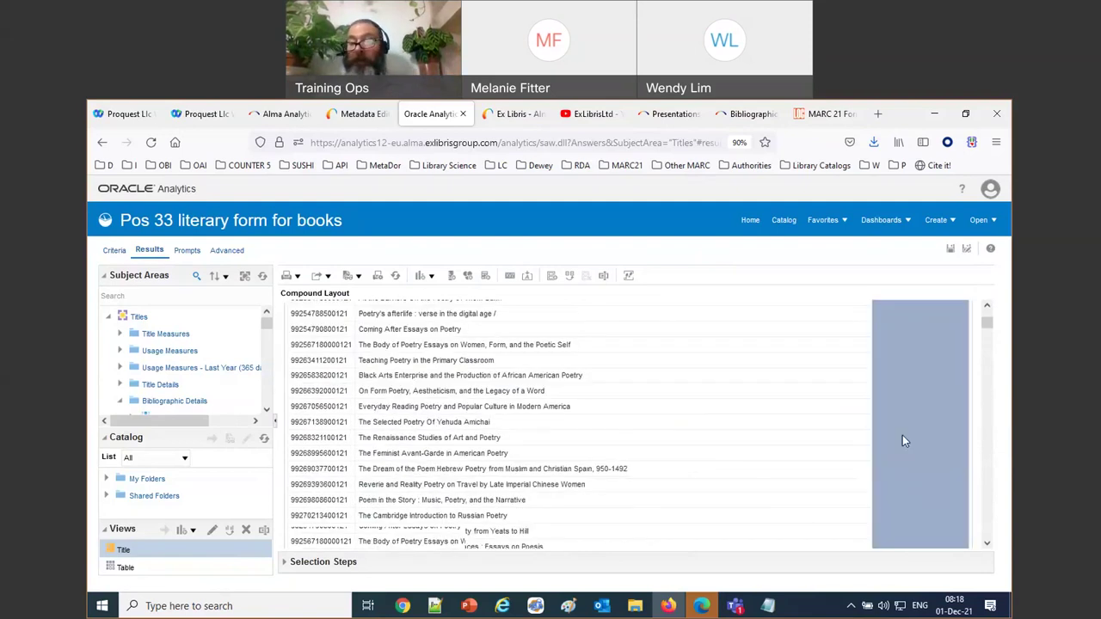
pyautogui.scroll(5, 905, 454)
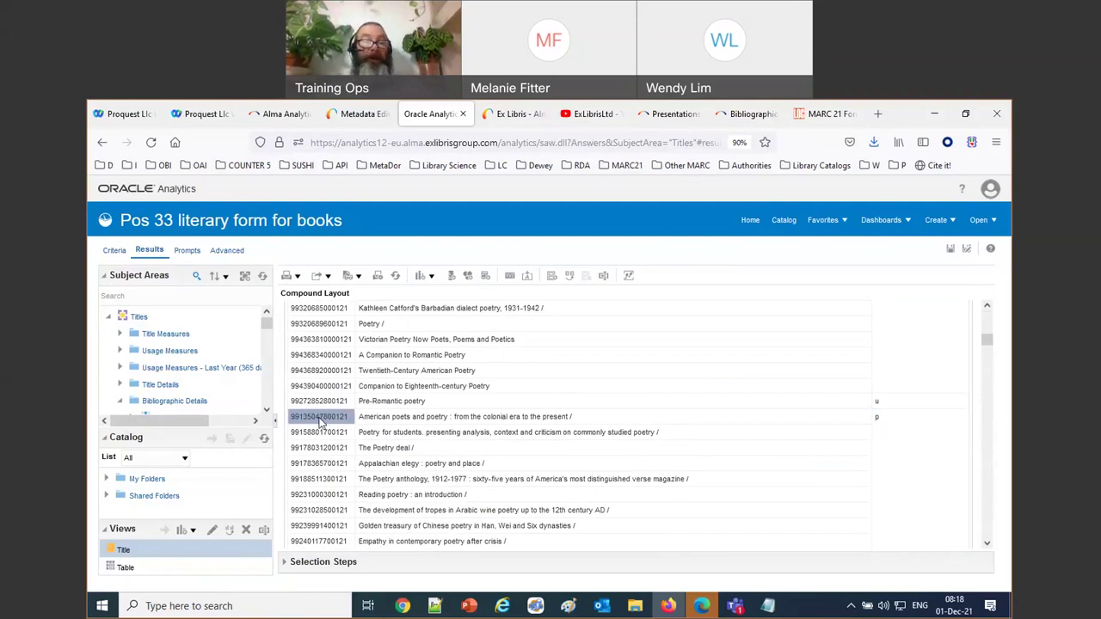
pyautogui.click(357, 114)
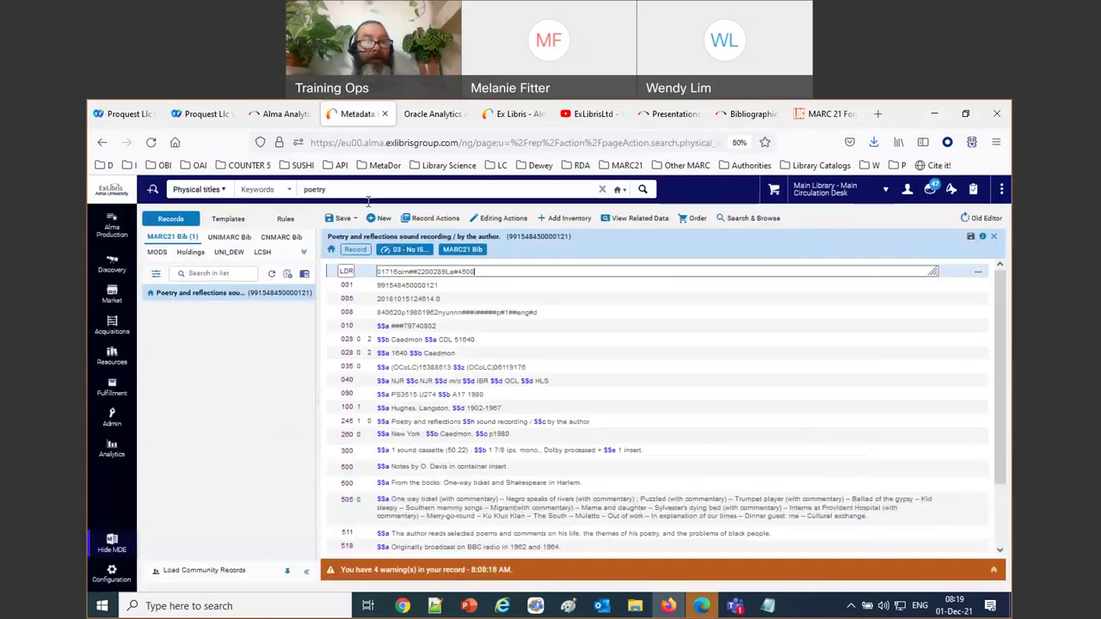
pyautogui.click(288, 189)
pyautogui.hotkey('ctrl', 'a')
pyautogui.hotkey('ctrl', 'v')
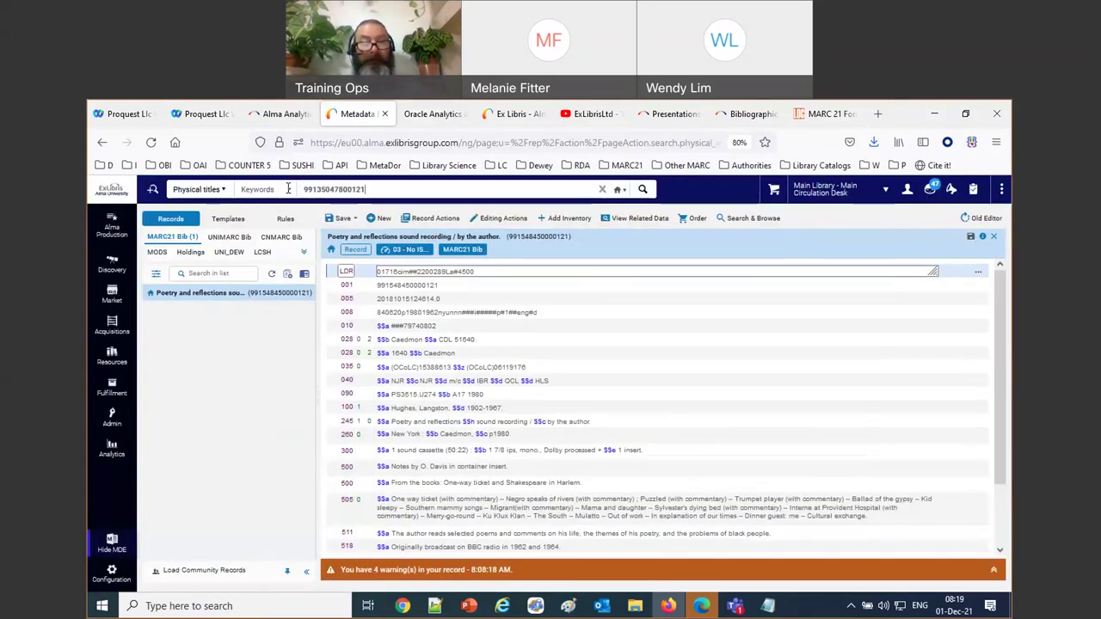
pyautogui.press('Return')
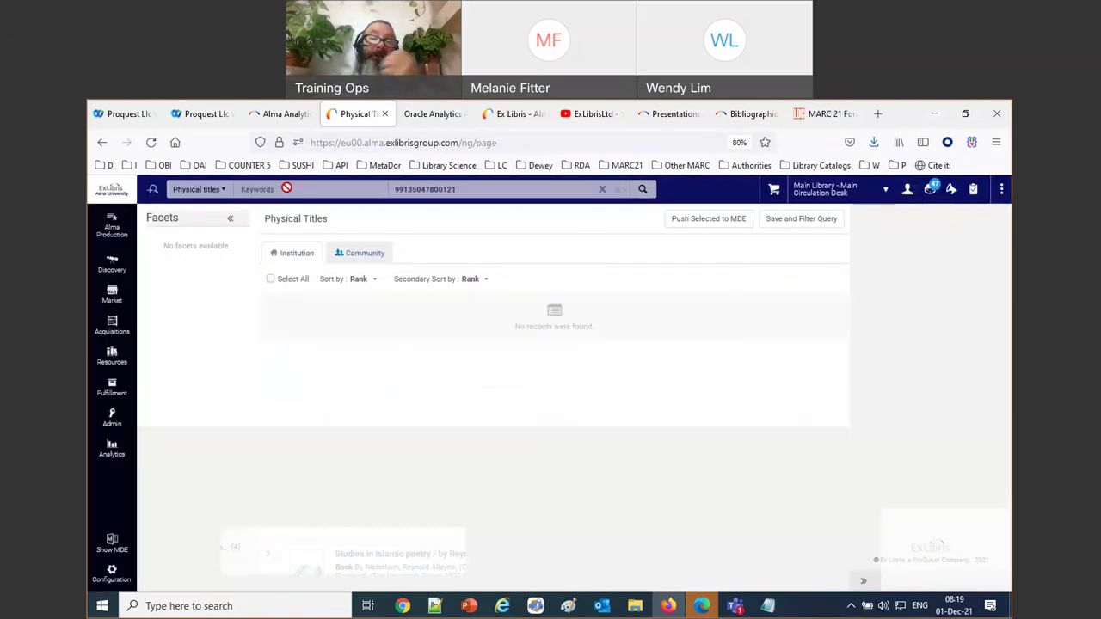
pyautogui.click(198, 189)
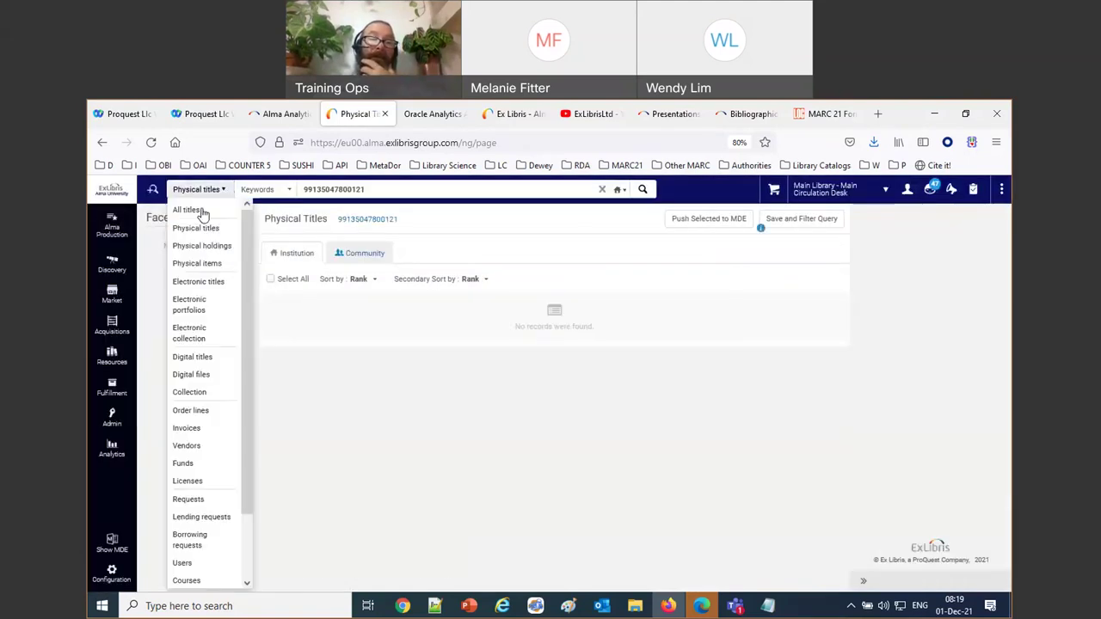
pyautogui.click(199, 208)
pyautogui.click(646, 190)
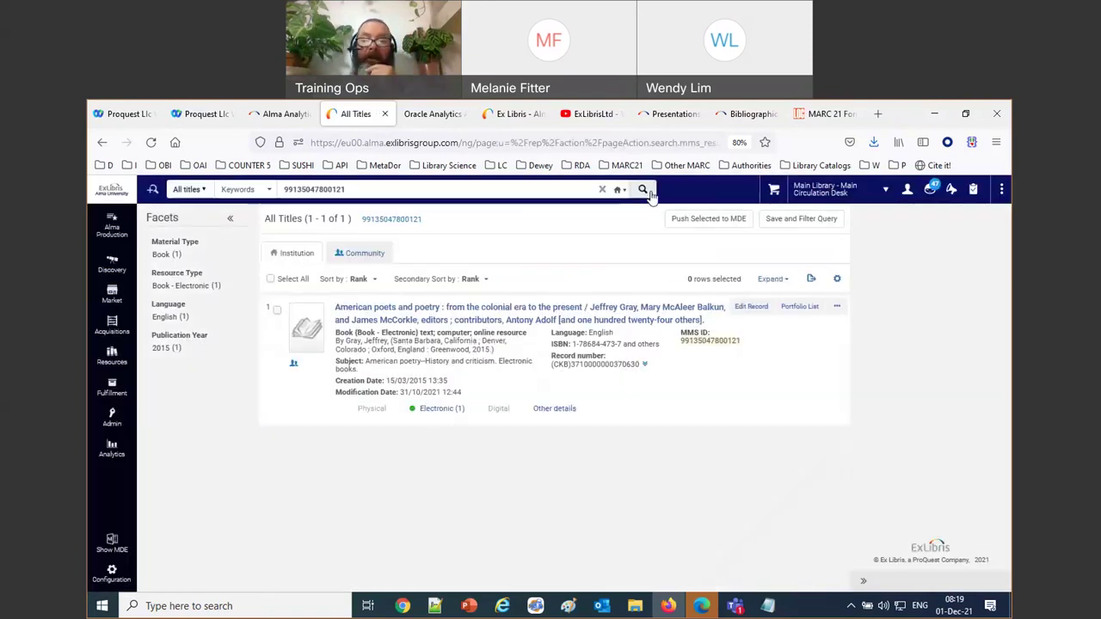
# Step: Open the "American poets and poetry" record for editing, expand its 008 field, and highlight the Literary form(33) label
pyautogui.click(748, 307)
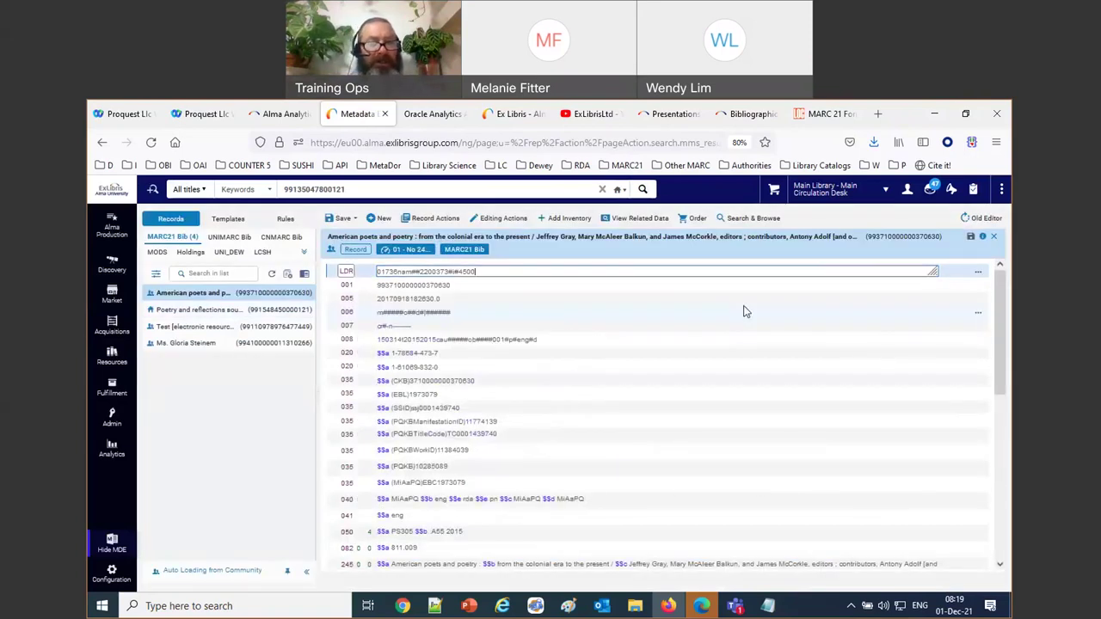
pyautogui.click(431, 340)
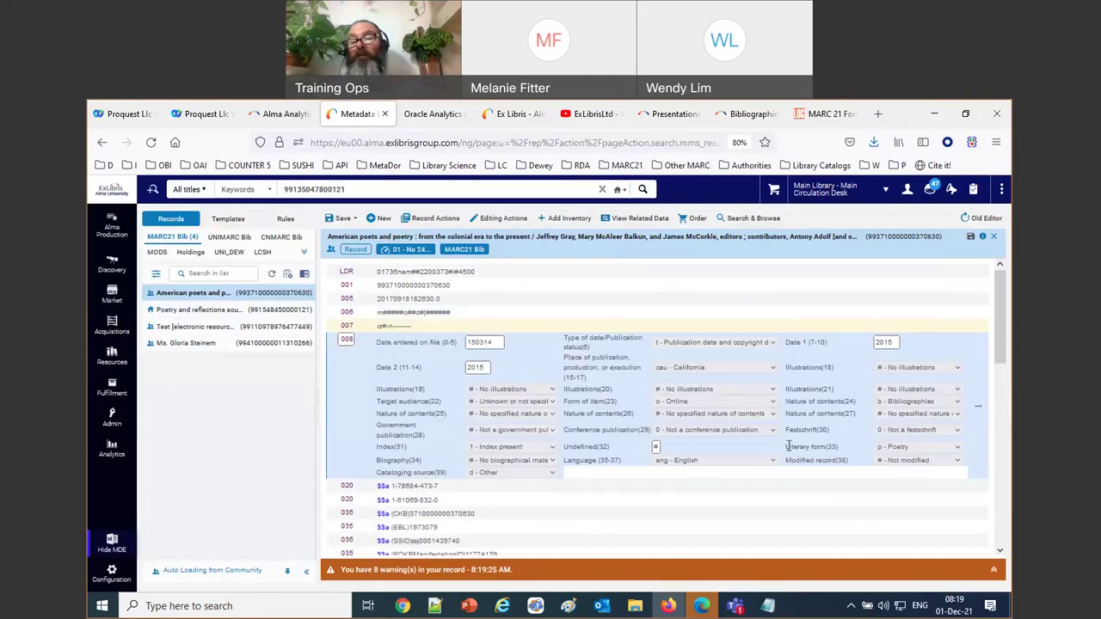
pyautogui.moveTo(785, 446); pyautogui.dragTo(839, 448)
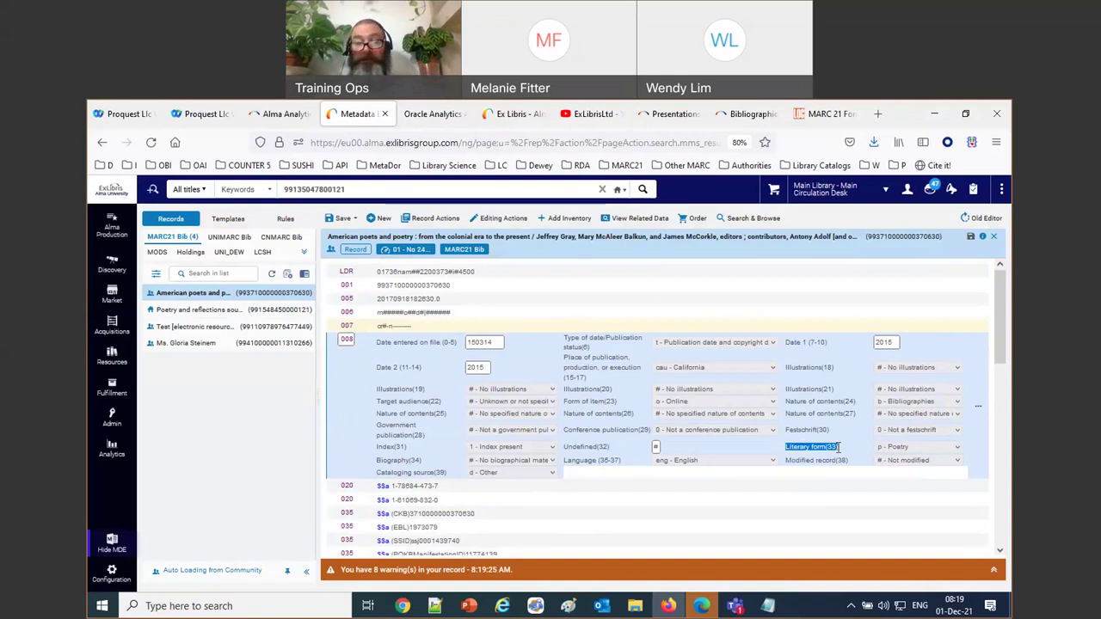
# Step: Switch to the Analytics results and copy the MMS Id of "Pre-Romantic poetry"
pyautogui.click(443, 113)
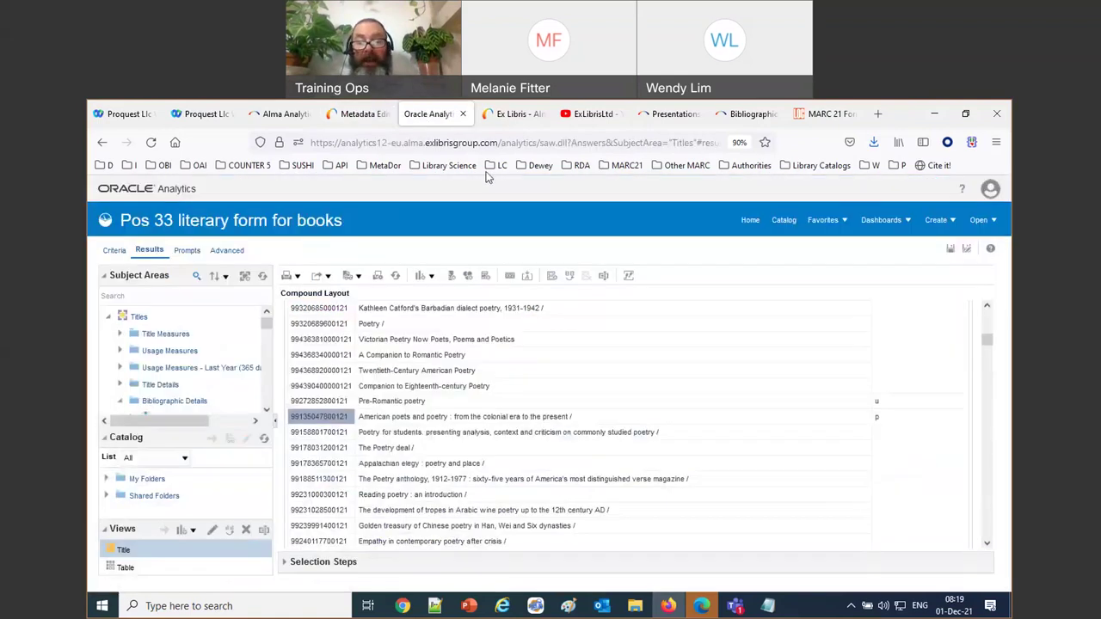
pyautogui.click(882, 401)
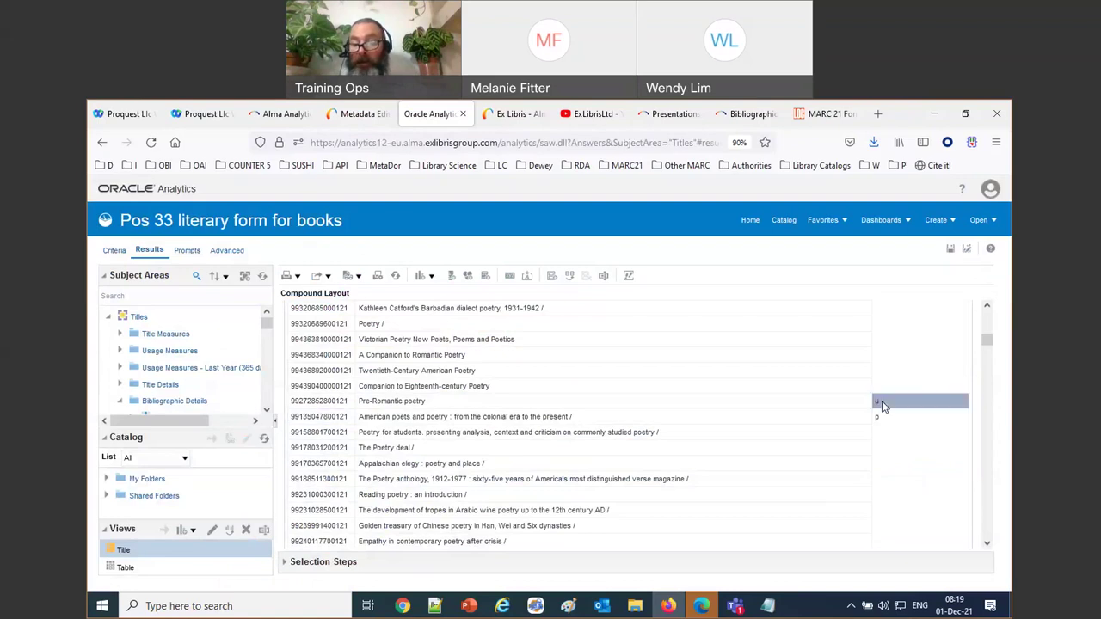
pyautogui.click(320, 403)
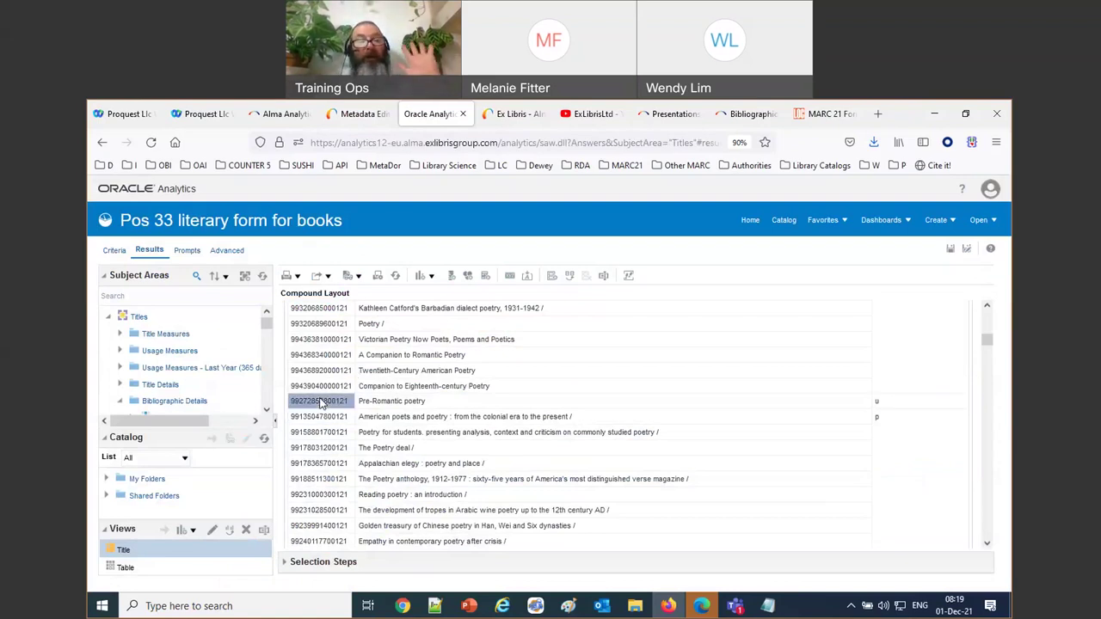
pyautogui.click(360, 114)
pyautogui.hotkey('ctrl', 'v')
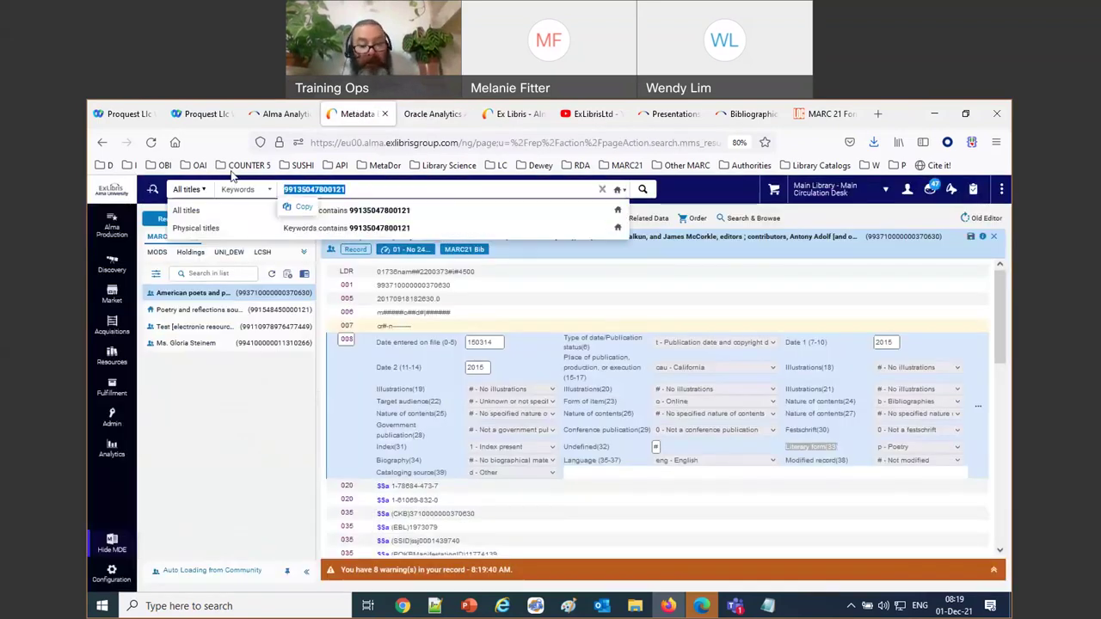
pyautogui.press('Return')
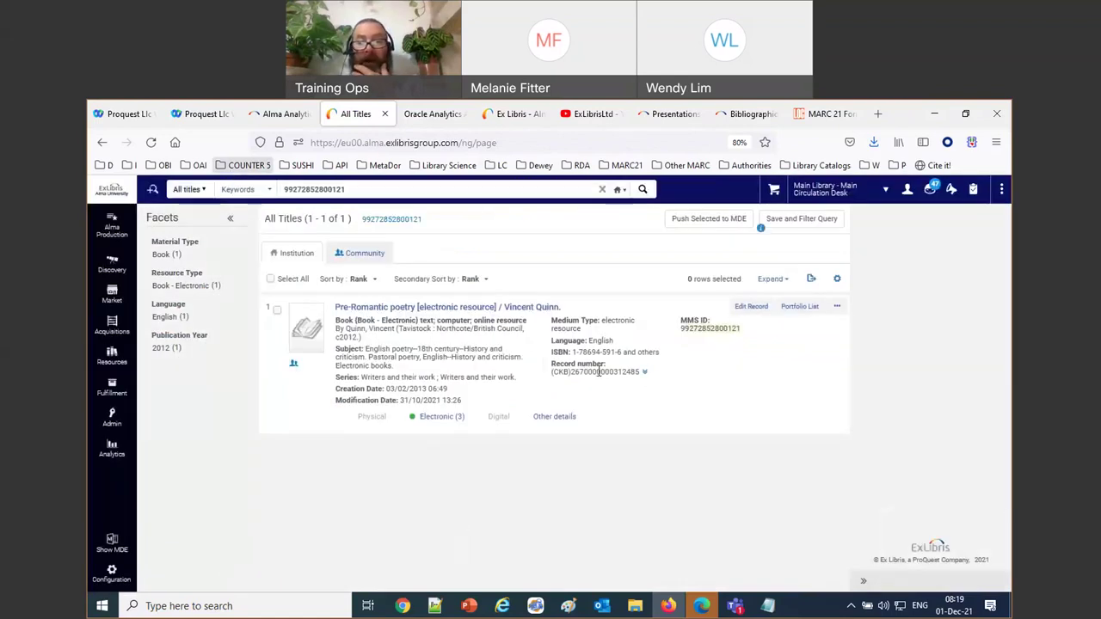
pyautogui.click(749, 307)
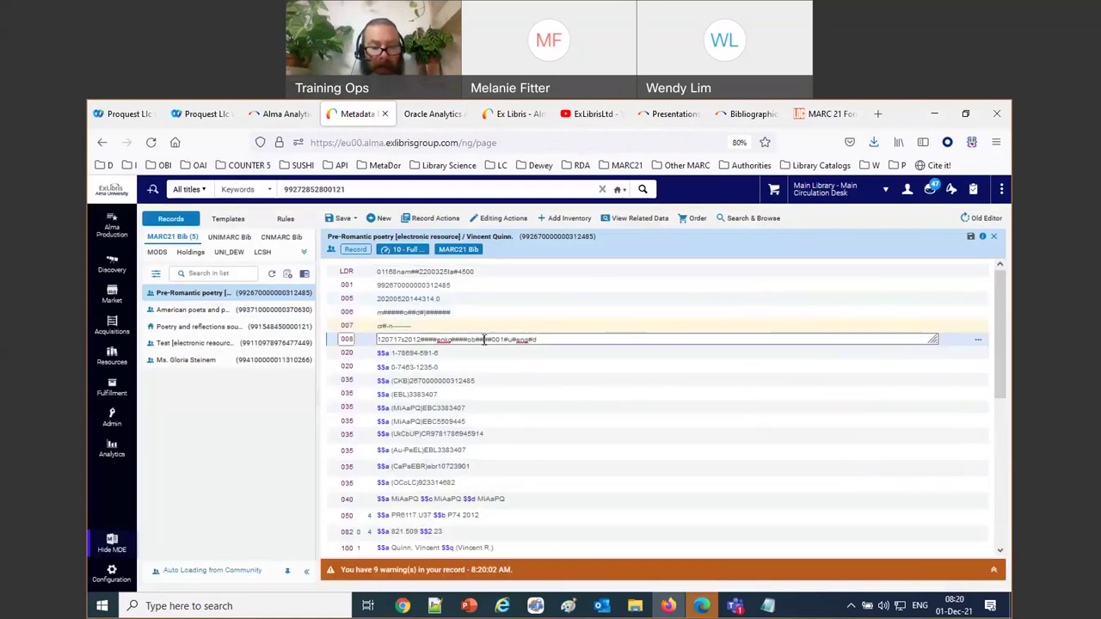
pyautogui.click(484, 340)
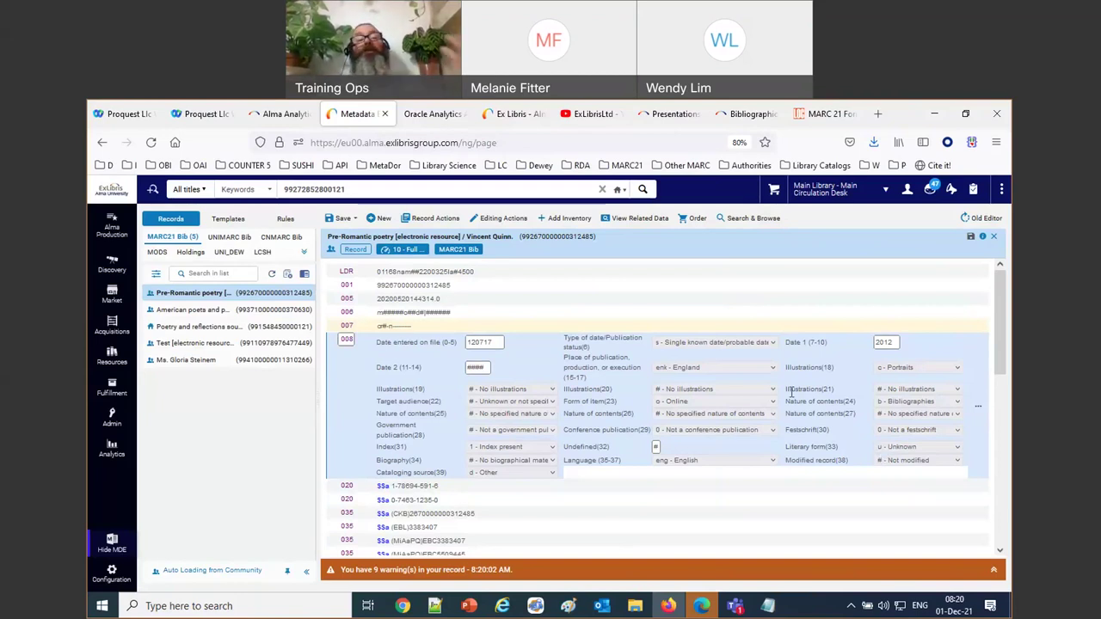
# Step: Return to the analysis, filter 008 pos. 33 Literary form to values equal to p, and display the results
pyautogui.click(417, 115)
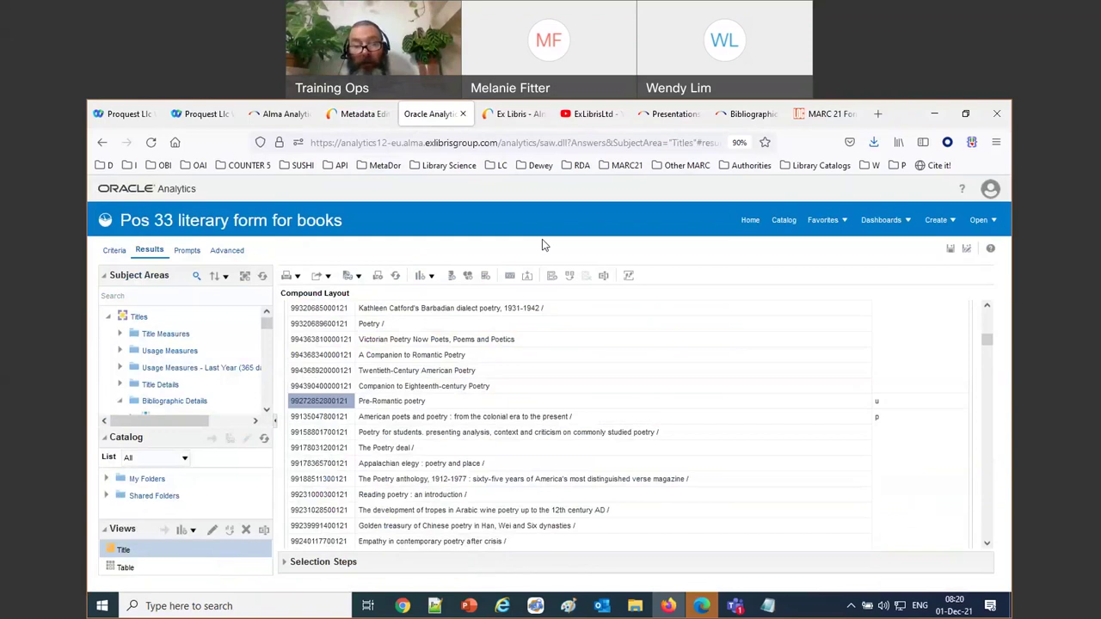
pyautogui.click(116, 250)
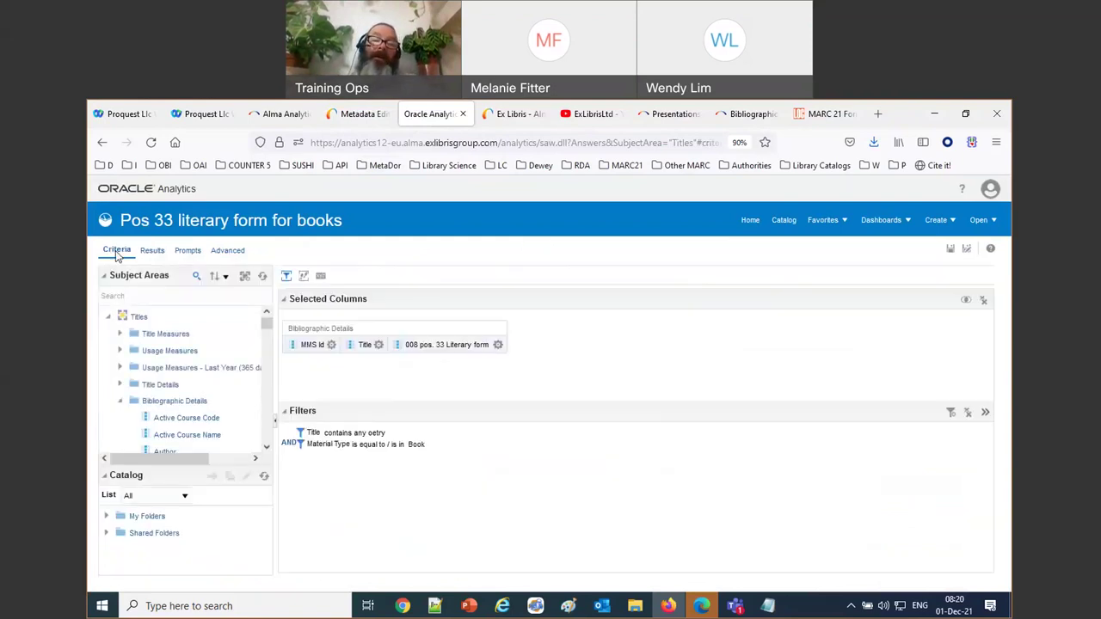
pyautogui.click(498, 345)
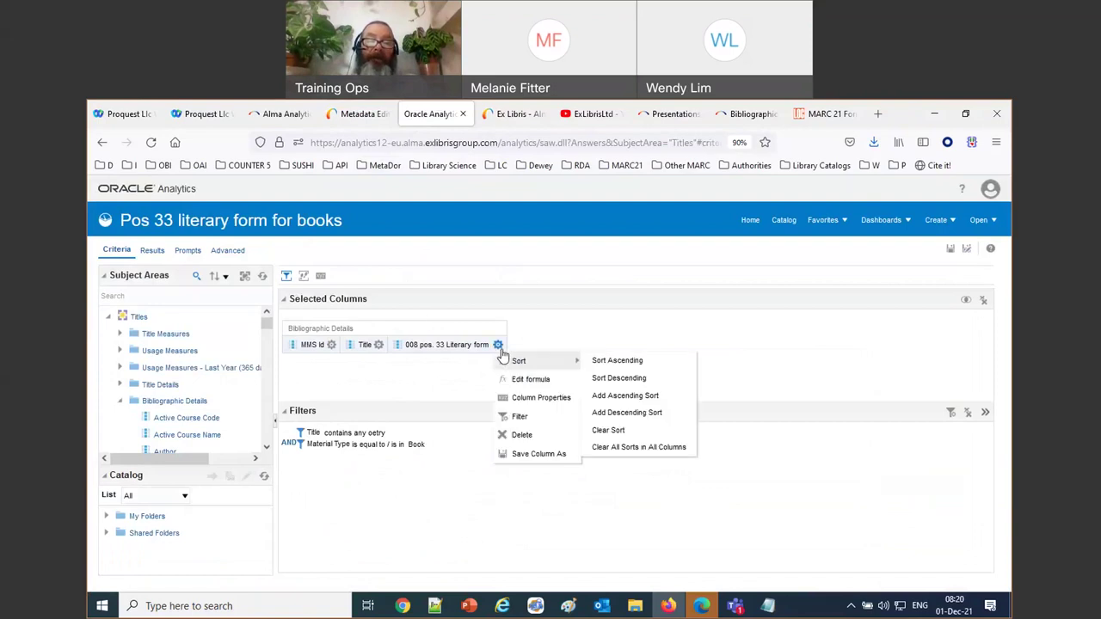
pyautogui.click(520, 417)
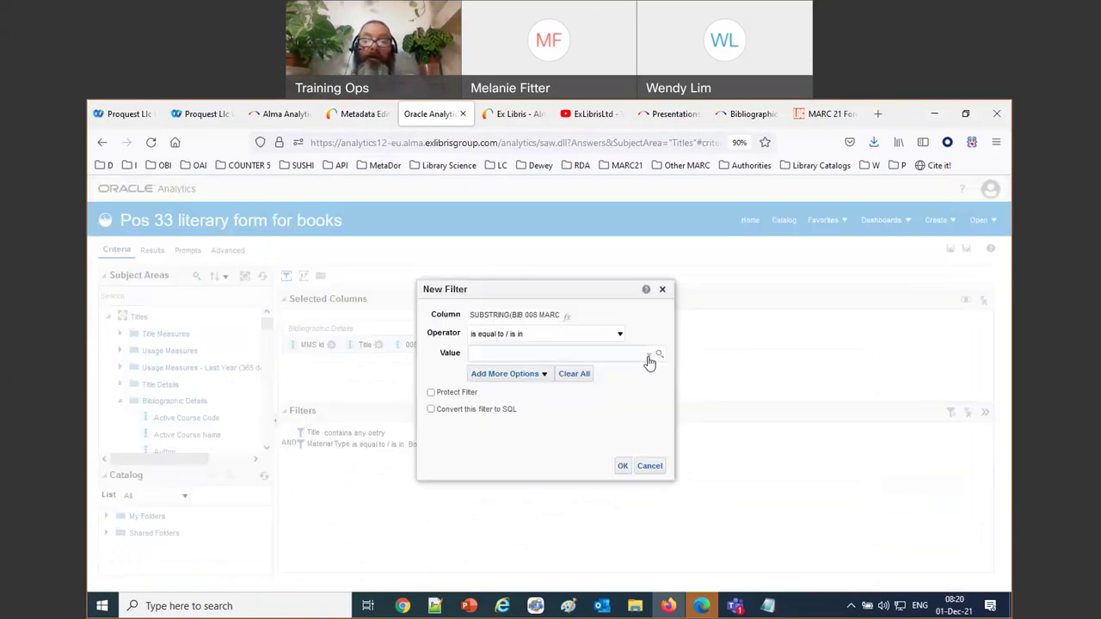
pyautogui.click(650, 356)
pyautogui.scroll(-6, 526, 421)
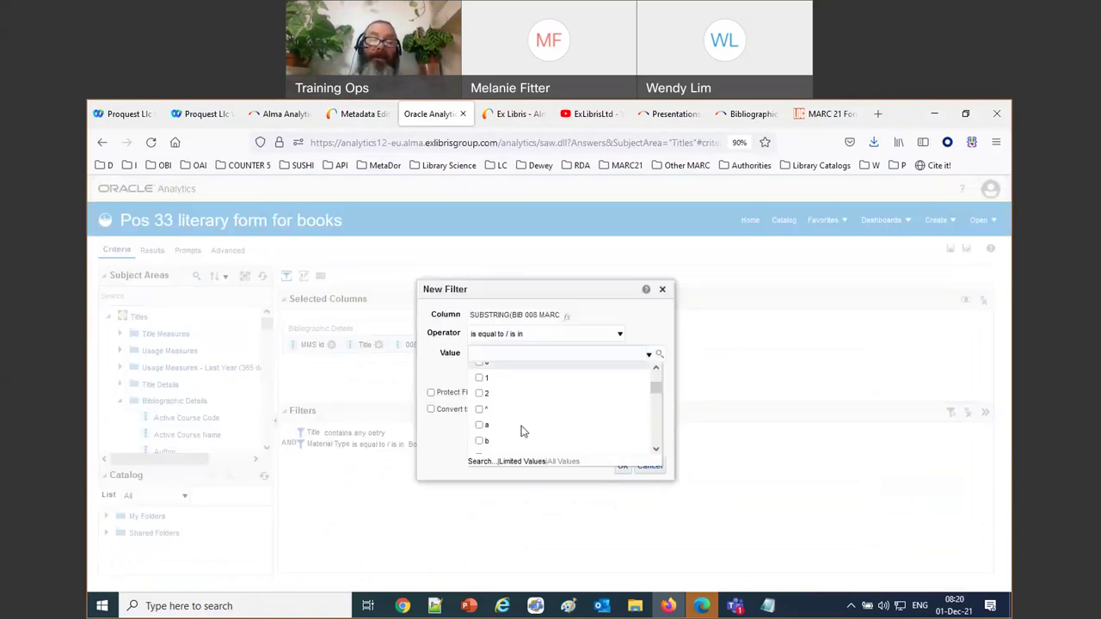
pyautogui.scroll(-4, 516, 433)
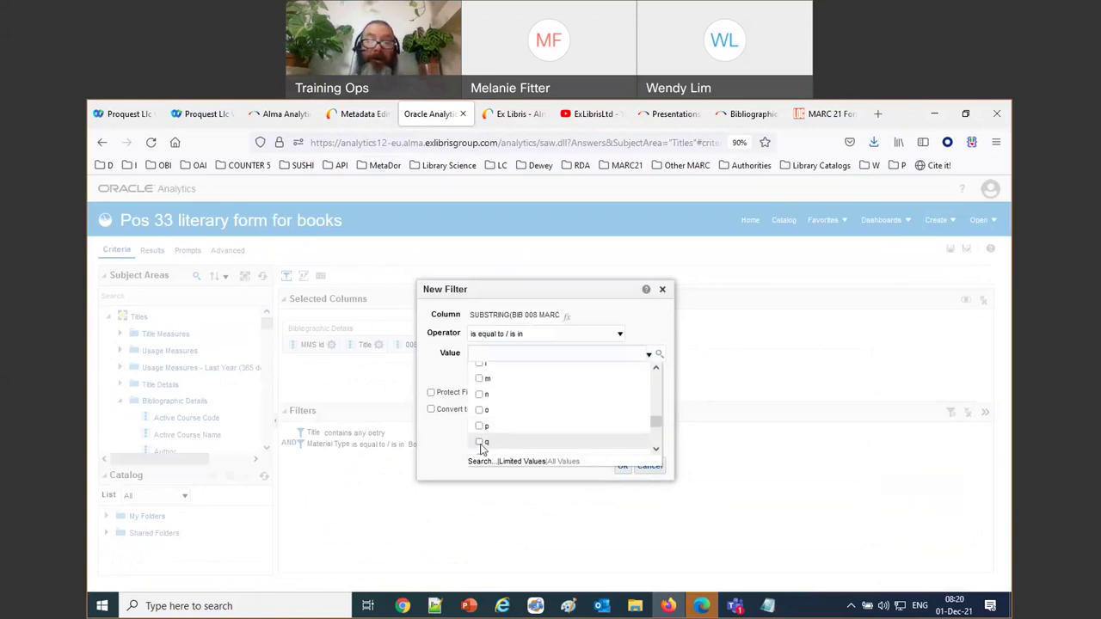
pyautogui.click(480, 377)
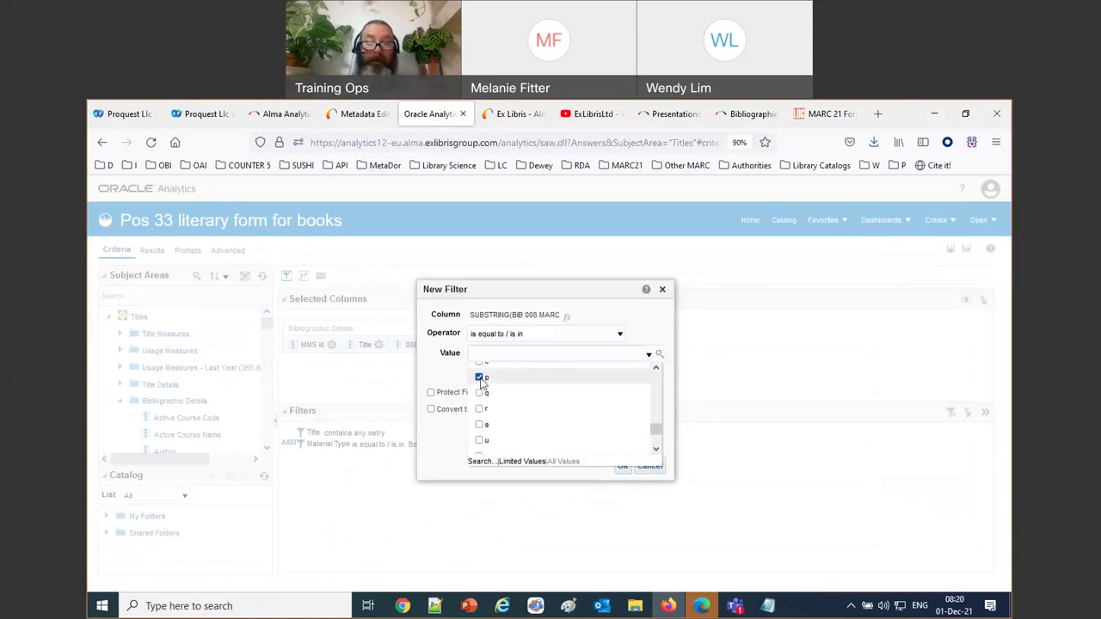
pyautogui.click(629, 506)
pyautogui.click(623, 467)
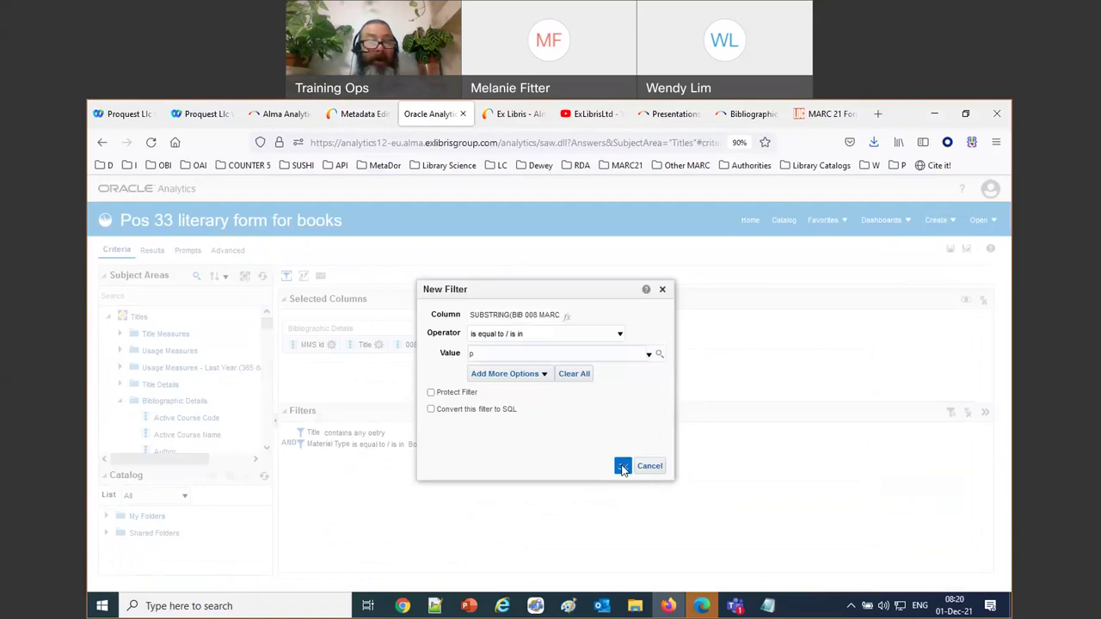
pyautogui.click(151, 251)
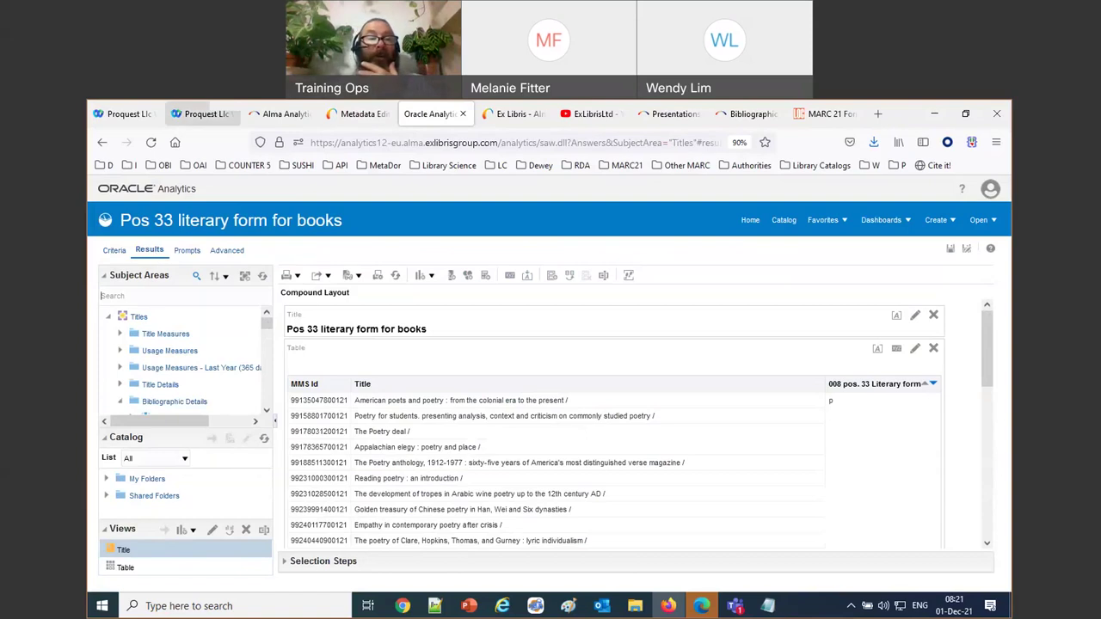
# Step: Switch to the "Pre-Romantic poetry" record in Alma and highlight the Date entered on file (0-5) label in its 008 field
pyautogui.click(331, 121)
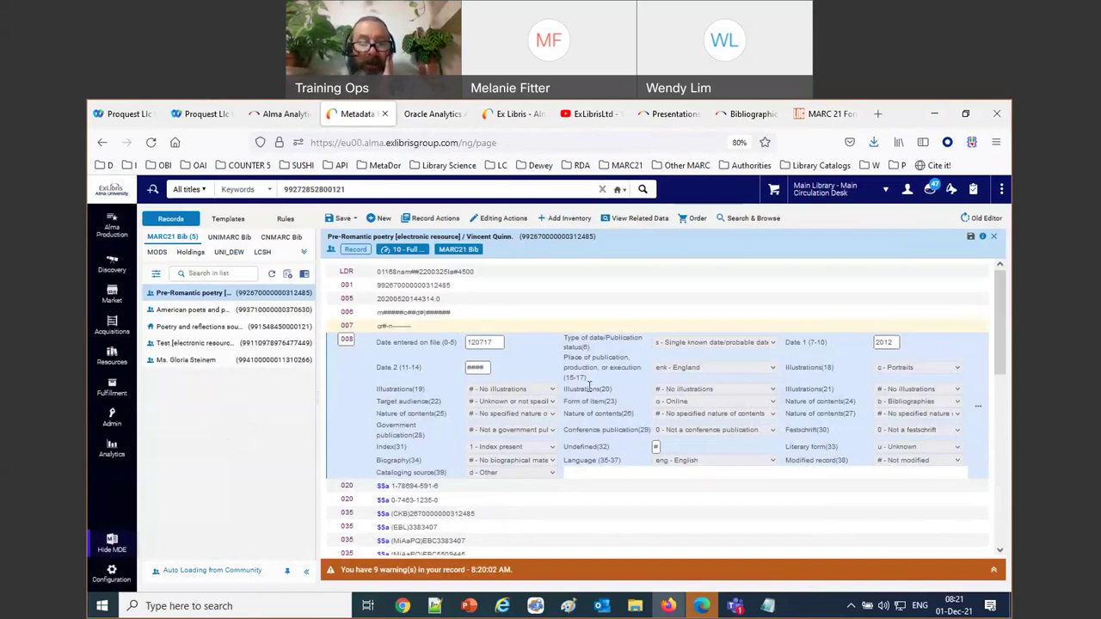
pyautogui.scroll(-2, 593, 396)
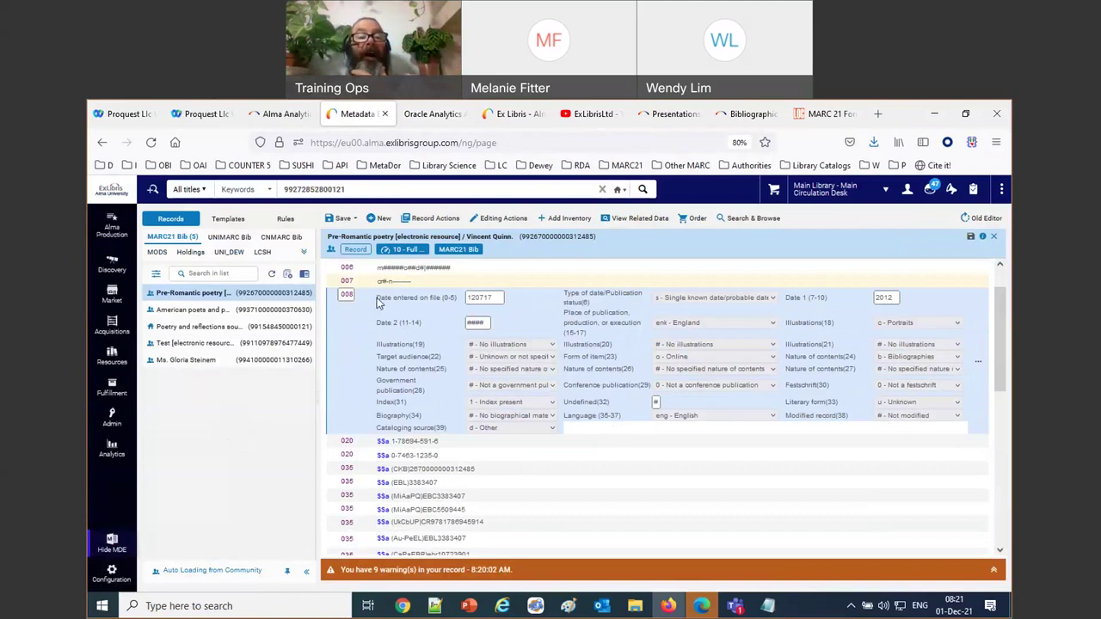
pyautogui.moveTo(377, 301); pyautogui.dragTo(458, 302)
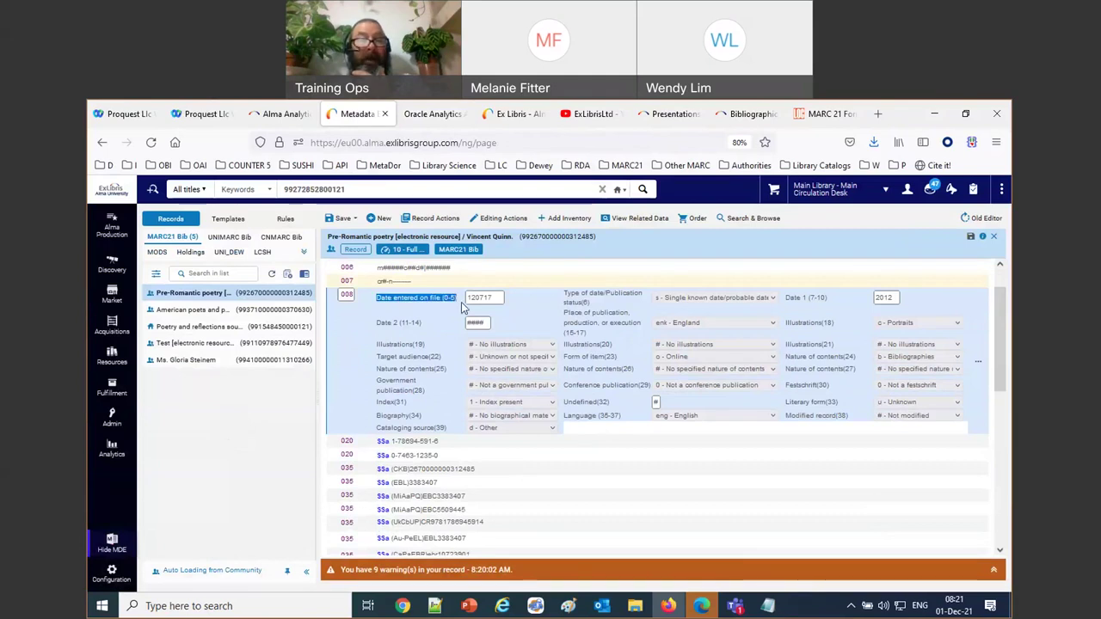
# Step: Expand the record's LDR field and highlight the 12-16 range of Base address of data and the start of Logical record length's 0-4 range
pyautogui.scroll(1, 463, 301)
pyautogui.click(453, 277)
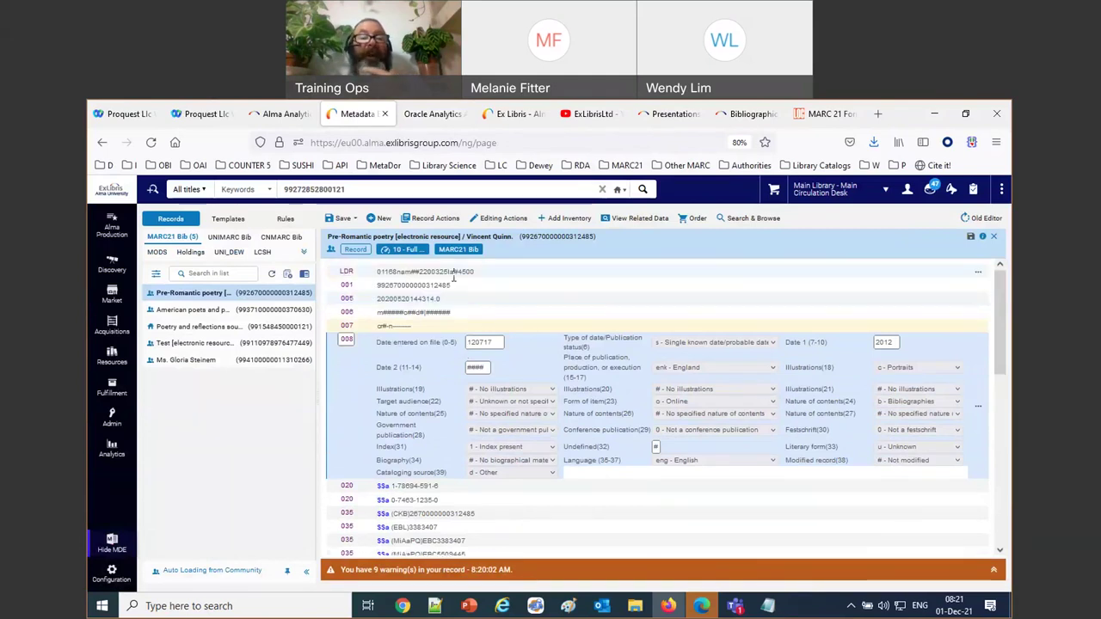
pyautogui.click(453, 277)
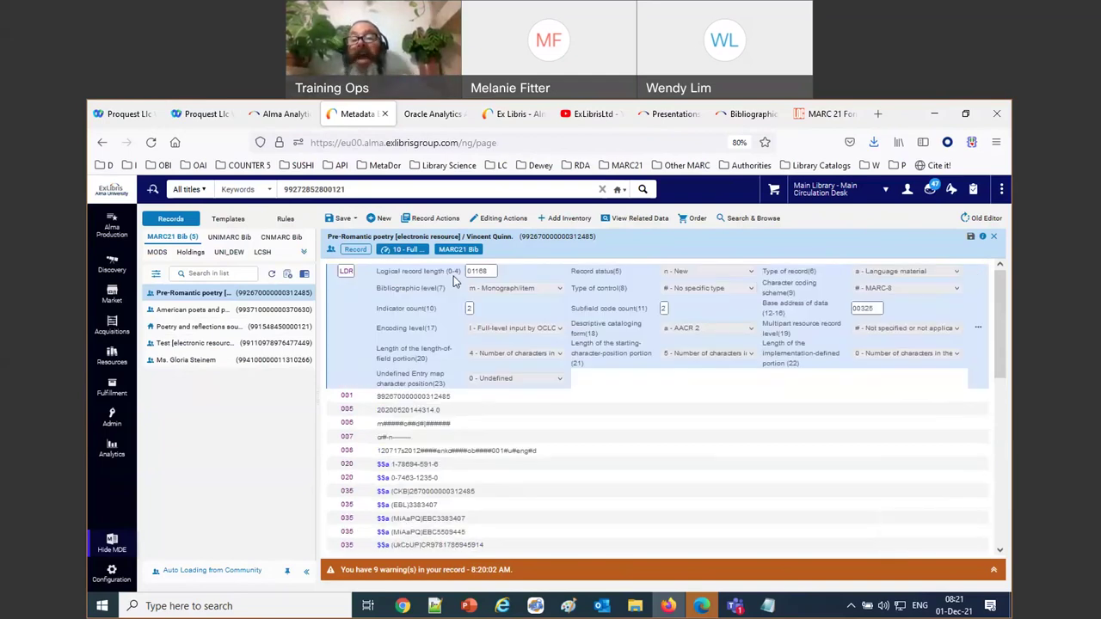
pyautogui.moveTo(764, 313); pyautogui.dragTo(786, 315)
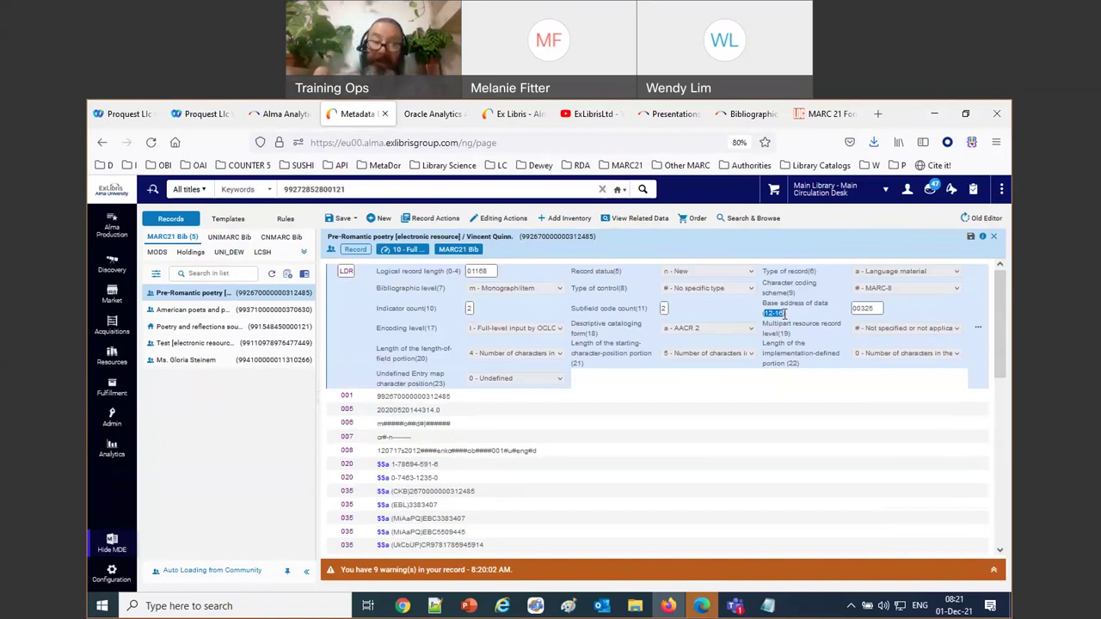
pyautogui.click(453, 272)
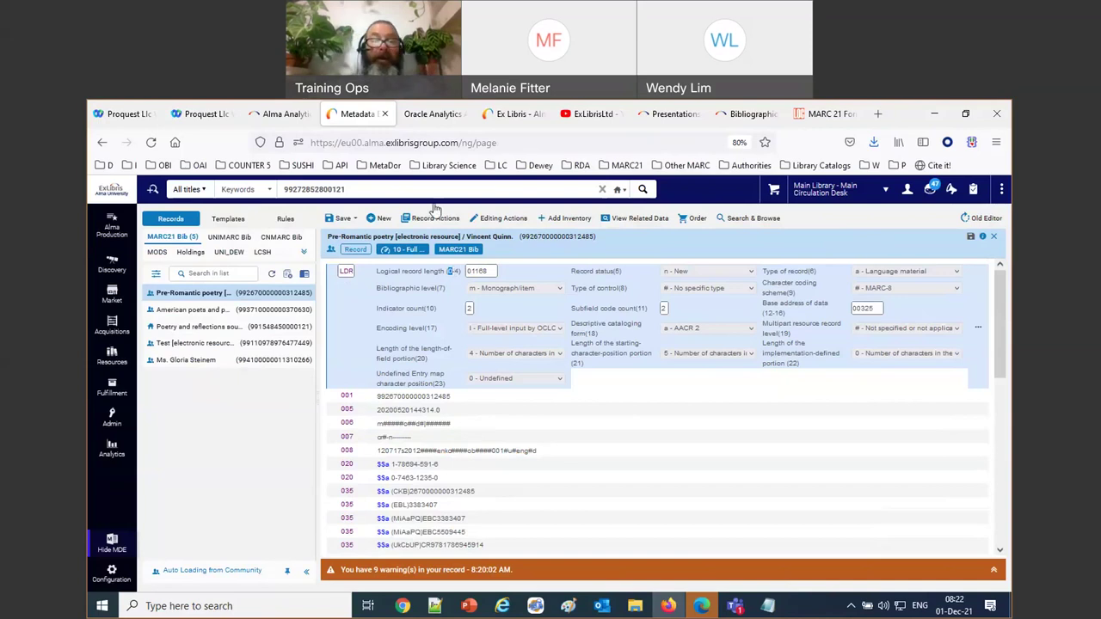
# Step: Search the analysis's subject areas for LDR, add the BIB LDR MARC column, and return to the analysis criteria
pyautogui.click(411, 116)
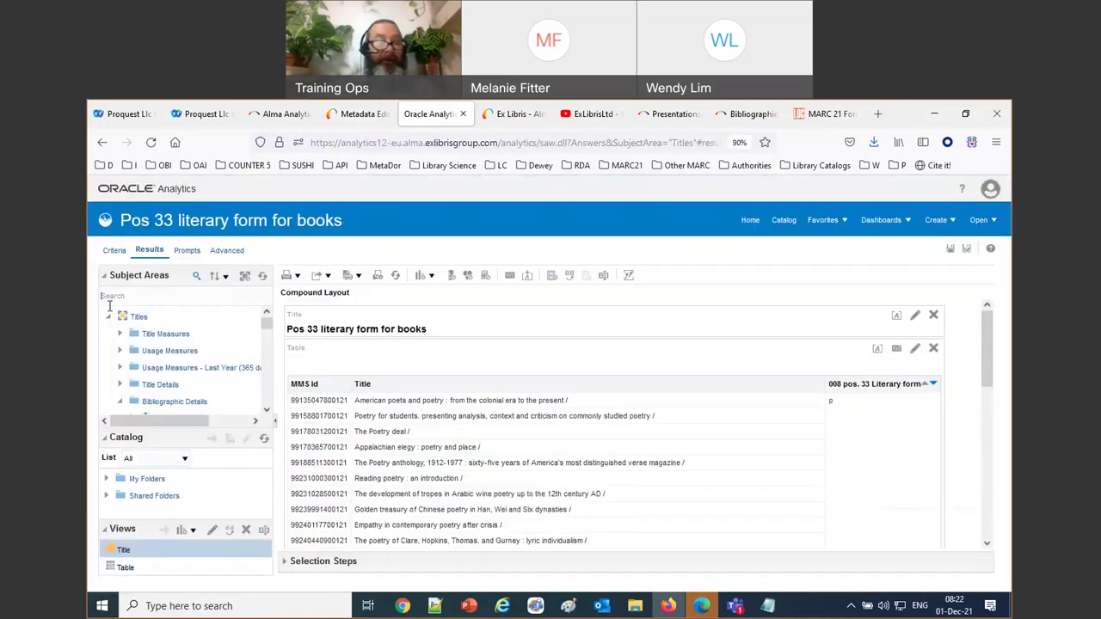
pyautogui.click(107, 298)
pyautogui.write('LDR')
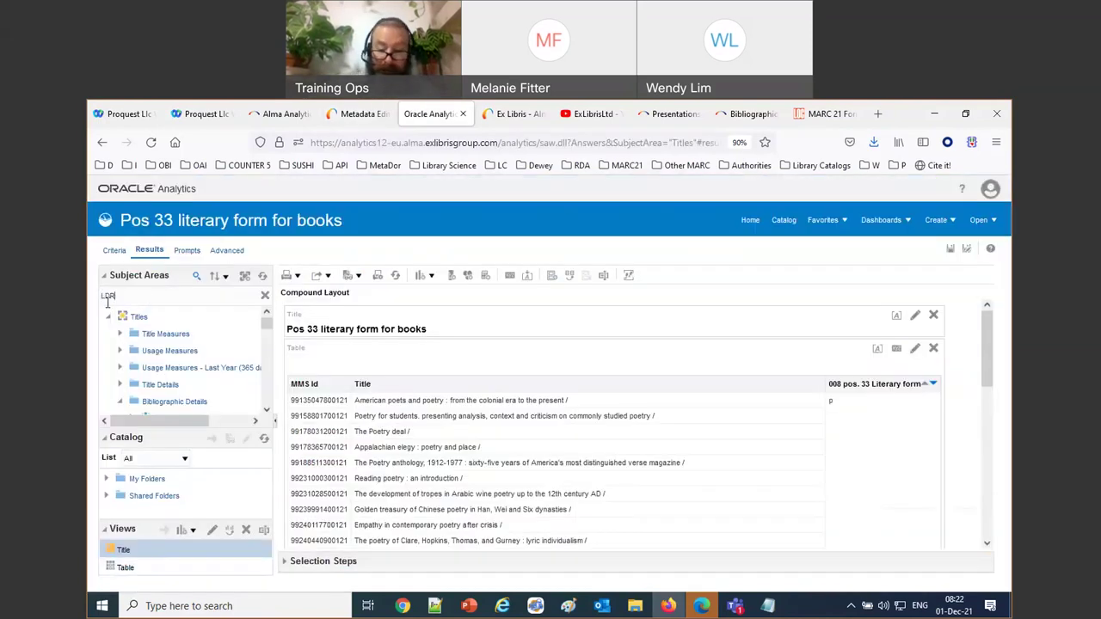
pyautogui.press('Return')
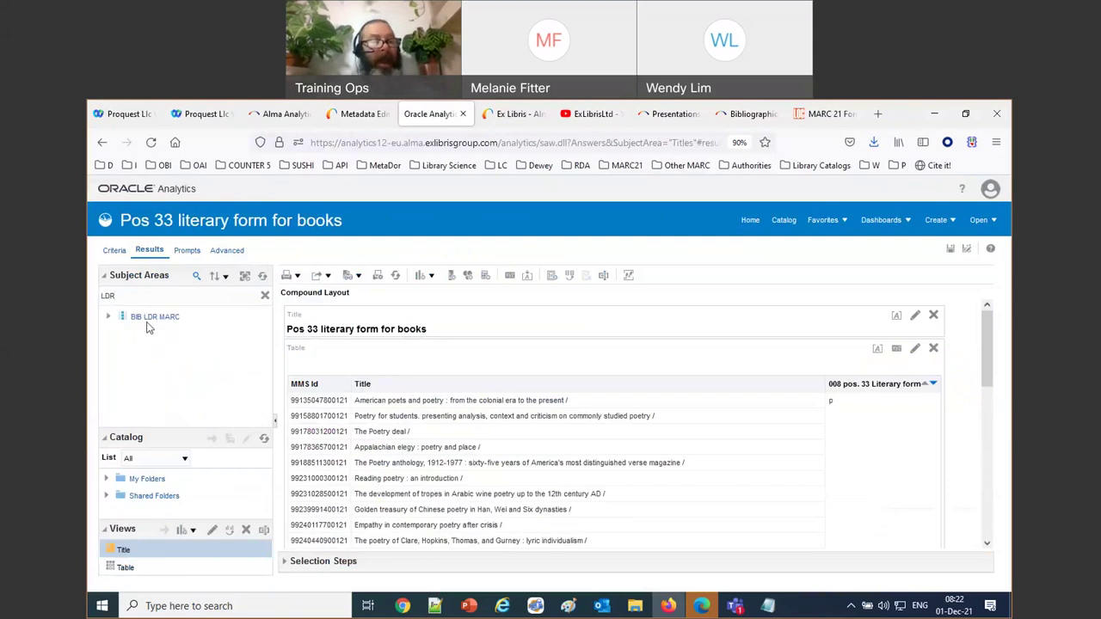
pyautogui.moveTo(146, 323); pyautogui.dragTo(929, 444)
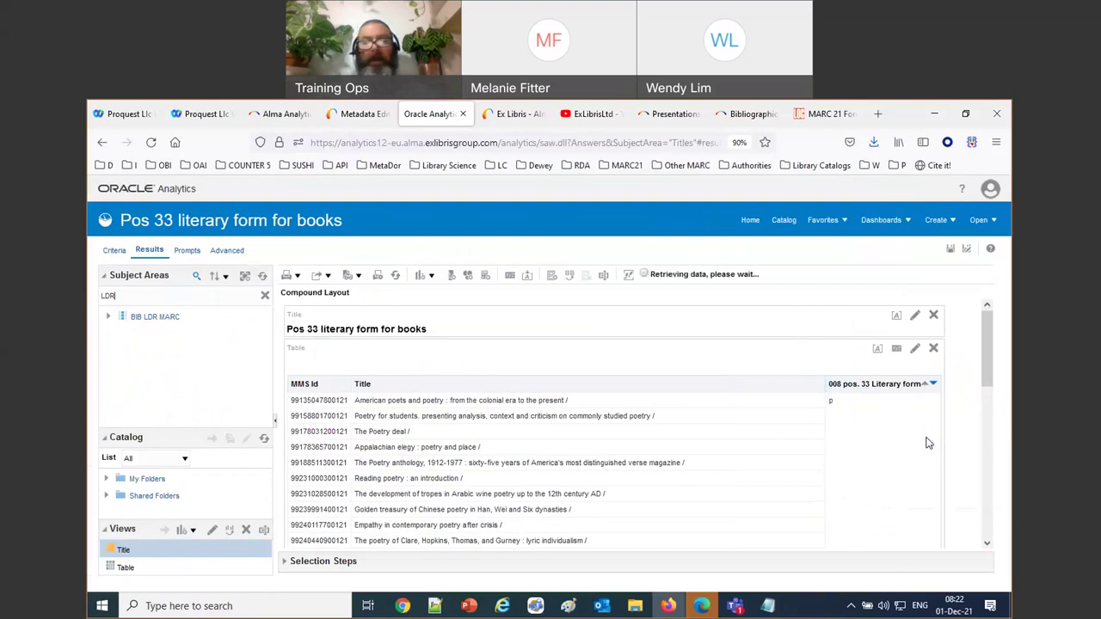
pyautogui.click(114, 252)
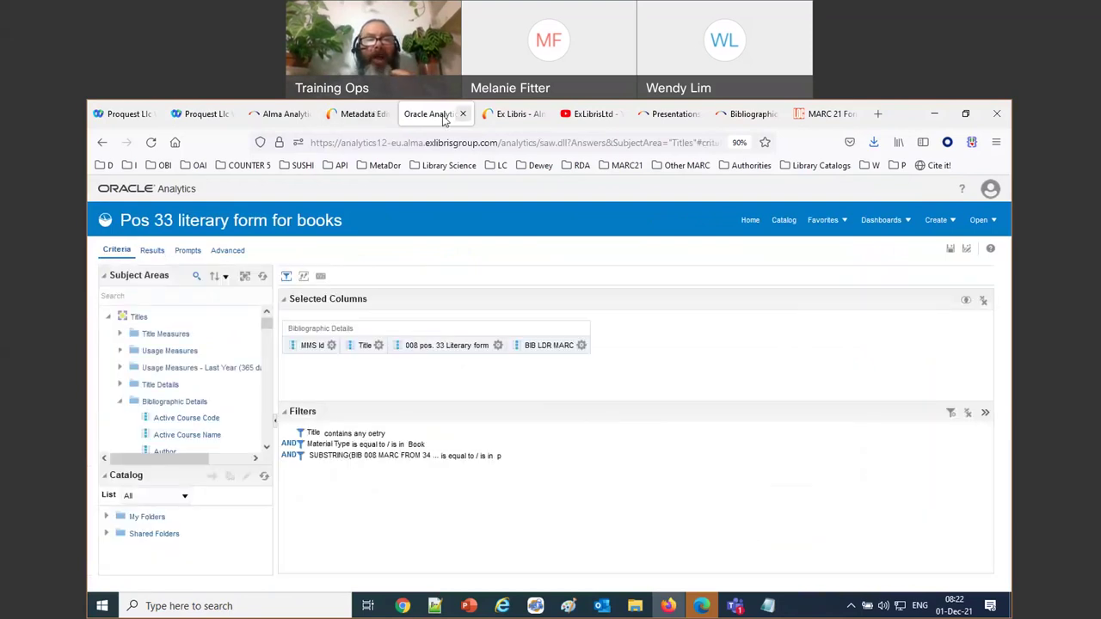
# Step: Highlight the Base address of data label in the "Pre-Romantic poetry" record's LDR field in Alma, and return to the analysis
pyautogui.click(357, 113)
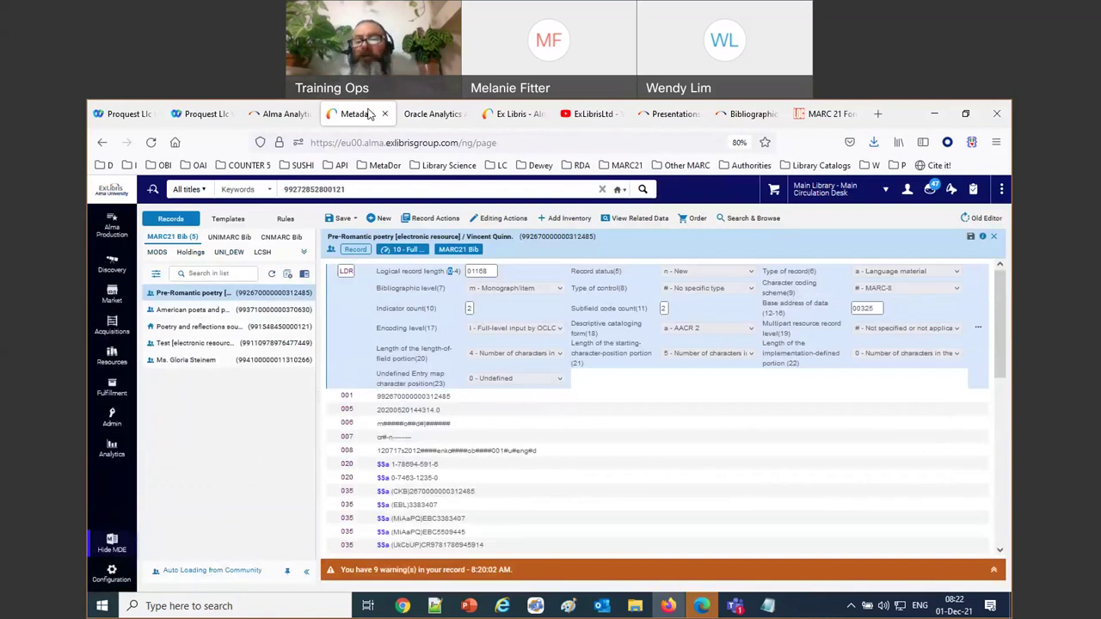
pyautogui.moveTo(762, 304); pyautogui.dragTo(829, 305)
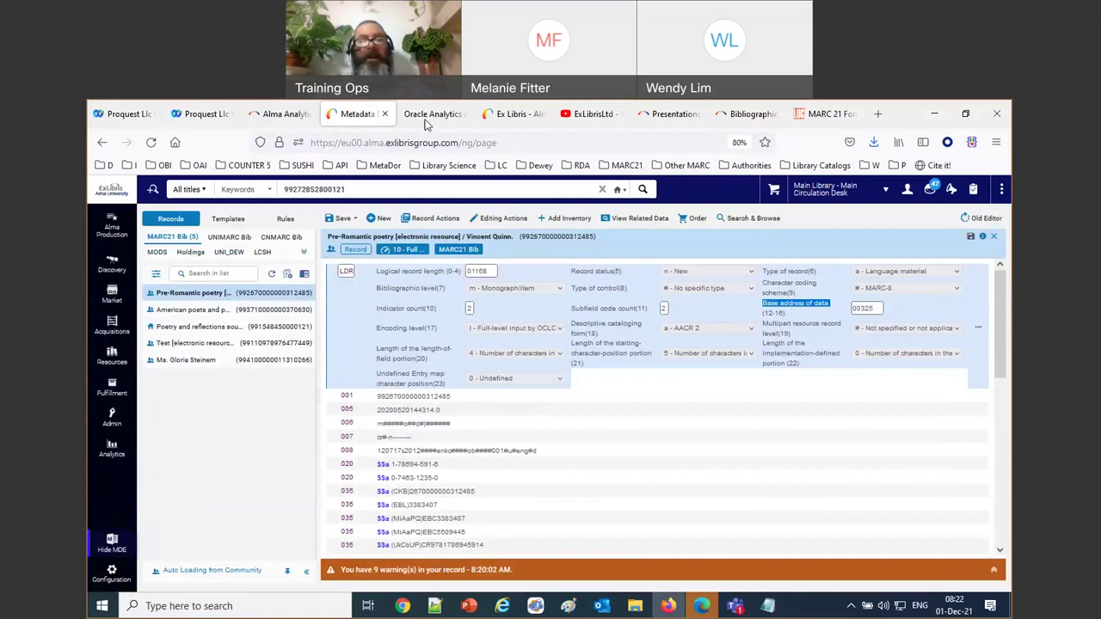
pyautogui.click(440, 118)
# Step: Open the formula of the BIB LDR MARC column and wrap the column in the Substring function
pyautogui.click(581, 345)
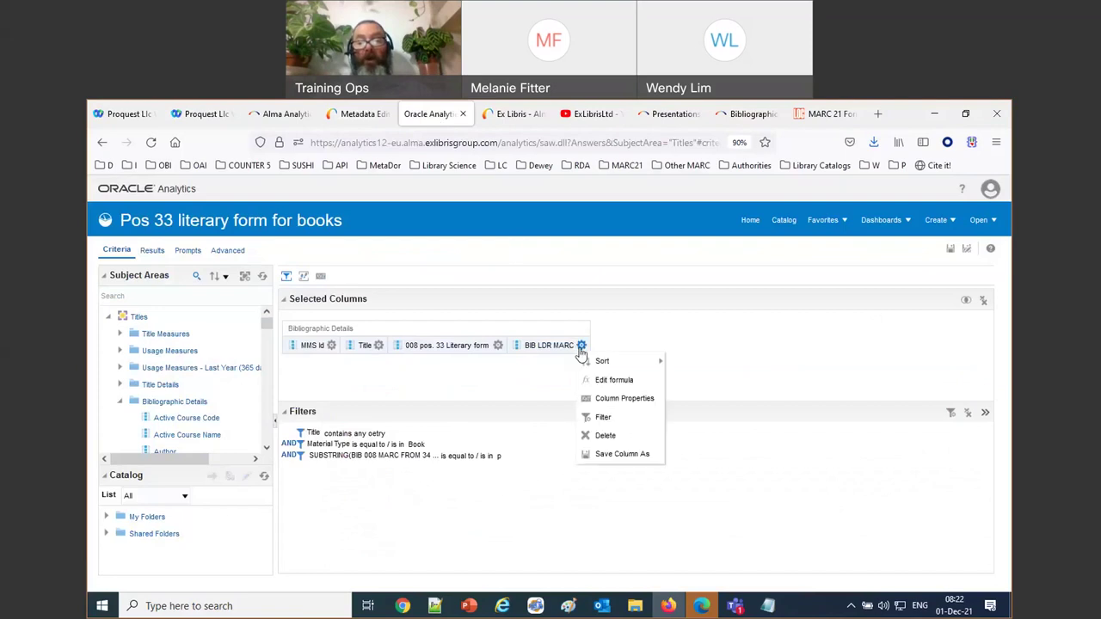
pyautogui.click(614, 381)
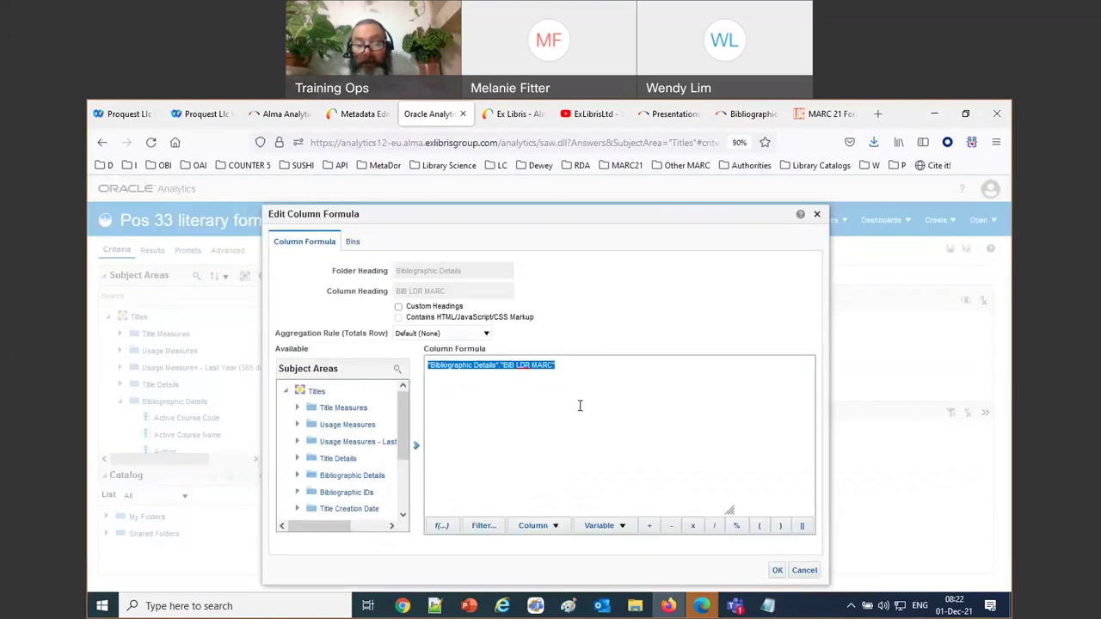
pyautogui.click(441, 527)
pyautogui.click(448, 328)
pyautogui.scroll(-3, 553, 346)
pyautogui.scroll(-5, 553, 347)
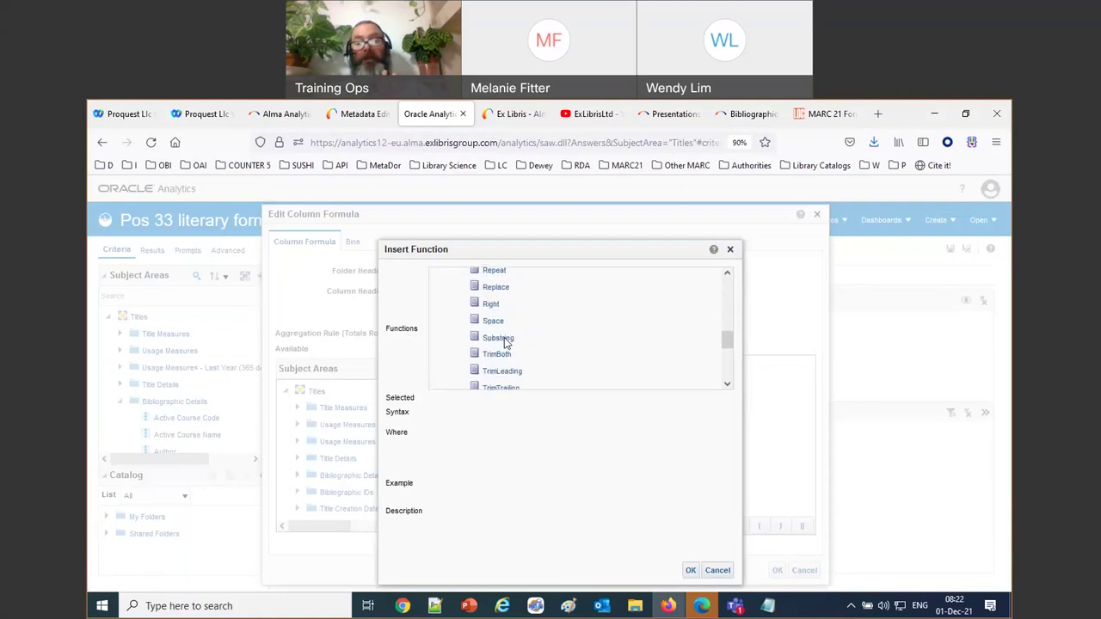
pyautogui.doubleClick(499, 338)
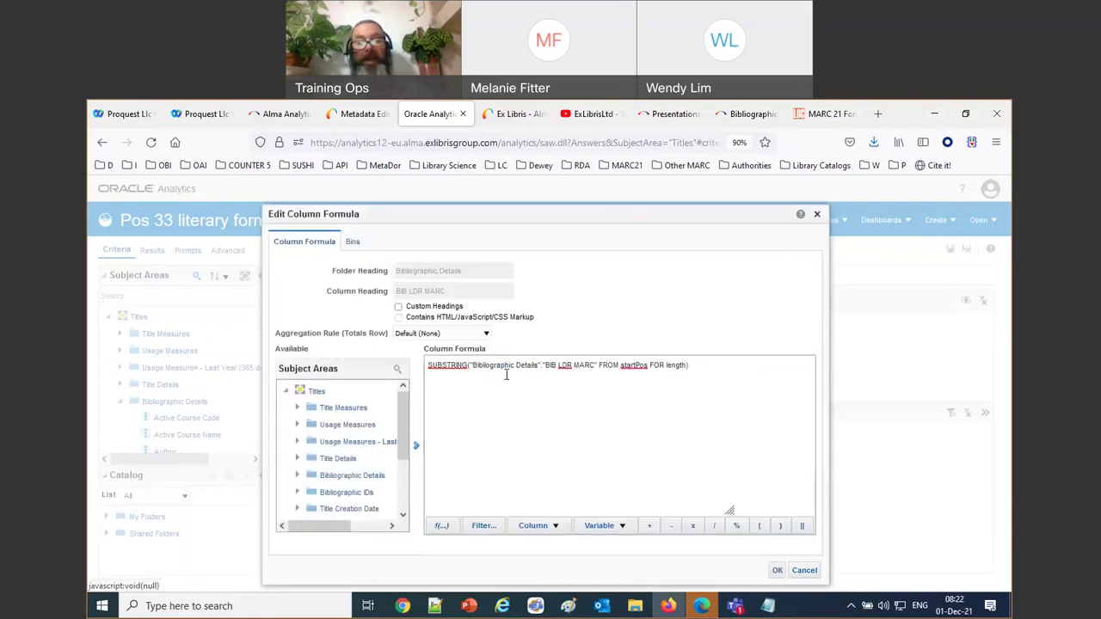
# Step: Set the SUBSTRING start position to 13 and its length to 5, checking the 12-16 range in the Alma record's LDR field
pyautogui.doubleClick(633, 366)
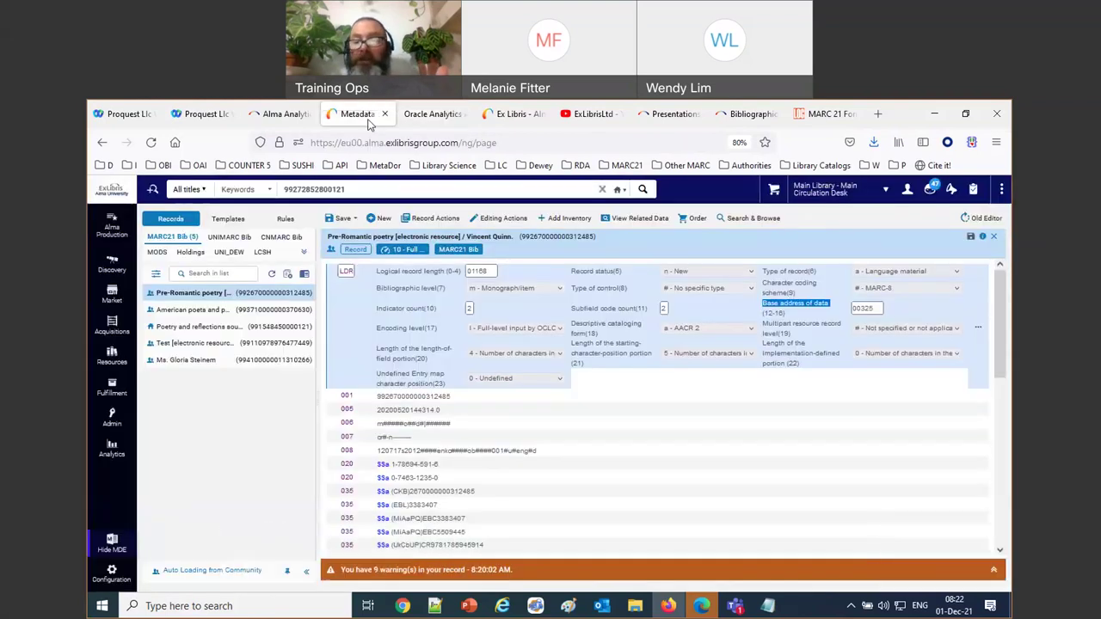
pyautogui.click(357, 113)
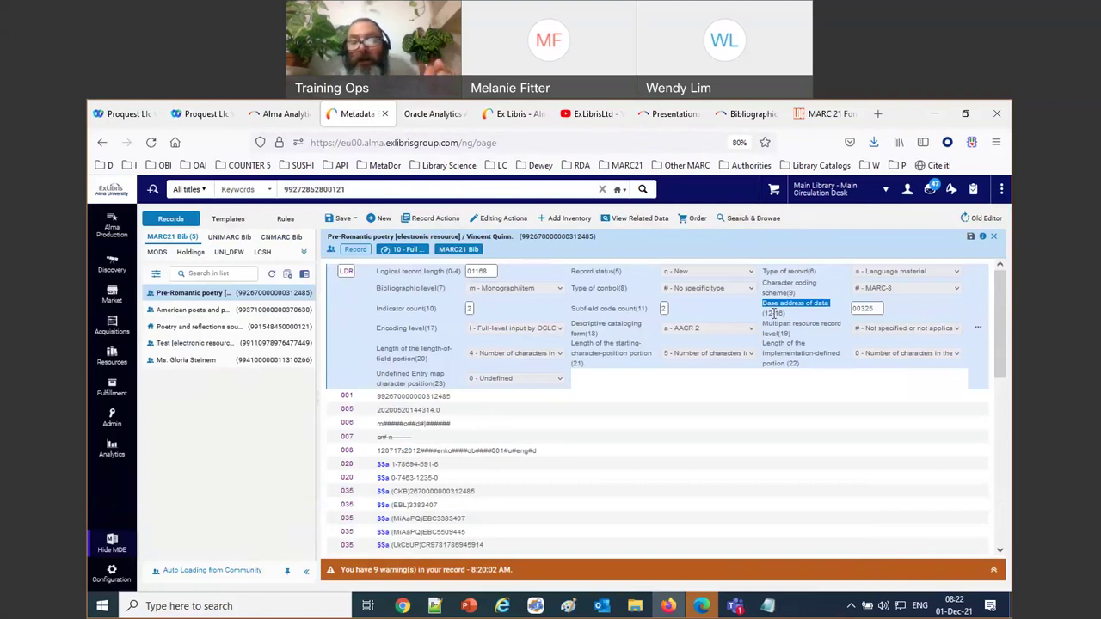
pyautogui.click(427, 115)
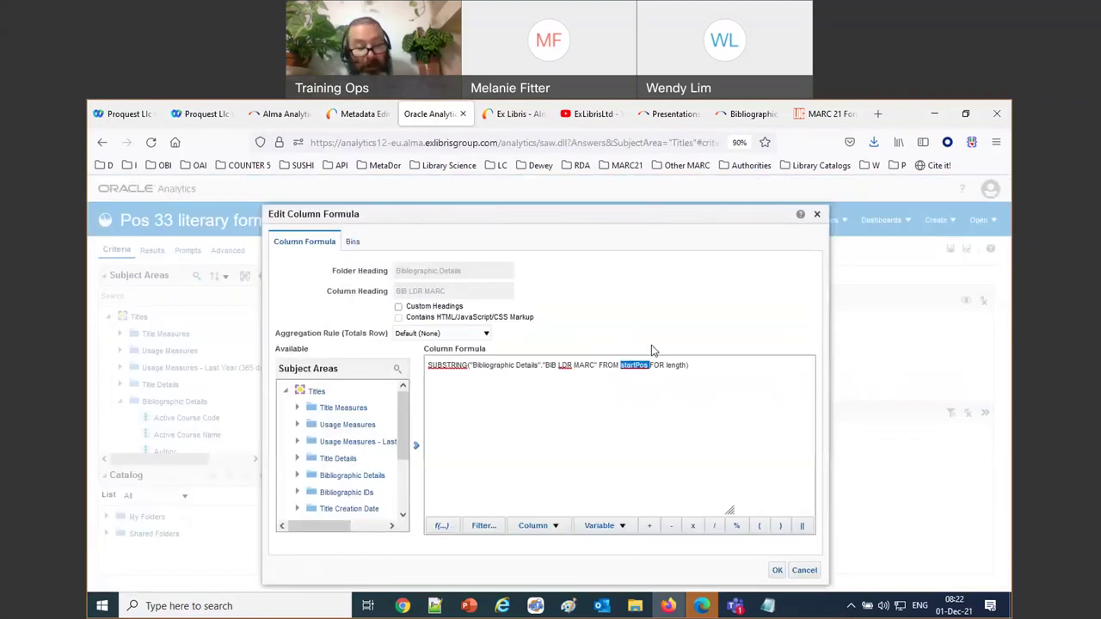
pyautogui.write('13')
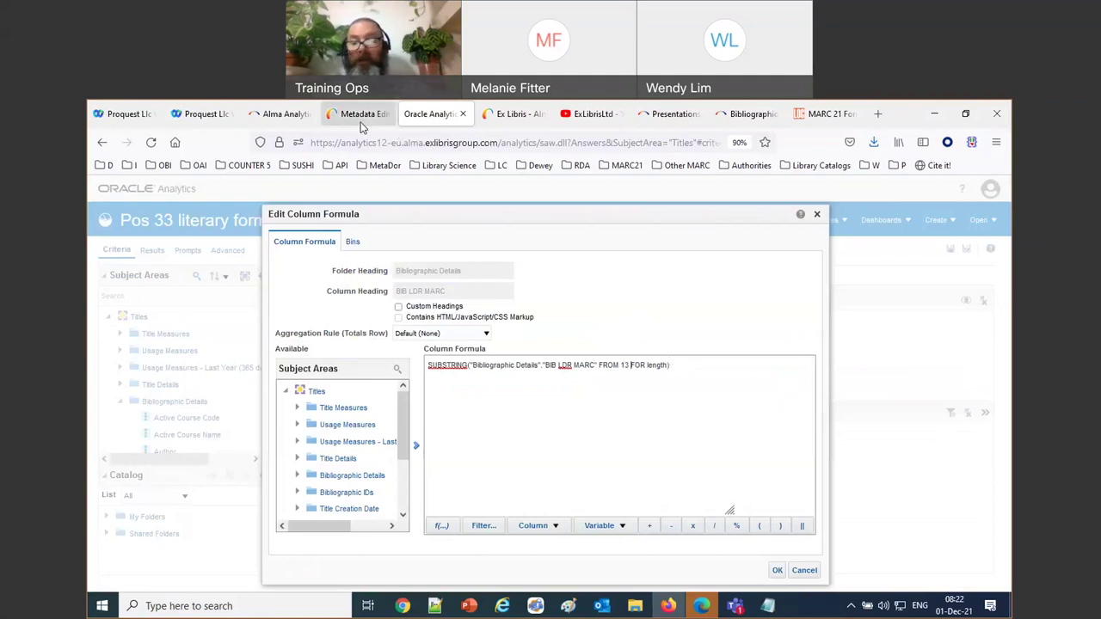
pyautogui.click(361, 120)
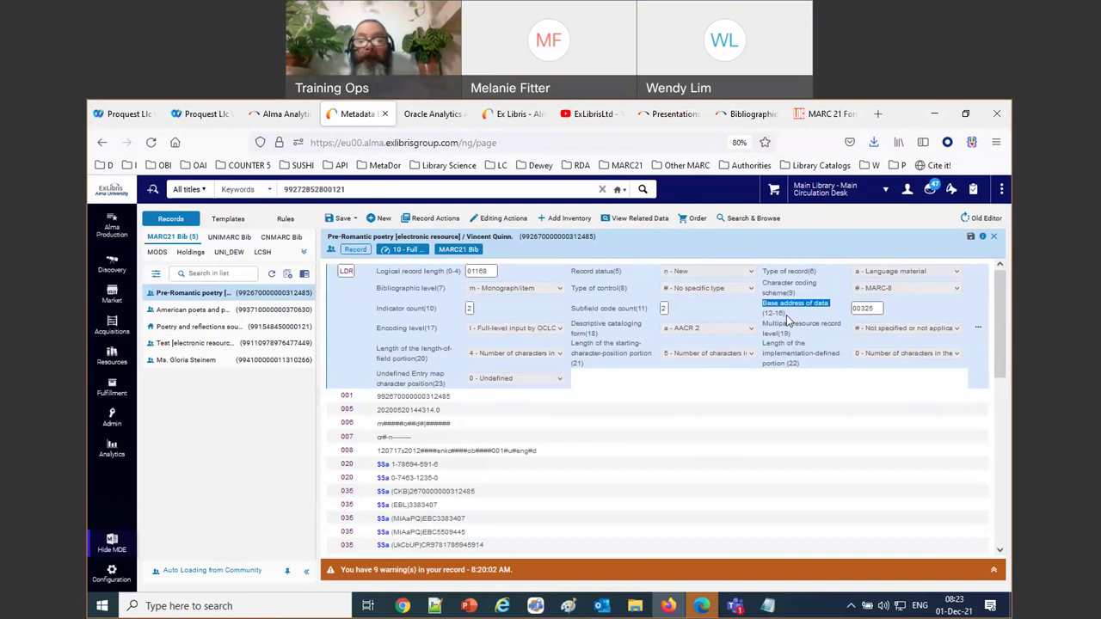
pyautogui.click(440, 119)
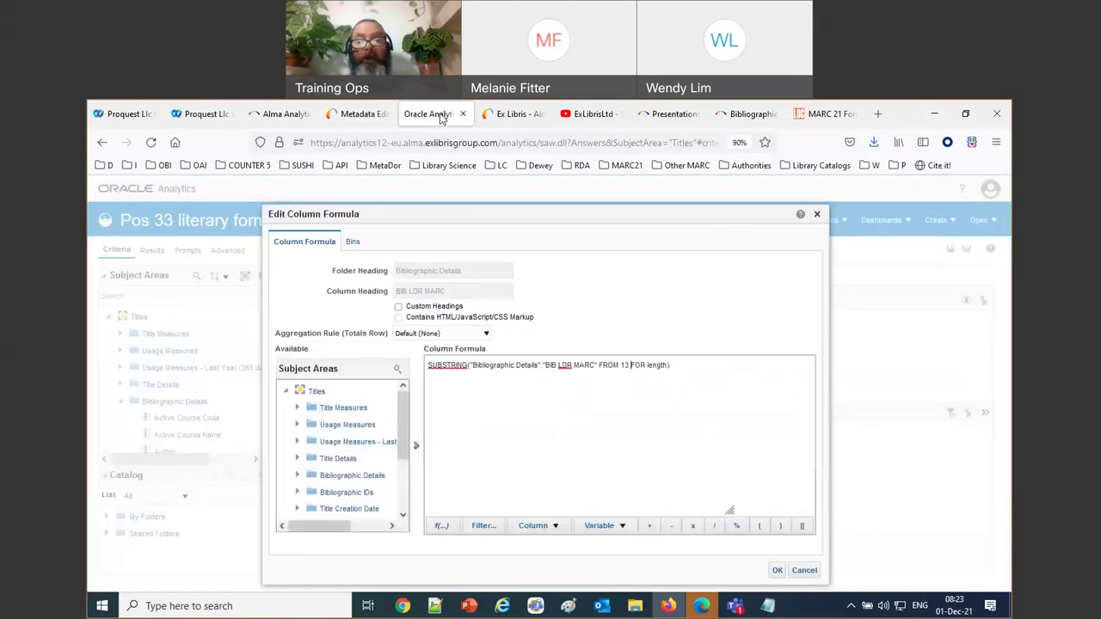
pyautogui.doubleClick(654, 366)
pyautogui.write('5')
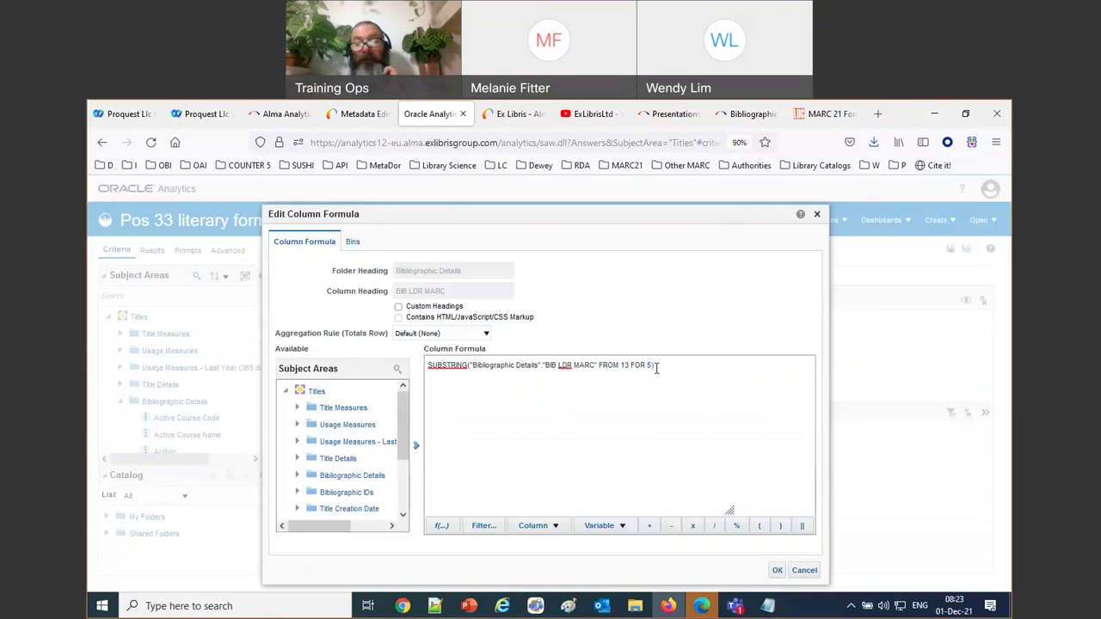
# Step: Enable custom headings for the column and replace its heading with LDR 12-16
pyautogui.click(398, 306)
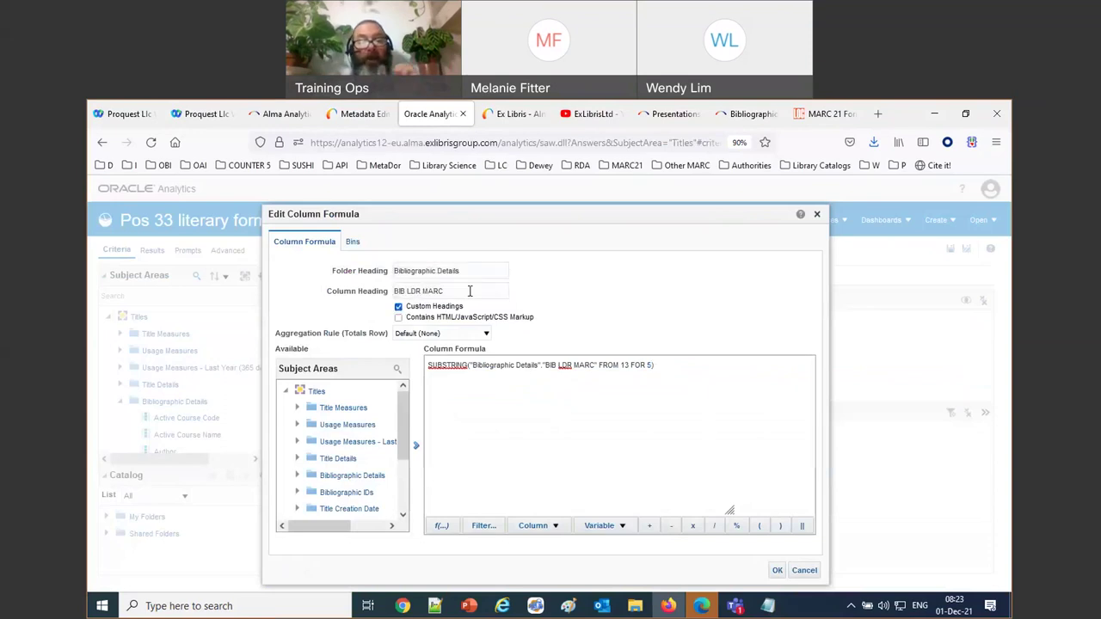
pyautogui.hotkey('ctrl', 'a')
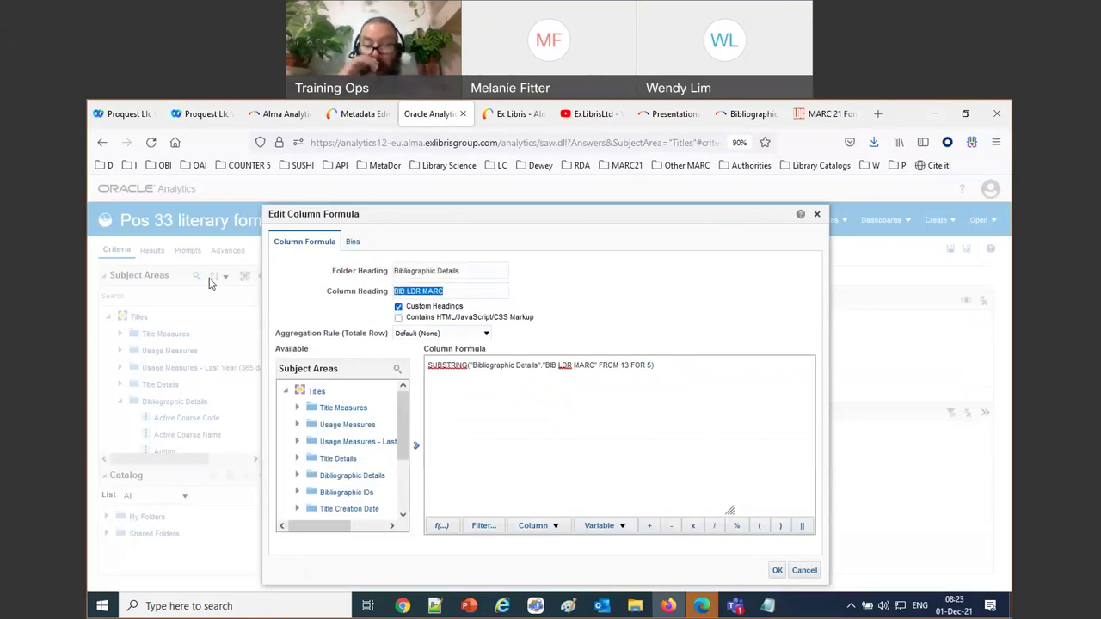
pyautogui.write('L')
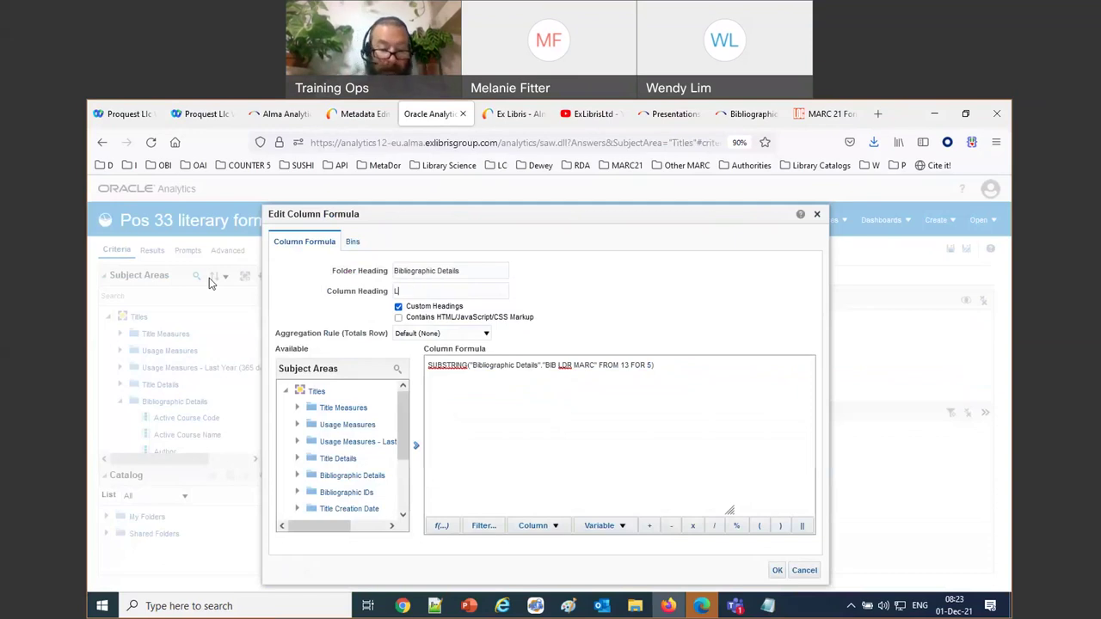
pyautogui.write('DR 12')
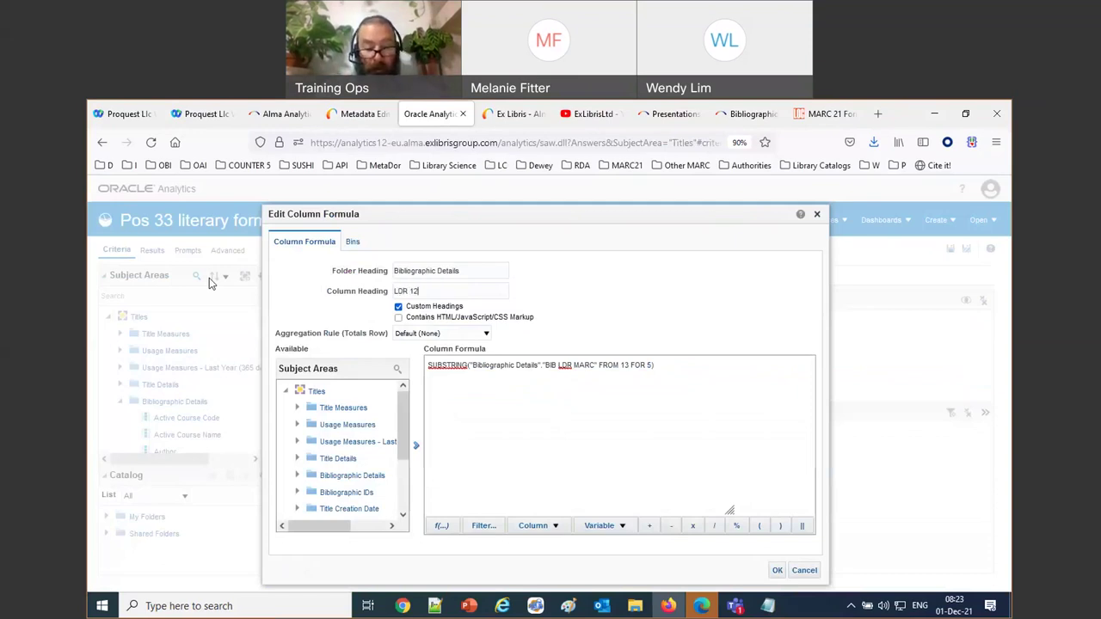
pyautogui.write('-16')
pyautogui.hotkey('ctrl', 'v')
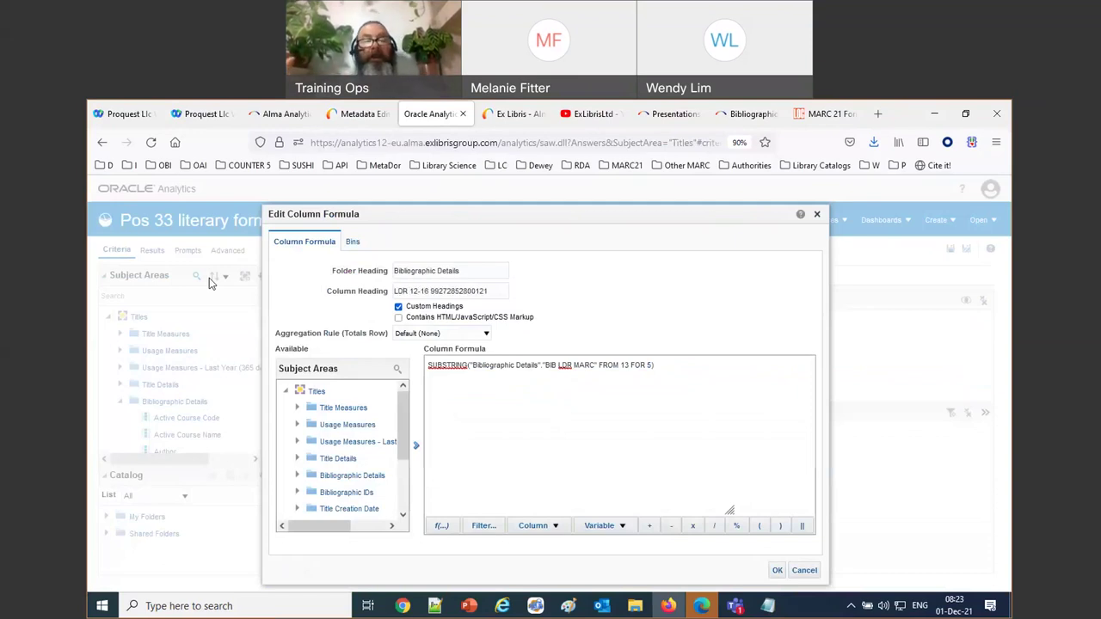
pyautogui.doubleClick(454, 293)
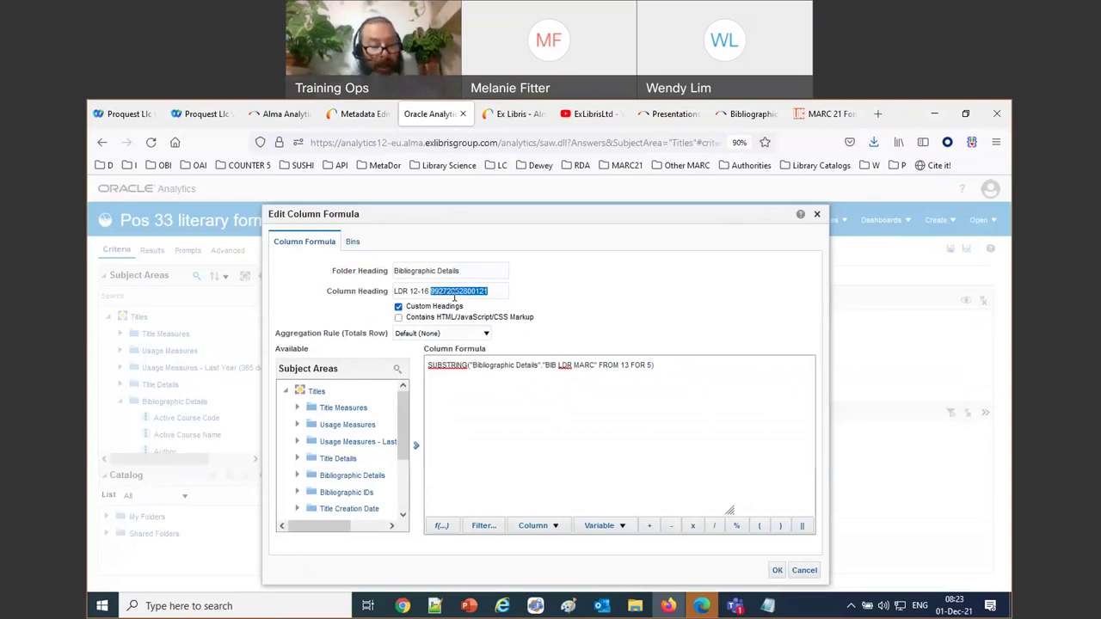
pyautogui.hotkey('ctrl', '`')
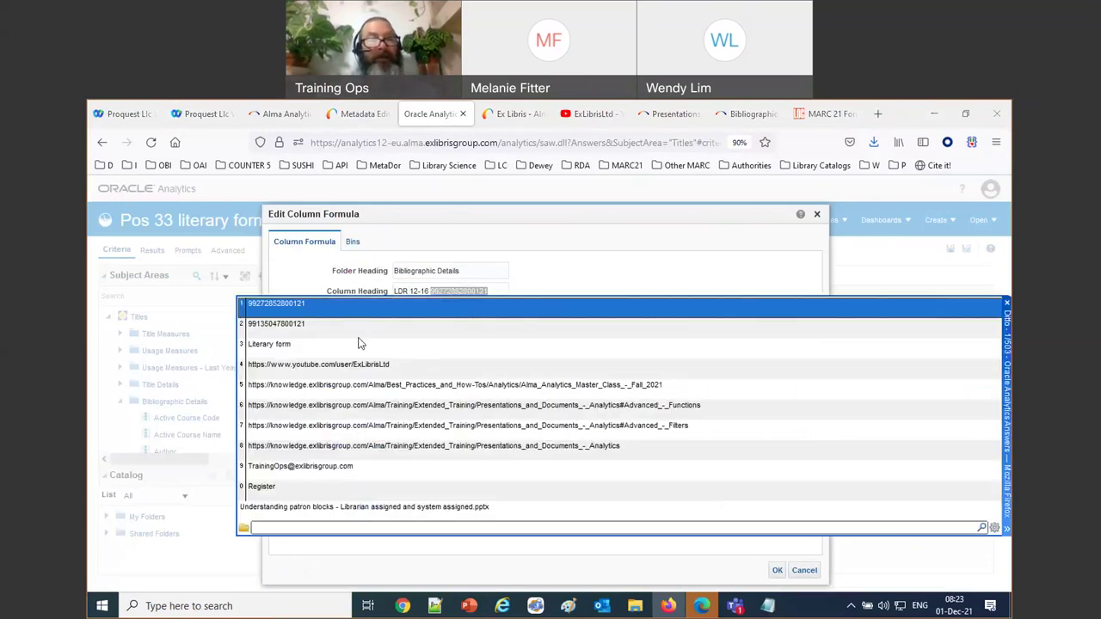
pyautogui.press('Escape')
# Step: Copy the Base address of data label from the Alma record, append it to the LDR 12-16 column heading, and accept the formula
pyautogui.click(371, 115)
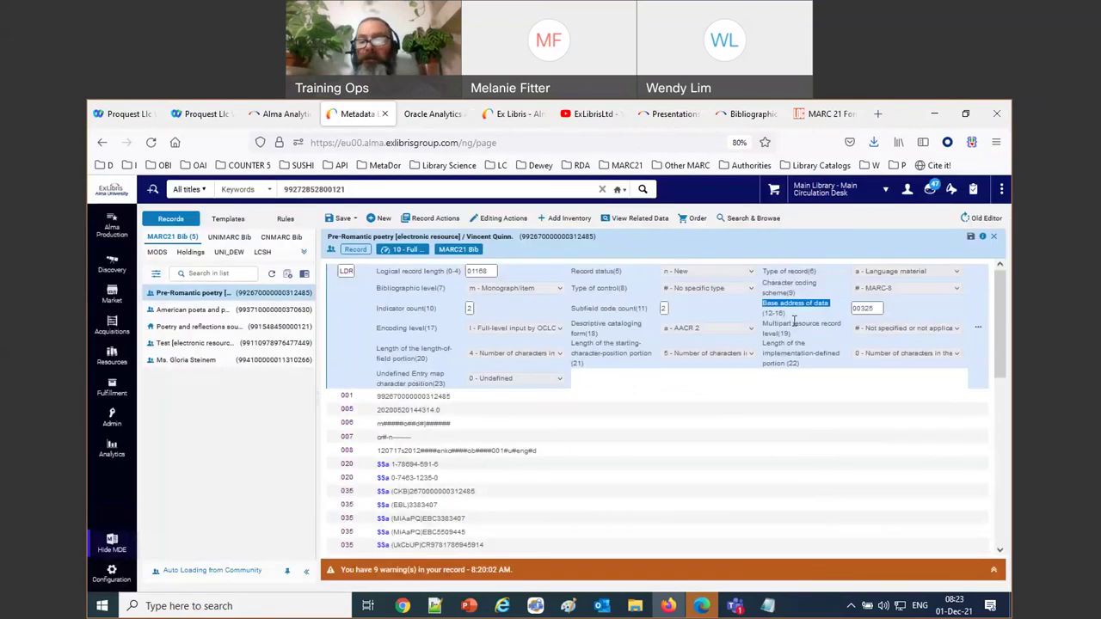
pyautogui.rightClick(795, 315)
pyautogui.click(816, 316)
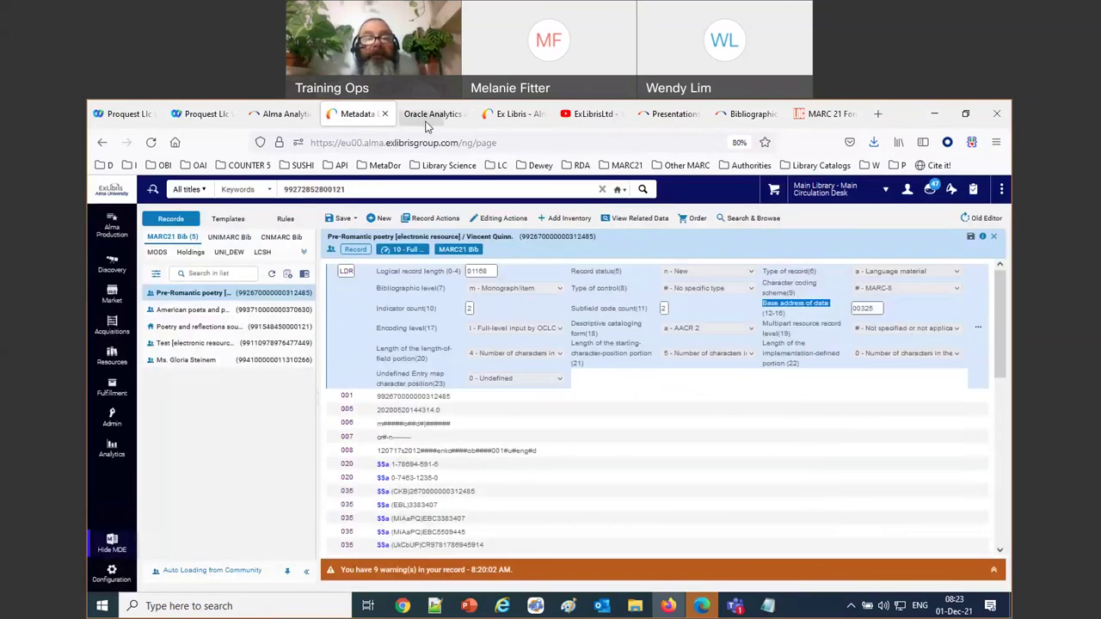
pyautogui.click(433, 114)
pyautogui.doubleClick(433, 291)
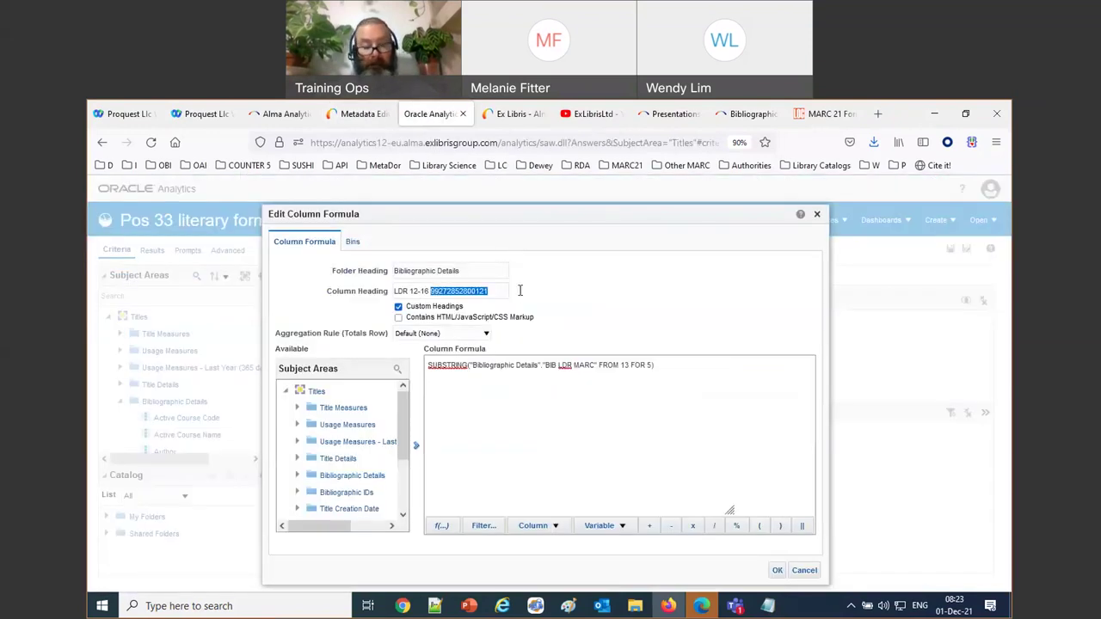
pyautogui.hotkey('ctrl', 'v')
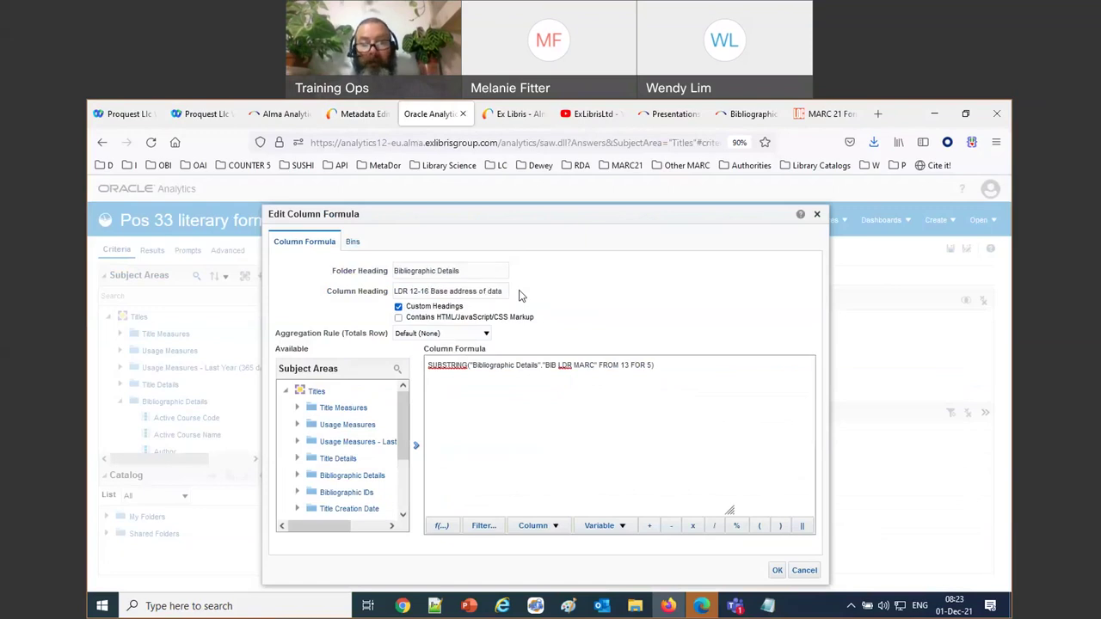
pyautogui.click(775, 570)
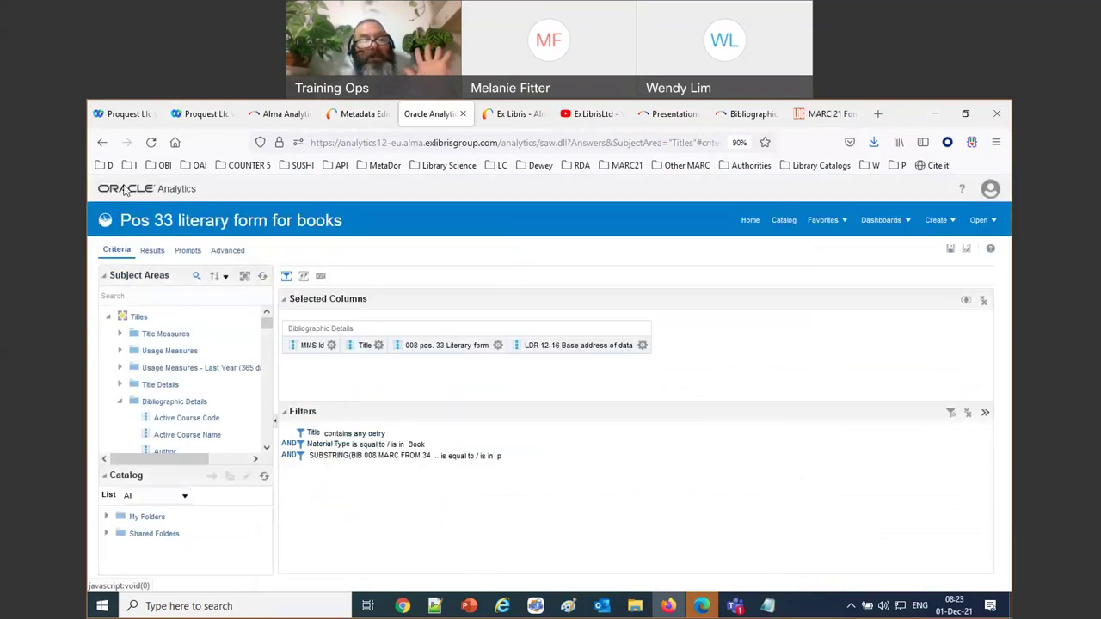
# Step: Display the analysis results and search Alma for the MMS Id of "Appalachian elegy : poetry and place", checking its LDR 12-16 value
pyautogui.click(151, 251)
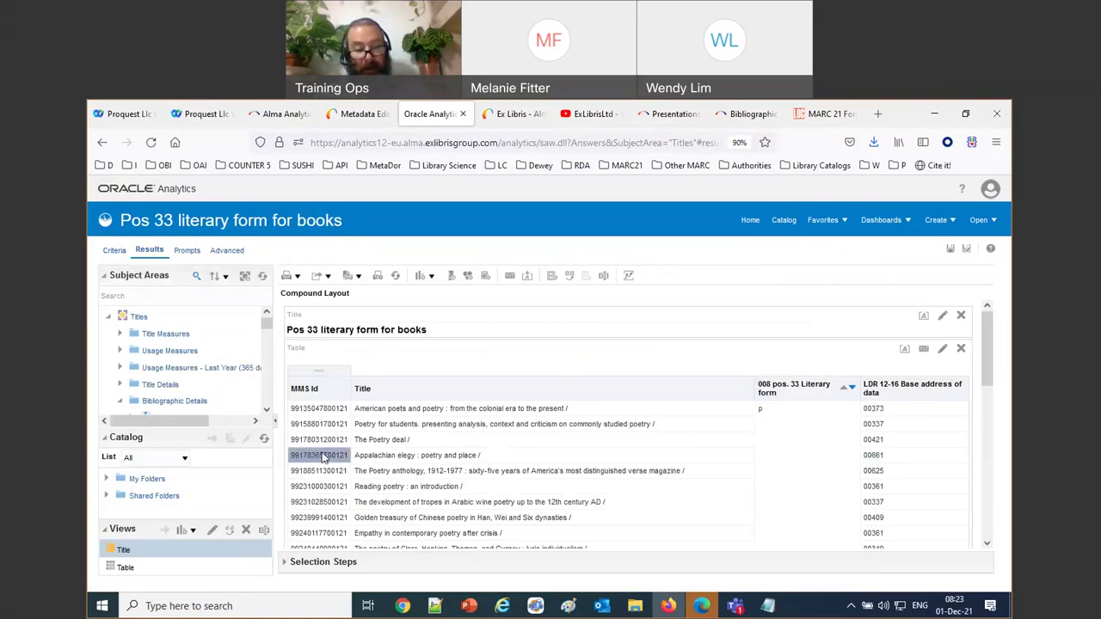
pyautogui.hotkey('ctrl', 'pageup')
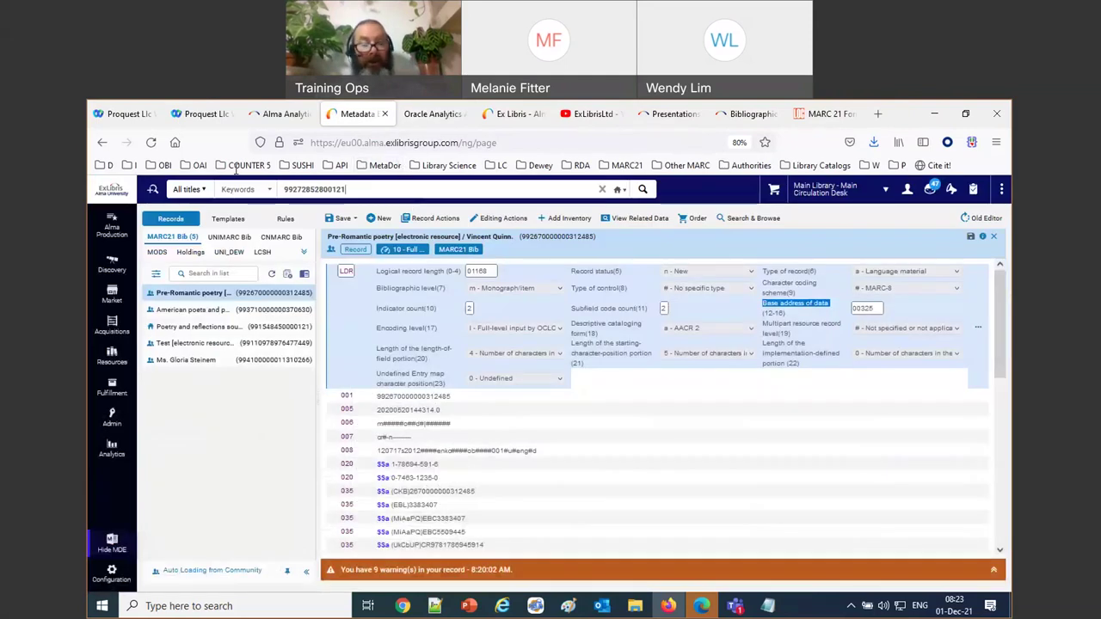
pyautogui.press('Return')
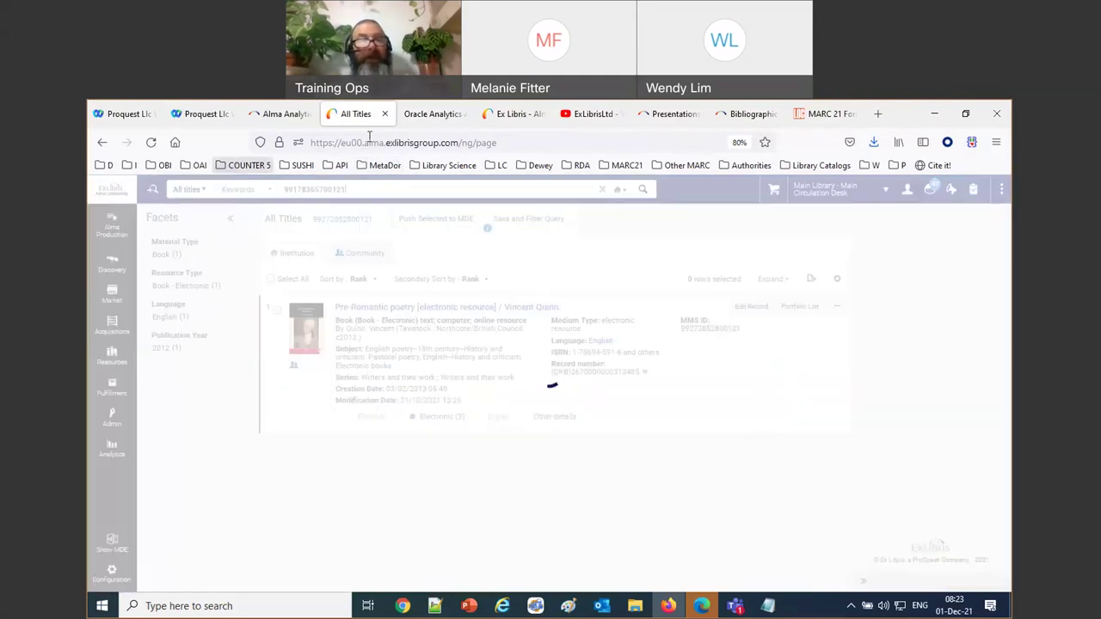
pyautogui.hotkey('ctrl', 'pagedown')
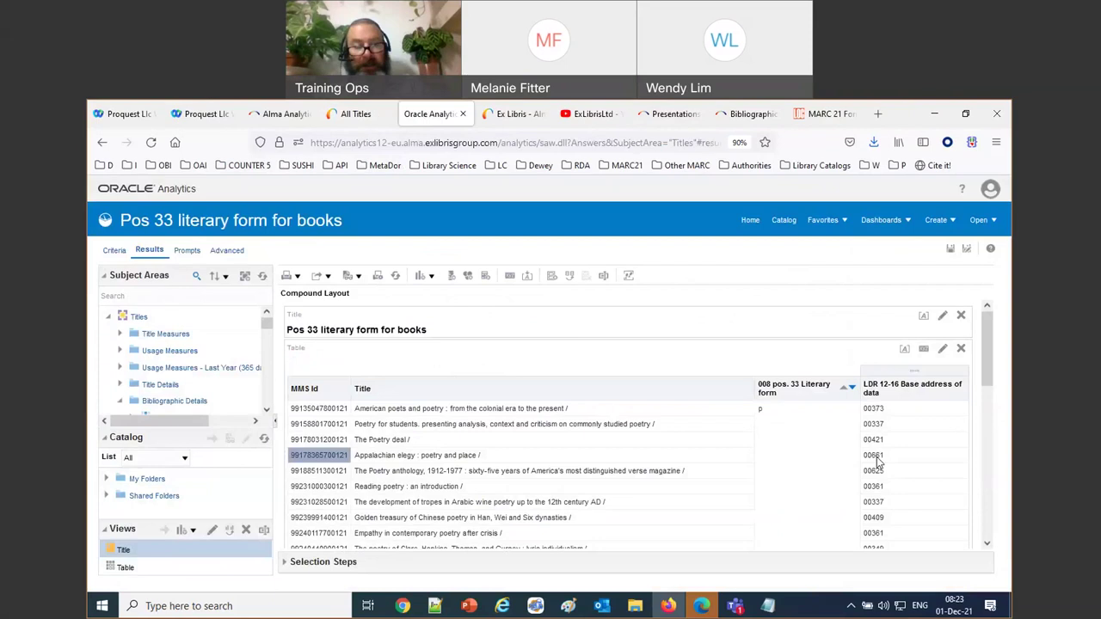
pyautogui.click(370, 119)
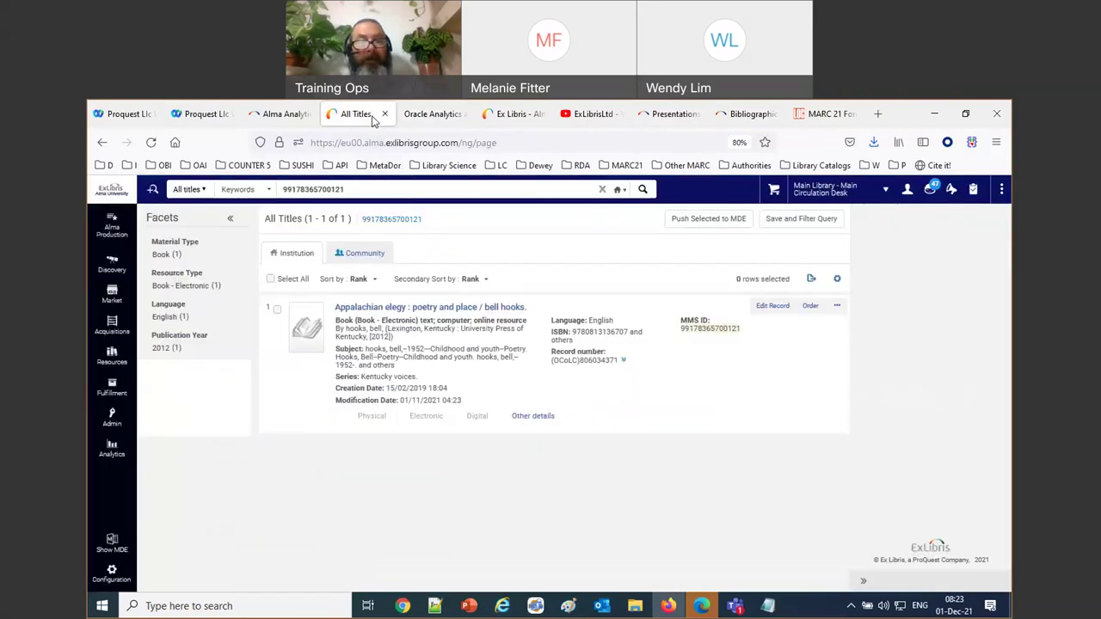
# Step: Open the "Appalachian elegy" record for editing, expand its LDR field, and highlight the Base address of data (12-16) value
pyautogui.click(776, 309)
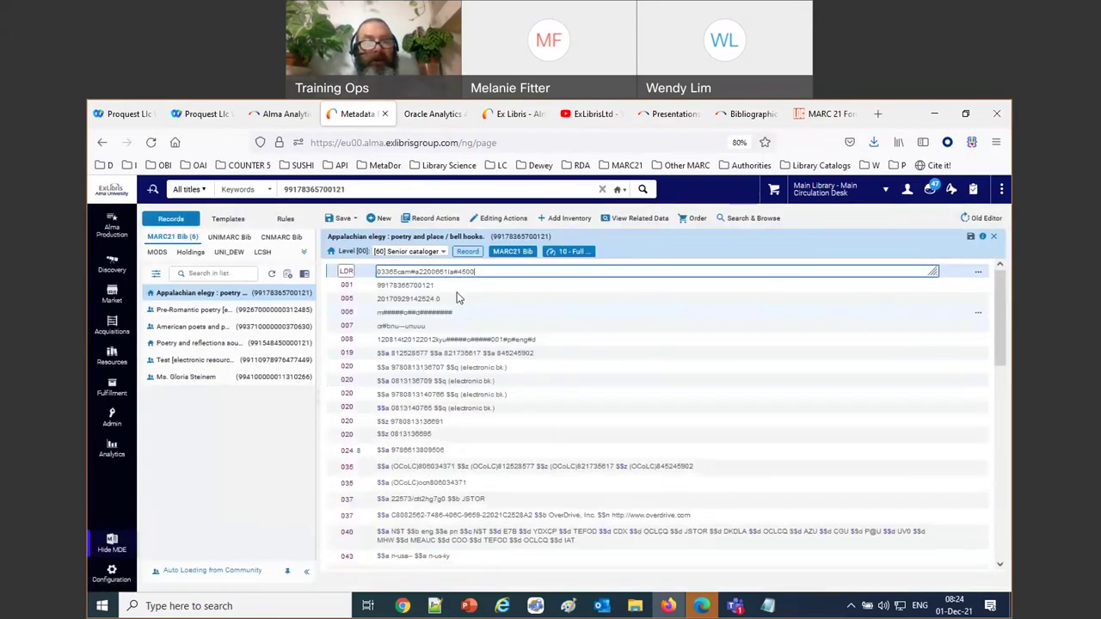
pyautogui.click(415, 272)
pyautogui.doubleClick(875, 311)
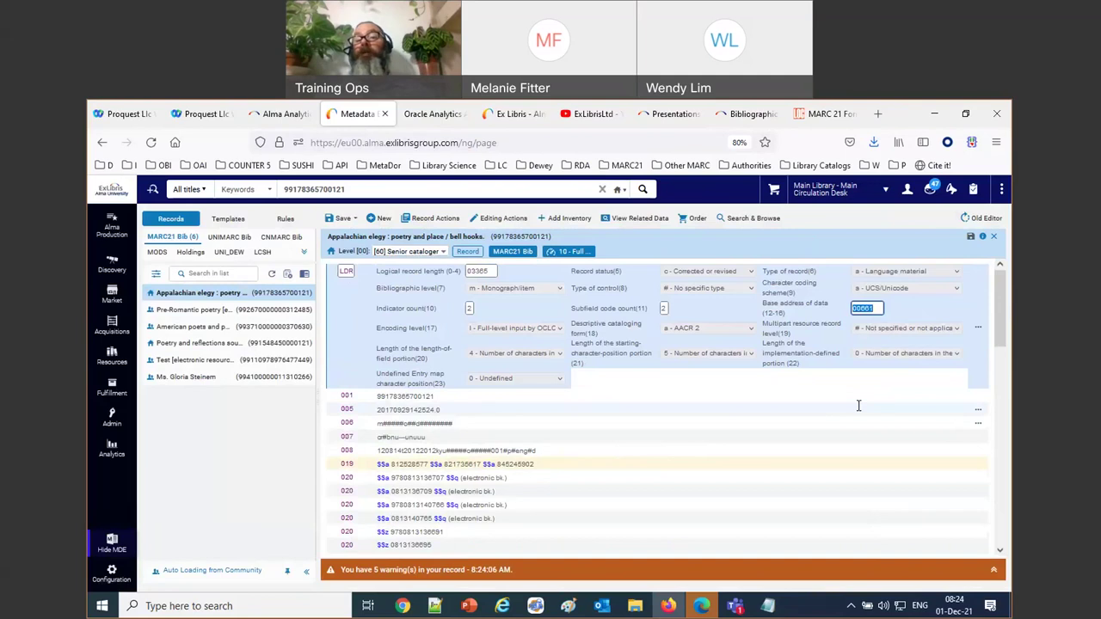
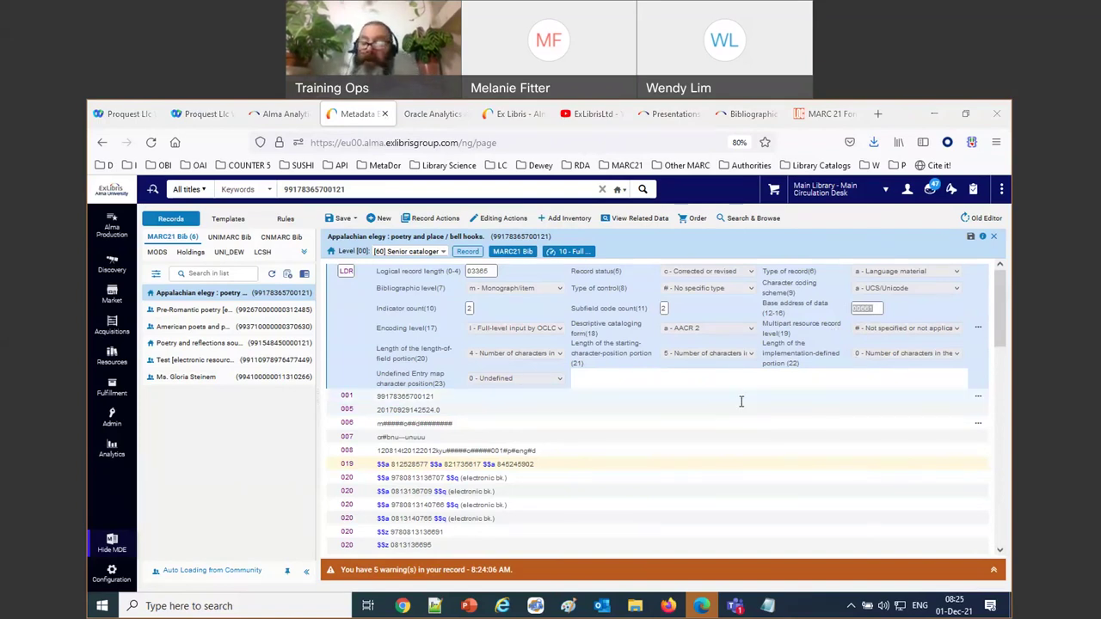
# Step: Run an advanced search of physical titles where Record Format contains keywords UNIMARC
pyautogui.click(202, 191)
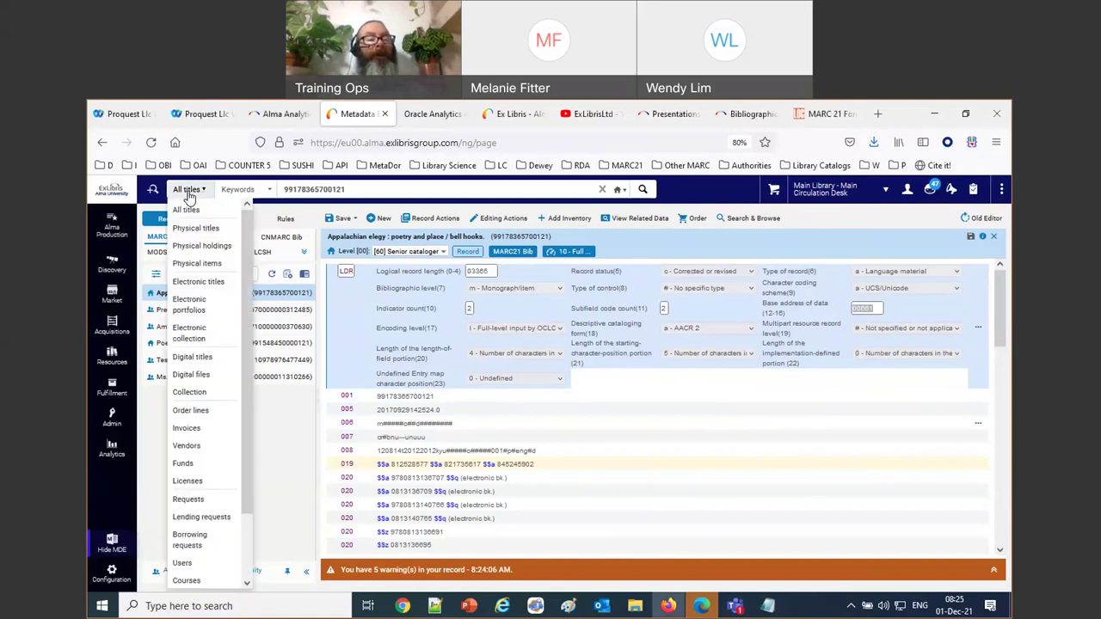
pyautogui.click(197, 229)
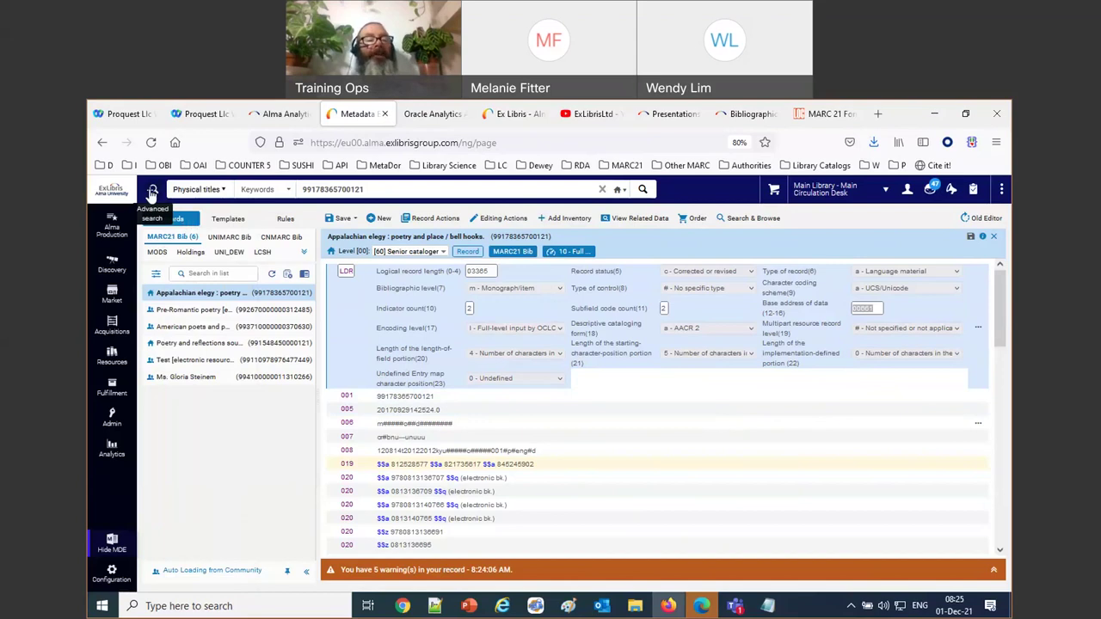
pyautogui.click(152, 193)
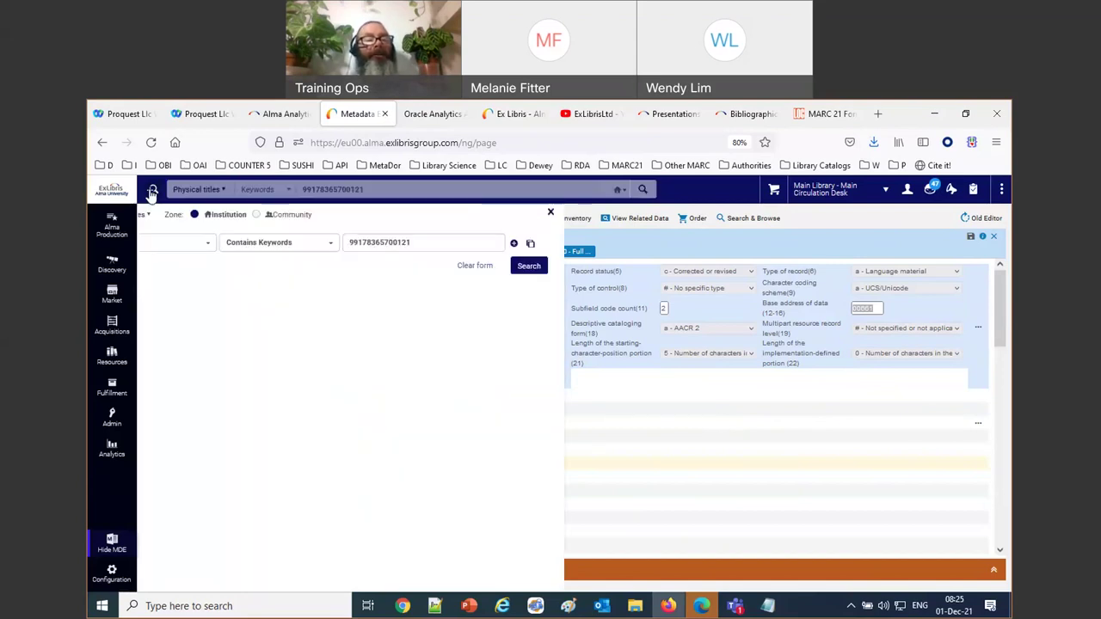
pyautogui.click(209, 242)
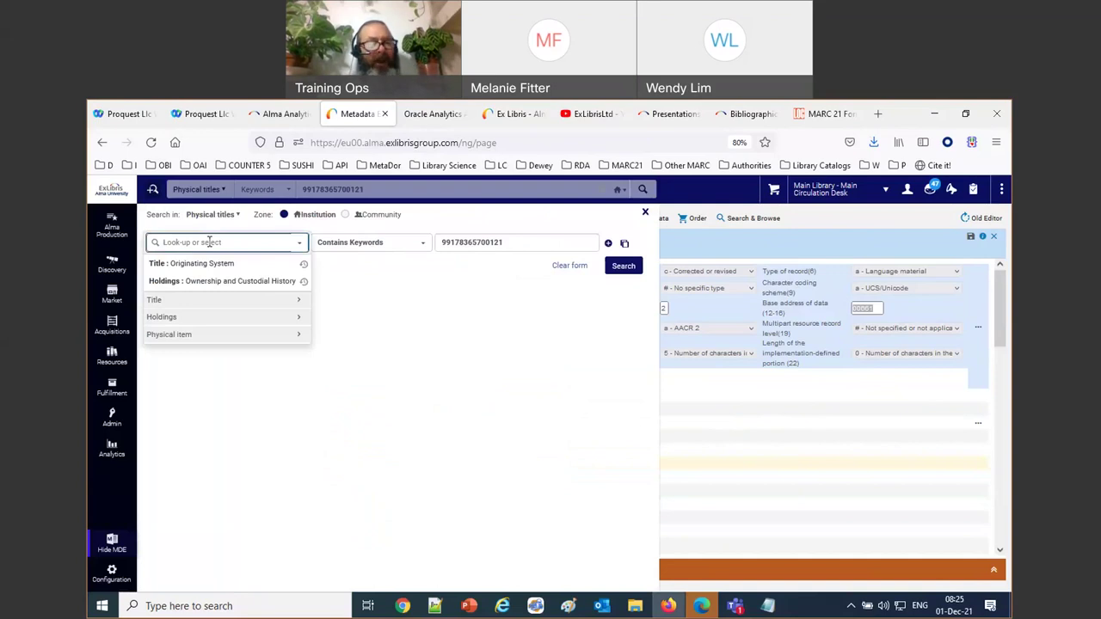
pyautogui.write('form')
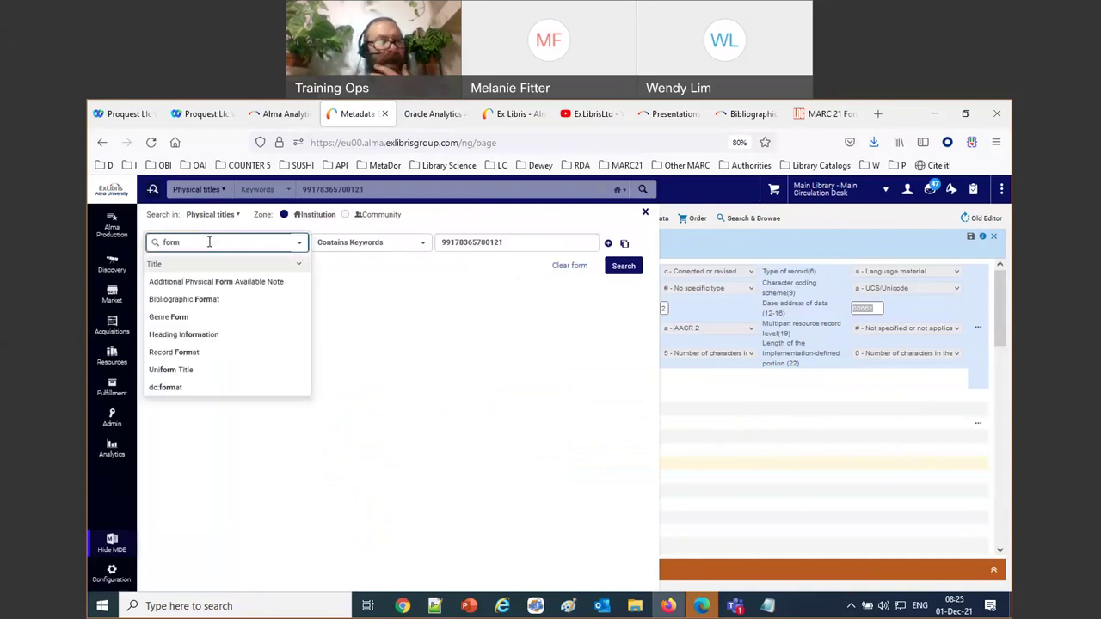
pyautogui.click(183, 354)
pyautogui.click(496, 241)
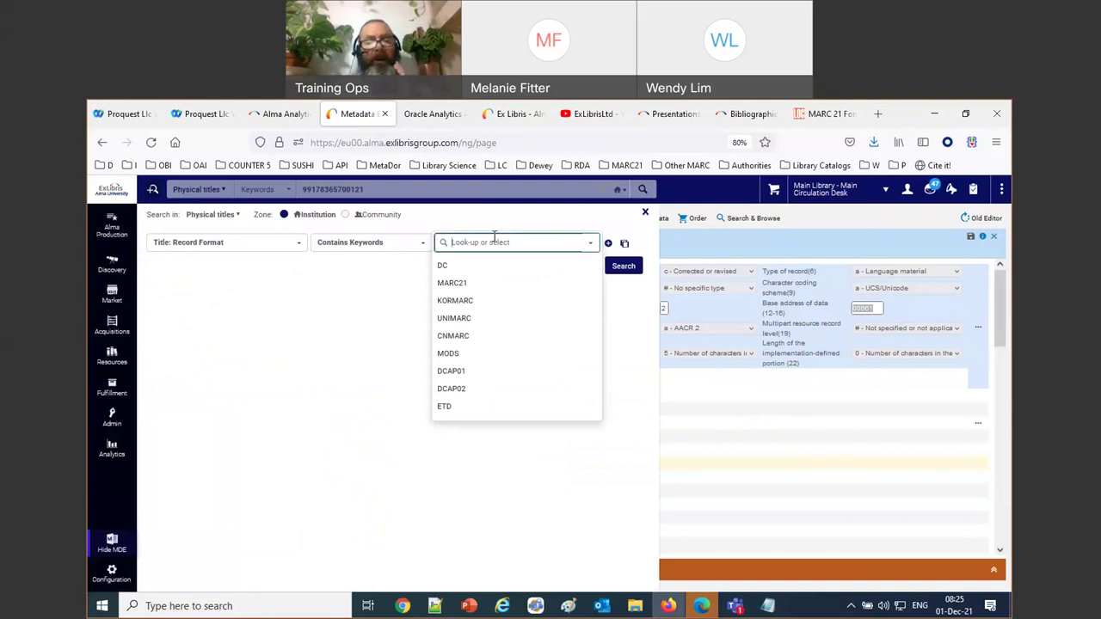
pyautogui.click(471, 318)
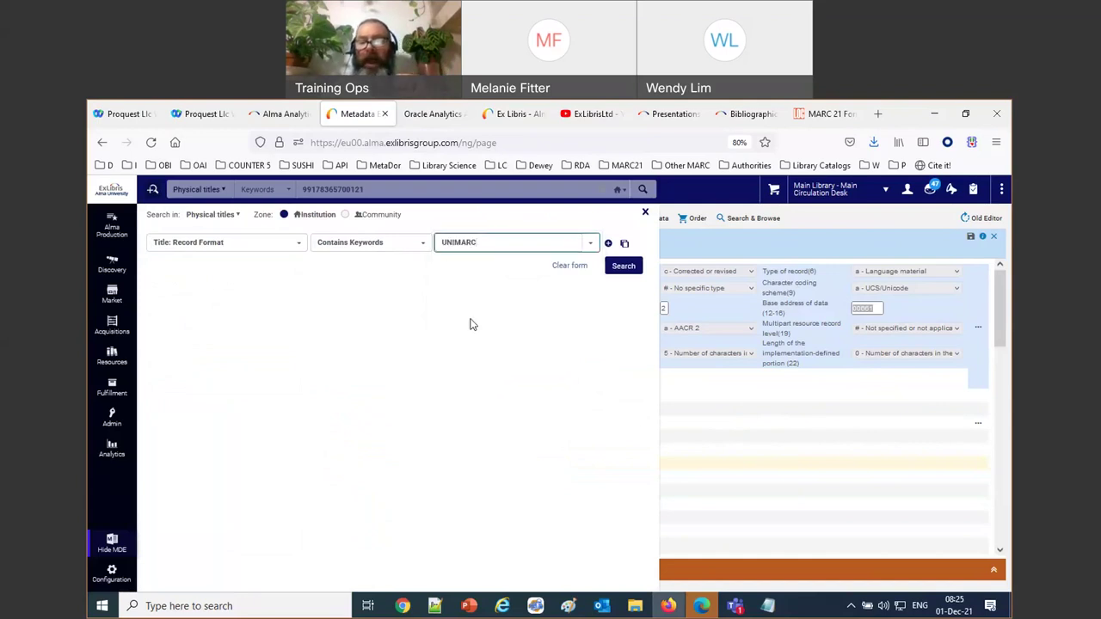
pyautogui.click(623, 267)
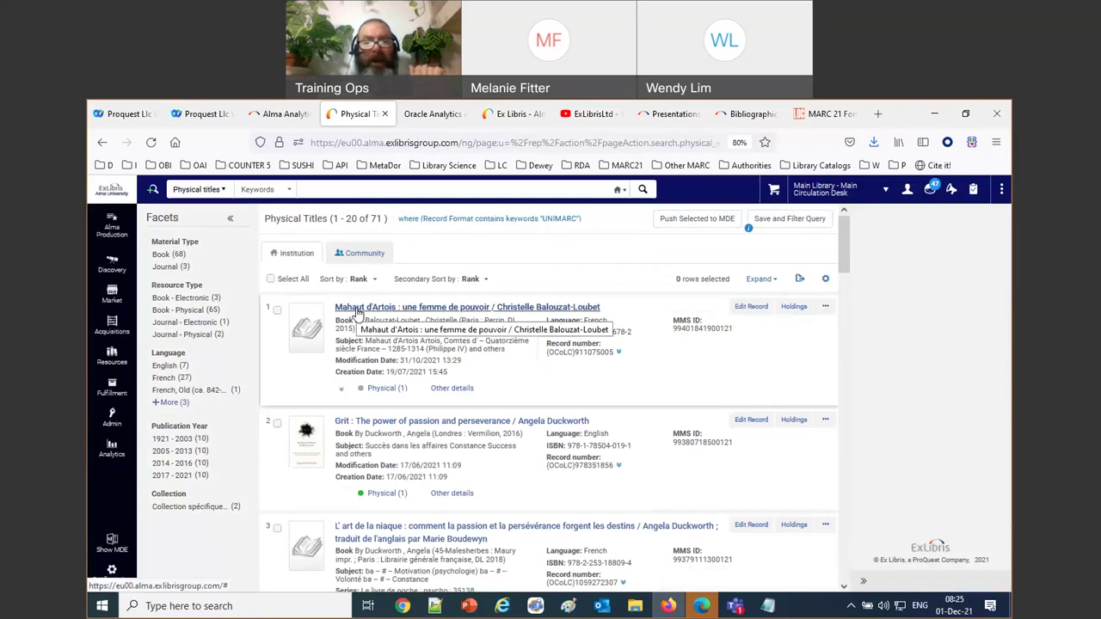
# Step: Open the first result, "Mahaut d'Artois : une femme de pouvoir", for editing and highlight part of its 005 field value
pyautogui.click(741, 312)
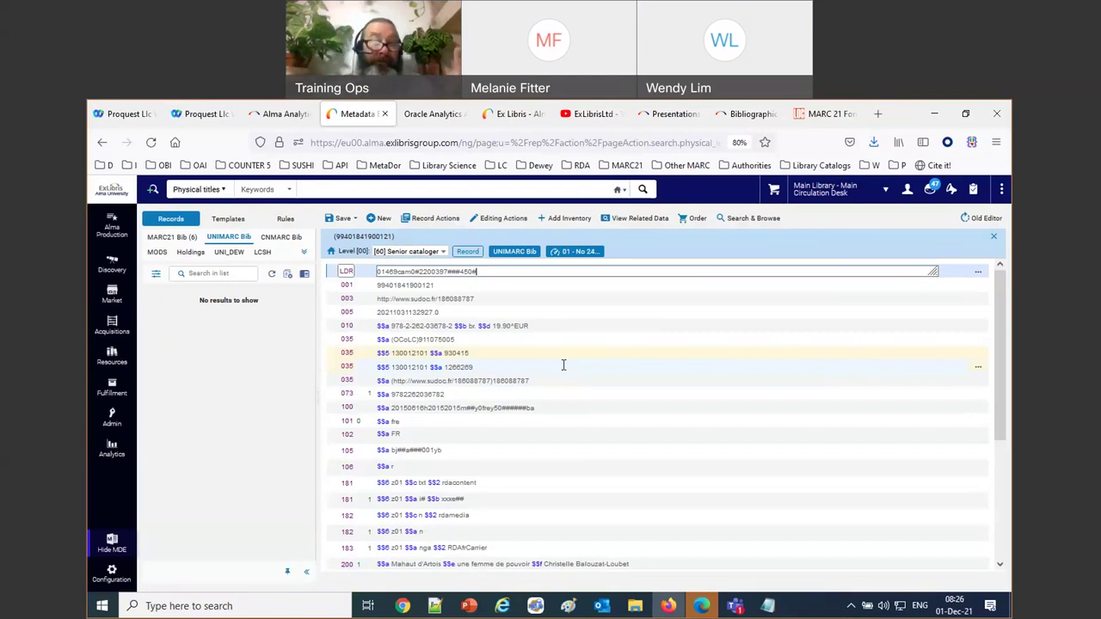
pyautogui.click(422, 312)
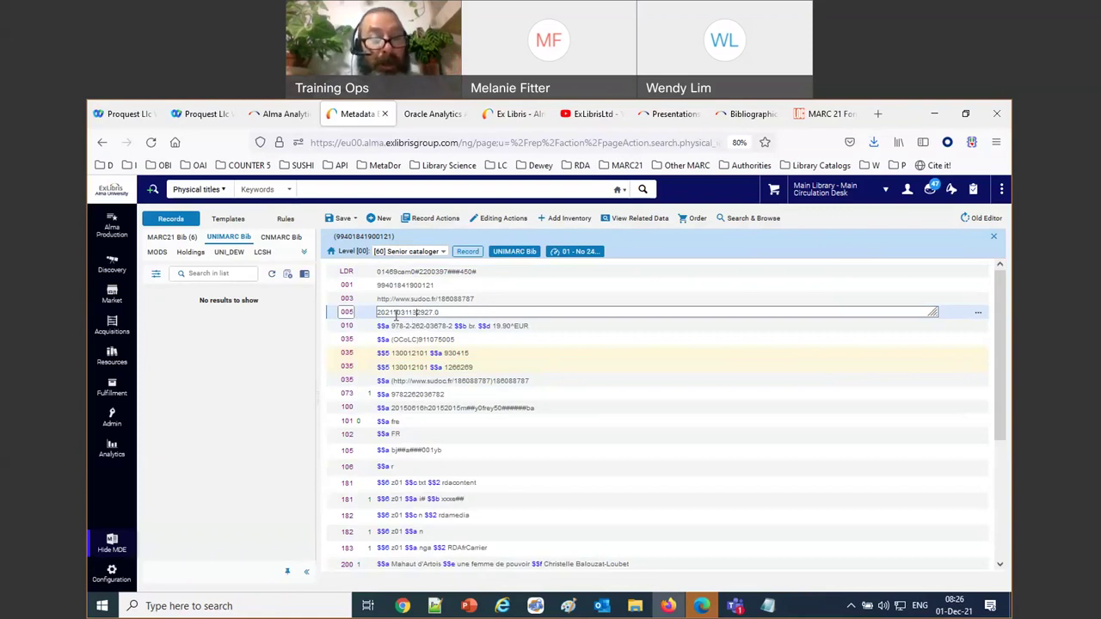
pyautogui.moveTo(392, 314); pyautogui.dragTo(414, 313)
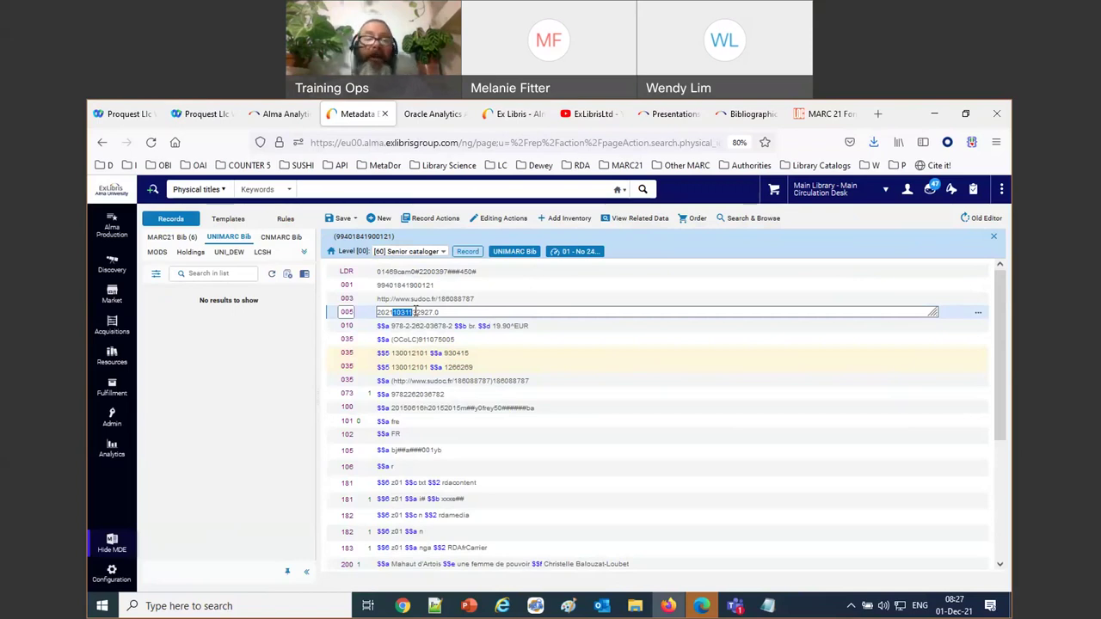
# Step: Switch to Oracle Analytics and create a new analysis from the Titles subject area
pyautogui.click(426, 111)
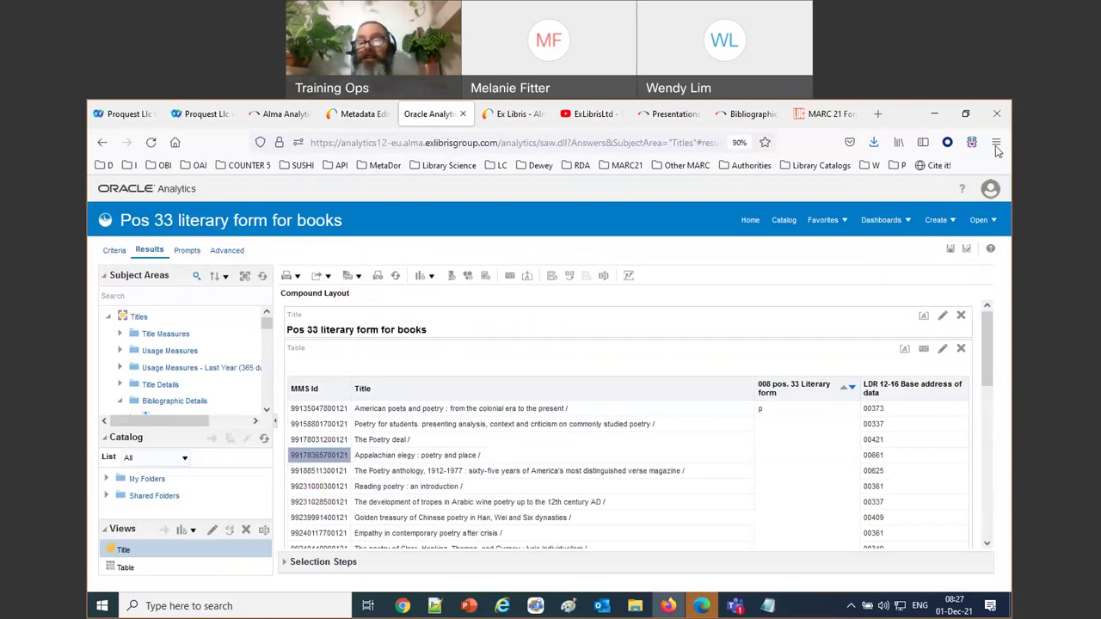
pyautogui.click(938, 222)
pyautogui.click(870, 262)
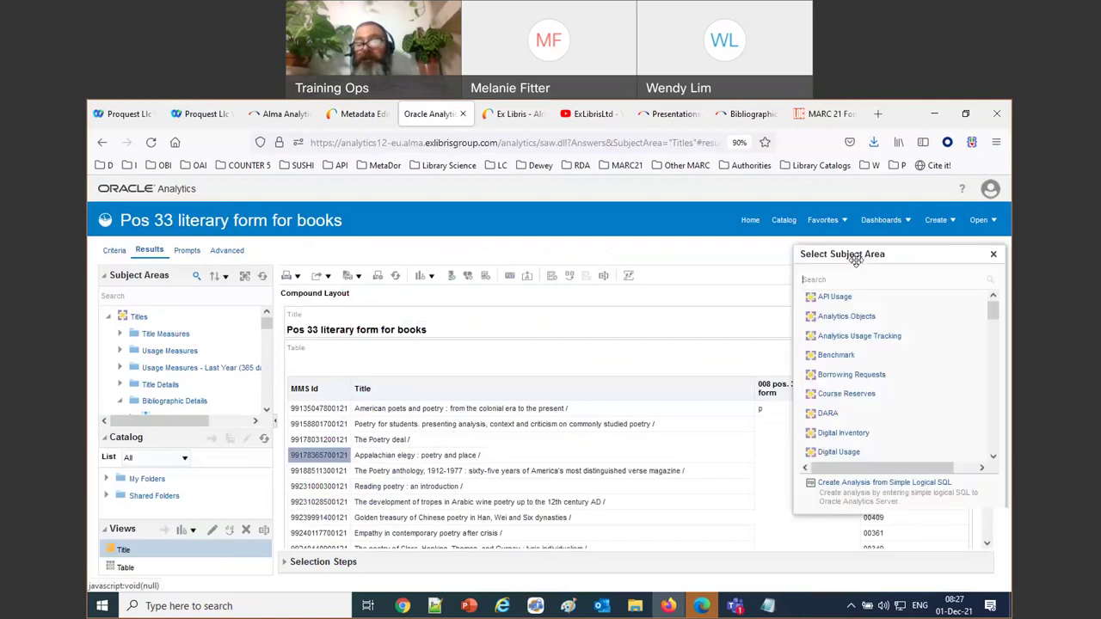
pyautogui.scroll(-5, 885, 381)
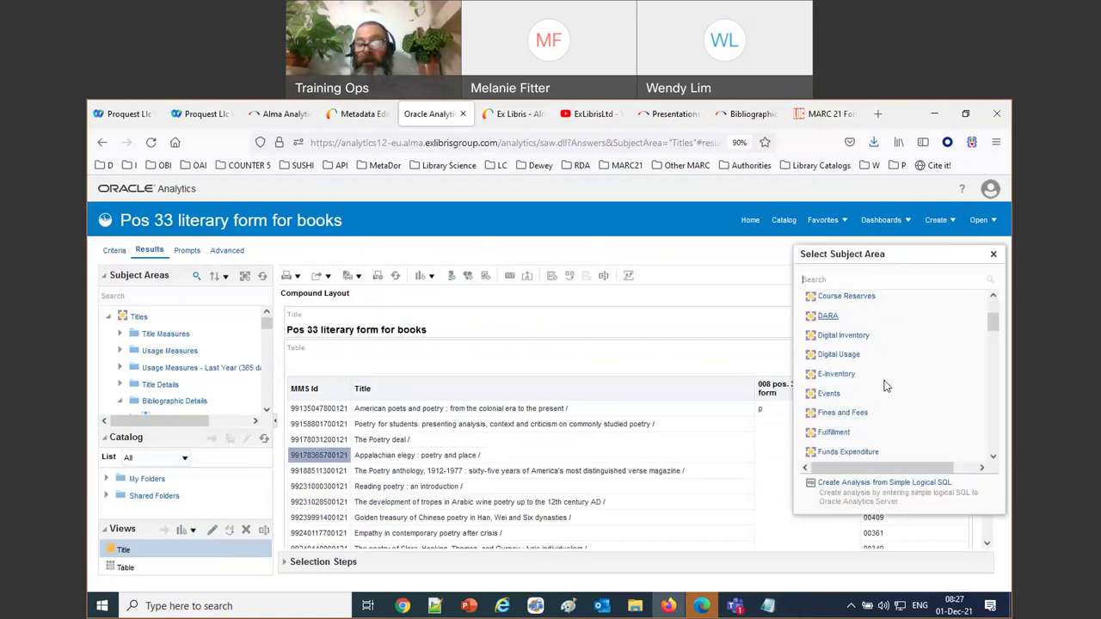
pyautogui.scroll(-6, 885, 389)
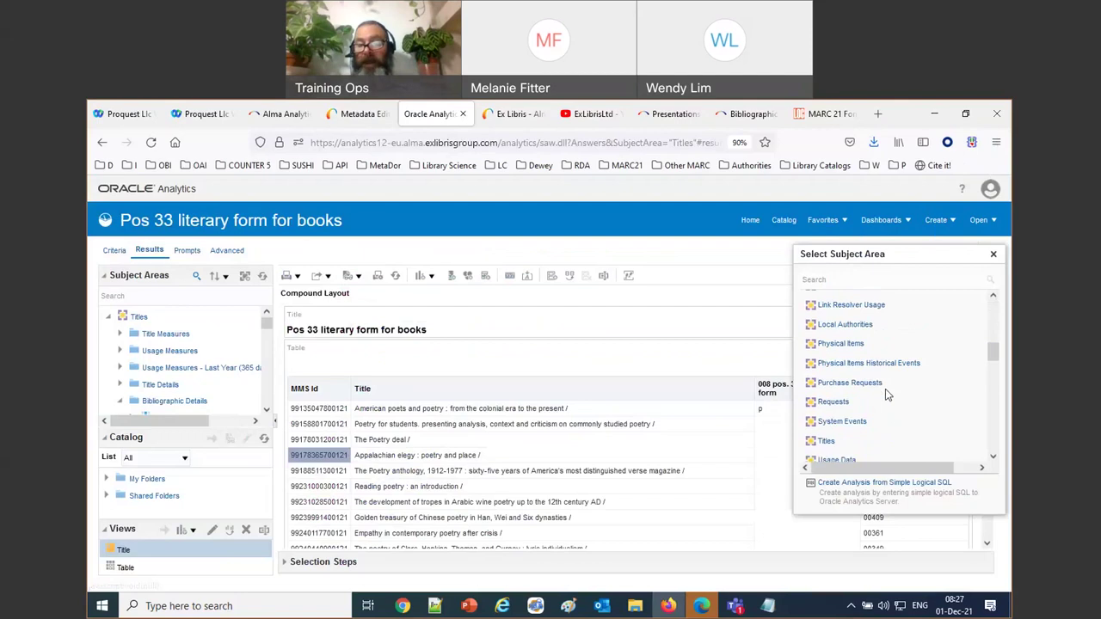
pyautogui.click(831, 393)
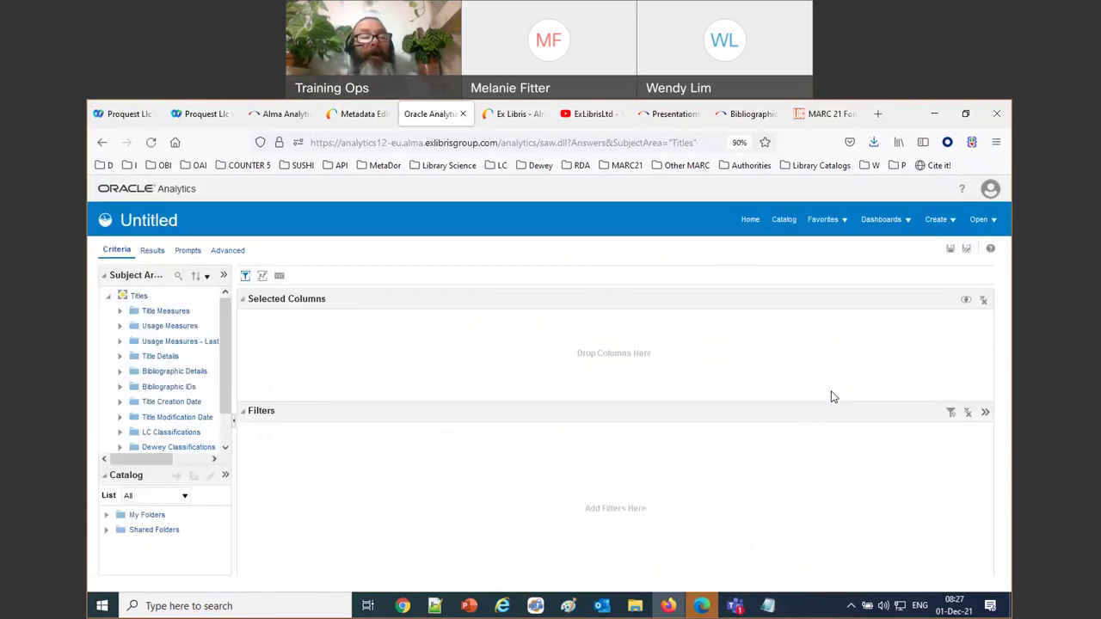
pyautogui.scroll(-1, 160, 370)
pyautogui.scroll(1, 156, 366)
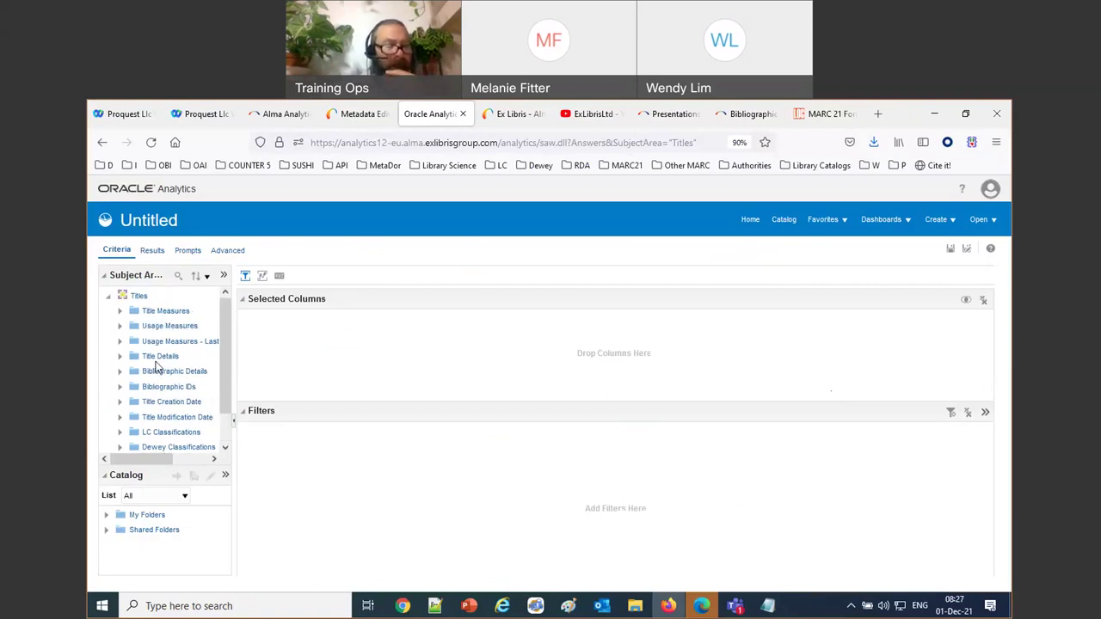
# Step: Search the subject area for type and format, and add the Record Format column to the analysis
pyautogui.click(177, 277)
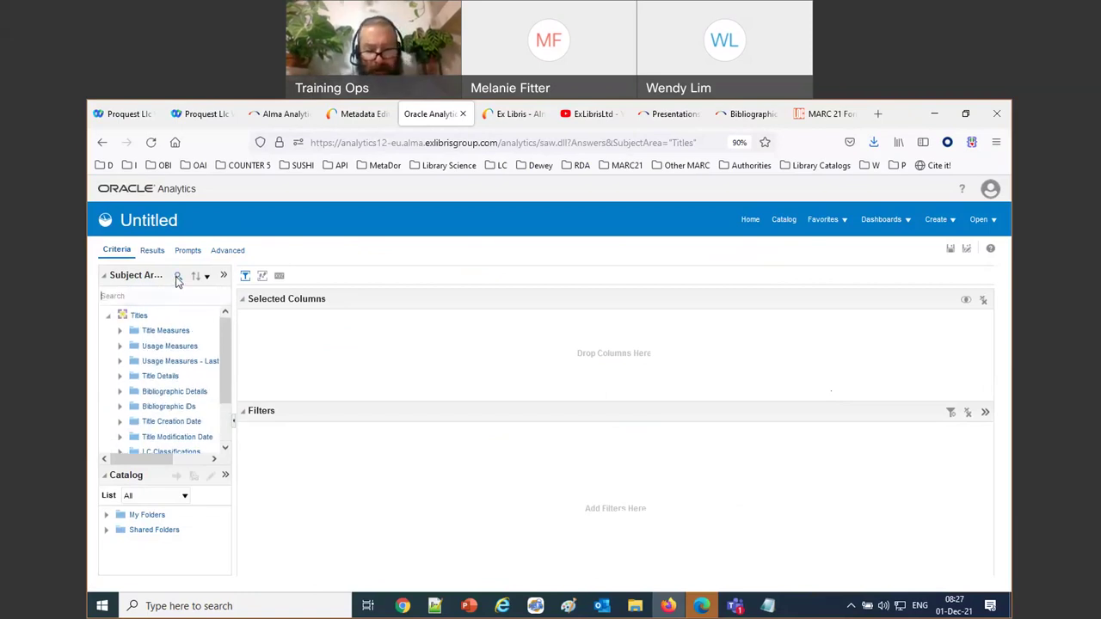
pyautogui.write('type')
pyautogui.click(177, 278)
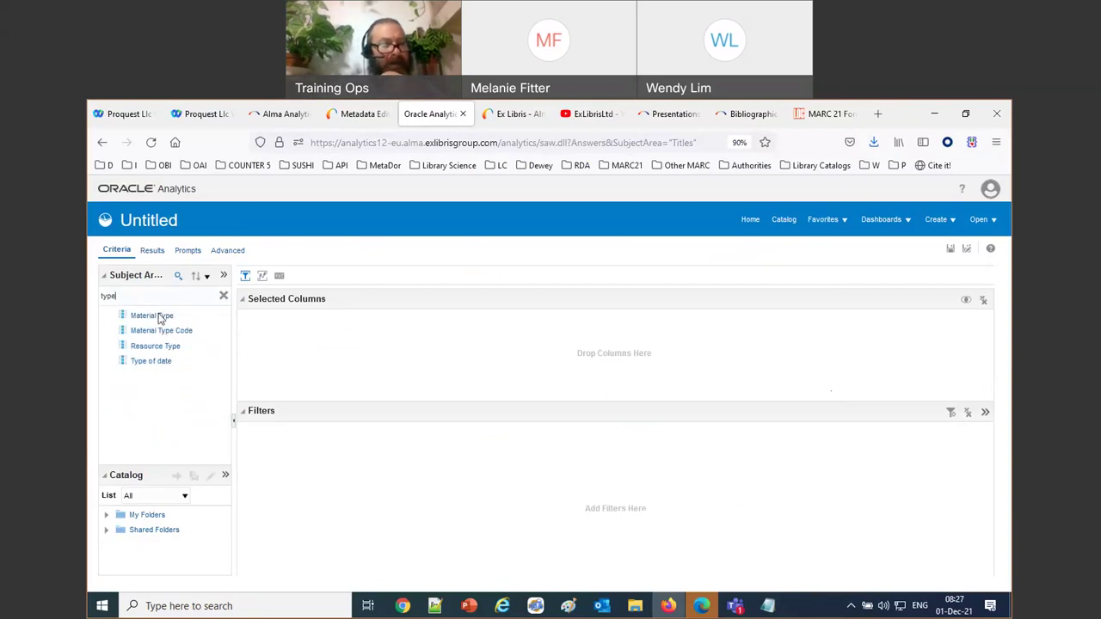
pyautogui.hotkey('ctrl', 'a')
pyautogui.write('format')
pyautogui.press('Return')
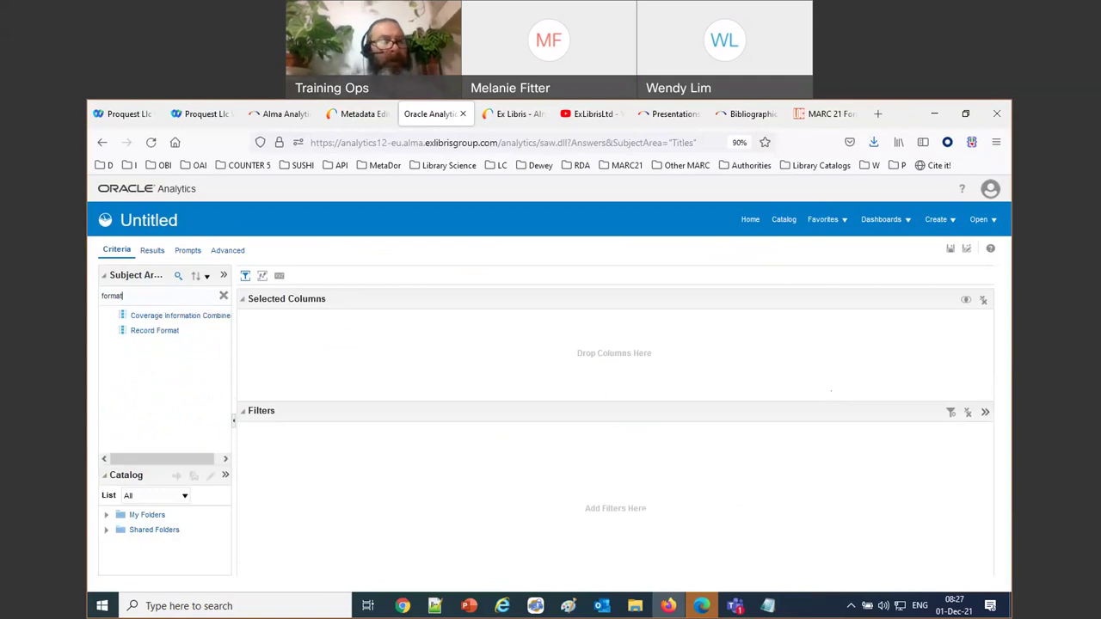
pyautogui.doubleClick(151, 331)
# Step: Filter the Record Format column to is equal to / is in UNIMARC
pyautogui.click(315, 344)
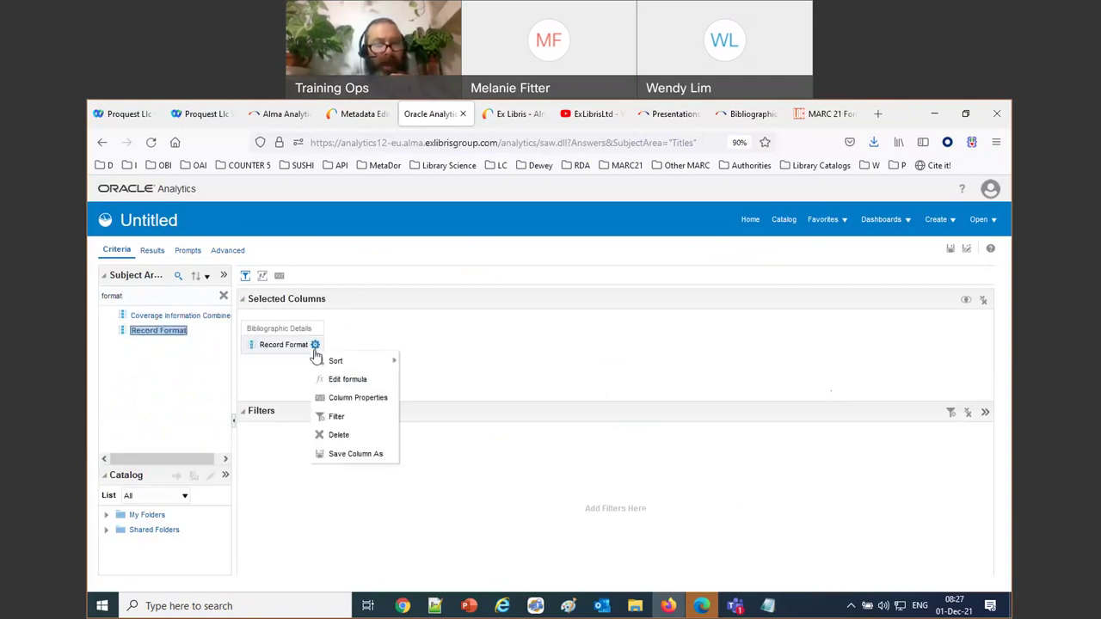
pyautogui.click(350, 421)
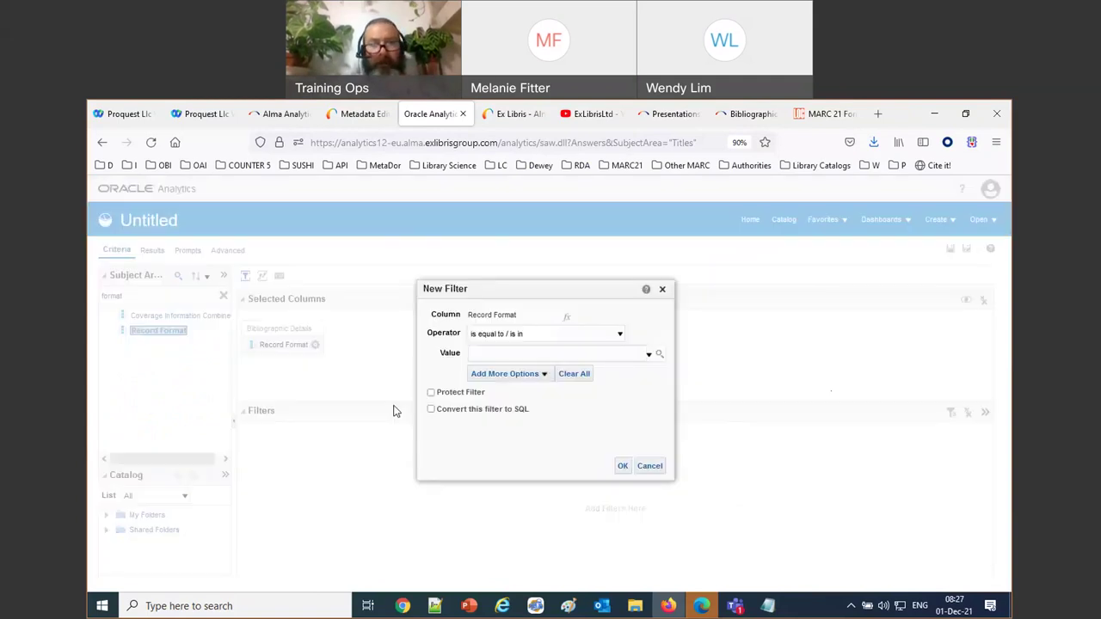
pyautogui.click(651, 357)
pyautogui.scroll(-3, 523, 411)
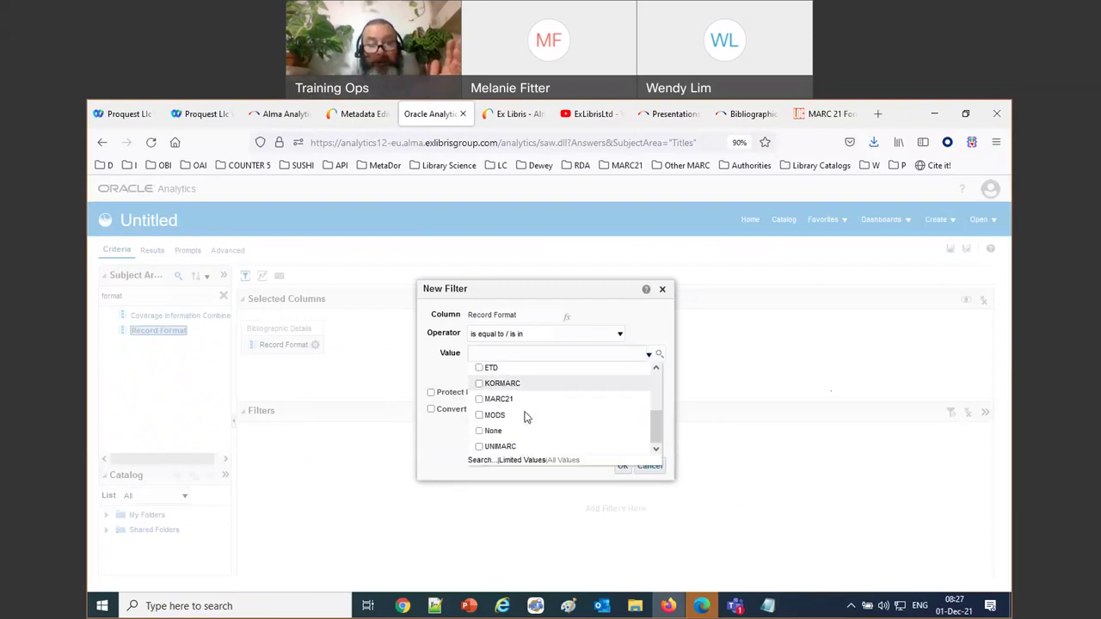
pyautogui.click(487, 449)
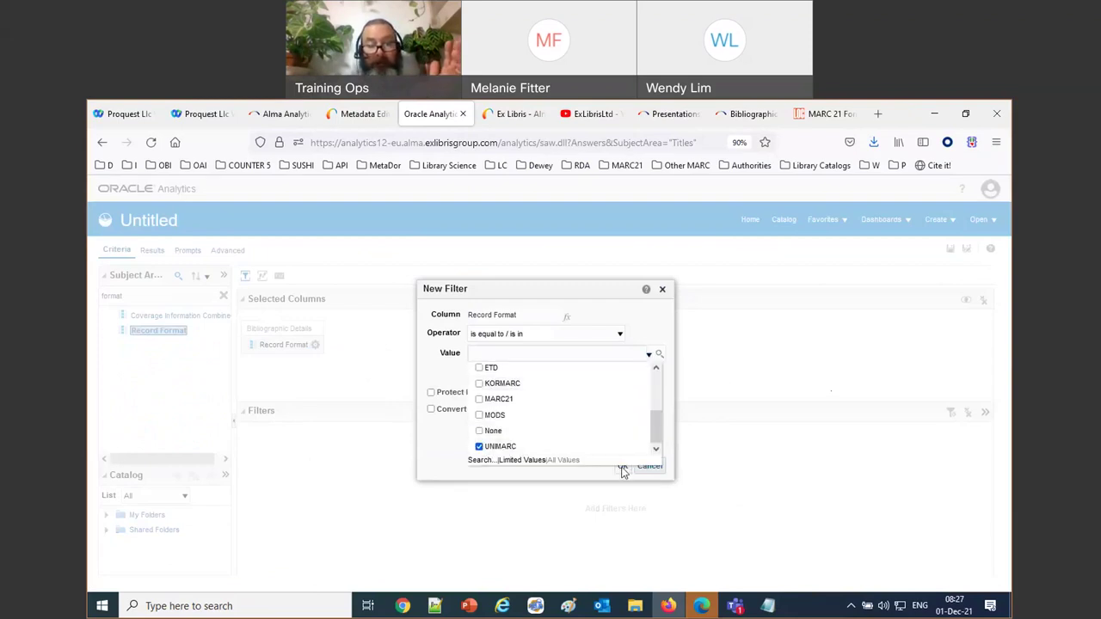
pyautogui.click(621, 467)
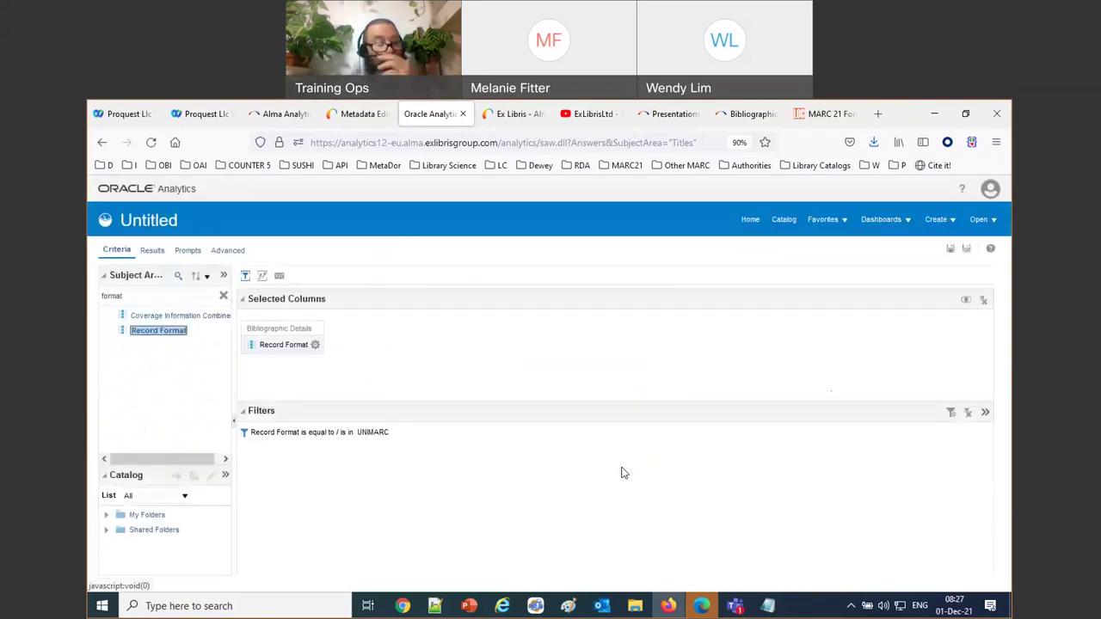
# Step: Revisit the UNIMARC record in Alma, and start a text search on the Bibliographic Details documentation page
pyautogui.click(364, 115)
pyautogui.click(394, 117)
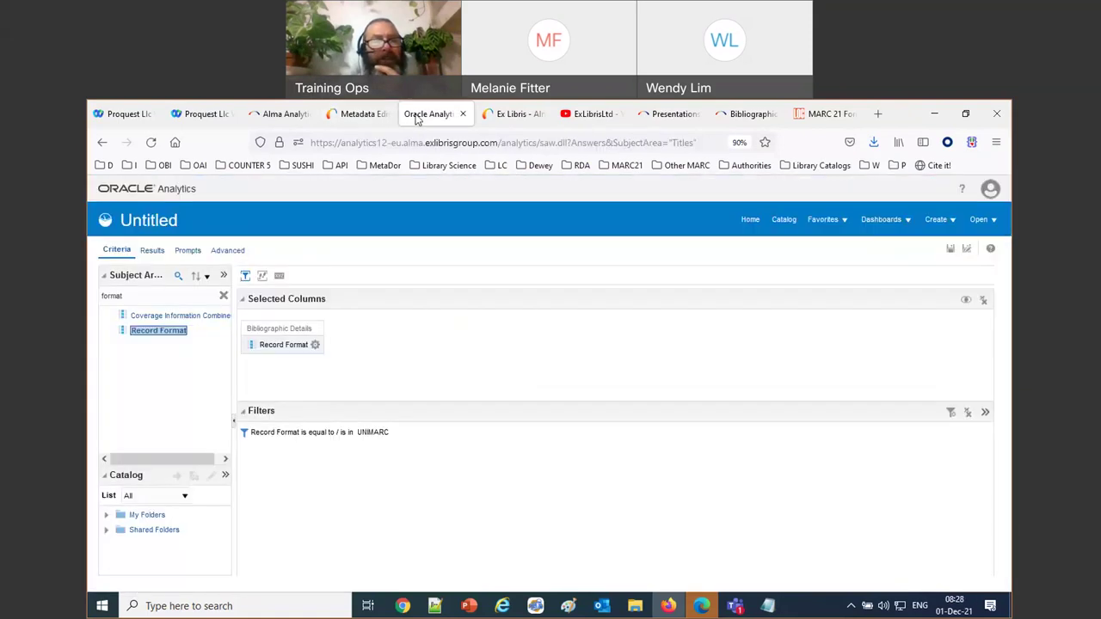
pyautogui.click(368, 117)
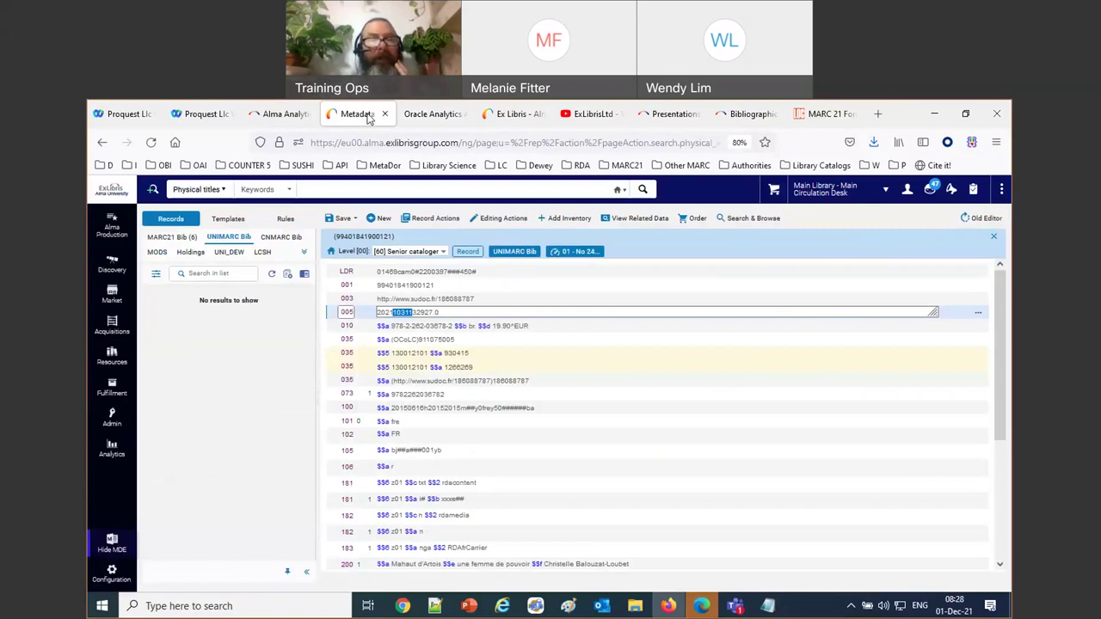
pyautogui.click(729, 114)
pyautogui.hotkey('ctrl', 'f')
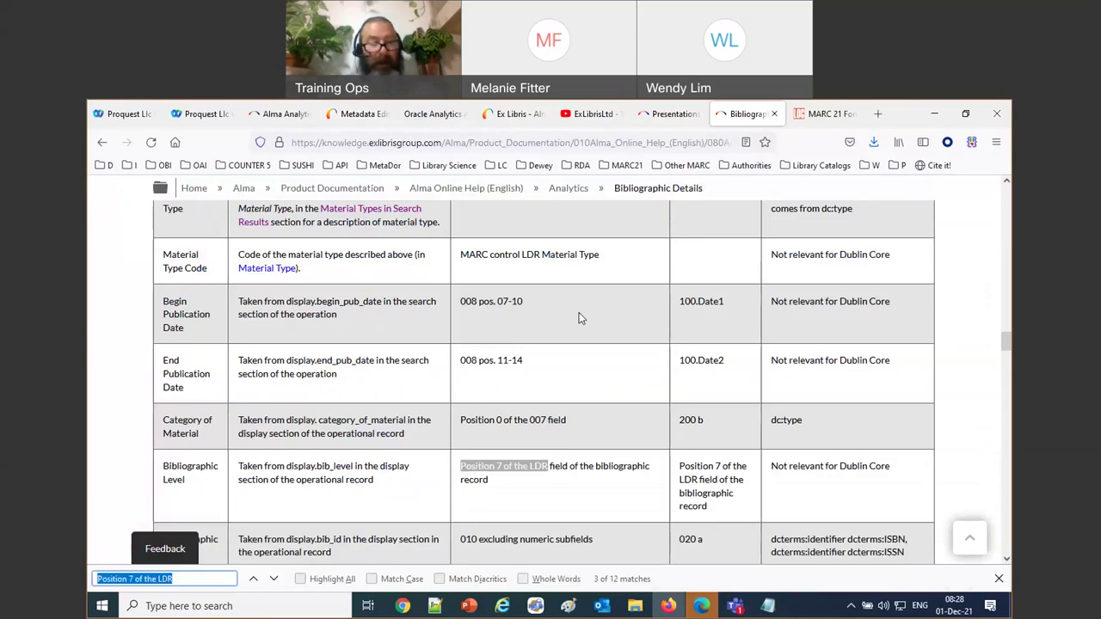
pyautogui.write('00')
pyautogui.press('BackSpace')
pyautogui.press('BackSpace')
pyautogui.hotkey('ctrl', '3')
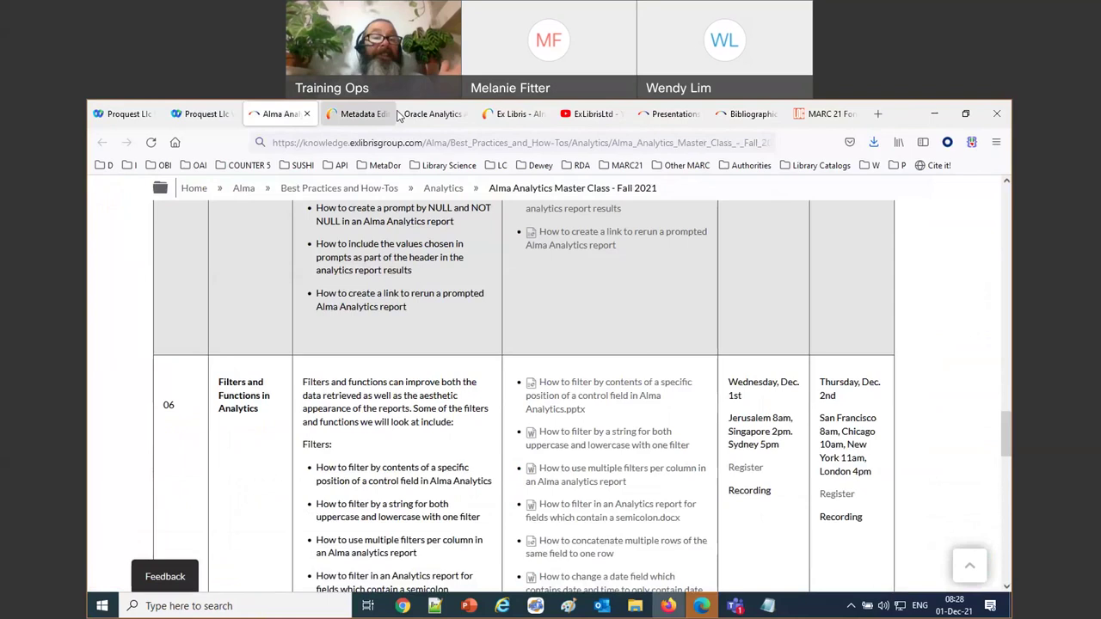
pyautogui.click(401, 115)
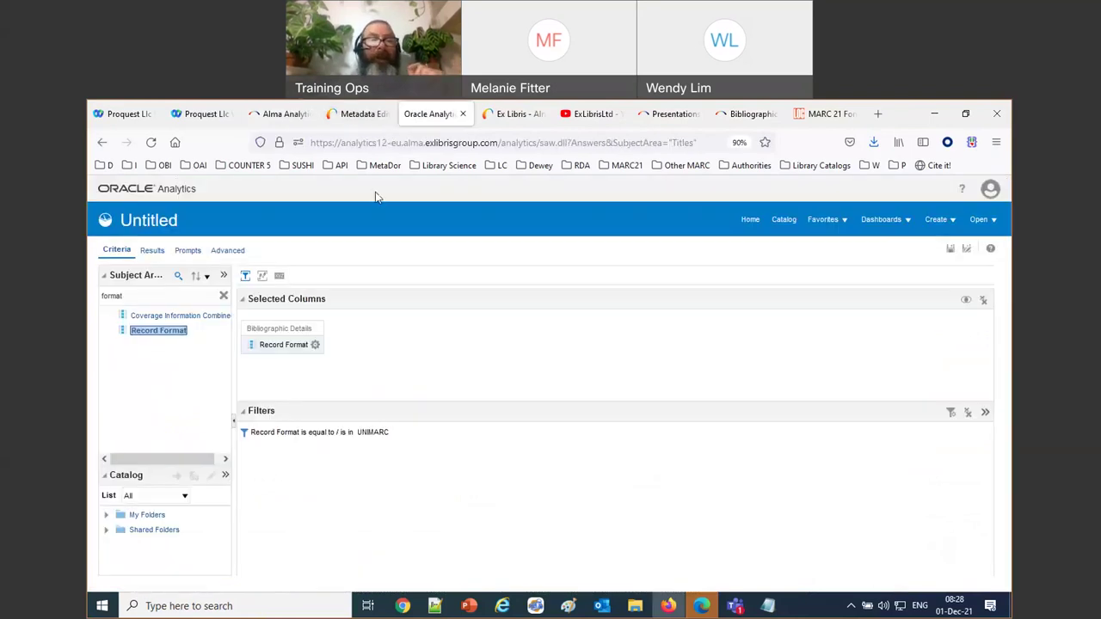
pyautogui.click(280, 115)
# Step: Return to the UNIMARC record in Alma and highlight the tag of its 200 title field
pyautogui.click(357, 114)
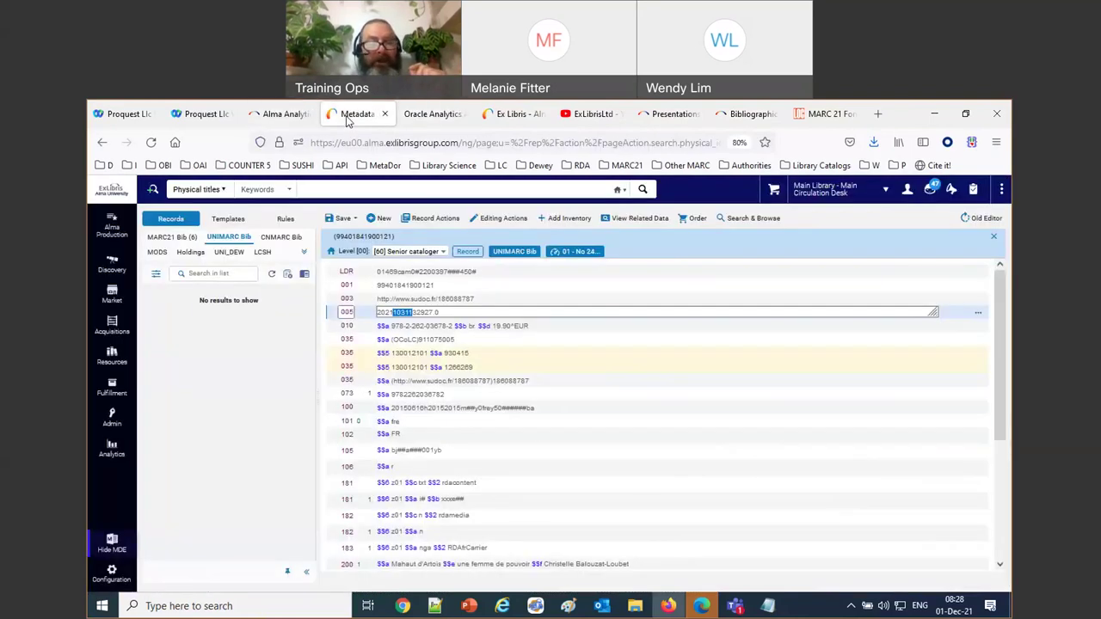
pyautogui.scroll(-3, 538, 427)
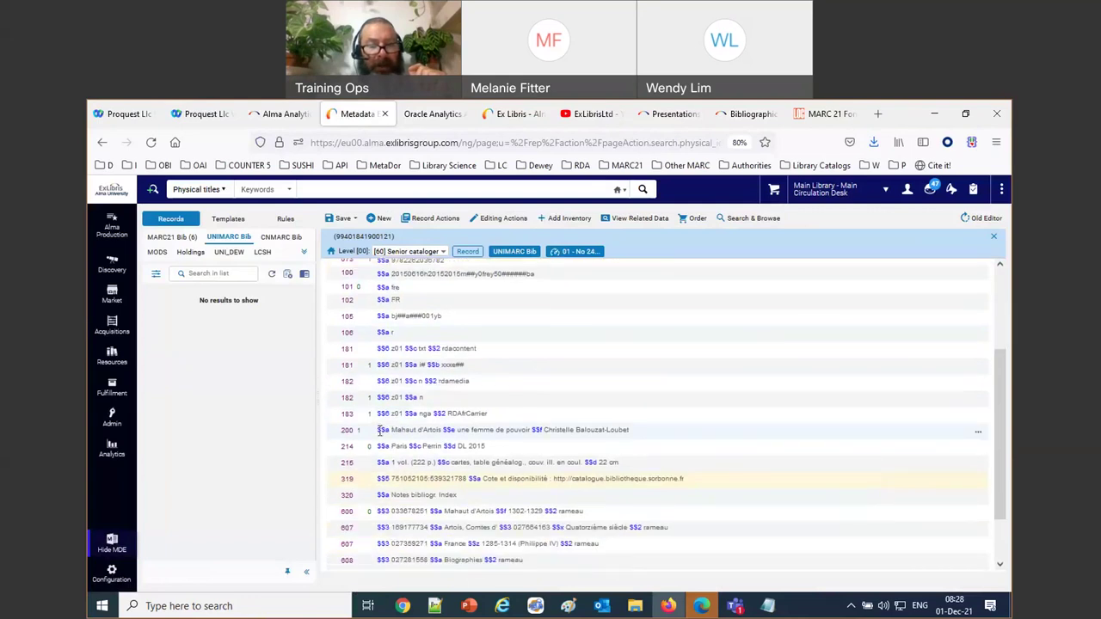
pyautogui.click(344, 430)
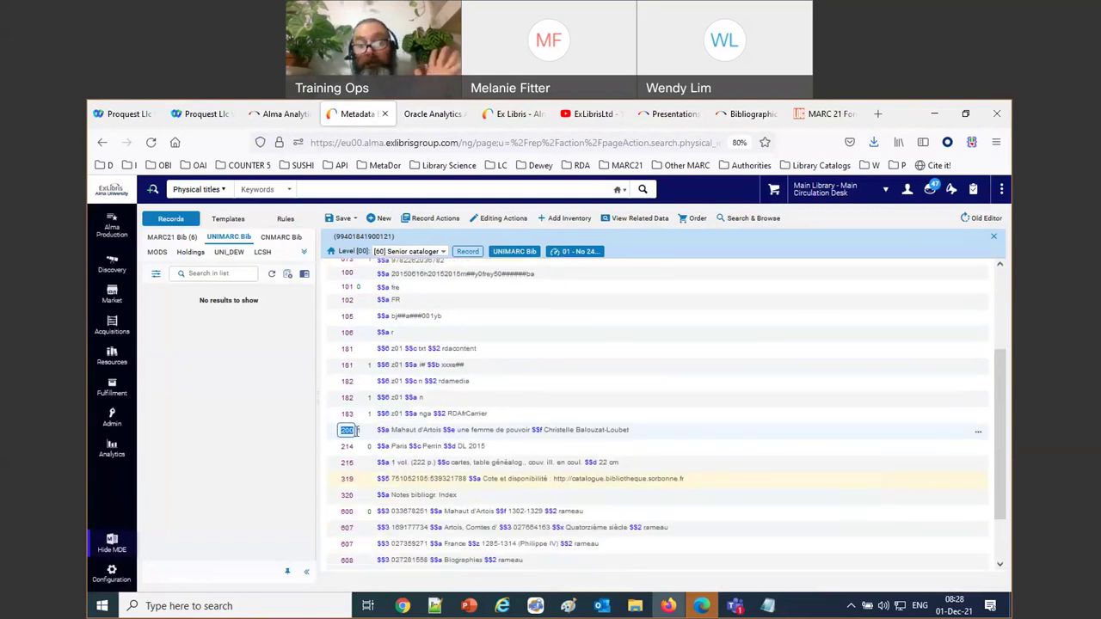
# Step: Return to the analysis, search the subject area for title, and add the Title column twice
pyautogui.click(428, 113)
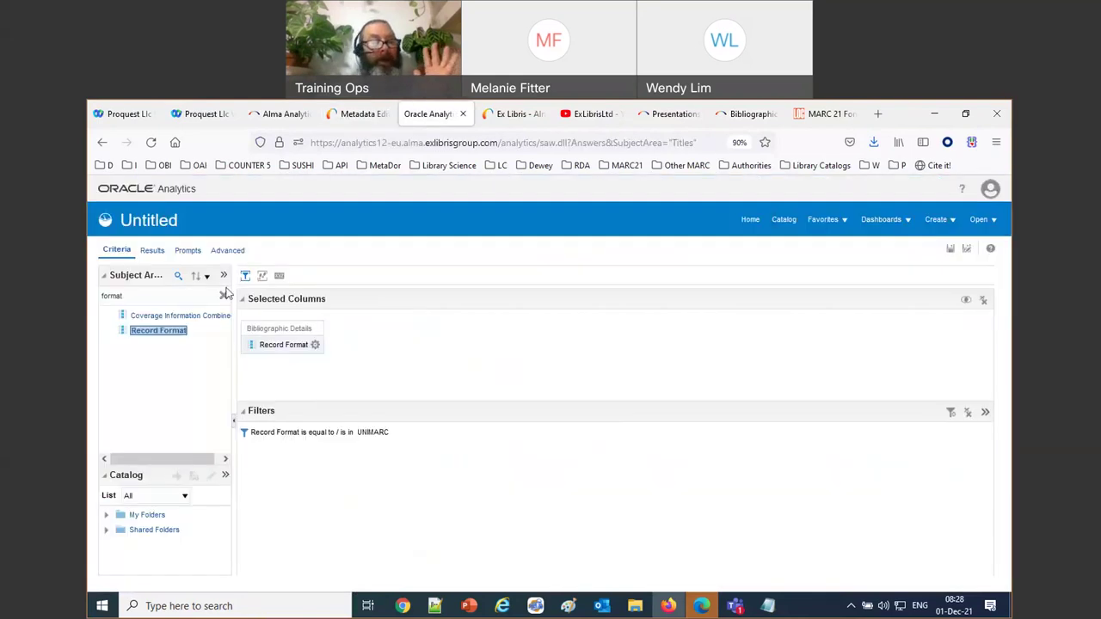
pyautogui.doubleClick(170, 295)
pyautogui.write('title')
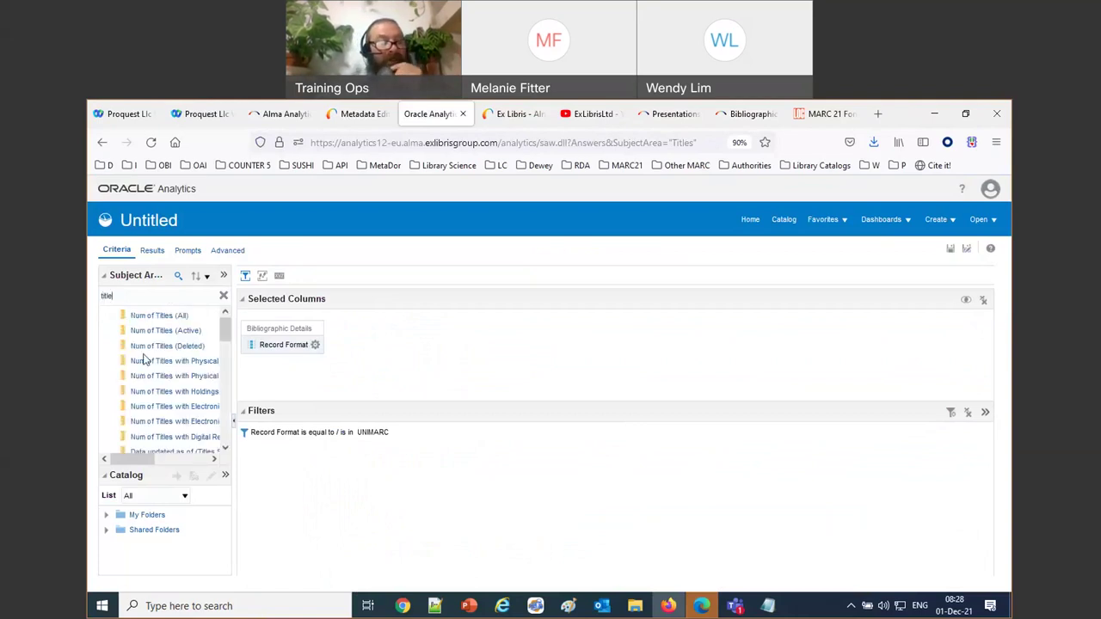
pyautogui.scroll(-3, 162, 343)
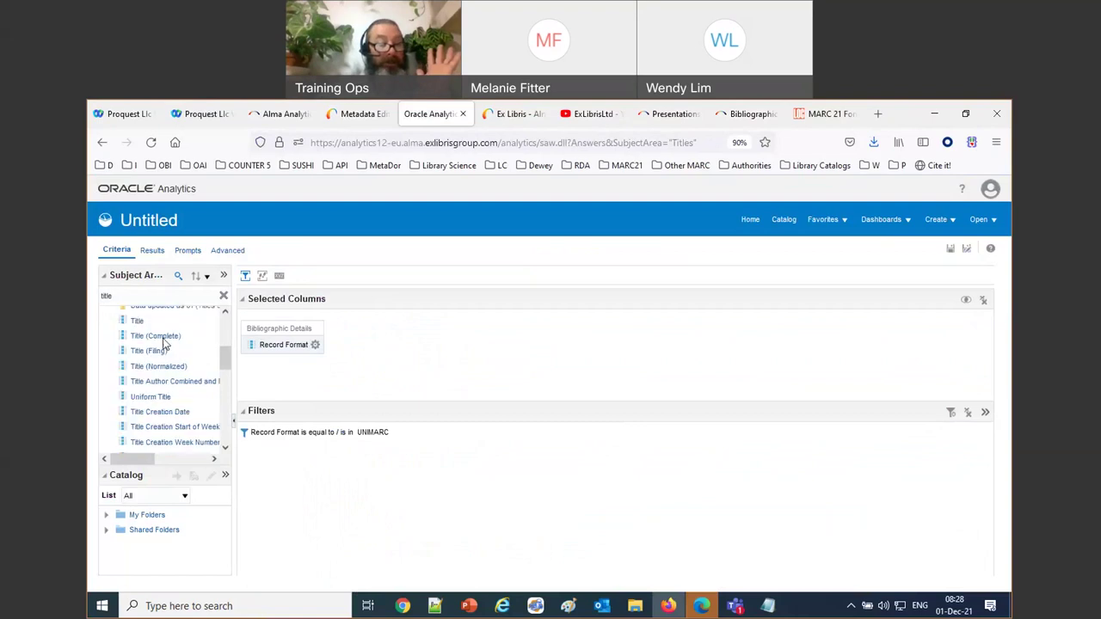
pyautogui.doubleClick(139, 321)
pyautogui.doubleClick(139, 321)
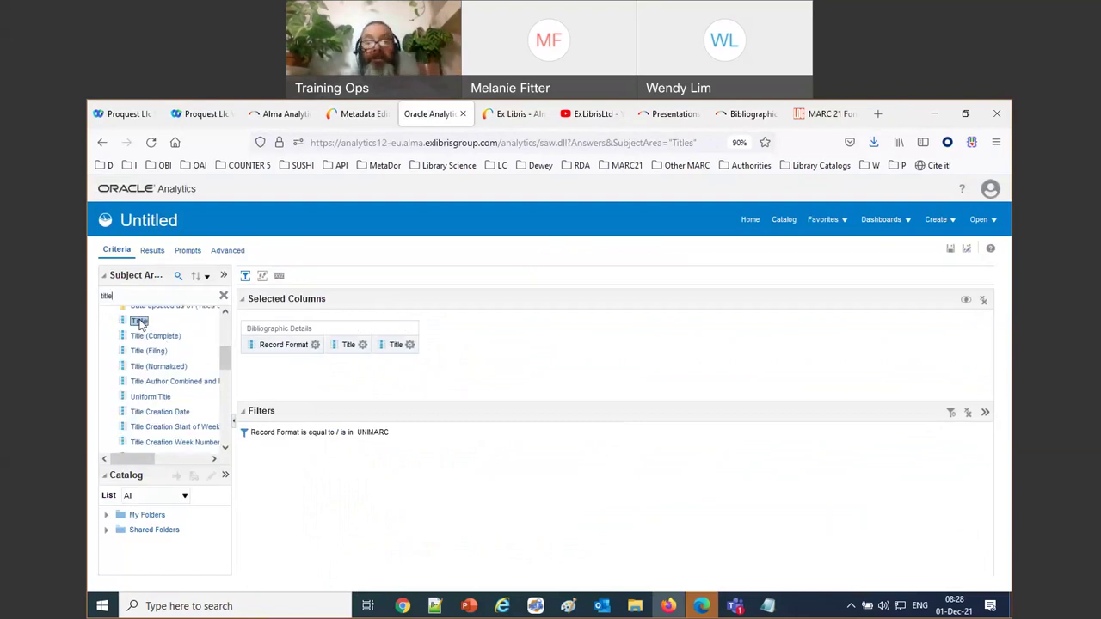
pyautogui.click(409, 344)
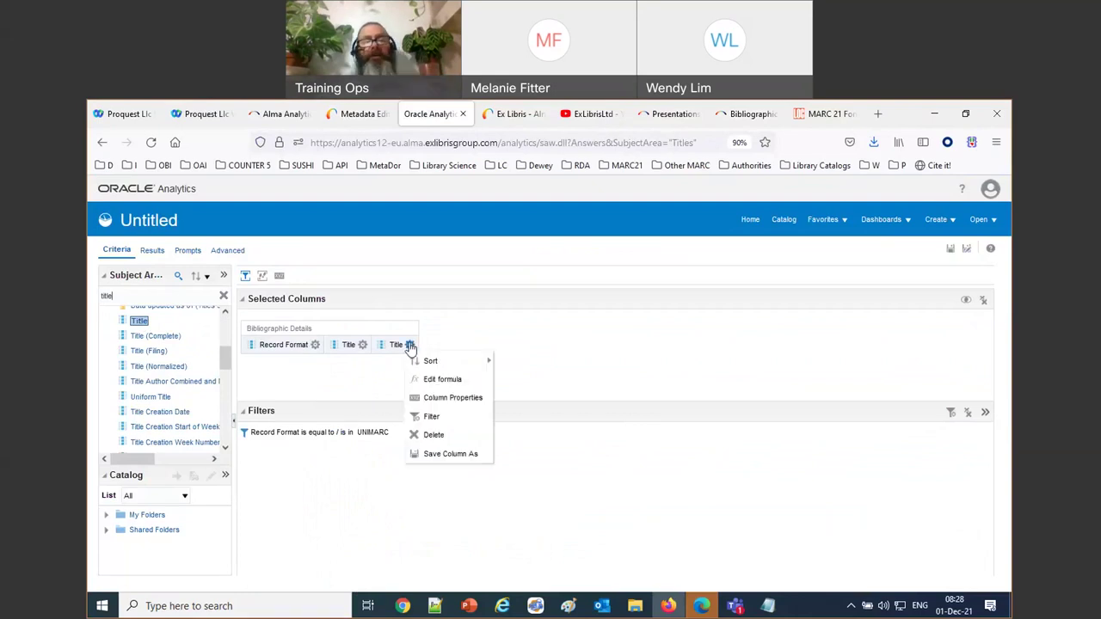
# Step: Filter the analysis by Lifecycle is equal to / is in In Repository, without keeping Lifecycle as a selected column
pyautogui.doubleClick(160, 297)
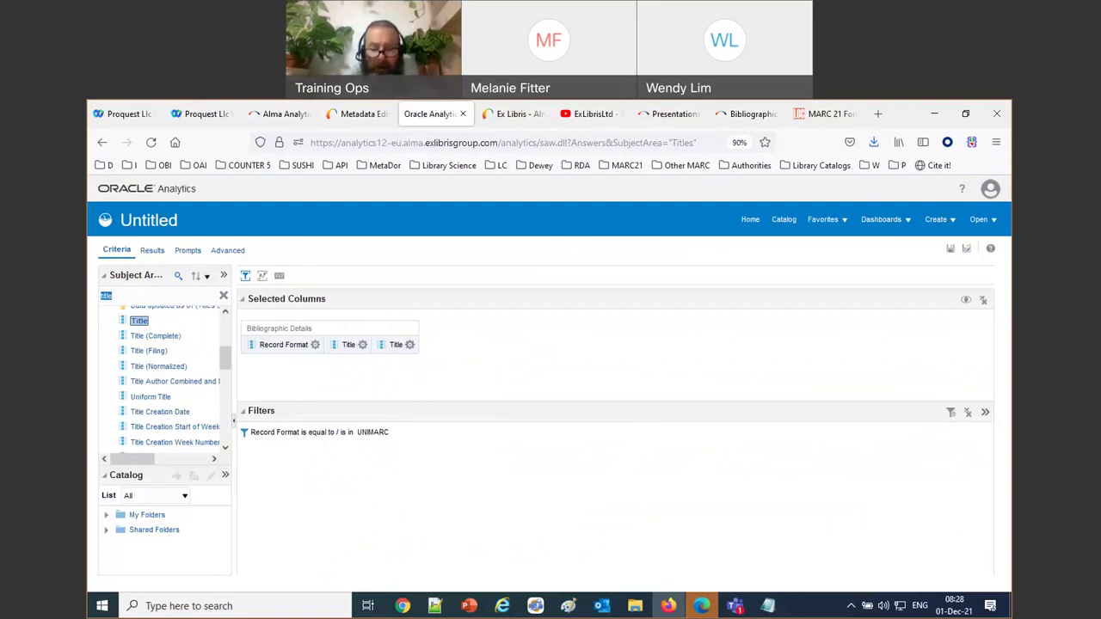
pyautogui.write('life')
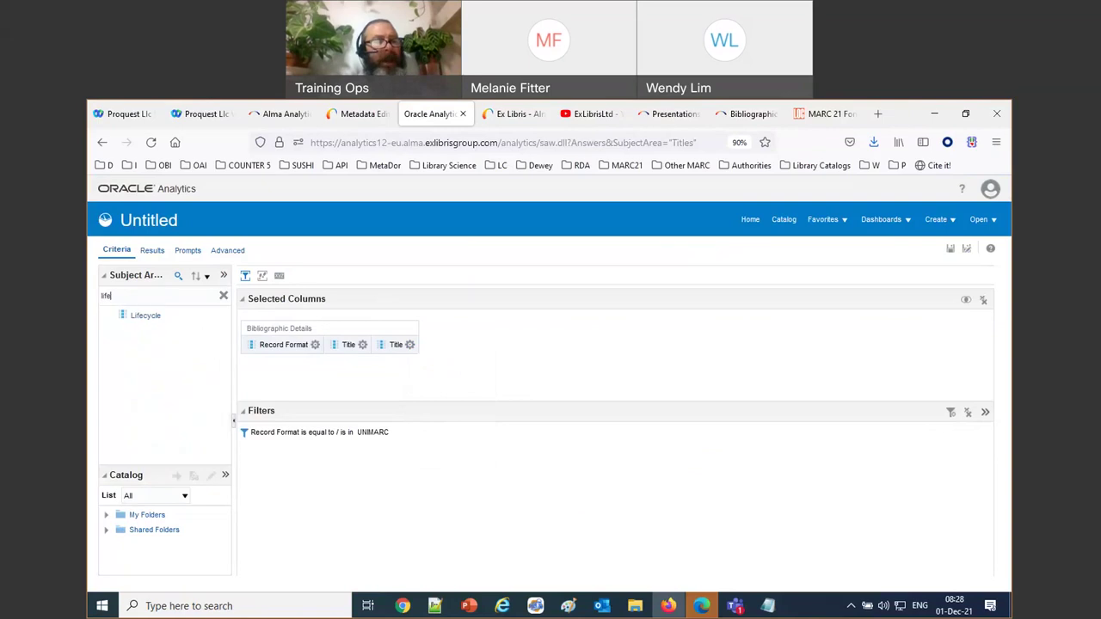
pyautogui.moveTo(143, 316); pyautogui.dragTo(454, 382)
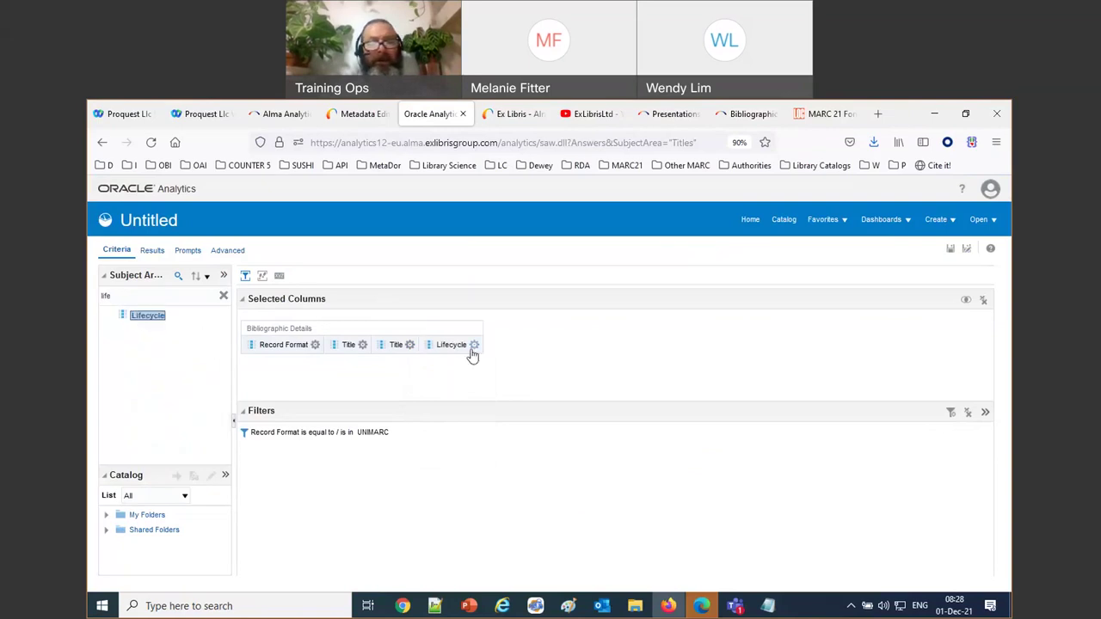
pyautogui.click(474, 345)
pyautogui.click(514, 419)
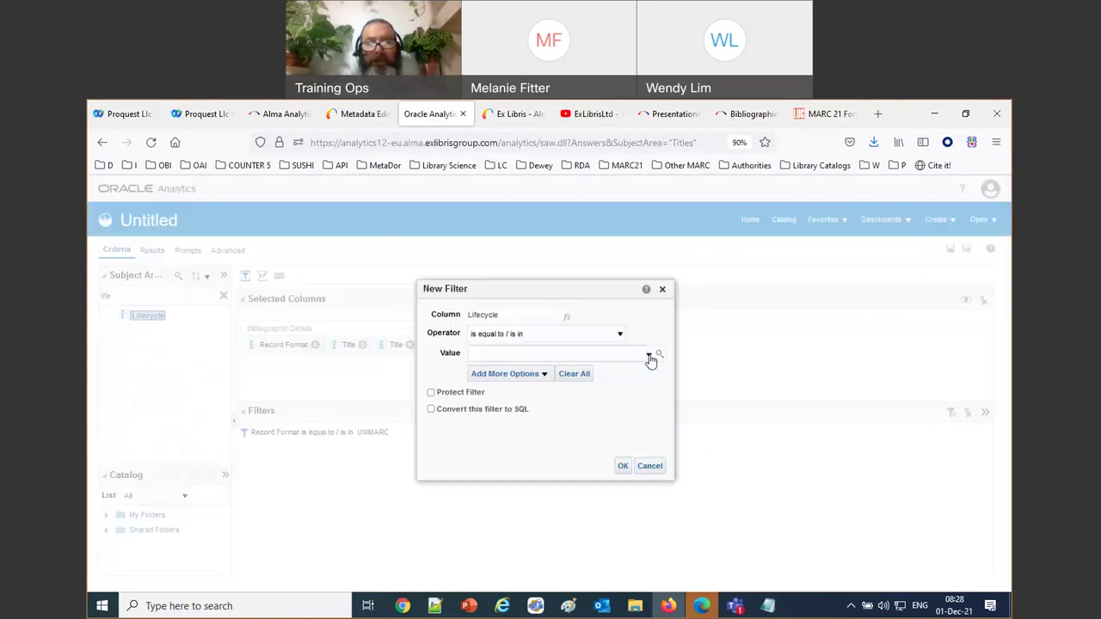
pyautogui.click(650, 357)
pyautogui.click(506, 403)
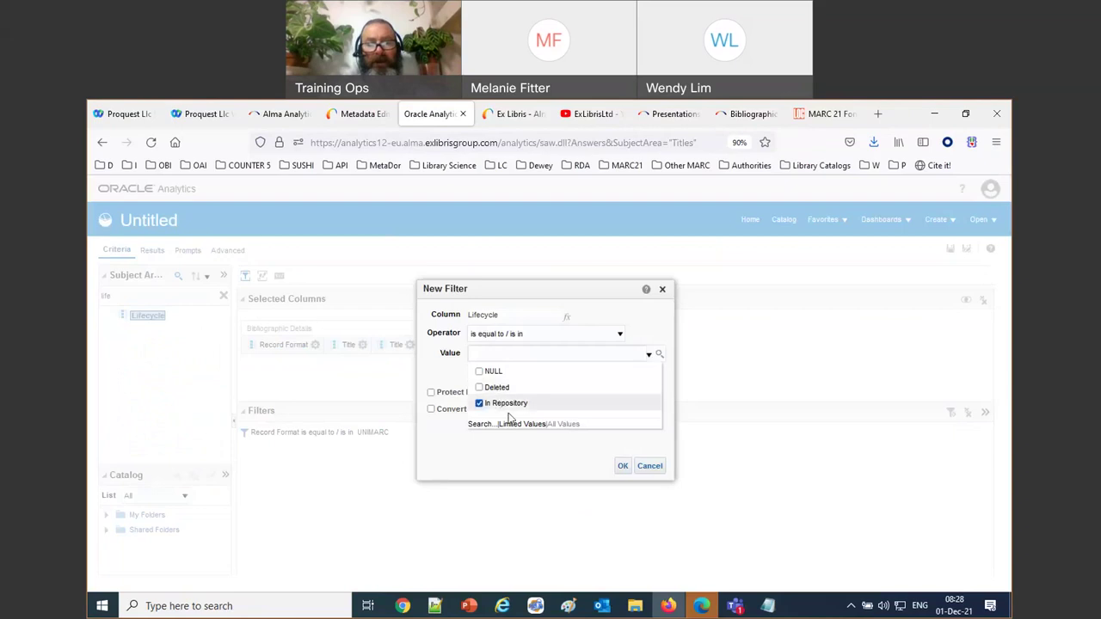
pyautogui.click(620, 466)
pyautogui.click(474, 345)
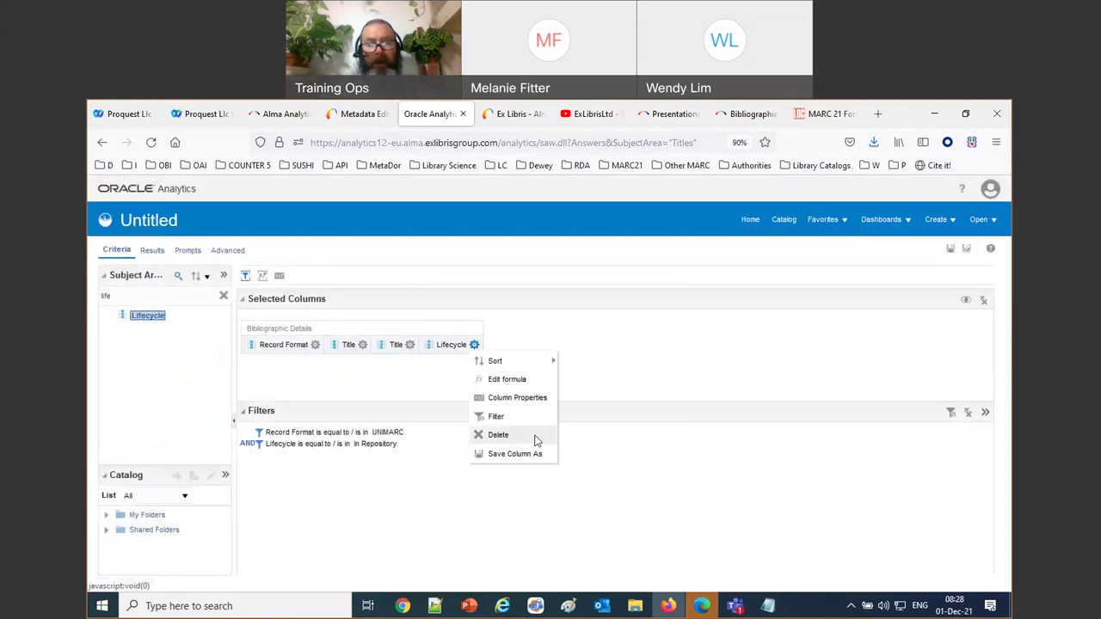
pyautogui.click(498, 435)
# Step: Wrap the formula of the second Title column in the Substring string function
pyautogui.click(410, 345)
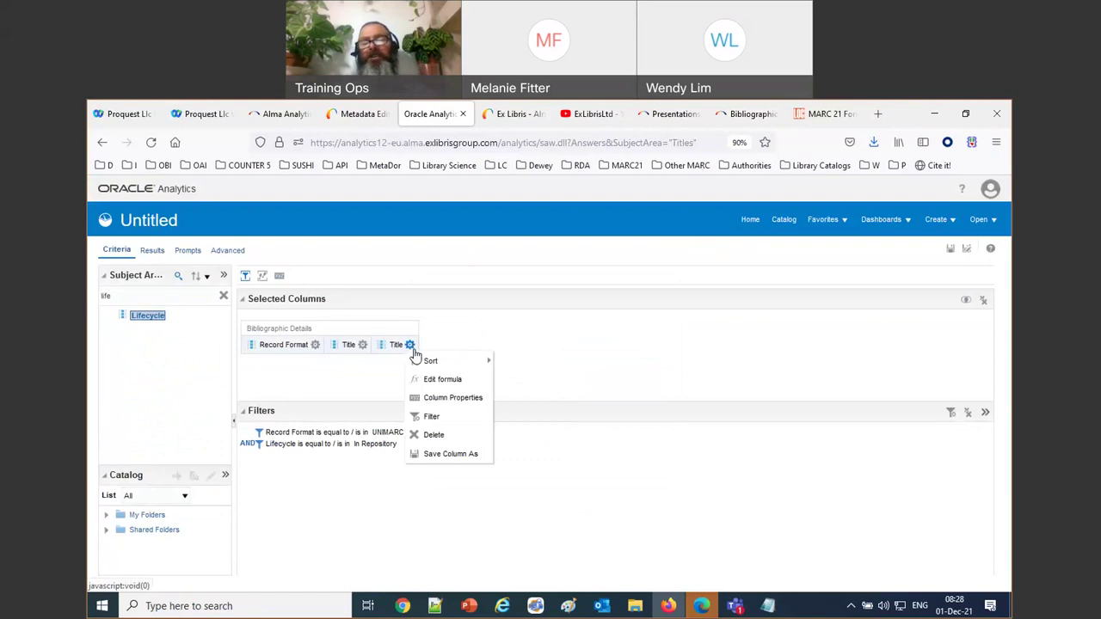
pyautogui.click(443, 380)
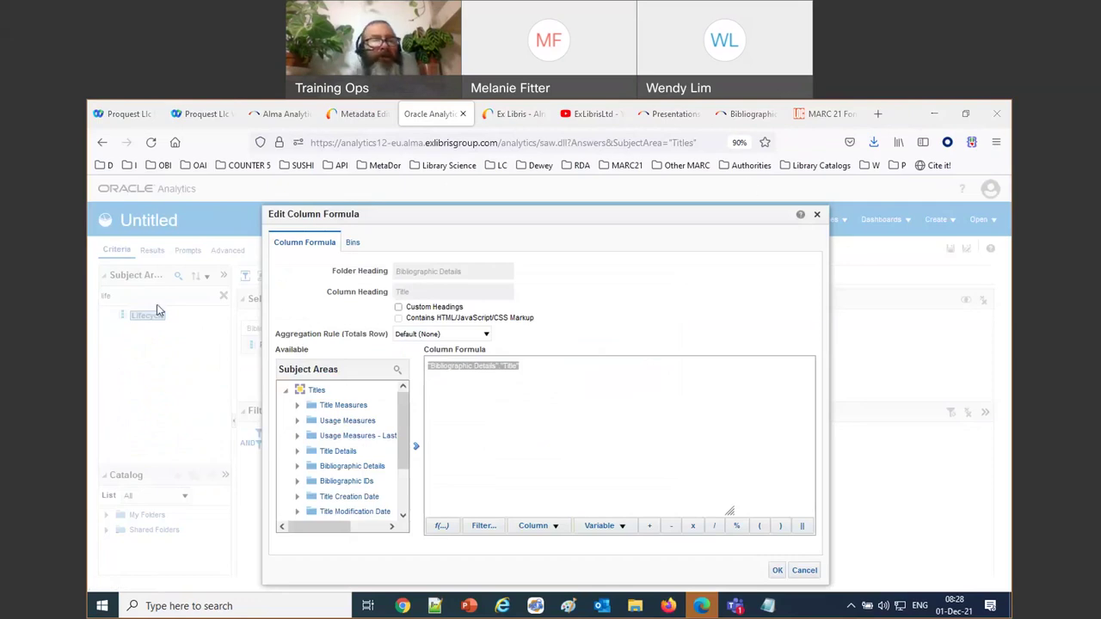
pyautogui.moveTo(342, 218); pyautogui.dragTo(344, 219)
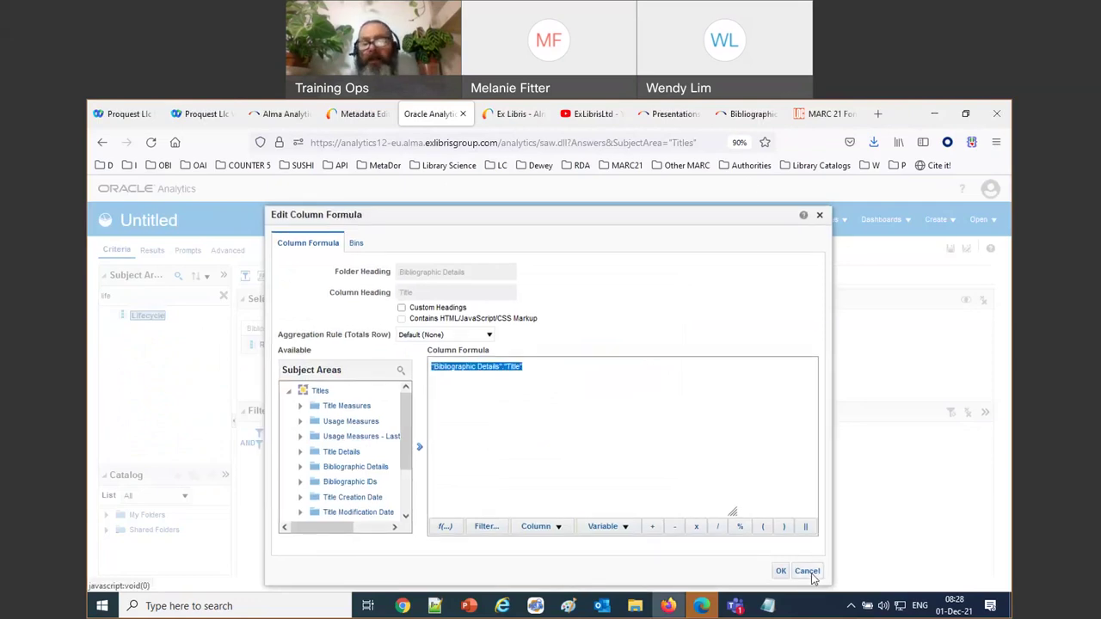
pyautogui.click(445, 526)
pyautogui.click(451, 324)
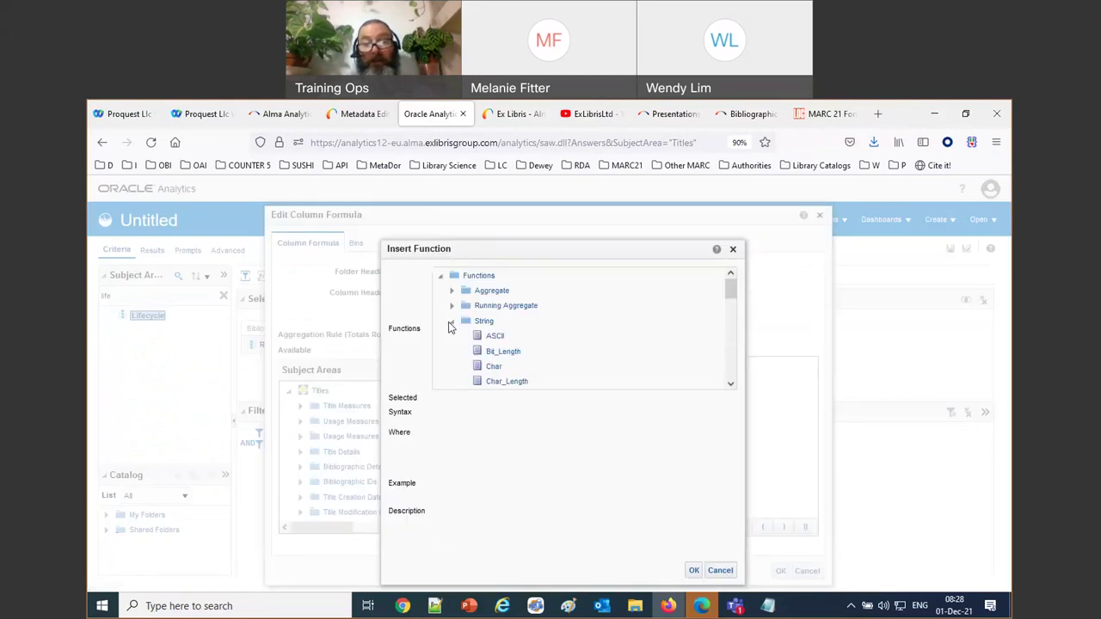
pyautogui.scroll(-3, 543, 325)
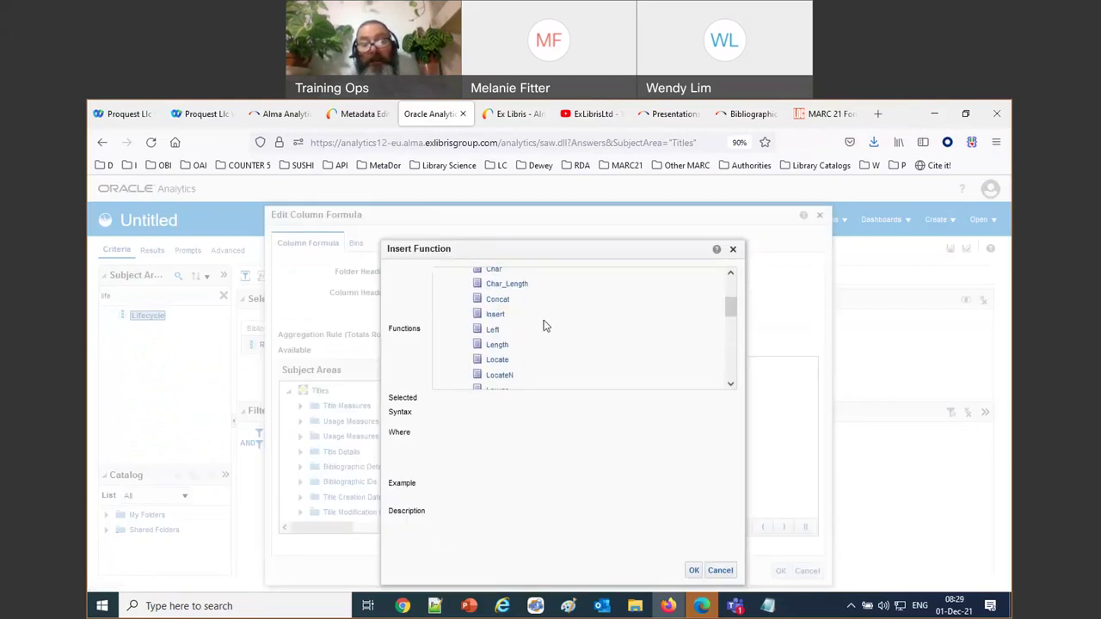
pyautogui.scroll(-1, 526, 346)
pyautogui.scroll(-6, 527, 345)
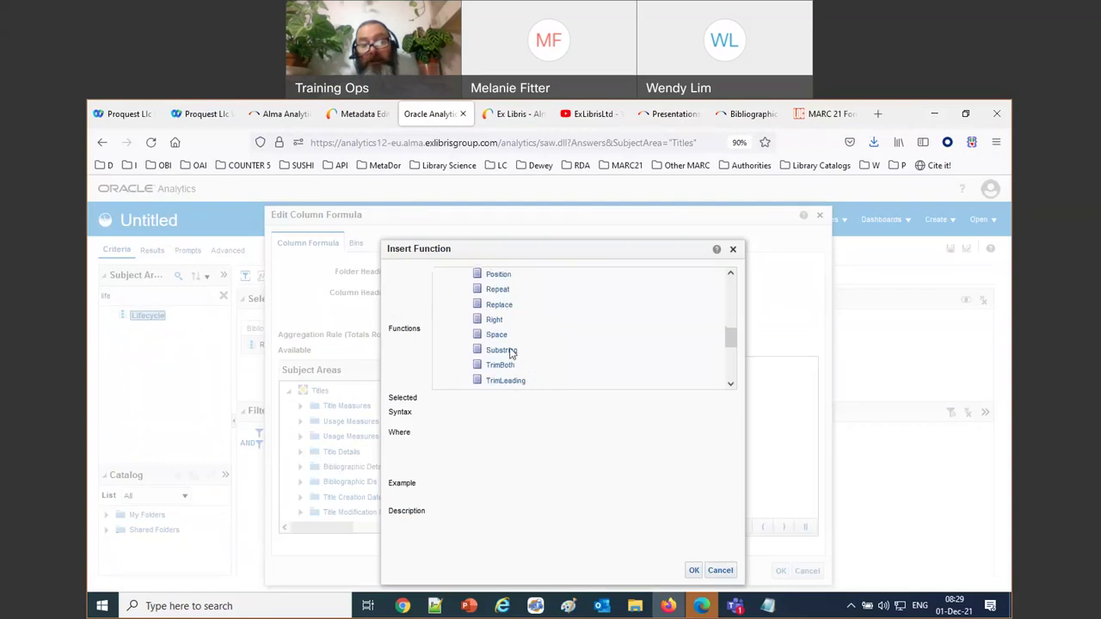
pyautogui.click(503, 350)
pyautogui.doubleClick(504, 350)
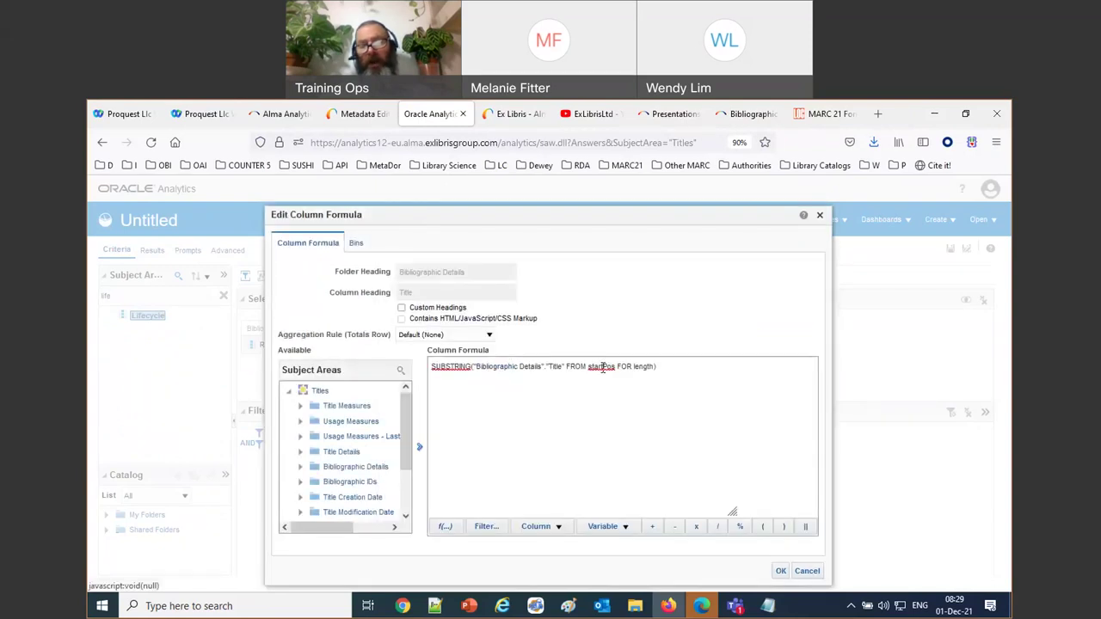
# Step: Set the substring to start at position 1 with a length of 5, and apply the column formula
pyautogui.doubleClick(602, 367)
pyautogui.write('1')
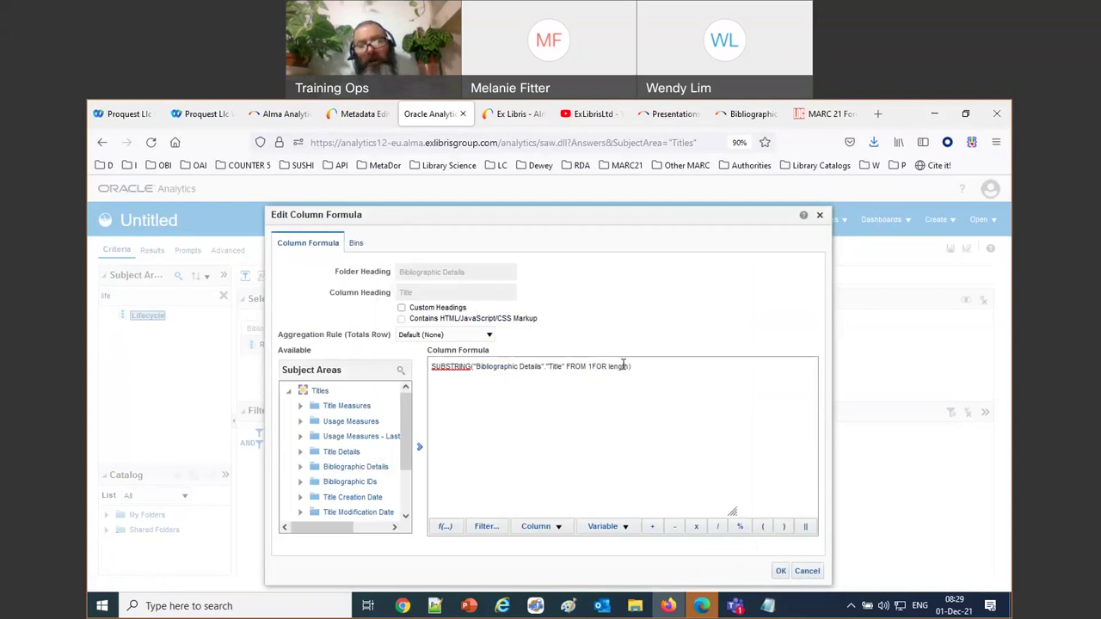
pyautogui.doubleClick(620, 367)
pyautogui.write('5')
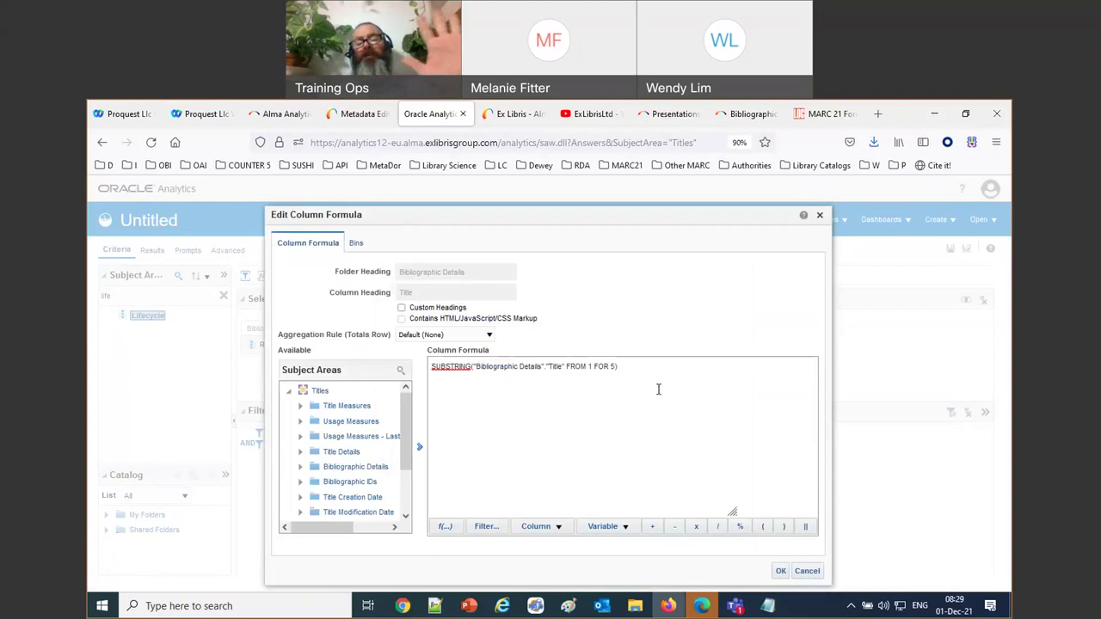
pyautogui.click(781, 572)
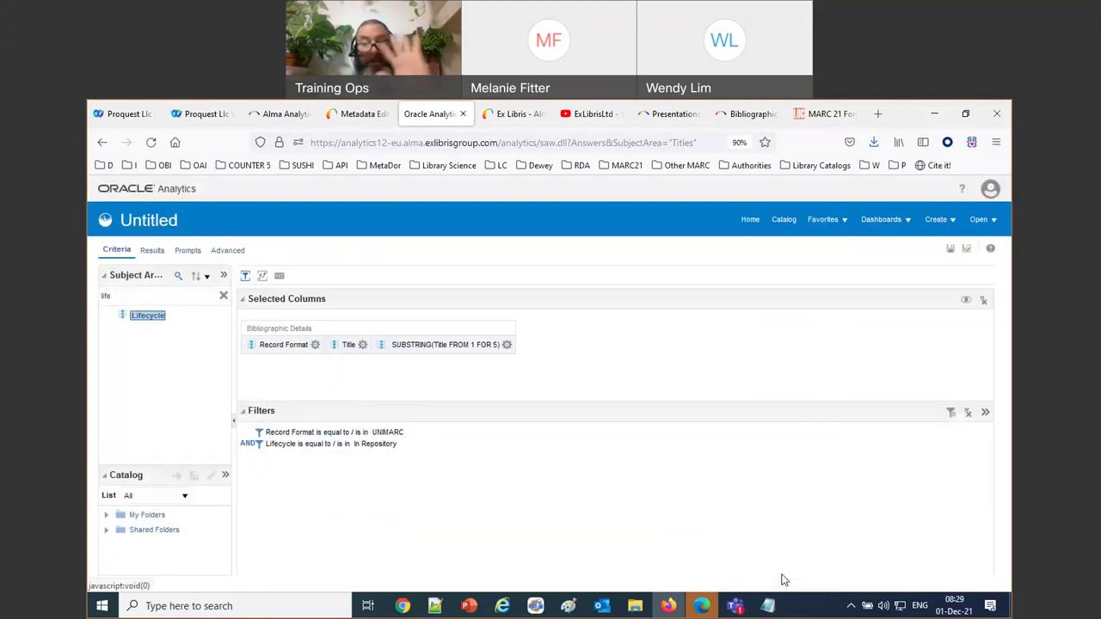
# Step: Run the analysis, compare the full titles with their five-character substrings, and return to the criteria
pyautogui.click(151, 252)
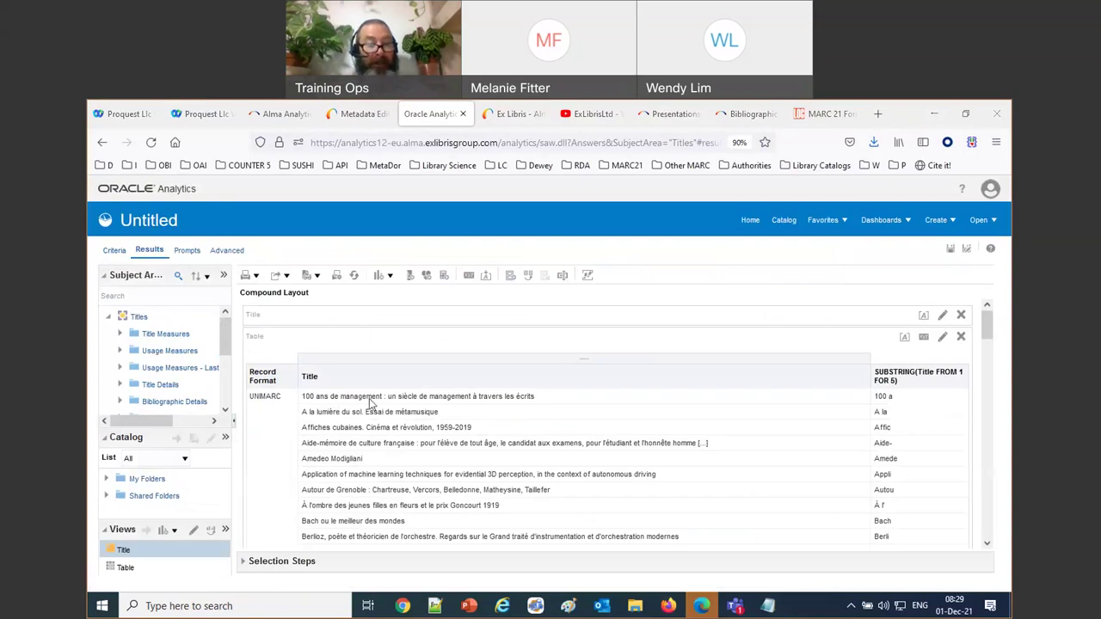
pyautogui.click(547, 399)
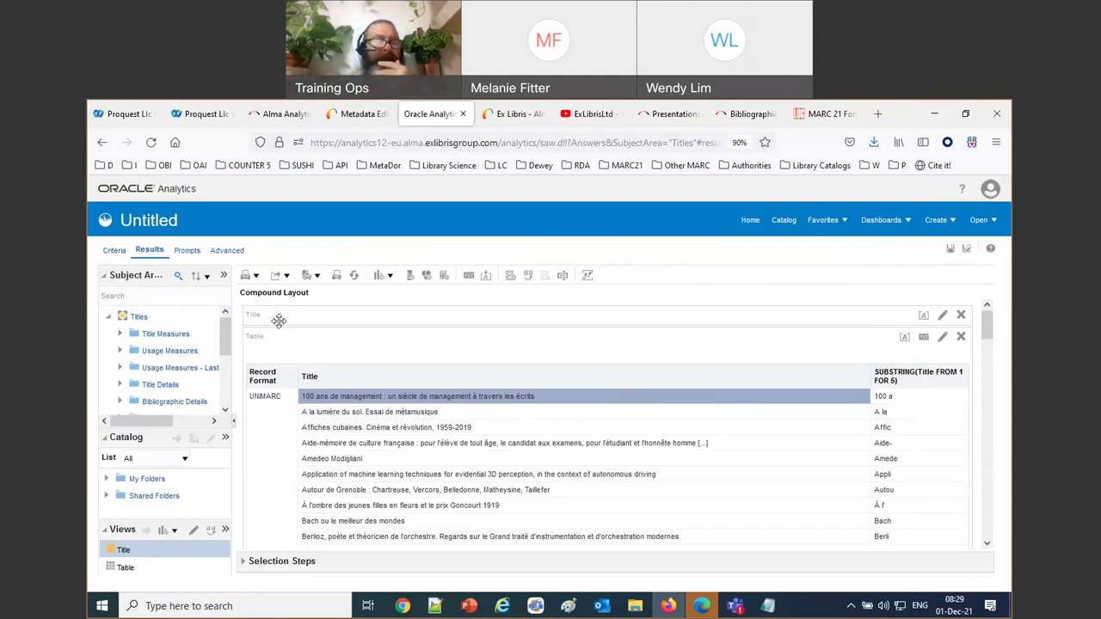
pyautogui.click(111, 251)
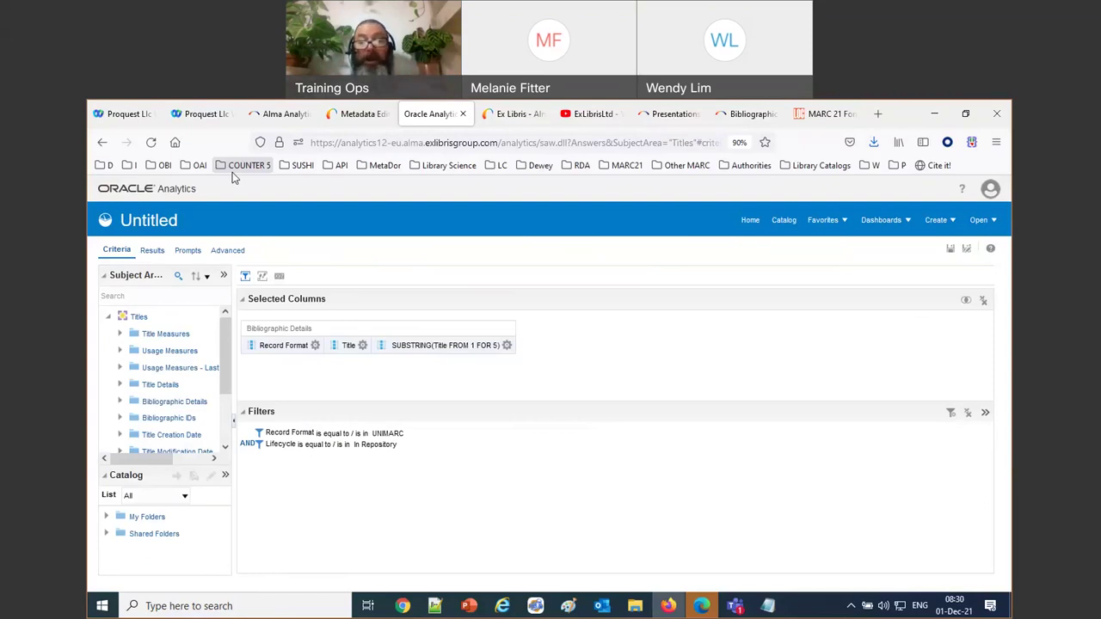
# Step: Delete the SUBSTRING title column and remove the UNIMARC Record Format filter
pyautogui.click(507, 345)
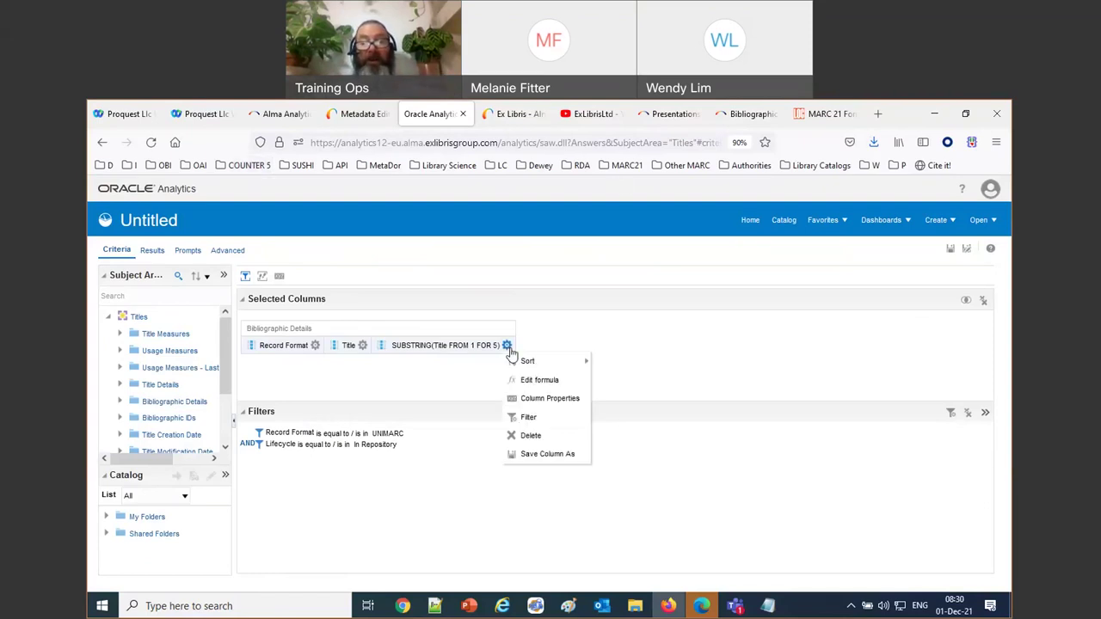
pyautogui.click(529, 436)
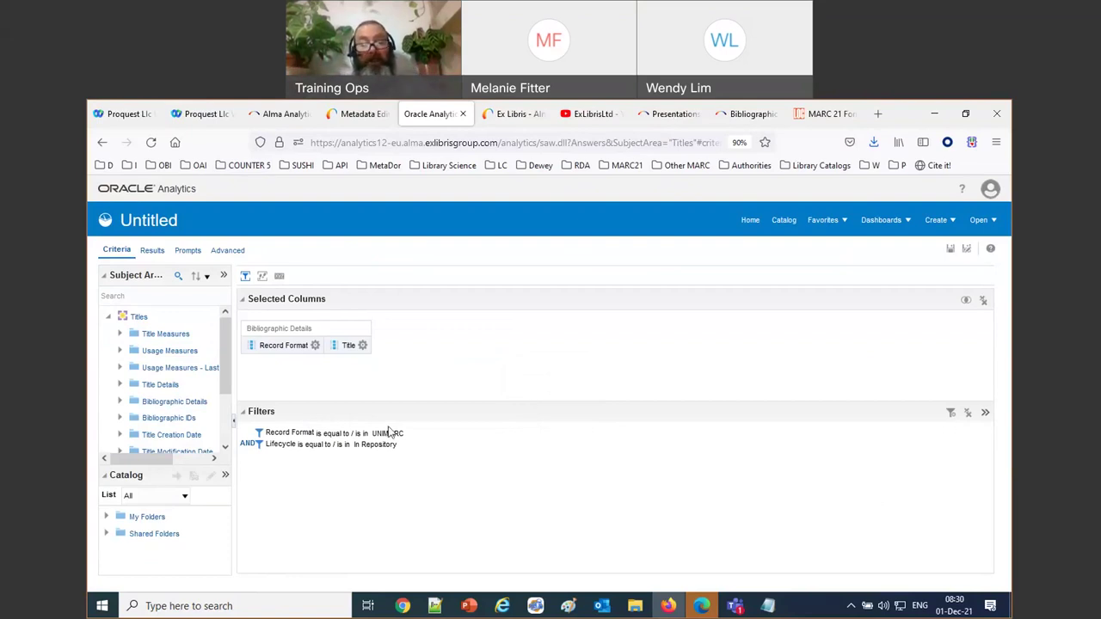
pyautogui.click(455, 435)
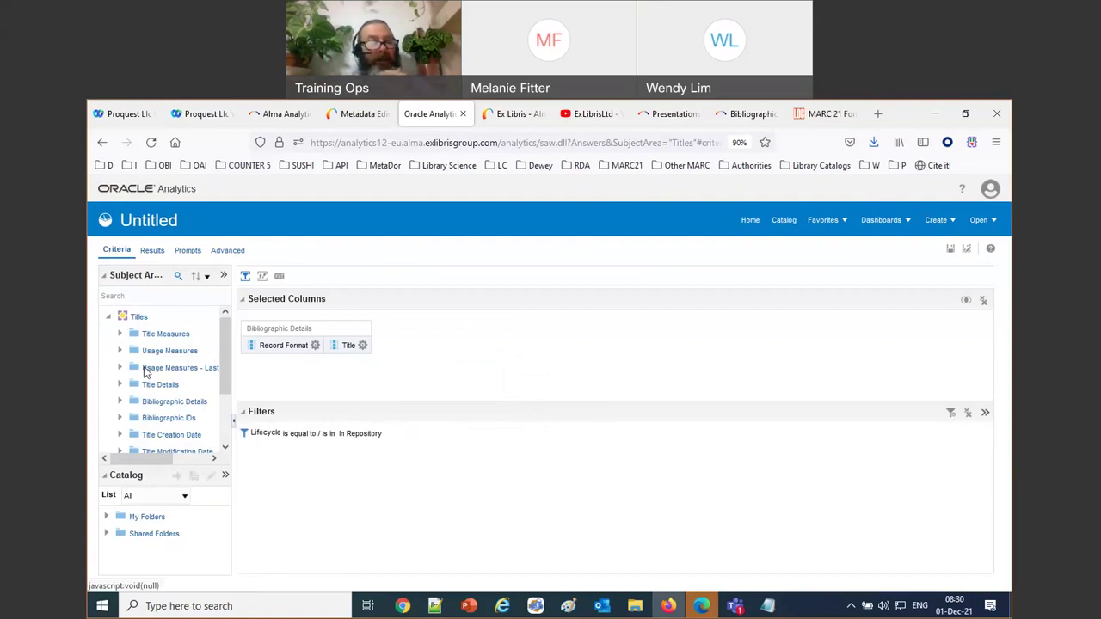
# Step: Add the Classification Code column from the LC Classifications folder to the analysis
pyautogui.scroll(-3, 145, 372)
pyautogui.click(120, 394)
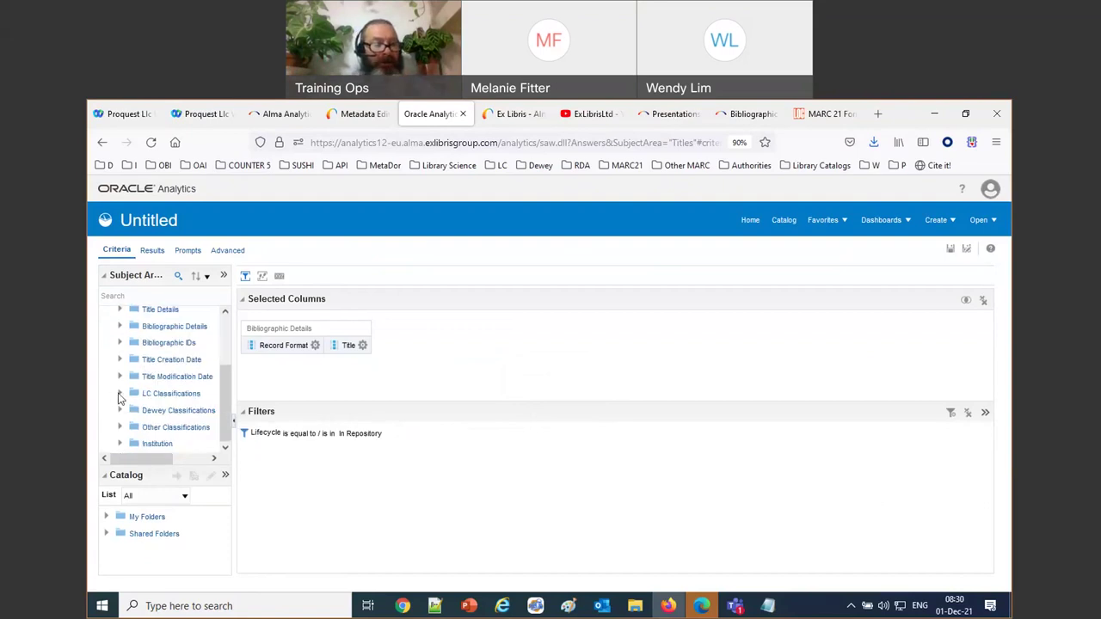
pyautogui.scroll(-6, 157, 422)
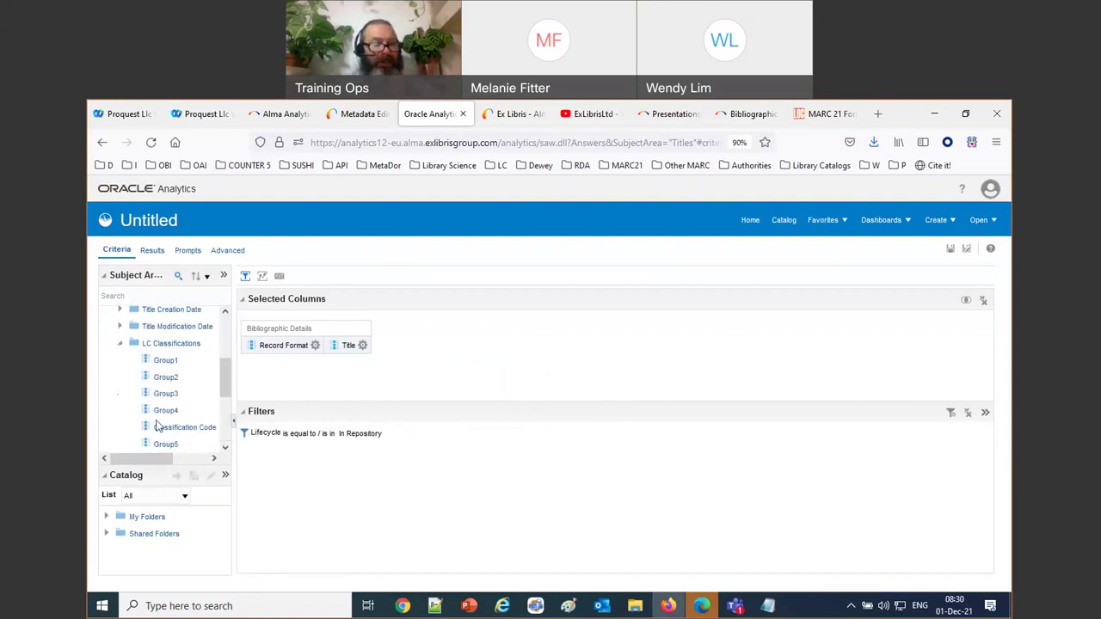
pyautogui.scroll(2, 168, 394)
pyautogui.doubleClick(176, 380)
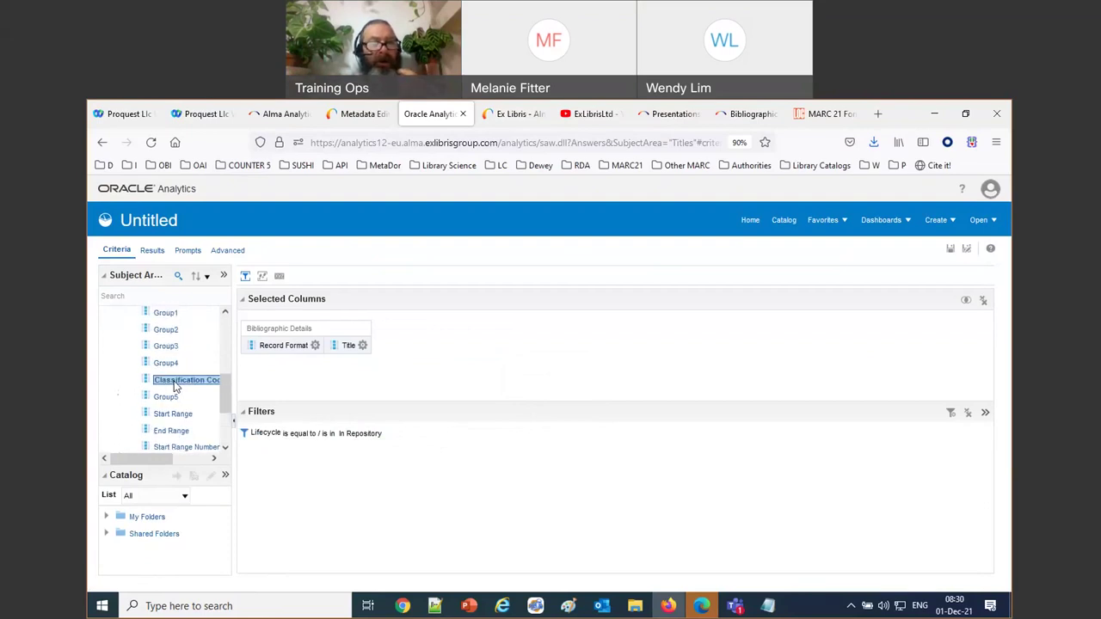
# Step: Filter Classification Code to is equal to / is in HQ and display the analysis results
pyautogui.click(461, 345)
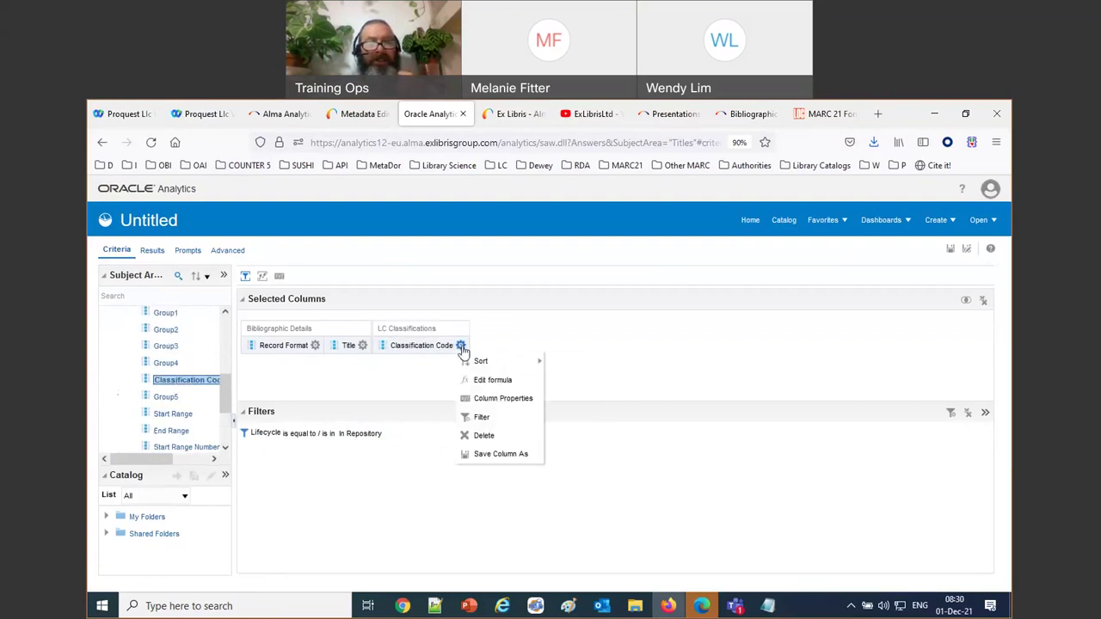
pyautogui.click(504, 423)
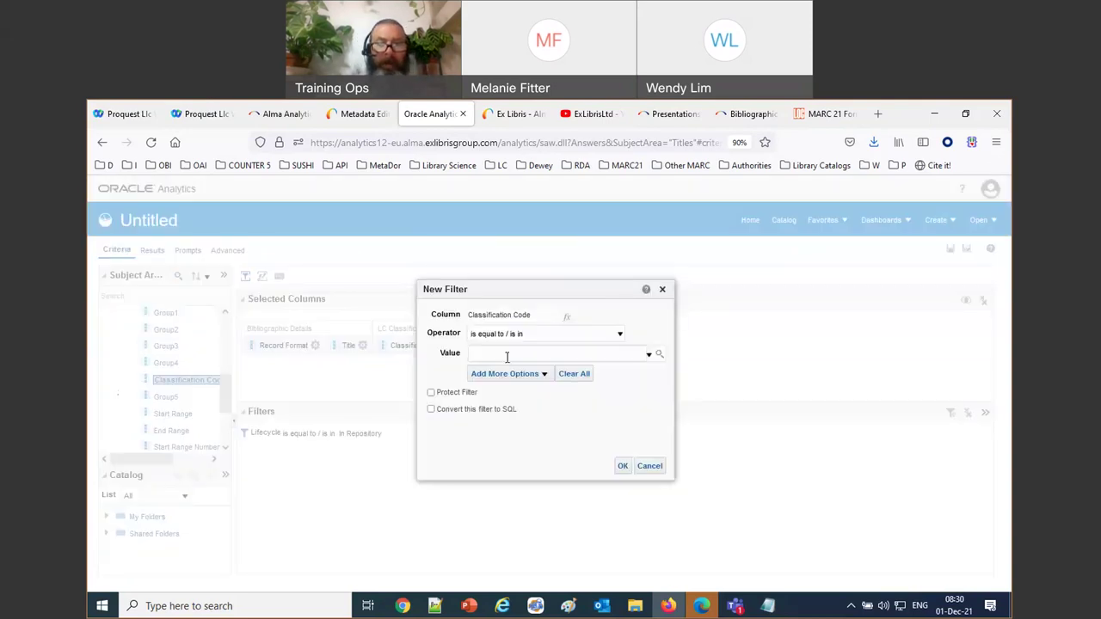
pyautogui.write('HQ')
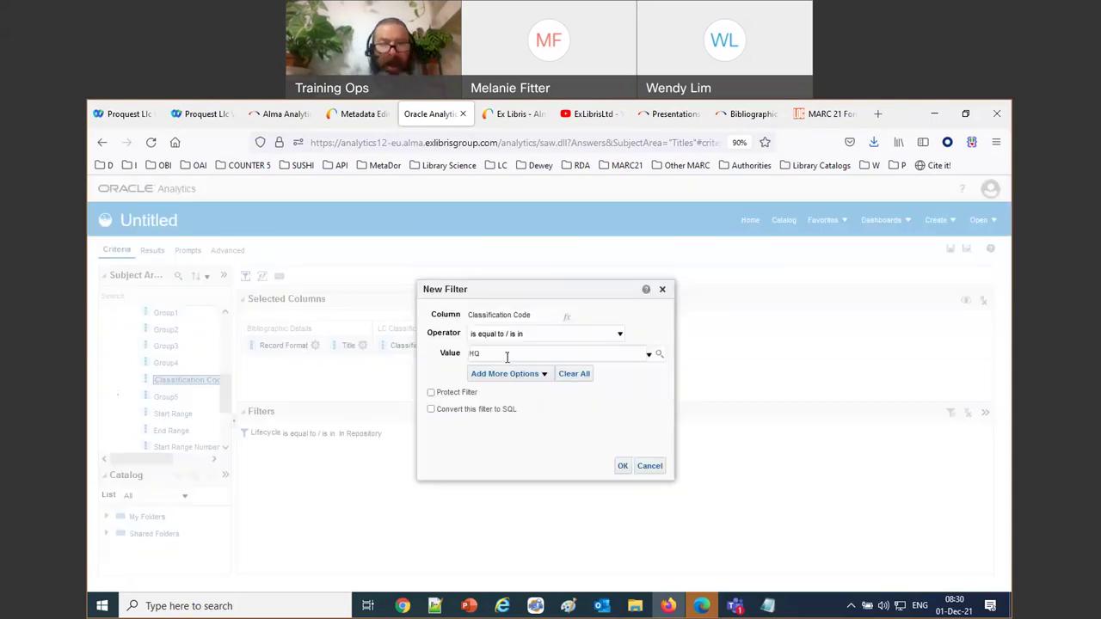
pyautogui.click(623, 466)
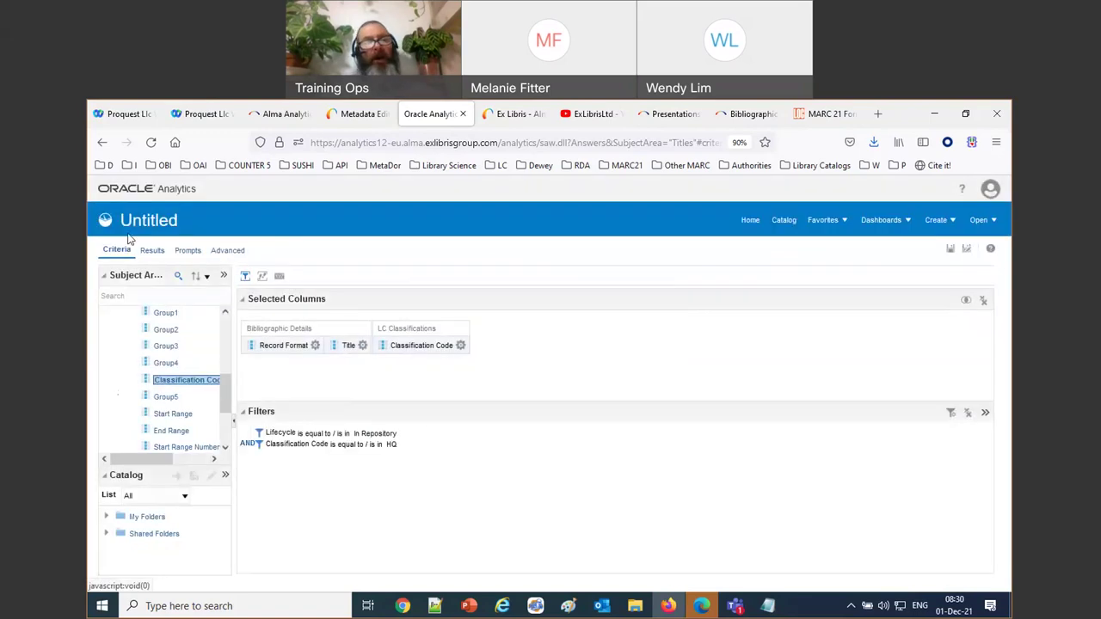
pyautogui.click(152, 250)
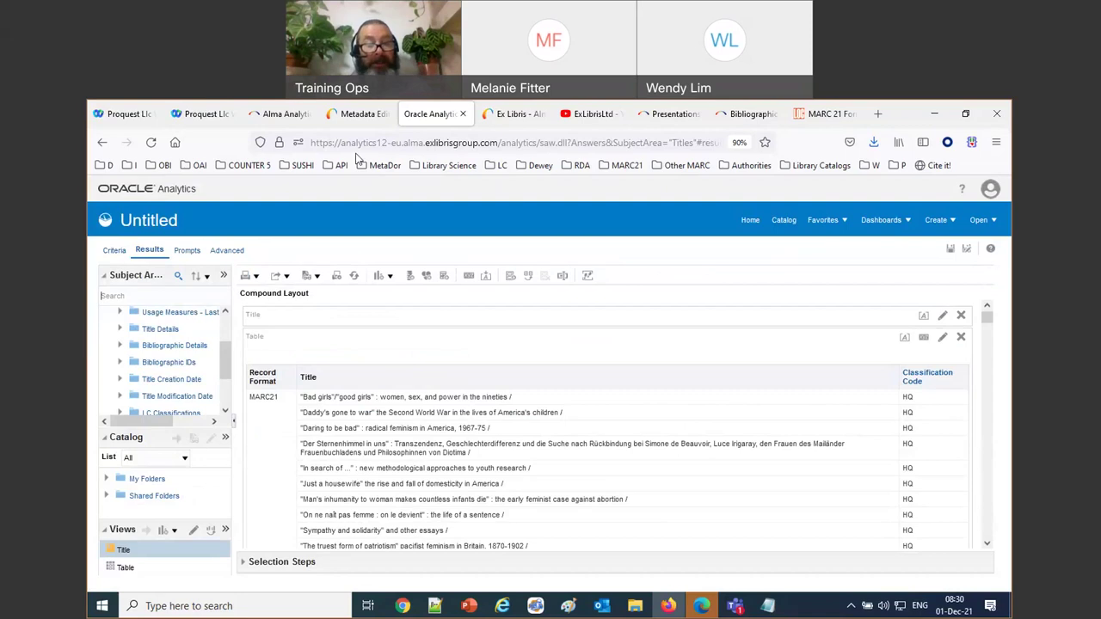
# Step: Sort the results table by Title in descending order and look through the HQ titles down to "Youth today"
pyautogui.scroll(-5, 583, 469)
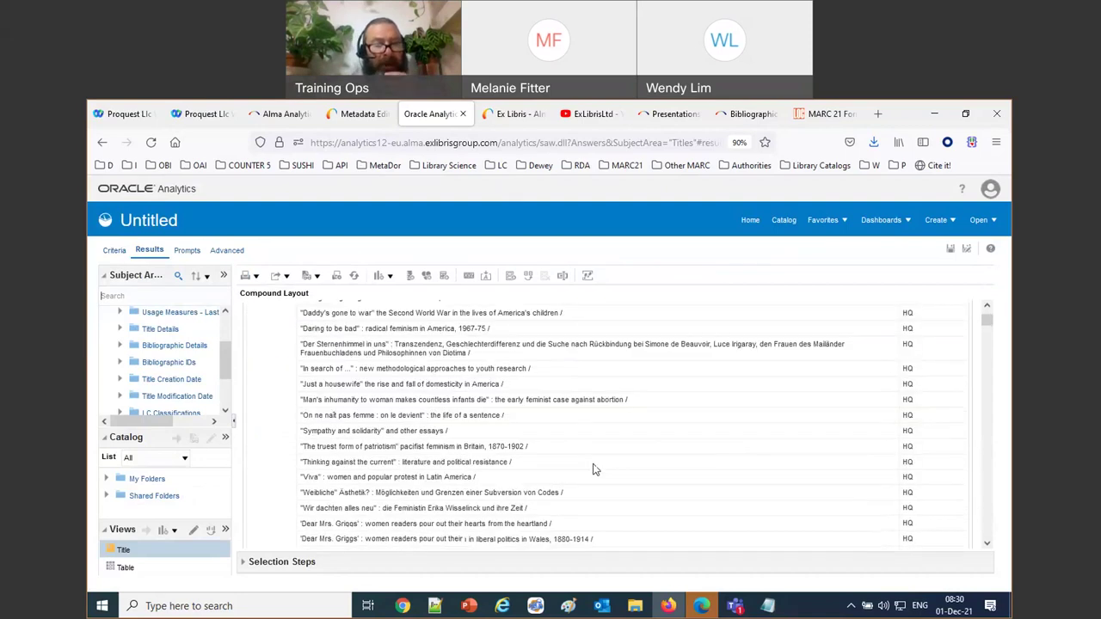
pyautogui.scroll(-3, 593, 472)
pyautogui.scroll(8, 588, 470)
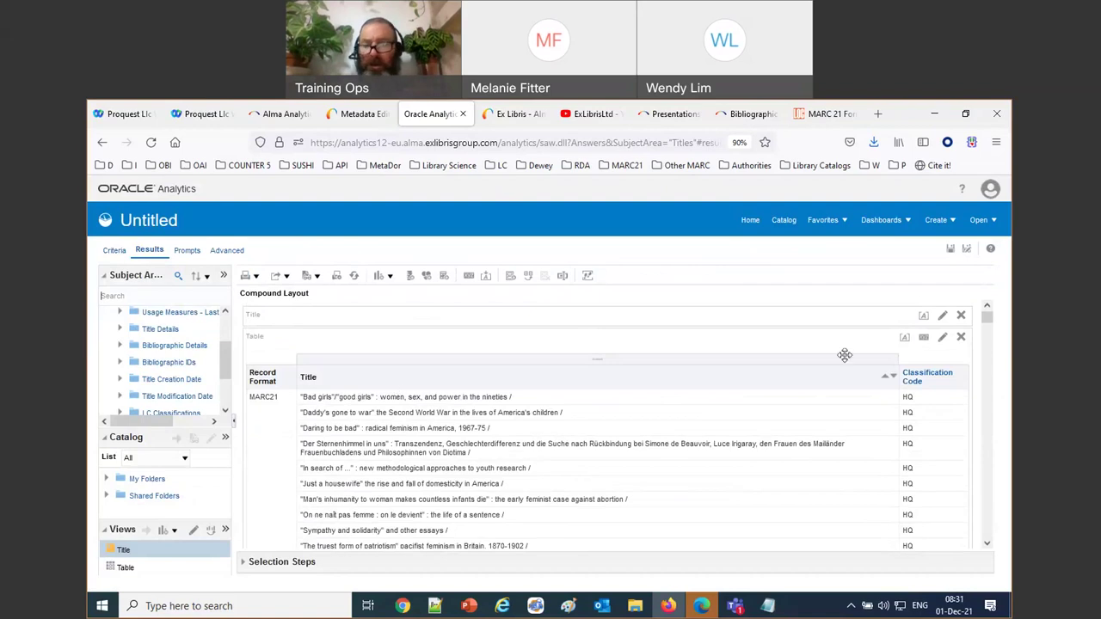
pyautogui.click(897, 381)
pyautogui.scroll(-5, 483, 462)
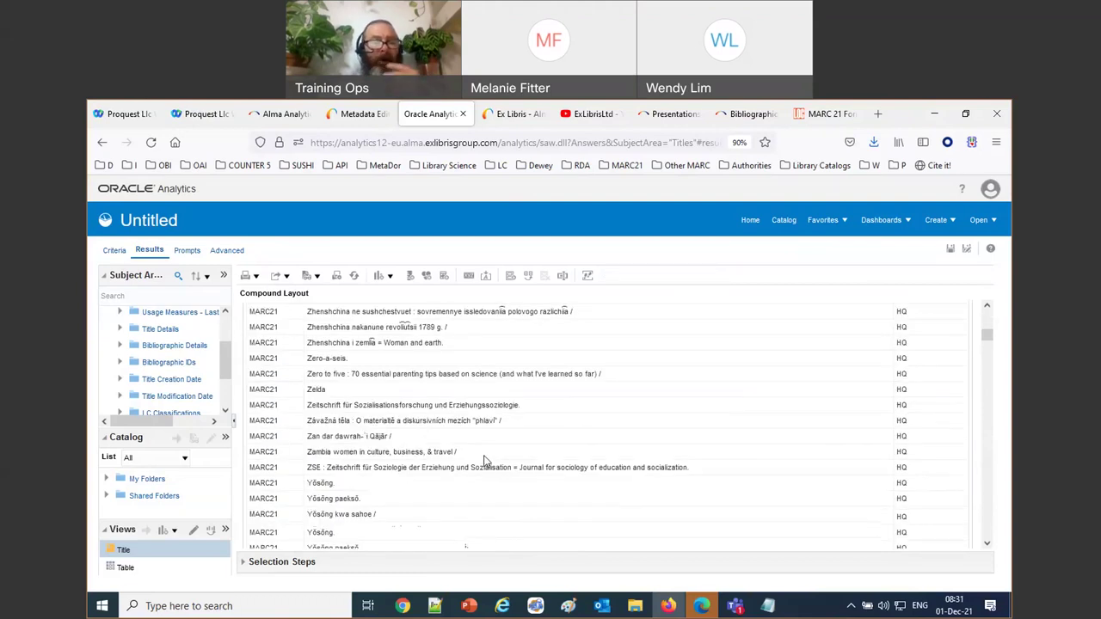
pyautogui.scroll(-1, 483, 462)
pyautogui.scroll(-4, 483, 461)
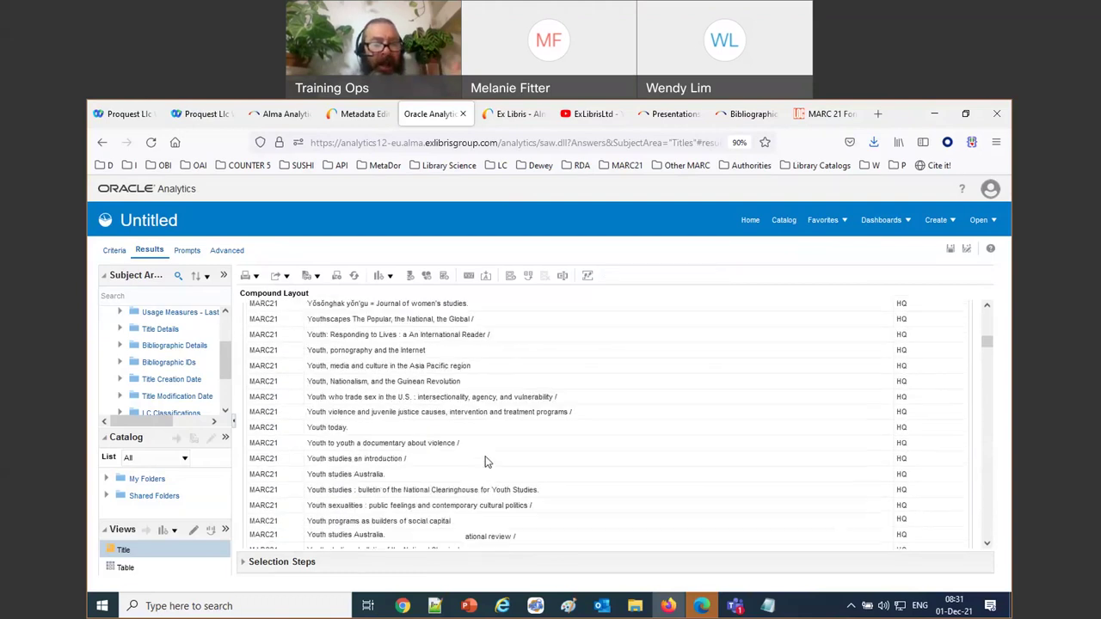
pyautogui.click(318, 426)
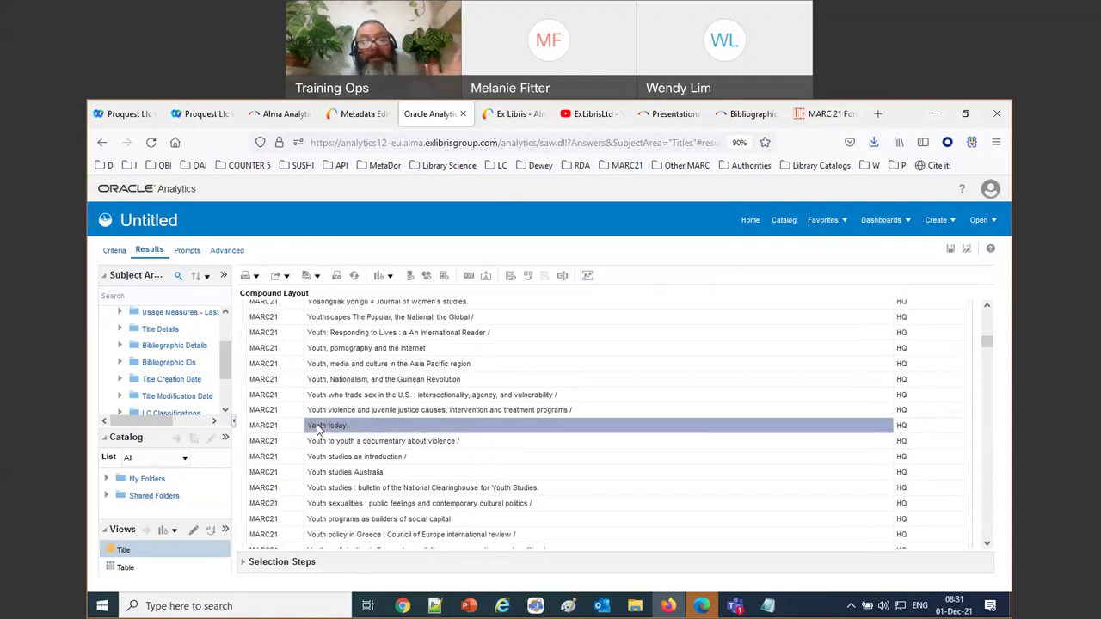
# Step: Add a filter in the criteria so that Title contains any youth, and display the analysis results
pyautogui.click(106, 248)
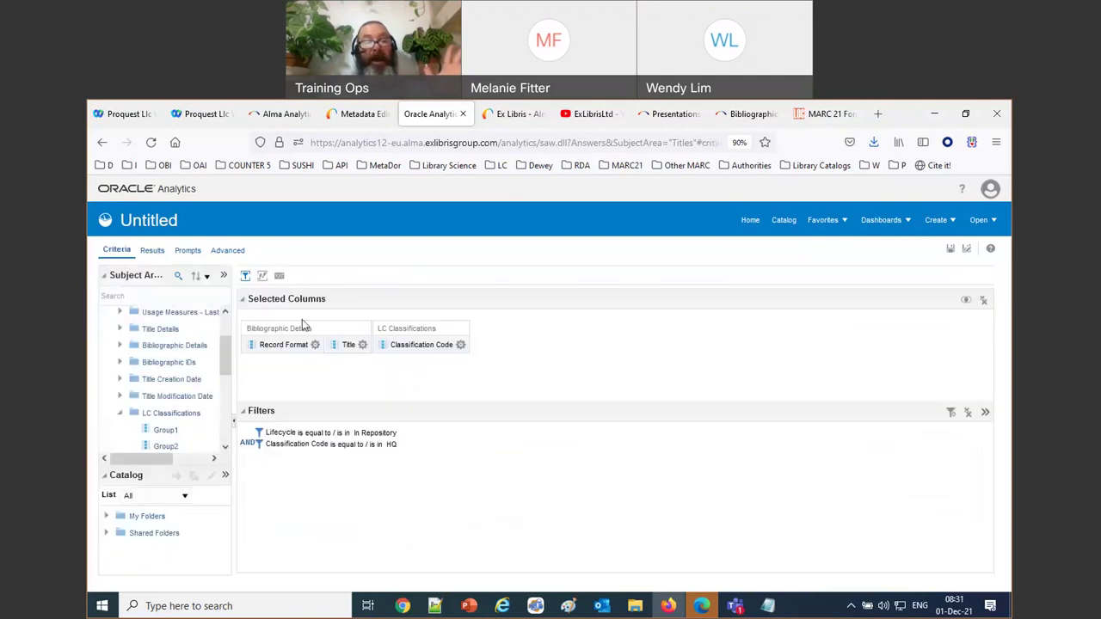
pyautogui.click(362, 344)
pyautogui.click(403, 417)
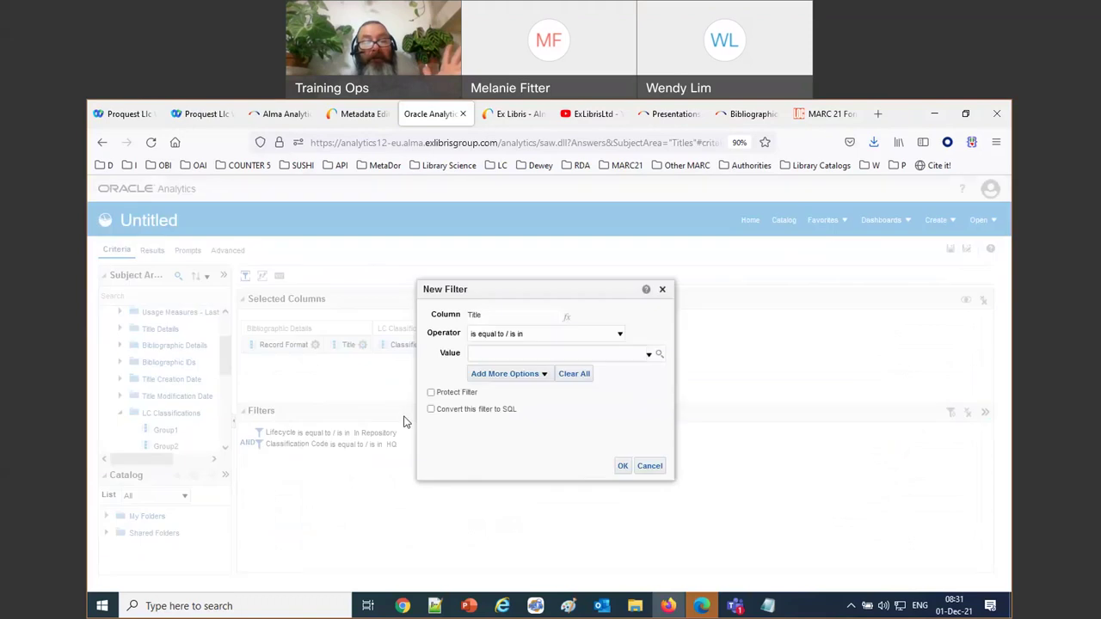
pyautogui.click(539, 335)
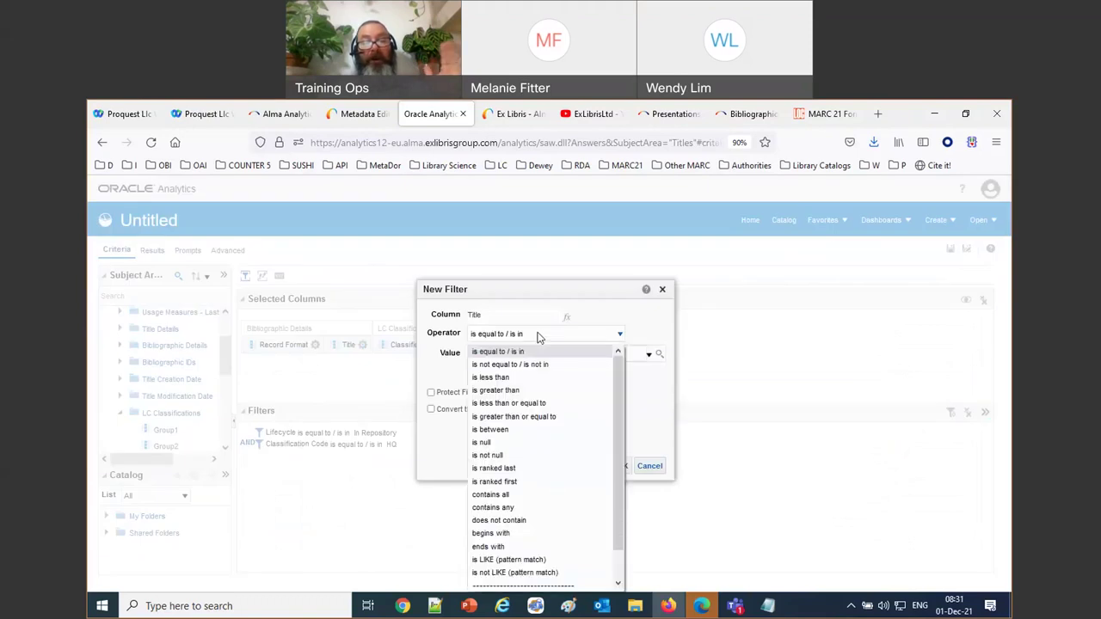
pyautogui.click(521, 509)
pyautogui.write('youth')
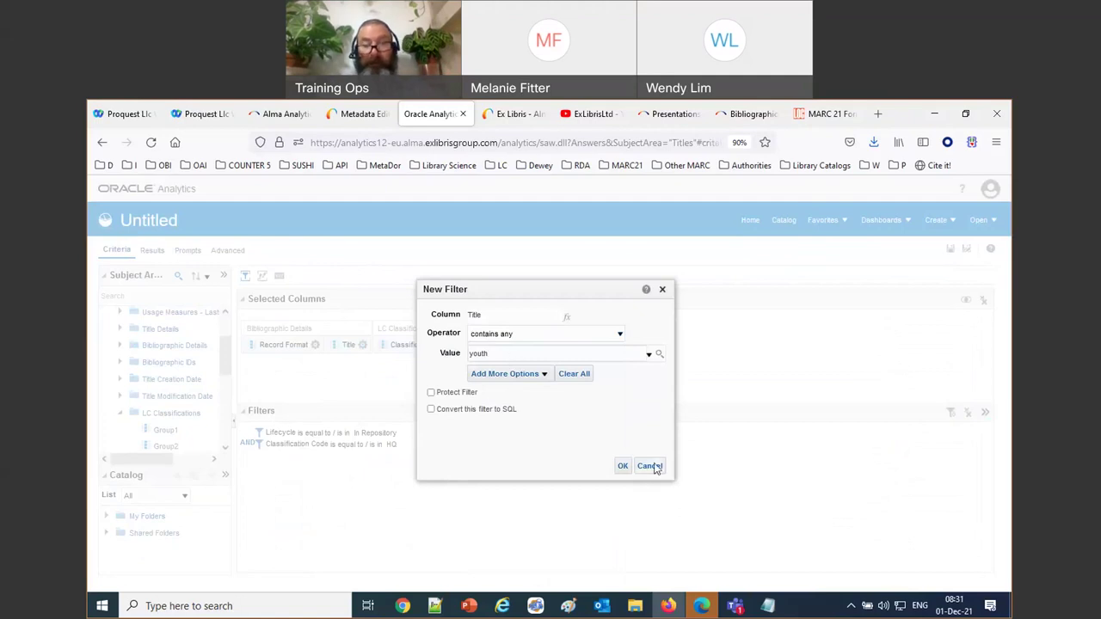
pyautogui.click(623, 466)
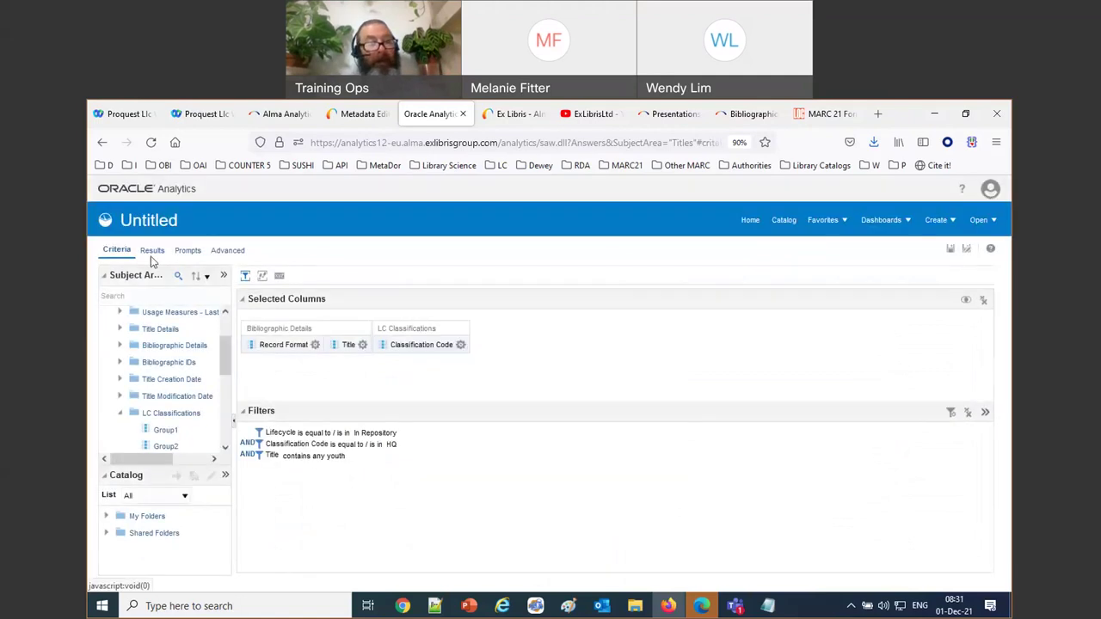
pyautogui.click(151, 252)
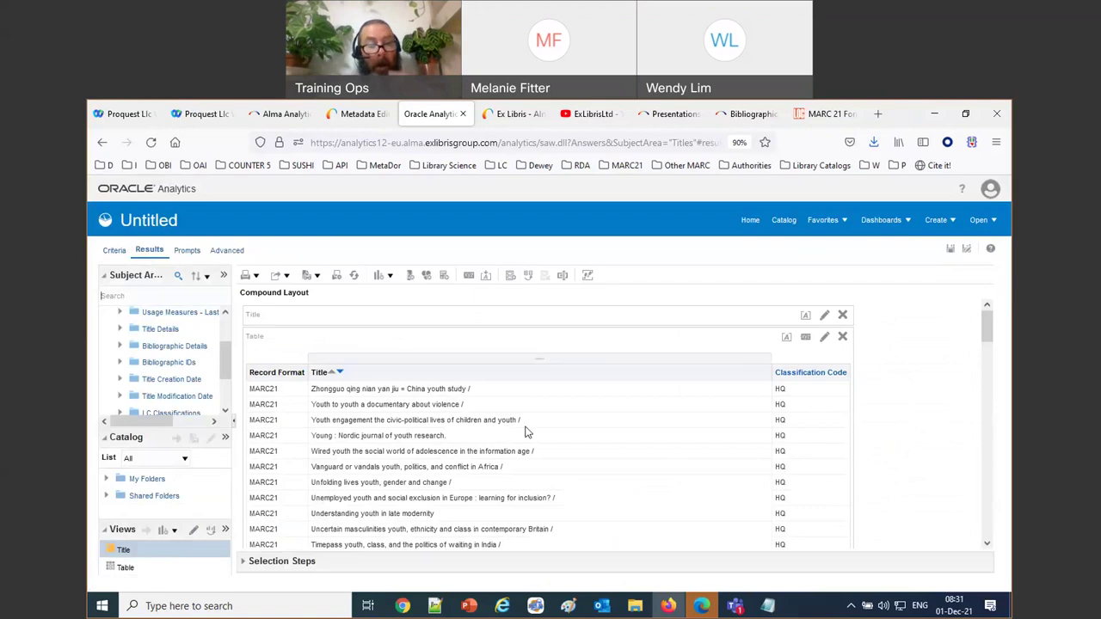
pyautogui.click(399, 437)
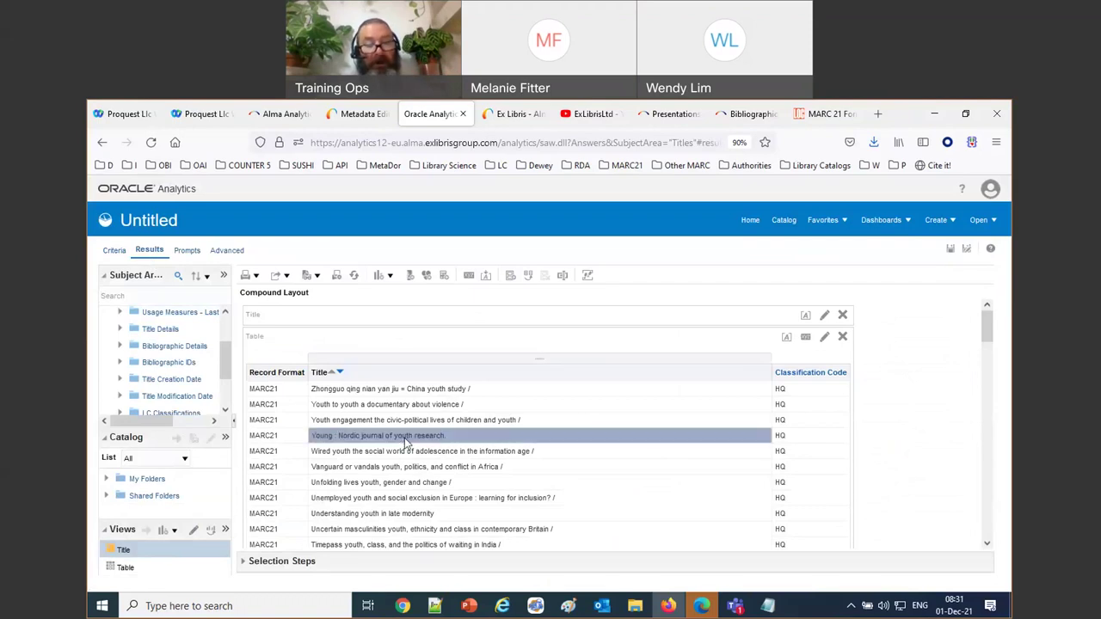
# Step: Examine the titles in the results table for how the word youth is capitalised
pyautogui.click(441, 390)
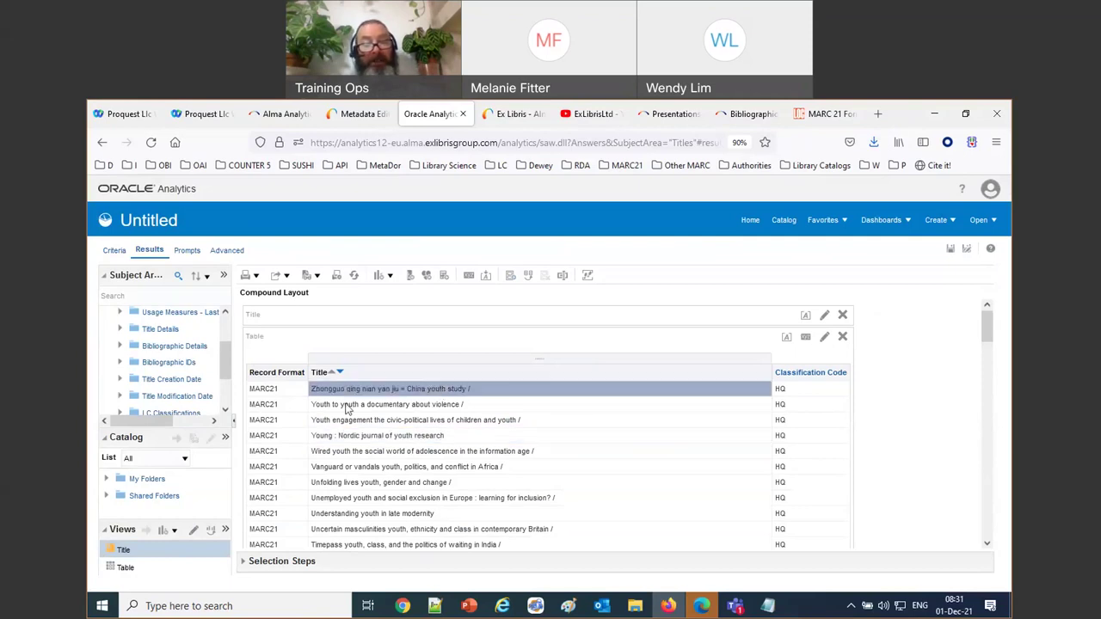
pyautogui.click(342, 456)
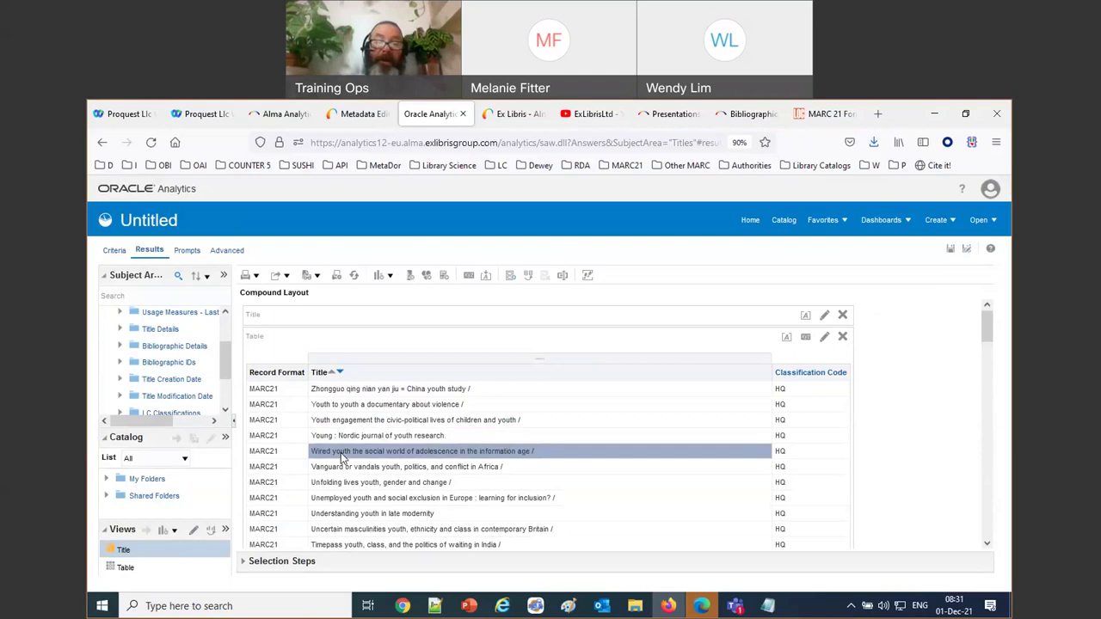
pyautogui.click(374, 392)
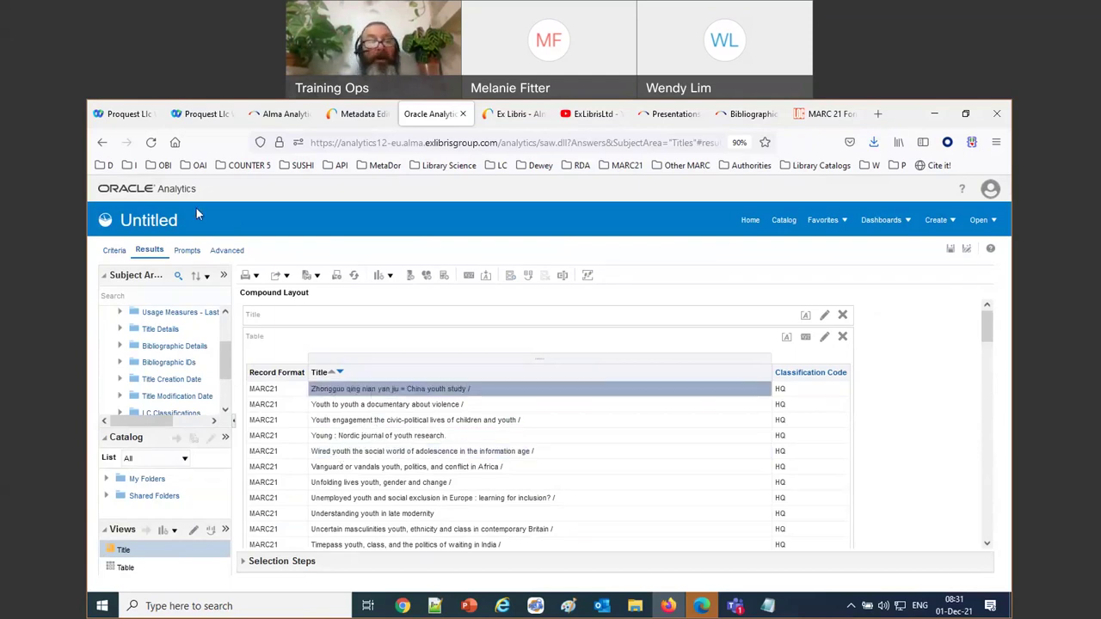
# Step: Add another Title filter with the operator contains any and value "Youth", and combine it with the existing youth filter using OR
pyautogui.click(113, 251)
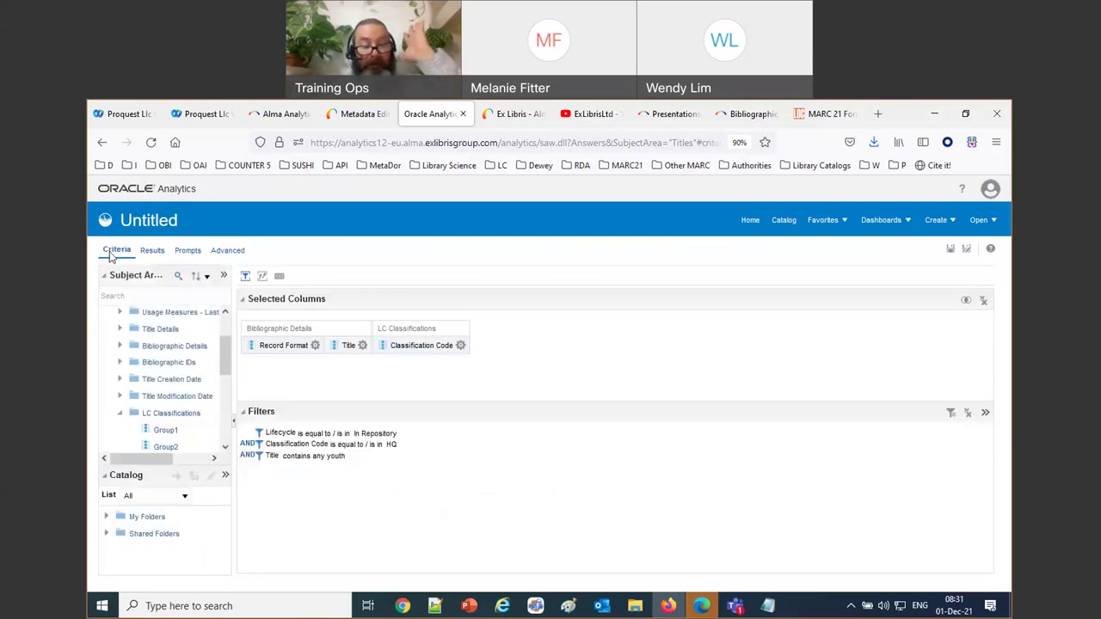
pyautogui.click(362, 345)
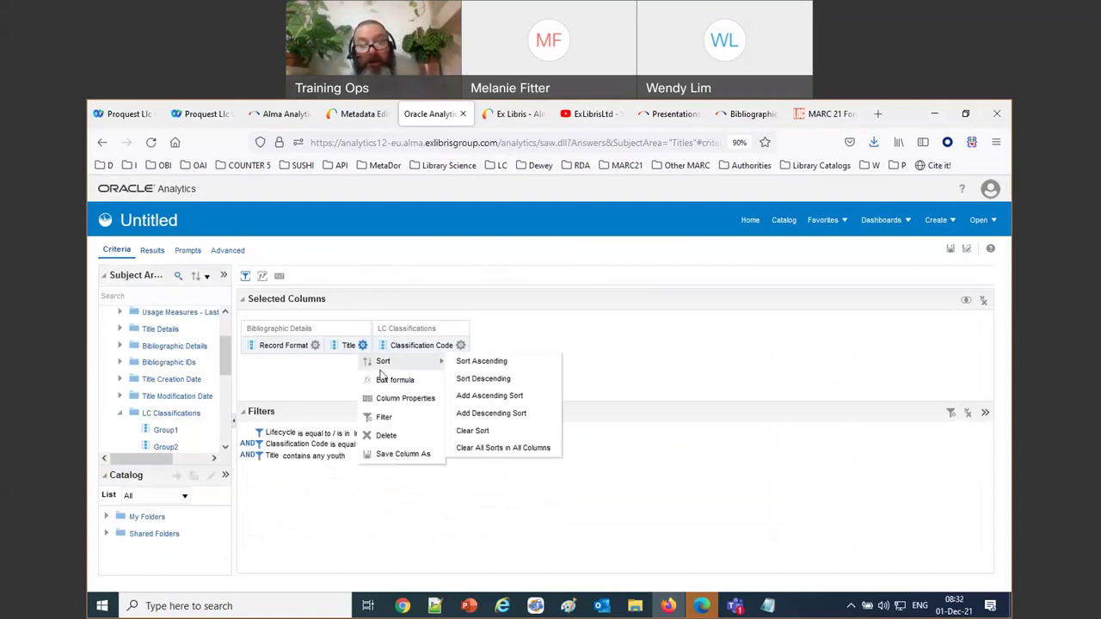
pyautogui.click(408, 422)
pyautogui.click(503, 335)
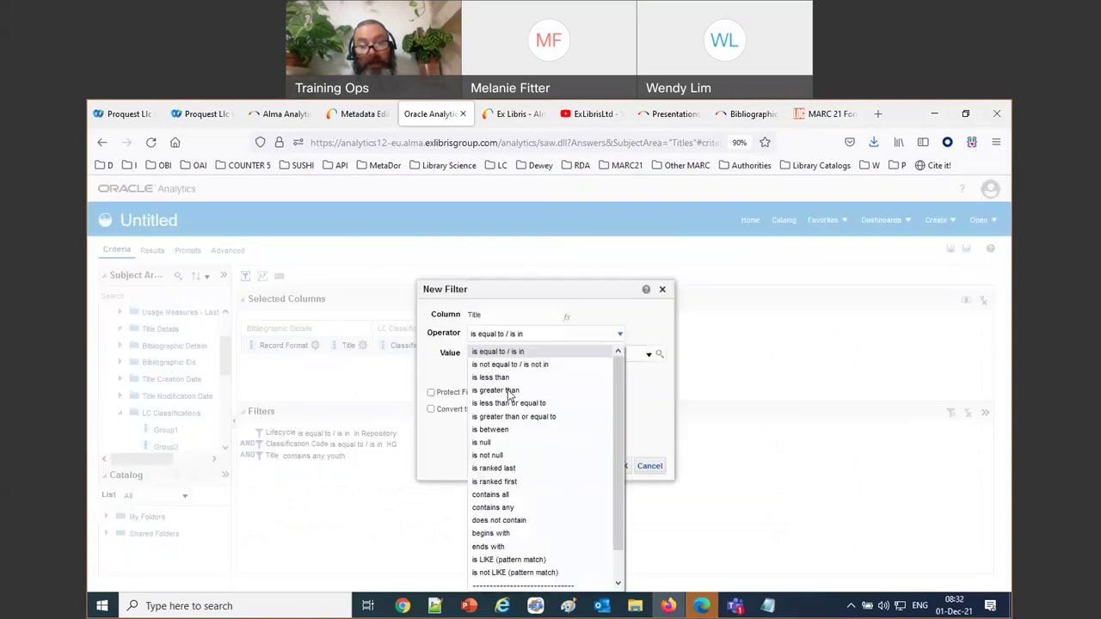
pyautogui.click(526, 506)
pyautogui.click(495, 355)
pyautogui.write('Youth')
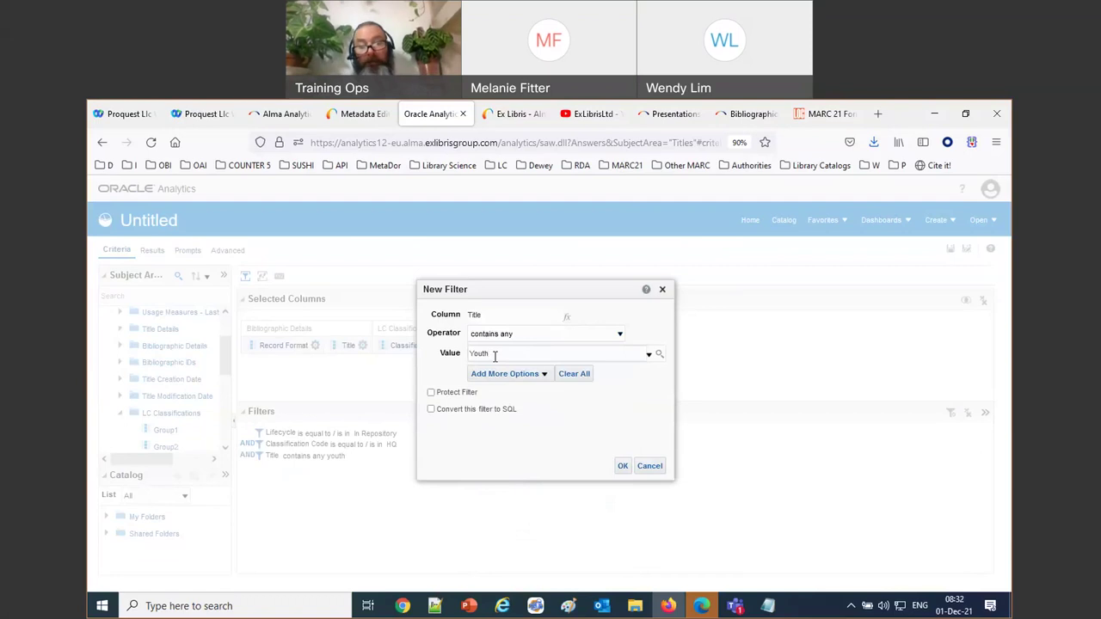
pyautogui.click(623, 466)
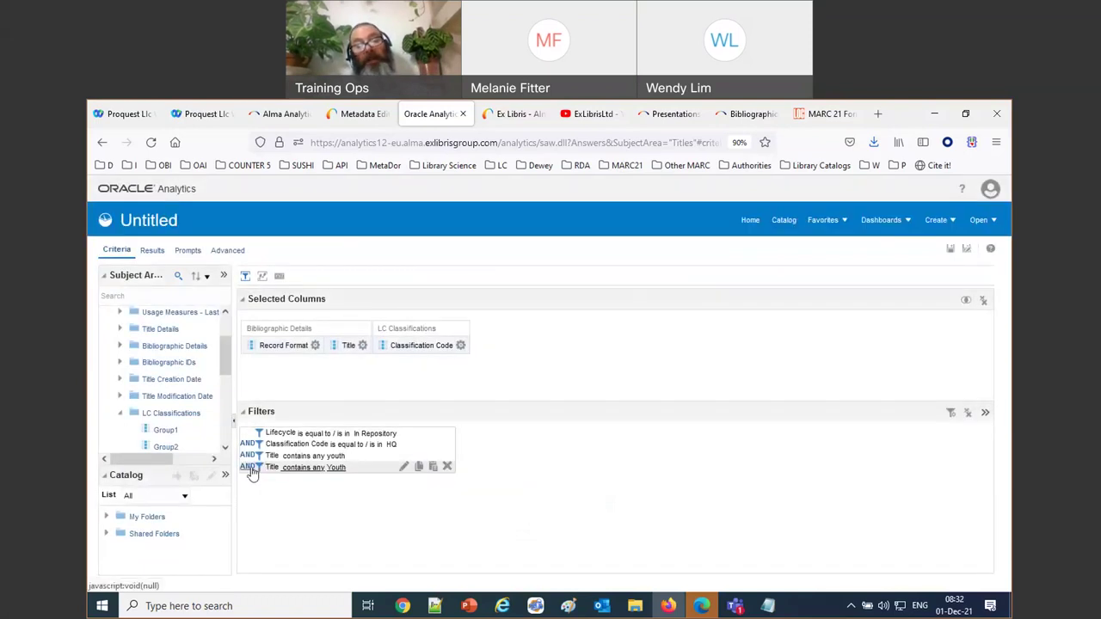
pyautogui.click(249, 468)
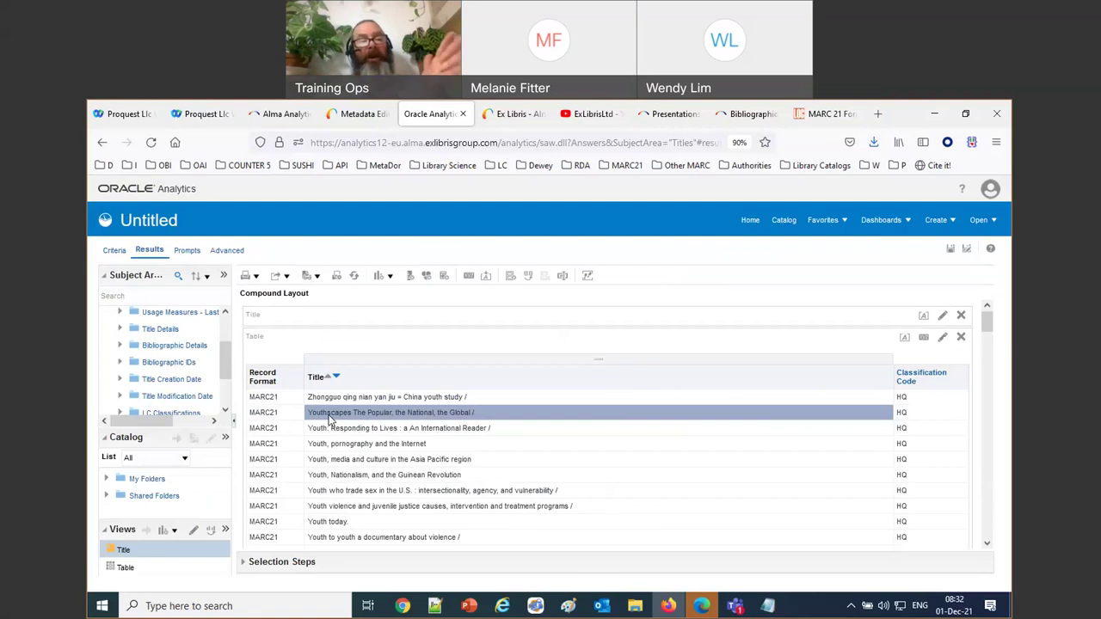
# Step: Return to the criteria, search the subject area for "title", and add a second Title column to the analysis
pyautogui.click(117, 251)
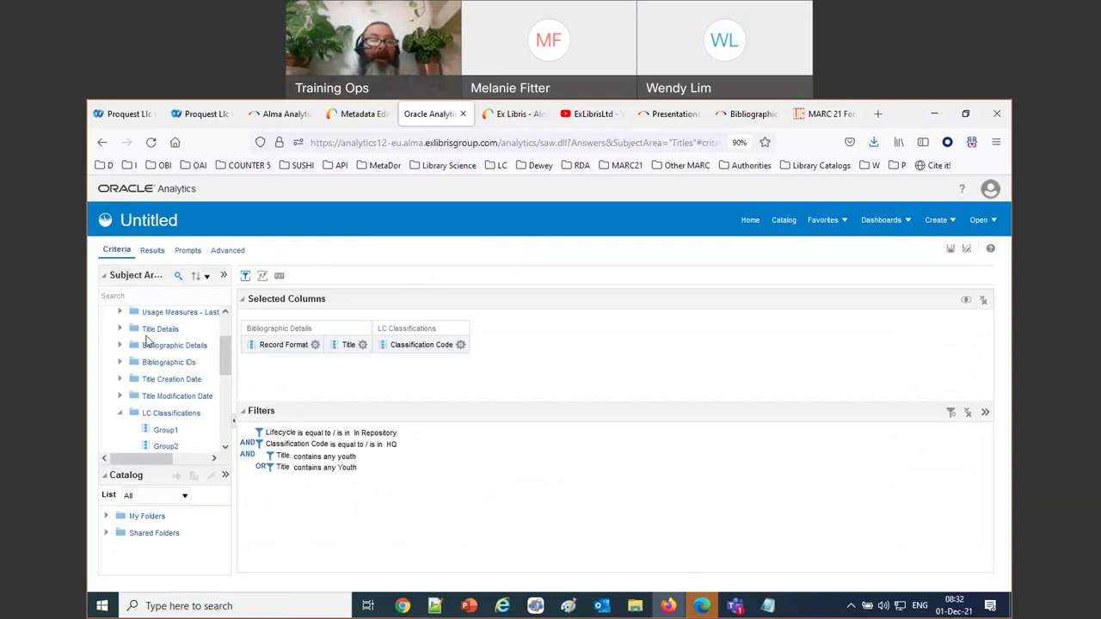
pyautogui.click(120, 330)
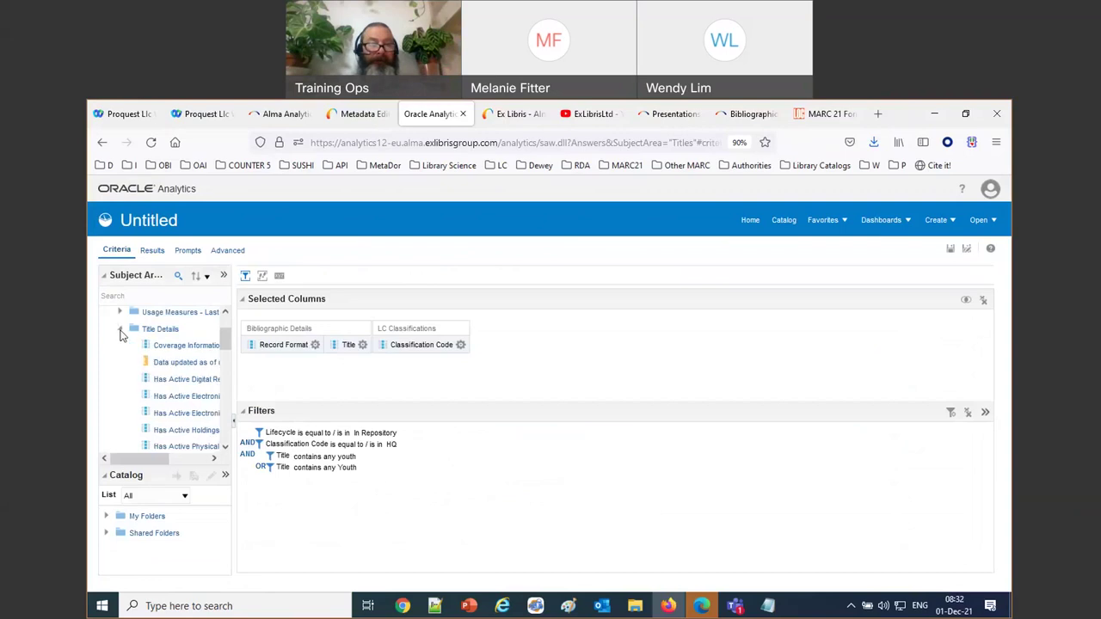
pyautogui.scroll(-2, 170, 385)
pyautogui.scroll(-5, 172, 389)
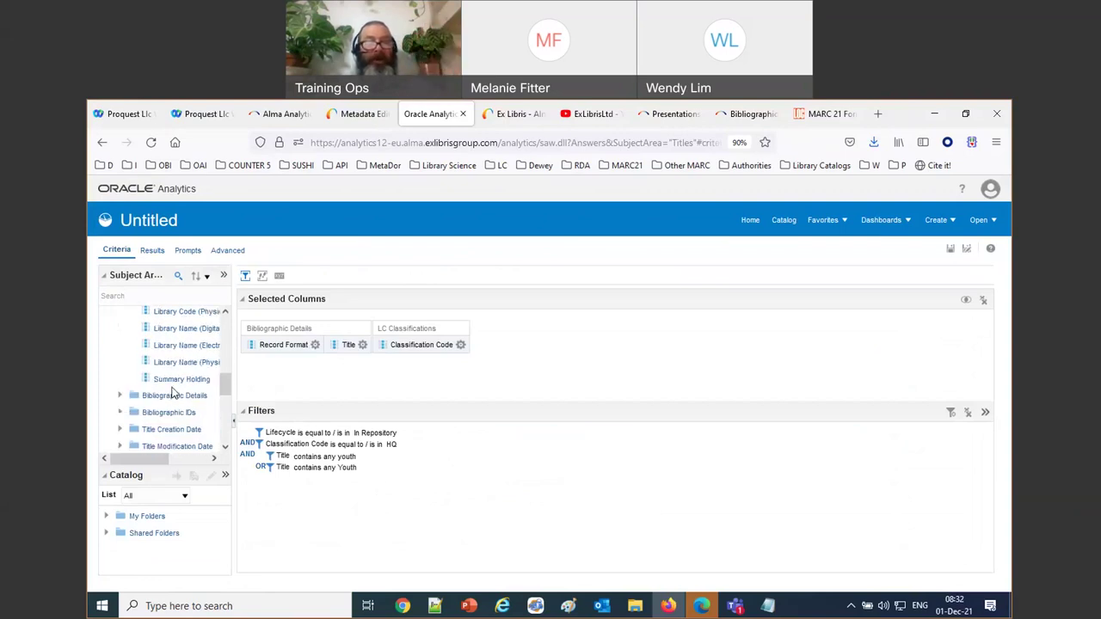
pyautogui.scroll(5, 172, 393)
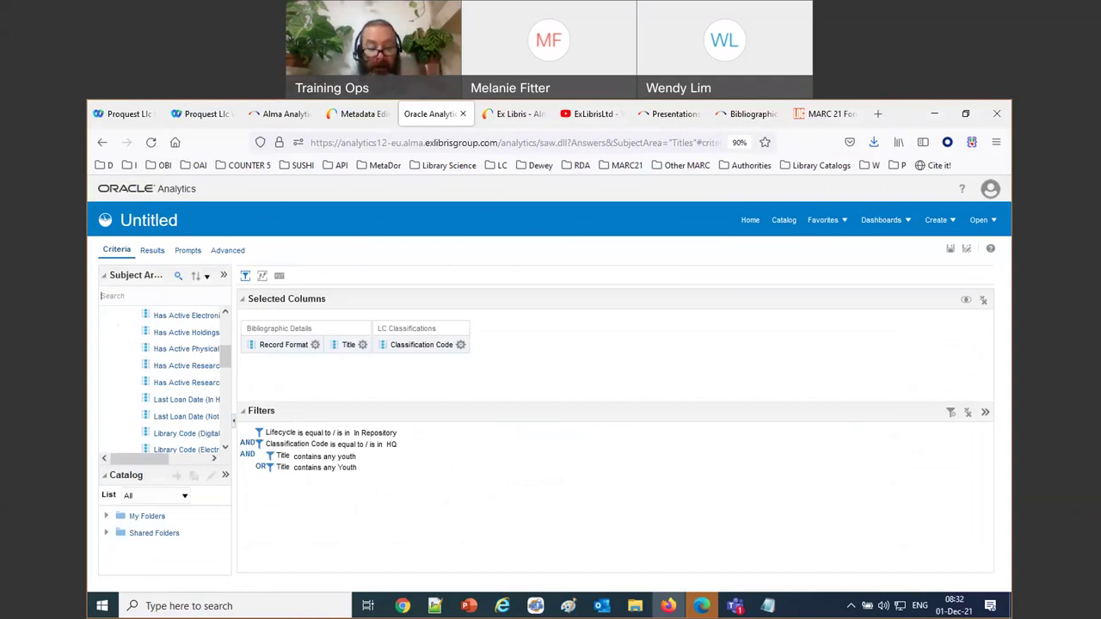
pyautogui.write('title')
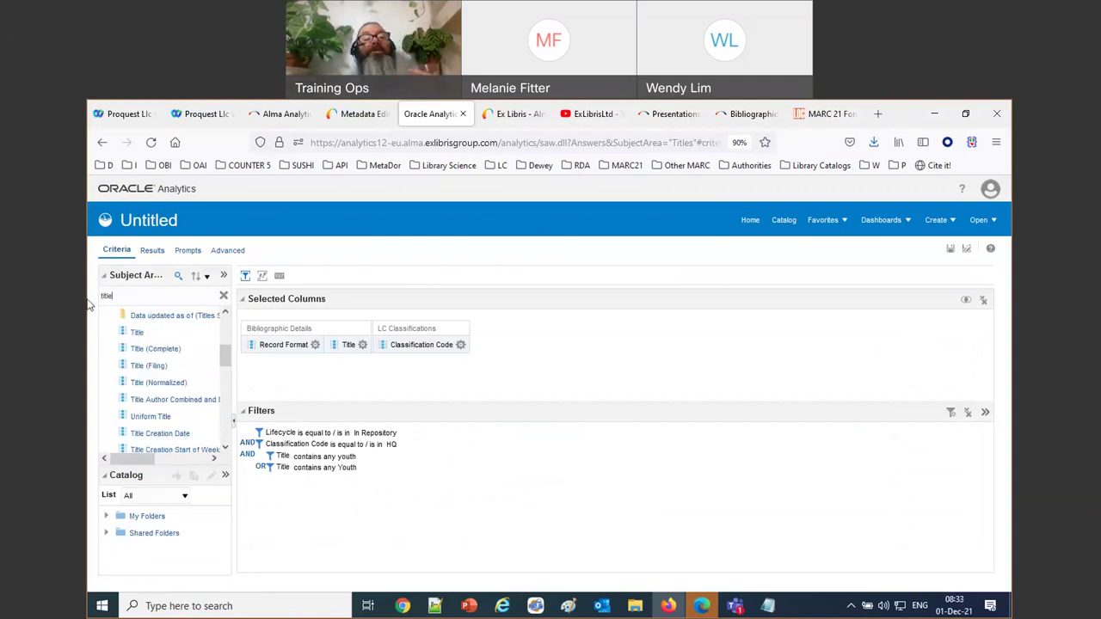
pyautogui.doubleClick(138, 333)
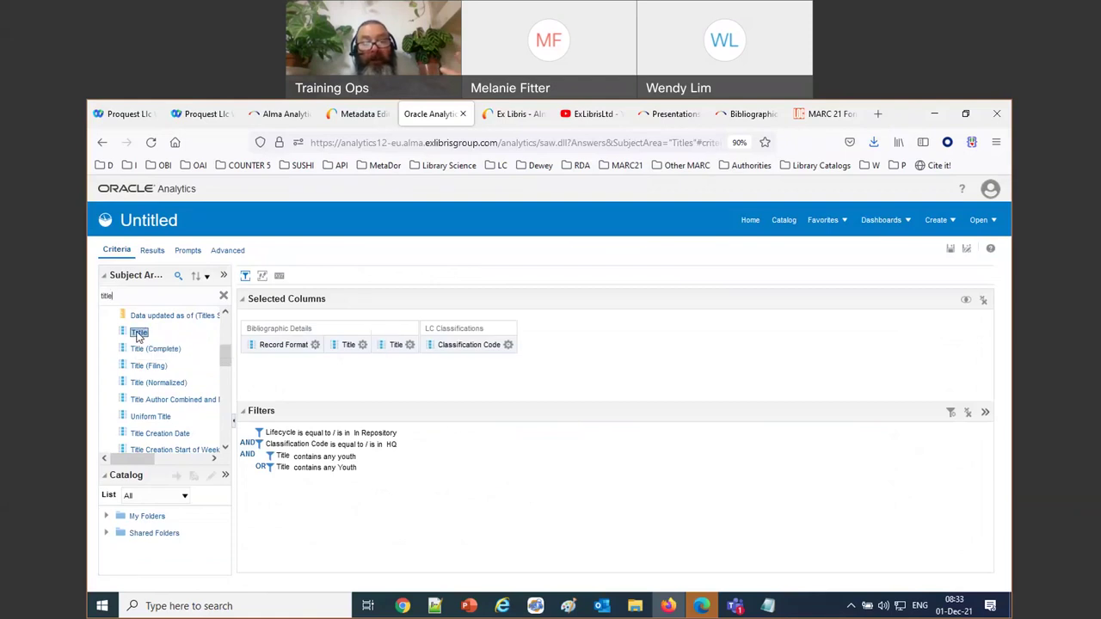
# Step: Edit the second Title column's formula to apply the Lower string function, giving LOWER("Bibliographic Details"."Title")
pyautogui.click(410, 346)
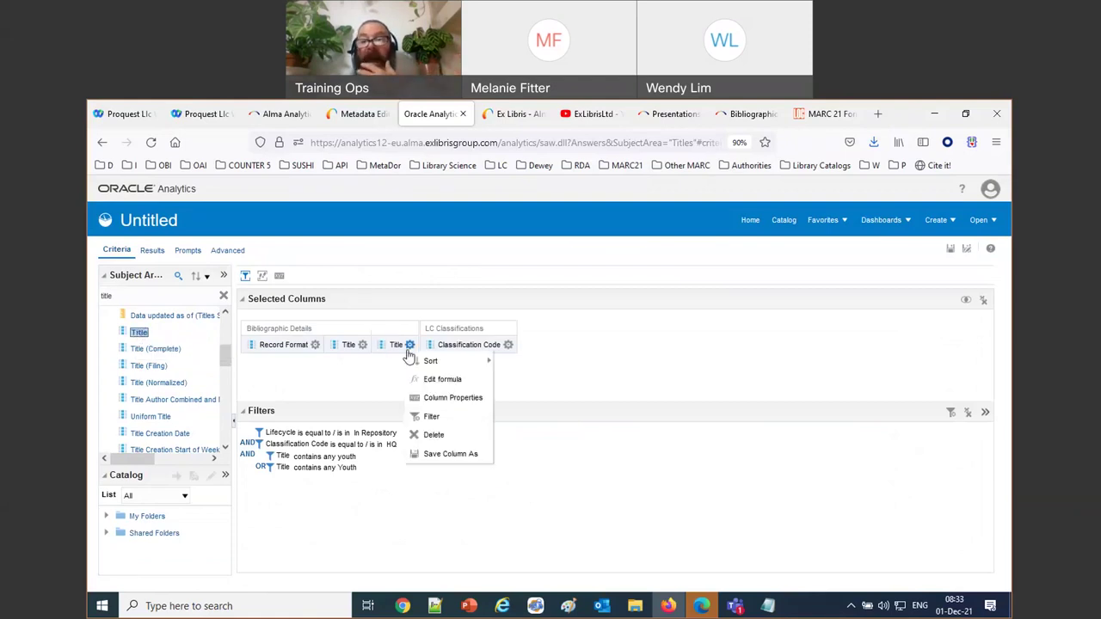
pyautogui.click(410, 345)
pyautogui.click(410, 345)
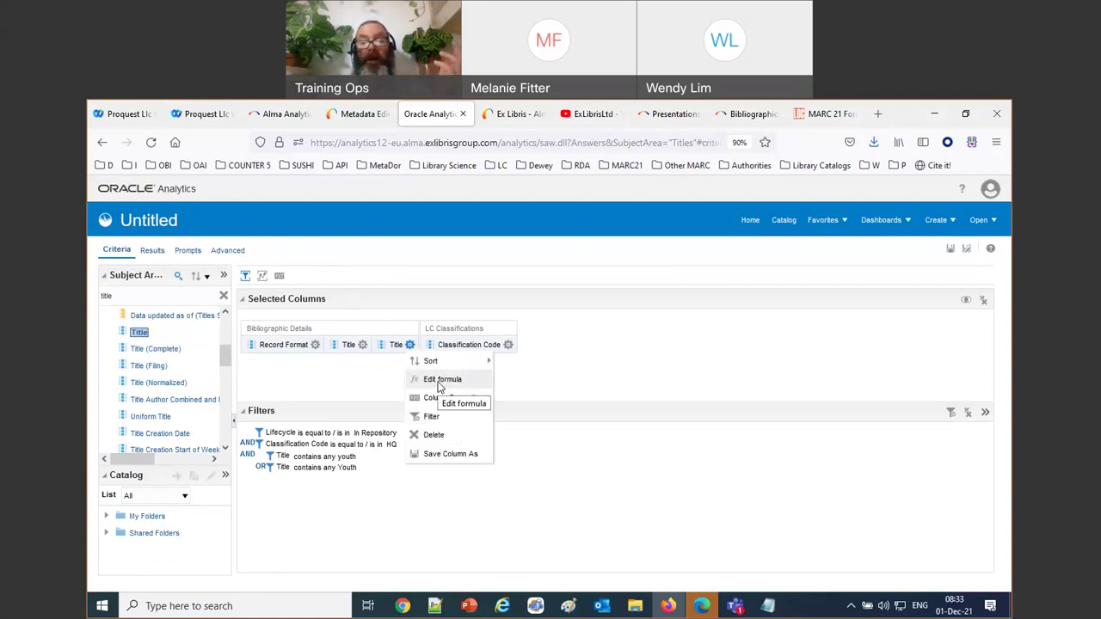
pyautogui.click(441, 381)
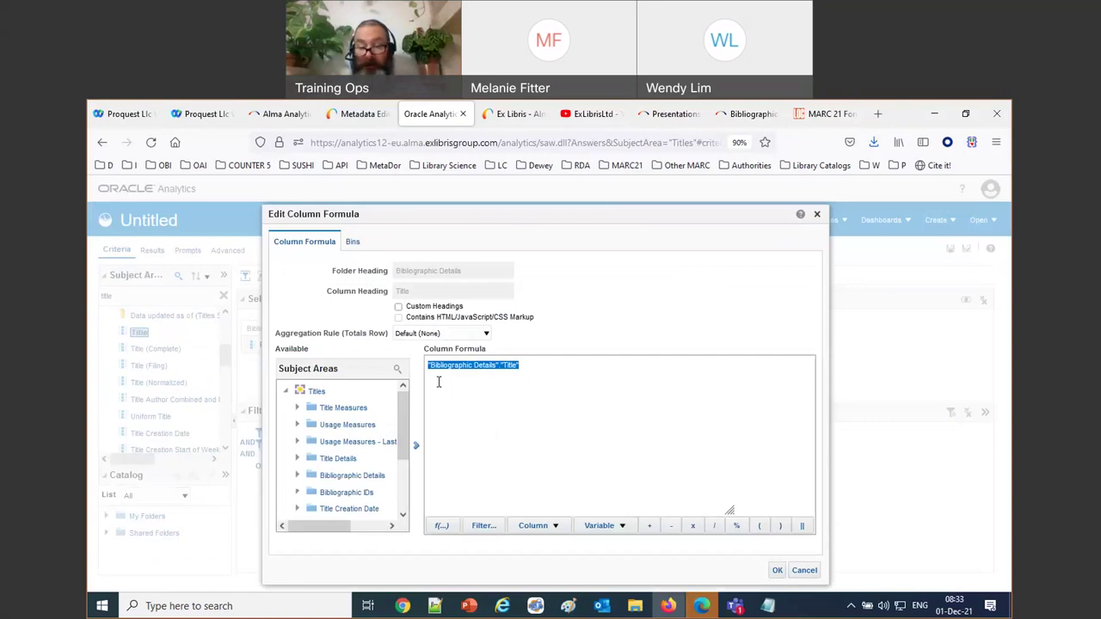
pyautogui.click(451, 527)
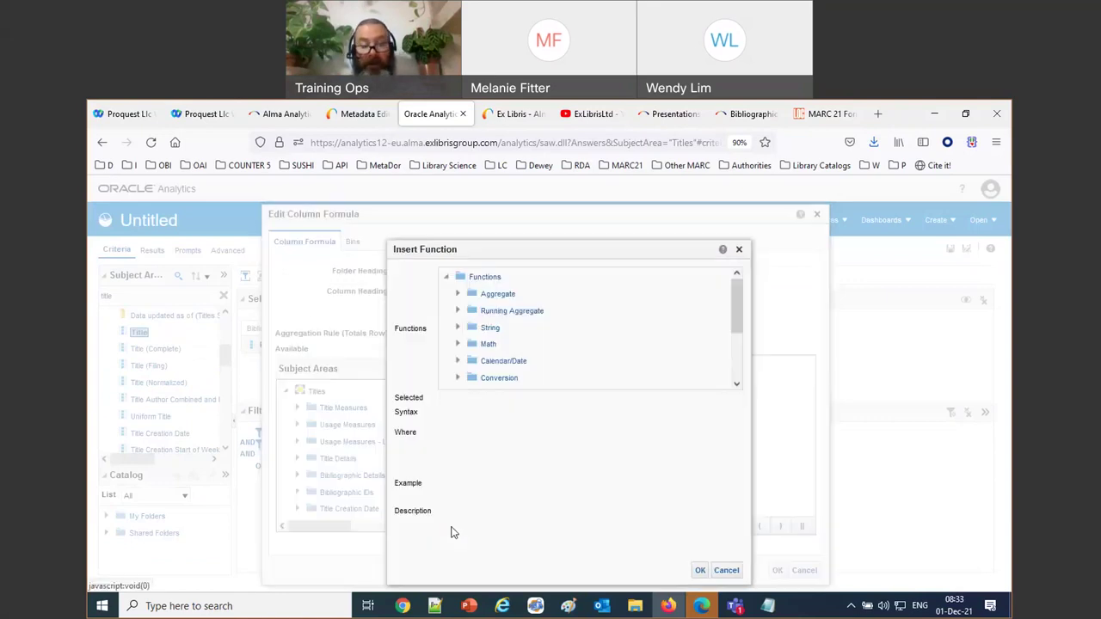
pyautogui.scroll(-3, 520, 339)
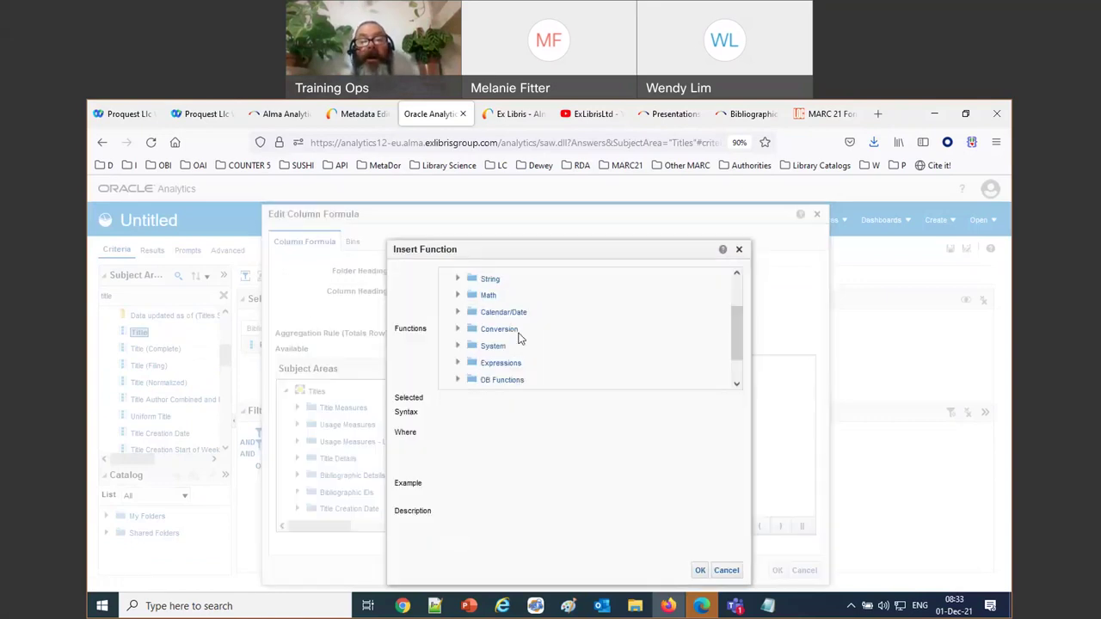
pyautogui.scroll(-1, 520, 339)
pyautogui.scroll(4, 520, 339)
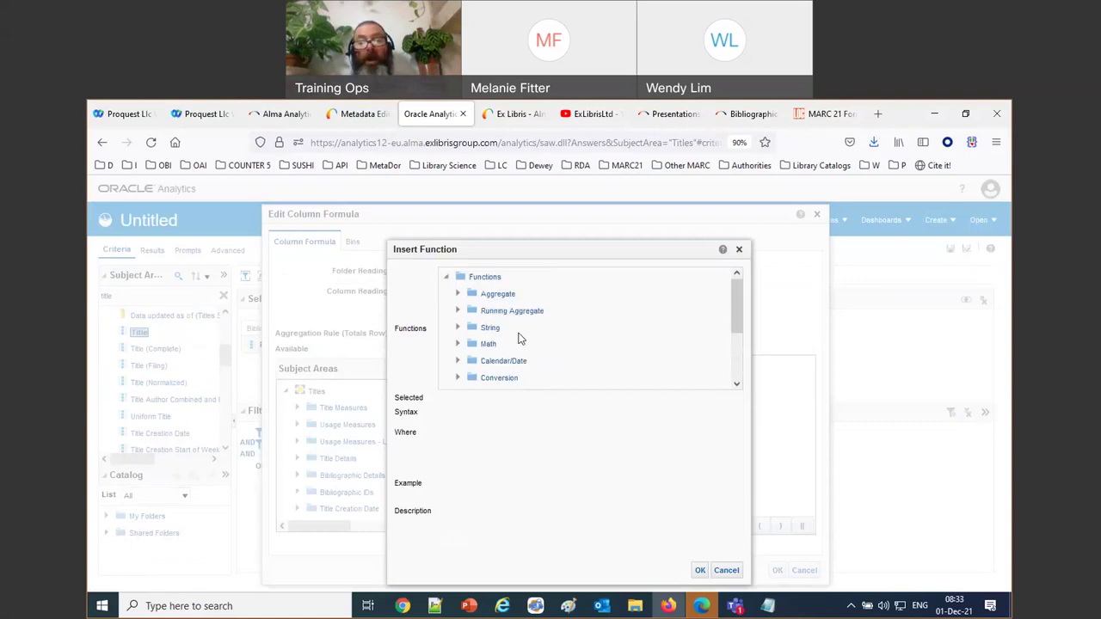
pyautogui.click(458, 328)
pyautogui.scroll(-8, 586, 341)
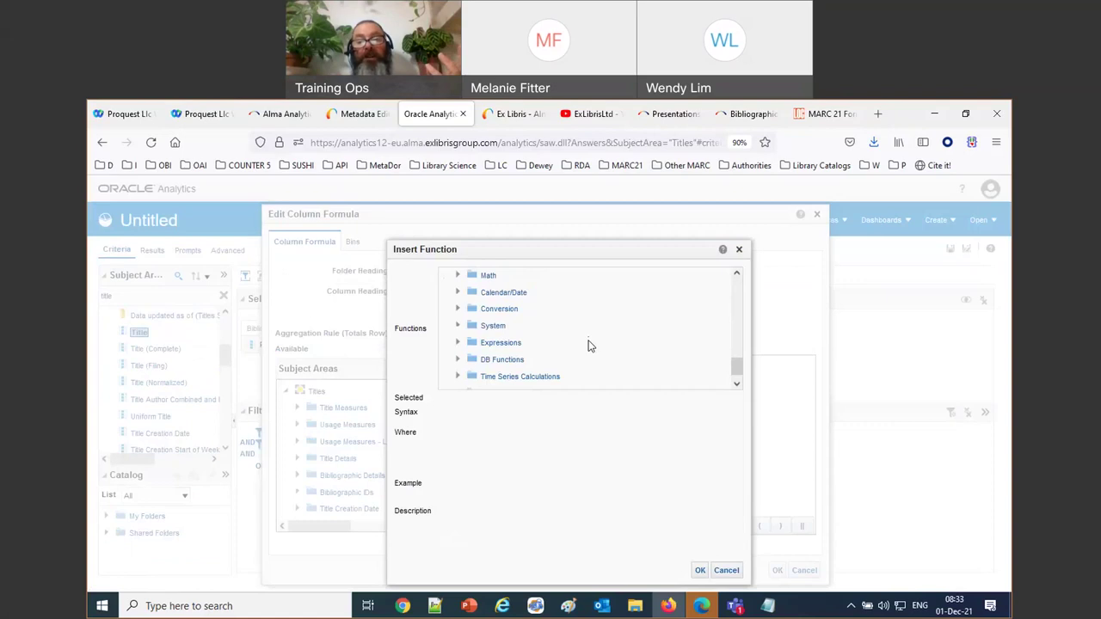
pyautogui.scroll(1, 589, 345)
pyautogui.scroll(7, 588, 345)
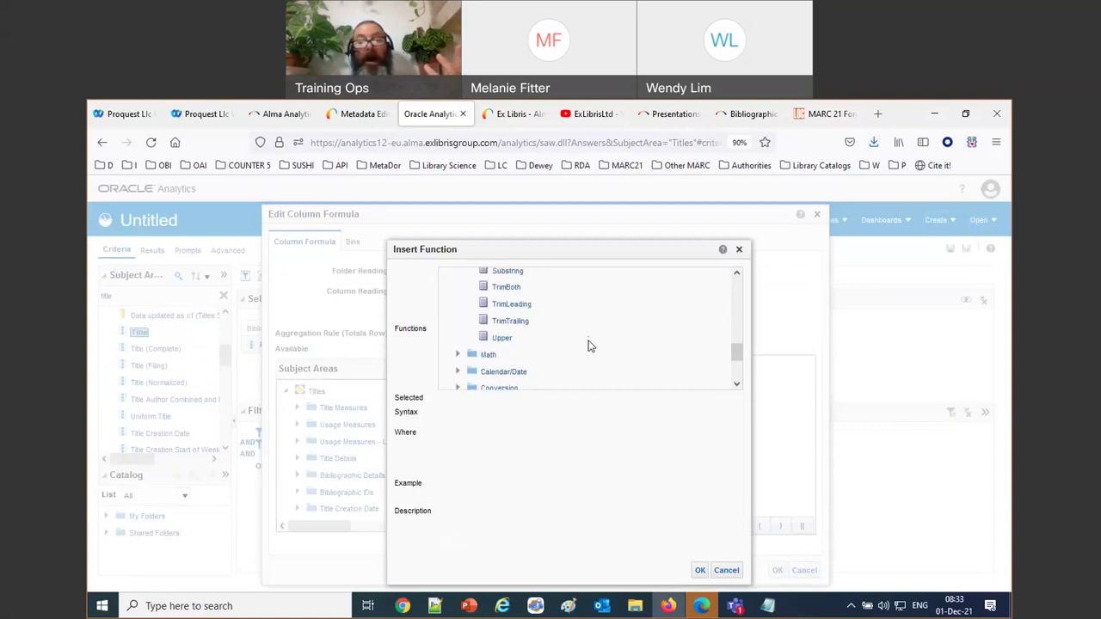
pyautogui.scroll(2, 567, 347)
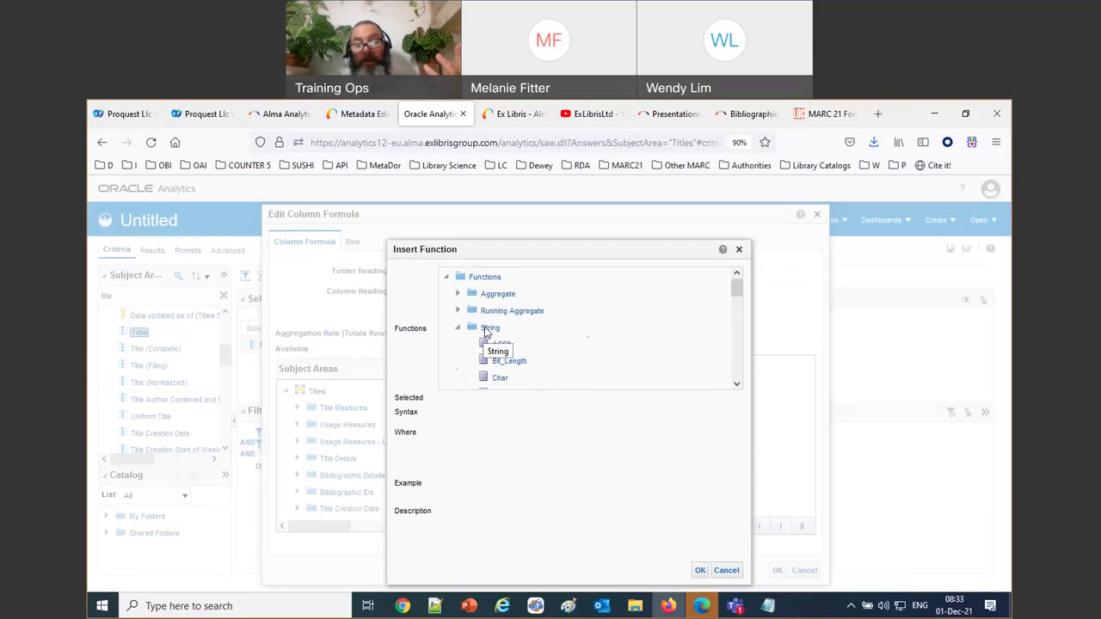
pyautogui.scroll(-3, 489, 338)
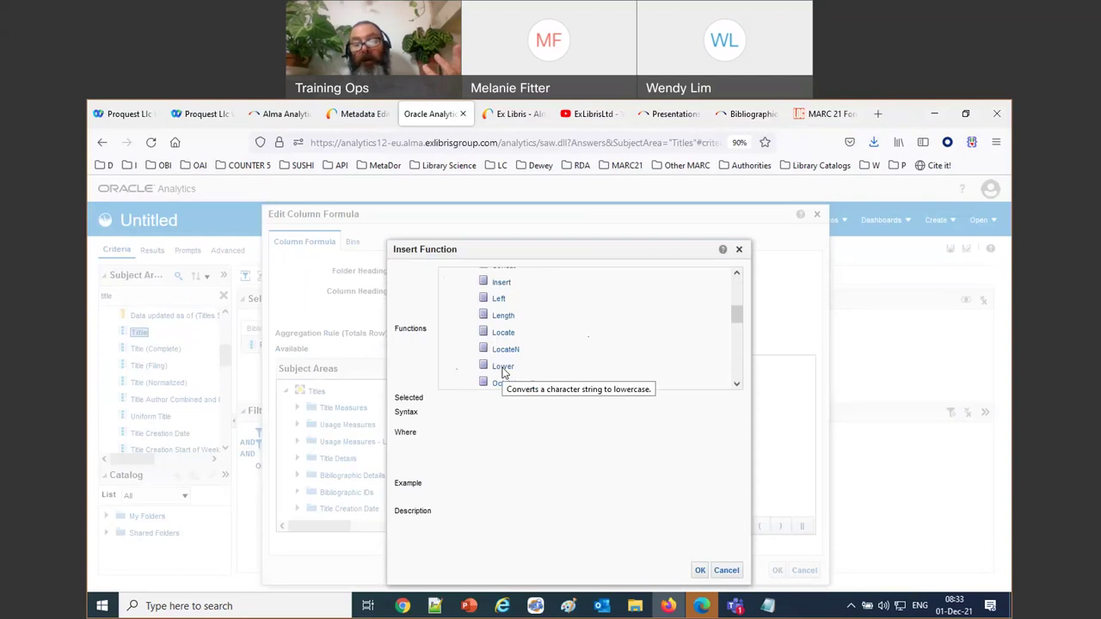
pyautogui.doubleClick(504, 366)
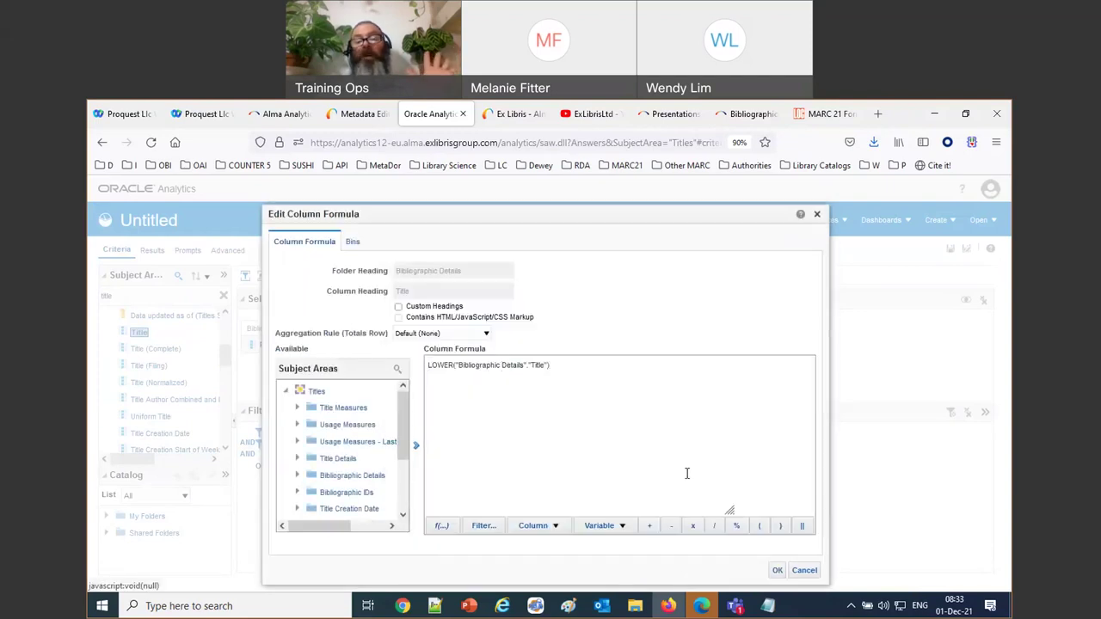
pyautogui.click(777, 572)
pyautogui.click(363, 344)
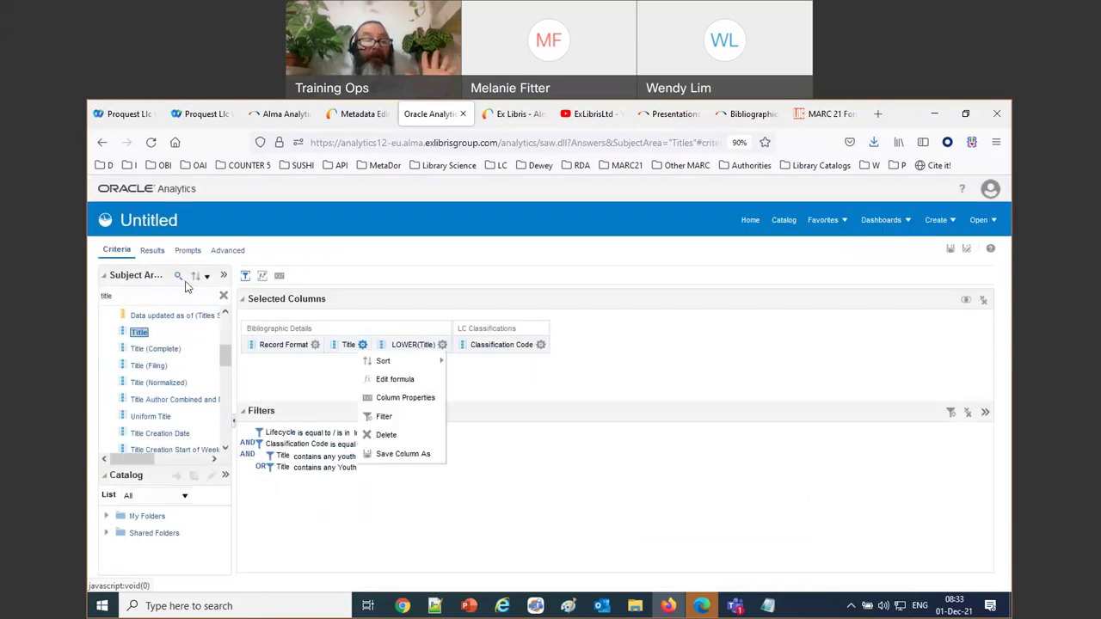
# Step: Show the results and compare the original titles with those in the LOWER(Title) column
pyautogui.click(151, 250)
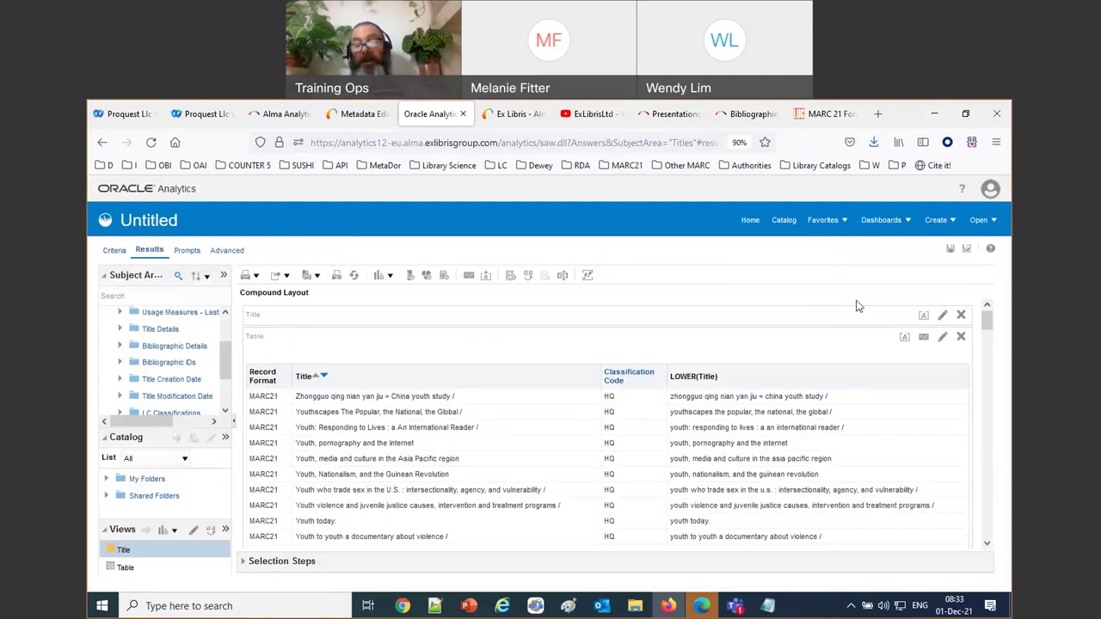
pyautogui.scroll(-5, 741, 447)
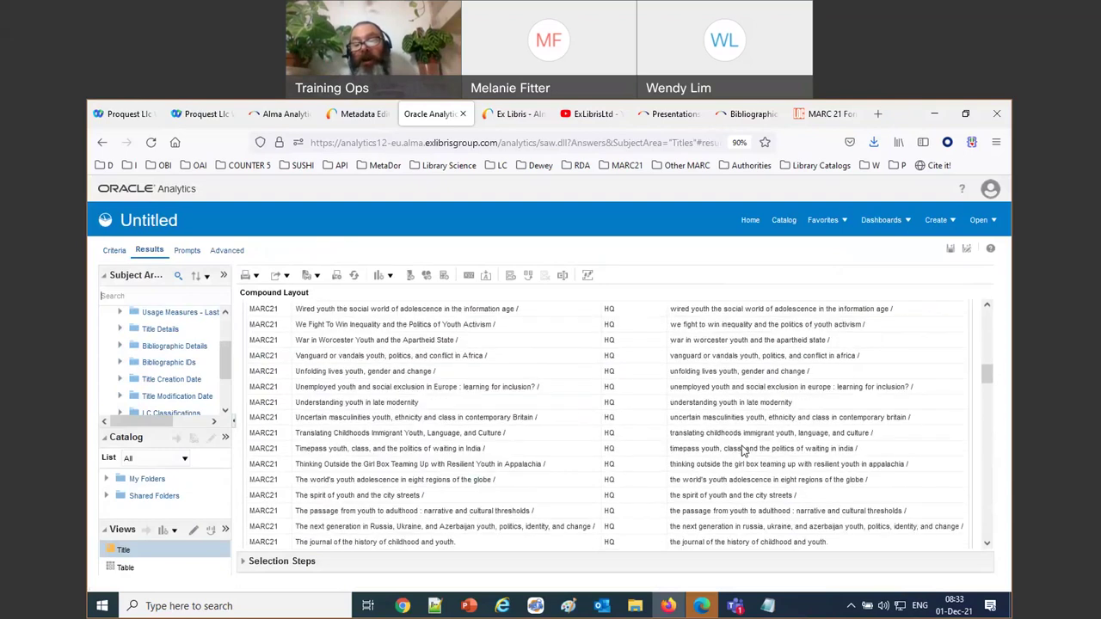
pyautogui.scroll(-3, 745, 453)
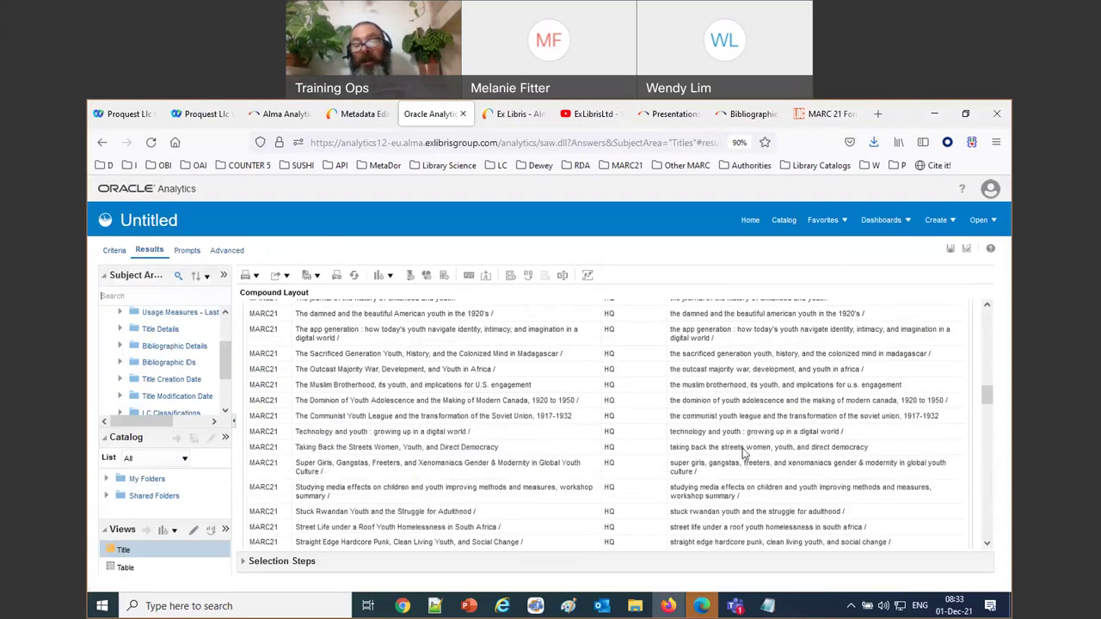
pyautogui.scroll(10, 744, 454)
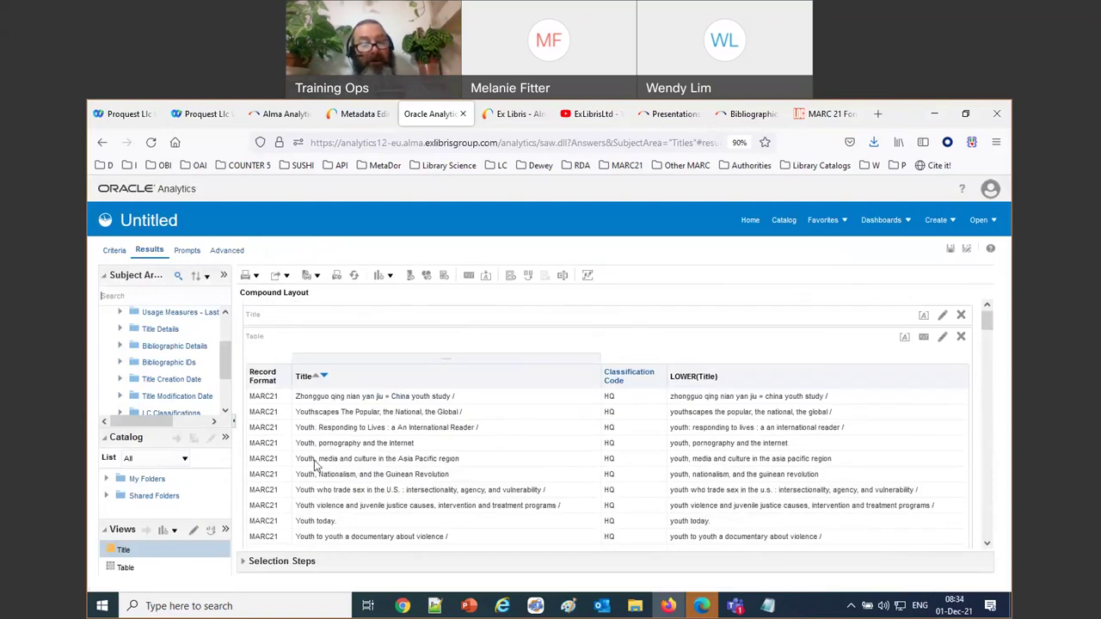
pyautogui.click(316, 464)
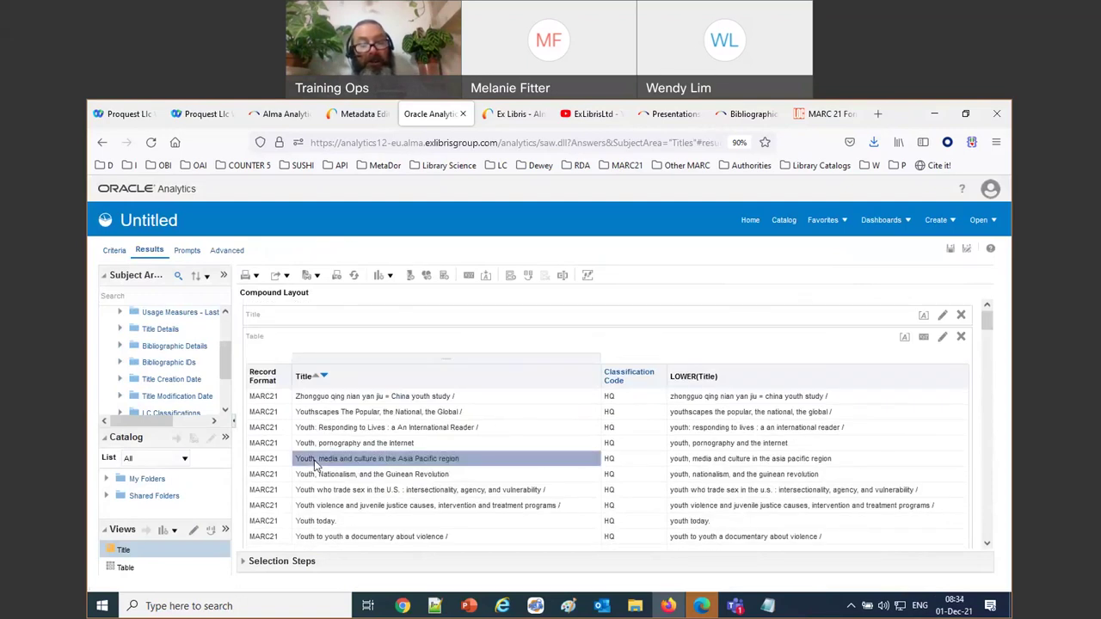
pyautogui.click(679, 462)
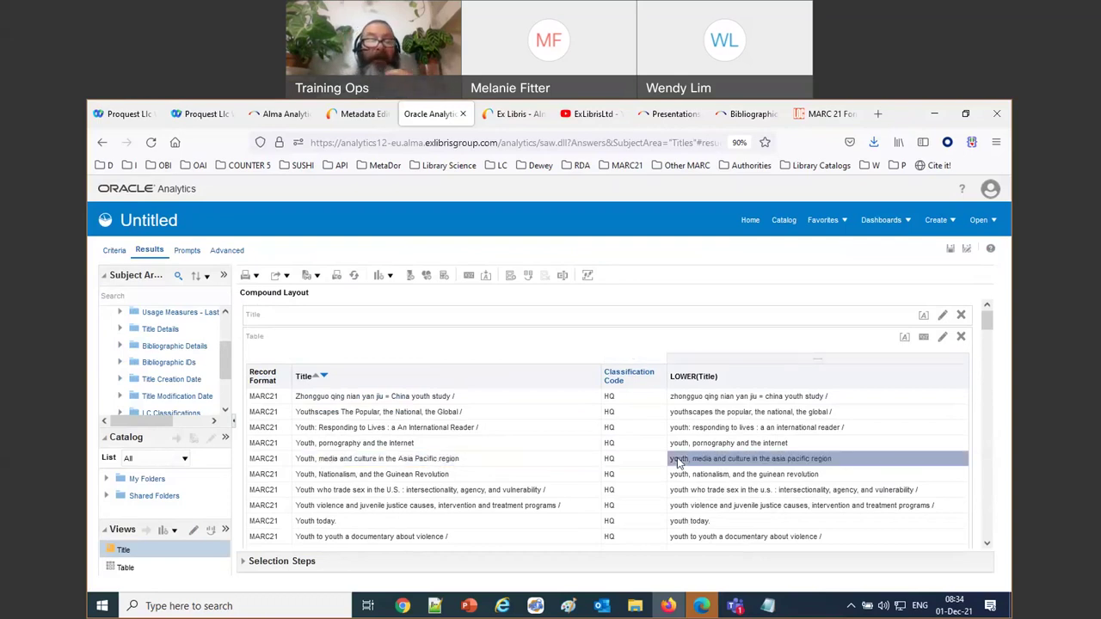
# Step: Return to the criteria and add a filter on the LOWER(Title) column with the operator contains any and value "youth"
pyautogui.click(116, 251)
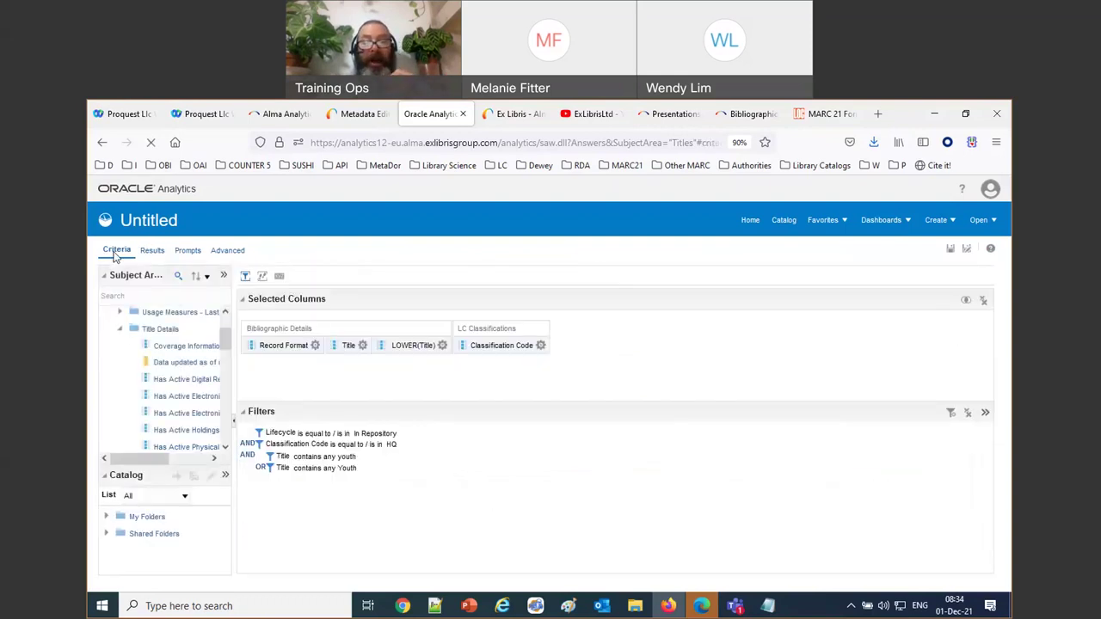
pyautogui.click(440, 345)
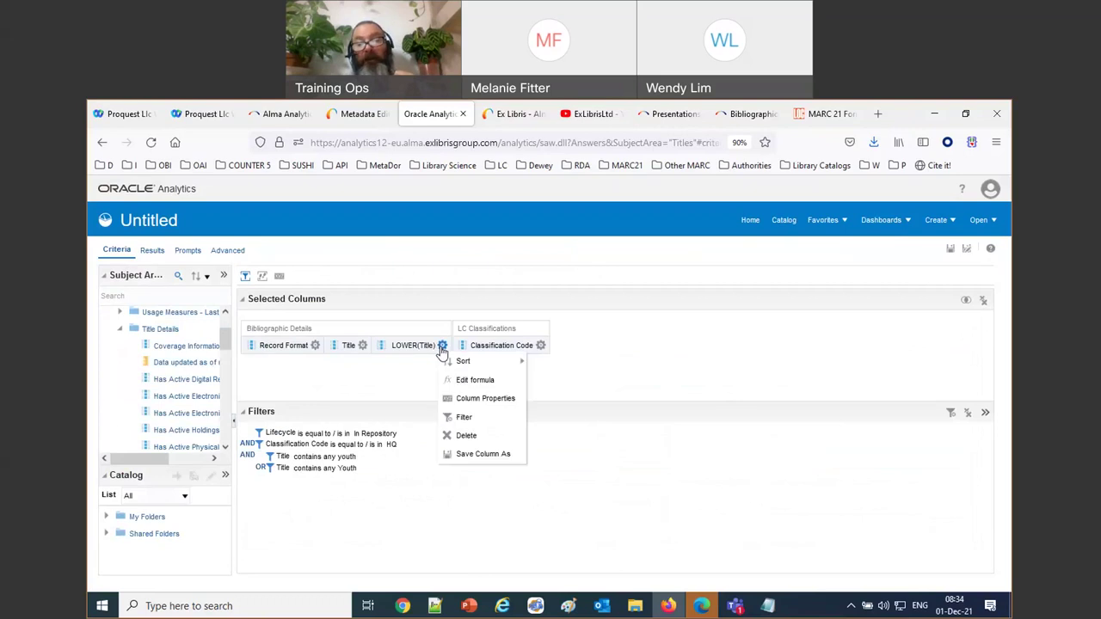
pyautogui.click(465, 417)
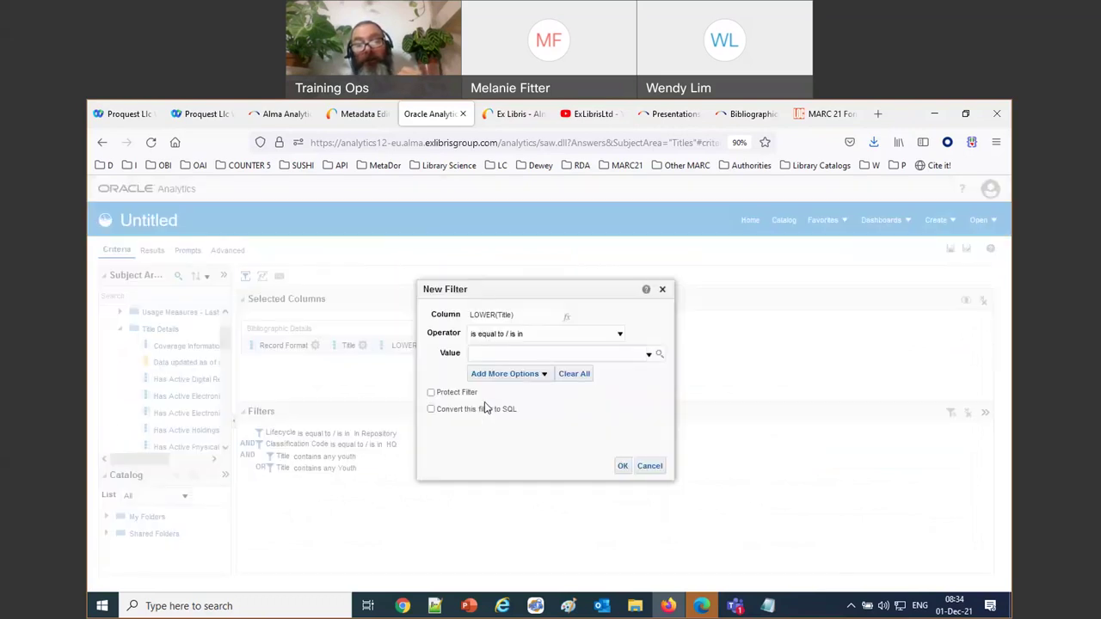
pyautogui.click(497, 335)
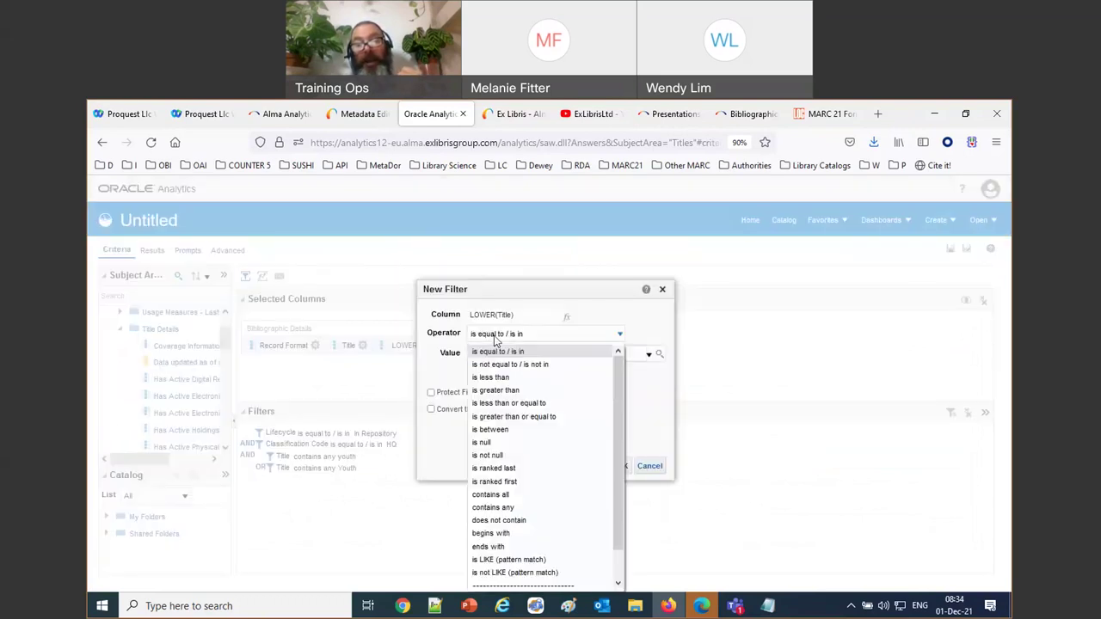
pyautogui.click(520, 507)
pyautogui.write('youth')
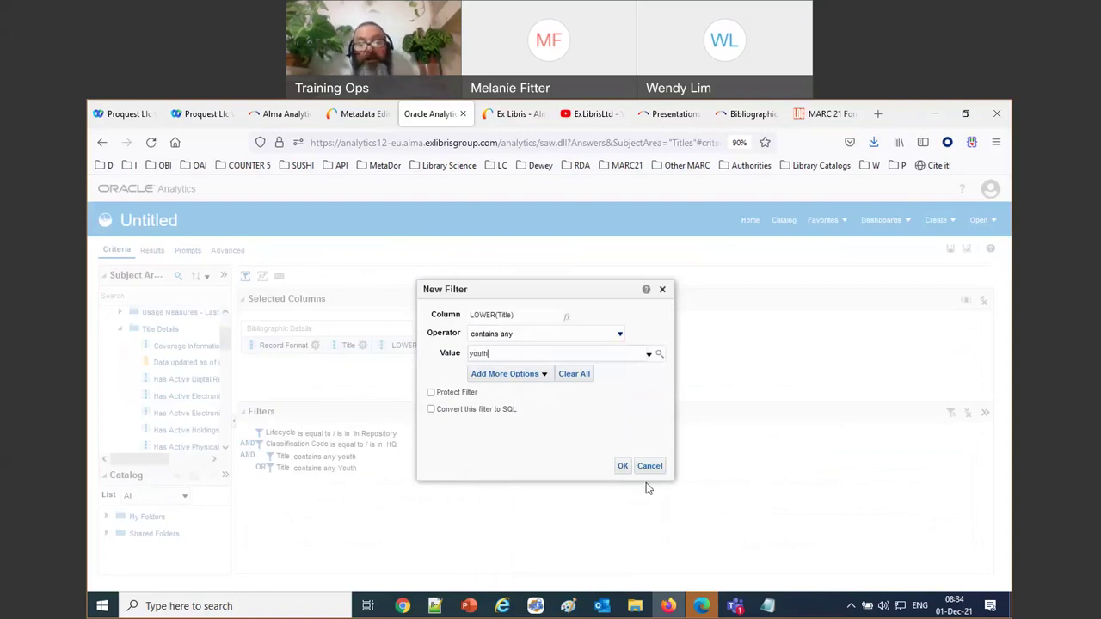
pyautogui.click(623, 466)
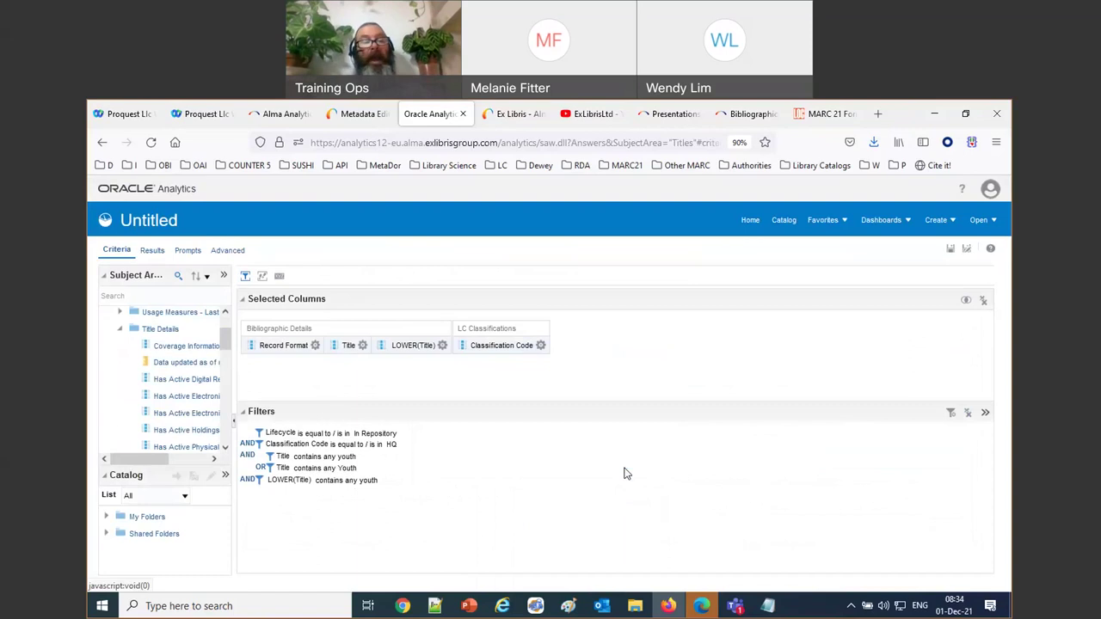
# Step: Show the filtered results and check how "youth" is capitalized in the original titles
pyautogui.click(153, 251)
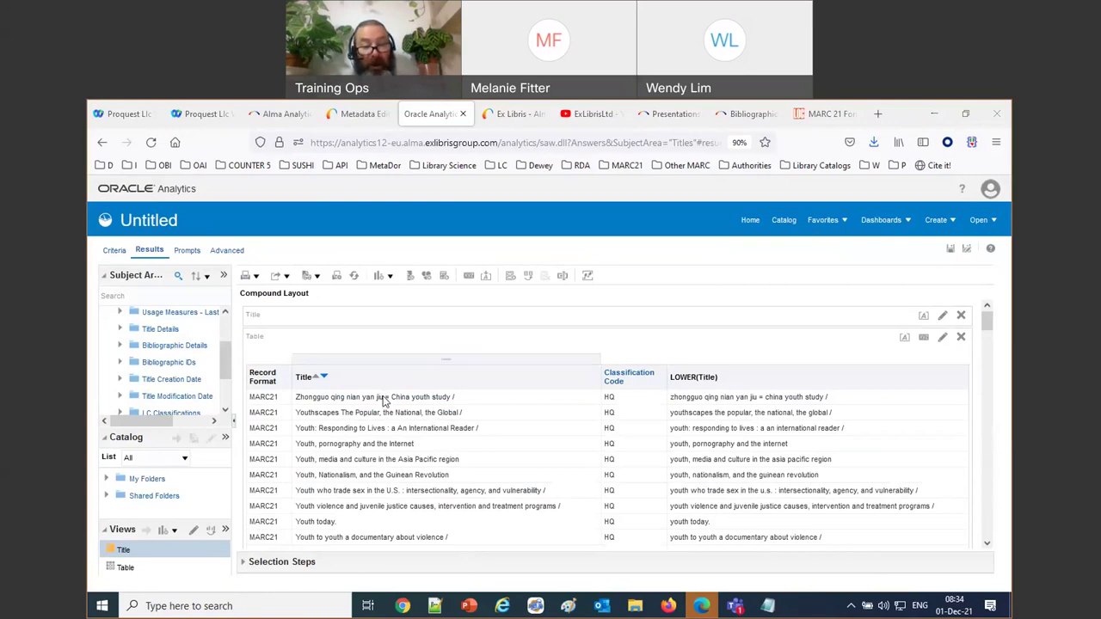
pyautogui.click(423, 403)
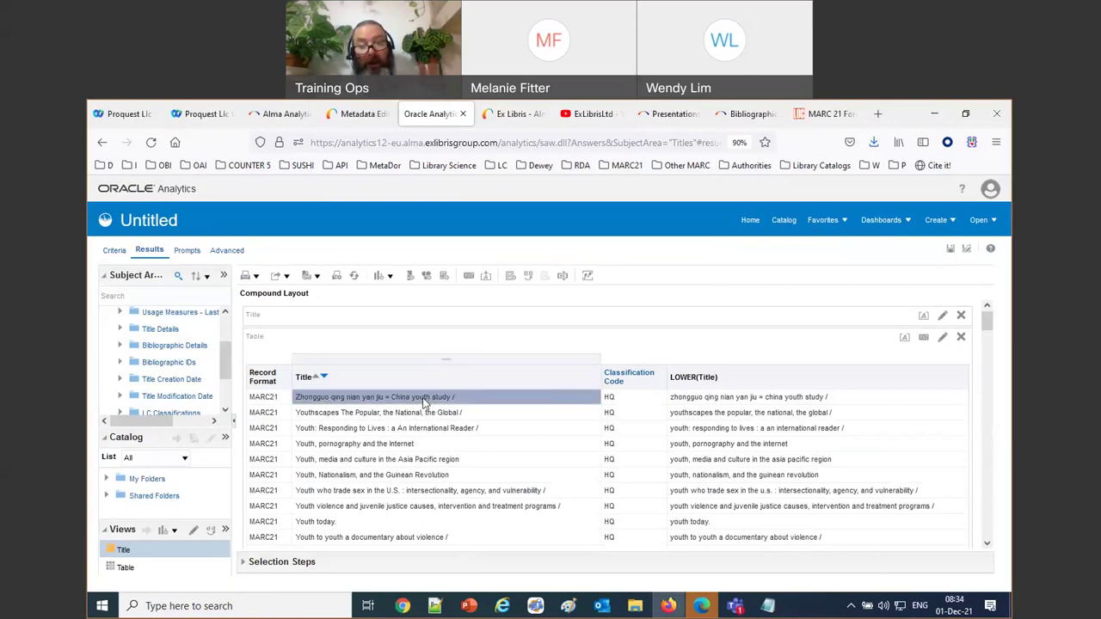
pyautogui.click(421, 430)
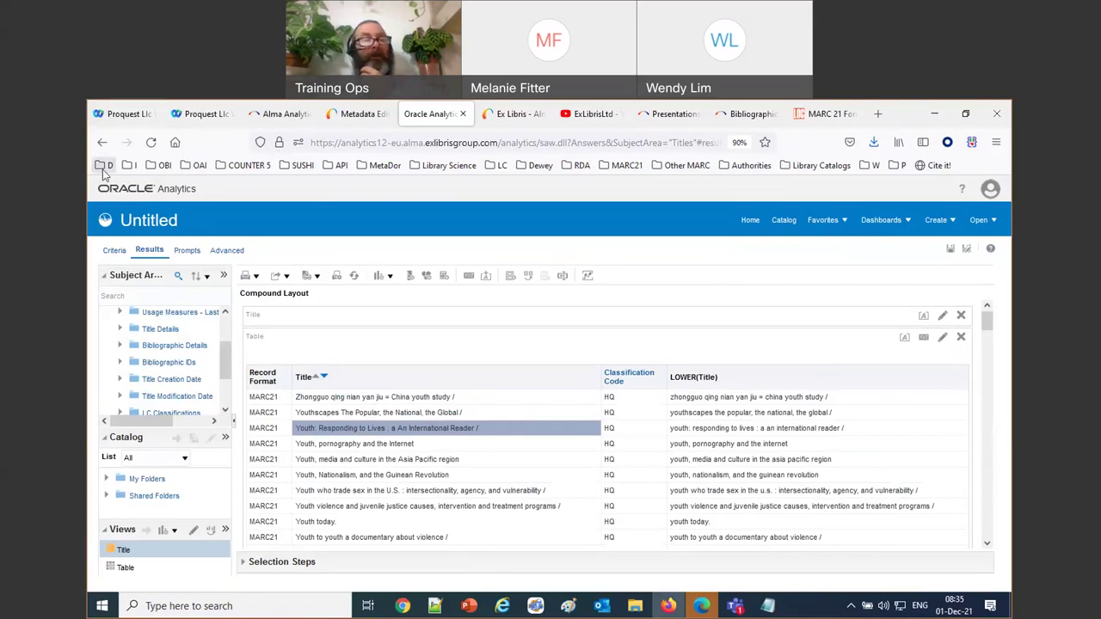
# Step: Return to the criteria and delete the LOWER(Title) column from the analysis
pyautogui.click(117, 250)
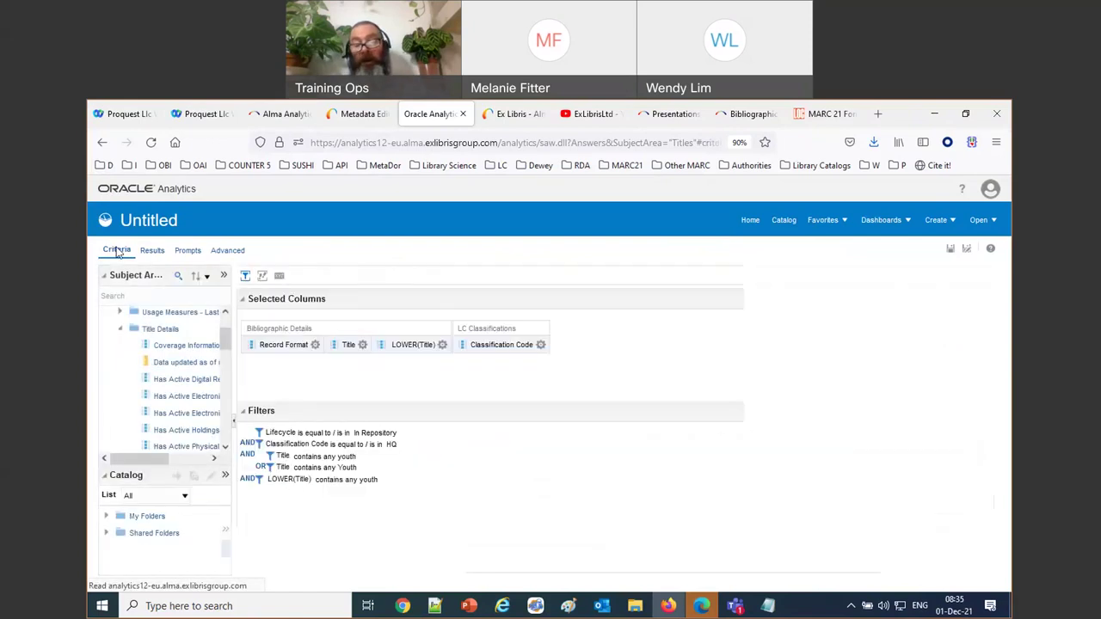
pyautogui.click(442, 344)
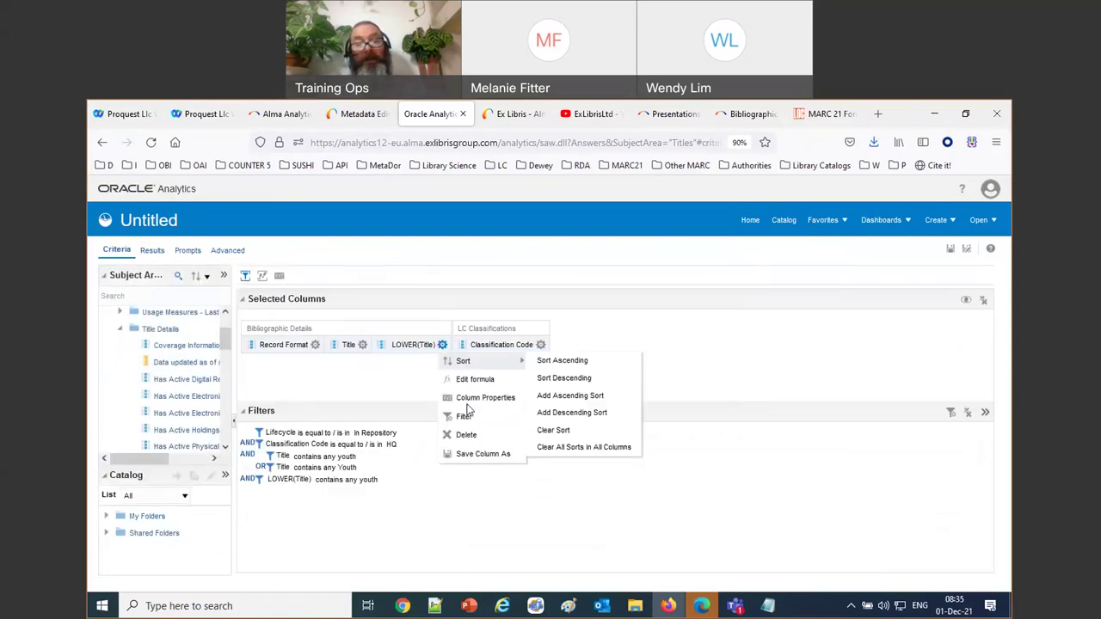
pyautogui.click(476, 436)
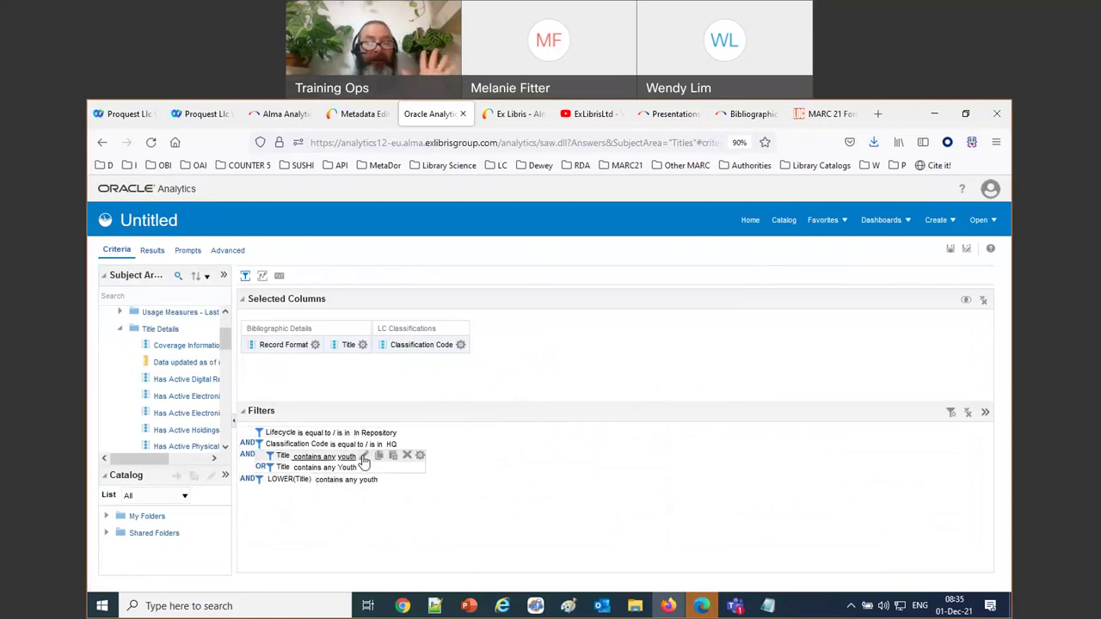
# Step: Delete the two plain Title filters for "youth" and "Youth", keeping the LOWER(Title) filter, and show the results
pyautogui.click(405, 458)
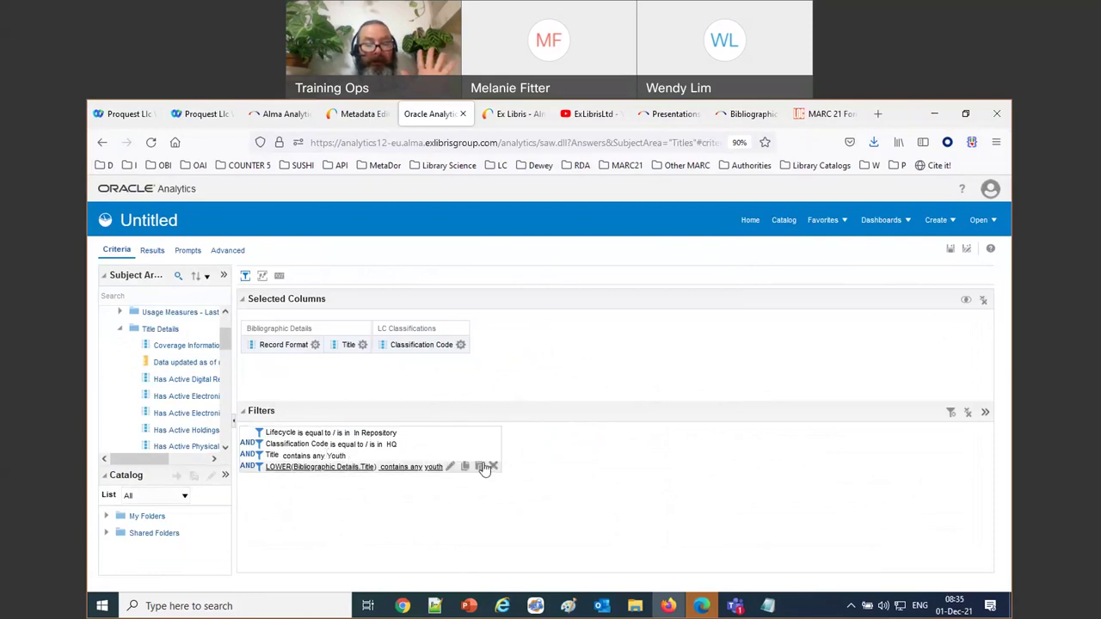
pyautogui.click(491, 455)
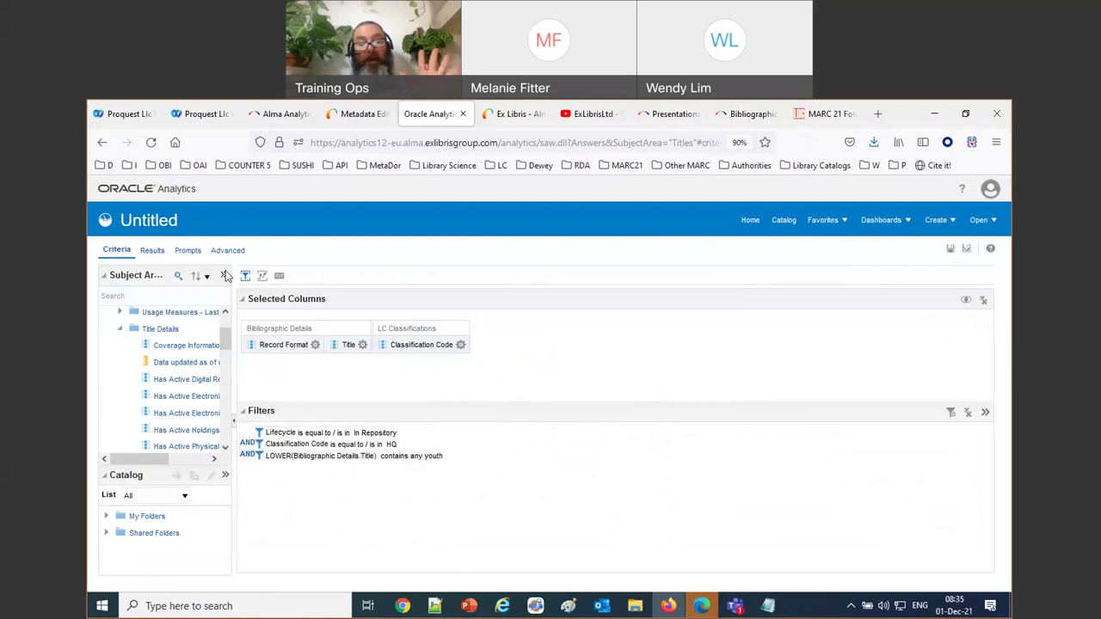
pyautogui.click(151, 250)
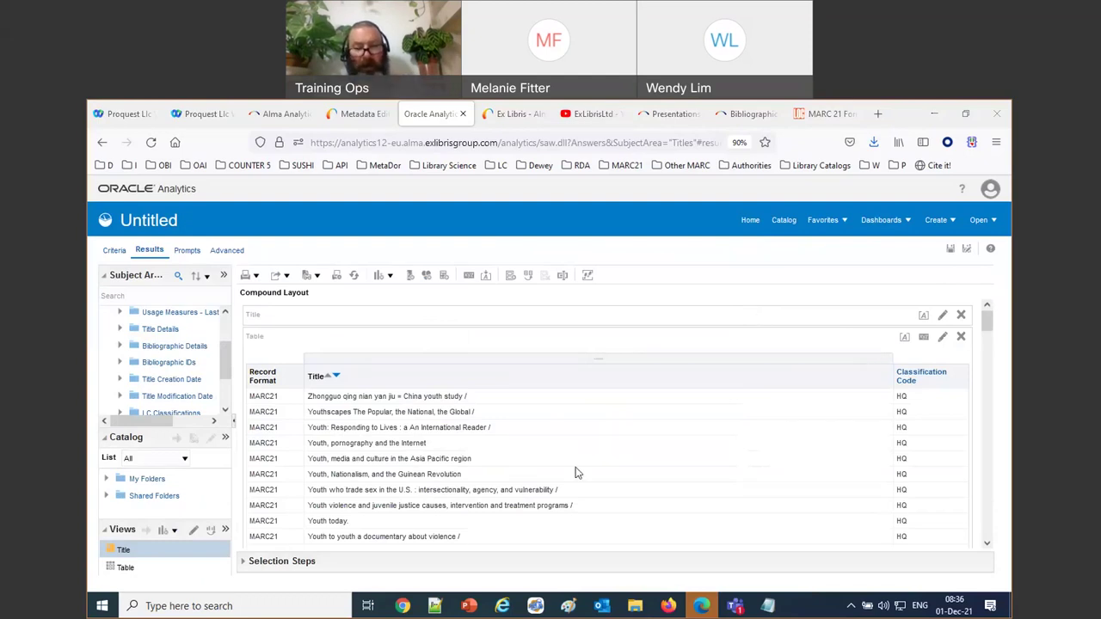
# Step: Switch to Word, create a blank document and enter the question about AND/OR filter combinations needing parentheses to avoid ambiguity in the boolean logic
pyautogui.click(250, 610)
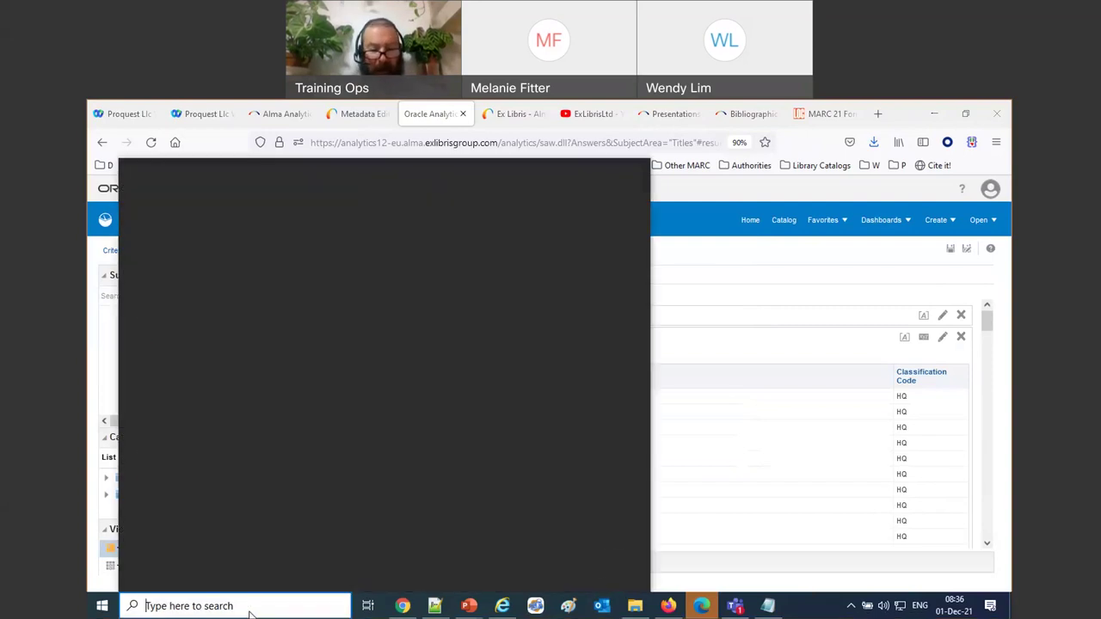
pyautogui.write('winword')
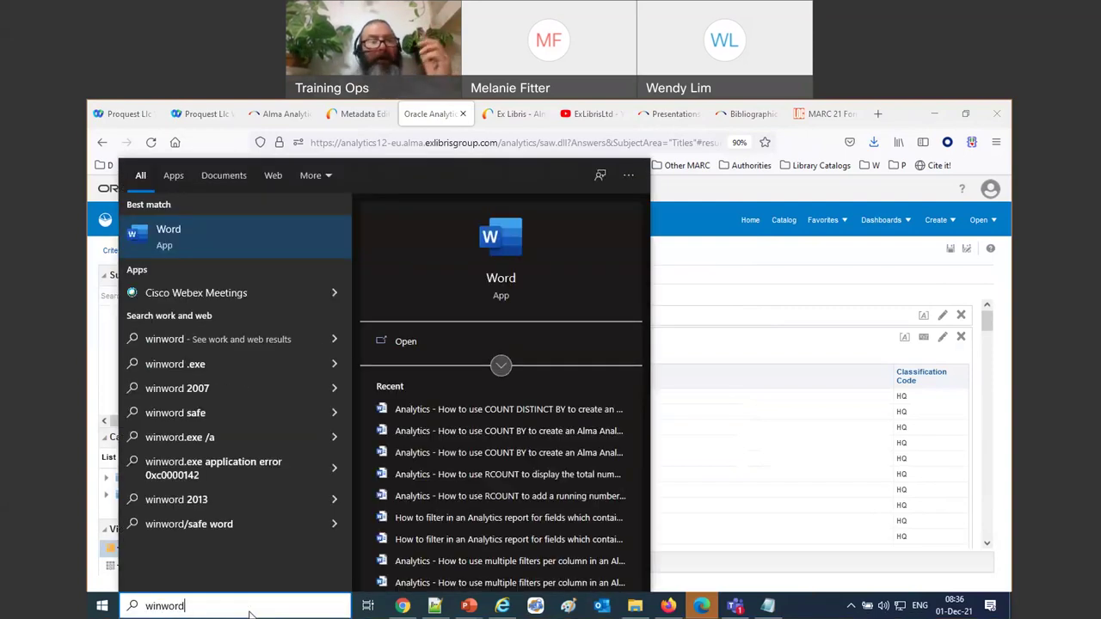
pyautogui.press('Return')
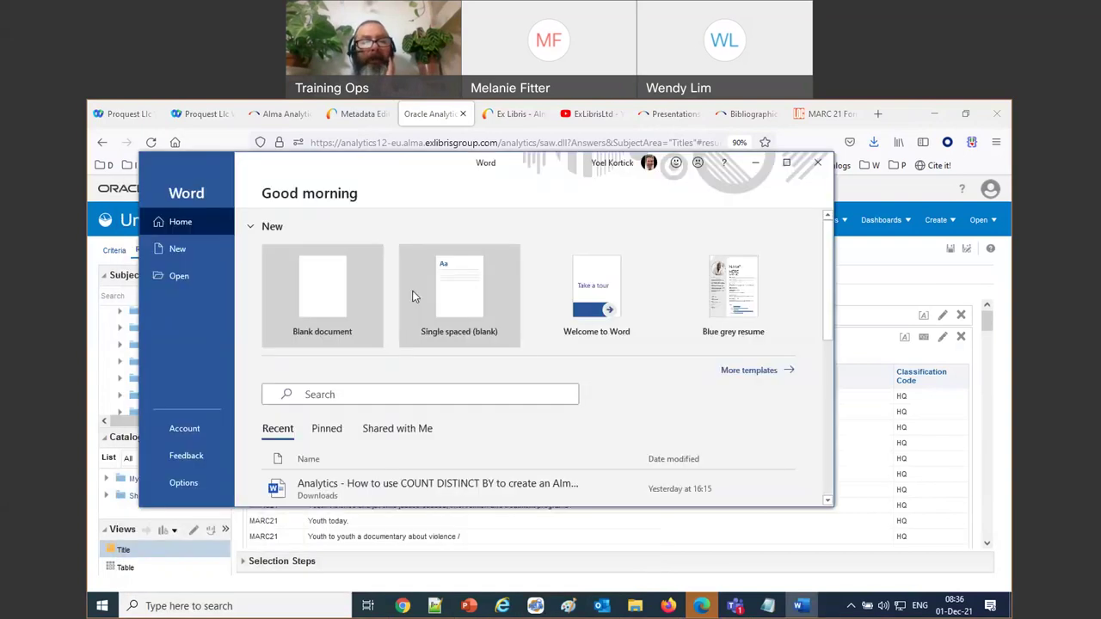
pyautogui.click(318, 300)
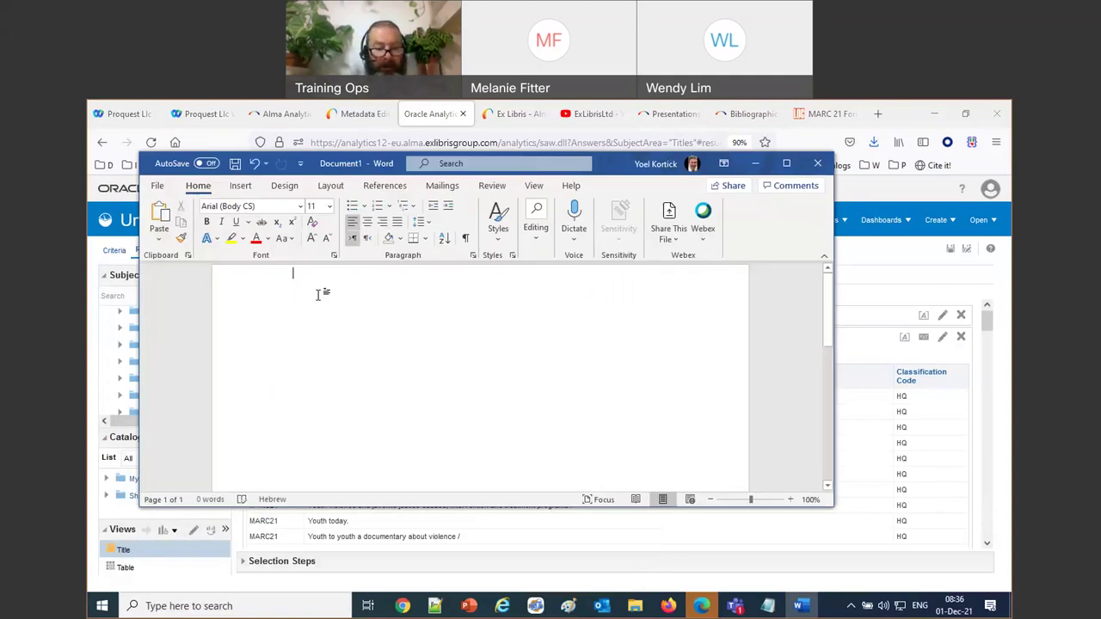
pyautogui.write('Curious about the AND/OR combination in the previous filter example - in some situations there is a need for parentheses etc to avoid ambiguity in the boolean logic')
# Step: Set the font size of the whole question text to 22
pyautogui.moveTo(646, 315); pyautogui.dragTo(237, 284)
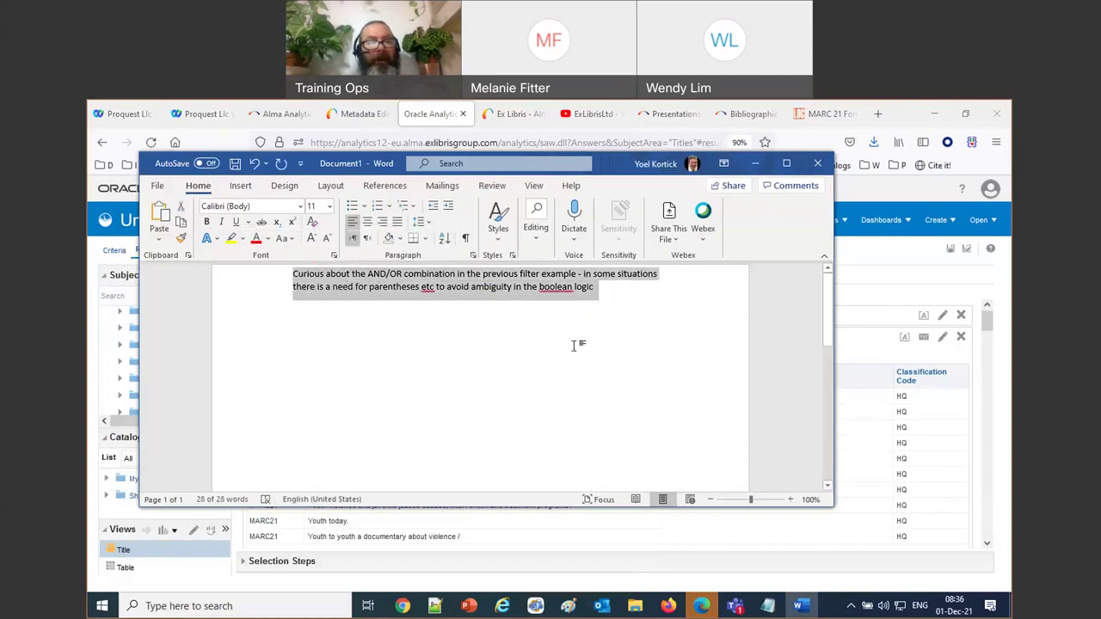
pyautogui.click(329, 205)
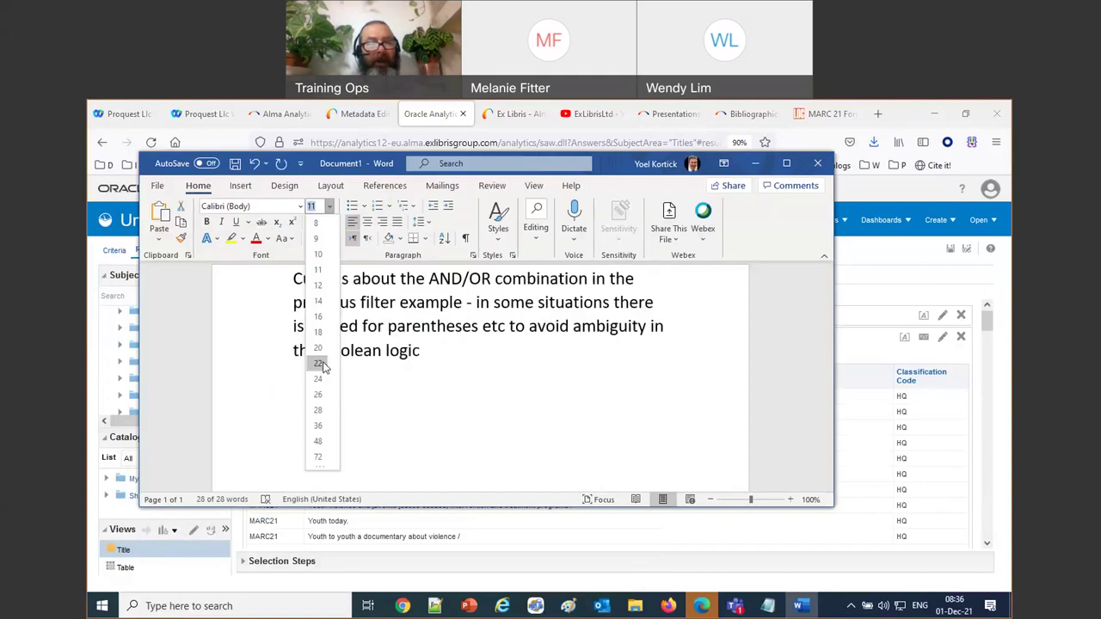
pyautogui.click(319, 363)
pyautogui.click(570, 412)
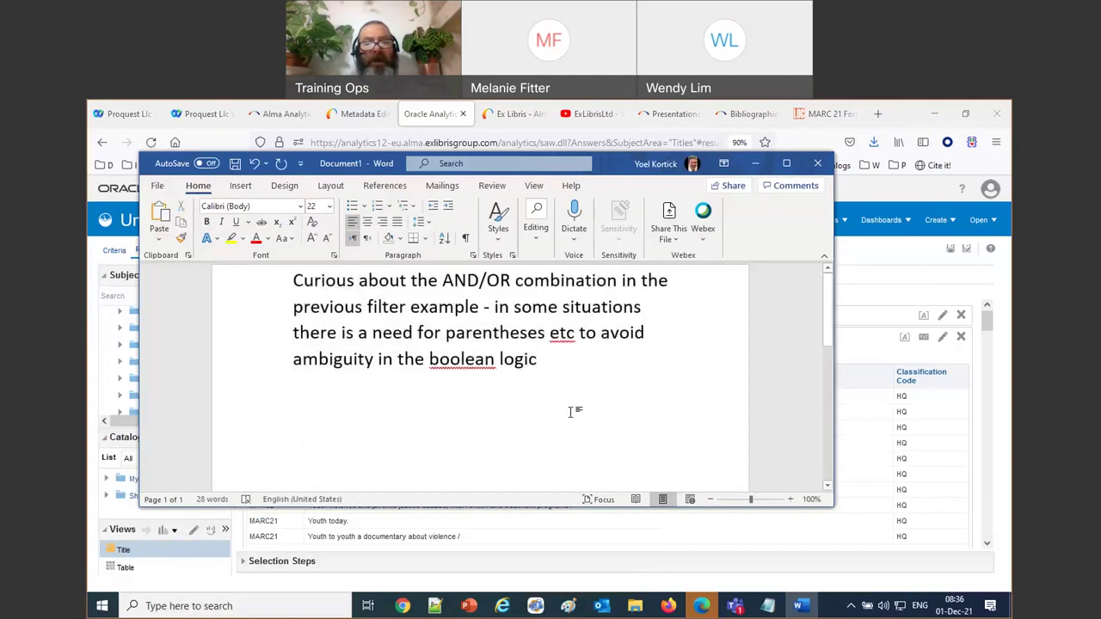
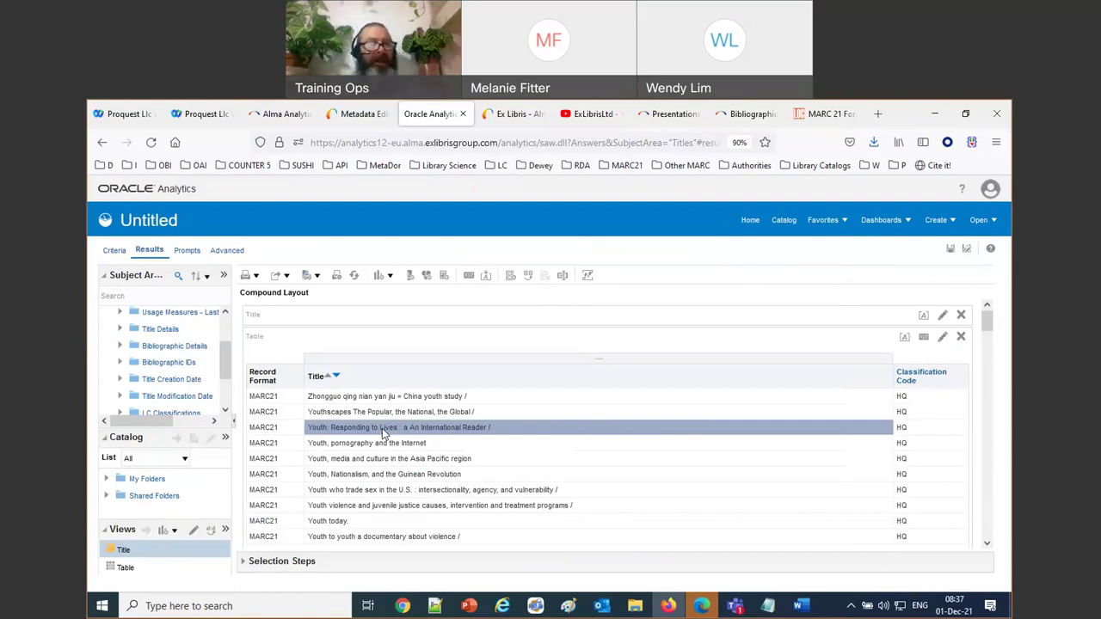
# Step: In the Oracle Analytics results, search the subject area for "008", add BIB 008 MARC between Record Format and Title, and inspect its values
pyautogui.moveTo(226, 353); pyautogui.dragTo(155, 295)
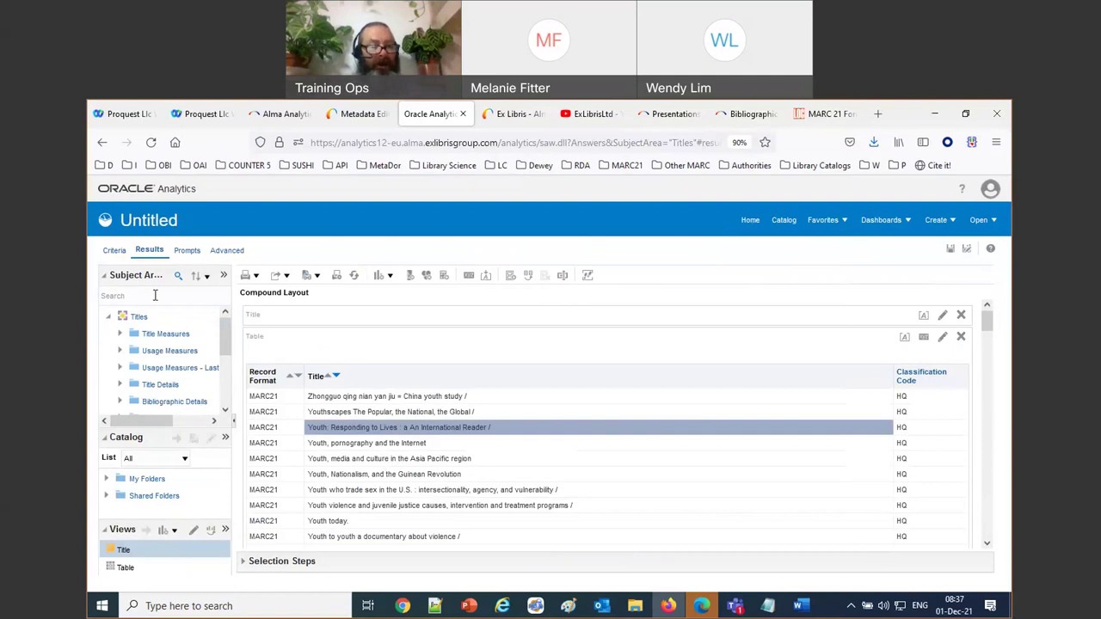
pyautogui.click(155, 295)
pyautogui.write('0008')
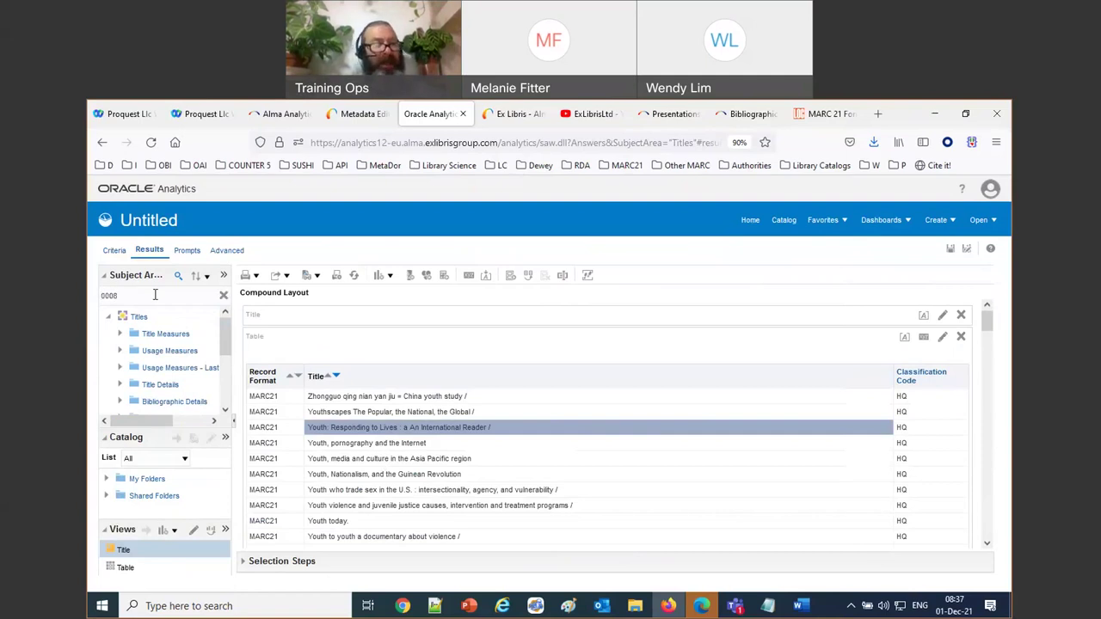
pyautogui.press('BackSpace')
pyautogui.press('BackSpace')
pyautogui.write('8')
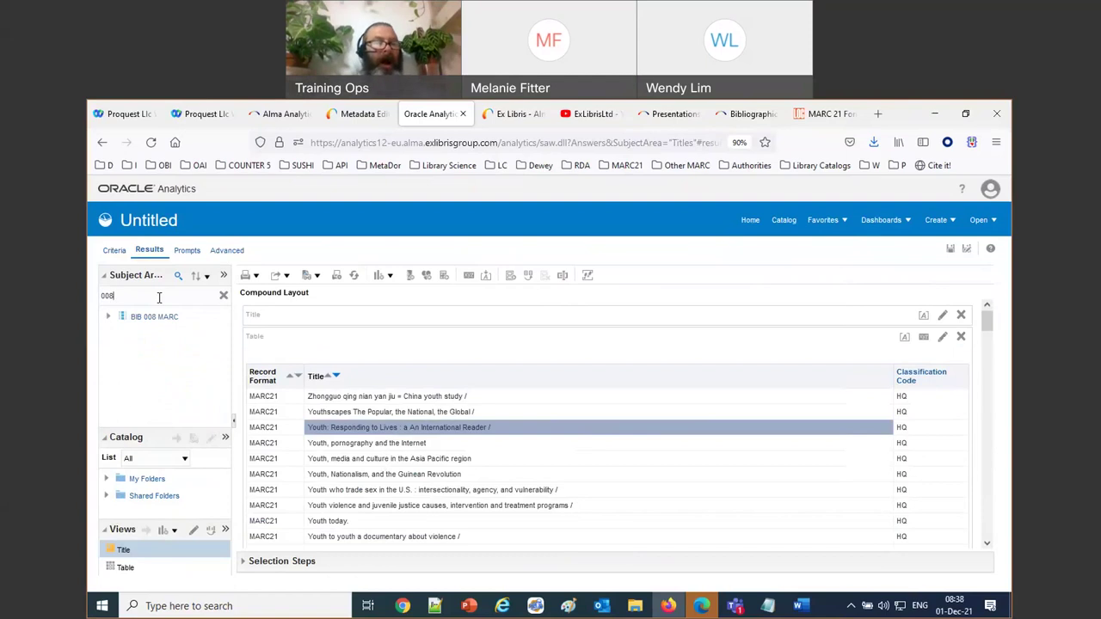
pyautogui.moveTo(295, 427); pyautogui.dragTo(295, 427)
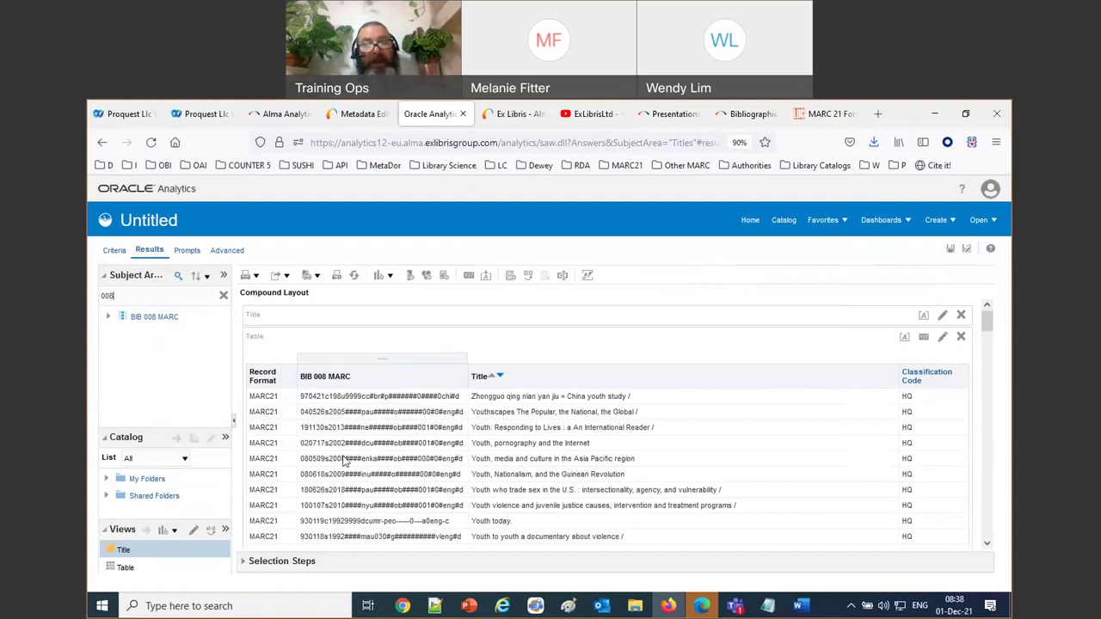
pyautogui.tripleClick(437, 459)
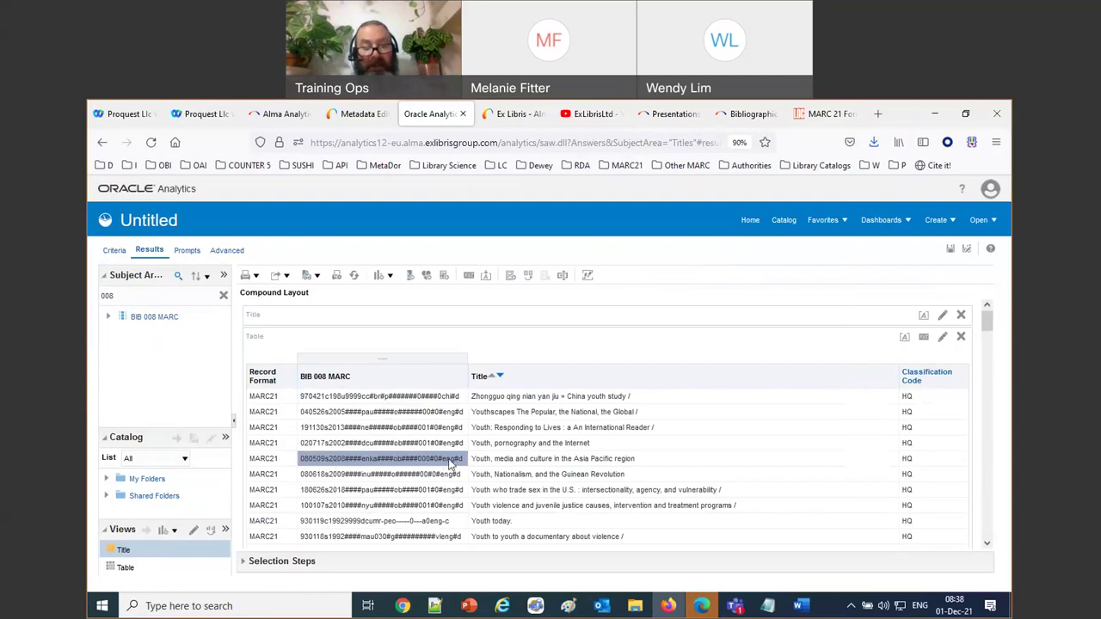
# Step: Add a second BIB 008 MARC column and place it beside the first one, before Classification Code, in the criteria
pyautogui.doubleClick(140, 318)
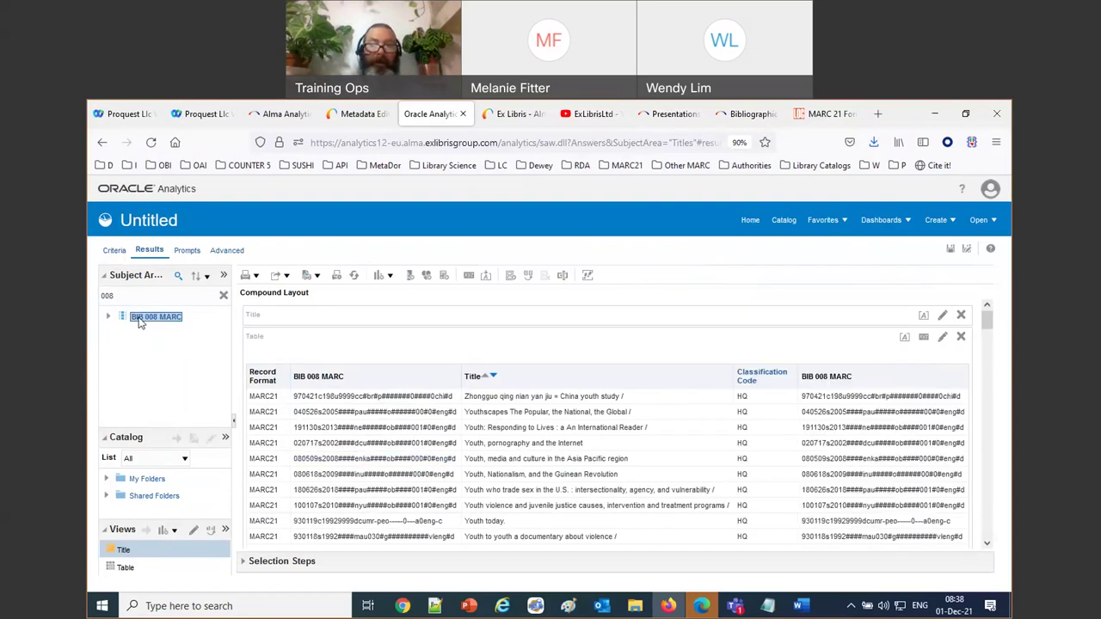
pyautogui.click(115, 251)
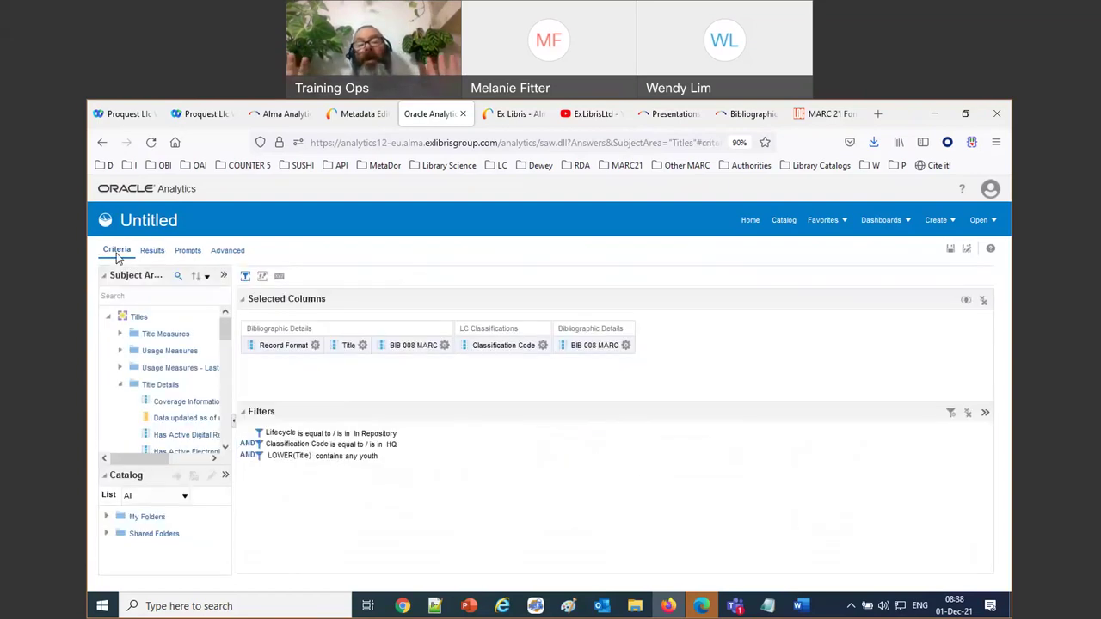
pyautogui.moveTo(563, 345); pyautogui.dragTo(446, 351)
# Step: Edit the formula of the first BIB 008 MARC column and wrap it in the Substring string function
pyautogui.click(444, 346)
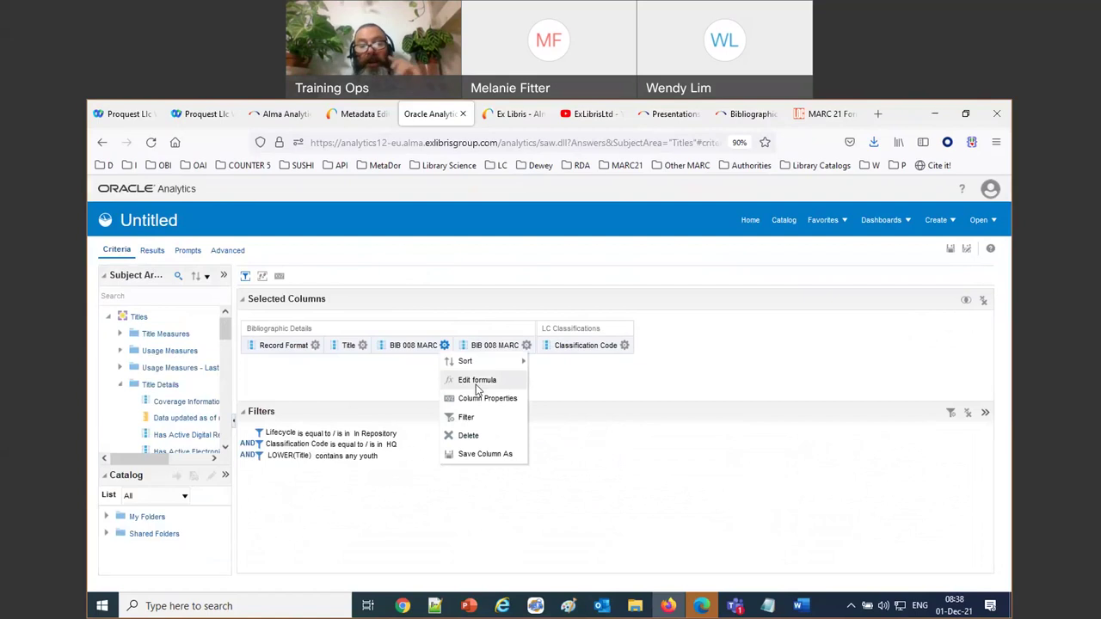
pyautogui.click(476, 380)
pyautogui.click(445, 531)
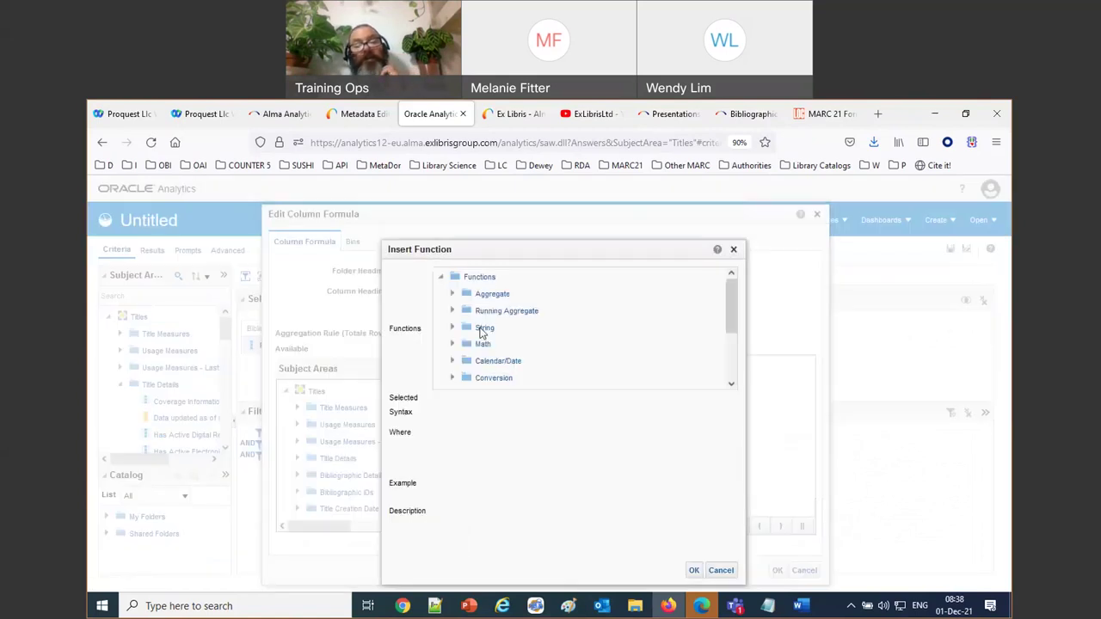
pyautogui.doubleClick(482, 331)
pyautogui.scroll(-3, 582, 361)
pyautogui.scroll(-1, 582, 362)
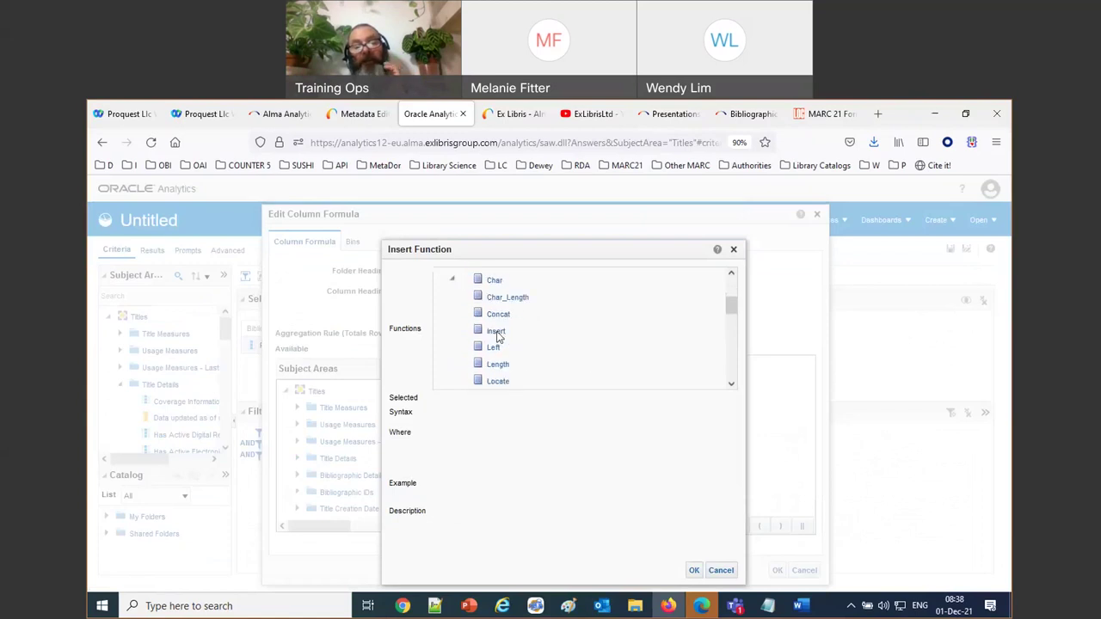
pyautogui.scroll(-3, 519, 357)
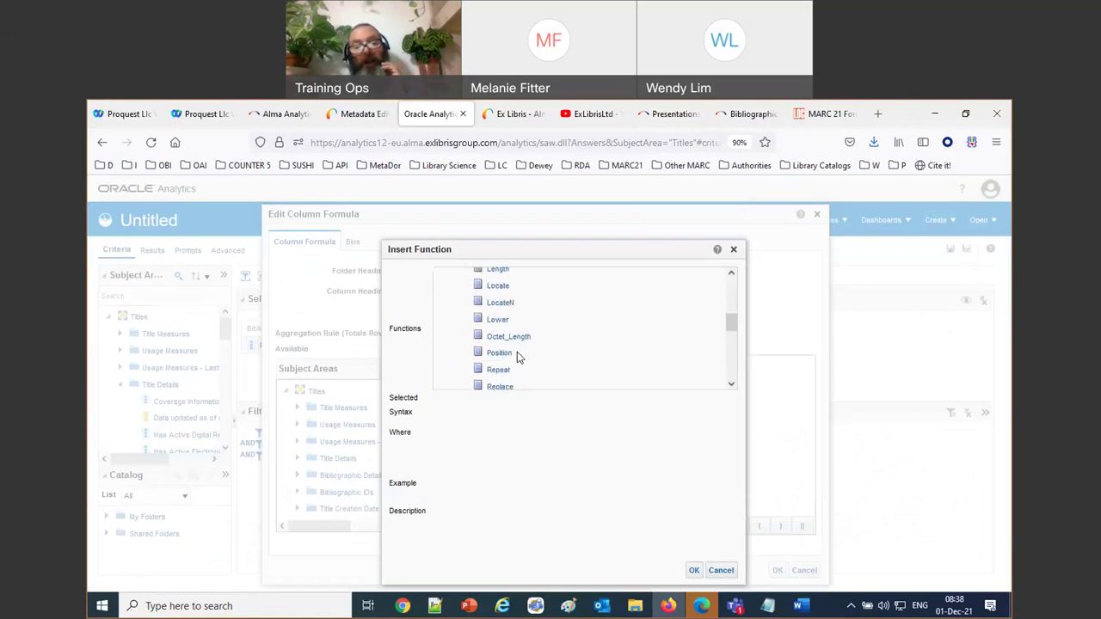
pyautogui.scroll(-1, 519, 358)
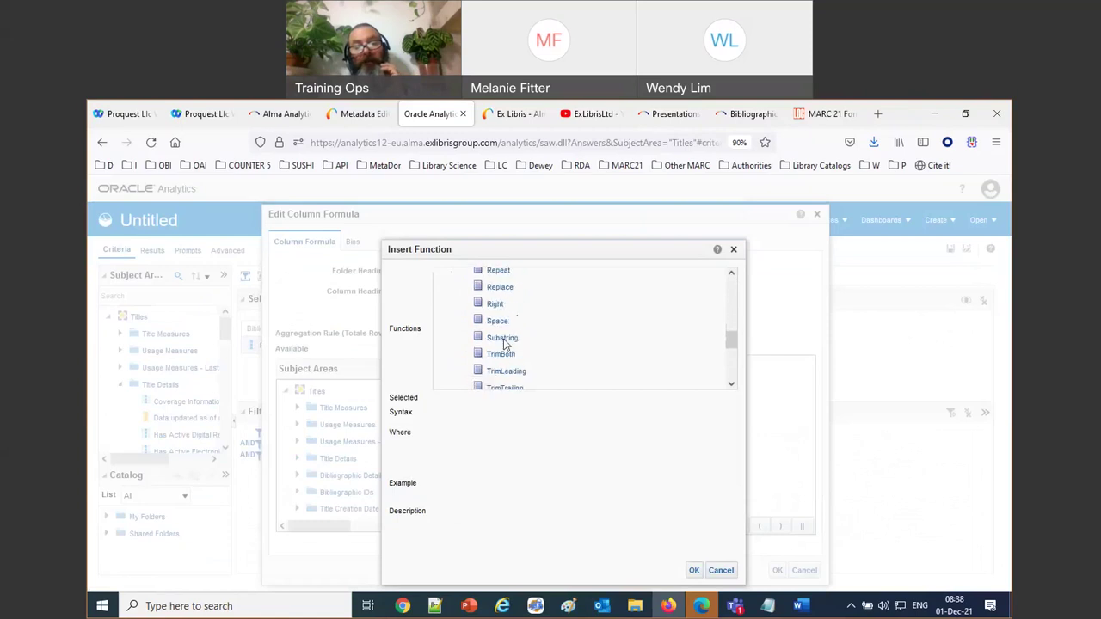
pyautogui.doubleClick(503, 340)
# Step: Set the substring's start position to 8 and its length to 4, and apply the formula
pyautogui.doubleClick(626, 367)
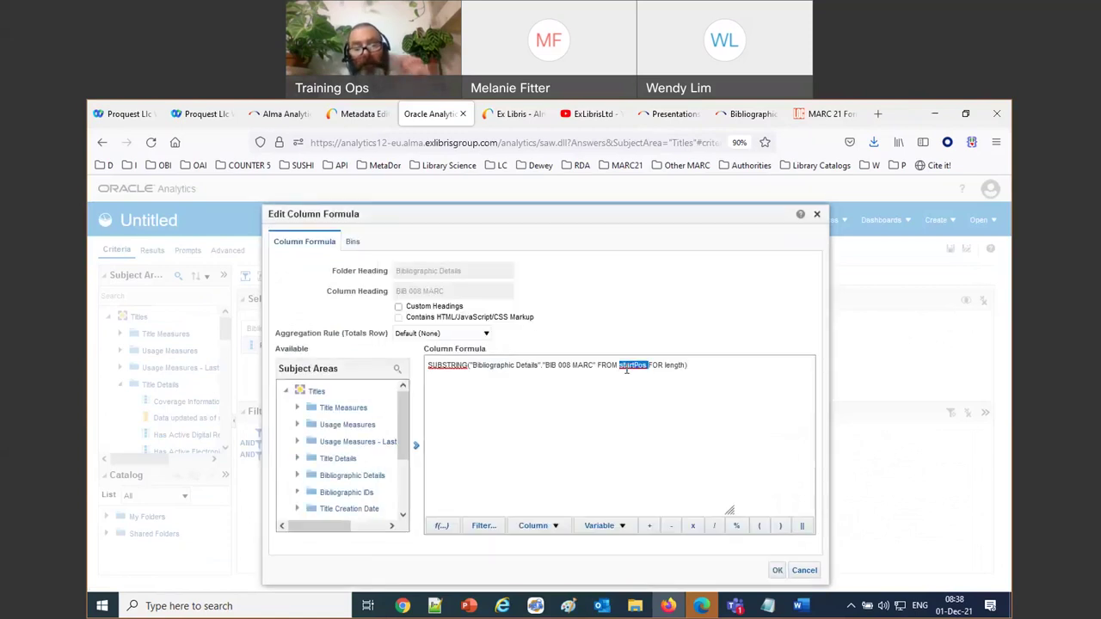
pyautogui.write('8')
pyautogui.doubleClick(651, 366)
pyautogui.write('4')
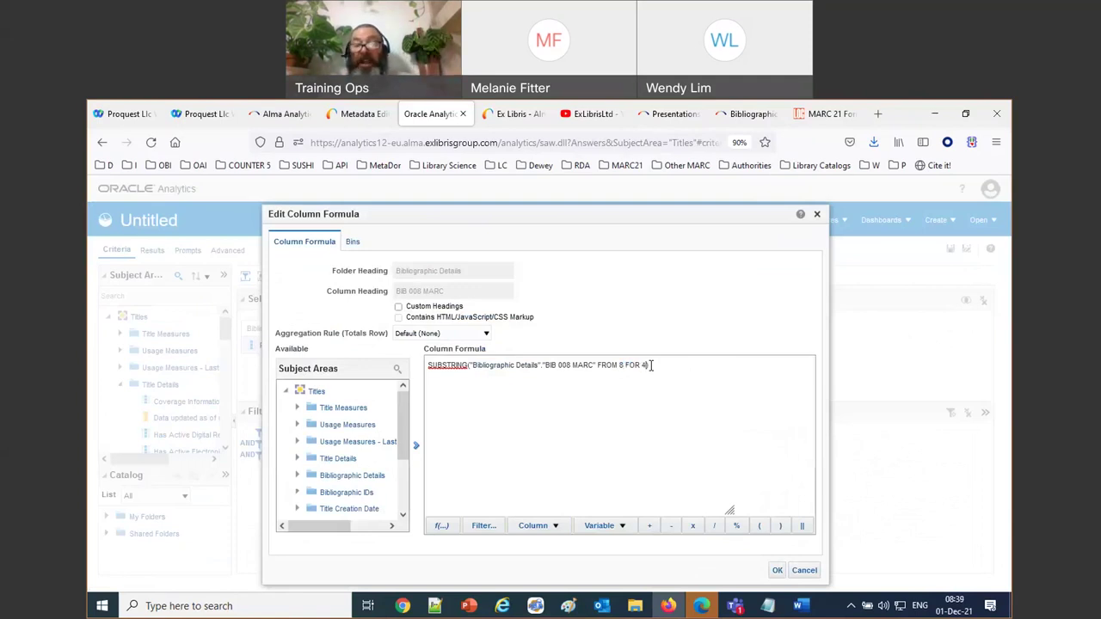
pyautogui.click(777, 571)
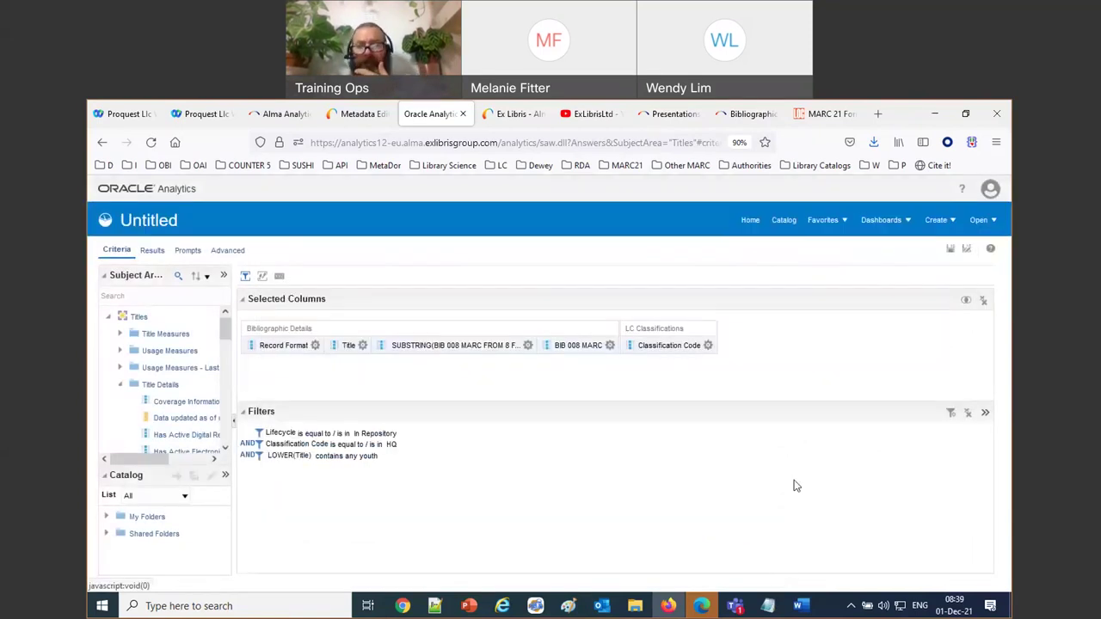
pyautogui.click(708, 345)
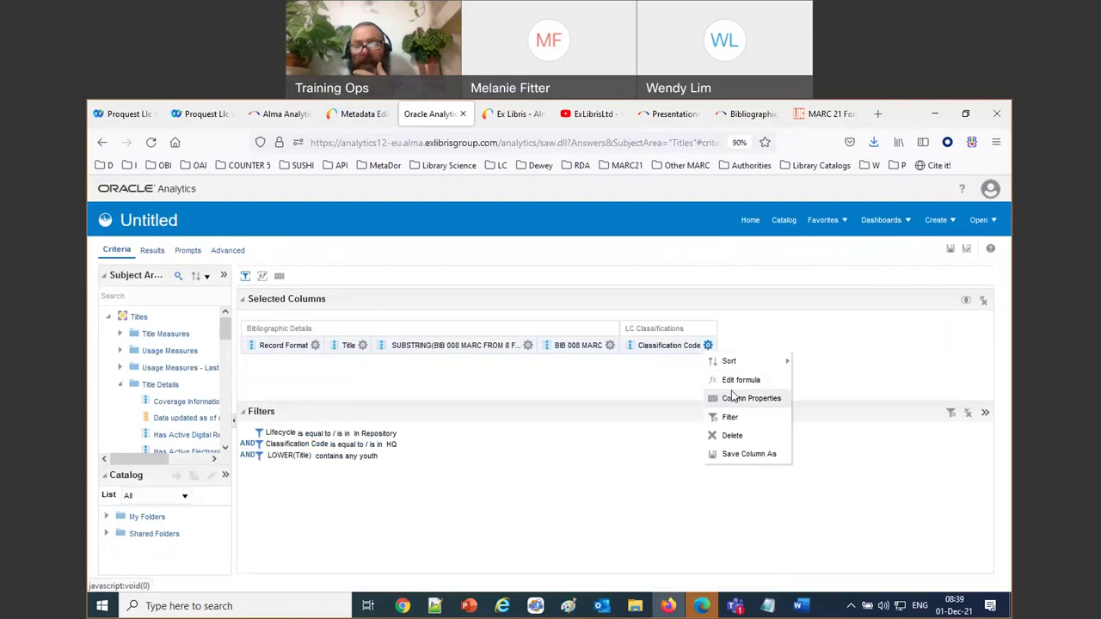
pyautogui.click(732, 380)
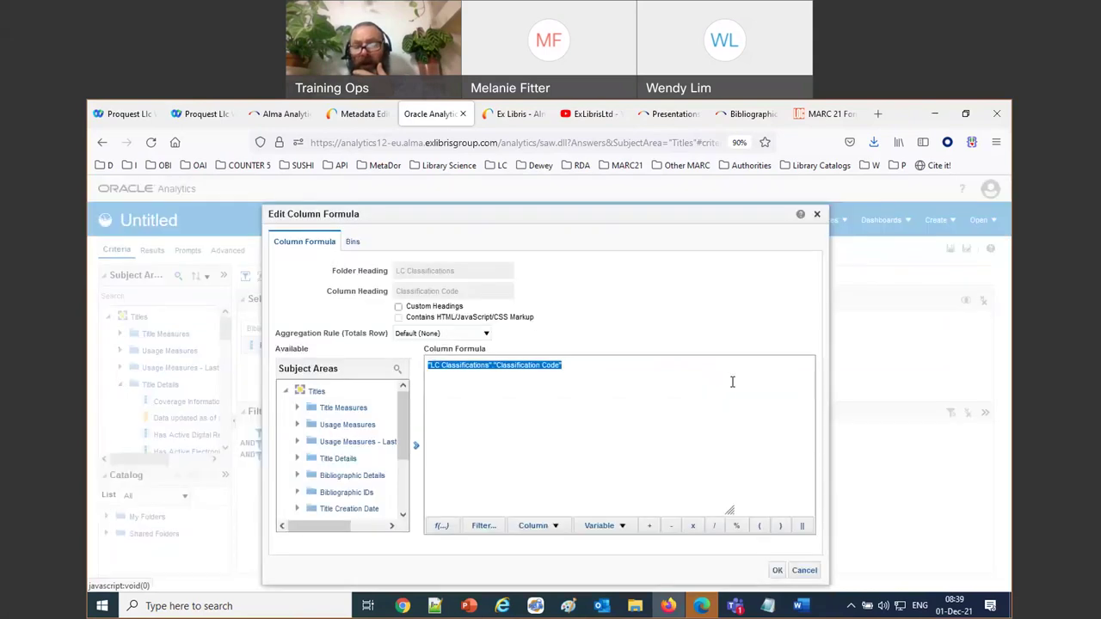
pyautogui.click(812, 574)
# Step: Edit the formula of the remaining plain BIB 008 MARC column and wrap it in the Substring function
pyautogui.click(610, 345)
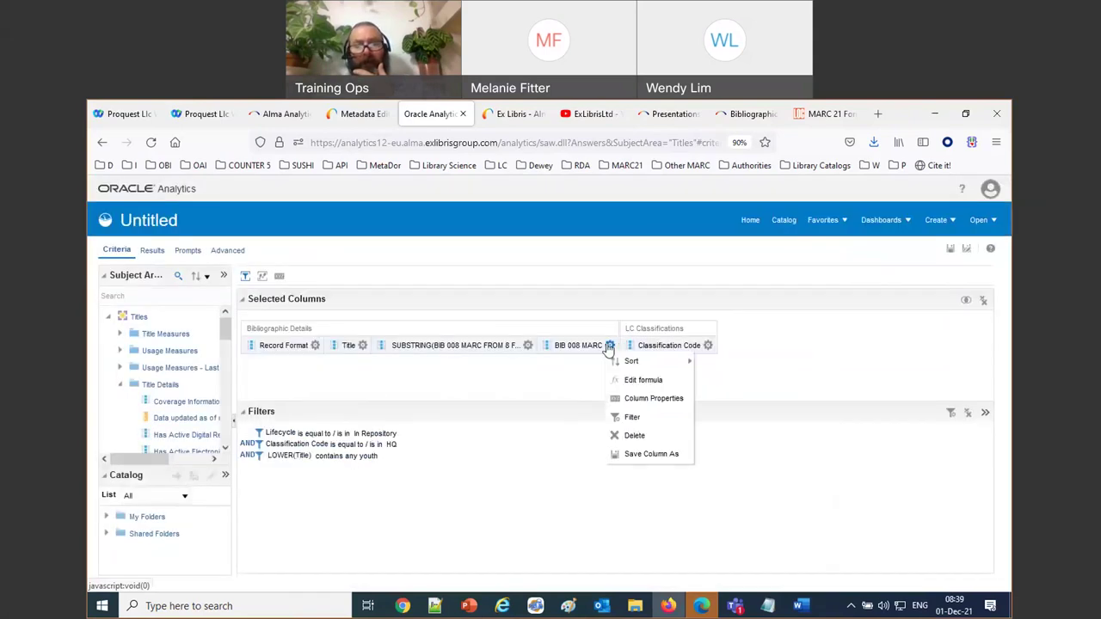
pyautogui.click(643, 383)
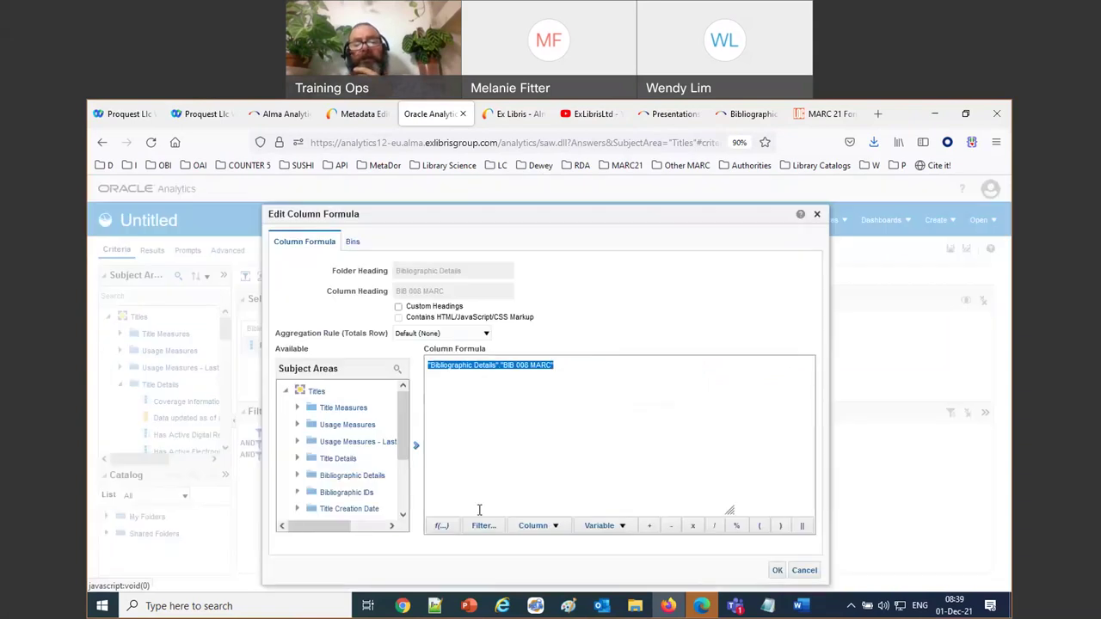
pyautogui.click(442, 526)
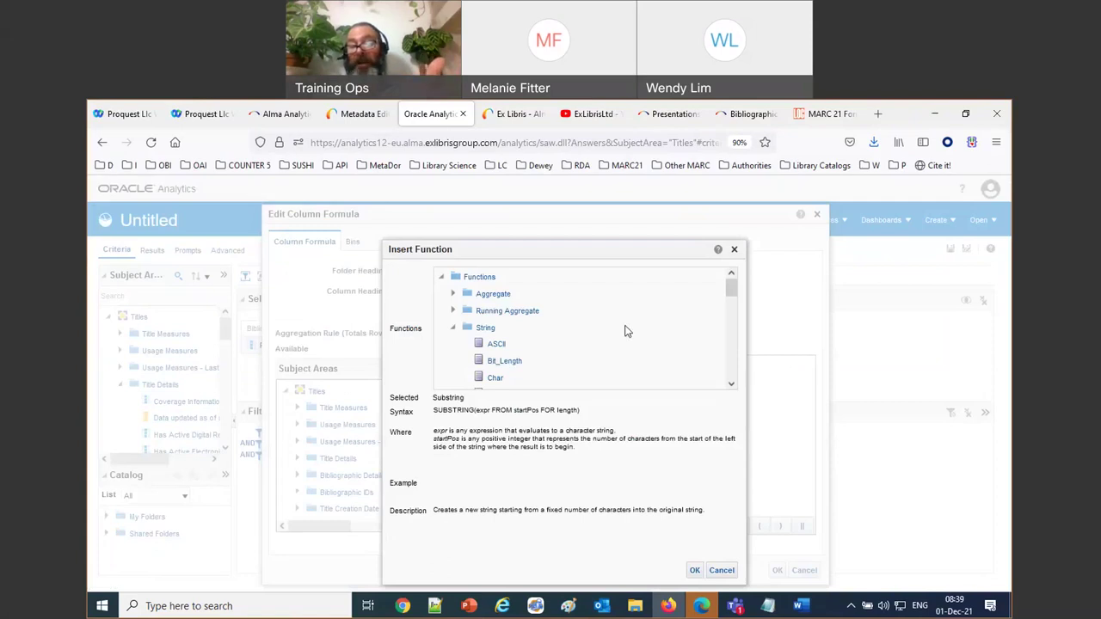
pyautogui.scroll(-2, 626, 332)
pyautogui.scroll(-4, 628, 334)
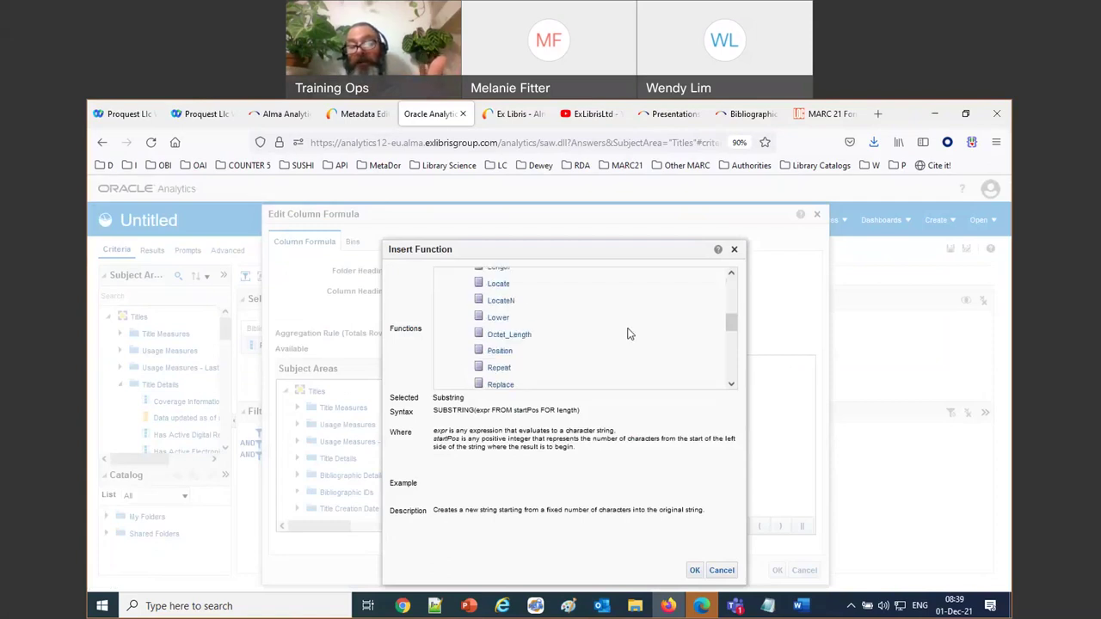
pyautogui.doubleClick(511, 342)
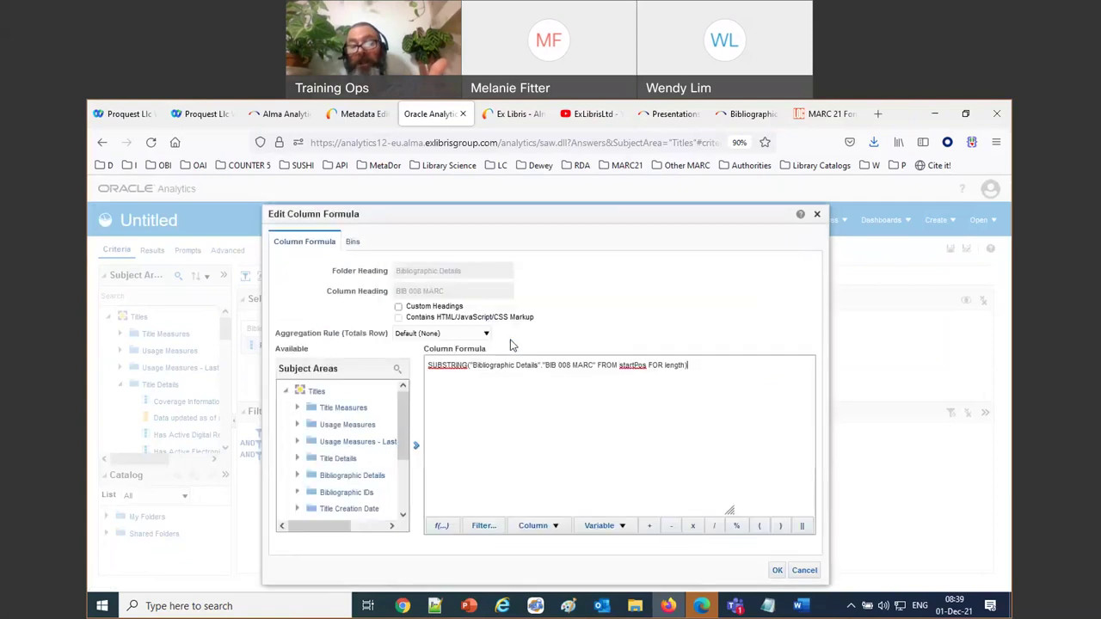
# Step: Set this second substring's start position to 36 and its length to 3, and apply the formula
pyautogui.doubleClick(630, 365)
pyautogui.write('367')
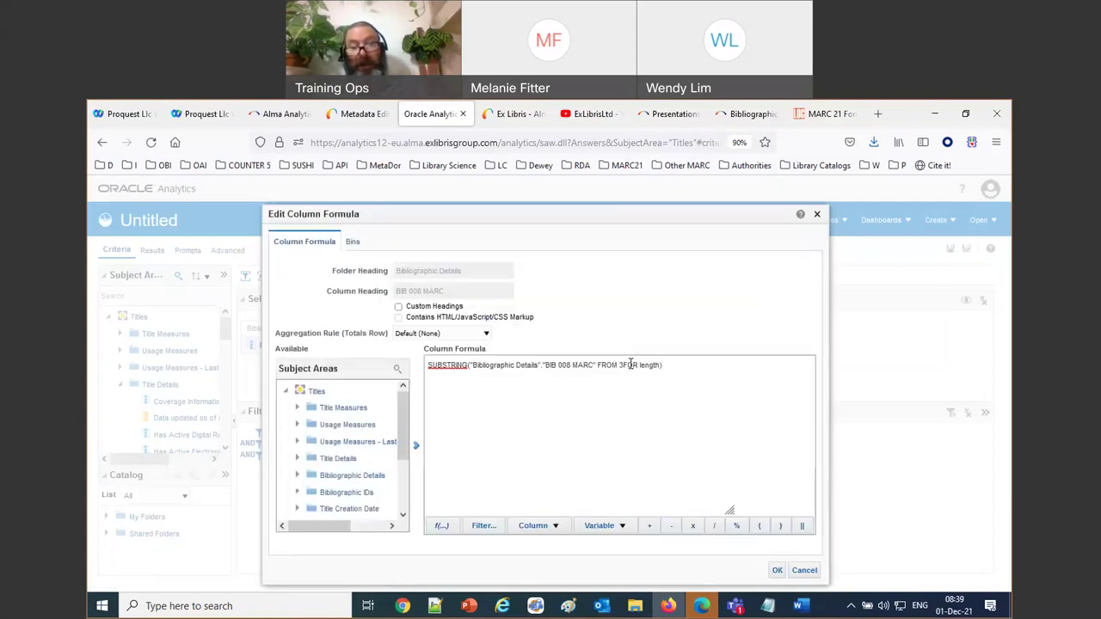
pyautogui.press('BackSpace')
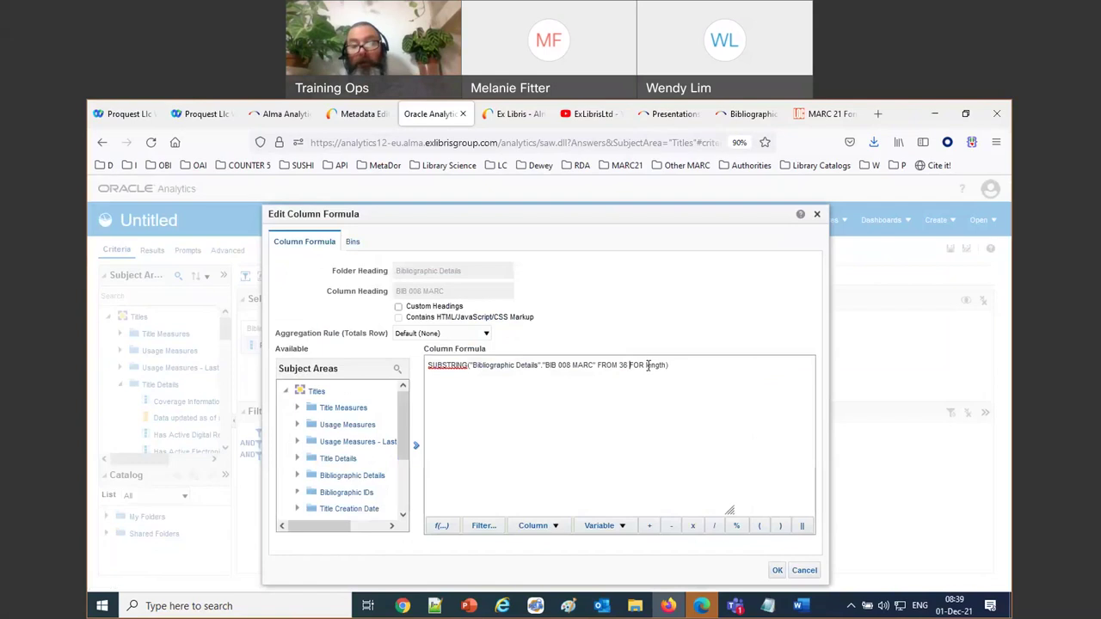
pyautogui.doubleClick(659, 368)
pyautogui.write('3')
pyautogui.click(776, 570)
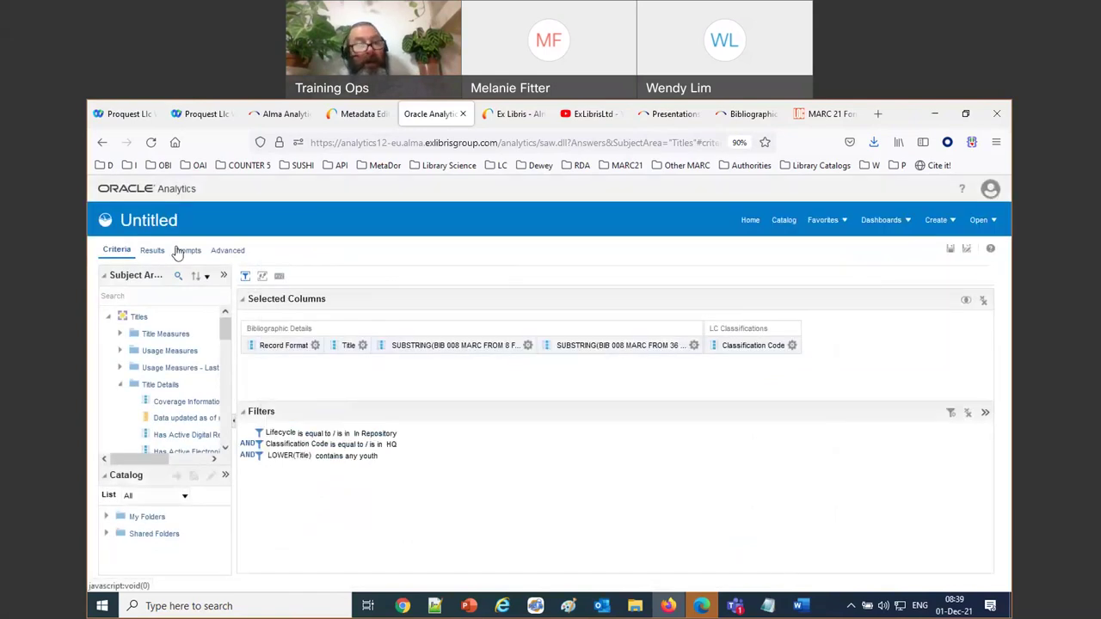
# Step: In the results, place both SUBSTRING columns between Record Format and Title, and add BIB 008 MARC after them from a subject area search for "008"
pyautogui.click(149, 250)
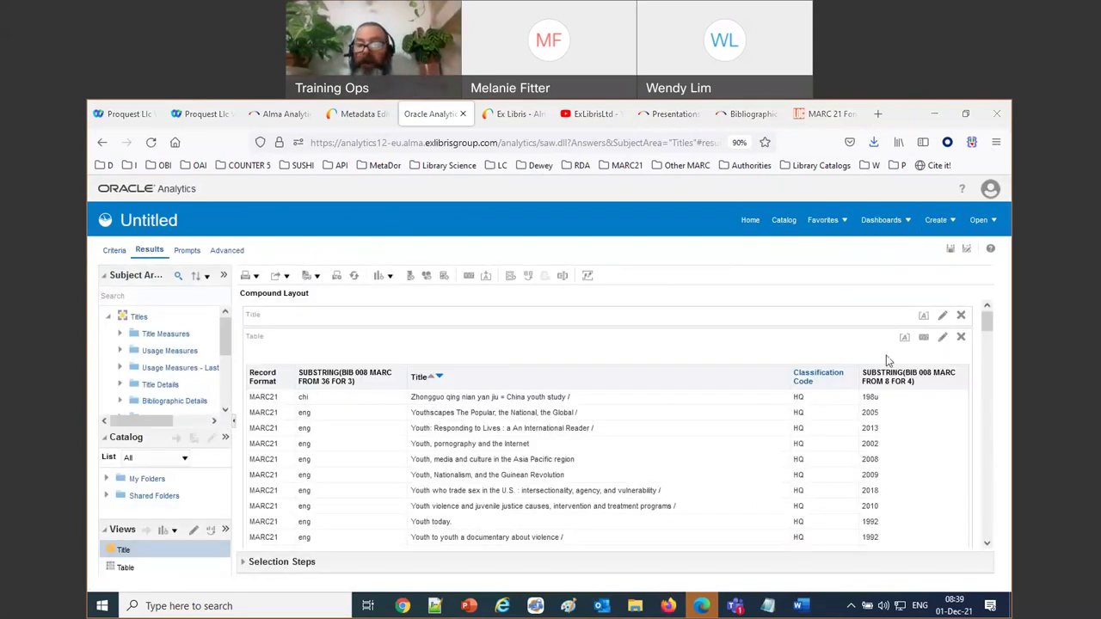
pyautogui.moveTo(564, 370); pyautogui.dragTo(327, 380)
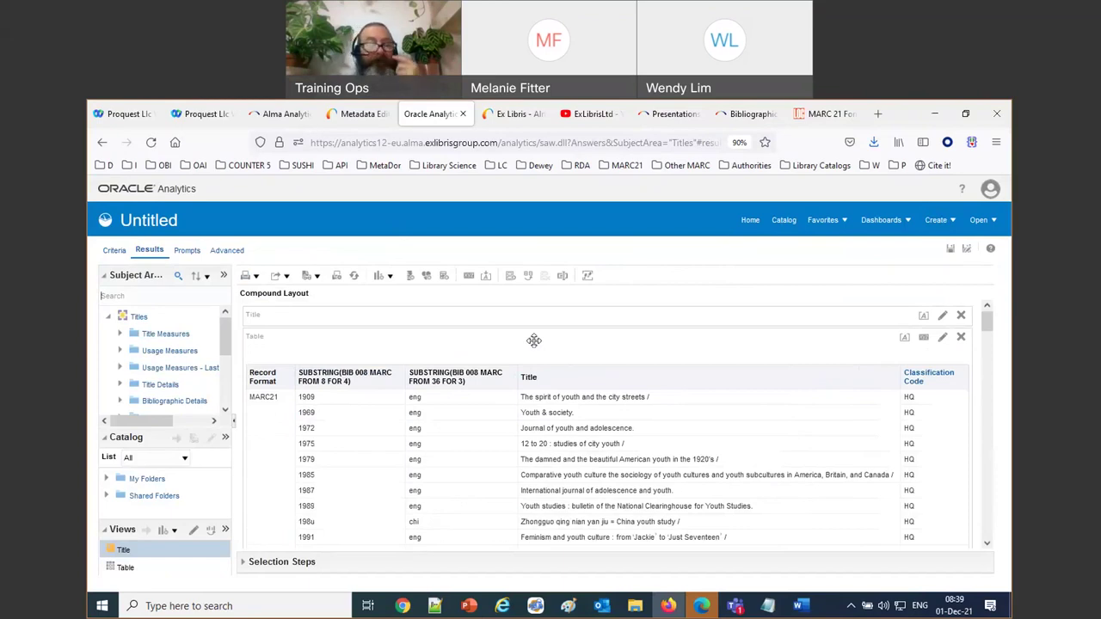
pyautogui.scroll(-1, 189, 344)
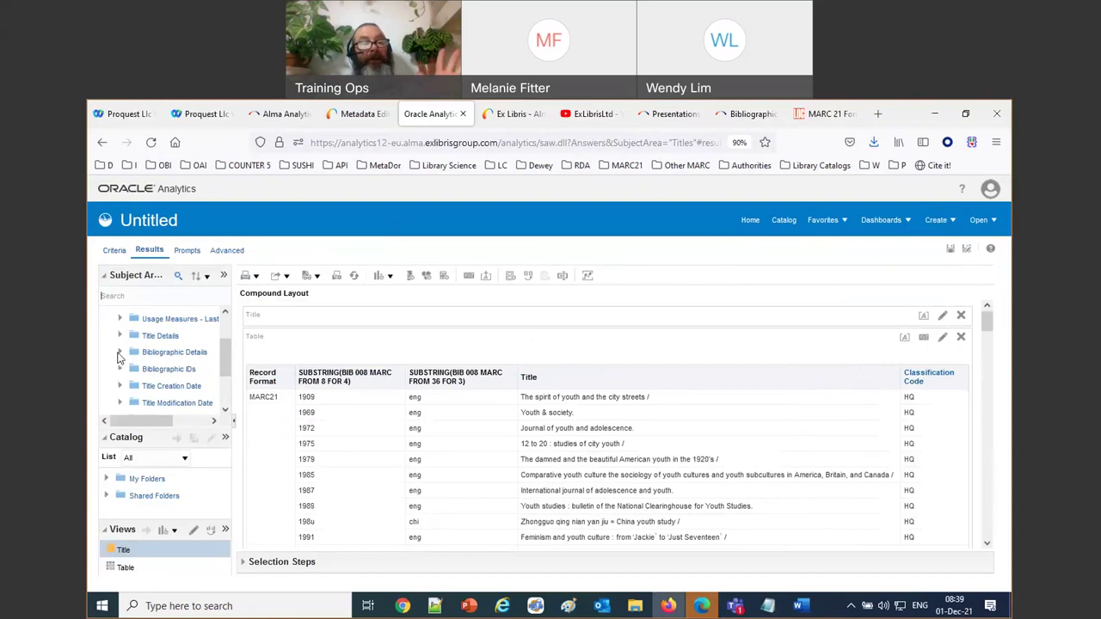
pyautogui.click(93, 300)
pyautogui.write('008')
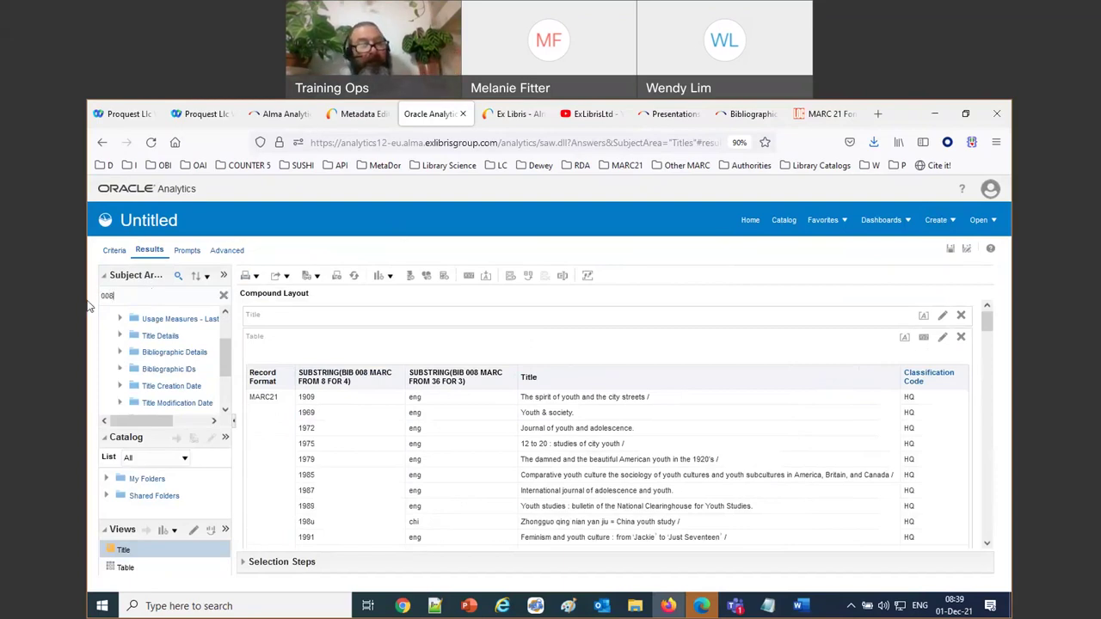
pyautogui.press('Return')
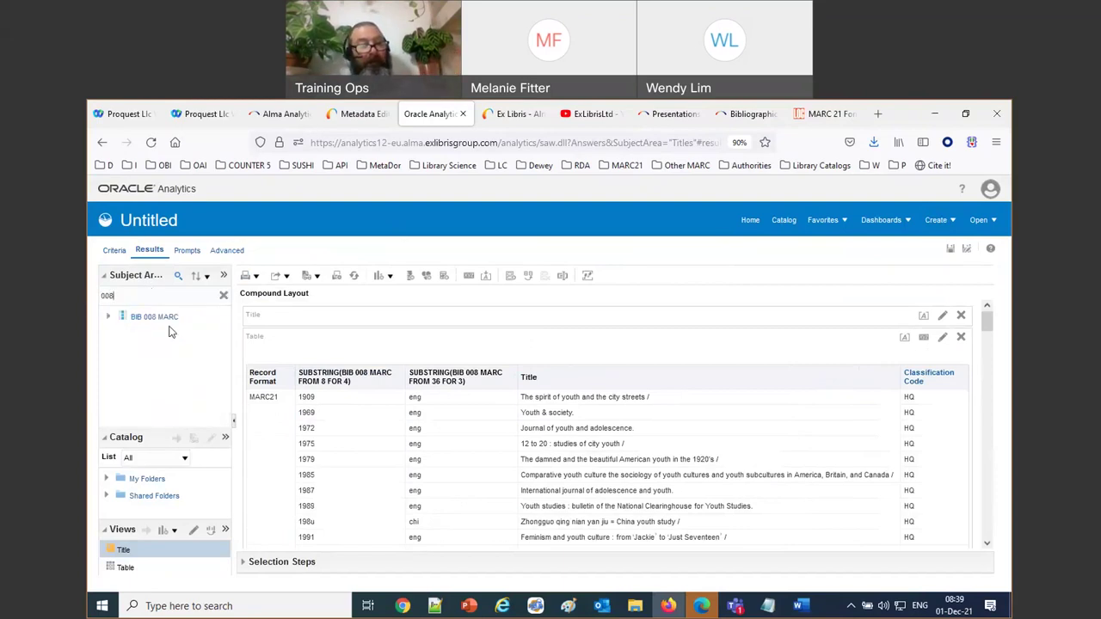
pyautogui.moveTo(157, 317); pyautogui.dragTo(526, 416)
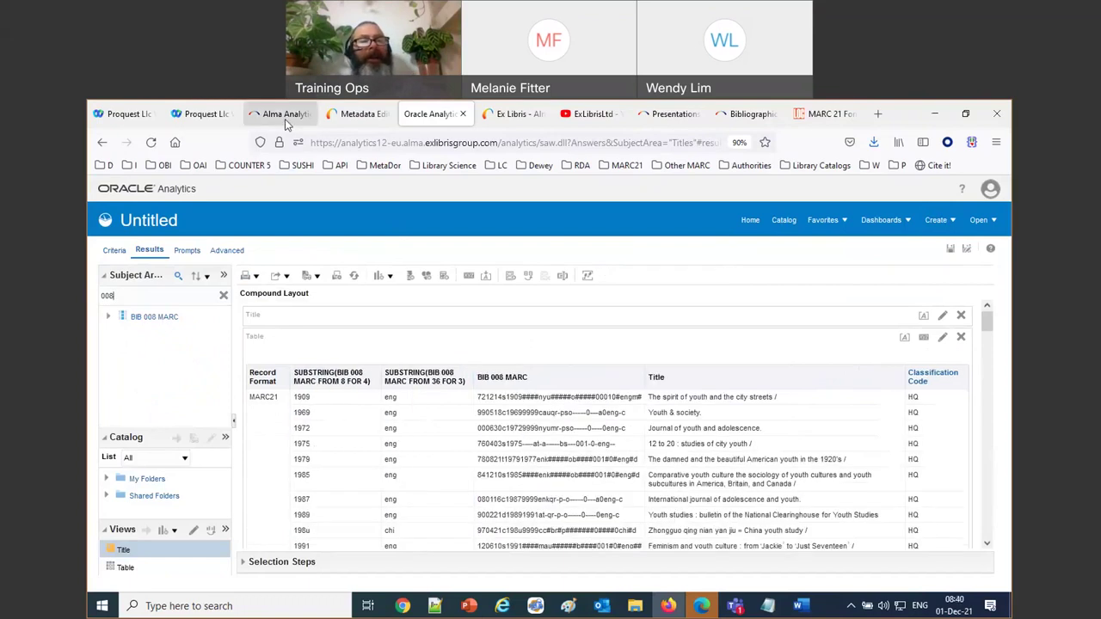
# Step: Switch to the Presentations and Documents - Analytics page and find the second match for "conca" to locate the concatenation guide
pyautogui.click(286, 119)
pyautogui.click(429, 113)
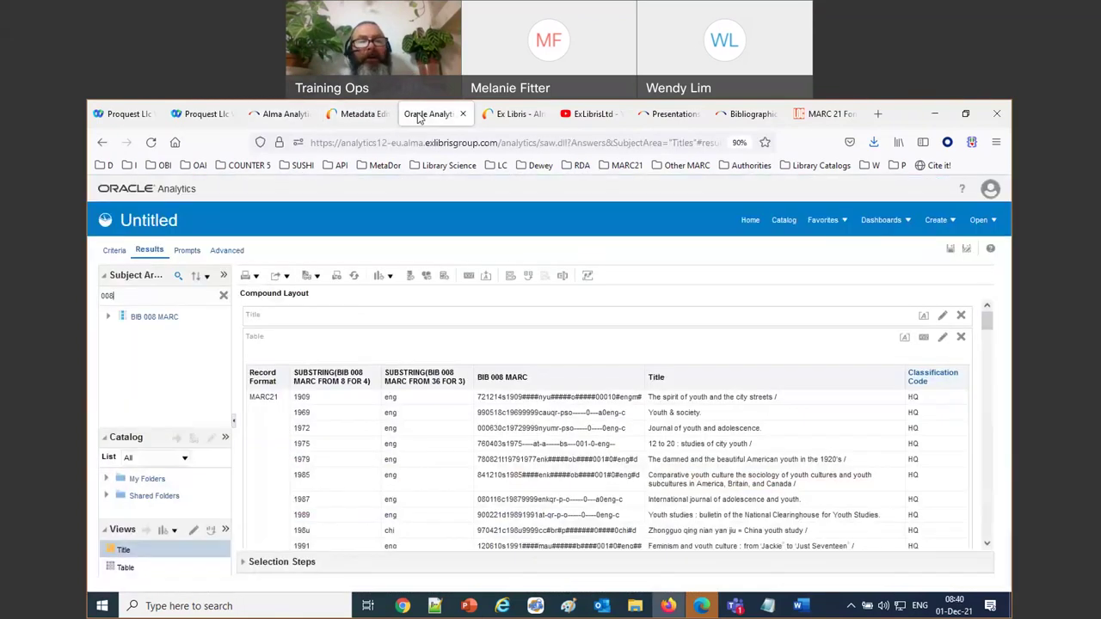
pyautogui.click(506, 115)
pyautogui.click(592, 115)
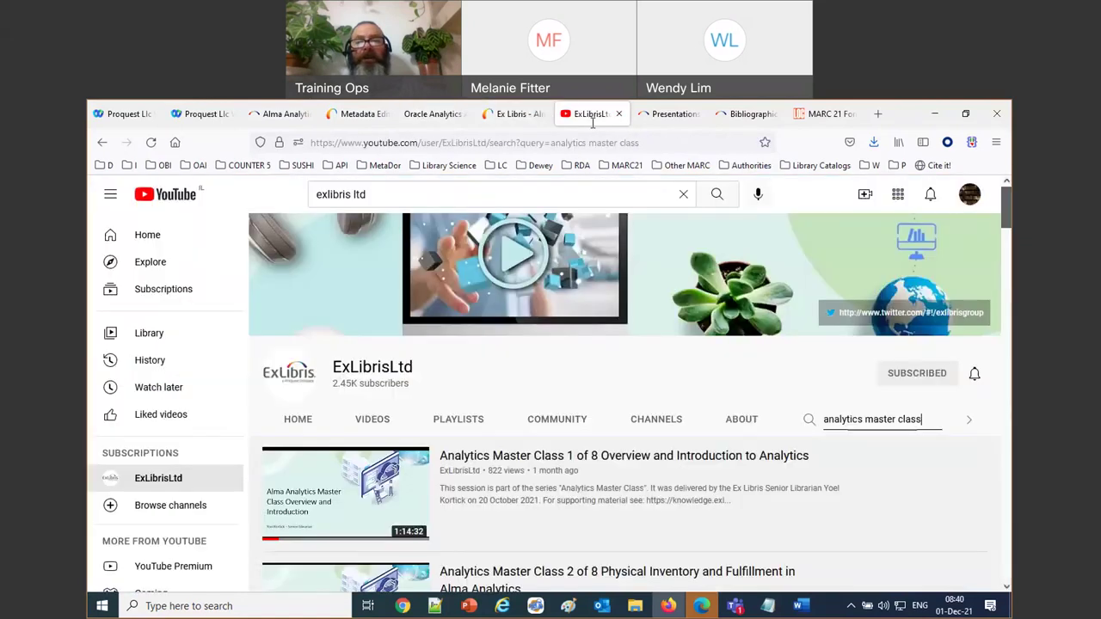
pyautogui.click(688, 120)
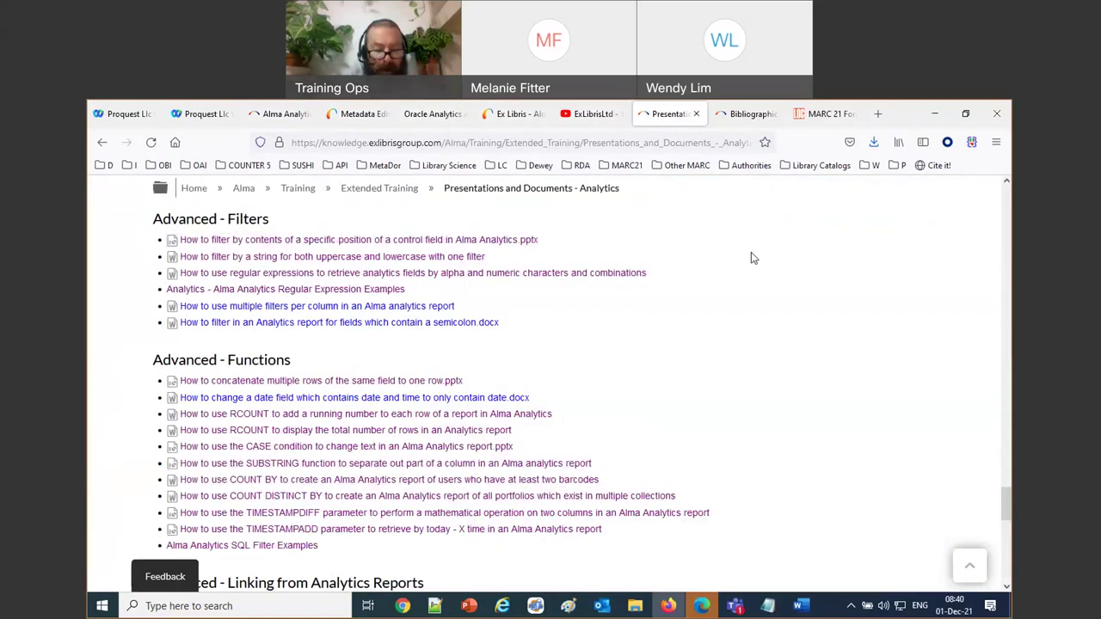
pyautogui.hotkey('ctrl', 'f')
pyautogui.write('copnca')
pyautogui.press('BackSpace')
pyautogui.press('BackSpace')
pyautogui.press('BackSpace')
pyautogui.press('BackSpace')
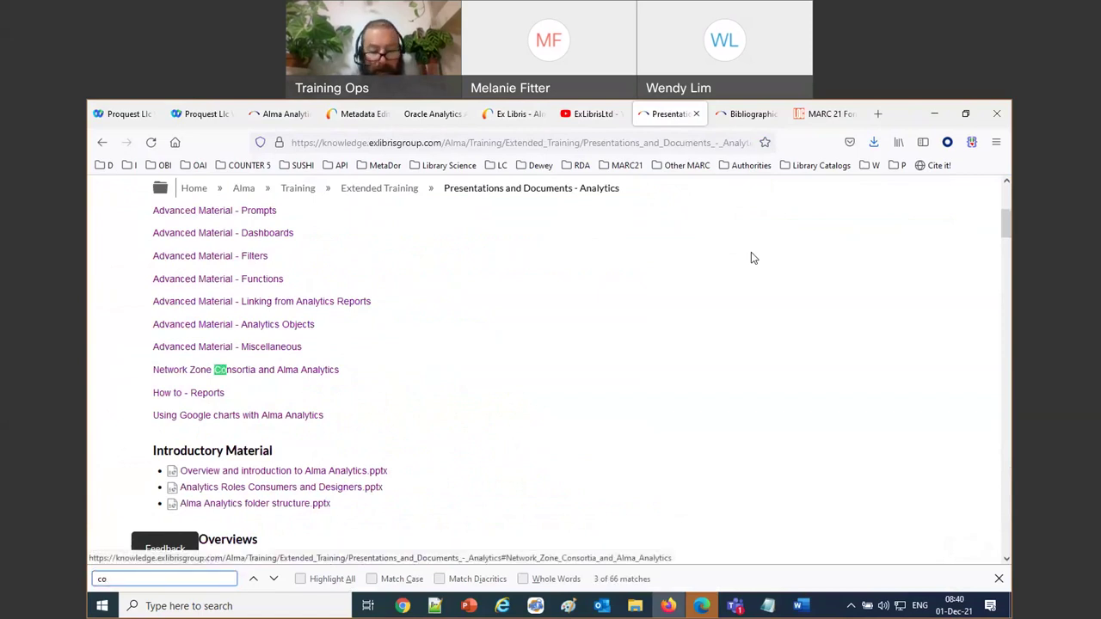
pyautogui.write('nca')
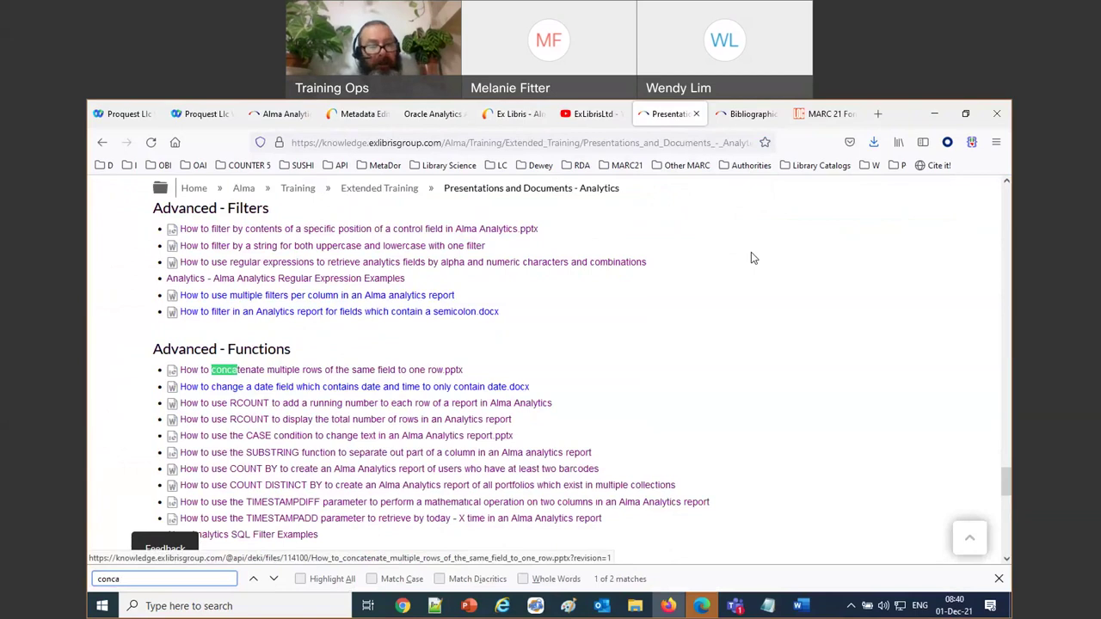
pyautogui.press('Return')
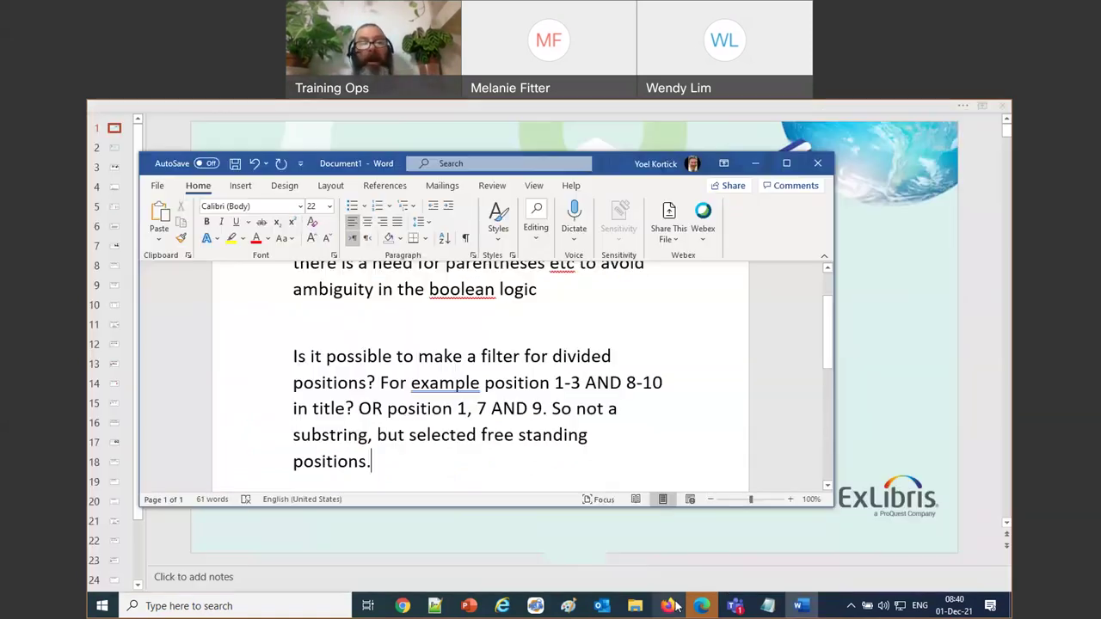
# Step: Return to the Oracle Analytics criteria, edit the formula of the plain BIB 008 MARC column and clear it
pyautogui.click(668, 605)
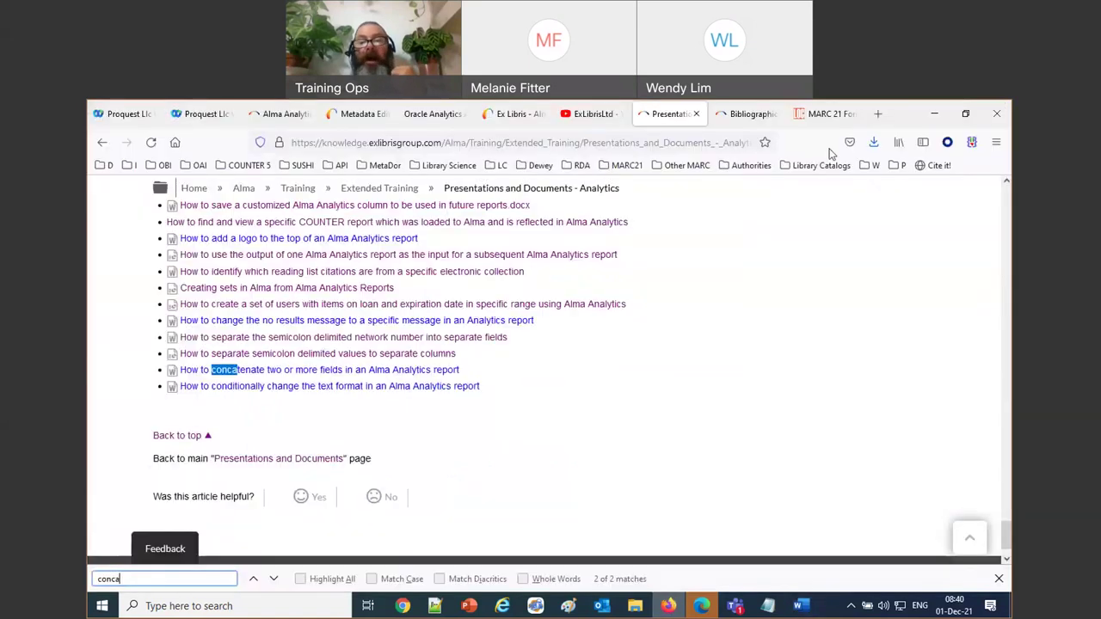
pyautogui.click(430, 114)
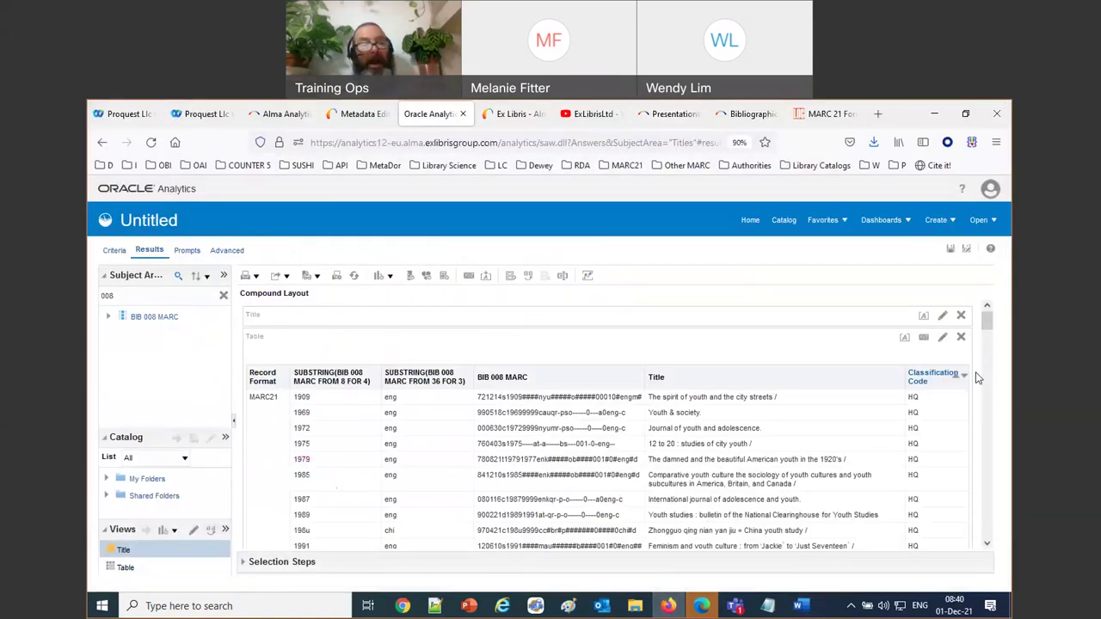
pyautogui.click(114, 251)
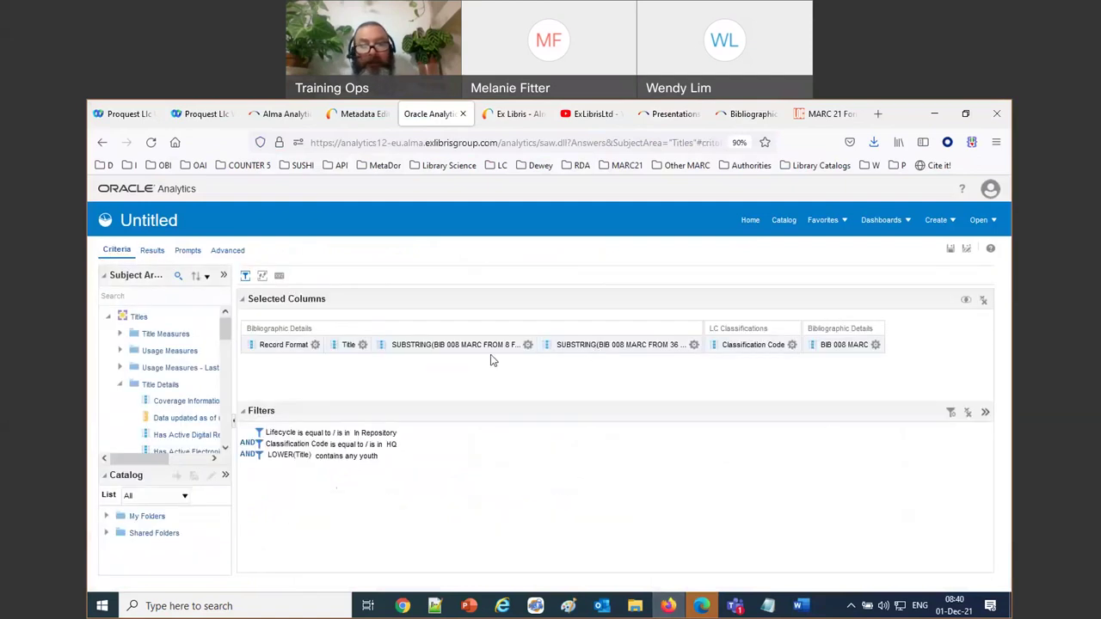
pyautogui.click(694, 344)
pyautogui.moveTo(739, 360)
pyautogui.click(876, 344)
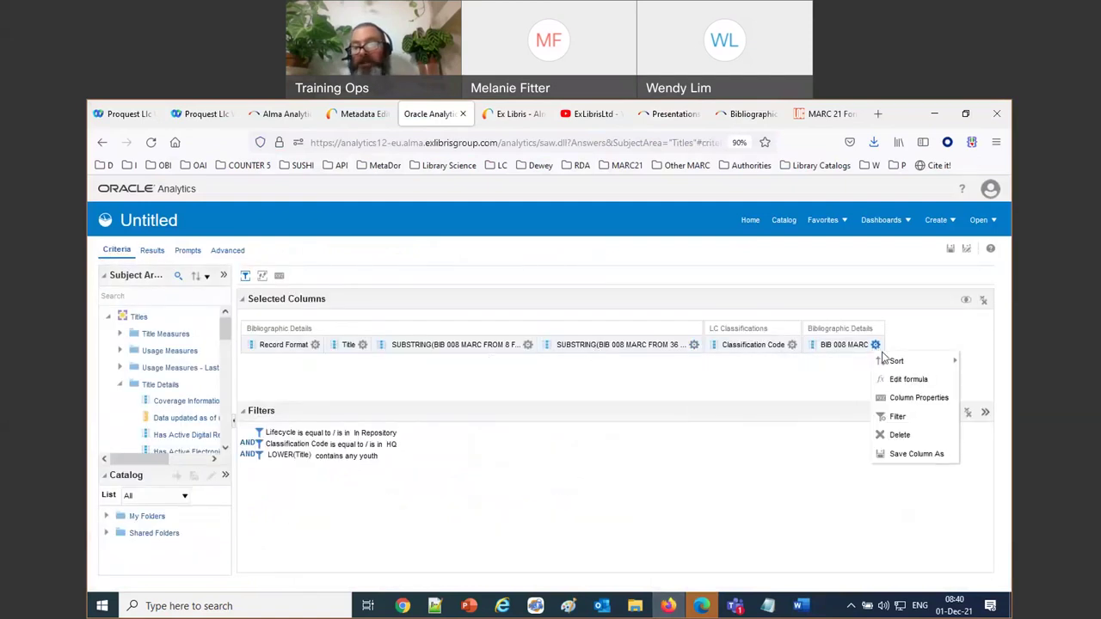
pyautogui.click(900, 381)
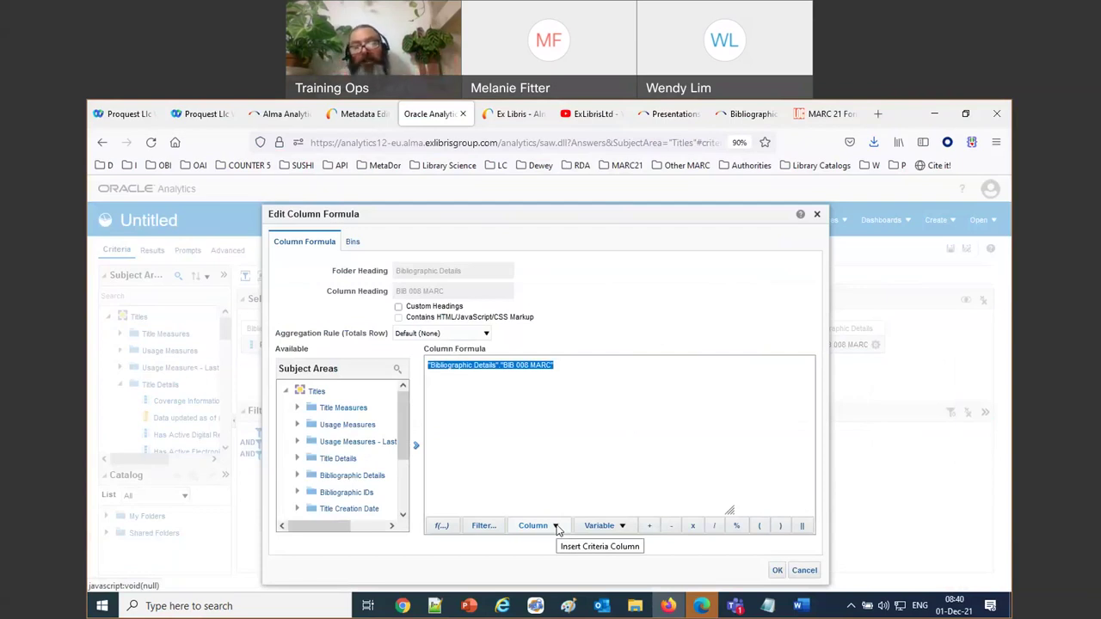
pyautogui.press('Delete')
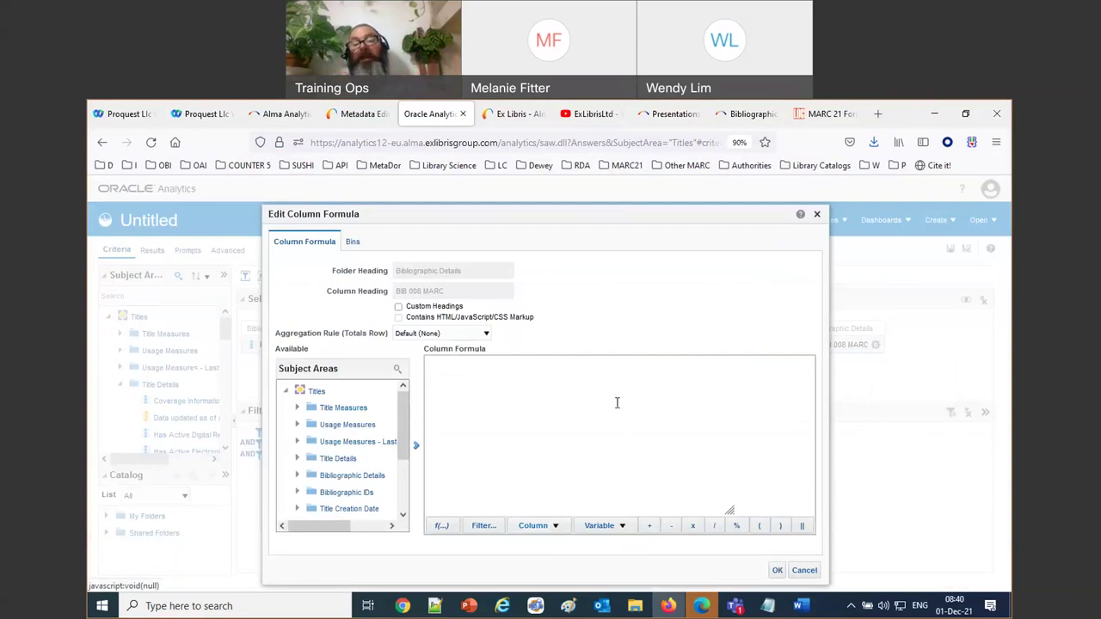
# Step: Build the formula by concatenating the SUBSTRING column FROM 8 FOR 4 and the SUBSTRING column FROM 36 FOR 3 with ||
pyautogui.click(556, 528)
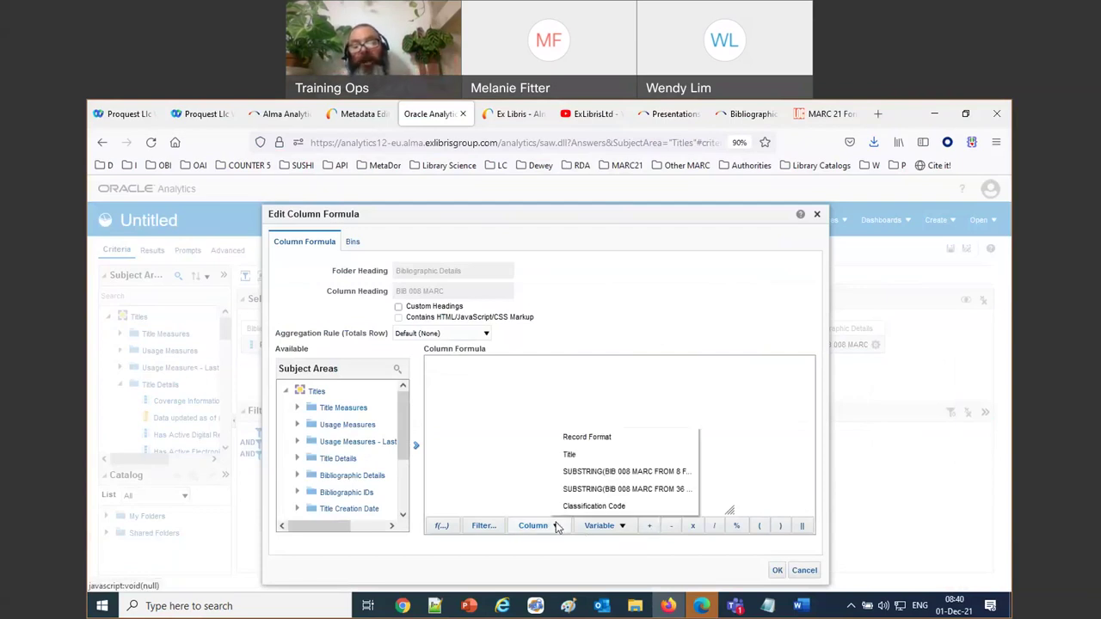
pyautogui.click(604, 474)
pyautogui.click(660, 369)
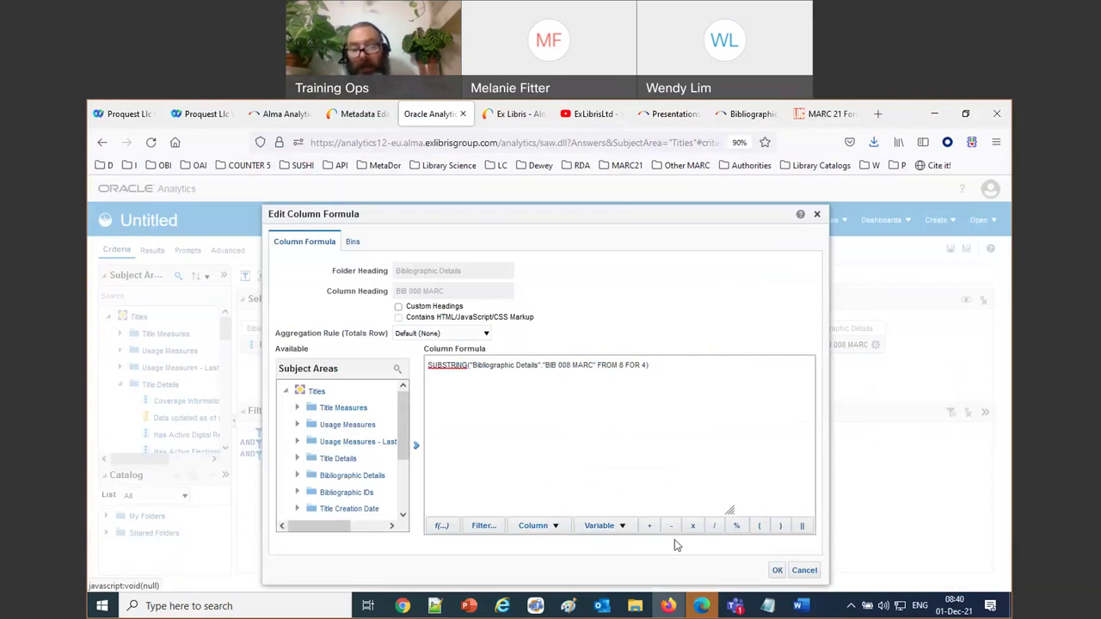
pyautogui.click(802, 527)
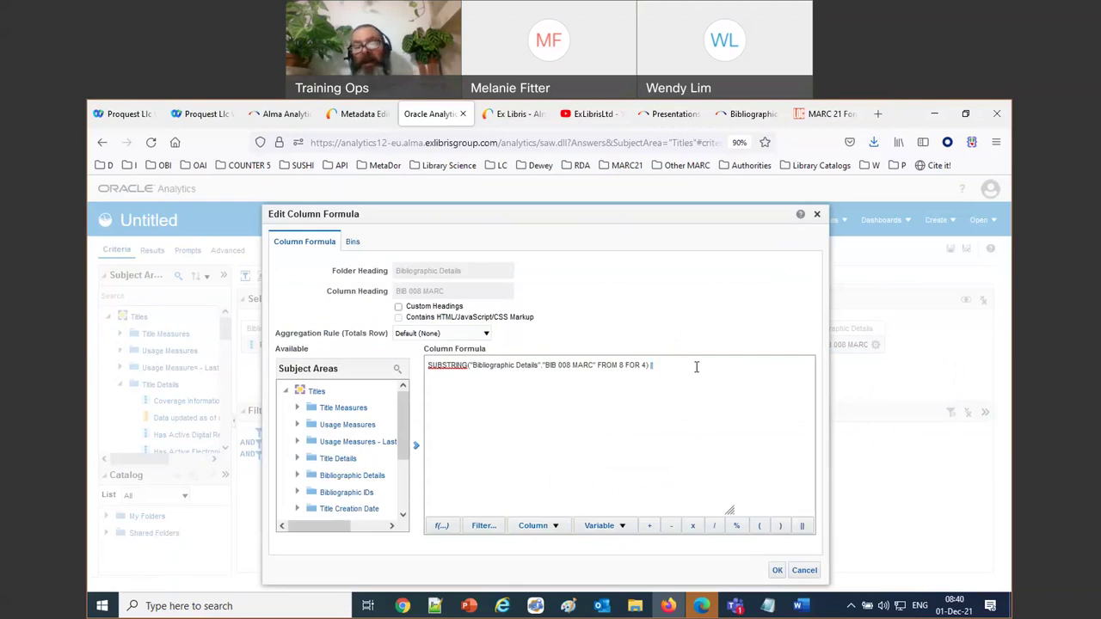
pyautogui.click(556, 527)
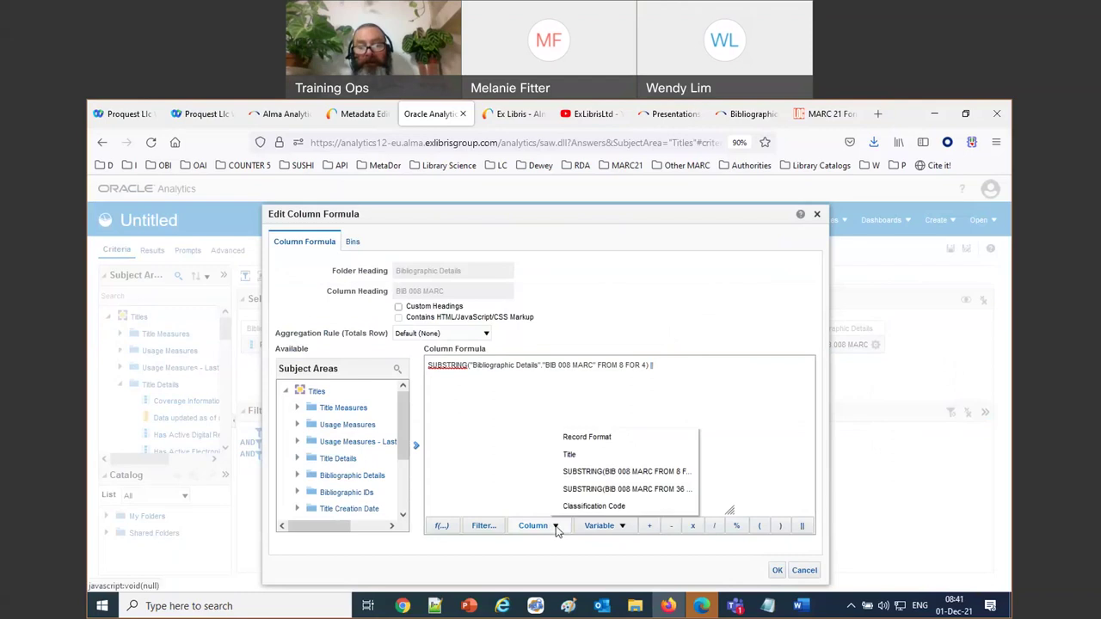
pyautogui.click(591, 489)
pyautogui.click(662, 406)
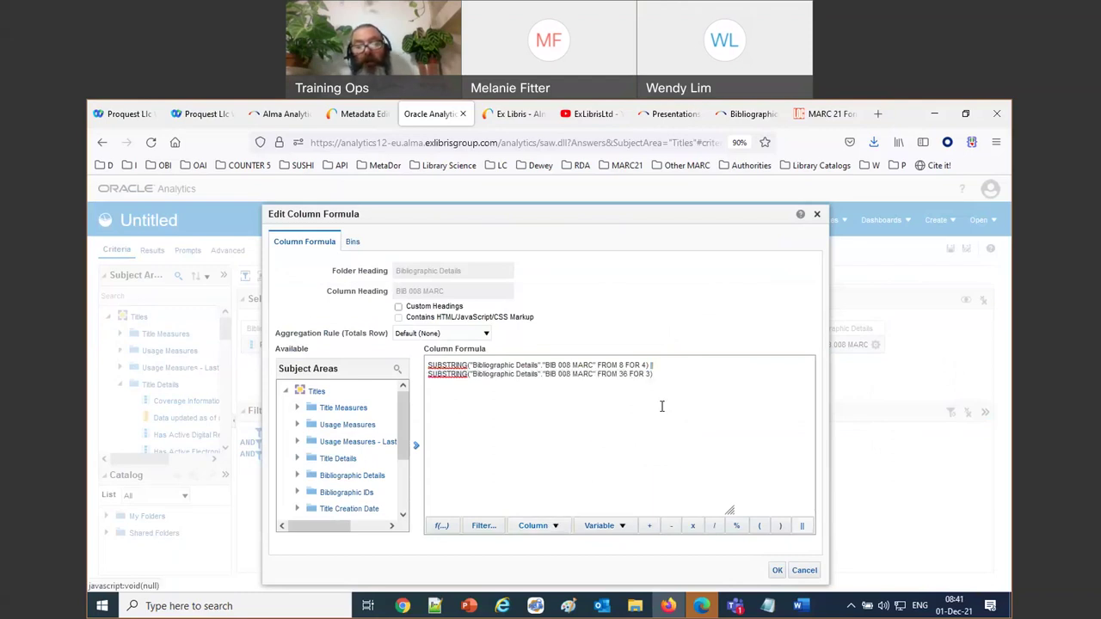
# Step: Enlarge the formula editor to review the concatenation, apply the formula and display the results
pyautogui.moveTo(835, 465); pyautogui.dragTo(939, 441)
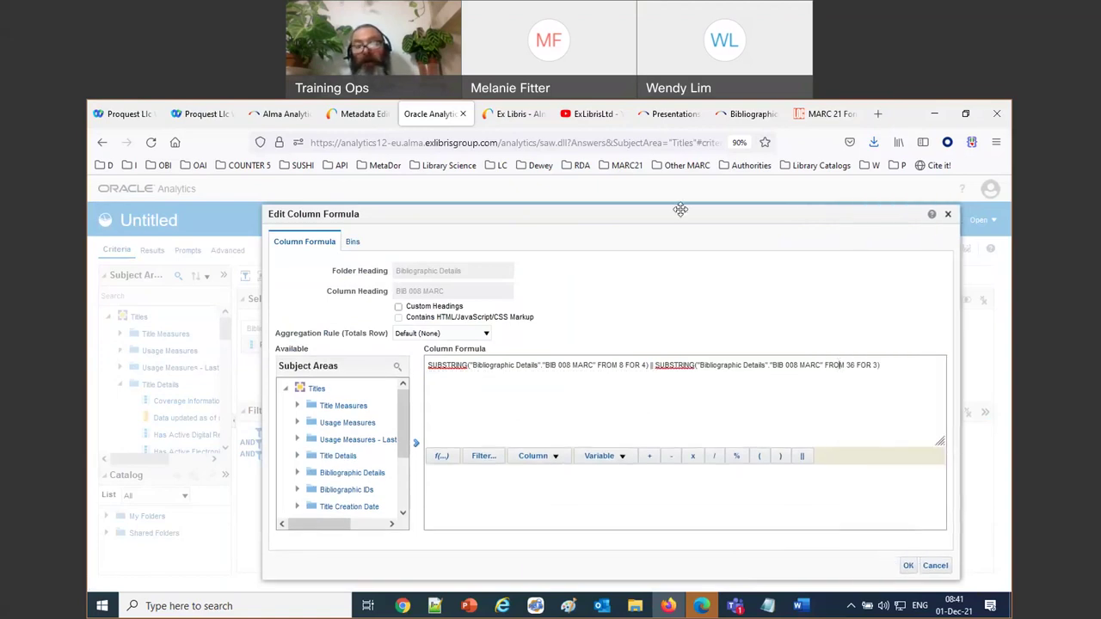
pyautogui.moveTo(679, 210); pyautogui.dragTo(497, 191)
pyautogui.click(722, 547)
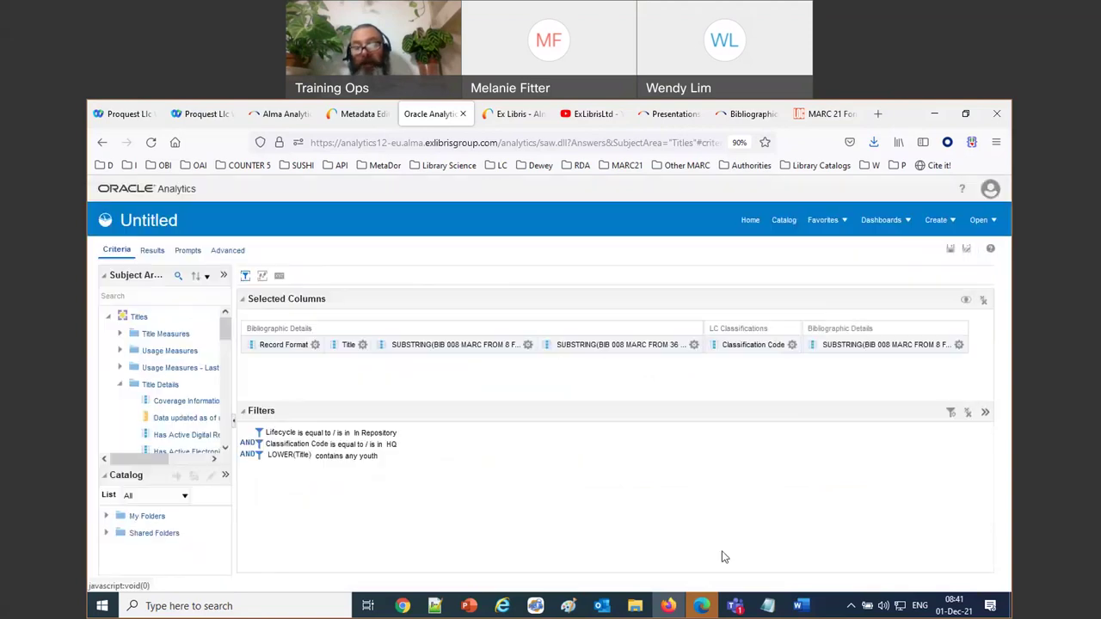
pyautogui.click(152, 252)
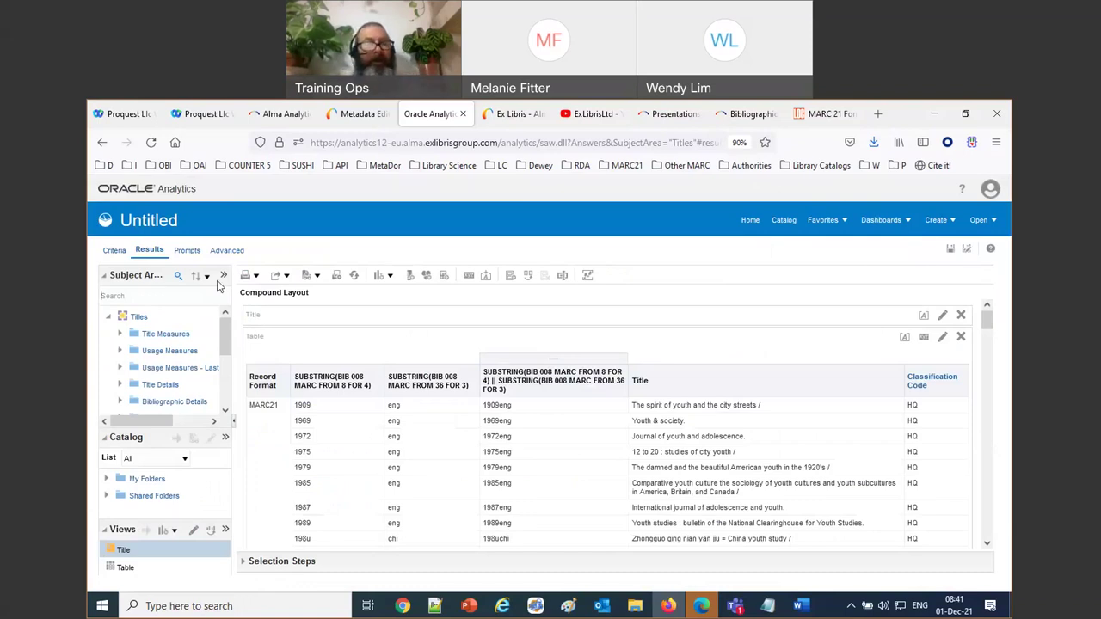
# Step: Delete the two separate SUBSTRING columns from the criteria, keeping the concatenated column
pyautogui.click(114, 254)
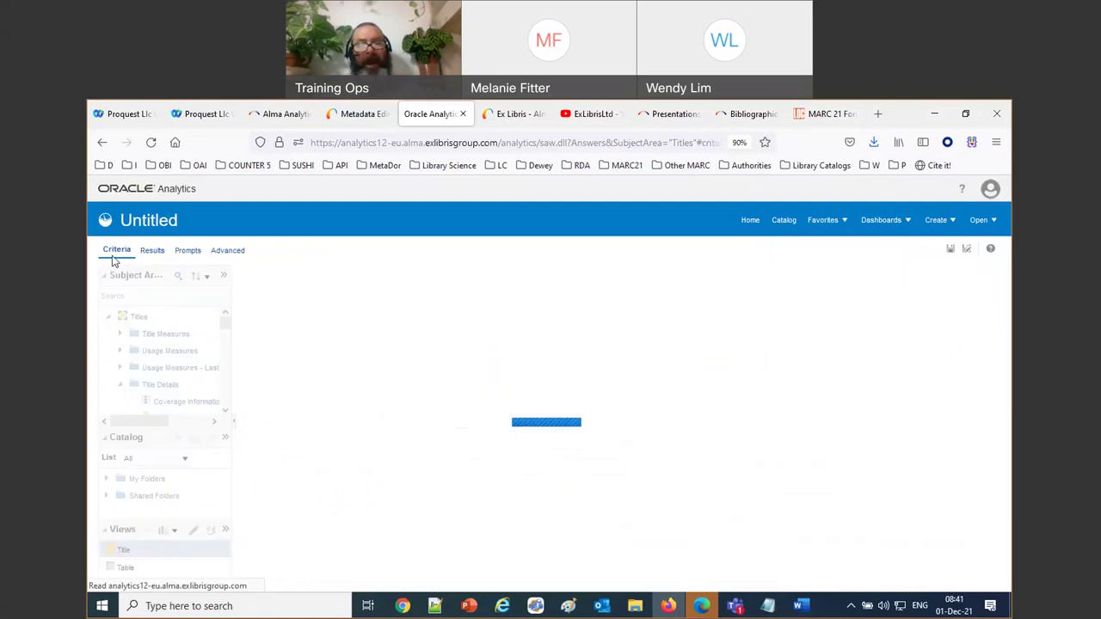
pyautogui.click(528, 345)
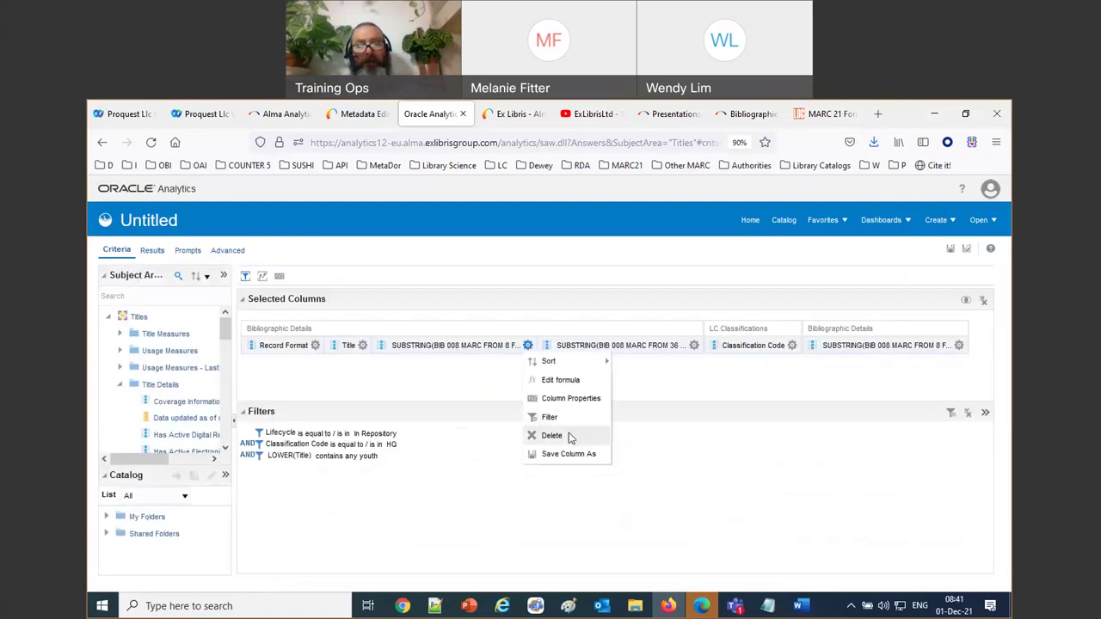
pyautogui.click(569, 437)
pyautogui.click(528, 345)
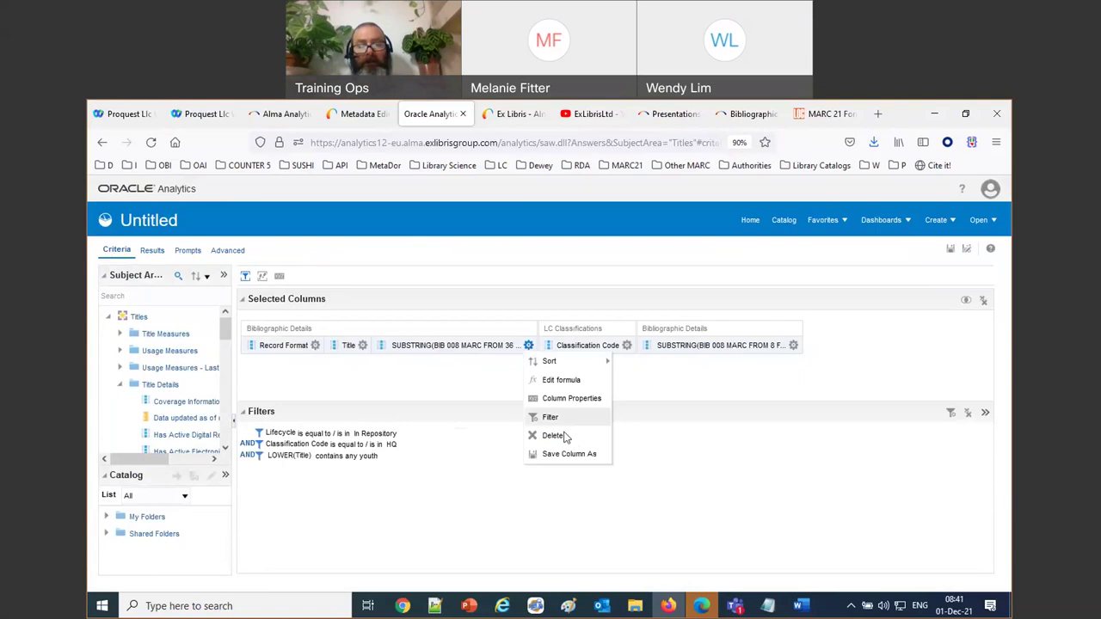
pyautogui.click(566, 437)
# Step: Give the concatenated column the custom heading "year and lang from 008"
pyautogui.click(627, 345)
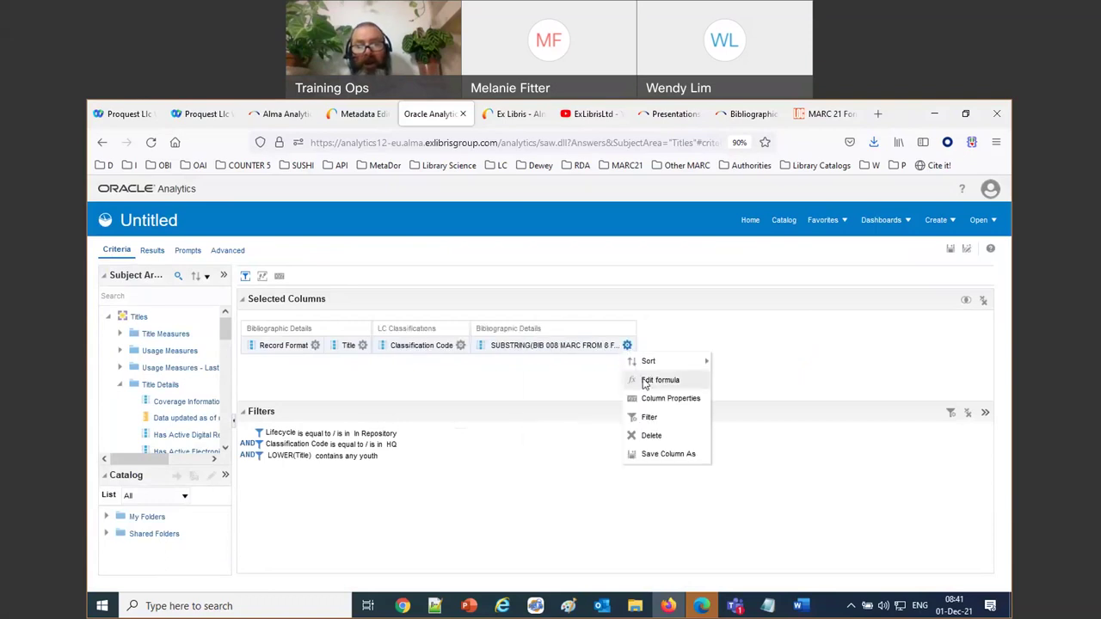
pyautogui.click(644, 381)
pyautogui.write('SUBSTRING("Bibliographic Details"."BIB 008 MARC" FROM 8 FOR 4) || SUBSTRING("Bibliographic Details"."BIB 008 MARC" FROM 36 FOR 3)')
pyautogui.moveTo(395, 291); pyautogui.dragTo(689, 293)
pyautogui.write('year')
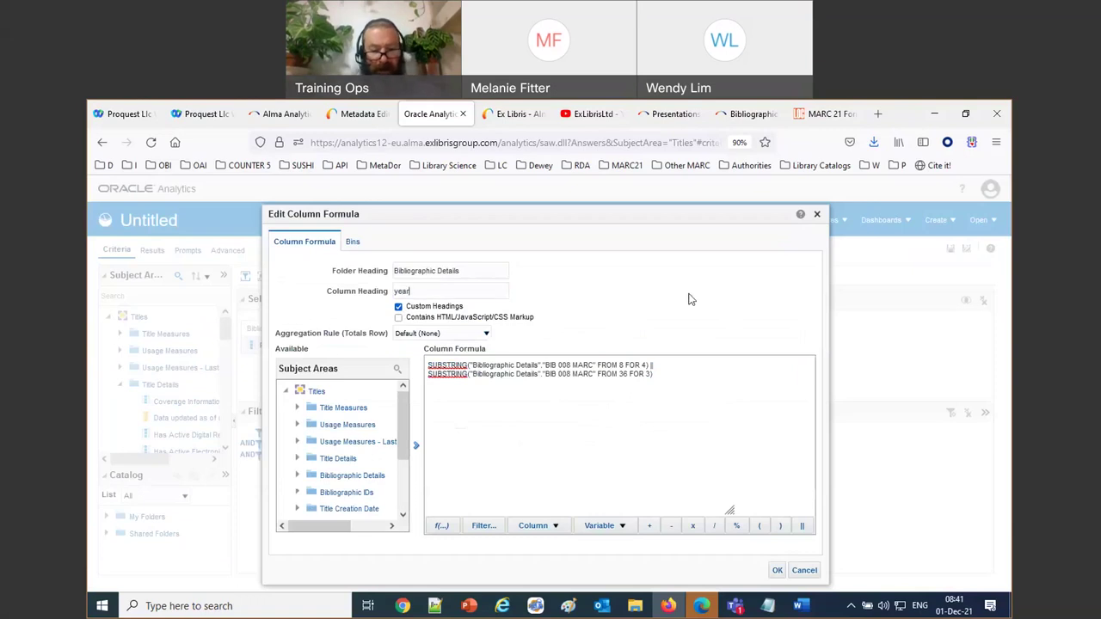
pyautogui.write(' and (lang fr')
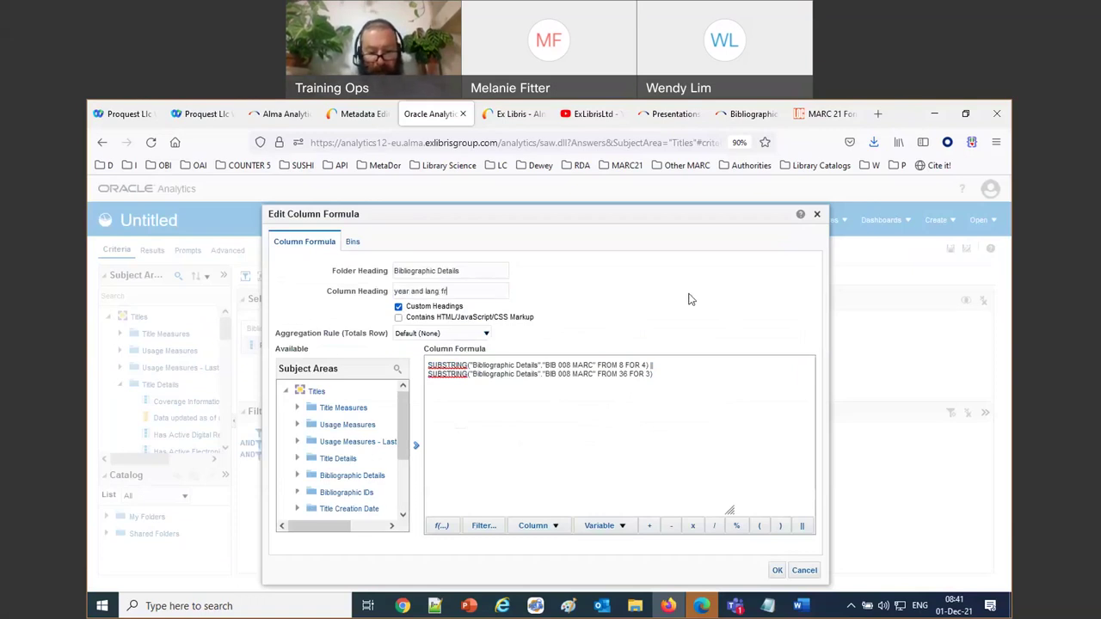
pyautogui.write('om 008')
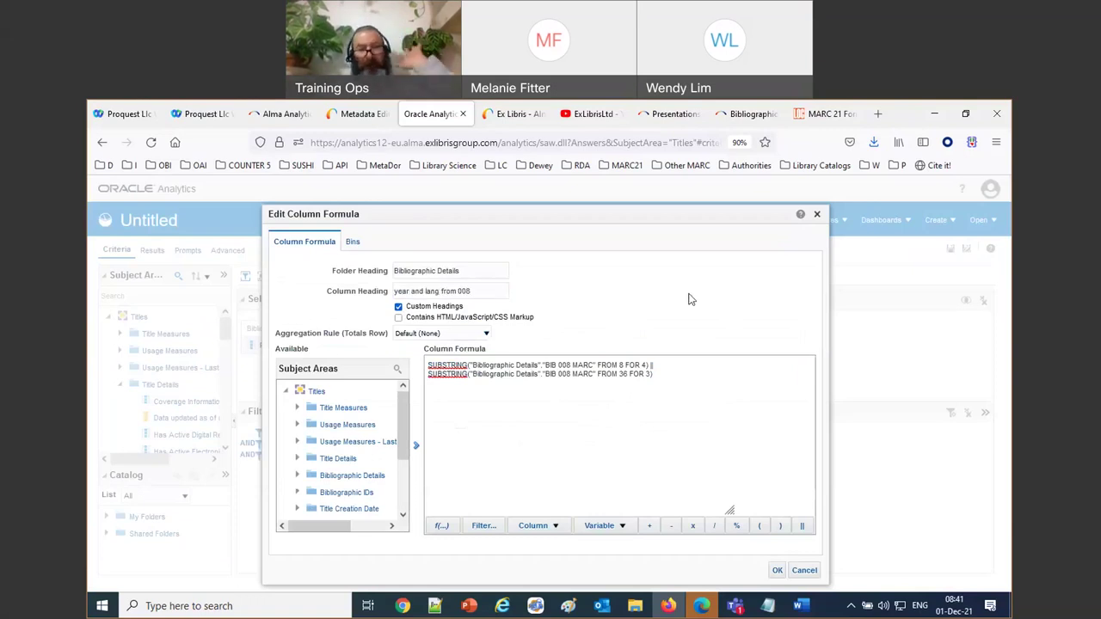
# Step: Add the separator ' - ' and another || between the two substrings, apply the formula and display the results
pyautogui.click(680, 368)
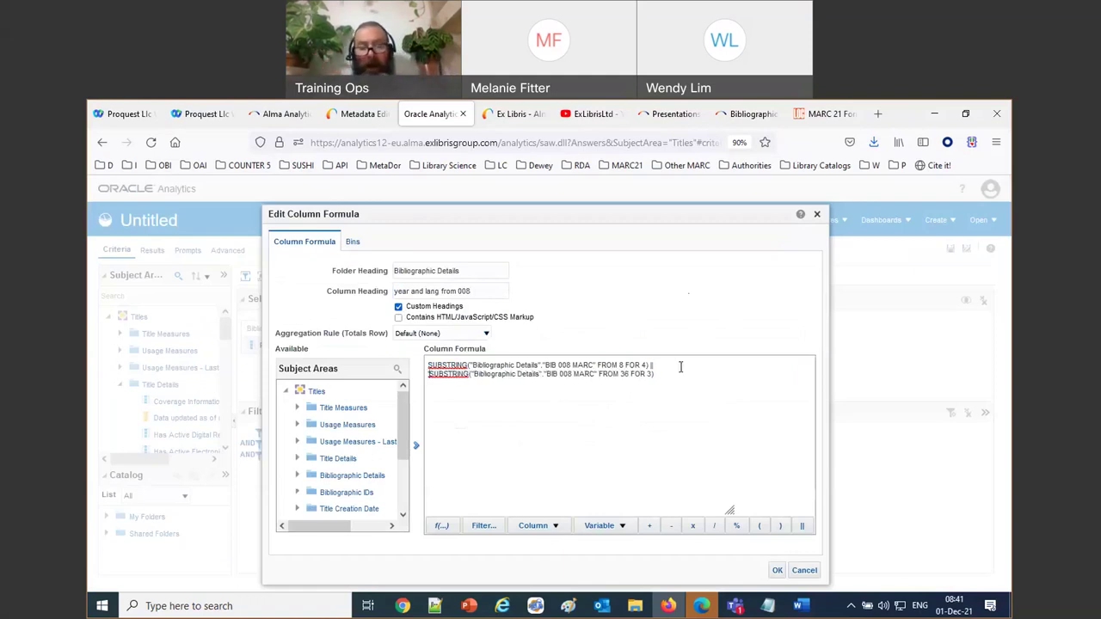
pyautogui.write("'-'")
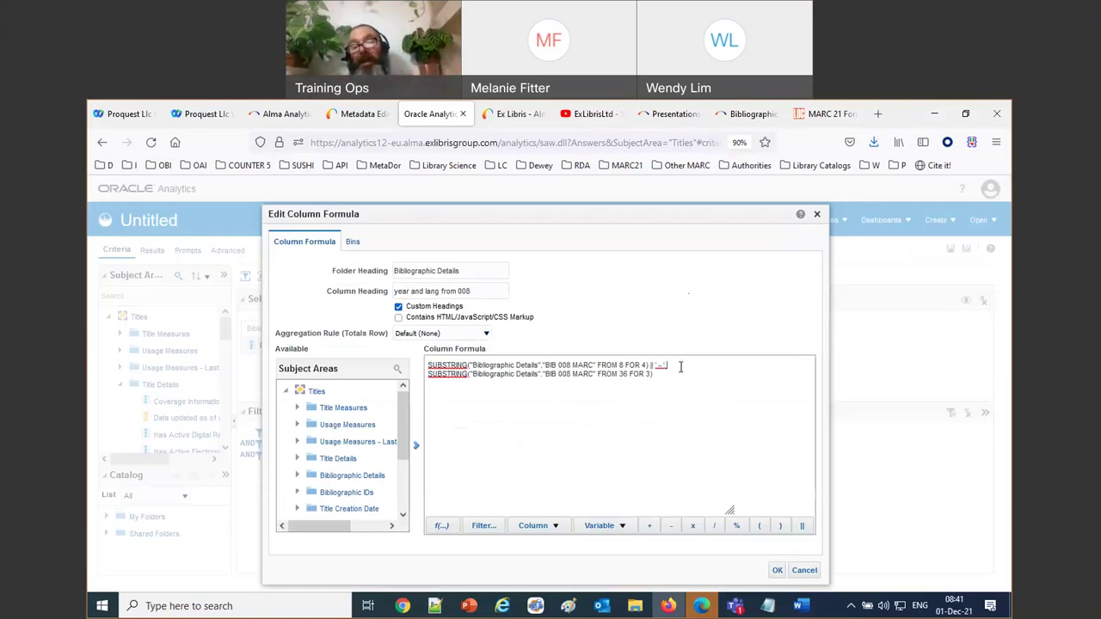
pyautogui.click(804, 528)
pyautogui.click(777, 570)
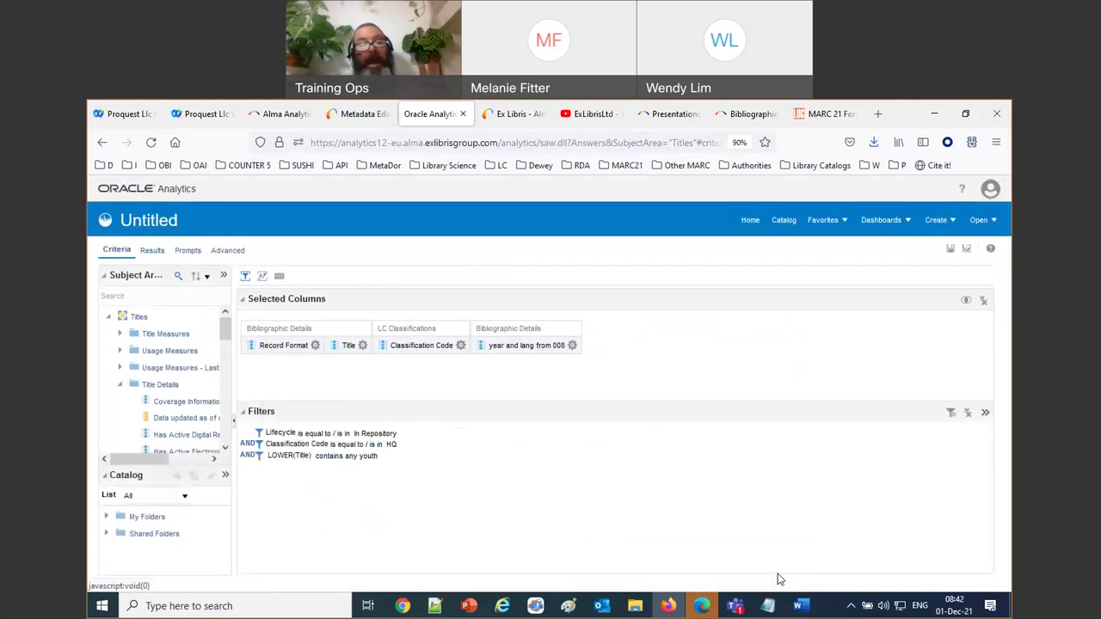
pyautogui.click(155, 251)
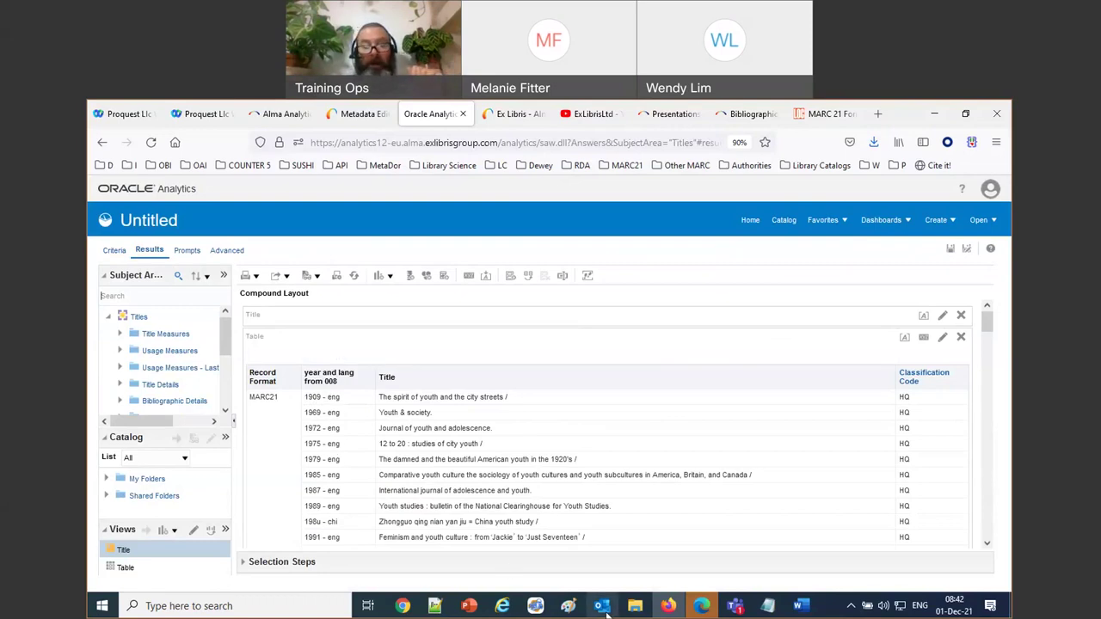
# Step: Switch to the Word document and read the question about filtering on divided positions in the title
pyautogui.click(800, 605)
pyautogui.moveTo(275, 363); pyautogui.dragTo(449, 465)
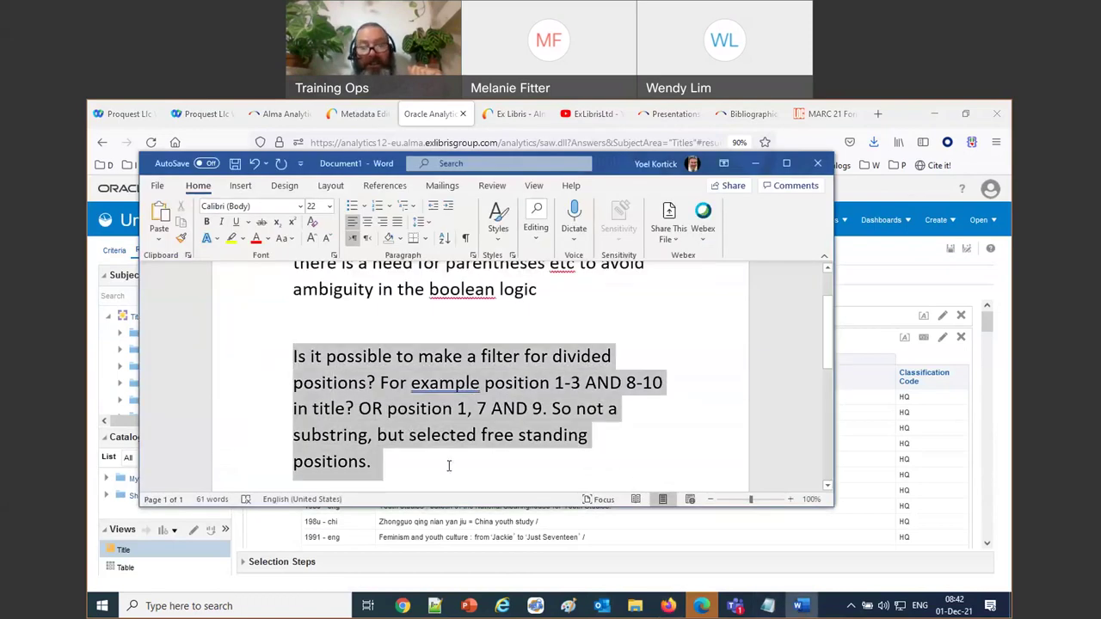
pyautogui.moveTo(449, 466); pyautogui.dragTo(449, 465)
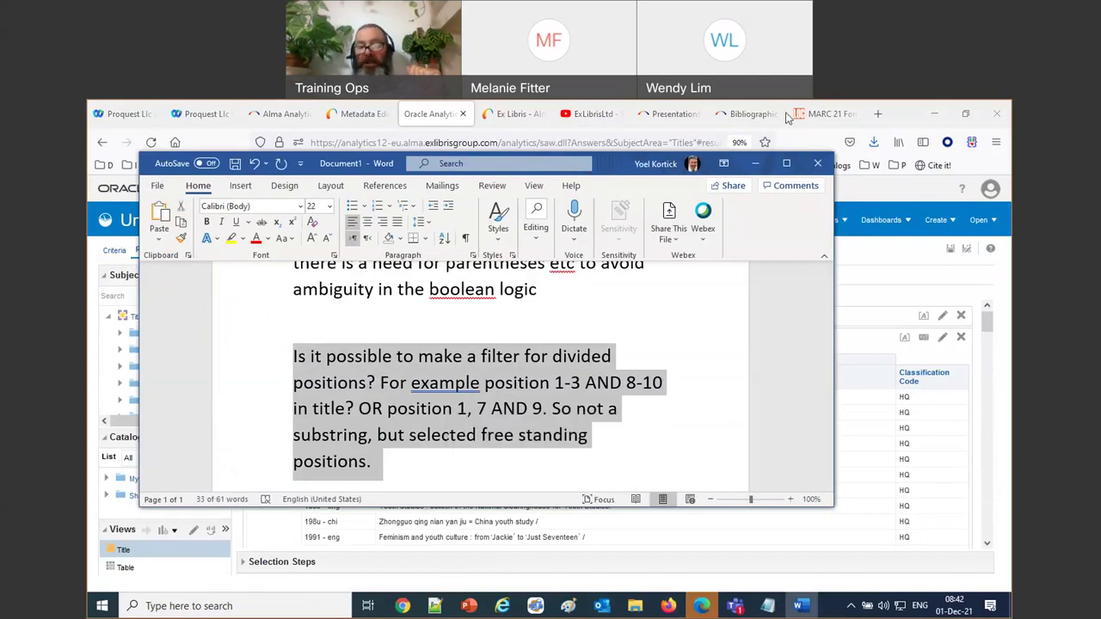
pyautogui.click(926, 390)
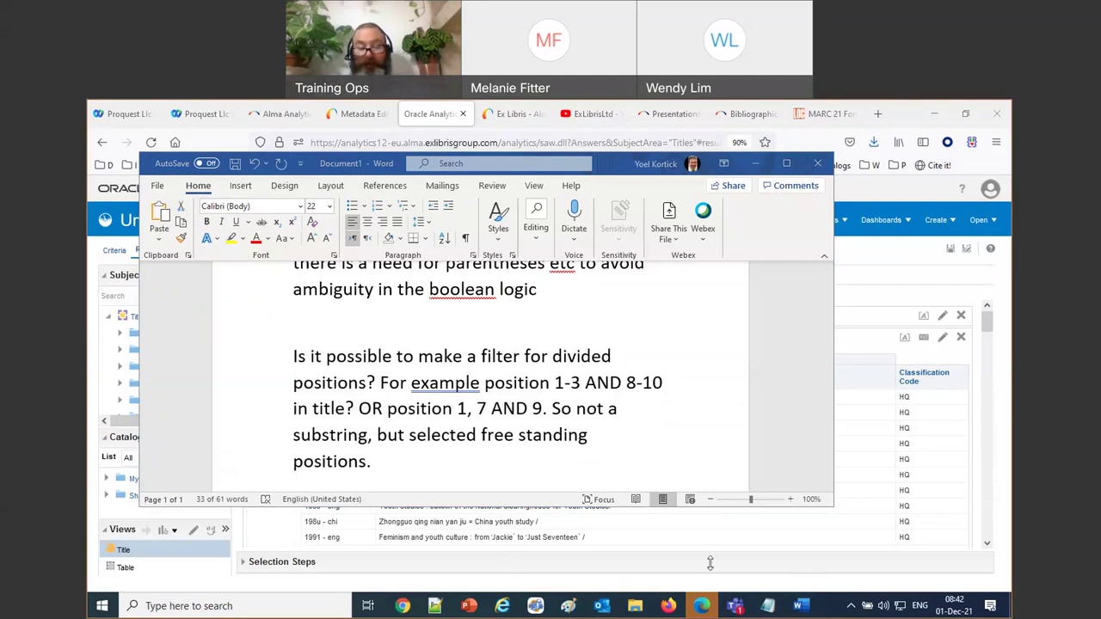
# Step: Switch back to Firefox and go to the Advanced Material - Filters section of the Presentations and Documents - Analytics page
pyautogui.click(668, 607)
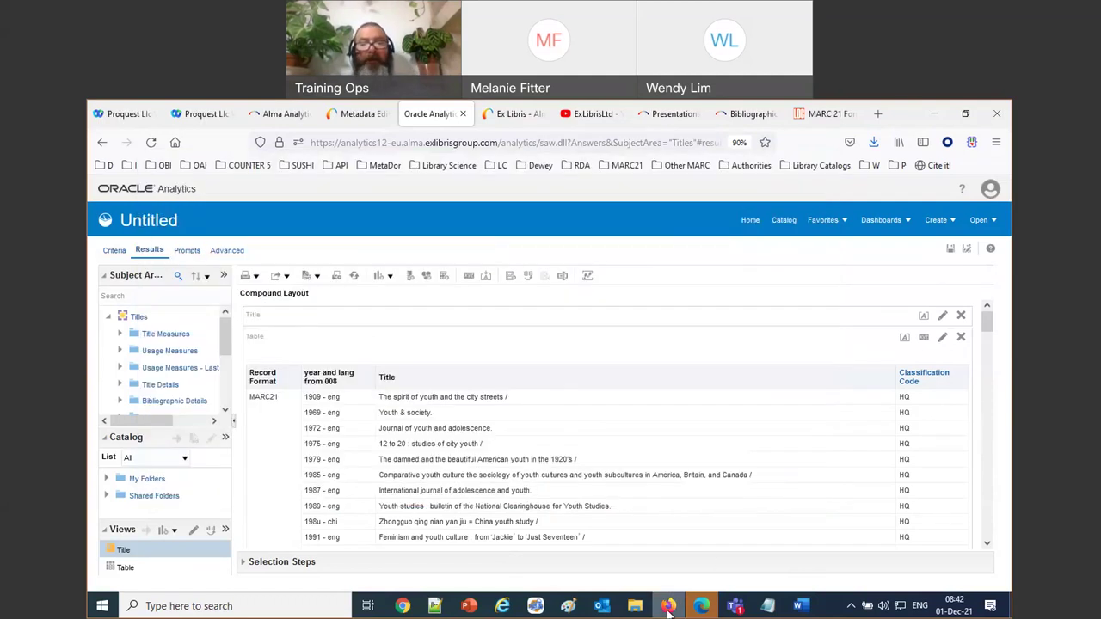
pyautogui.click(671, 115)
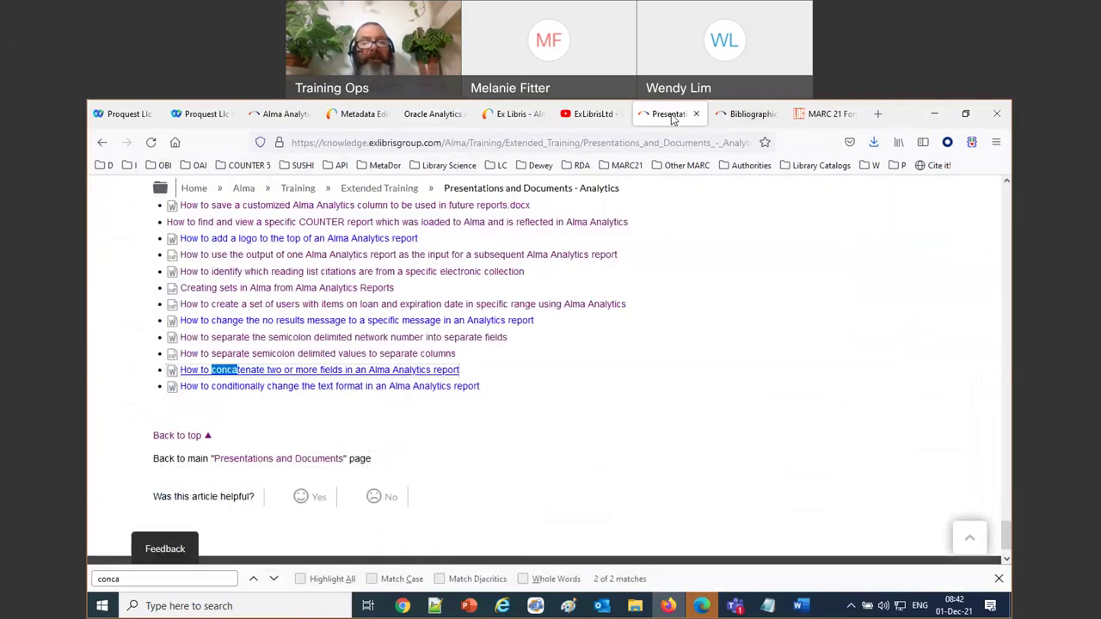
pyautogui.scroll(10, 625, 204)
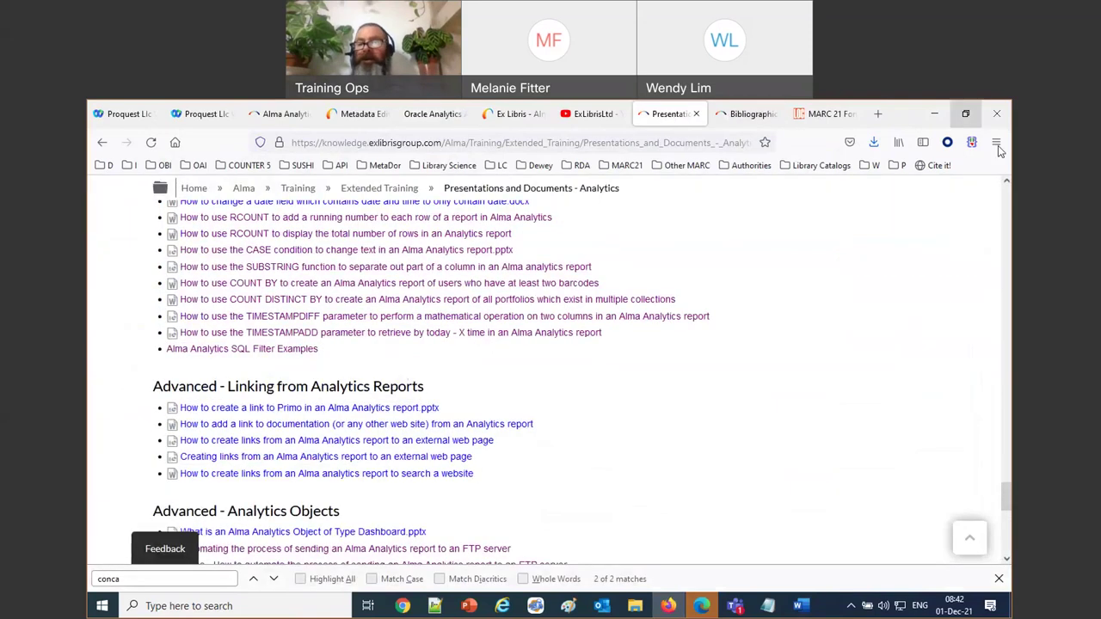
pyautogui.moveTo(1005, 497); pyautogui.dragTo(1006, 212)
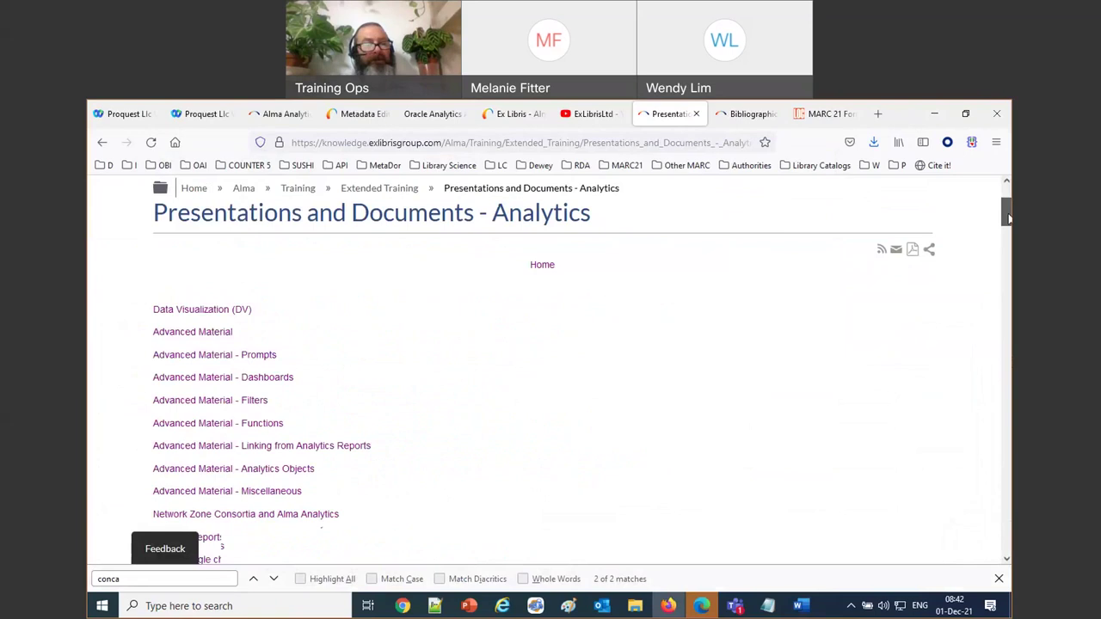
pyautogui.click(258, 400)
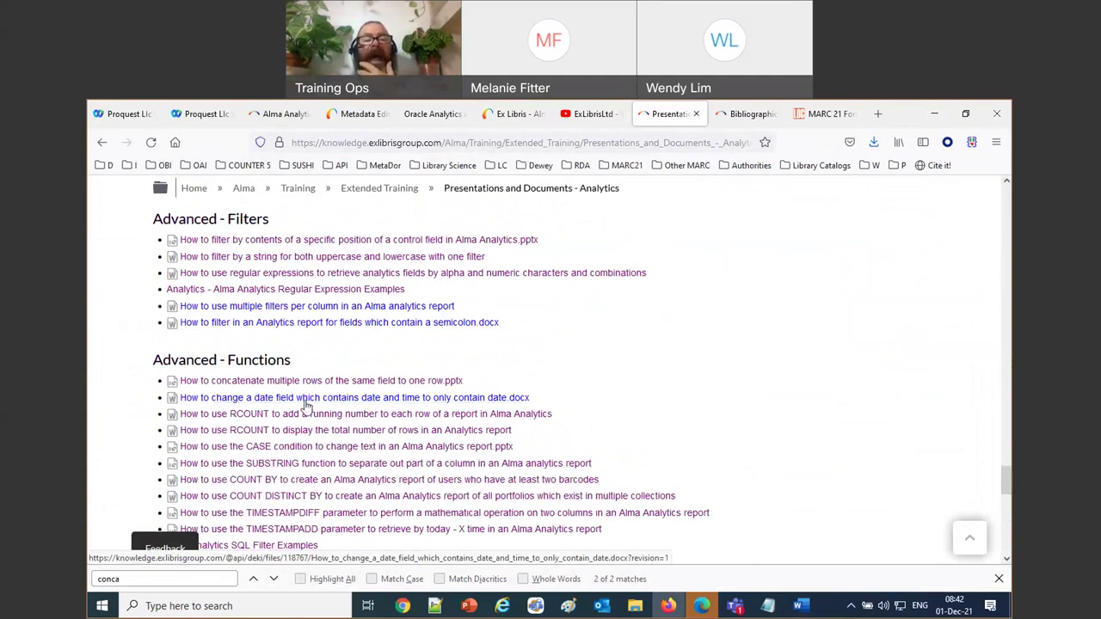
# Step: Download the document on using regular expressions to retrieve fields by alpha and numeric characters and show the recent downloads
pyautogui.click(465, 279)
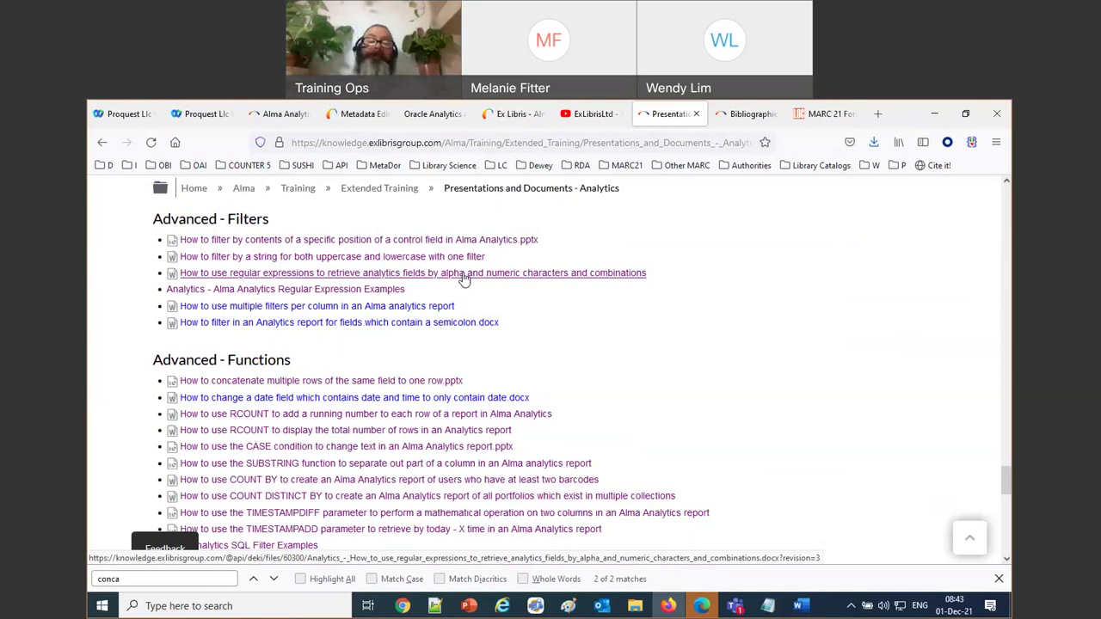
pyautogui.click(873, 143)
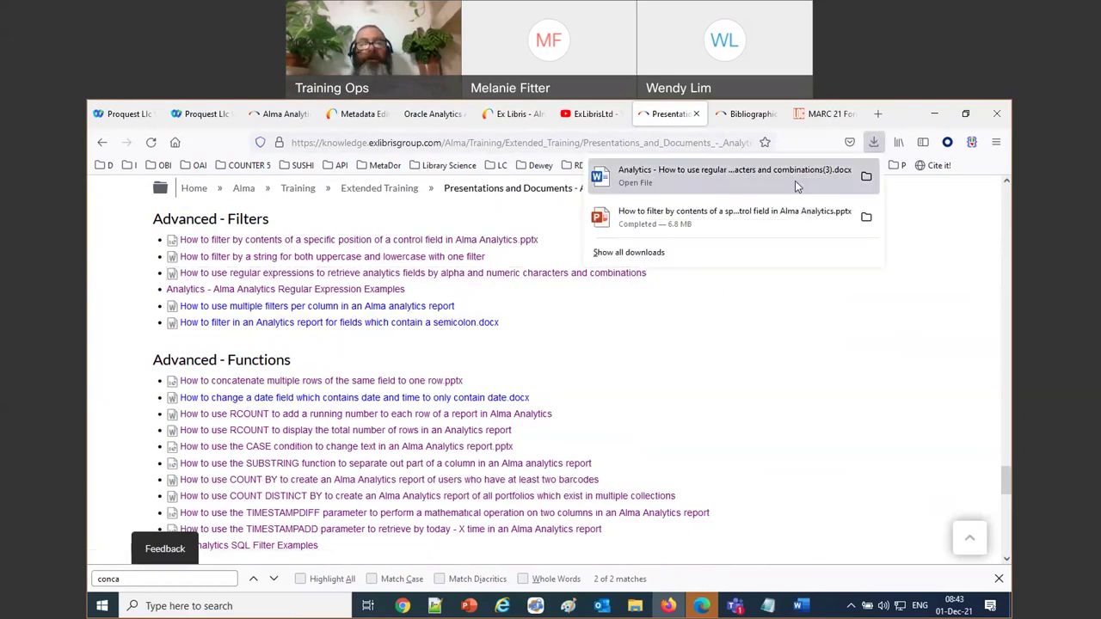
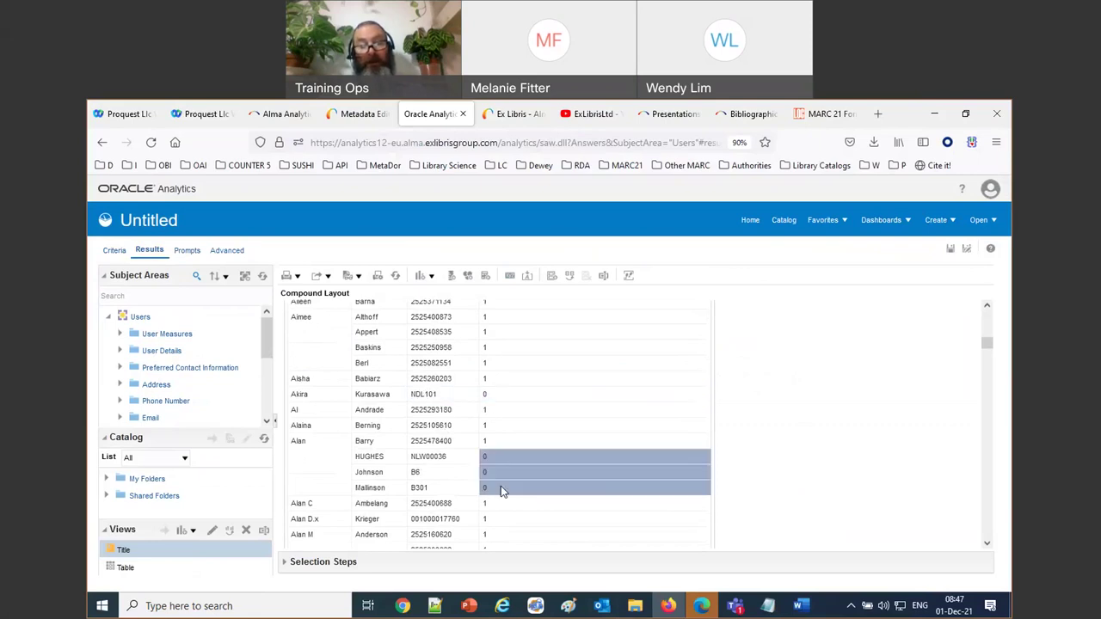
# Step: Review the REGEXP_INSTR values in the Users results, filter that column to be equal to 1, and display the results
pyautogui.scroll(-10, 494, 482)
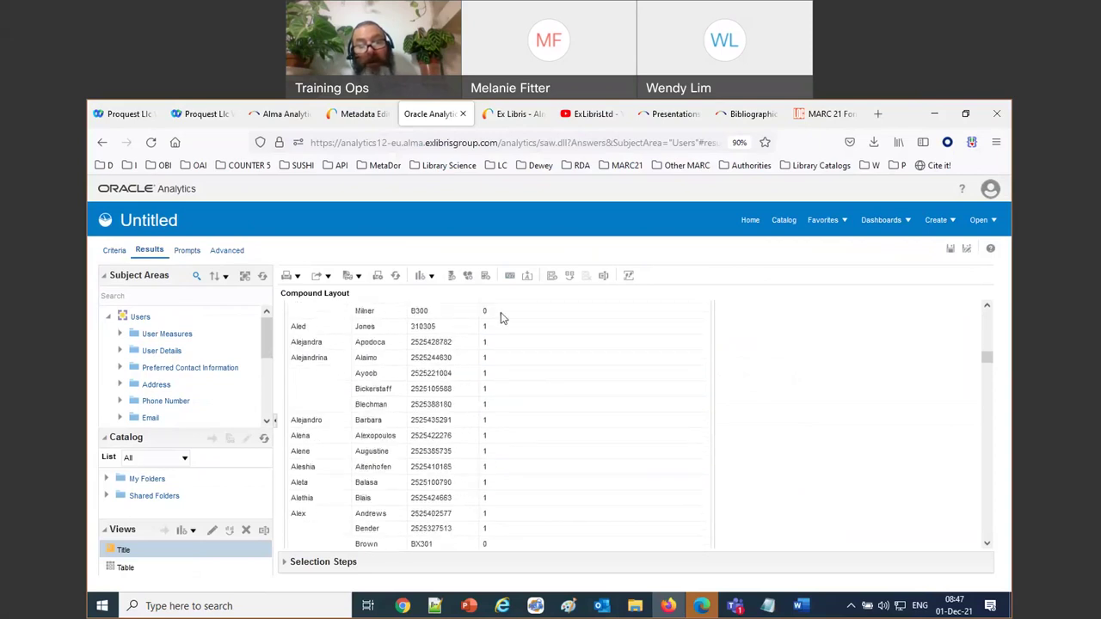
pyautogui.scroll(3, 454, 315)
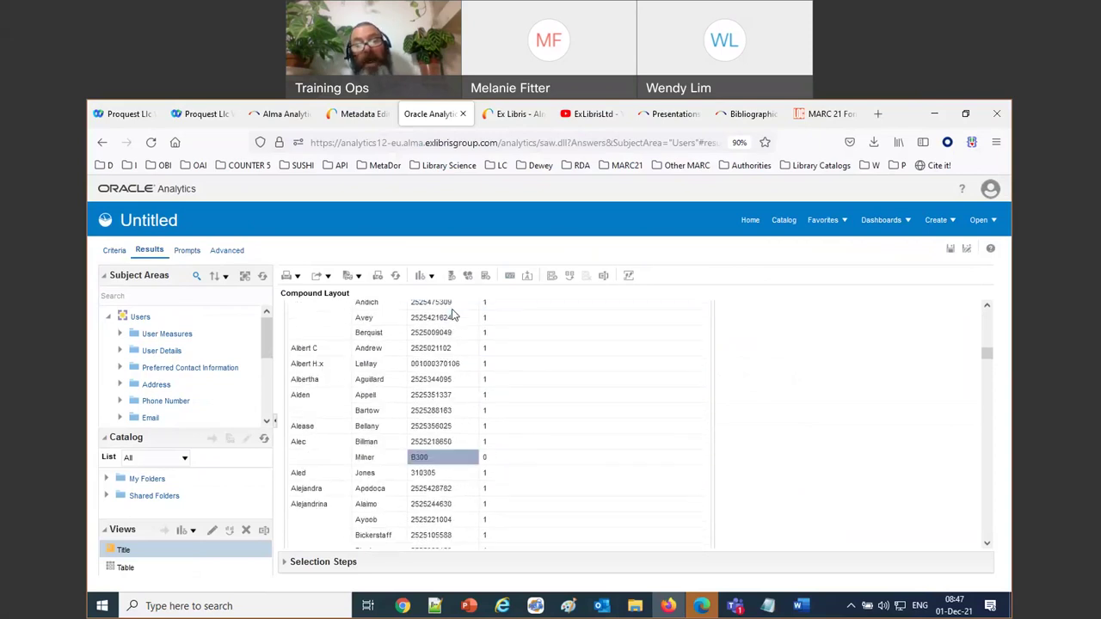
pyautogui.scroll(10, 559, 414)
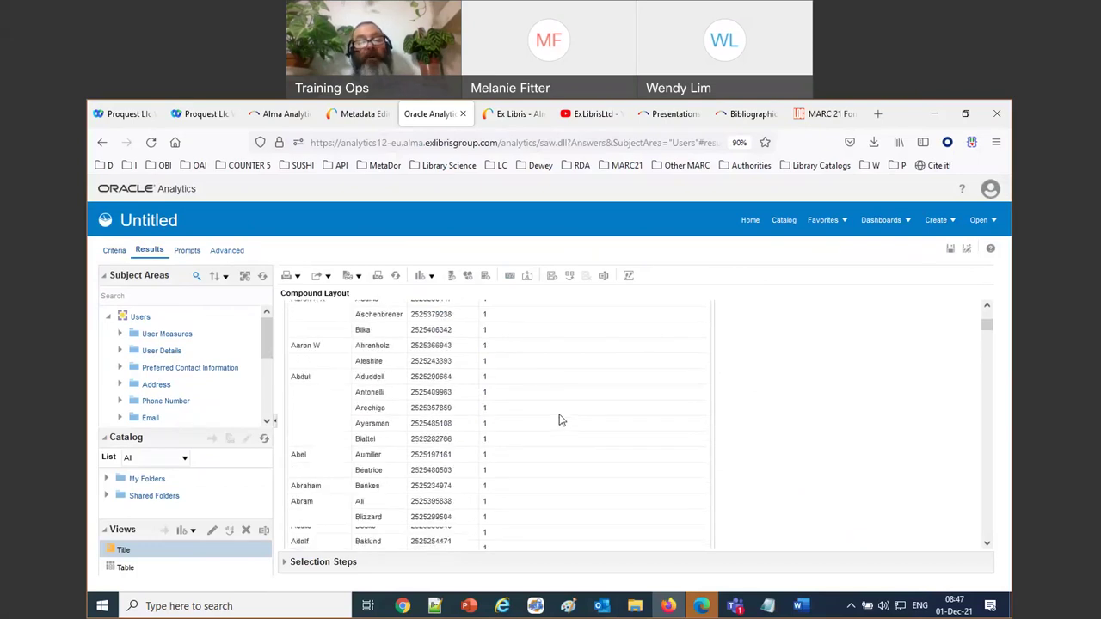
pyautogui.click(116, 254)
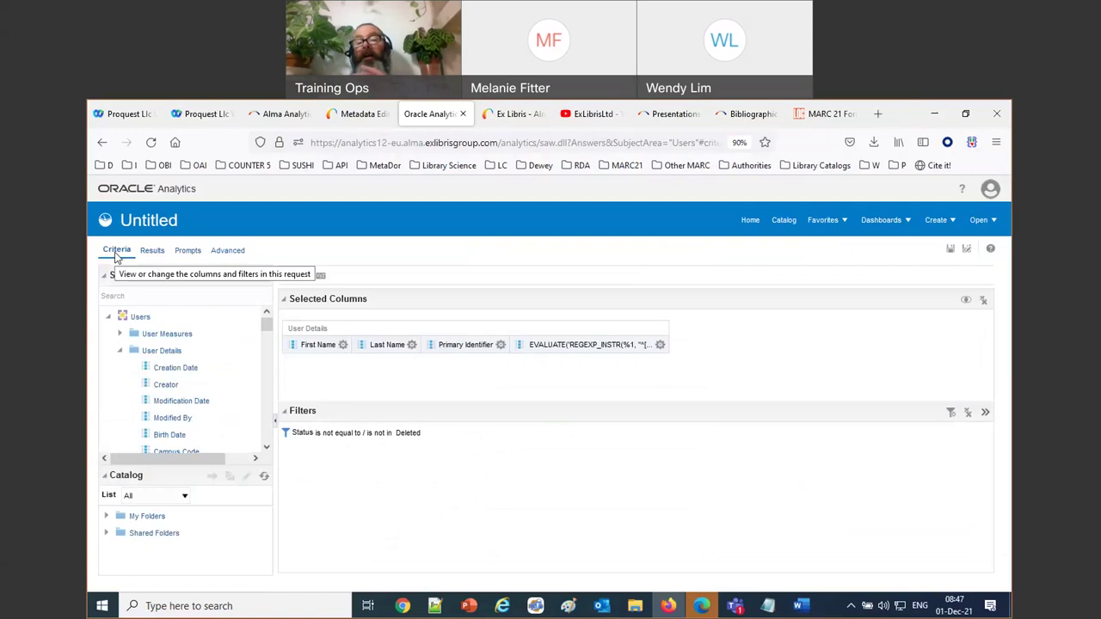
pyautogui.click(660, 345)
pyautogui.click(682, 416)
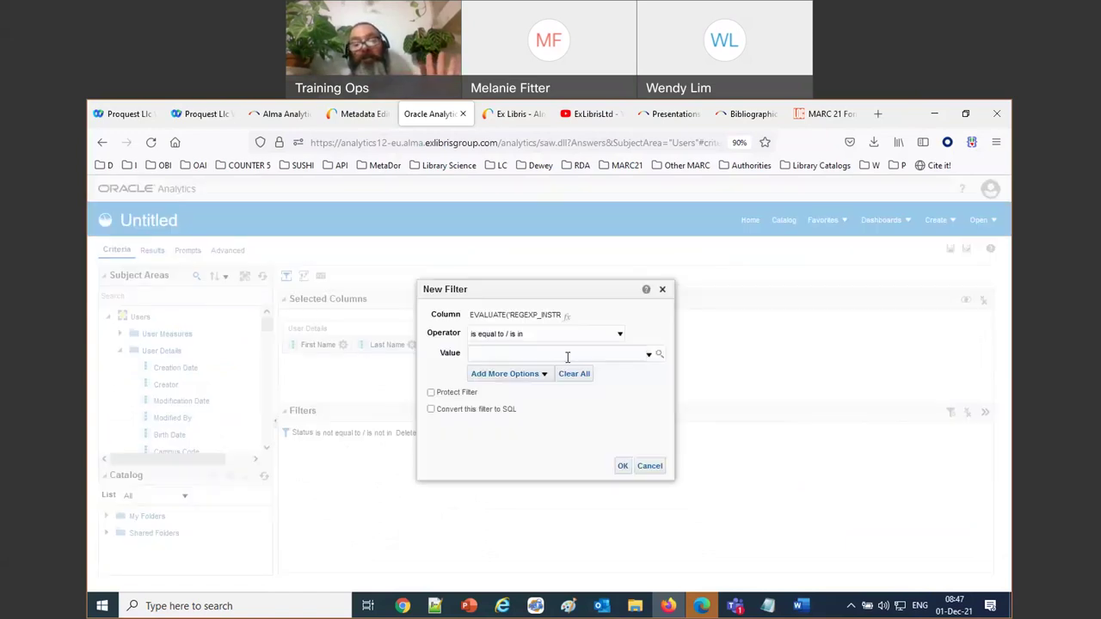
pyautogui.write('1')
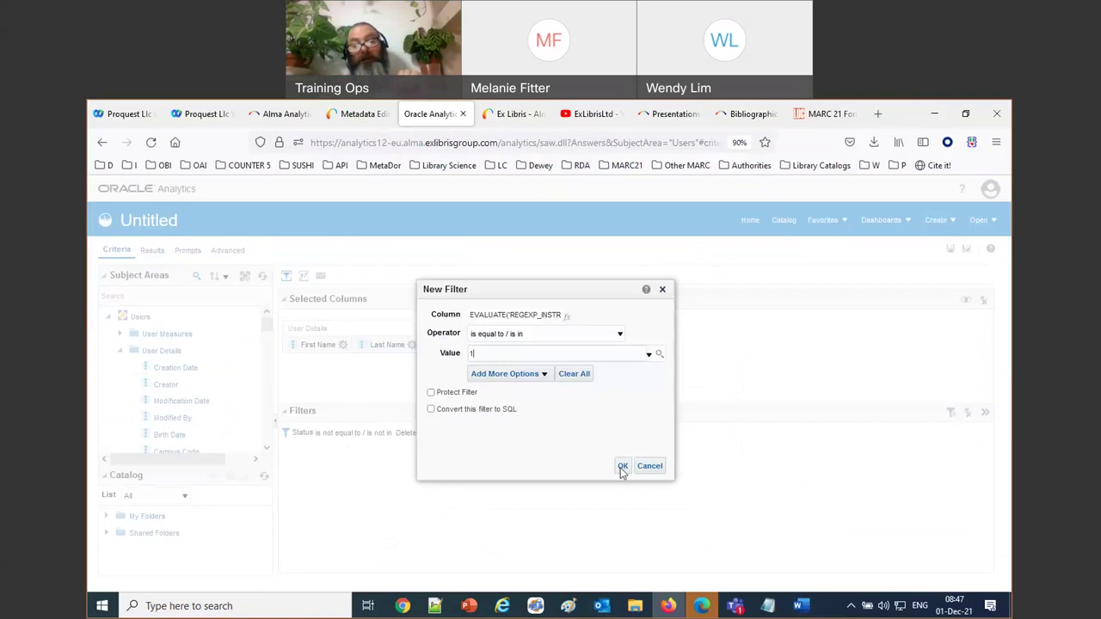
pyautogui.click(623, 467)
pyautogui.click(154, 251)
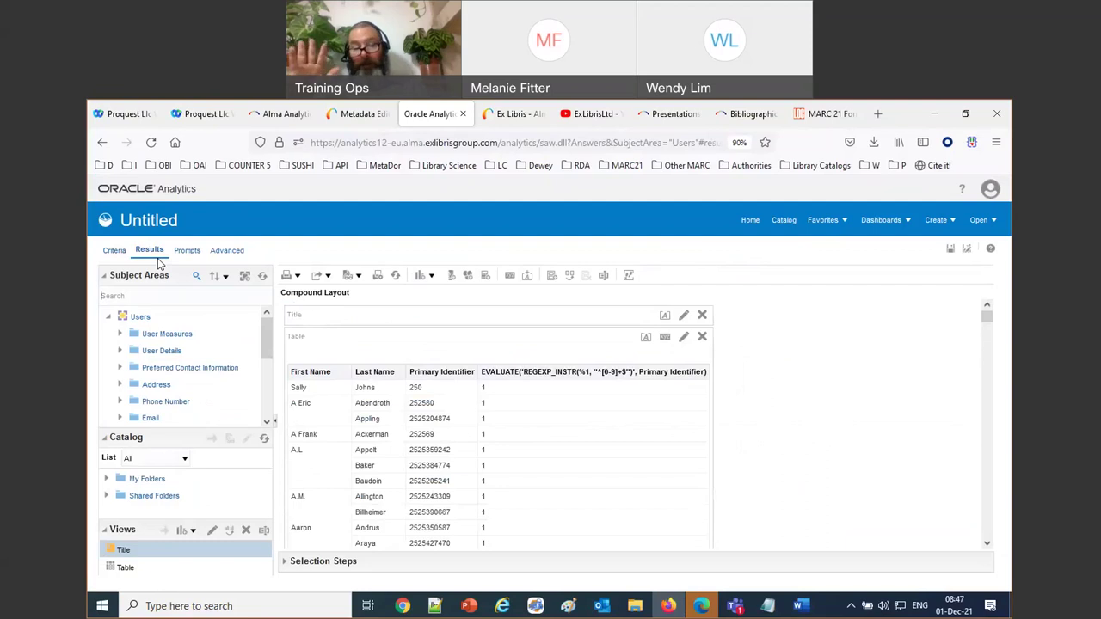
# Step: Switch to the regular expressions Word document and read the example formulas for all numeric and all alphabetic characters
pyautogui.click(115, 250)
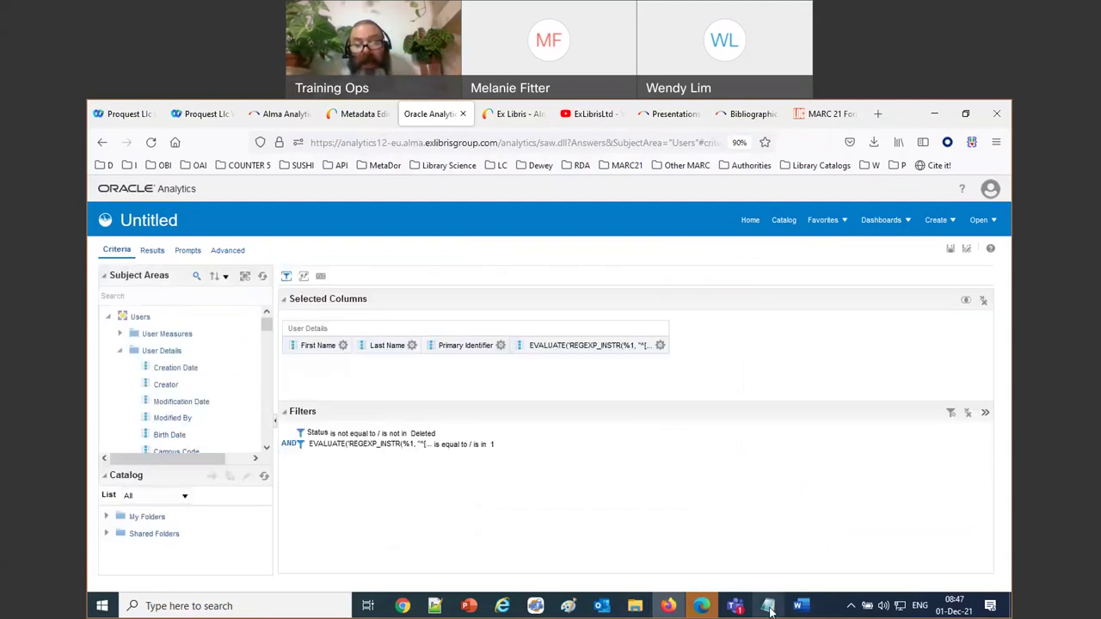
pyautogui.moveTo(801, 609)
pyautogui.click(832, 543)
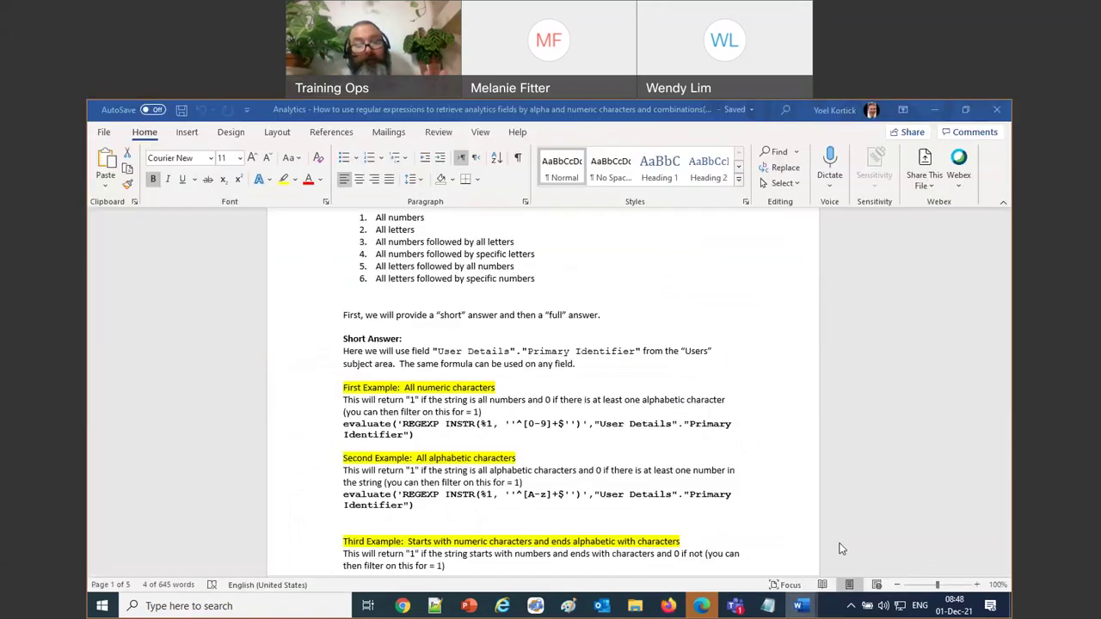
pyautogui.scroll(-2, 841, 549)
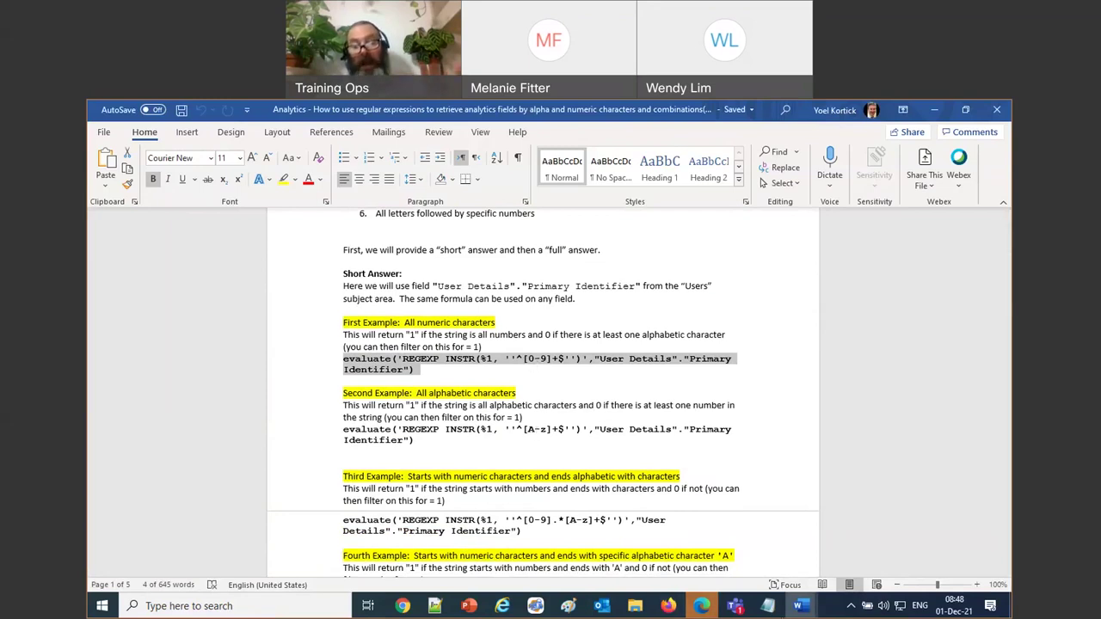
# Step: Switch back to Firefox and replace the character range 0-9 with a-z in the REGEXP_INSTR column formula
pyautogui.click(675, 605)
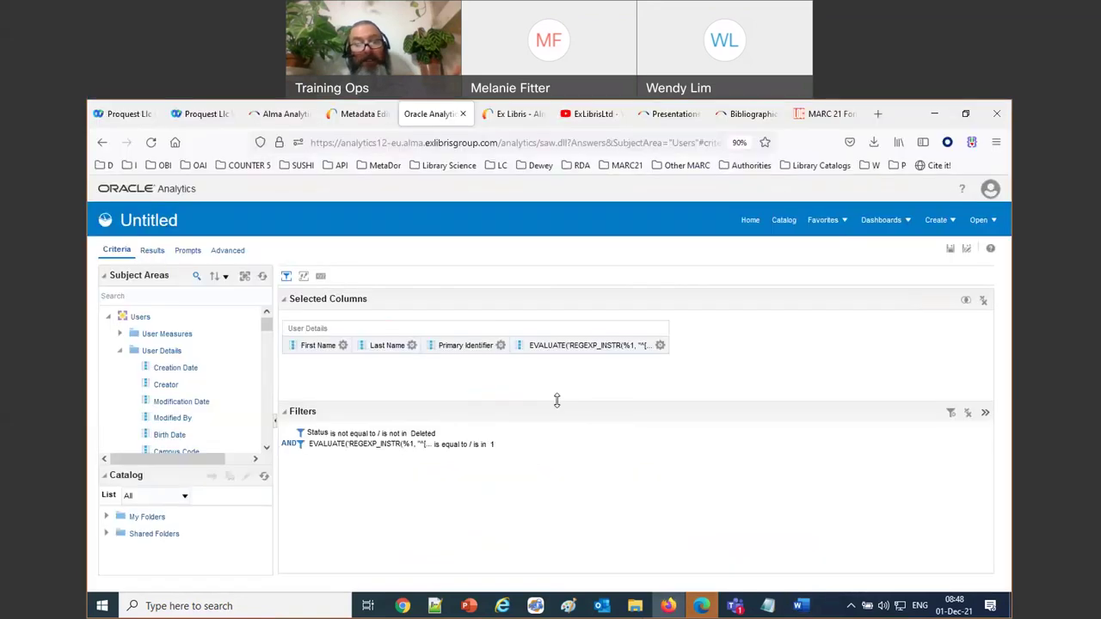
pyautogui.click(660, 345)
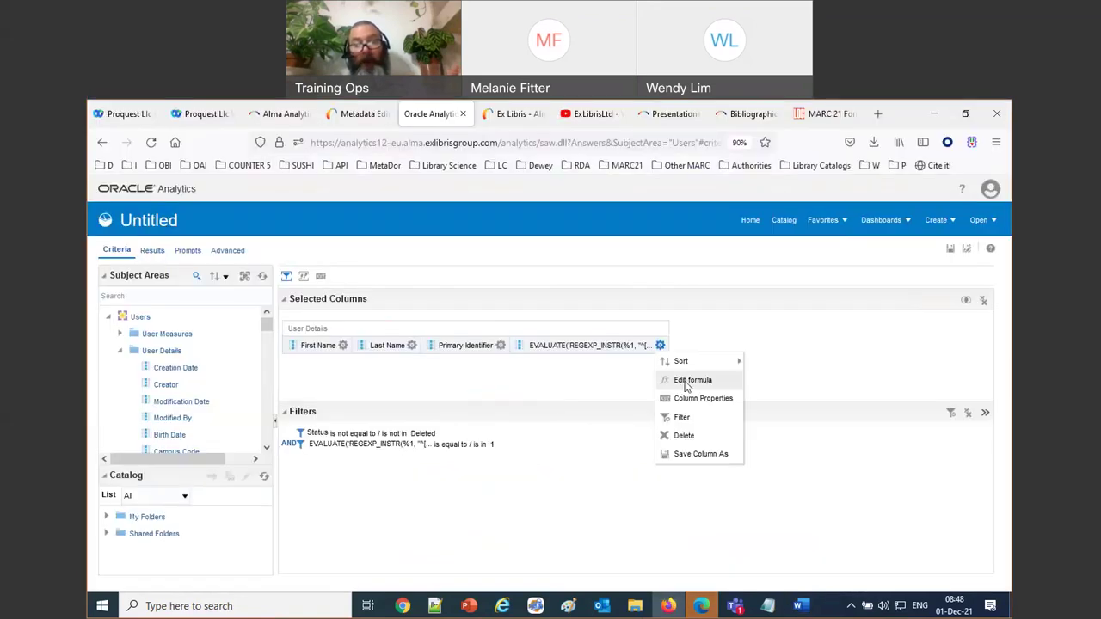
pyautogui.click(684, 381)
pyautogui.click(685, 380)
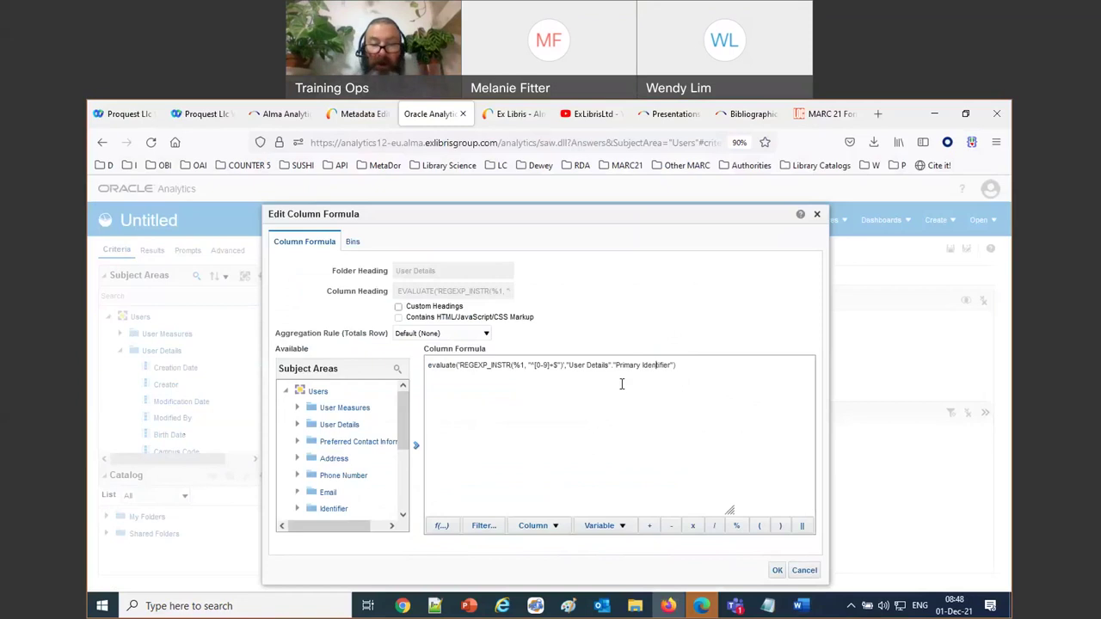
pyautogui.hotkey('ctrl', '+')
pyautogui.hotkey('ctrl', '+')
pyautogui.moveTo(634, 407); pyautogui.dragTo(647, 408)
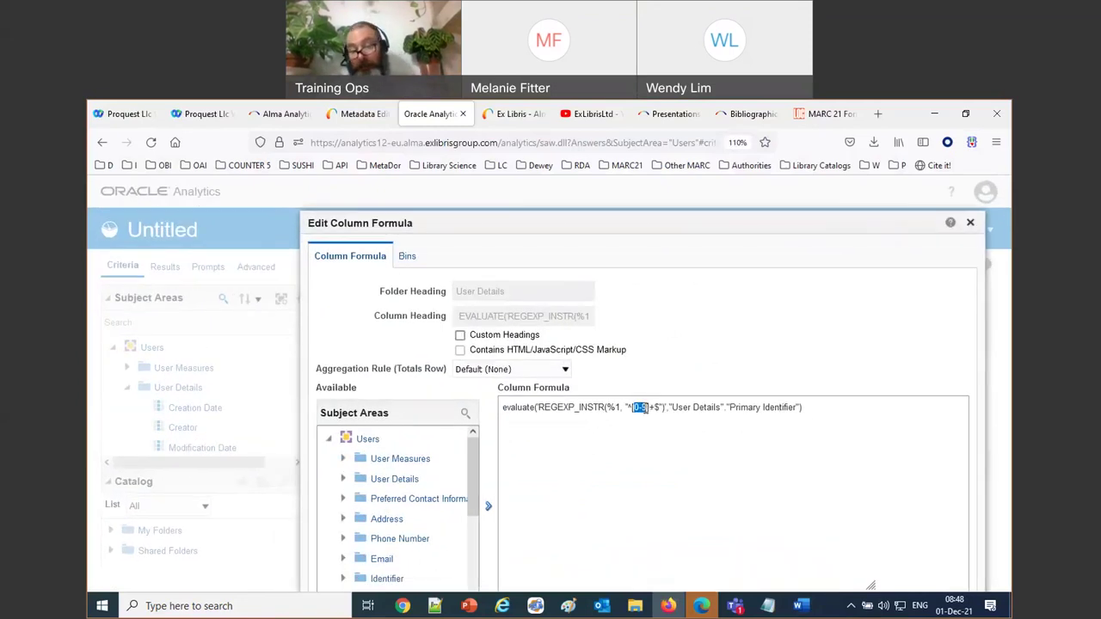
pyautogui.write('a-z')
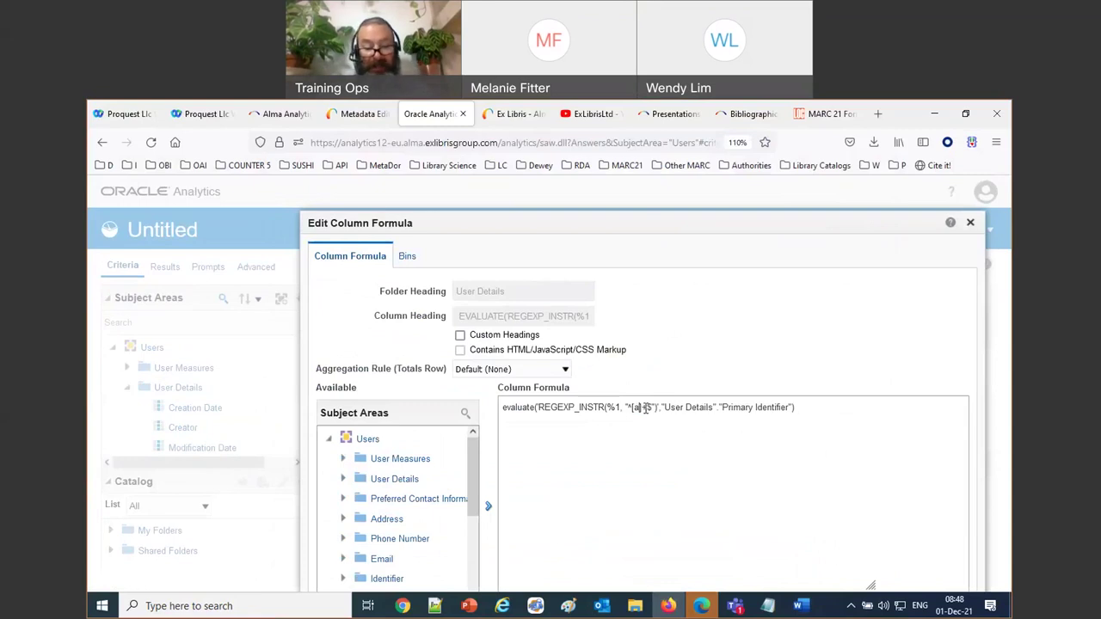
pyautogui.write('z')
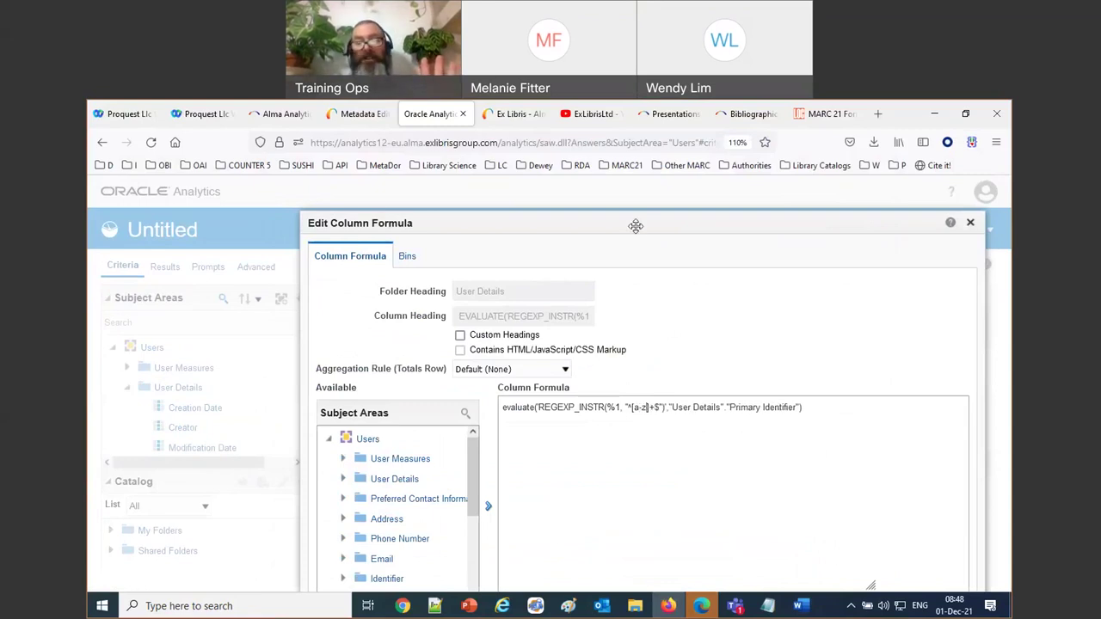
# Step: Apply the edited REGEXP_INSTR formula and display the results
pyautogui.moveTo(634, 225); pyautogui.dragTo(533, 172)
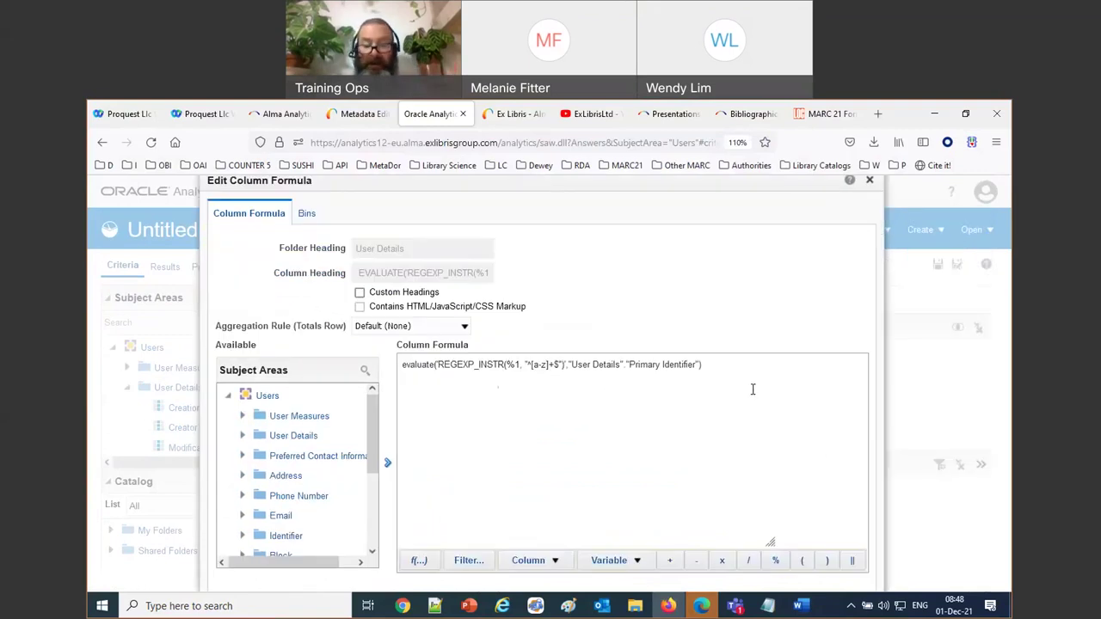
pyautogui.hotkey('ctrl', '0')
pyautogui.click(753, 580)
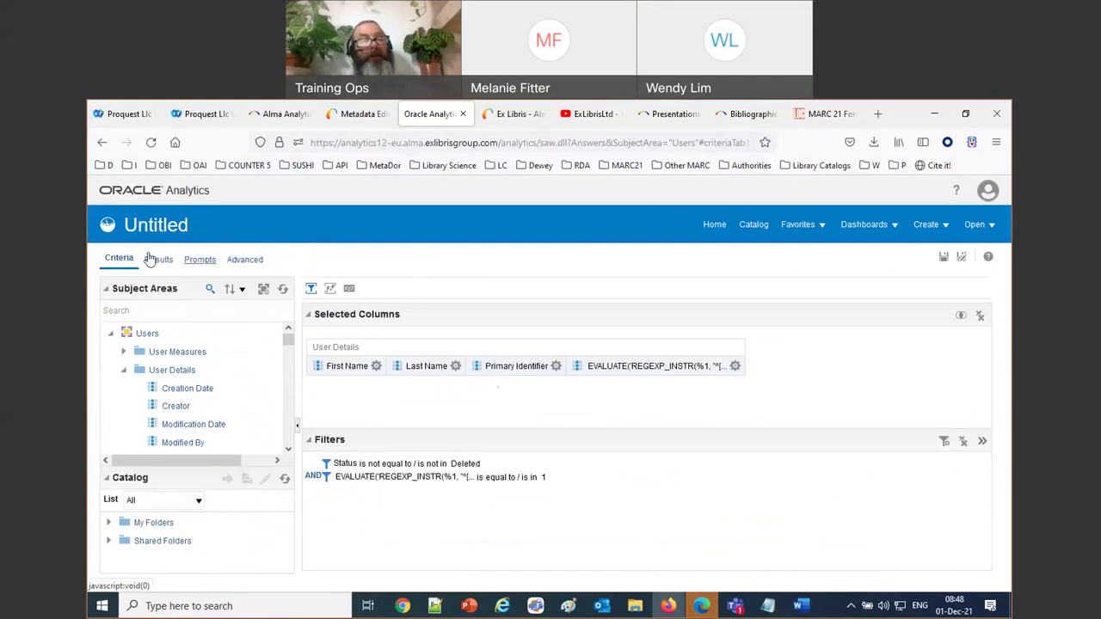
pyautogui.click(152, 262)
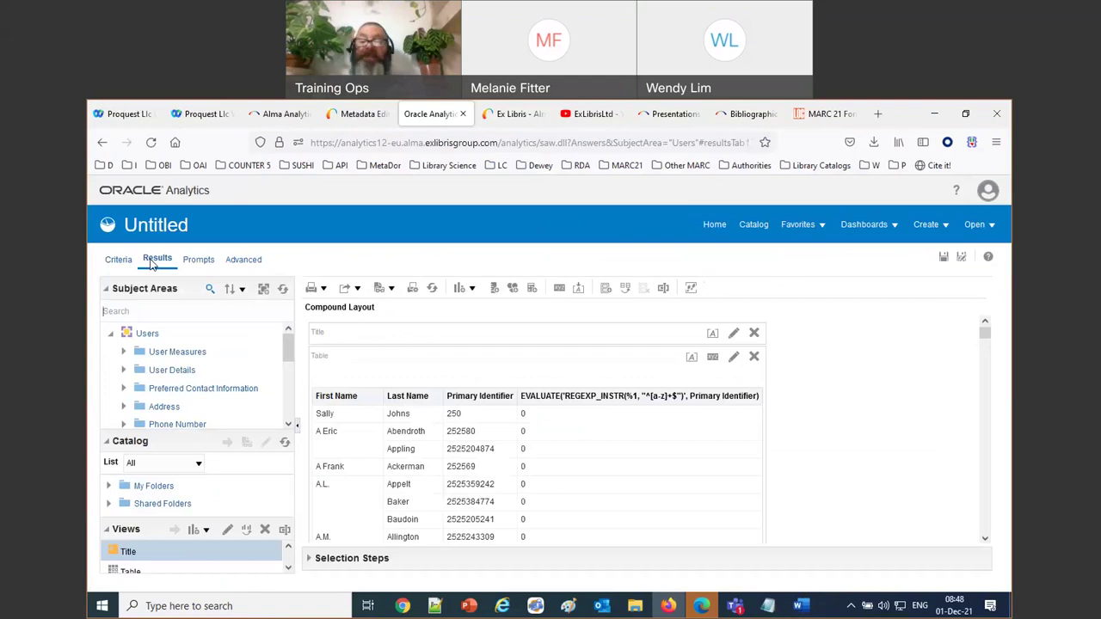
pyautogui.scroll(-5, 585, 422)
pyautogui.scroll(5, 582, 435)
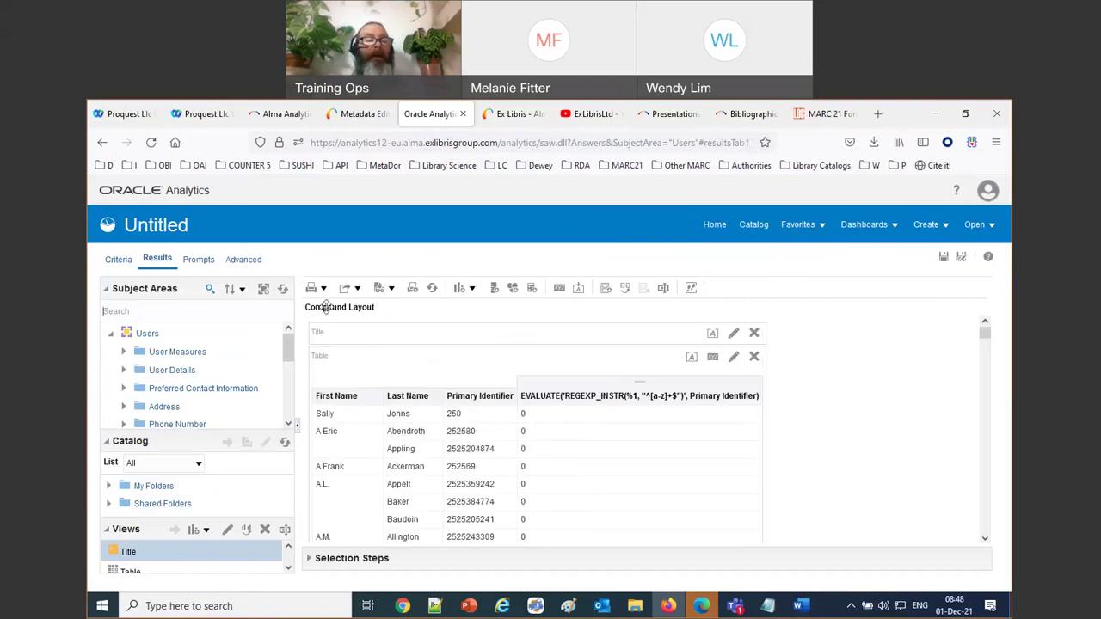
# Step: Replace the old REGEXP_INSTR filter with a new one on the edited column equal to 1, and review the results
pyautogui.click(120, 260)
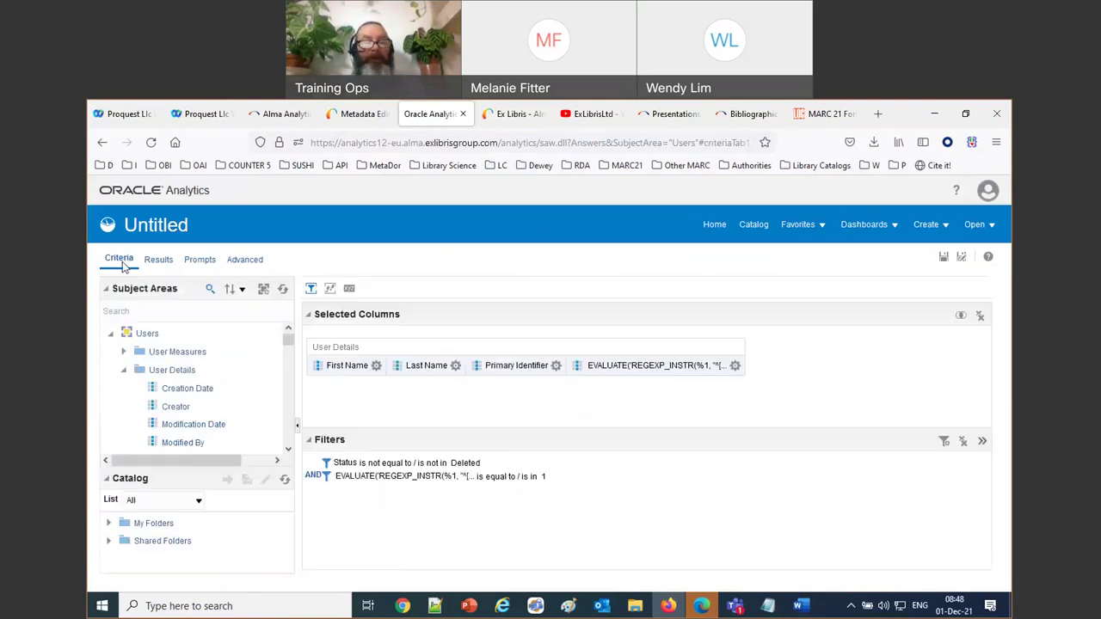
pyautogui.click(603, 479)
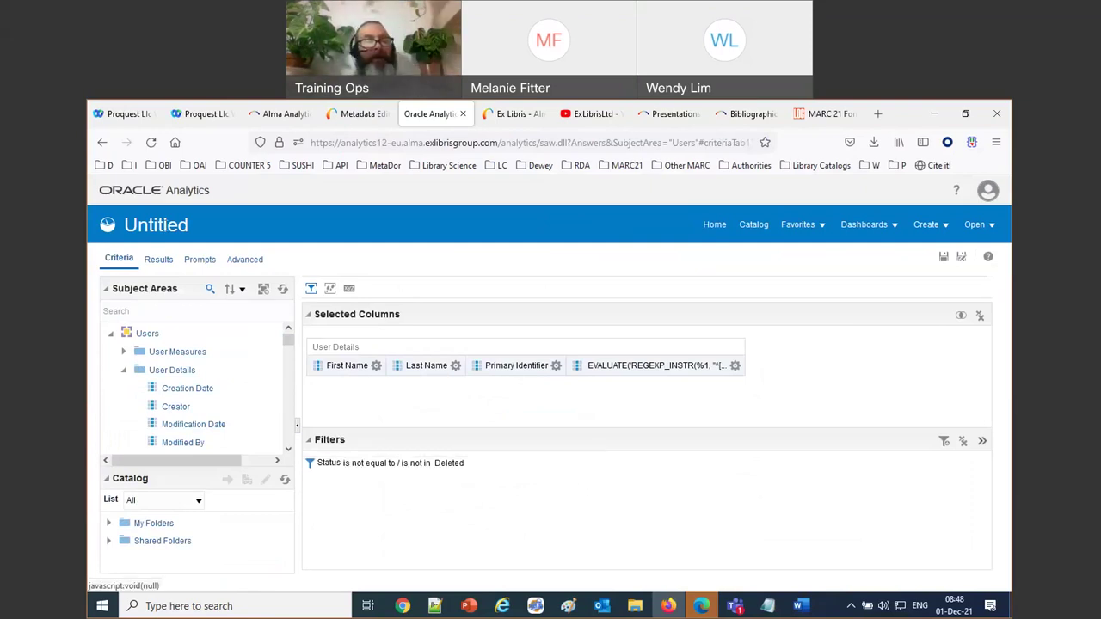
pyautogui.click(735, 366)
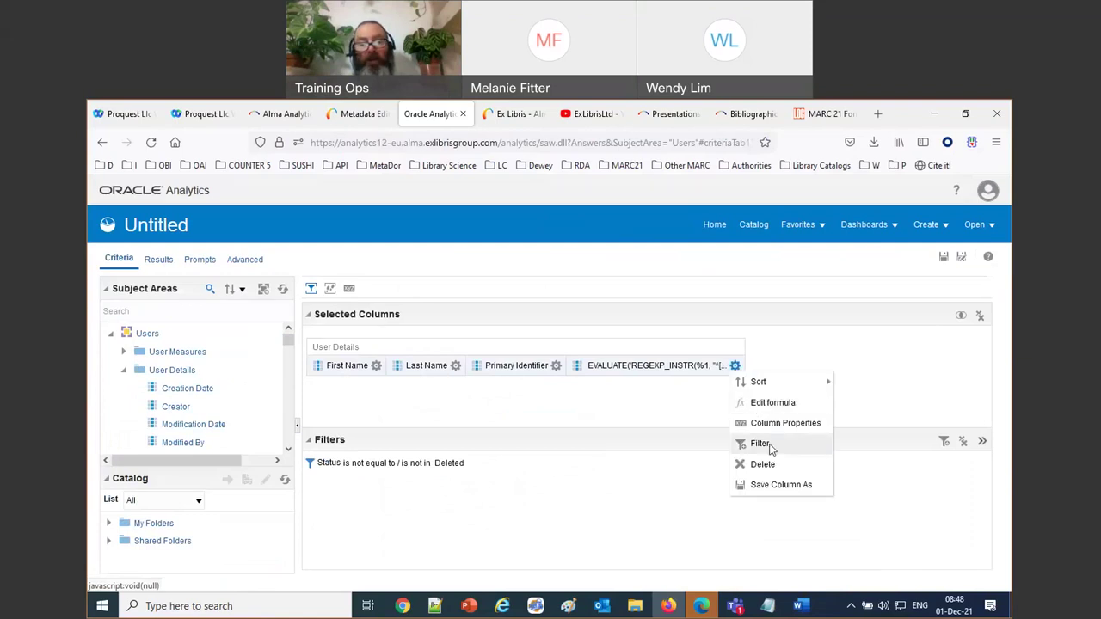
pyautogui.click(759, 444)
pyautogui.write('1')
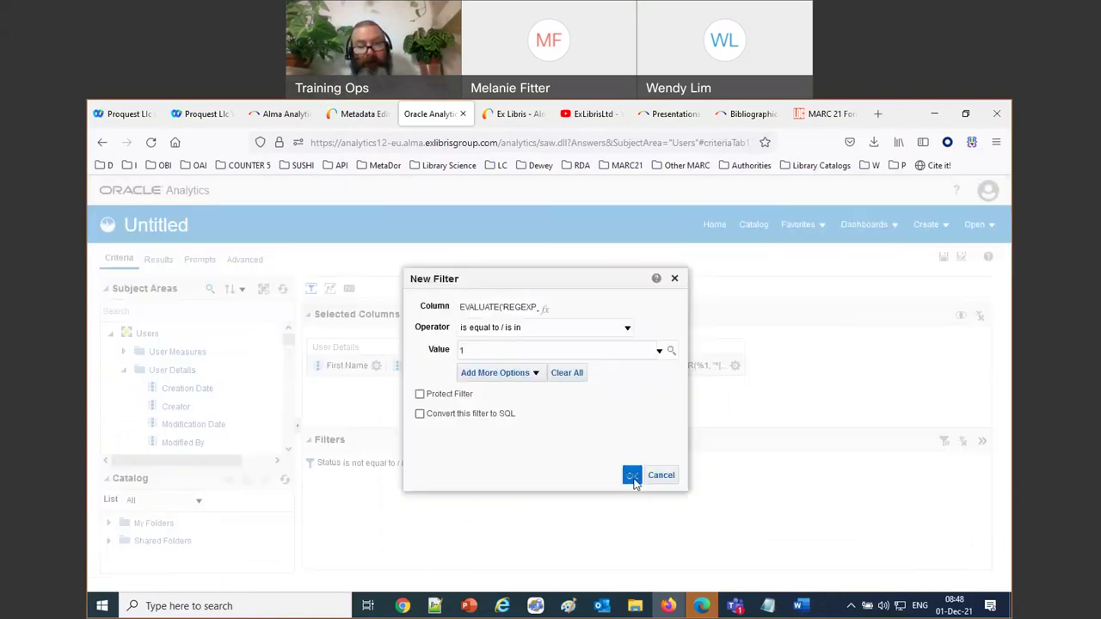
pyautogui.click(632, 477)
pyautogui.click(156, 260)
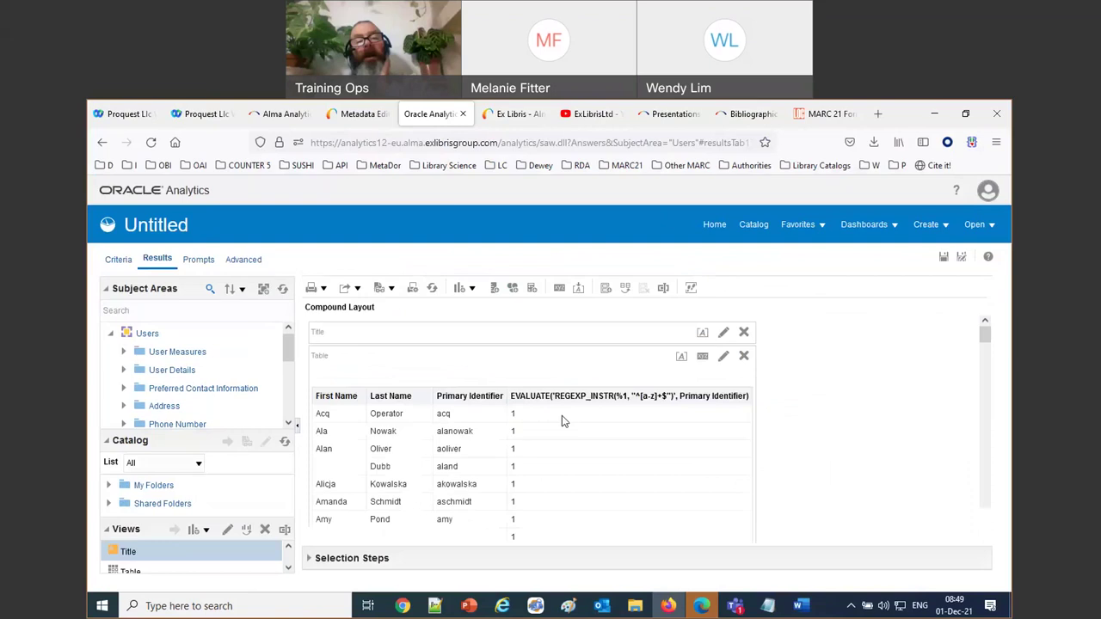
pyautogui.scroll(-3, 564, 421)
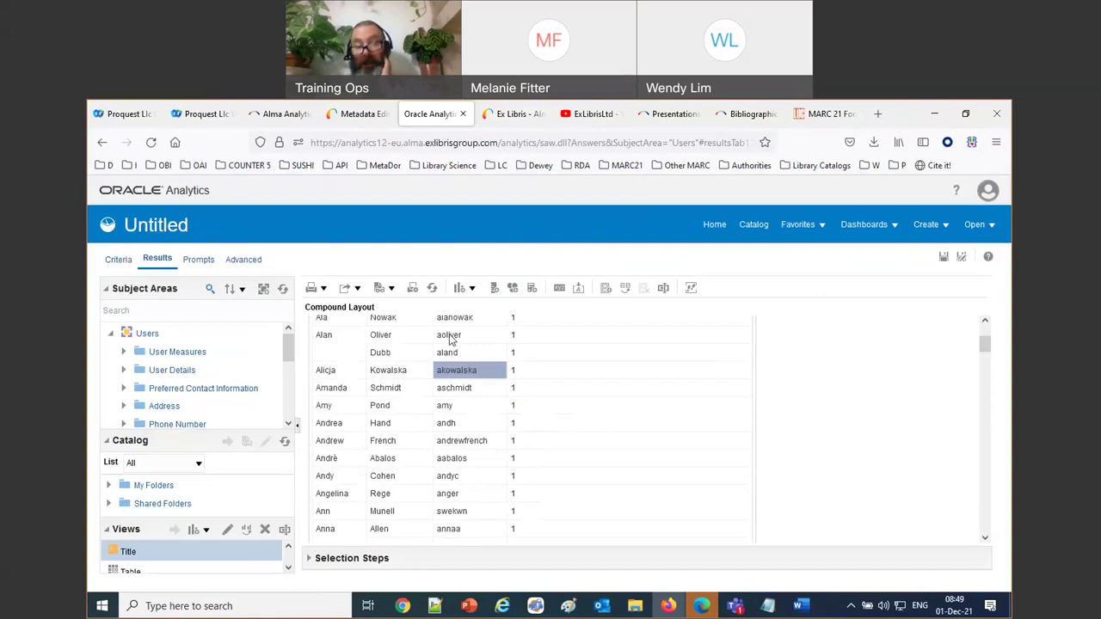
pyautogui.click(119, 261)
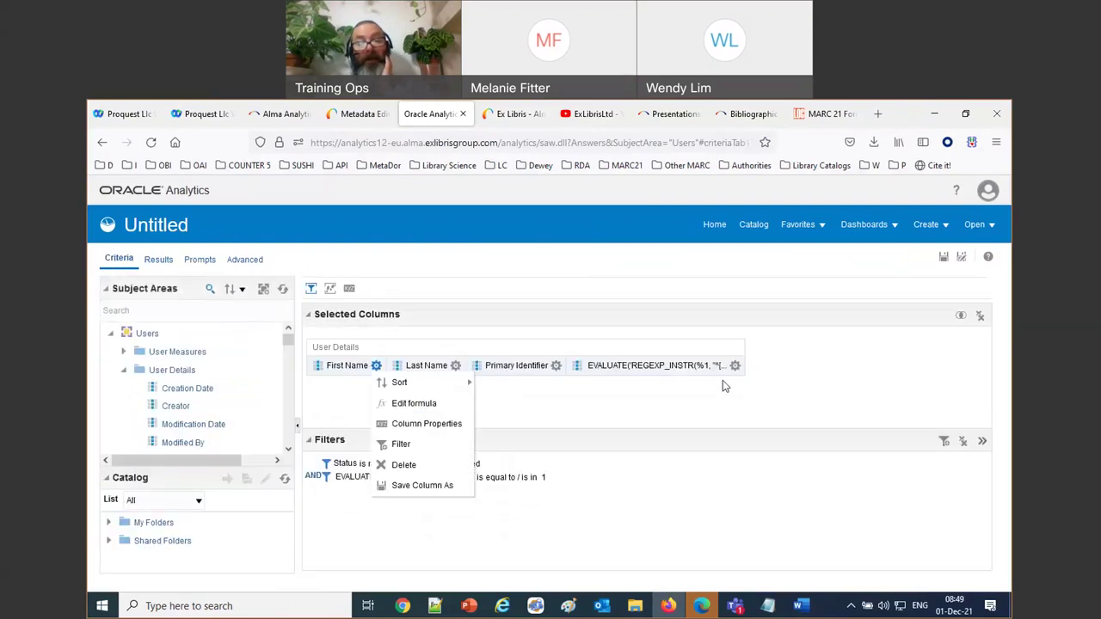
pyautogui.click(734, 365)
pyautogui.click(767, 404)
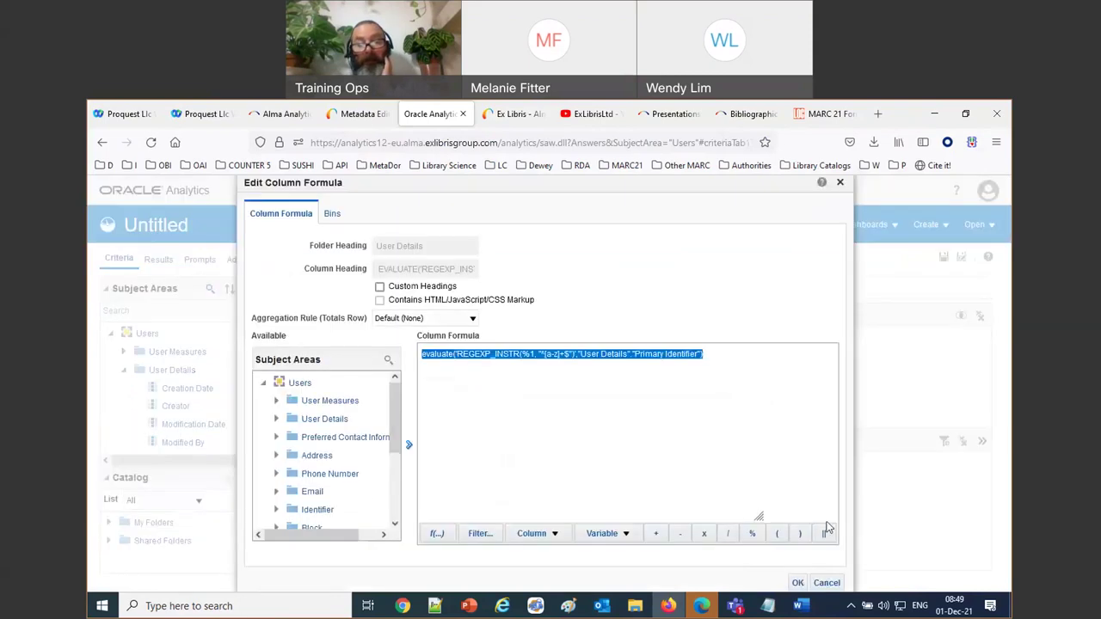
pyautogui.click(827, 584)
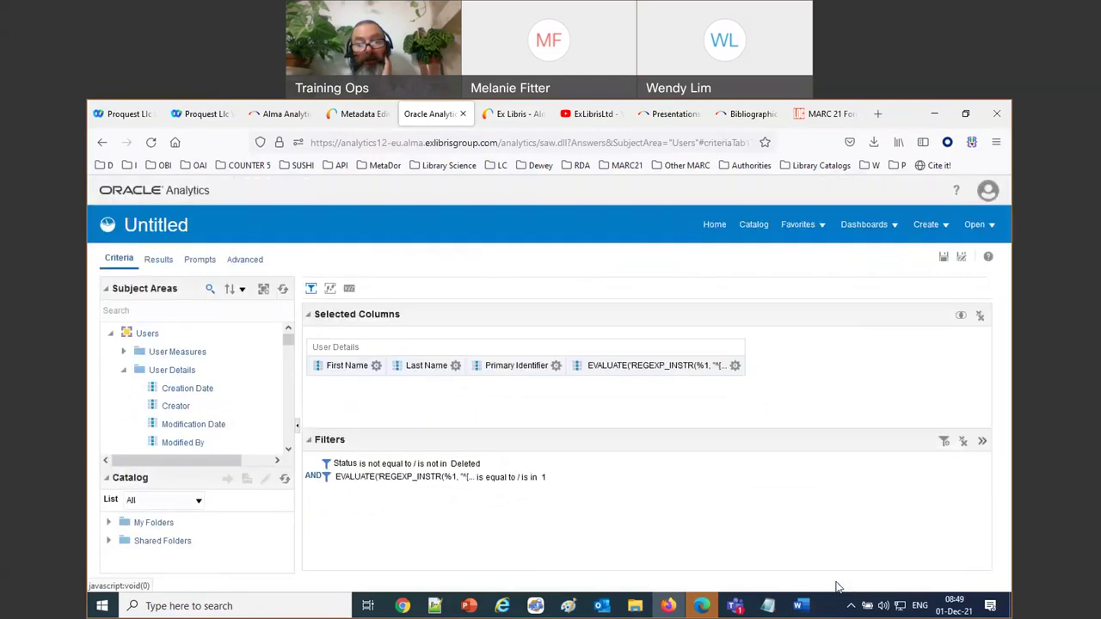
# Step: Remove the REGEXP_INSTR filter and set the character range in the column formula to A-Z
pyautogui.moveTo(570, 483)
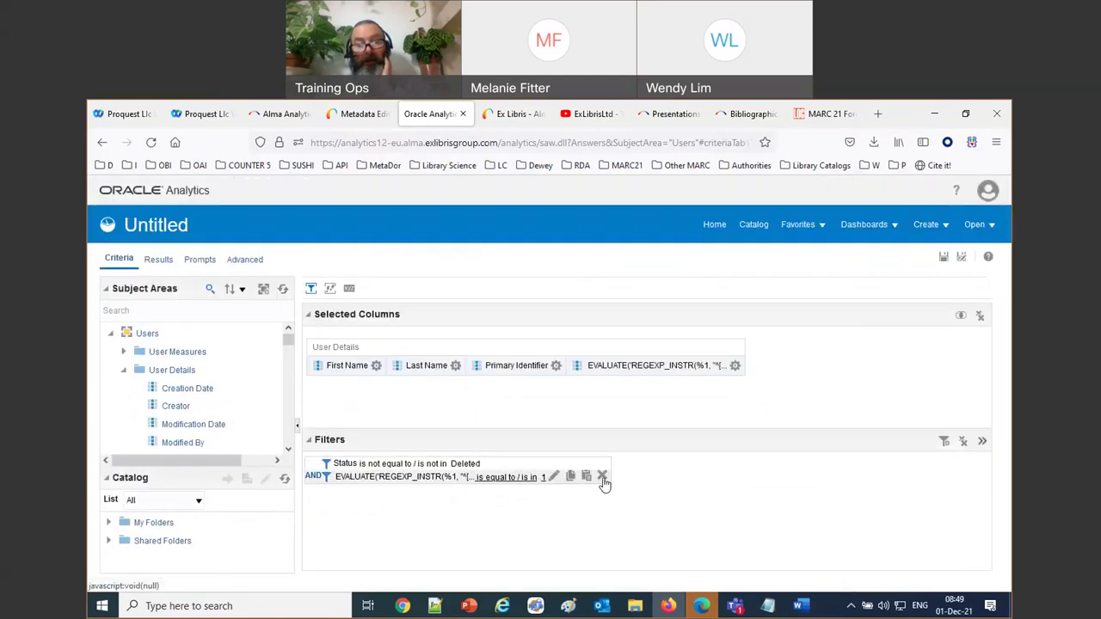
pyautogui.click(602, 476)
pyautogui.click(735, 366)
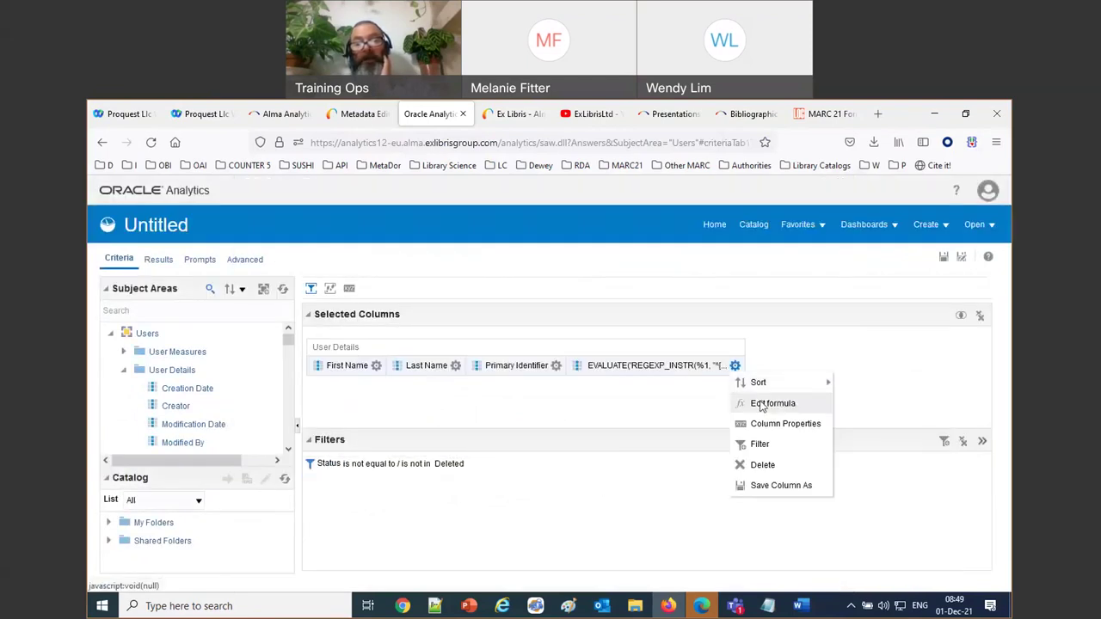
pyautogui.click(767, 403)
pyautogui.click(557, 354)
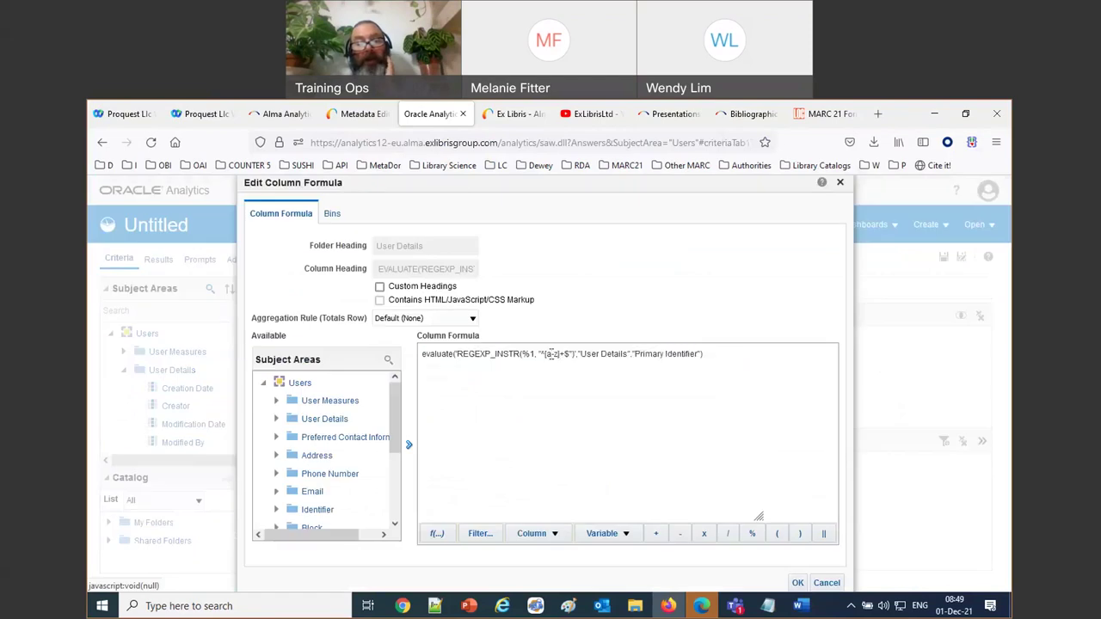
pyautogui.press('BackSpace')
pyautogui.write('A')
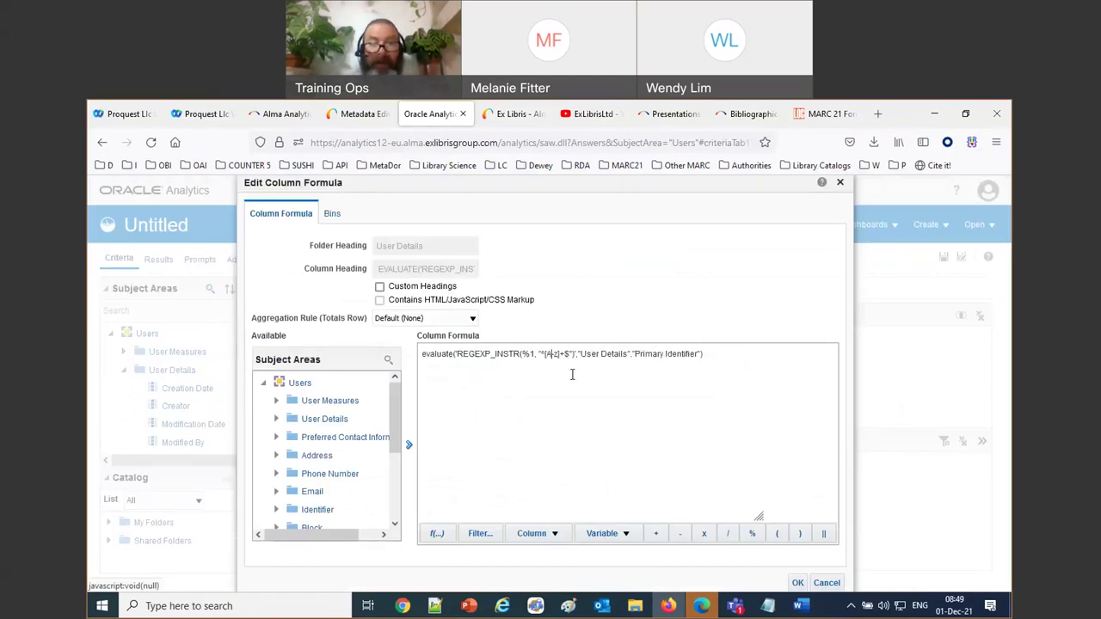
pyautogui.press('Delete')
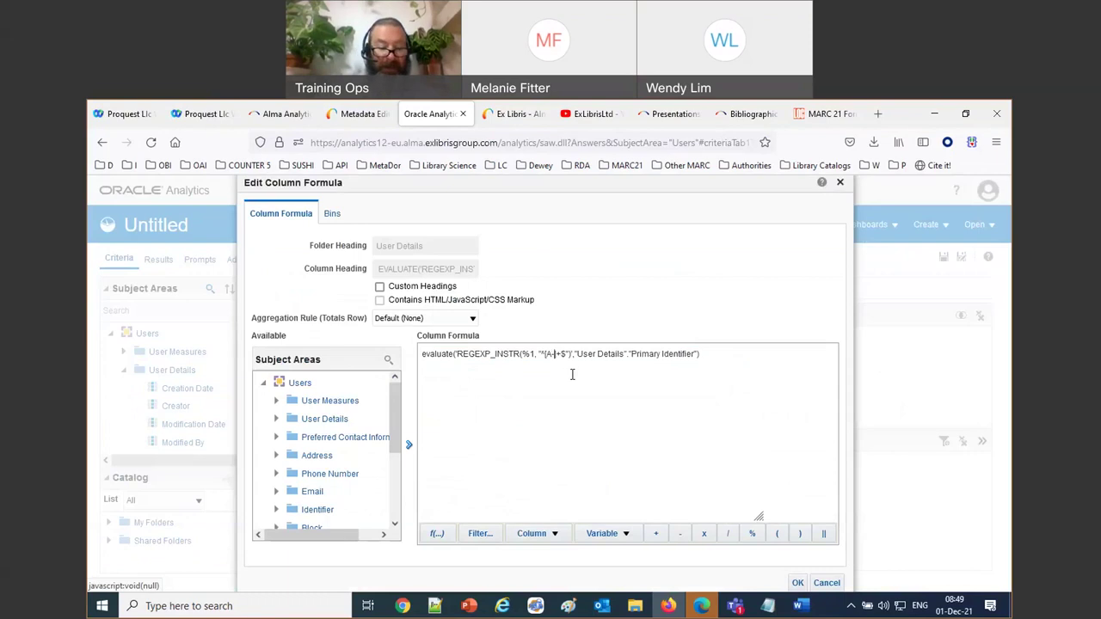
pyautogui.write('Z')
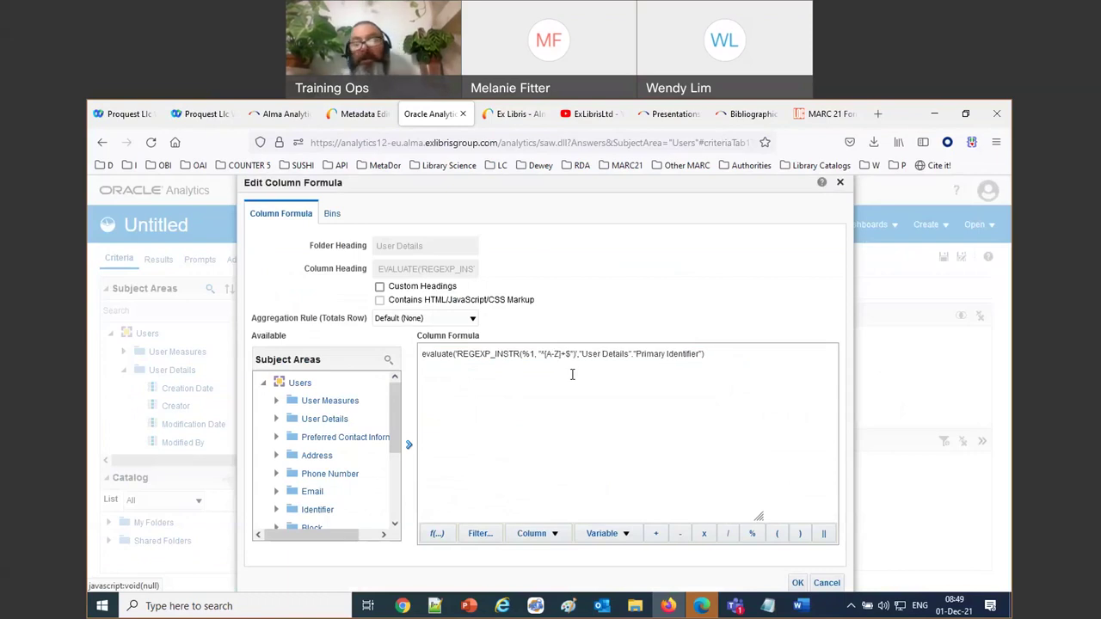
pyautogui.click(797, 584)
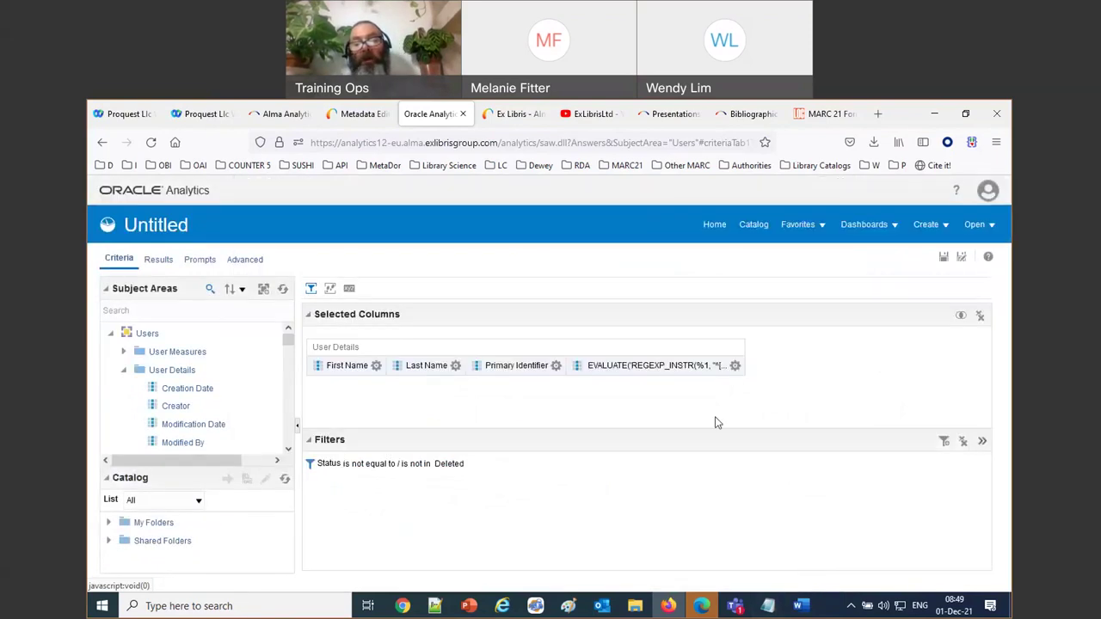
# Step: Filter the REGEXP_INSTR column to be equal to 1 and review the results for uppercase primary identifiers
pyautogui.click(735, 366)
pyautogui.click(753, 437)
pyautogui.click(556, 348)
pyautogui.write('1')
pyautogui.click(631, 476)
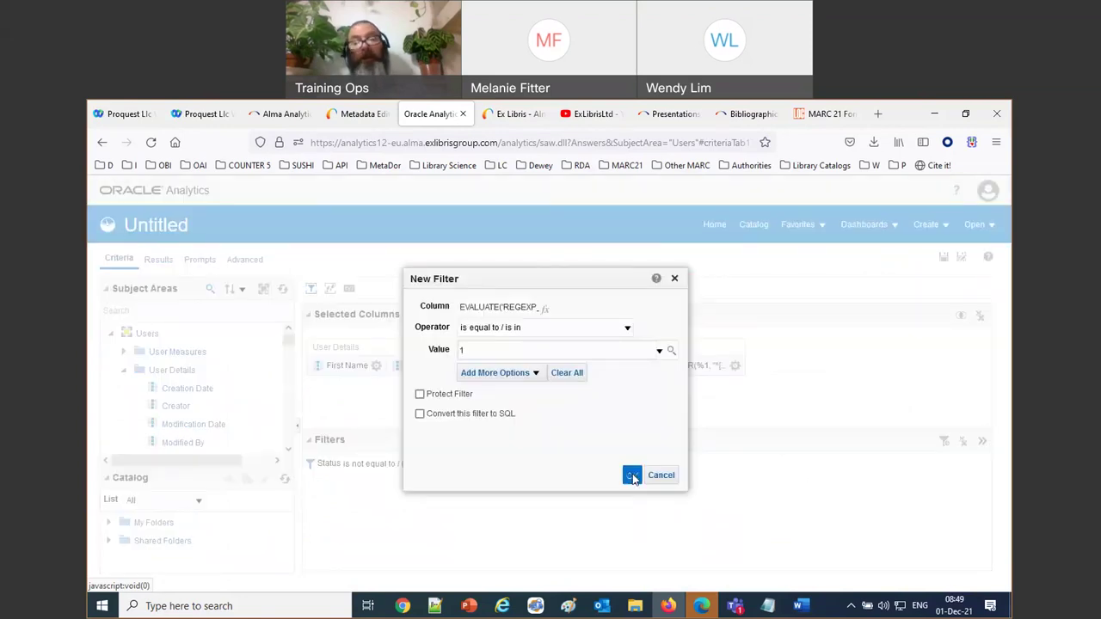
pyautogui.click(156, 260)
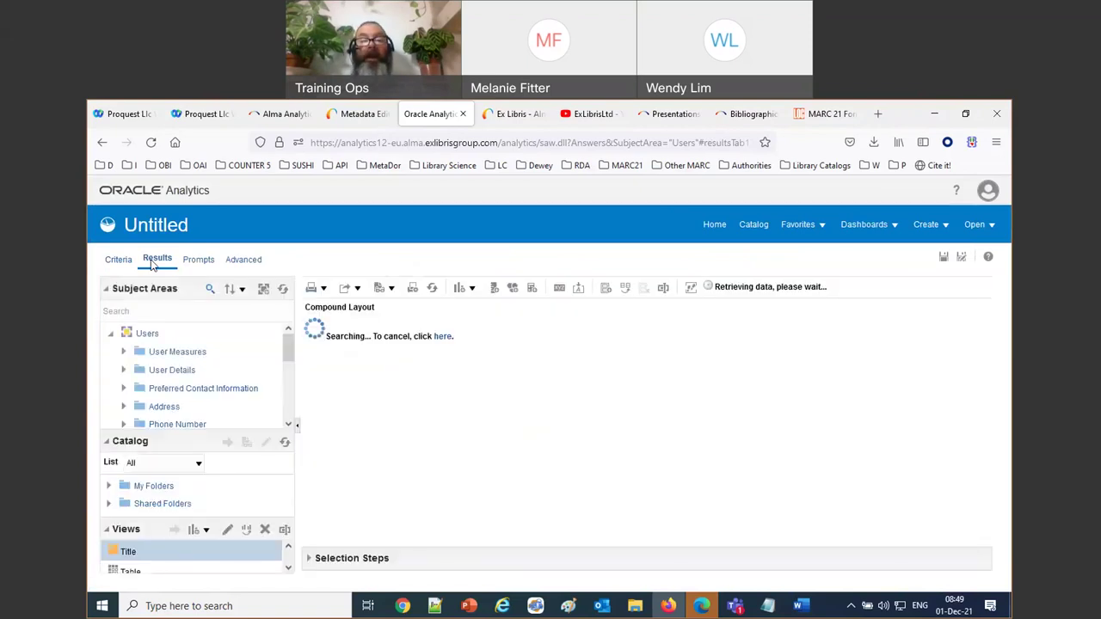
pyautogui.scroll(-5, 578, 461)
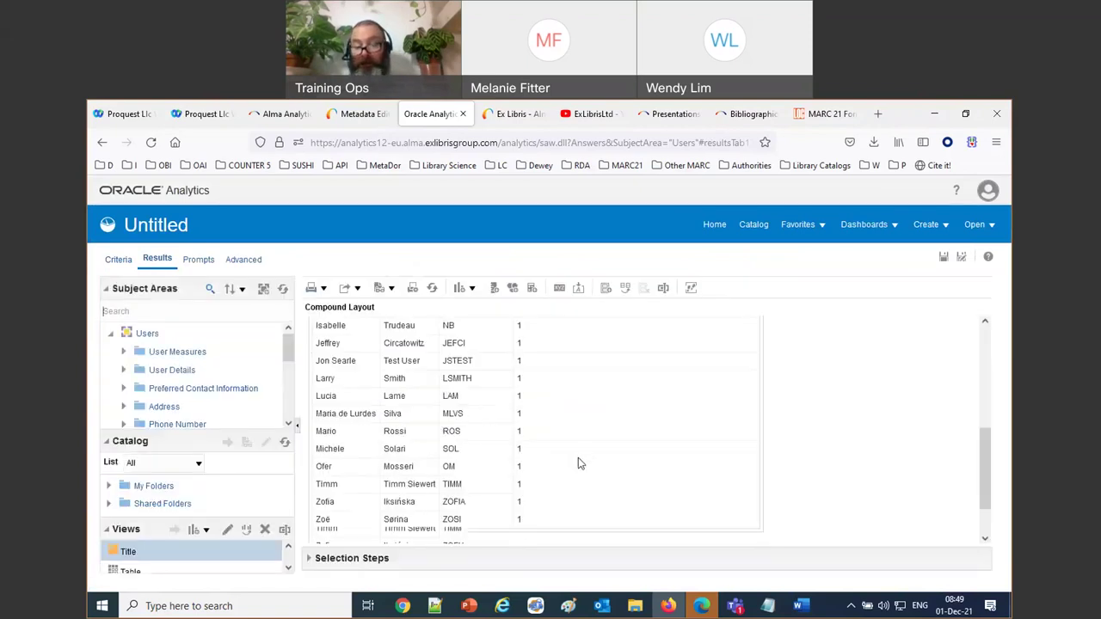
# Step: Return to the criteria and set the character range in the REGEXP_INSTR column formula to A-a
pyautogui.click(121, 260)
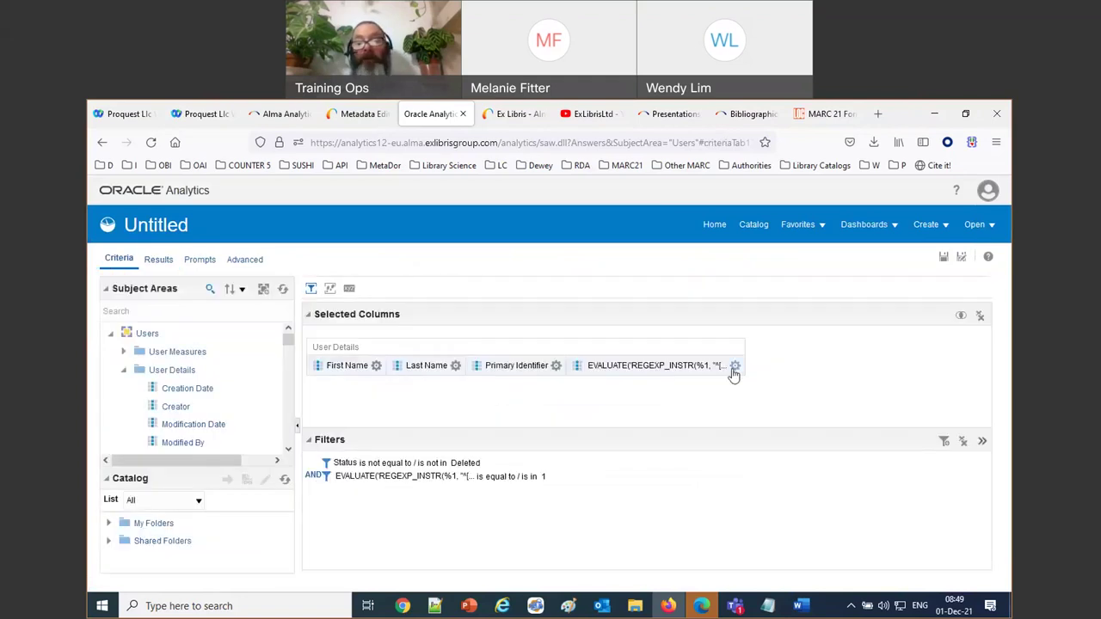
pyautogui.click(735, 366)
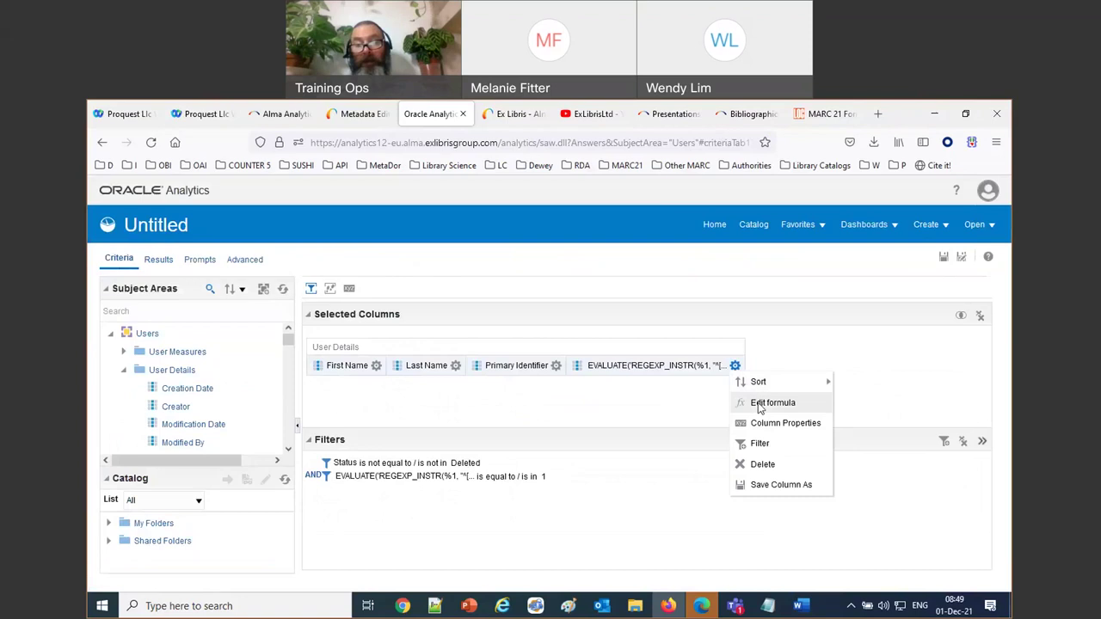
pyautogui.click(760, 403)
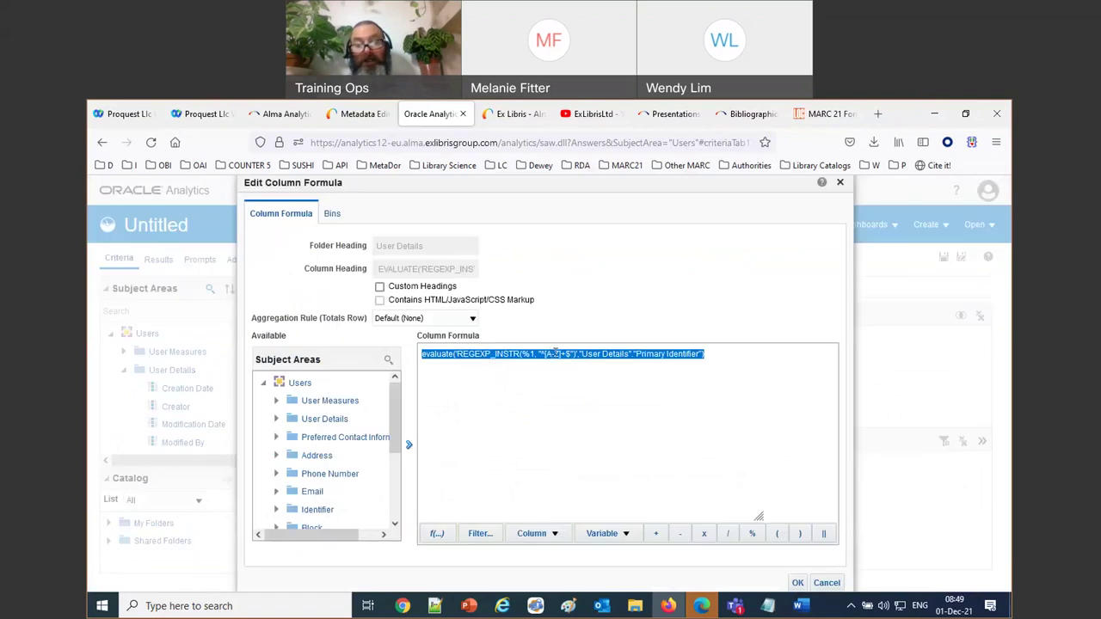
pyautogui.click(583, 380)
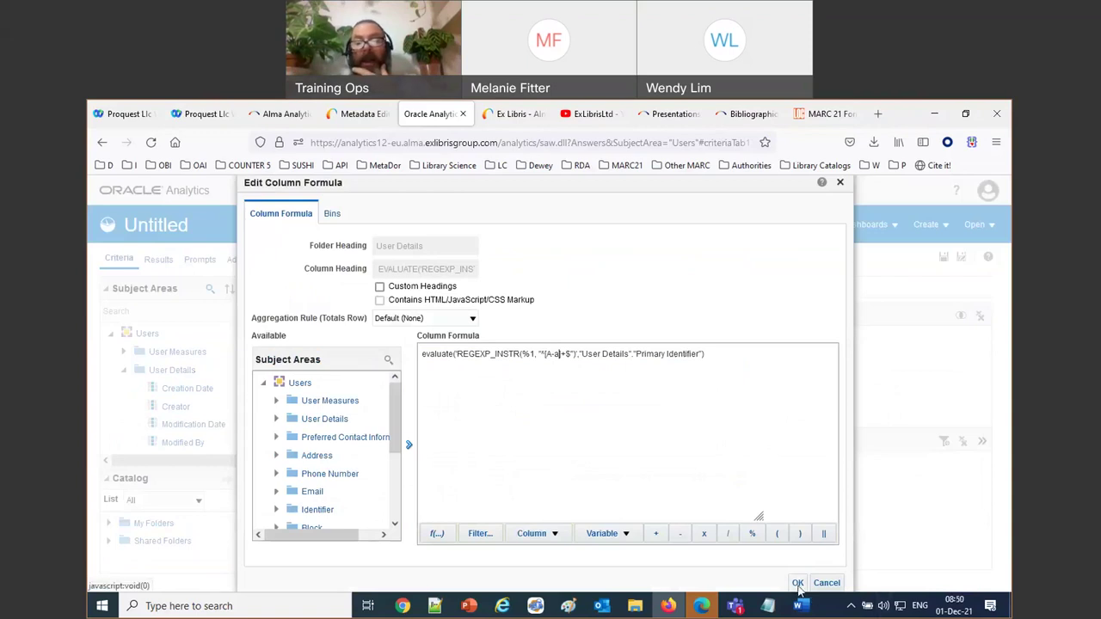
pyautogui.doubleClick(557, 354)
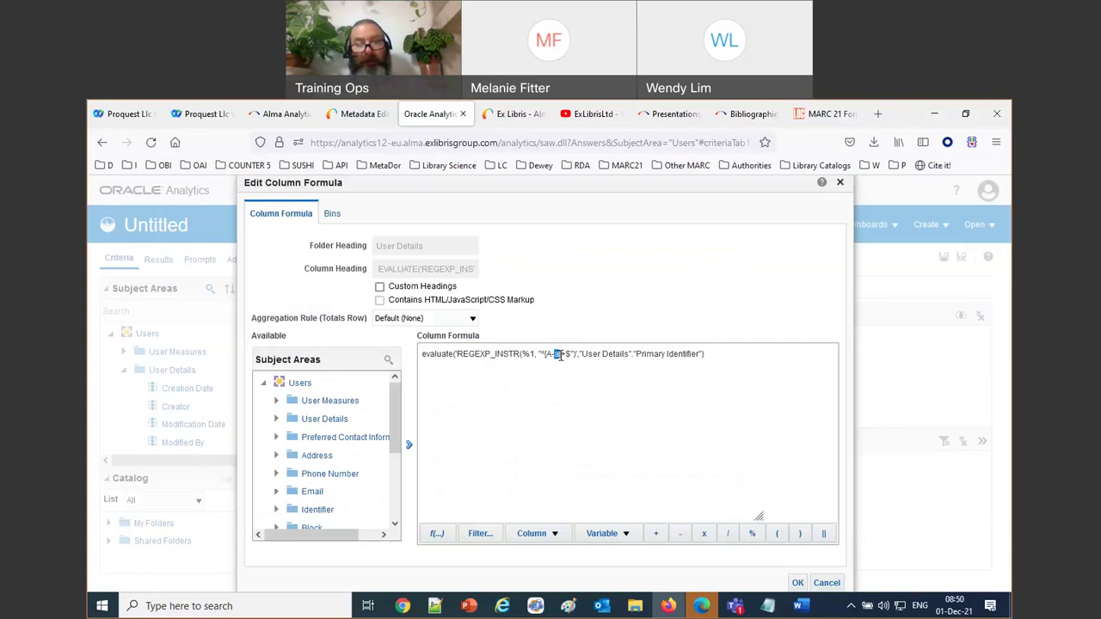
pyautogui.press('Escape')
# Step: Correct the character range in the REGEXP_INSTR column formula to A-z and display the results
pyautogui.click(734, 366)
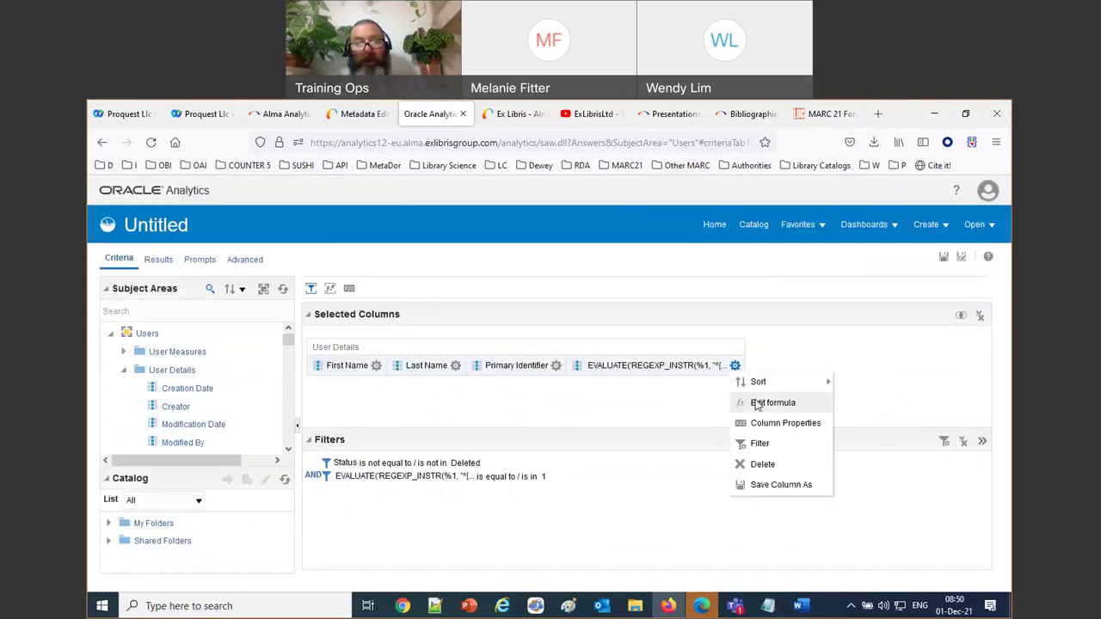
pyautogui.click(757, 404)
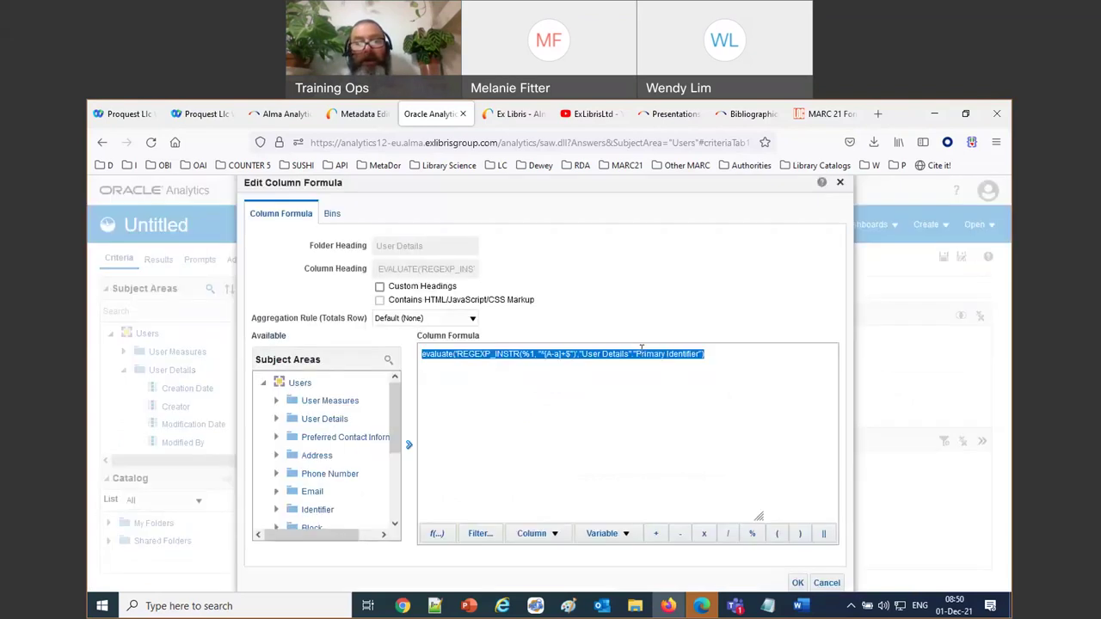
pyautogui.click(569, 379)
pyautogui.press('BackSpace')
pyautogui.write('z')
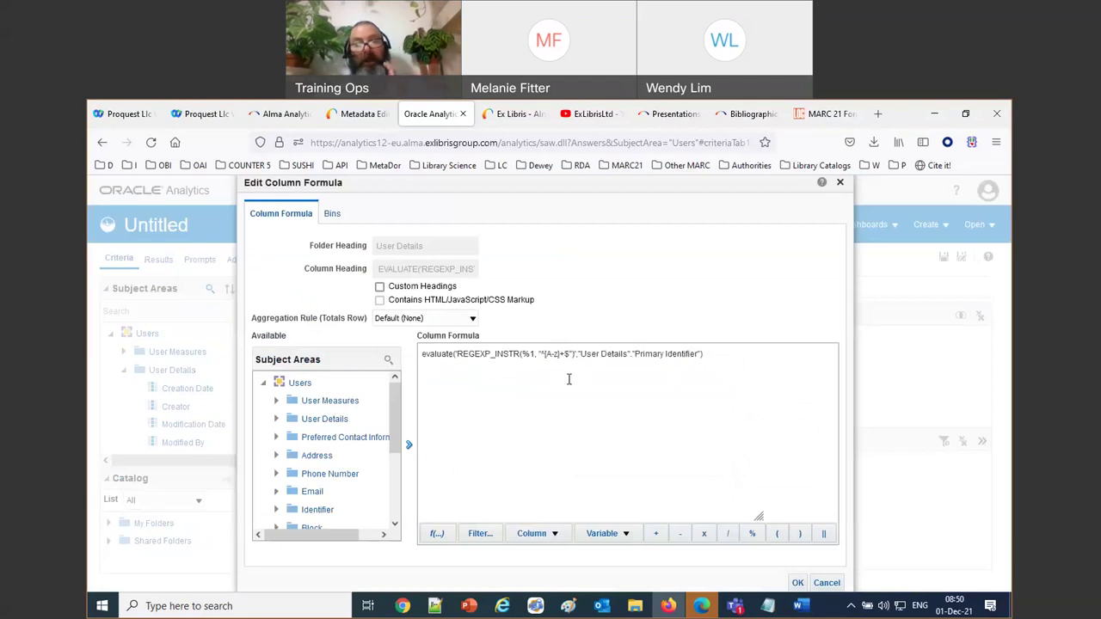
pyautogui.click(799, 584)
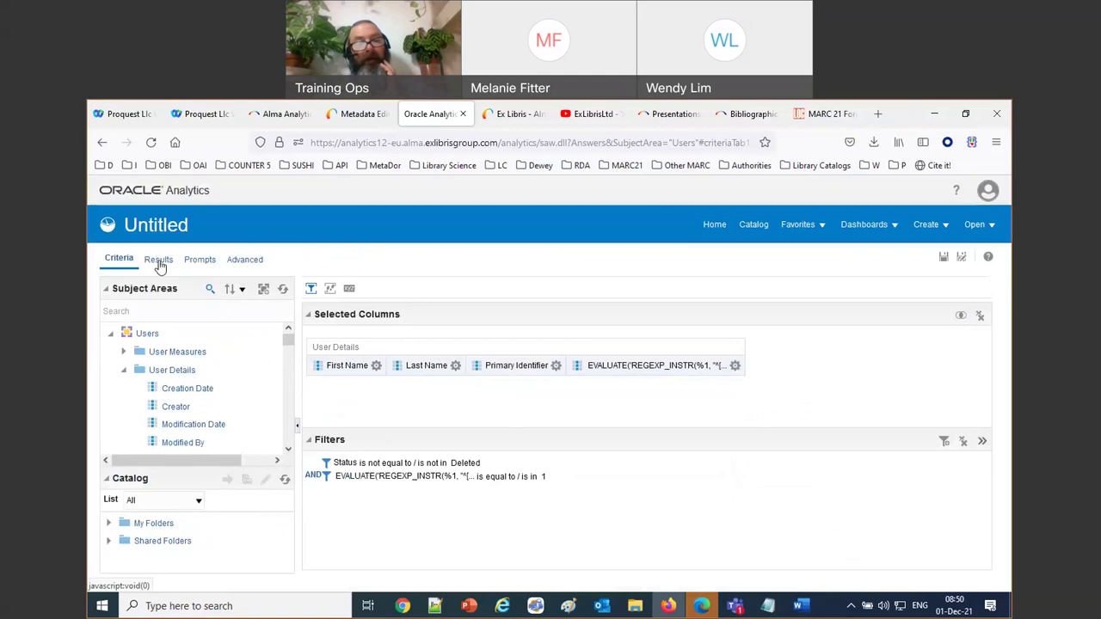
pyautogui.click(159, 260)
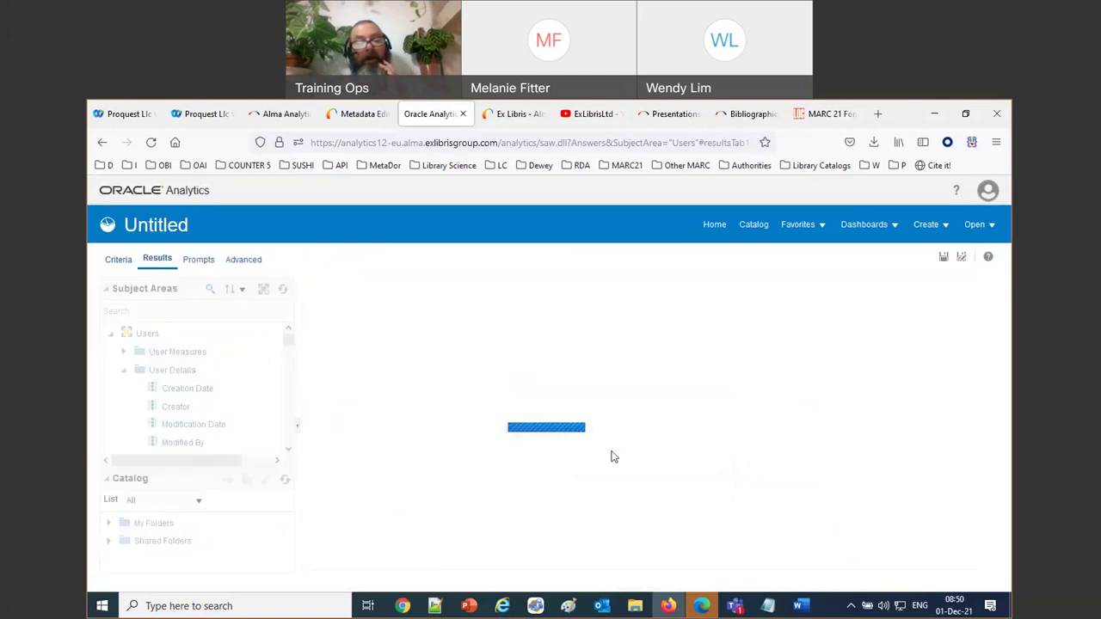
# Step: Replace the existing REGEXP_INSTR filter with a new one on the A-z column equal to 1
pyautogui.click(114, 264)
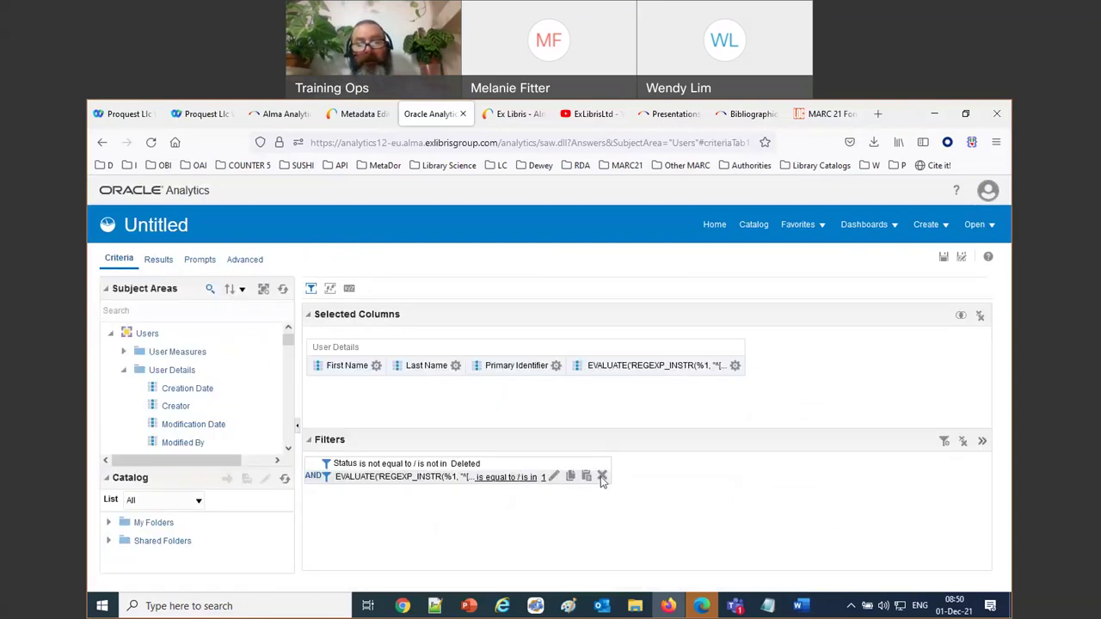
pyautogui.click(602, 477)
pyautogui.click(734, 366)
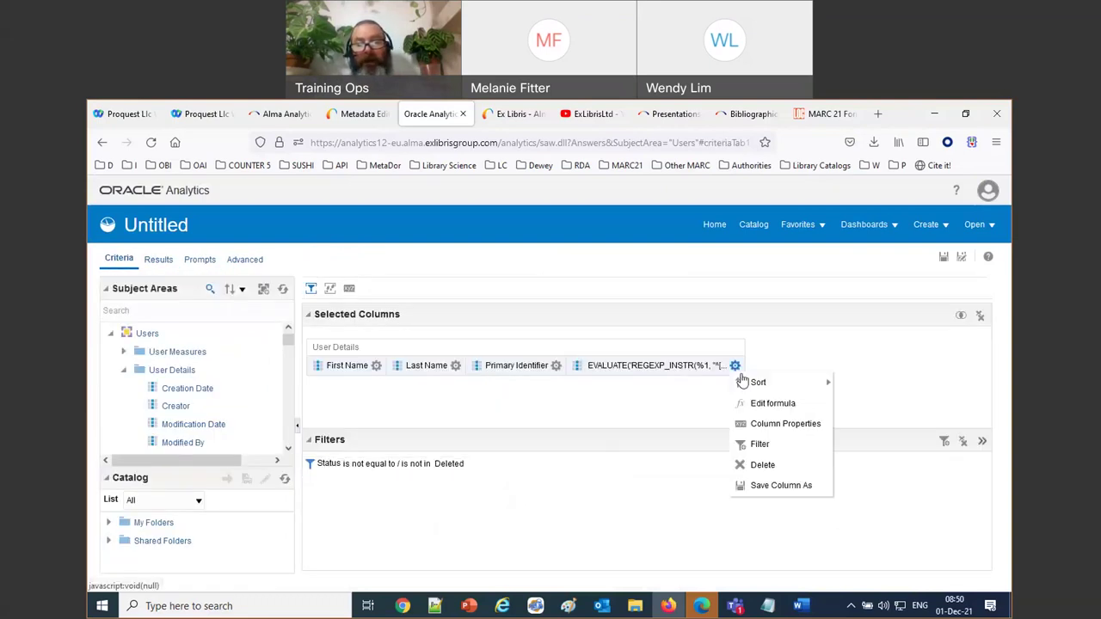
pyautogui.click(761, 445)
pyautogui.write('1')
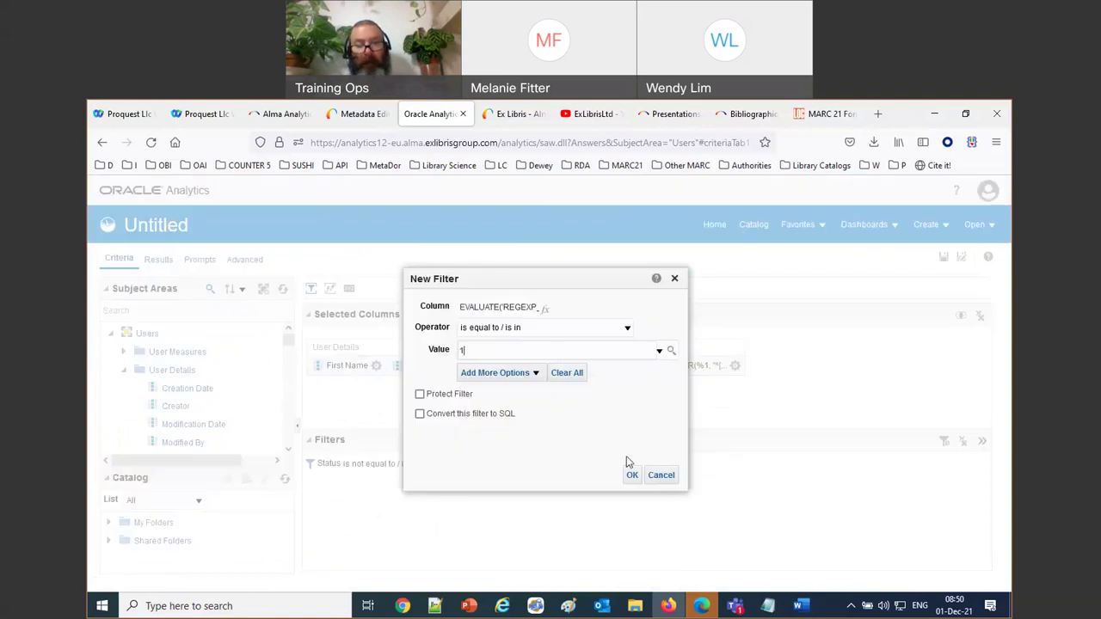
pyautogui.click(631, 474)
# Step: Display the A-z results and examine the primary identifiers for mixed uppercase and lowercase letters
pyautogui.click(158, 259)
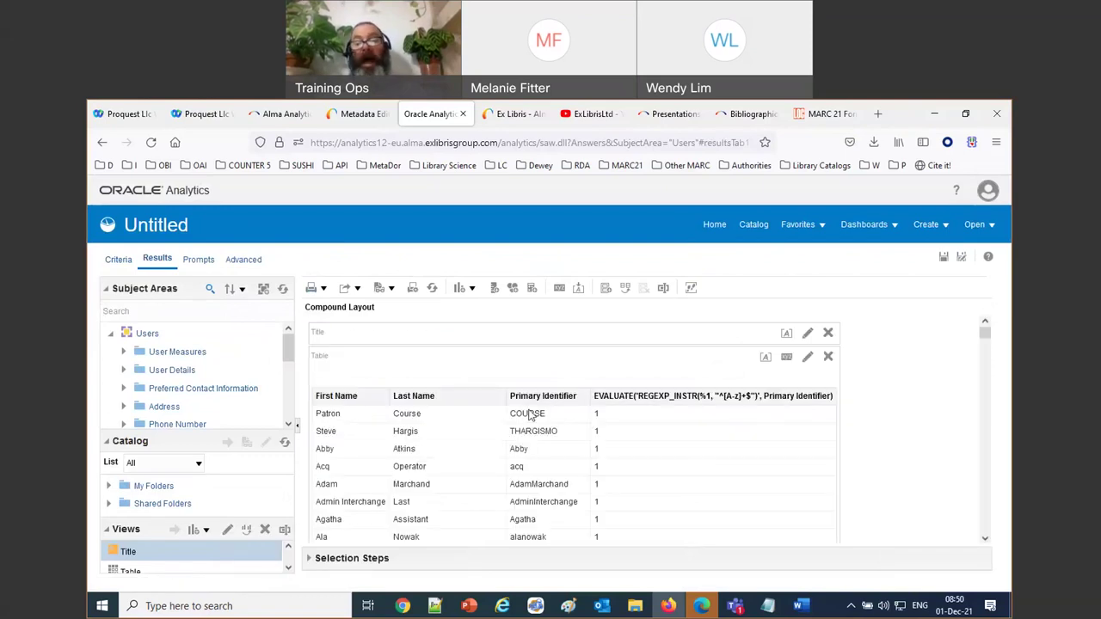
pyautogui.scroll(-1, 532, 417)
pyautogui.scroll(-5, 531, 419)
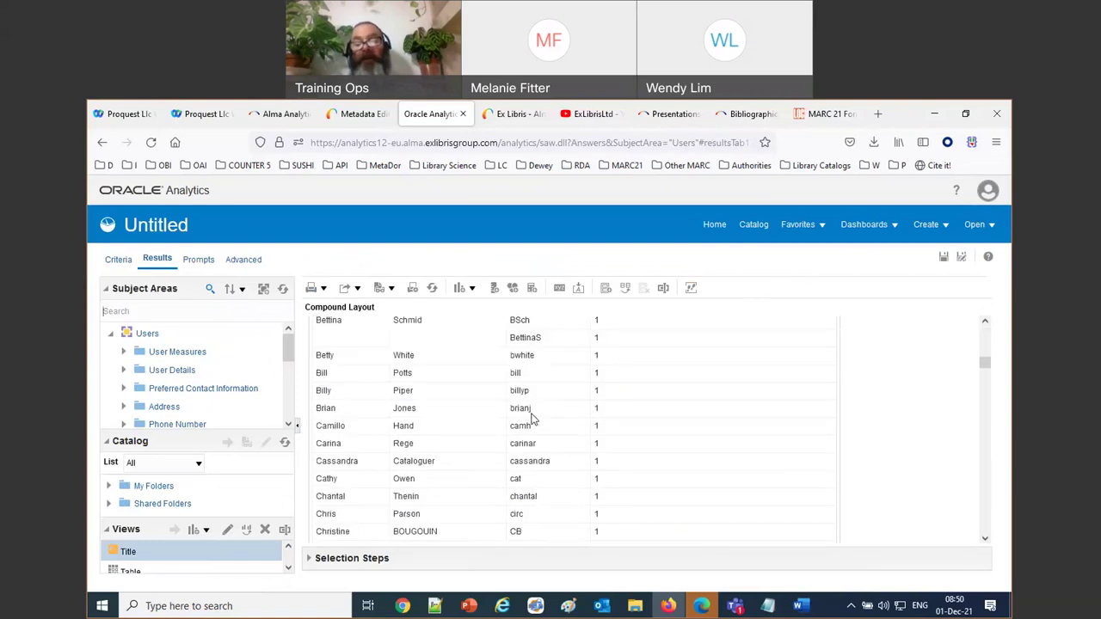
pyautogui.scroll(3, 531, 419)
pyautogui.scroll(4, 532, 419)
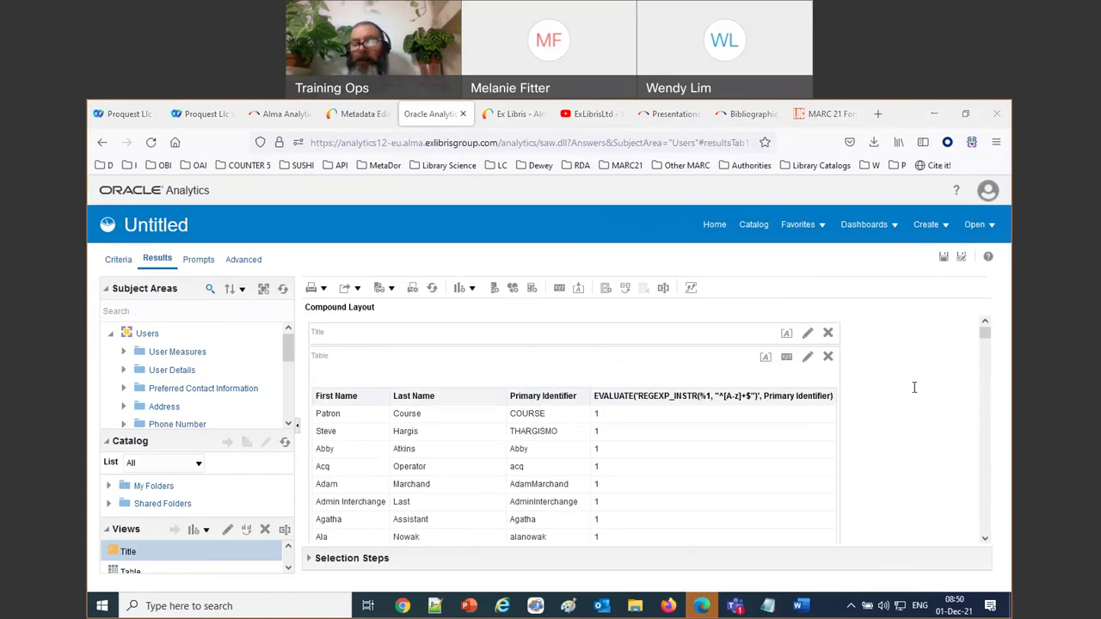
pyautogui.click(622, 453)
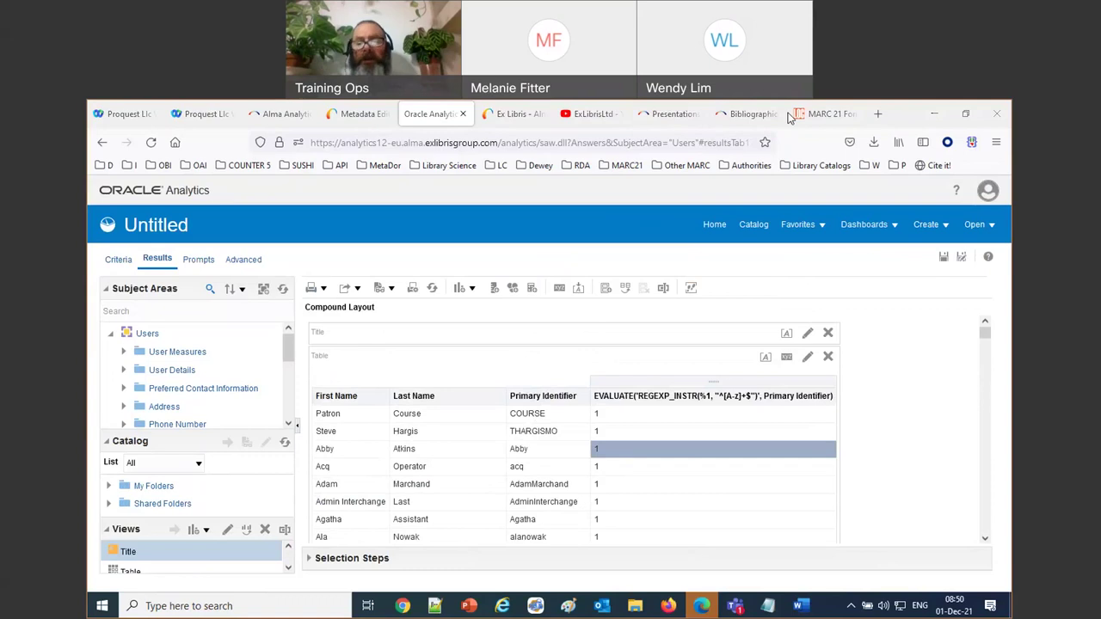
# Step: Switch to the regular expressions Word document, read the third example on numeric start and alphabetic end, and select its whole formula
pyautogui.moveTo(800, 604)
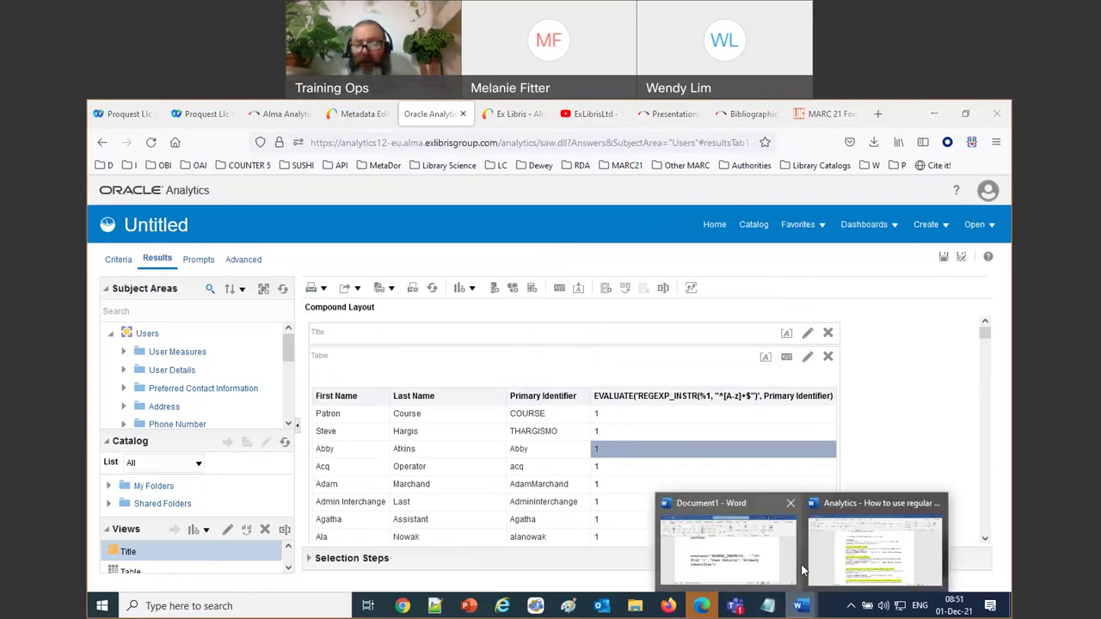
pyautogui.click(862, 551)
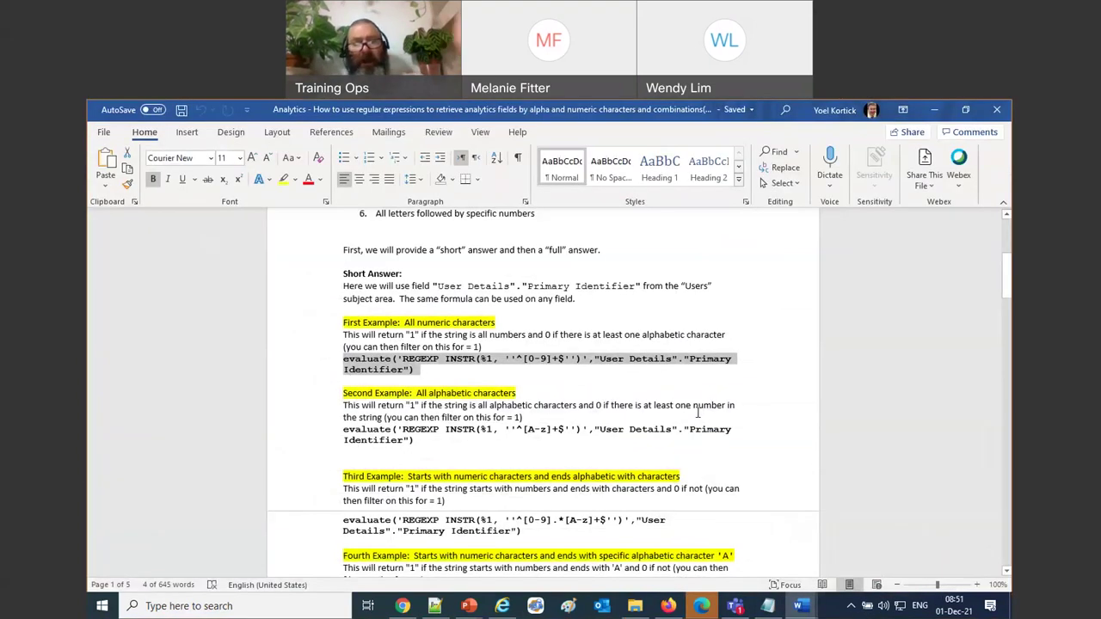
pyautogui.scroll(-1, 697, 412)
pyautogui.scroll(-3, 698, 412)
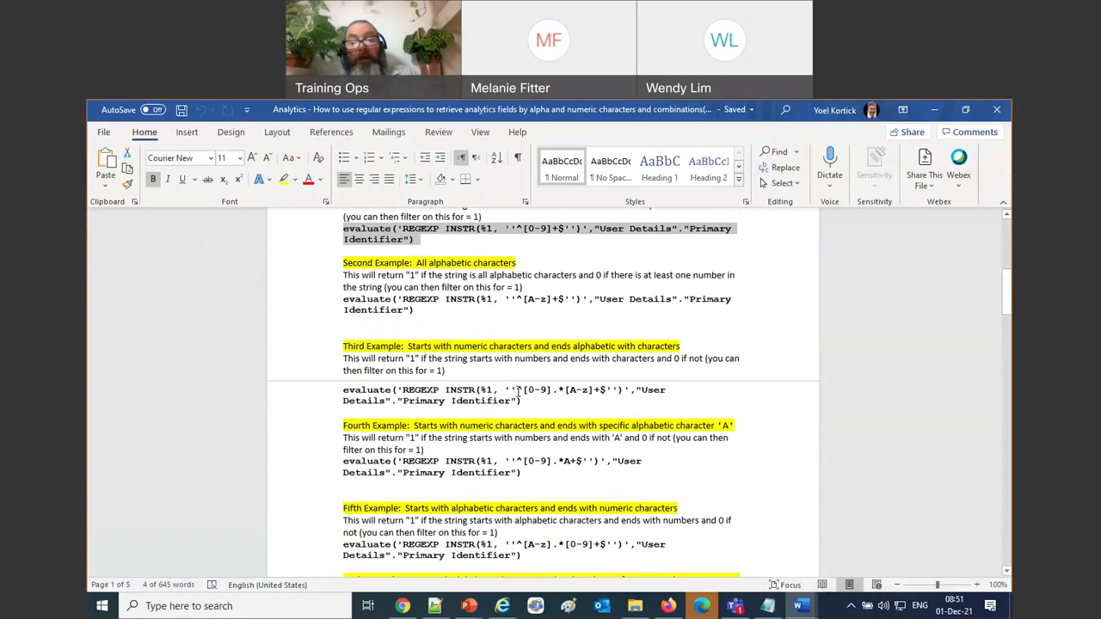
pyautogui.moveTo(516, 390); pyautogui.dragTo(544, 391)
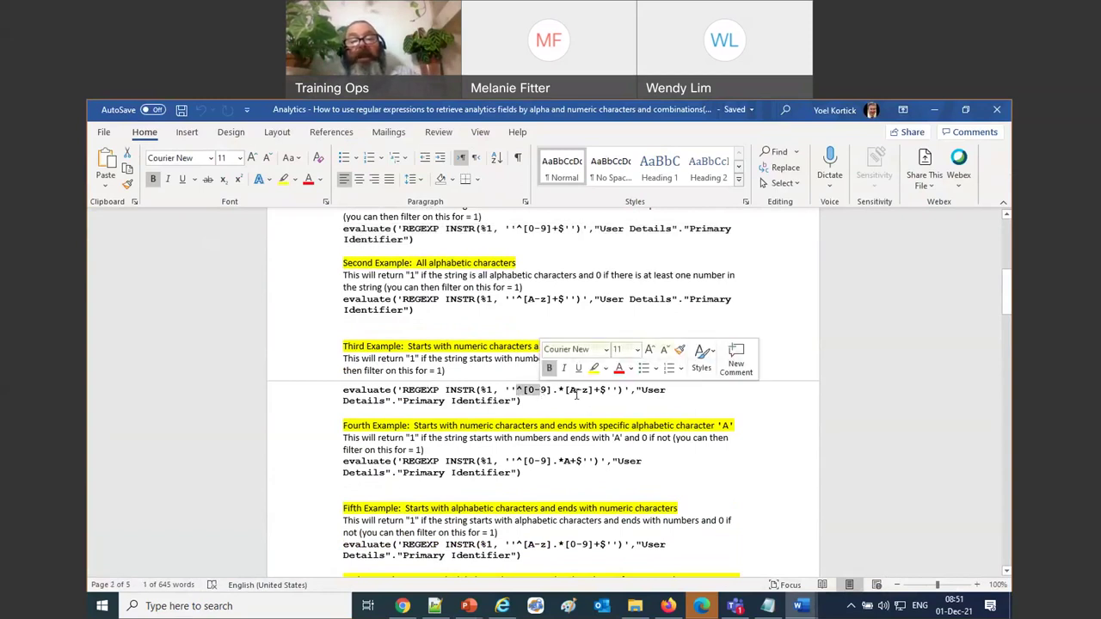
pyautogui.click(575, 392)
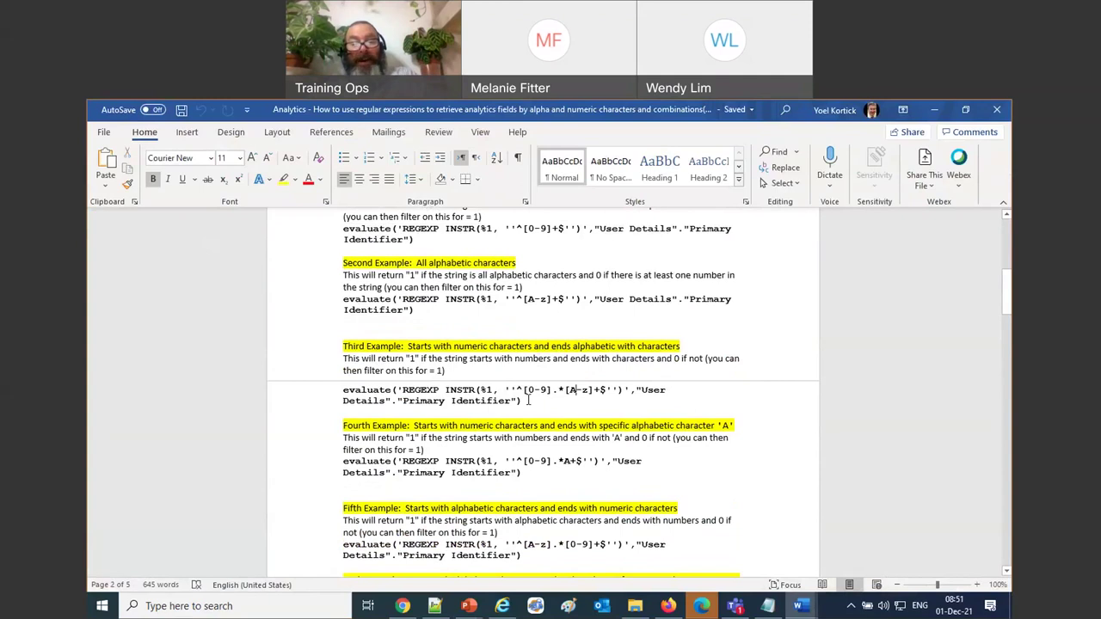
pyautogui.tripleClick(344, 392)
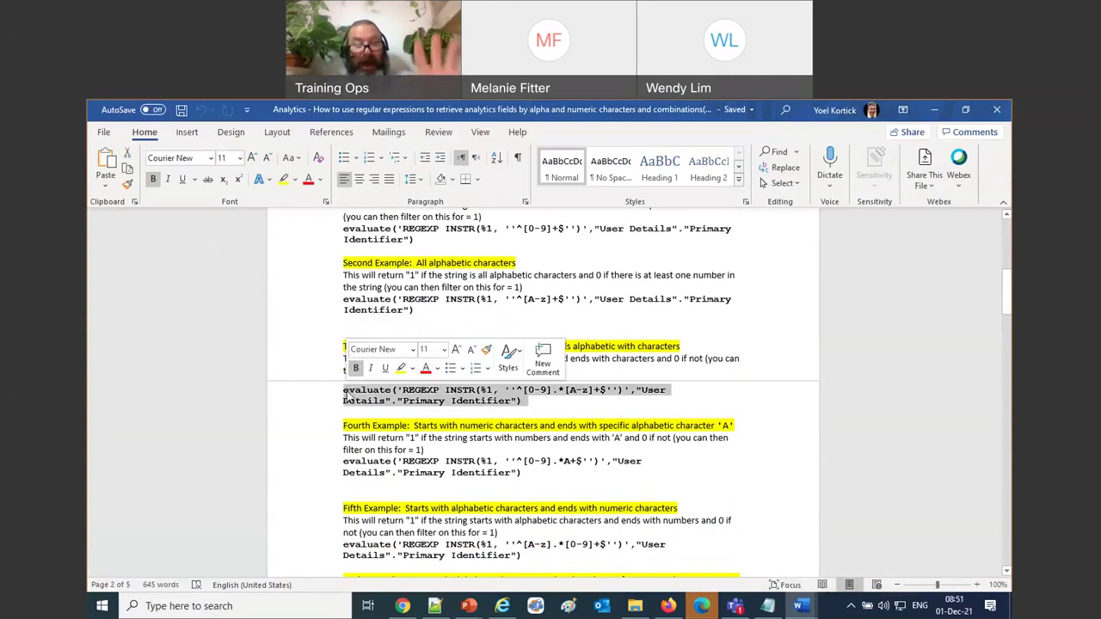
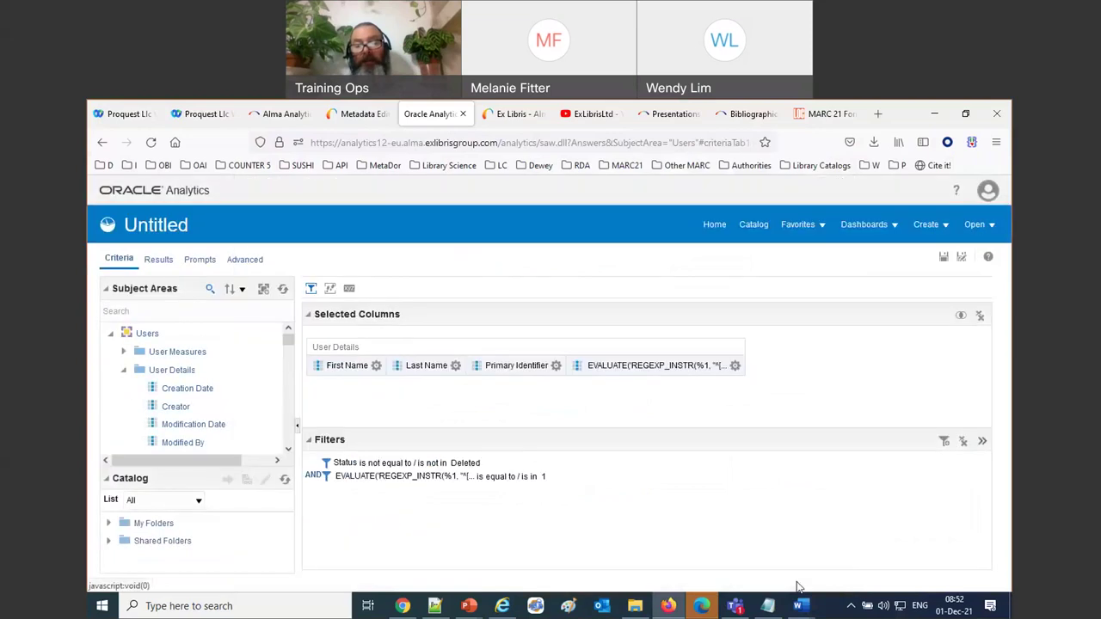
# Step: Remove the old REGEXP_INSTR filter, then display and look through the unfiltered results of the ^[0-9].*[A-z]+$ formula column
pyautogui.click(602, 476)
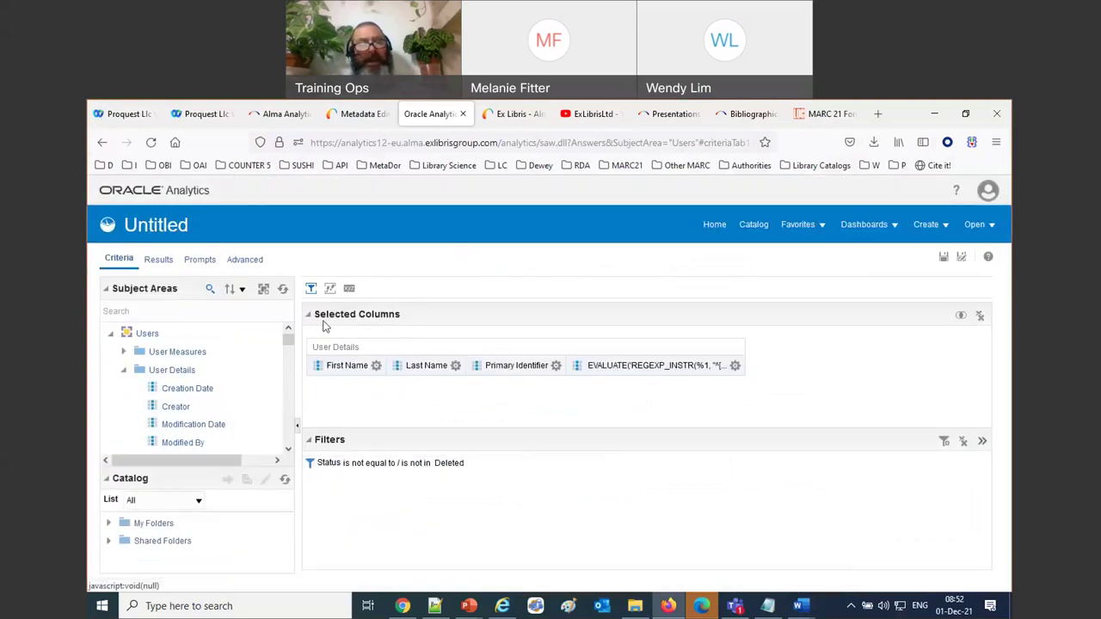
pyautogui.click(153, 262)
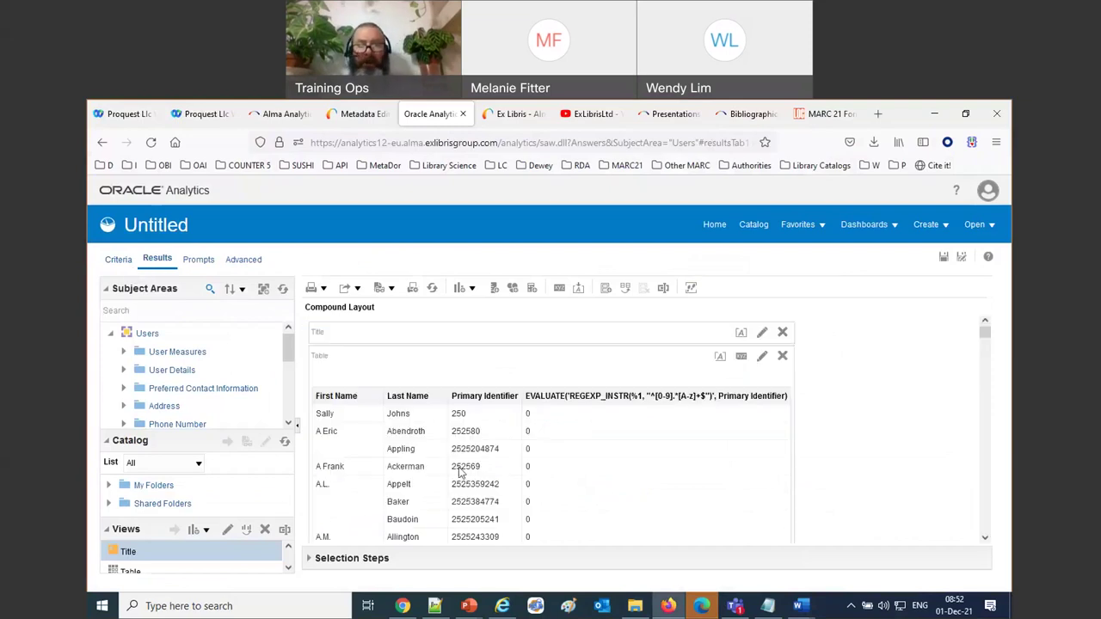
pyautogui.scroll(-1, 470, 438)
pyautogui.scroll(-10, 471, 439)
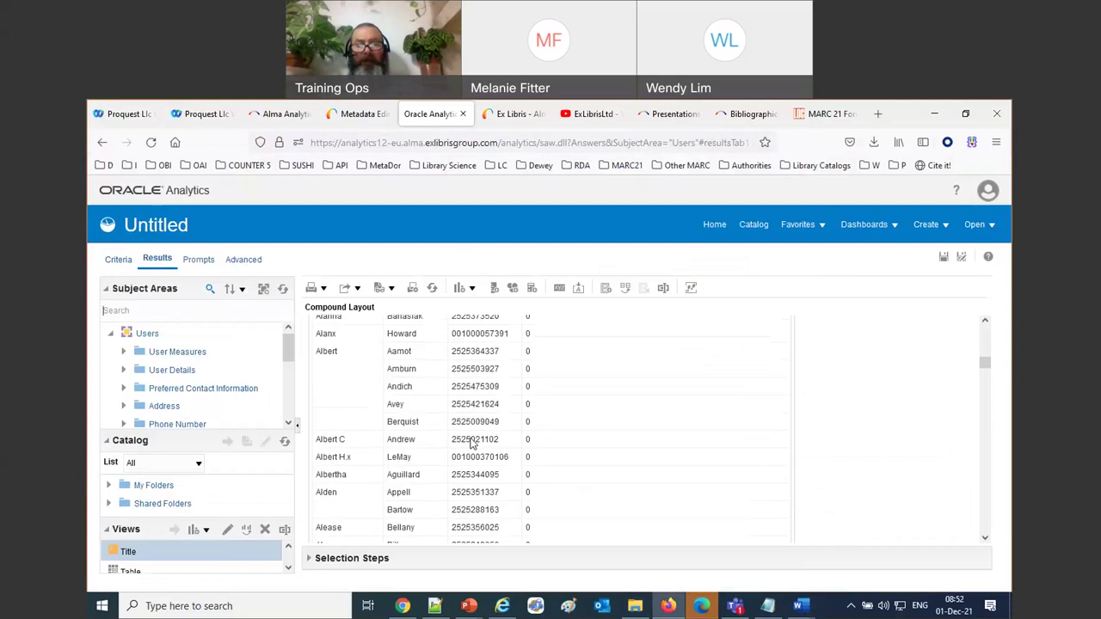
pyautogui.scroll(-5, 465, 445)
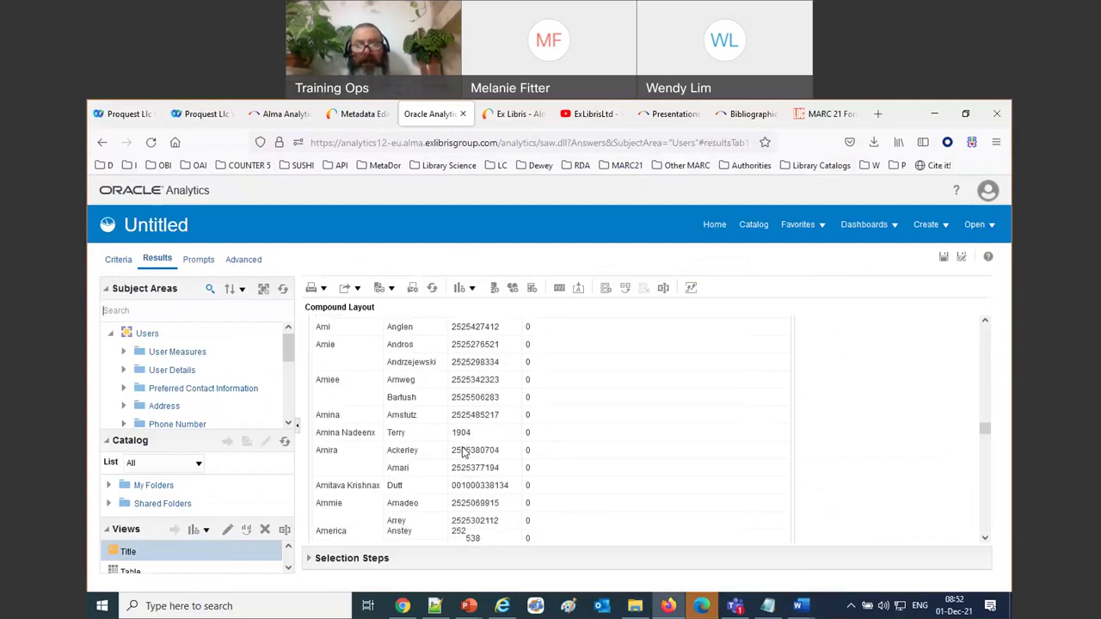
# Step: Add a filter on the REGEXP_INSTR column so that it is equal to 1
pyautogui.click(118, 262)
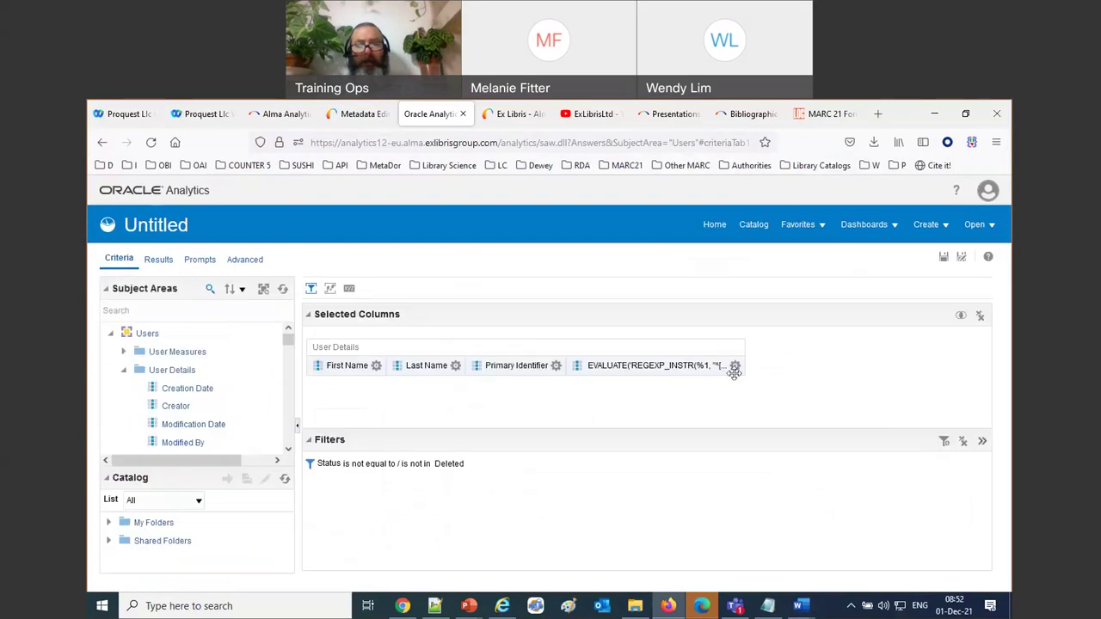
pyautogui.click(735, 366)
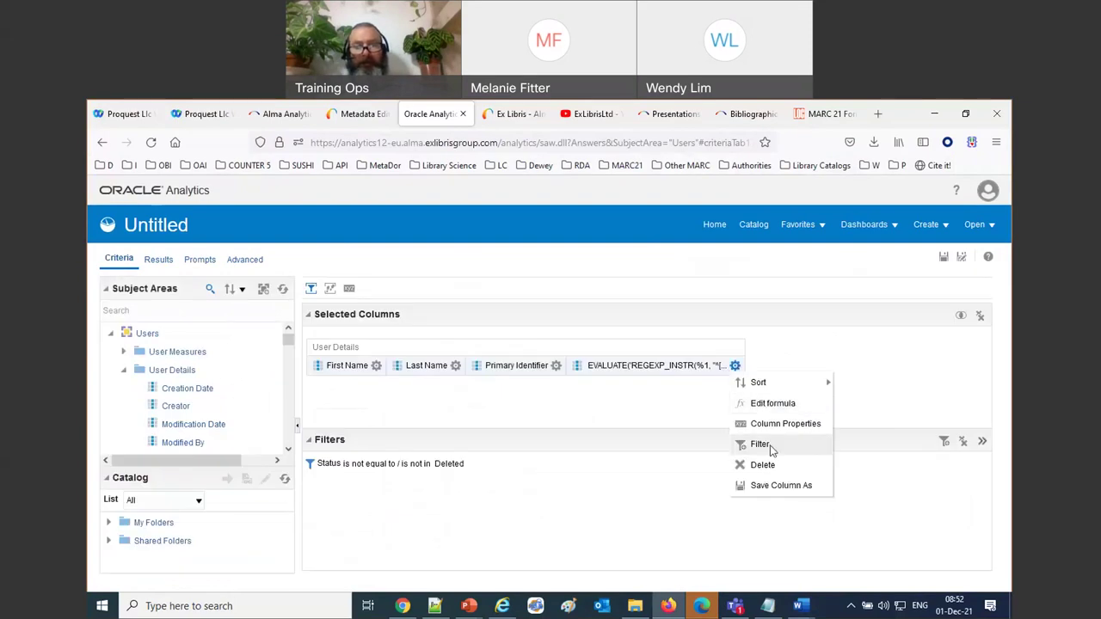
pyautogui.click(761, 445)
pyautogui.write('1')
pyautogui.click(632, 477)
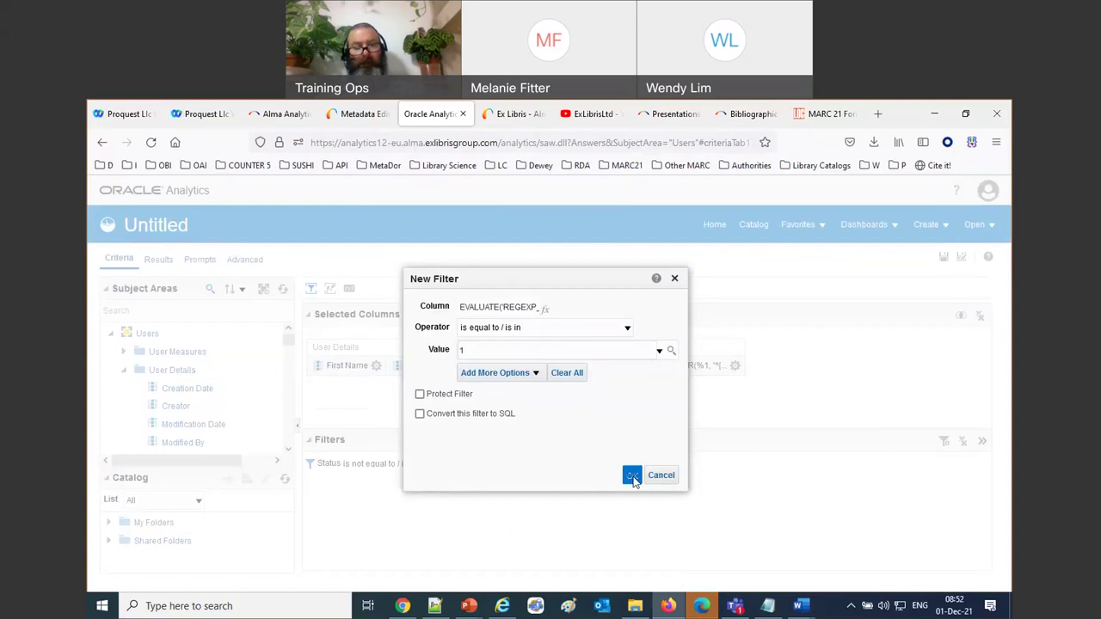
# Step: Display the filtered results and examine the primary identifiers that start with numbers and end with letters
pyautogui.click(157, 260)
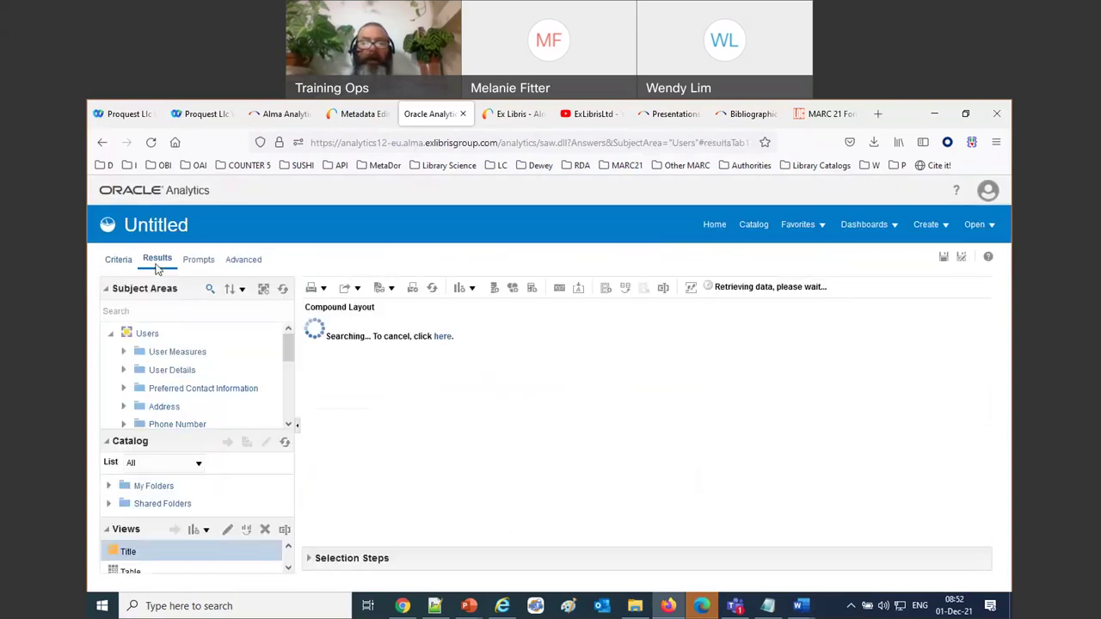
pyautogui.scroll(-3, 545, 507)
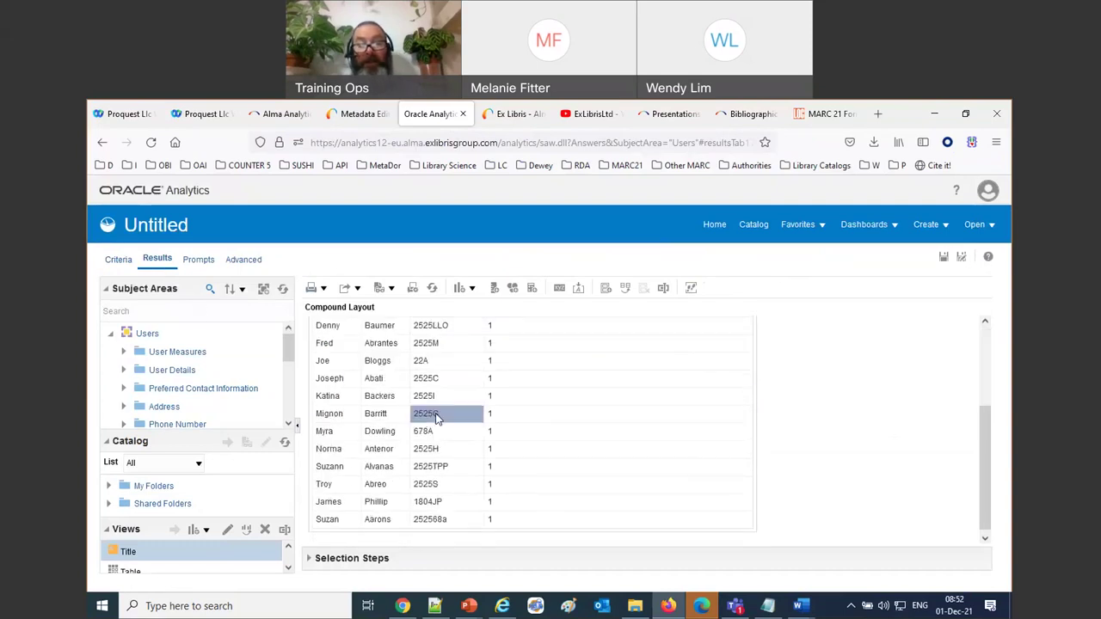
pyautogui.click(422, 362)
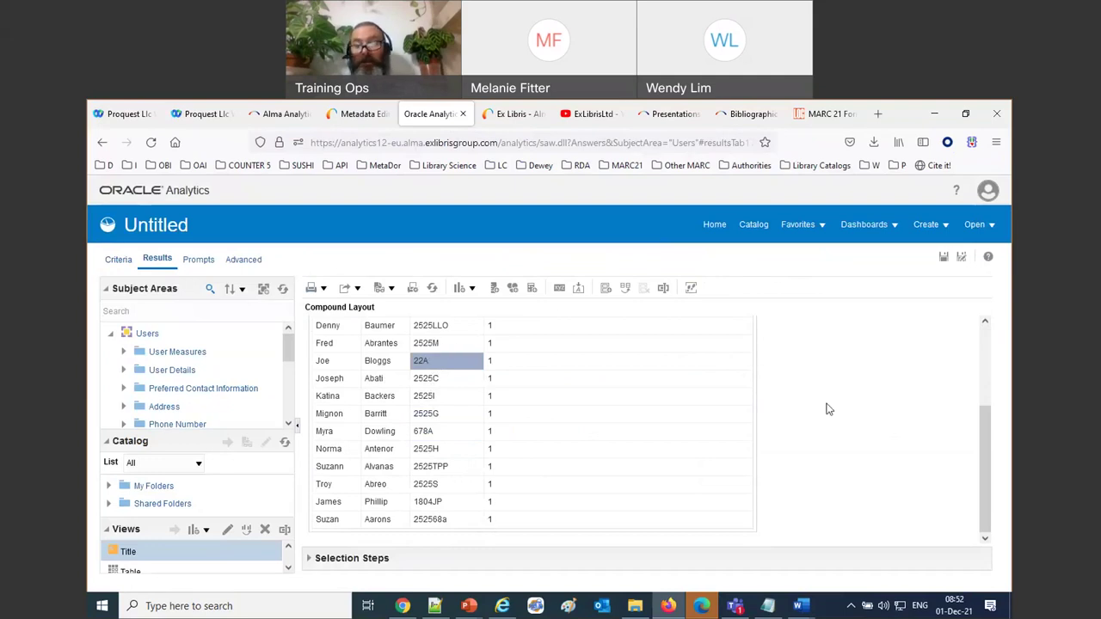
pyautogui.click(423, 506)
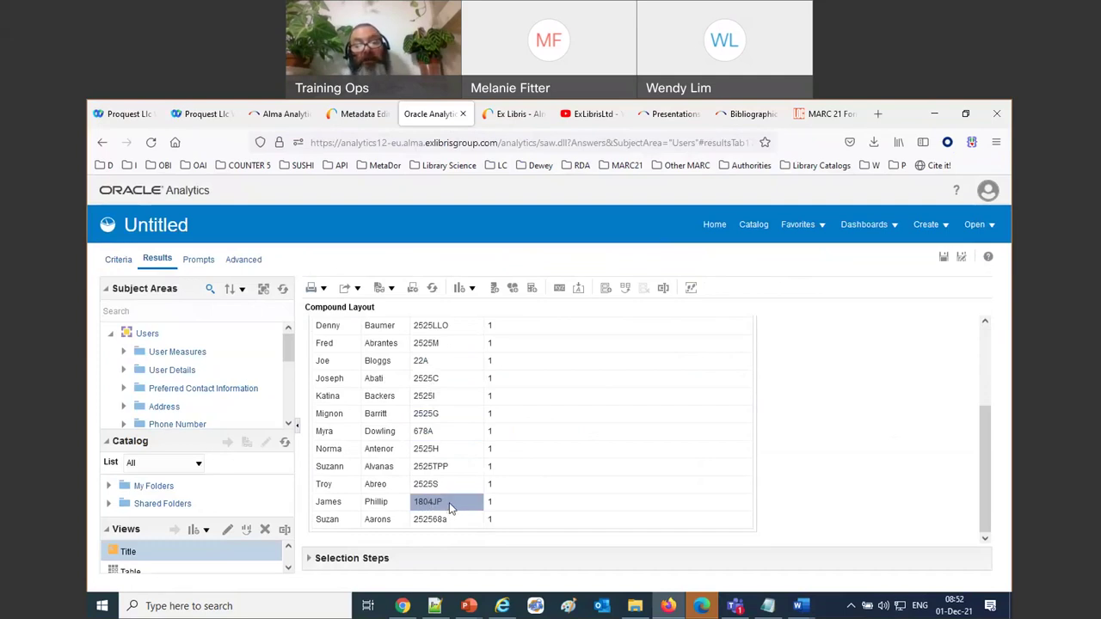
pyautogui.click(446, 488)
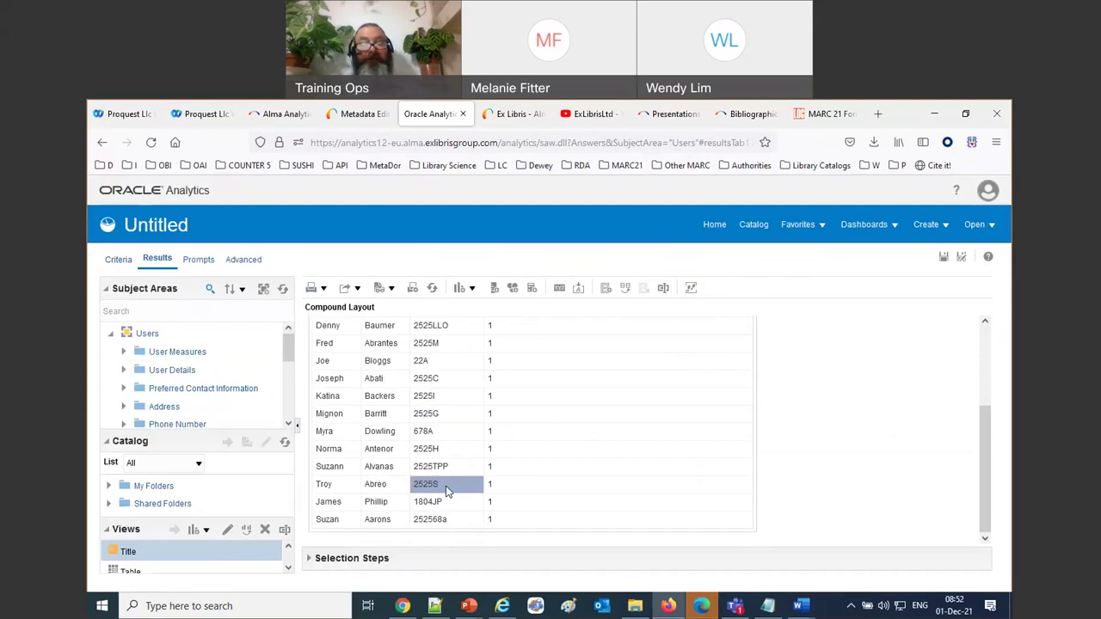
# Step: Review the formula in Document1 and the steps in the regular expressions Word document, close the latter and return to Oracle Analytics
pyautogui.click(807, 613)
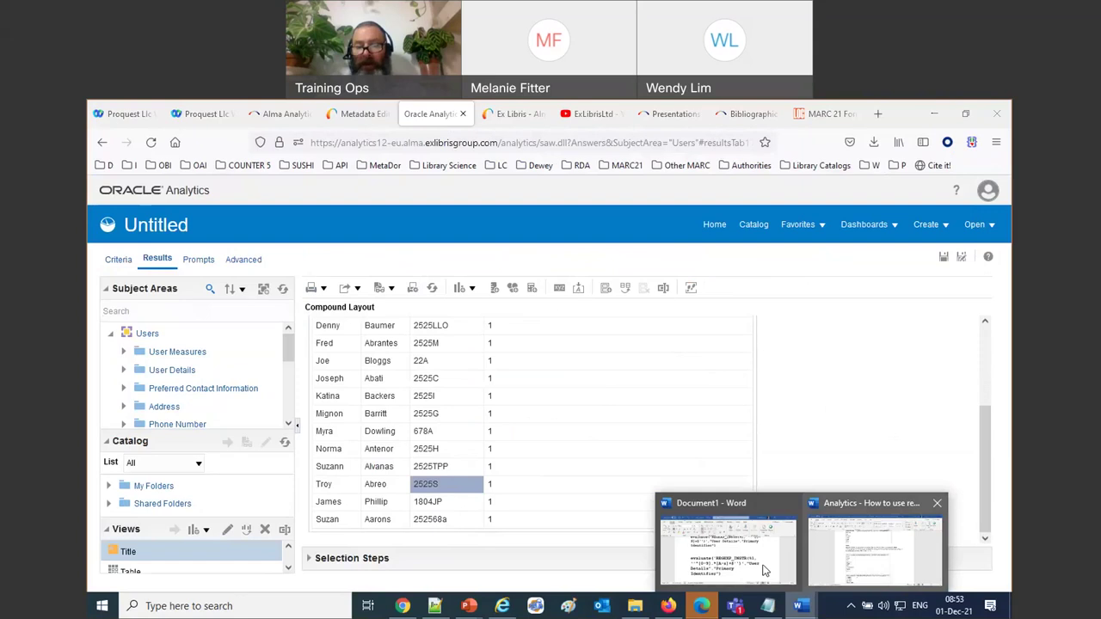
pyautogui.click(763, 565)
pyautogui.moveTo(800, 606)
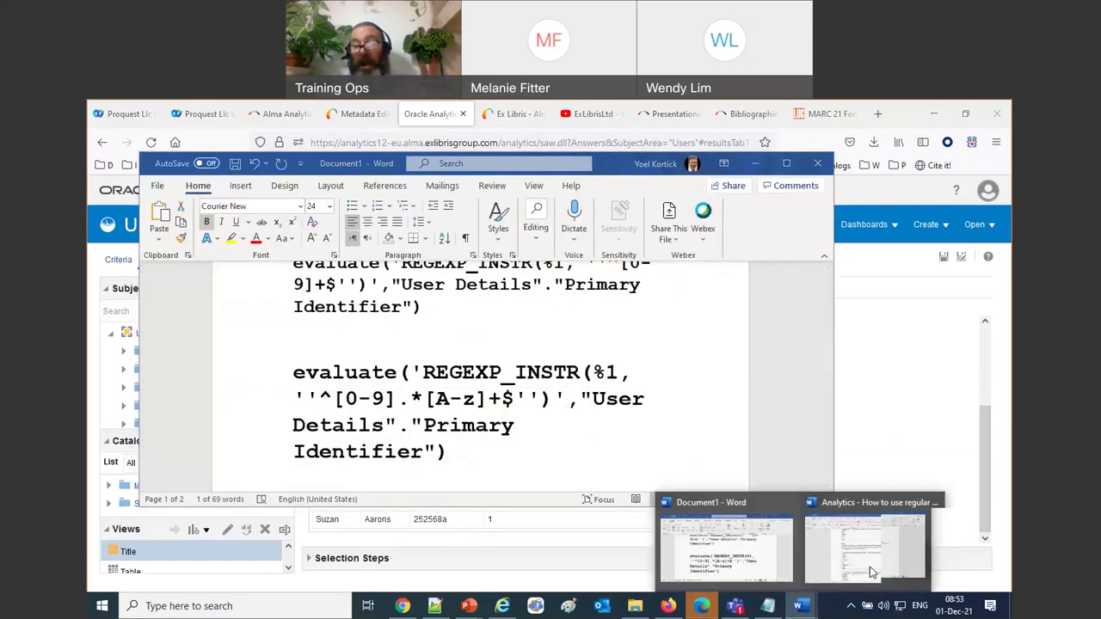
pyautogui.click(871, 566)
pyautogui.scroll(1, 765, 487)
pyautogui.scroll(-3, 764, 487)
pyautogui.scroll(3, 767, 489)
pyautogui.scroll(-5, 766, 489)
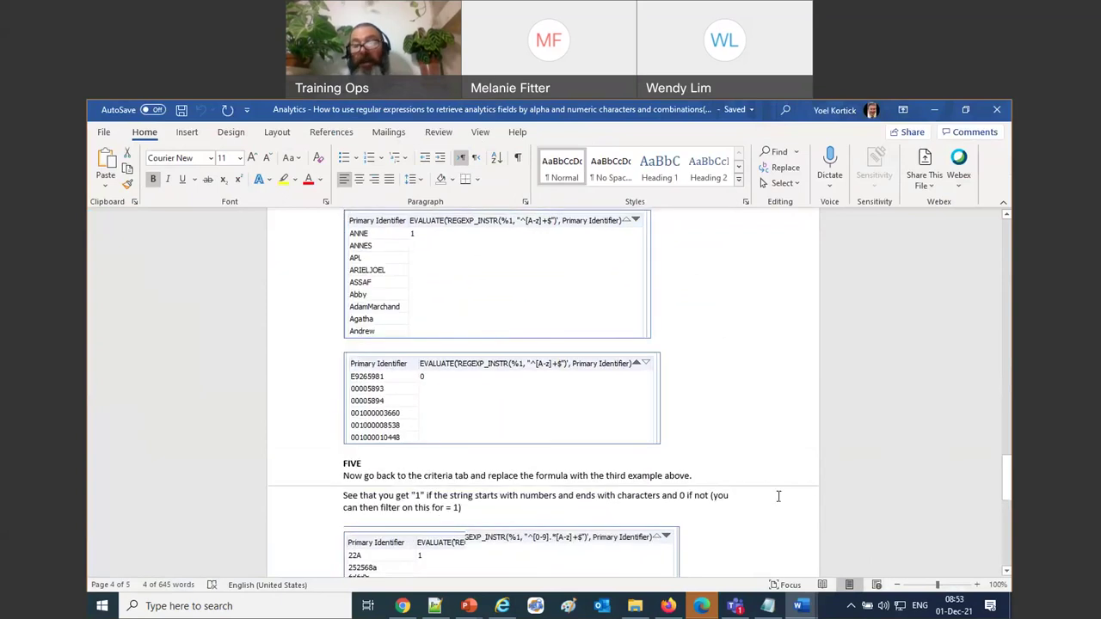
pyautogui.click(997, 109)
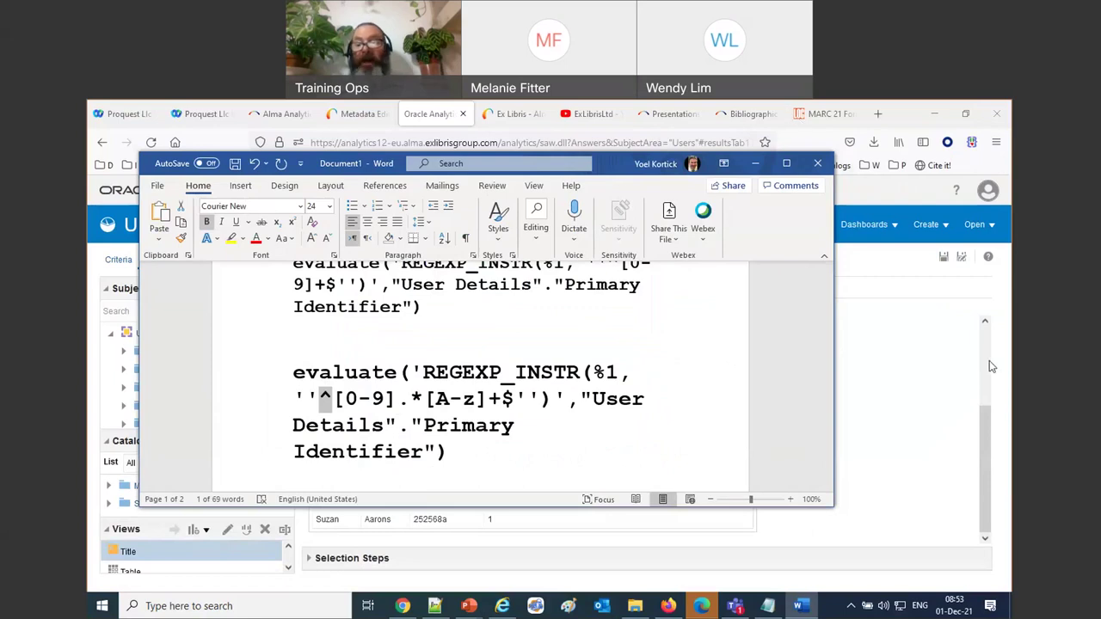
pyautogui.click(989, 439)
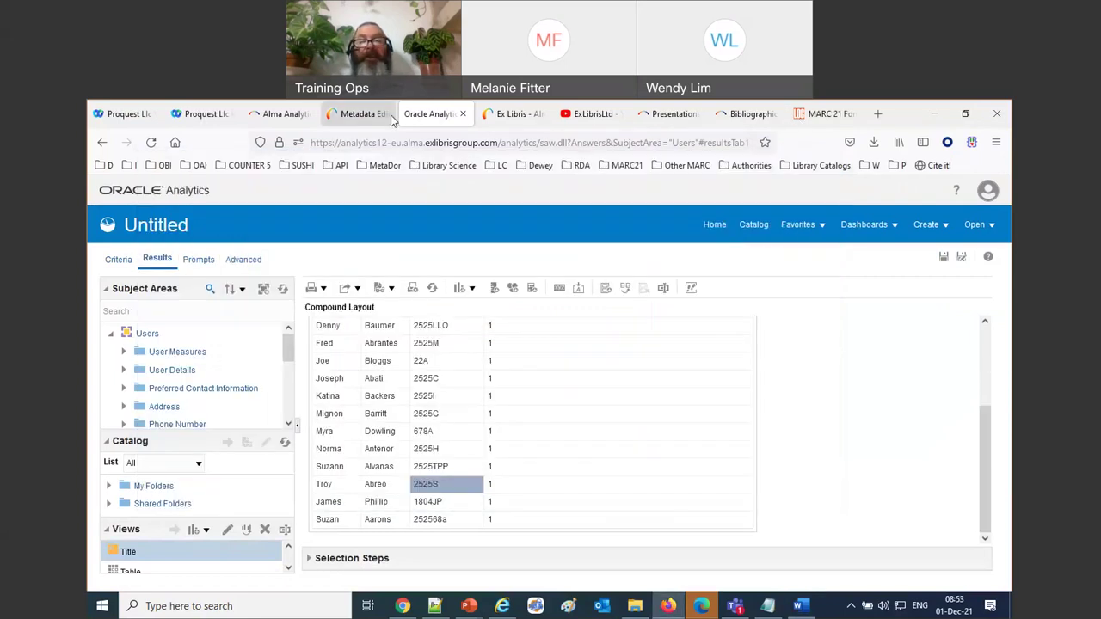
# Step: Open the "Alma Analytics Regular Expression Examples" article from the Presentations and Documents - Analytics page
pyautogui.click(747, 113)
pyautogui.click(672, 114)
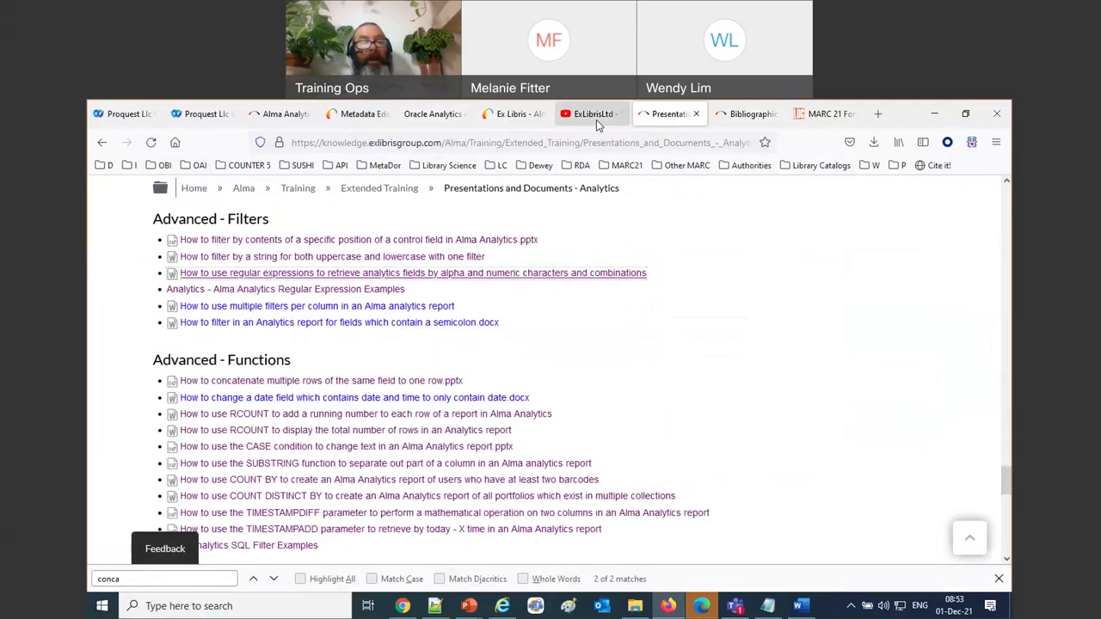
pyautogui.click(317, 293)
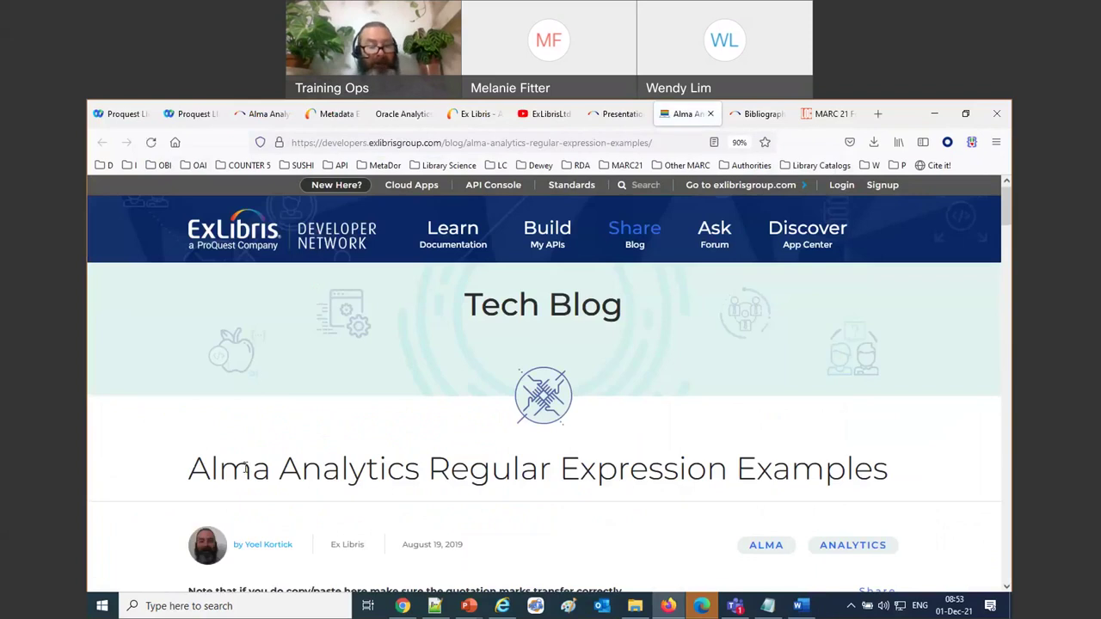
# Step: Read the article's introduction and highlight the note about making sure quotation marks transfer correctly when copying and pasting
pyautogui.scroll(-3, 245, 469)
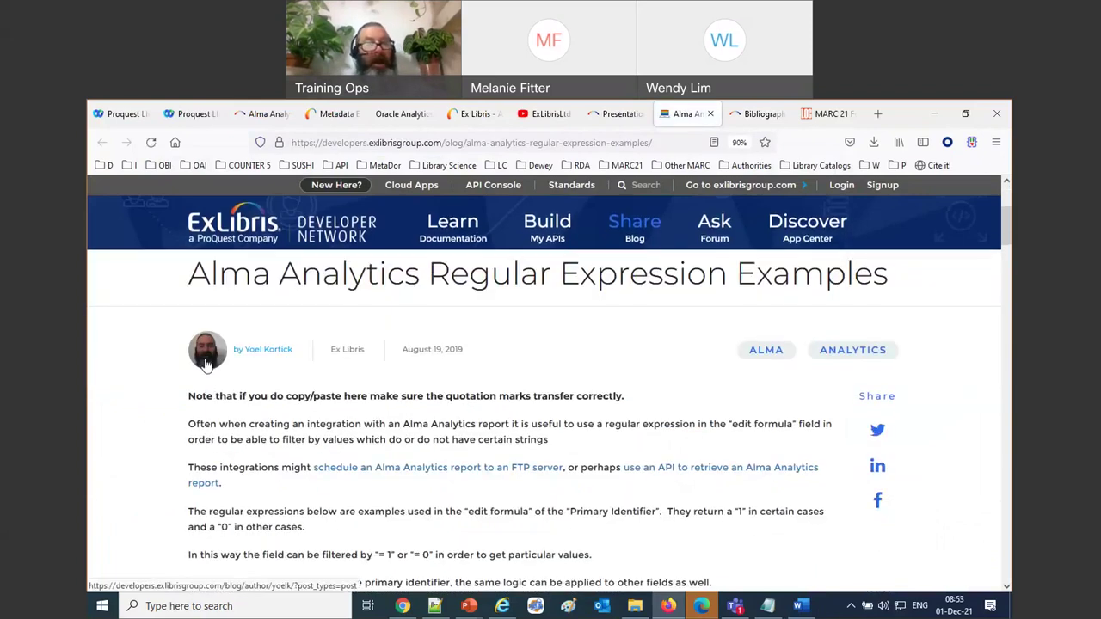
pyautogui.scroll(-3, 205, 364)
pyautogui.scroll(3, 205, 365)
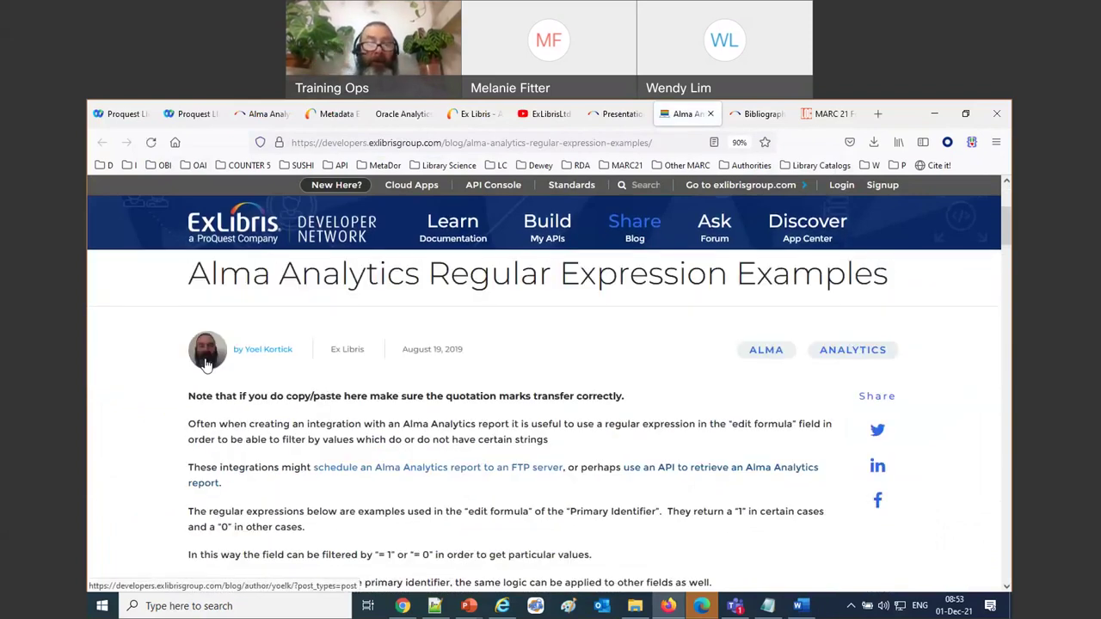
pyautogui.moveTo(187, 396); pyautogui.dragTo(686, 395)
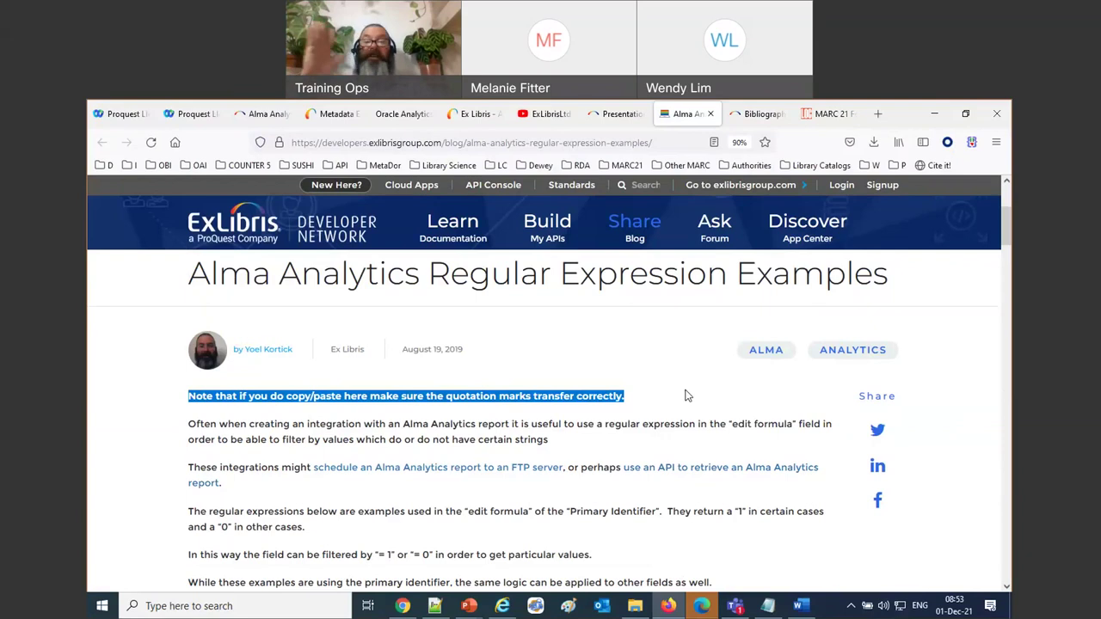
# Step: Look through the article's numbered examples and highlight the description of Example 2 on all alphabetic characters
pyautogui.scroll(-5, 693, 431)
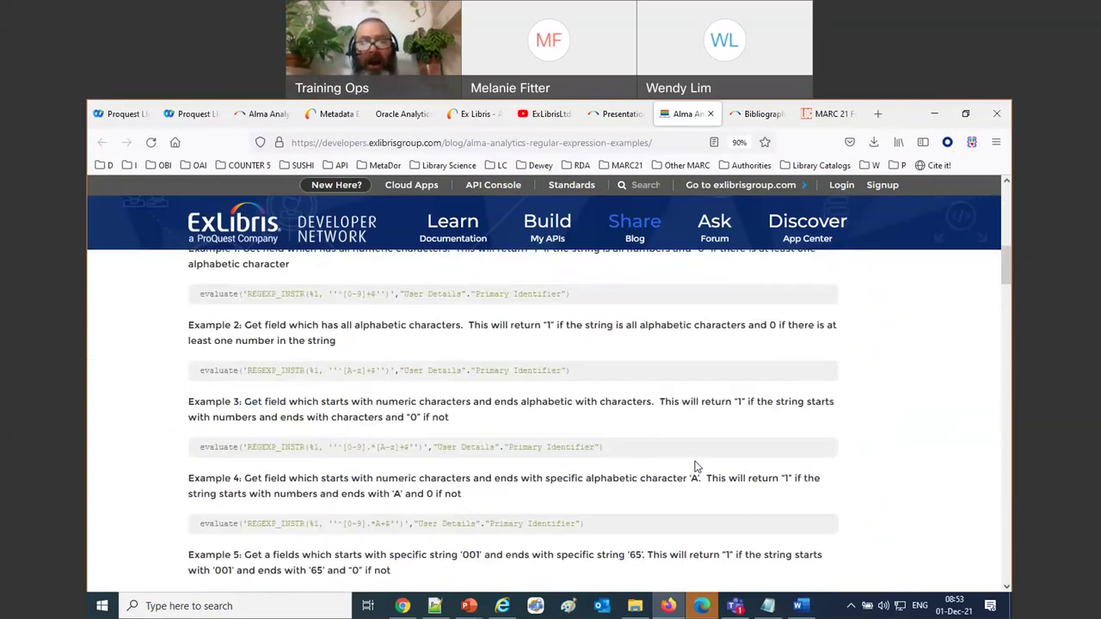
pyautogui.scroll(-5, 697, 467)
pyautogui.scroll(4, 697, 467)
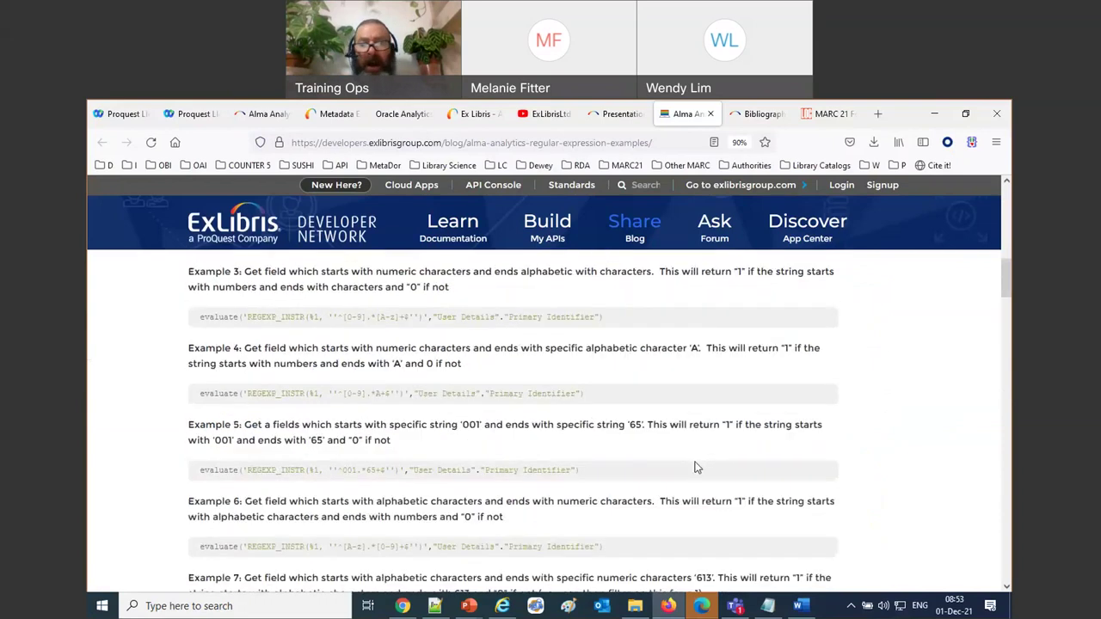
pyautogui.scroll(1, 697, 467)
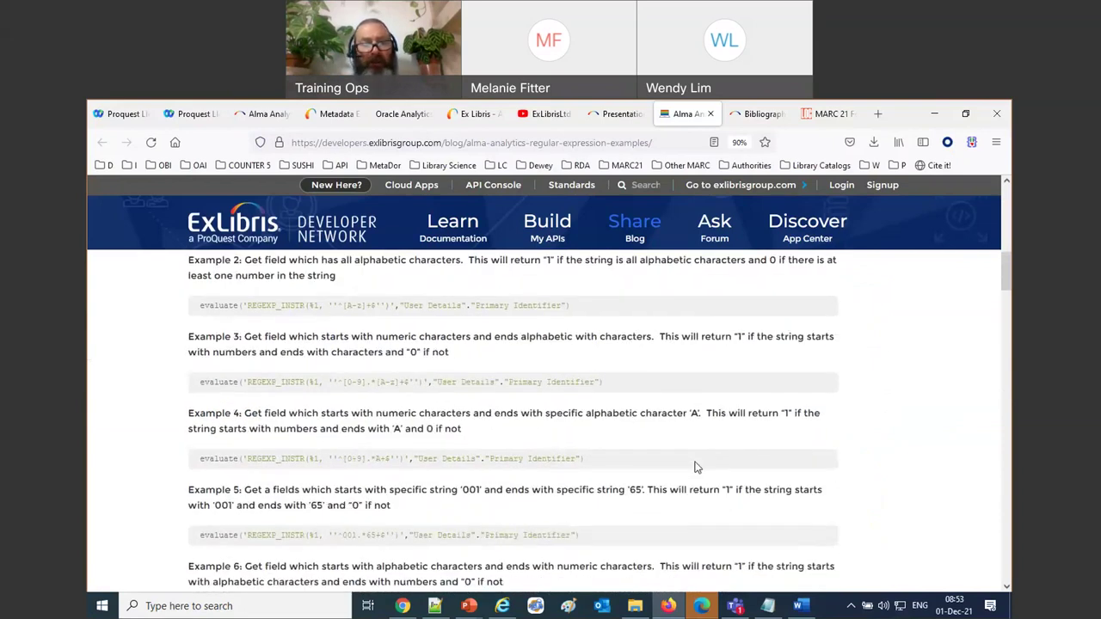
pyautogui.scroll(1, 697, 467)
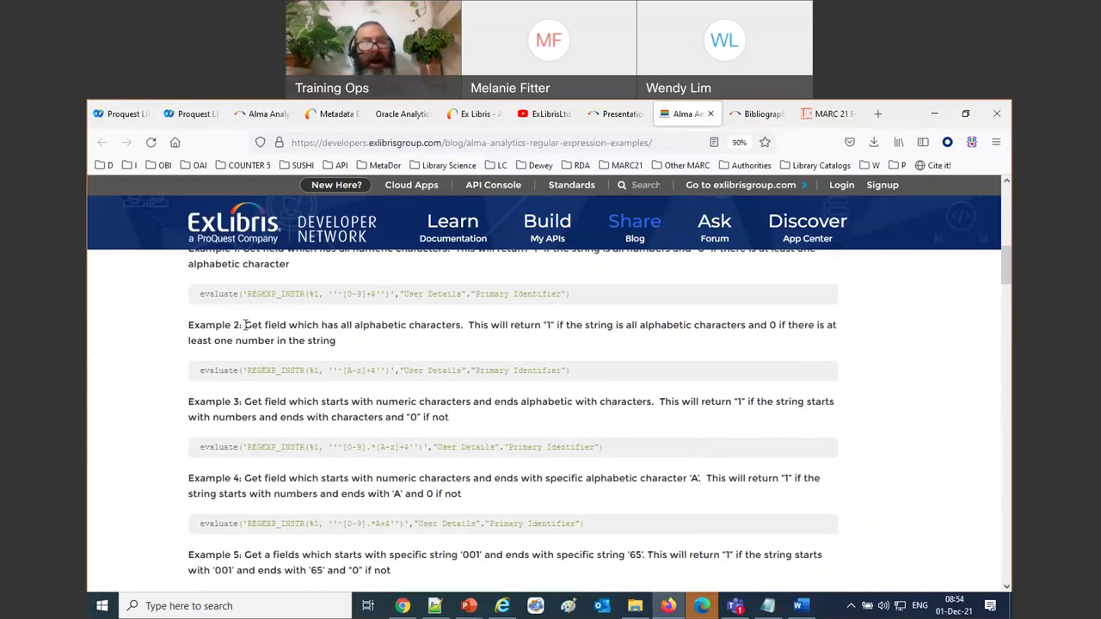
pyautogui.moveTo(245, 326); pyautogui.dragTo(692, 348)
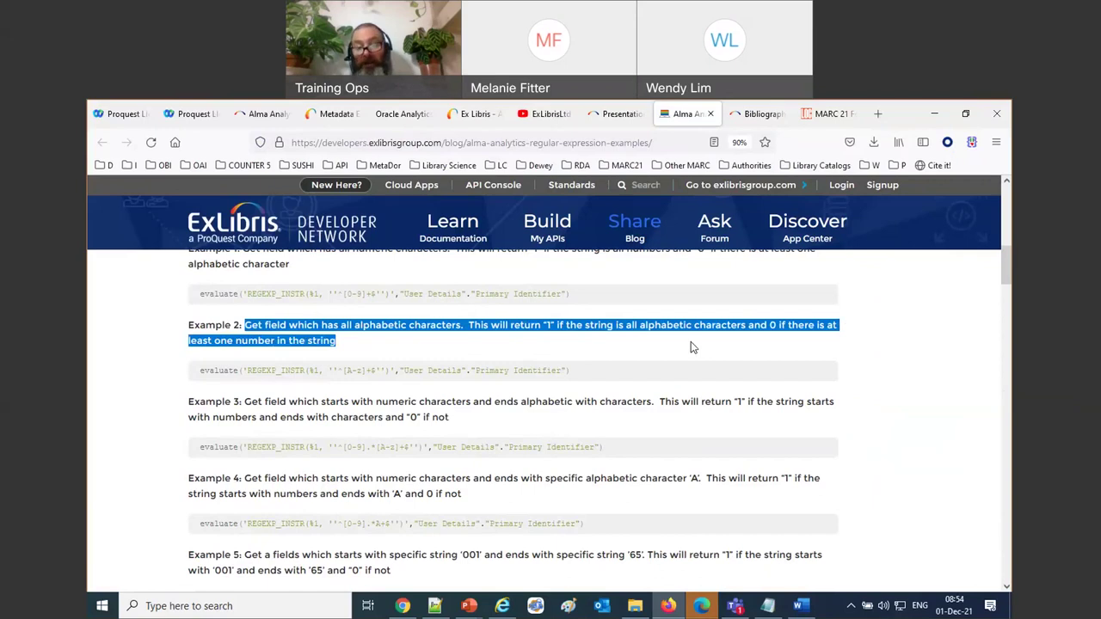
# Step: Find Example 10 on the case-sensitive string "DVD" in the Public Note and select its formula
pyautogui.scroll(-6, 691, 342)
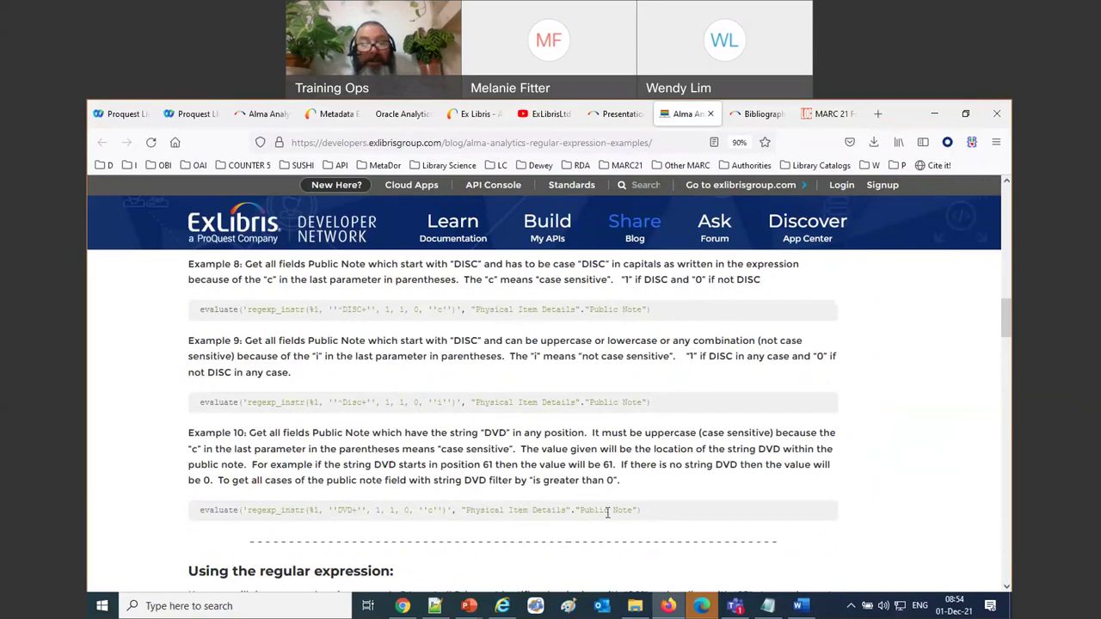
pyautogui.moveTo(654, 511); pyautogui.dragTo(381, 464)
pyautogui.scroll(-2, 628, 481)
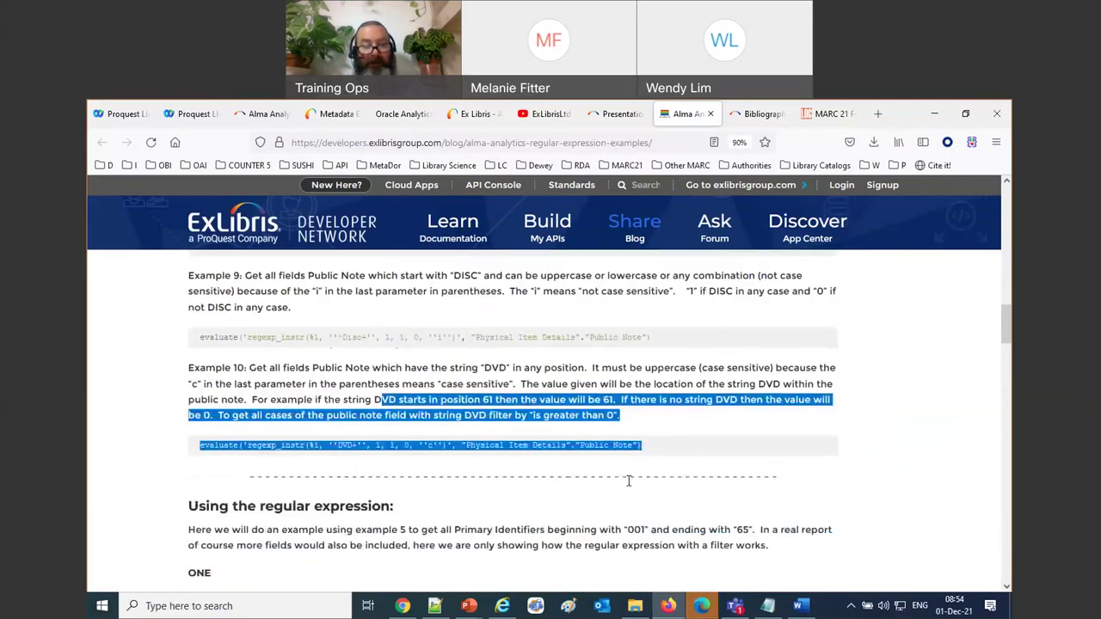
pyautogui.click(514, 445)
pyautogui.tripleClick(515, 446)
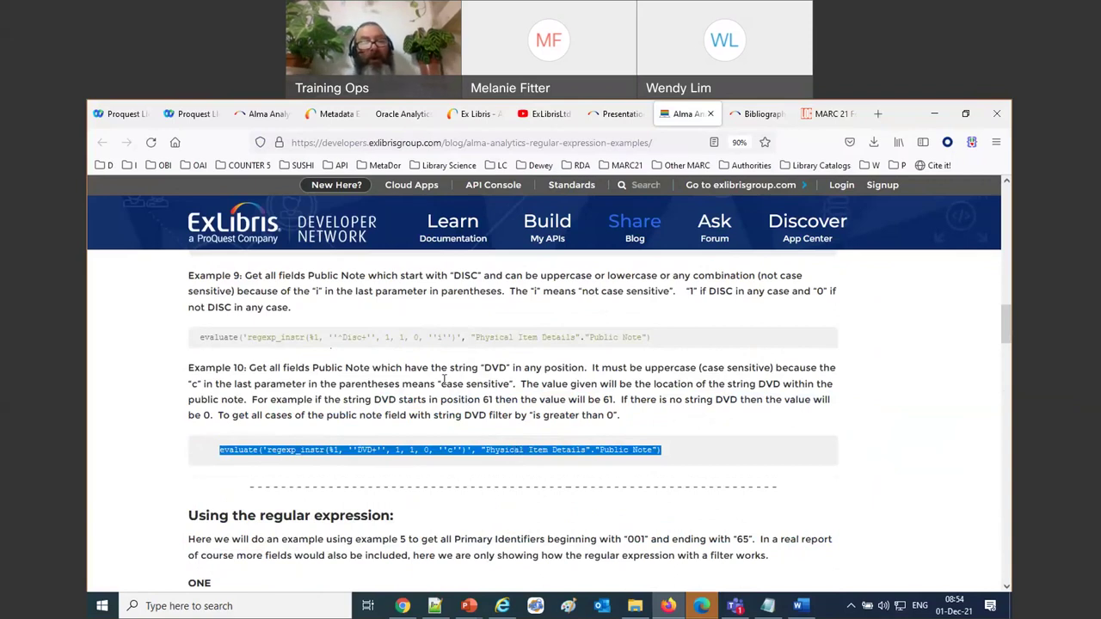
# Step: Enlarge the article to 110% and reselect the complete Example 10 regexp_instr formula for the Public Note
pyautogui.click(444, 379)
pyautogui.hotkey('ctrl', '+')
pyautogui.hotkey('ctrl', '+')
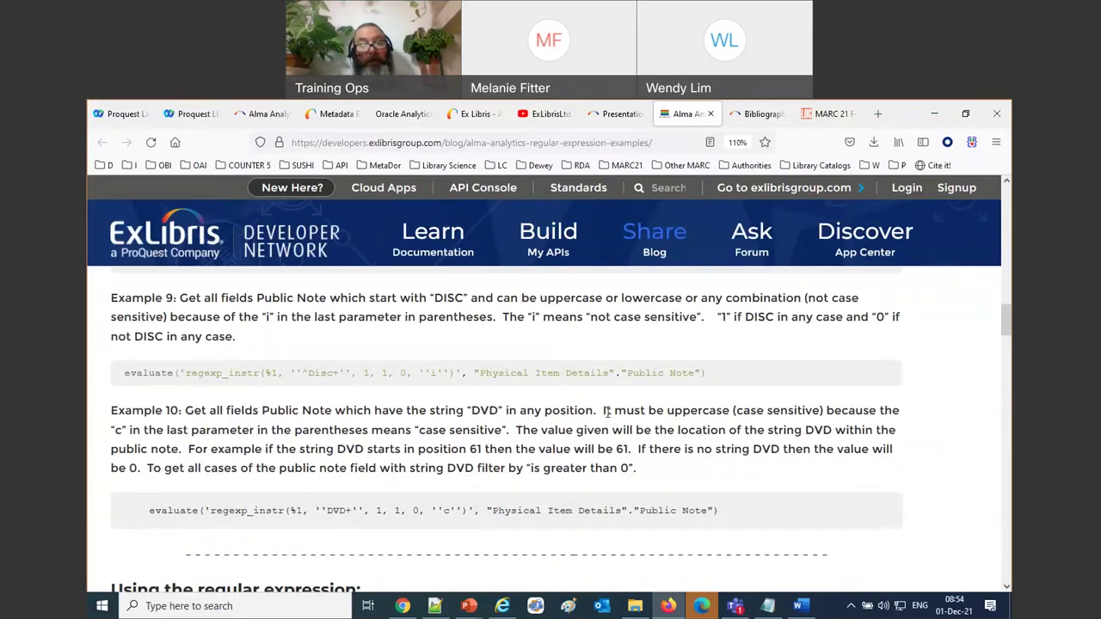
pyautogui.moveTo(151, 511); pyautogui.dragTo(736, 502)
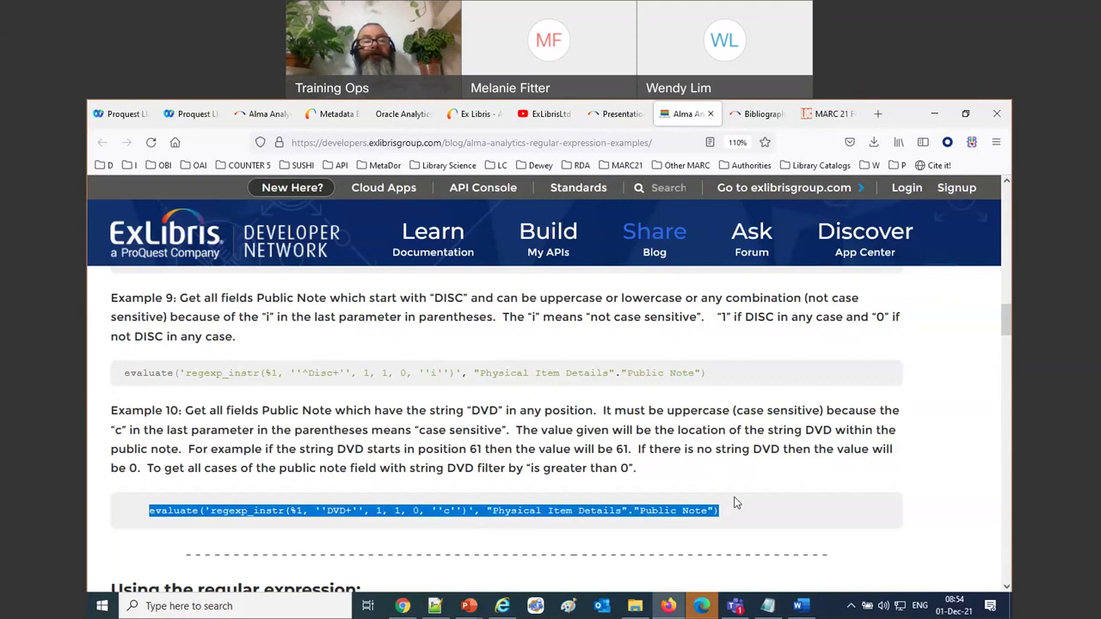
# Step: Return to Oracle Analytics and create a new analysis on the Physical Items subject area
pyautogui.click(375, 115)
pyautogui.click(927, 224)
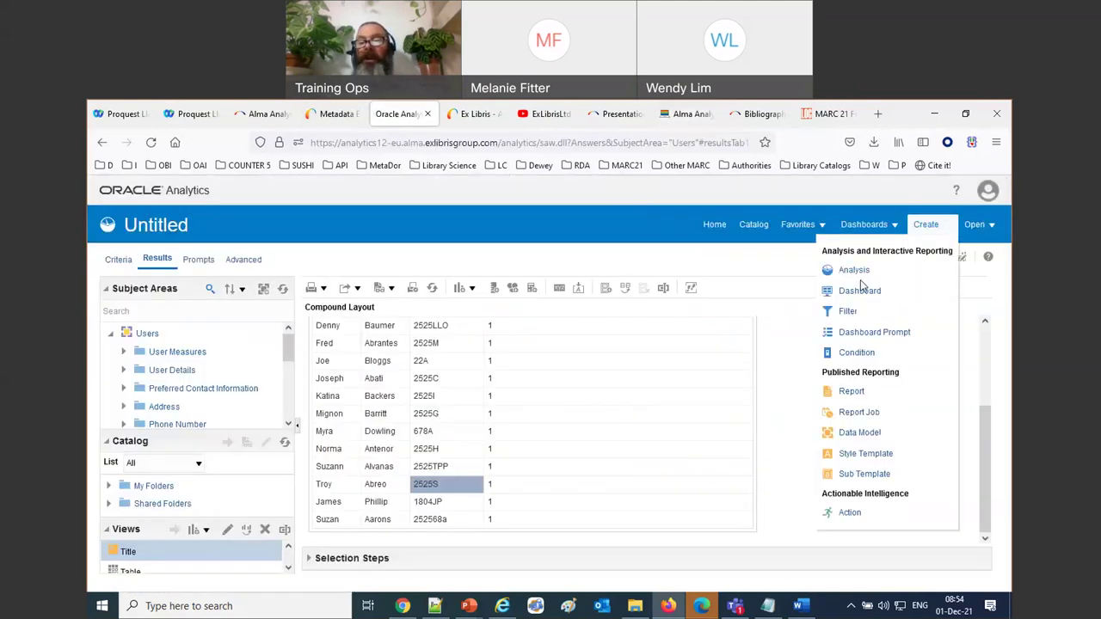
pyautogui.click(854, 270)
pyautogui.scroll(-2, 888, 332)
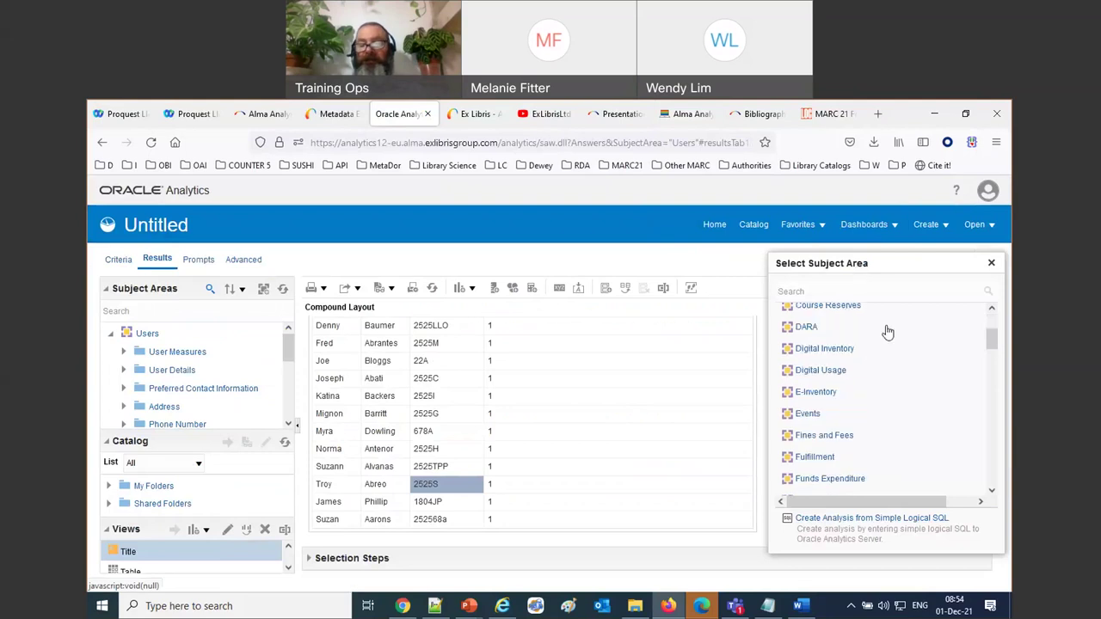
pyautogui.scroll(-5, 888, 332)
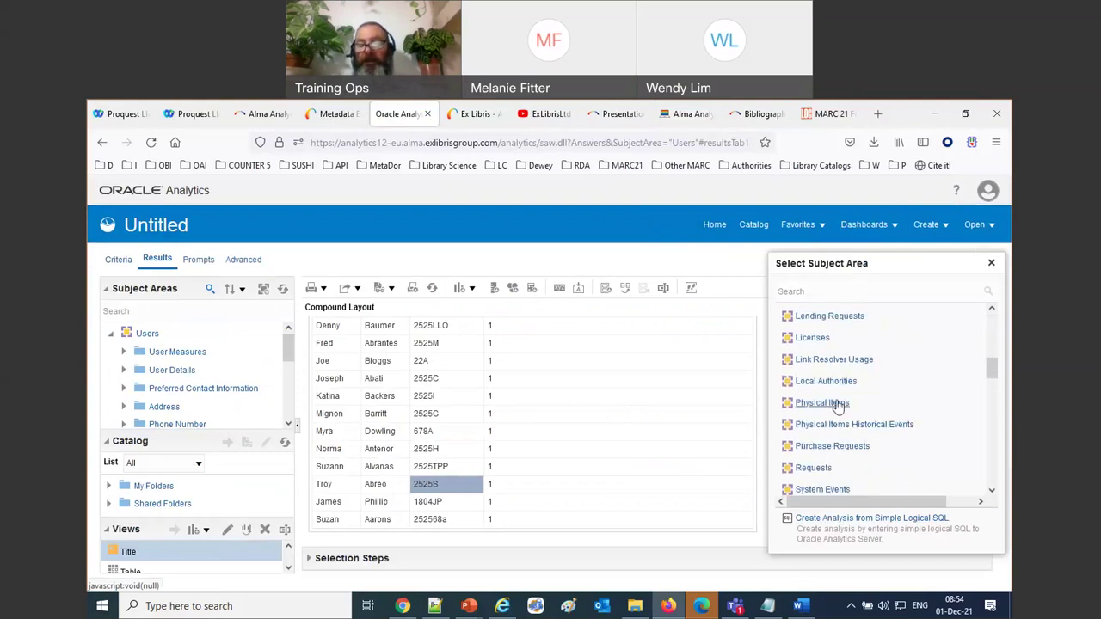
pyautogui.click(821, 402)
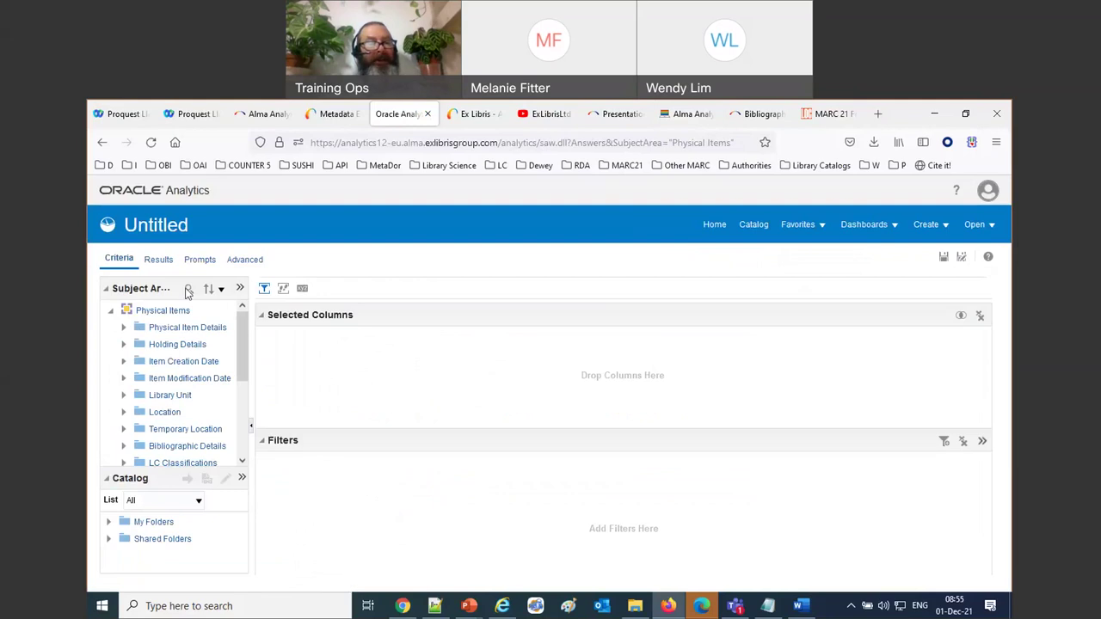
# Step: Search the subject area for "barc" and add the Barcode column to the analysis
pyautogui.click(187, 290)
pyautogui.write('barc')
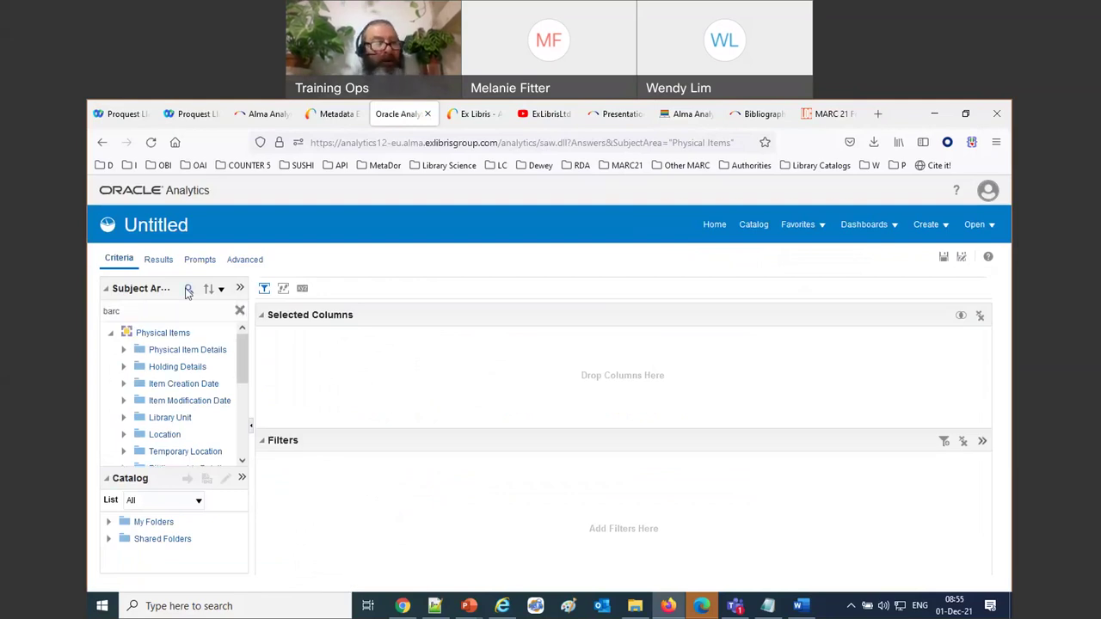
pyautogui.press('Return')
pyautogui.doubleClick(138, 337)
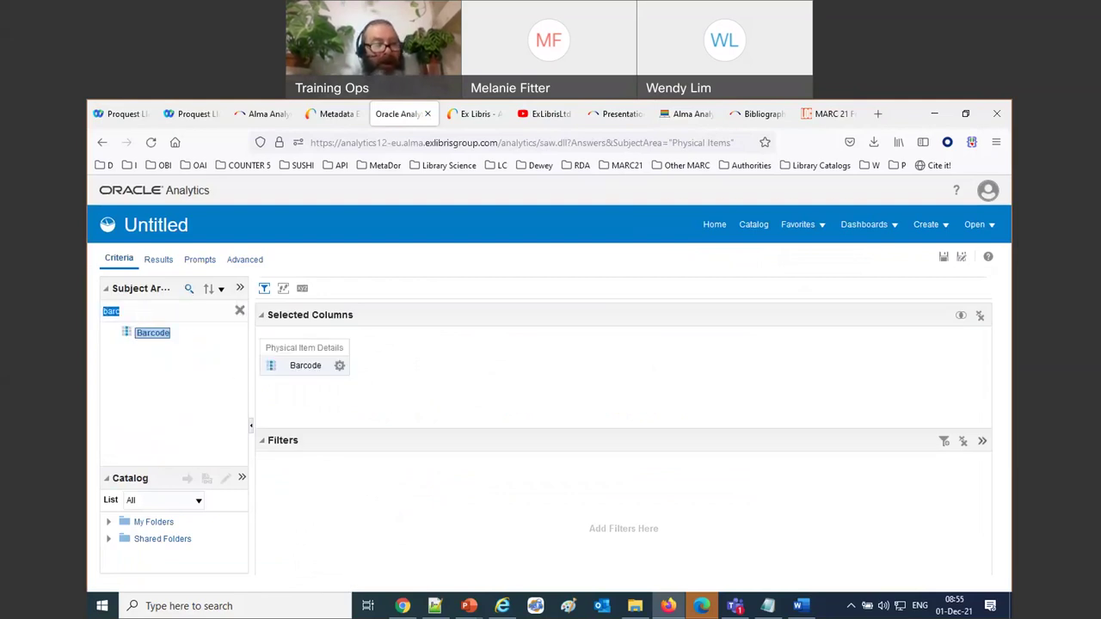
# Step: Search the subject area for "title" and add the bibliographic Title column to the analysis
pyautogui.write('tiytle')
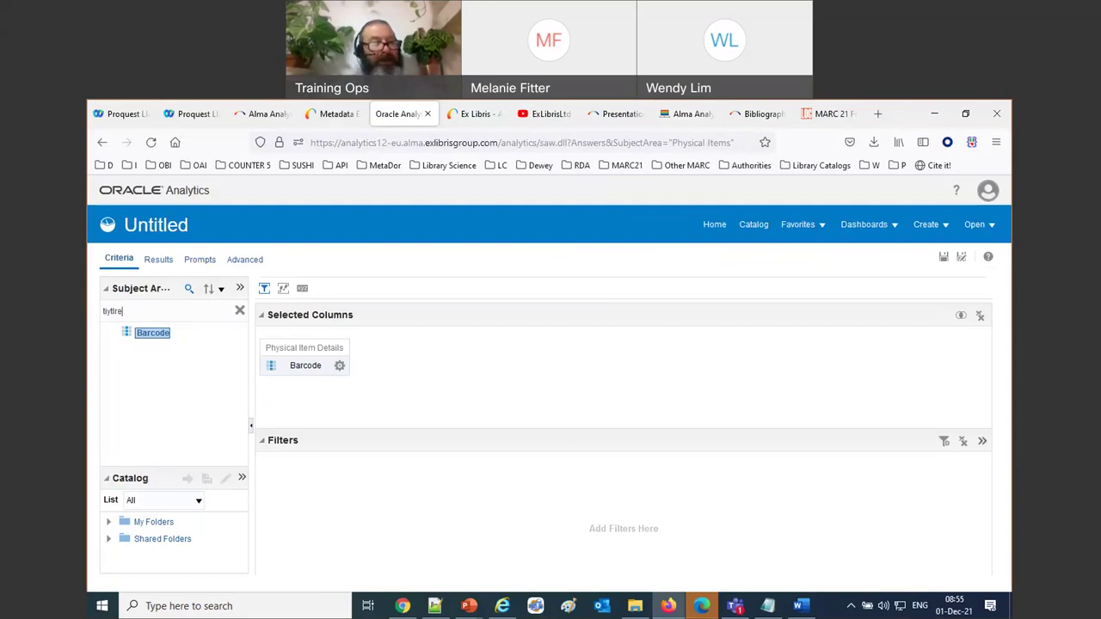
pyautogui.press('Return')
pyautogui.doubleClick(109, 311)
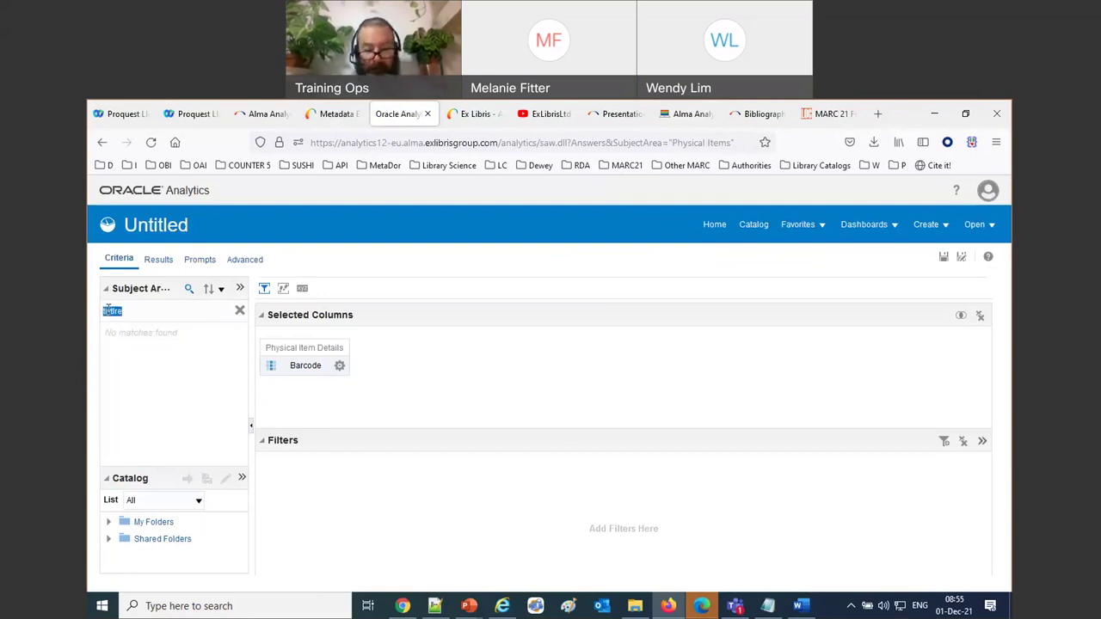
pyautogui.write('title')
pyautogui.press('Return')
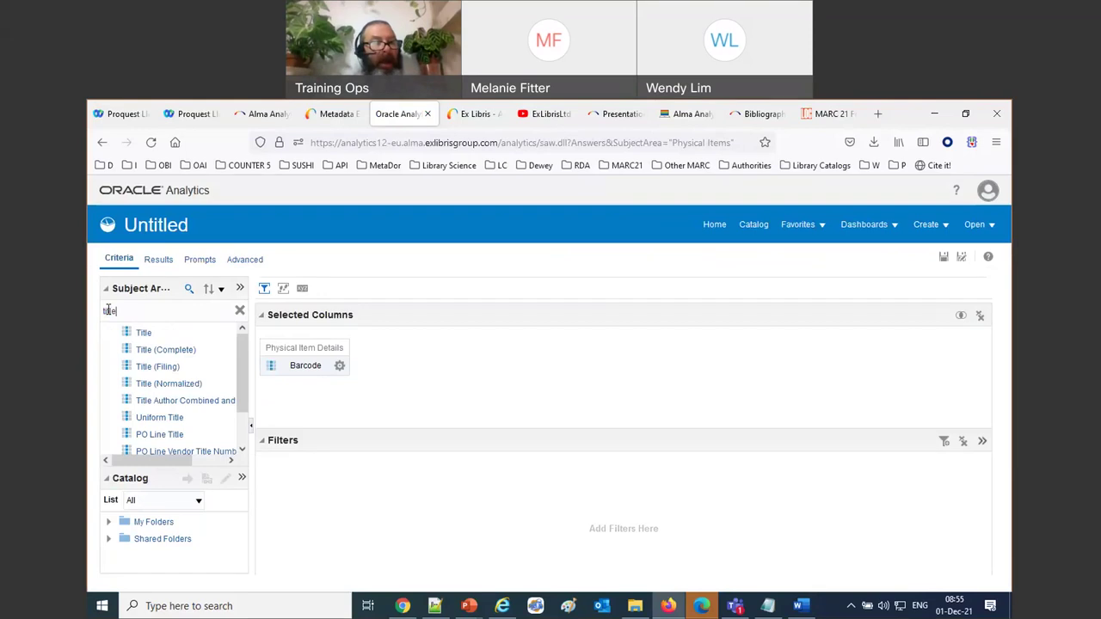
pyautogui.doubleClick(140, 335)
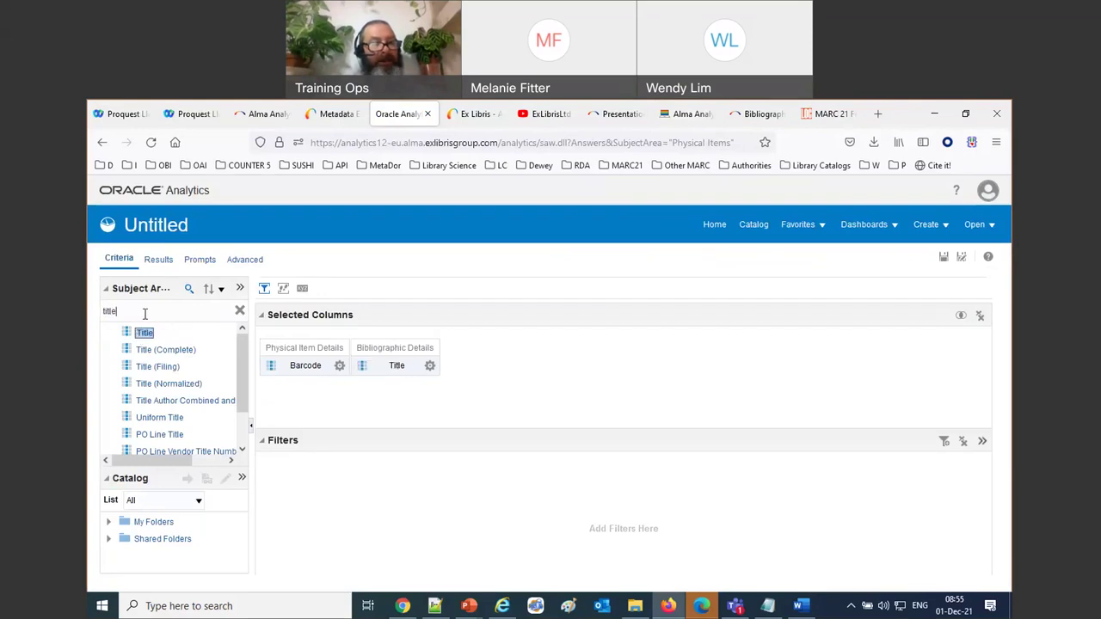
# Step: Add a second Title column and replace its formula with evaluate('regexp_instr(%1, ''DVD+'', 1, 1, 0, ''c'')', "Physical Item Details"."Public Note")
pyautogui.doubleClick(143, 337)
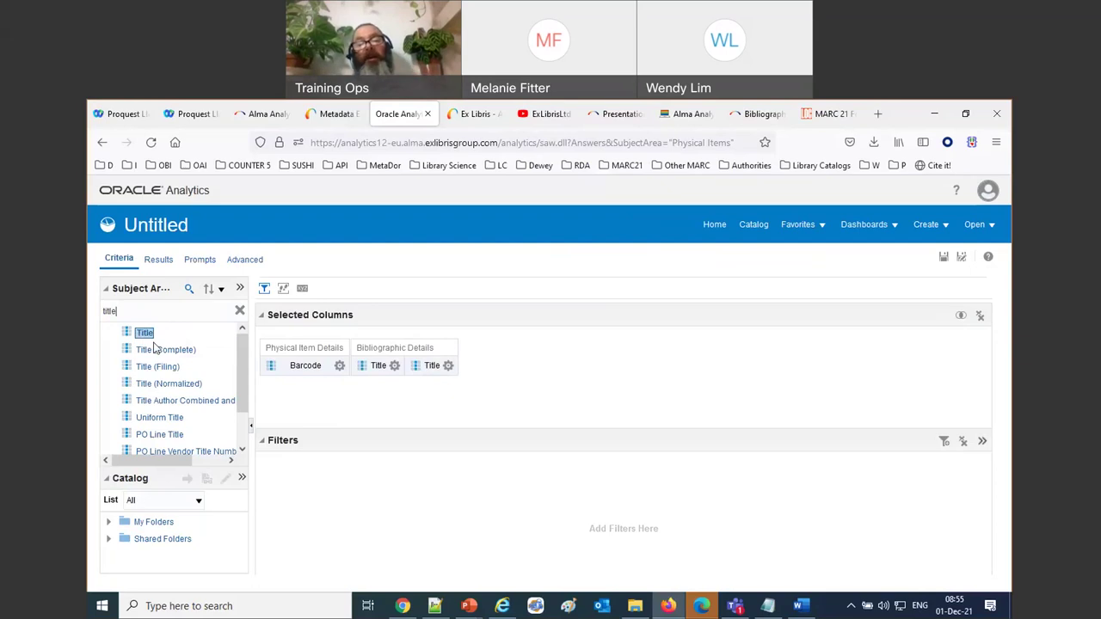
pyautogui.click(448, 367)
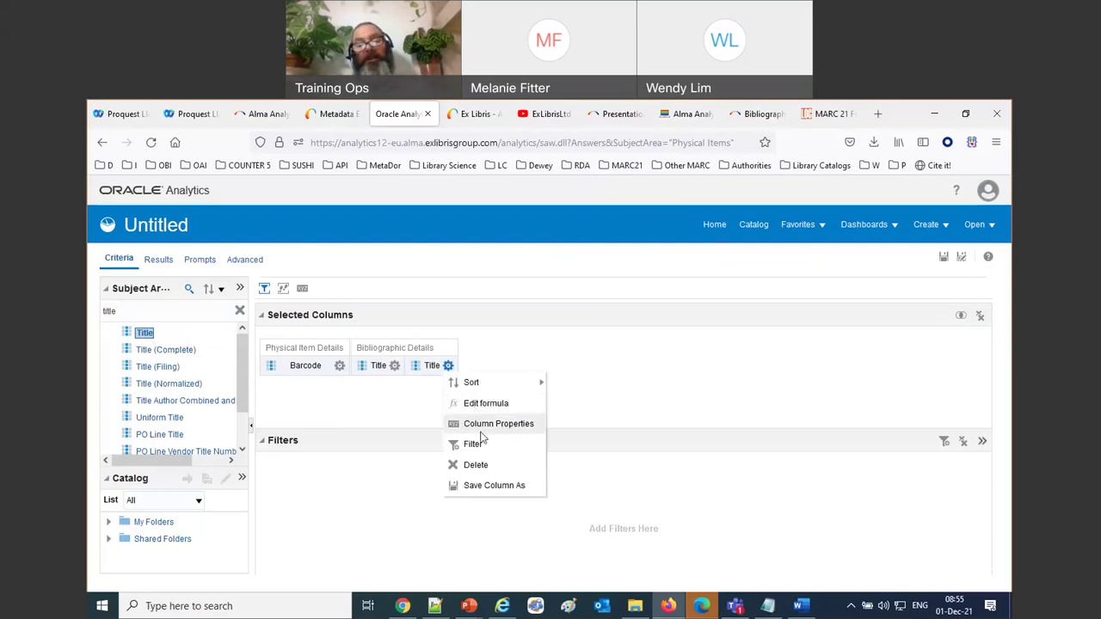
pyautogui.click(483, 402)
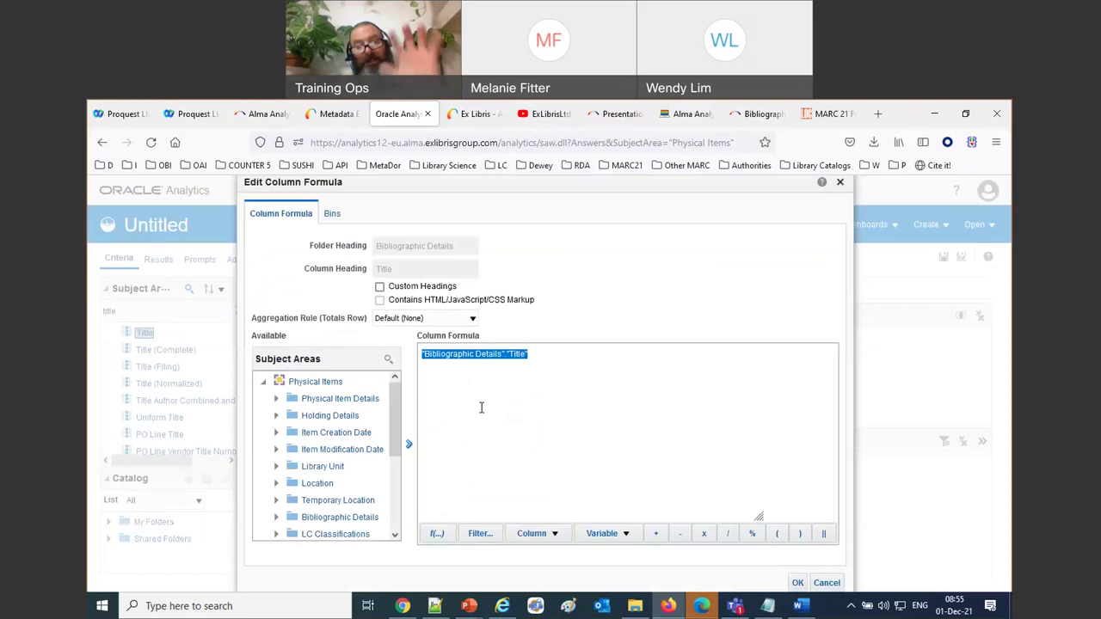
pyautogui.write('evaluate(\'regexp_instr(%1, "DVD+", 1, 1, 0, "c")\', "Physical Item Details"."Public Note")')
# Step: Highlight the Public Note reference and the DVD+ pattern in the column formula for review, and apply the formula
pyautogui.moveTo(600, 354); pyautogui.dragTo(736, 354)
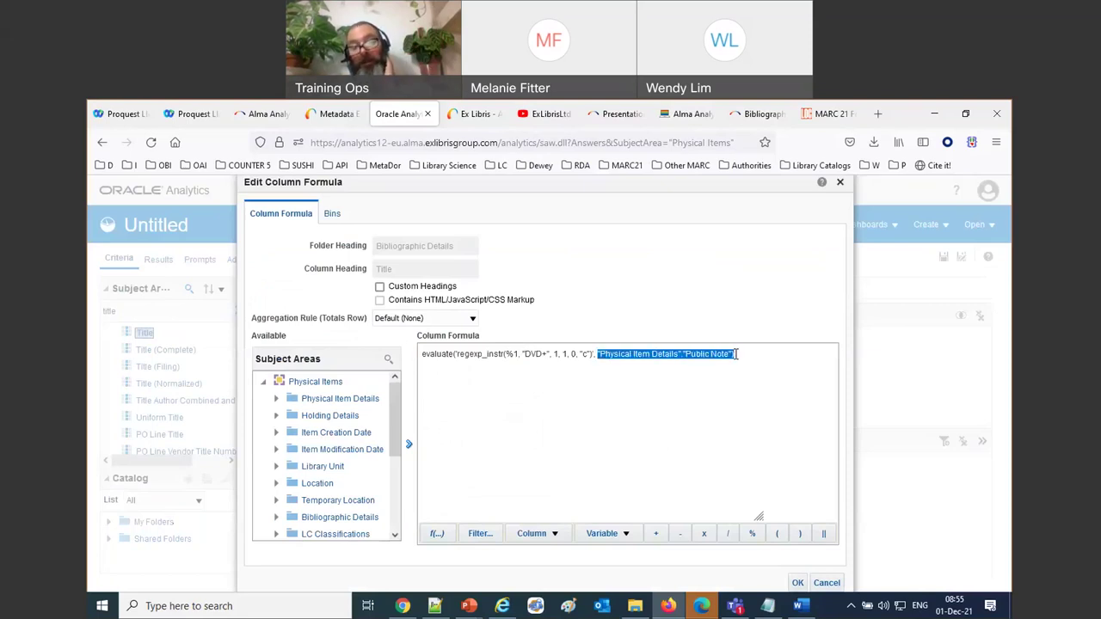
pyautogui.hotkey('ctrl', '+')
pyautogui.hotkey('ctrl', '+')
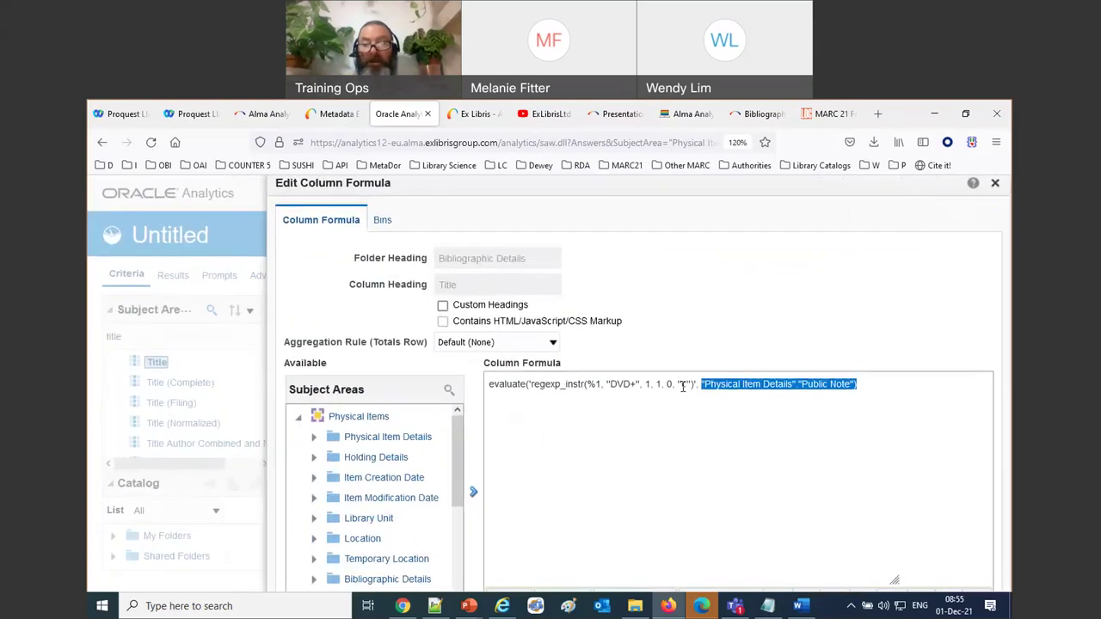
pyautogui.click(683, 387)
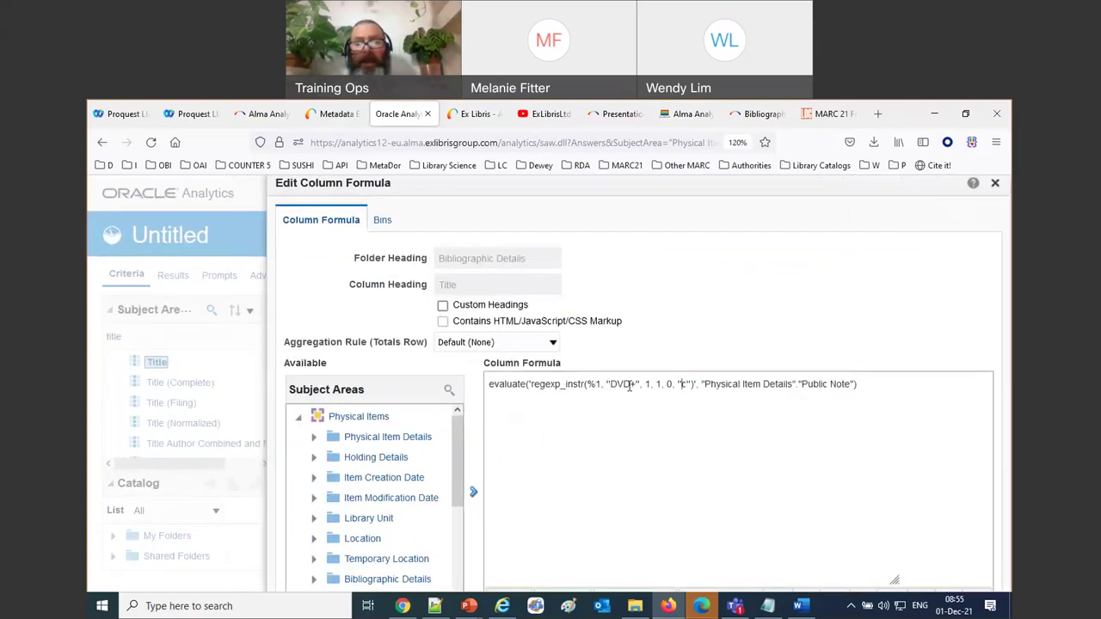
pyautogui.moveTo(612, 384); pyautogui.dragTo(636, 387)
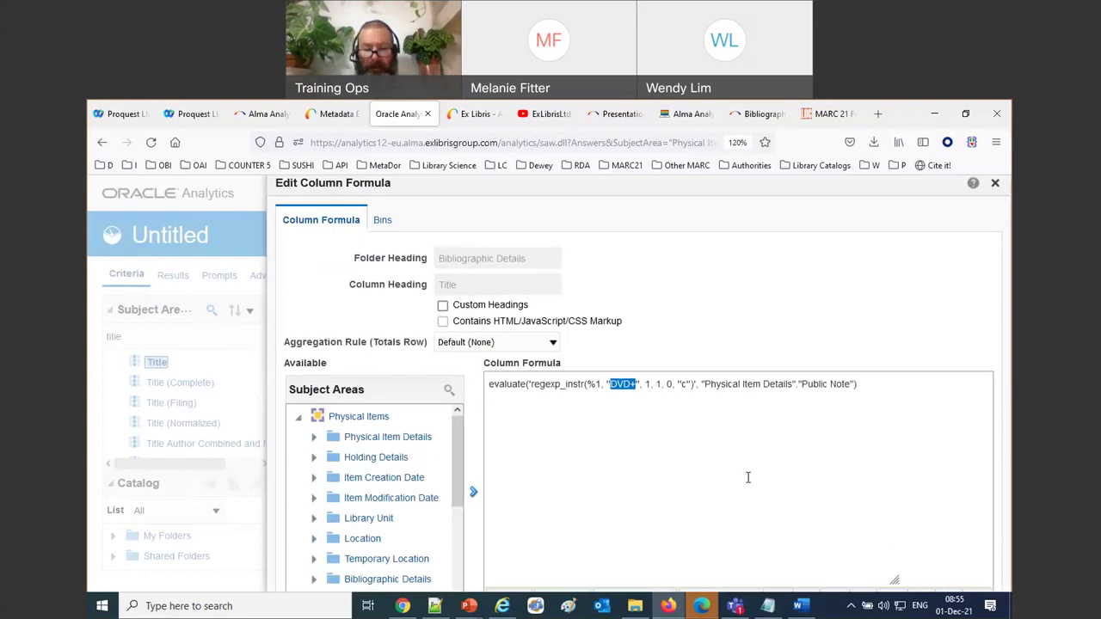
pyautogui.hotkey('ctrl', '-')
pyautogui.hotkey('ctrl', '-')
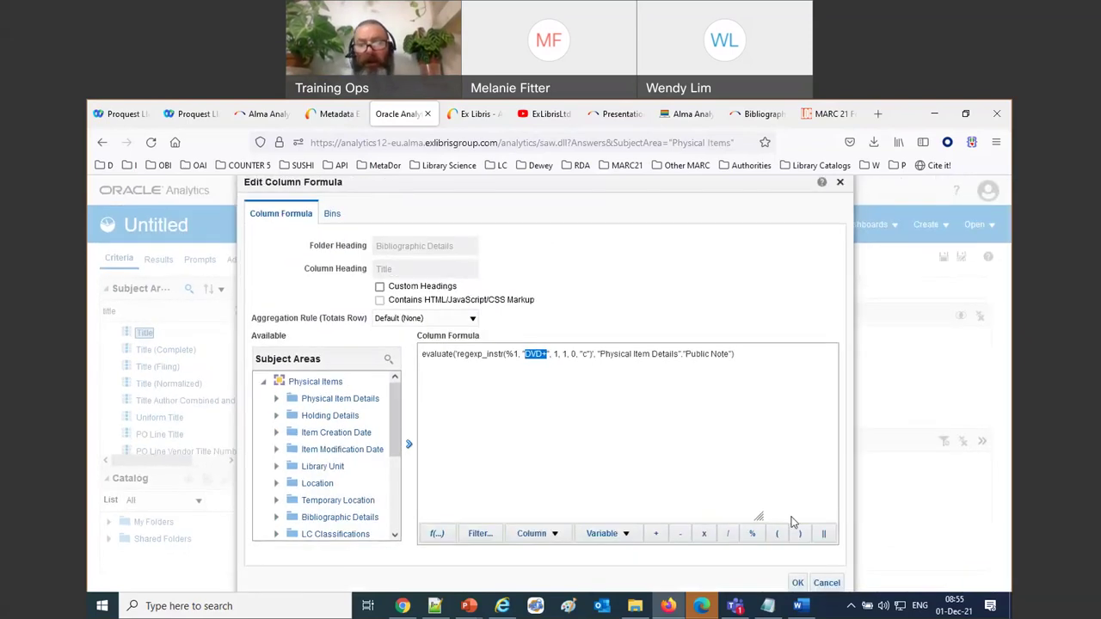
pyautogui.click(798, 583)
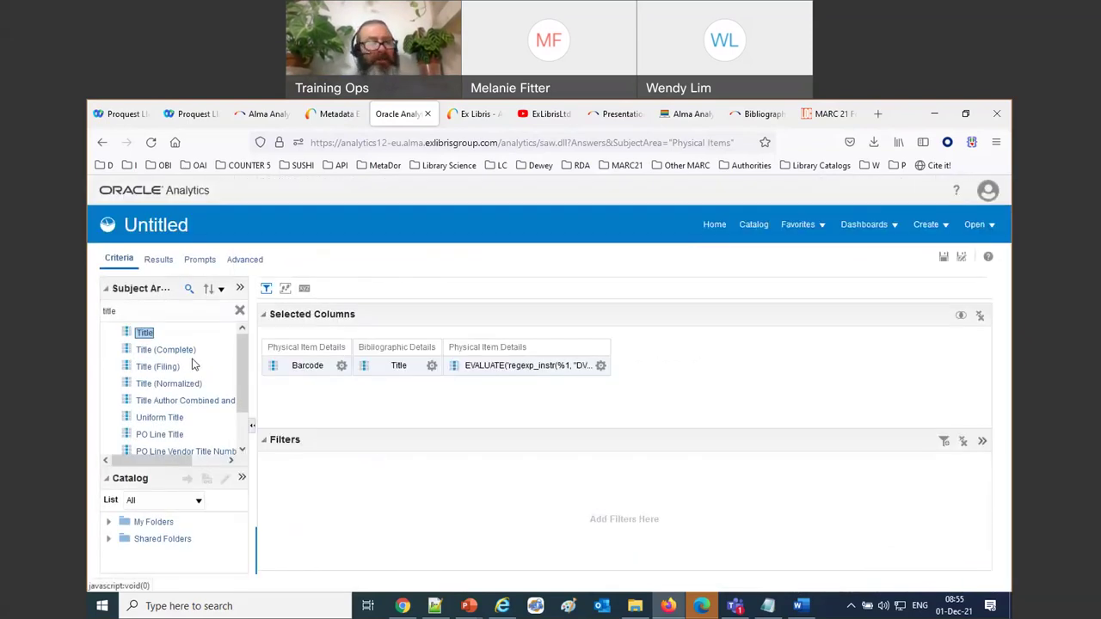
# Step: Search the subject area for "publ", add the Public Note column, and filter it with the operator "is not null"
pyautogui.doubleClick(110, 310)
pyautogui.write('publ')
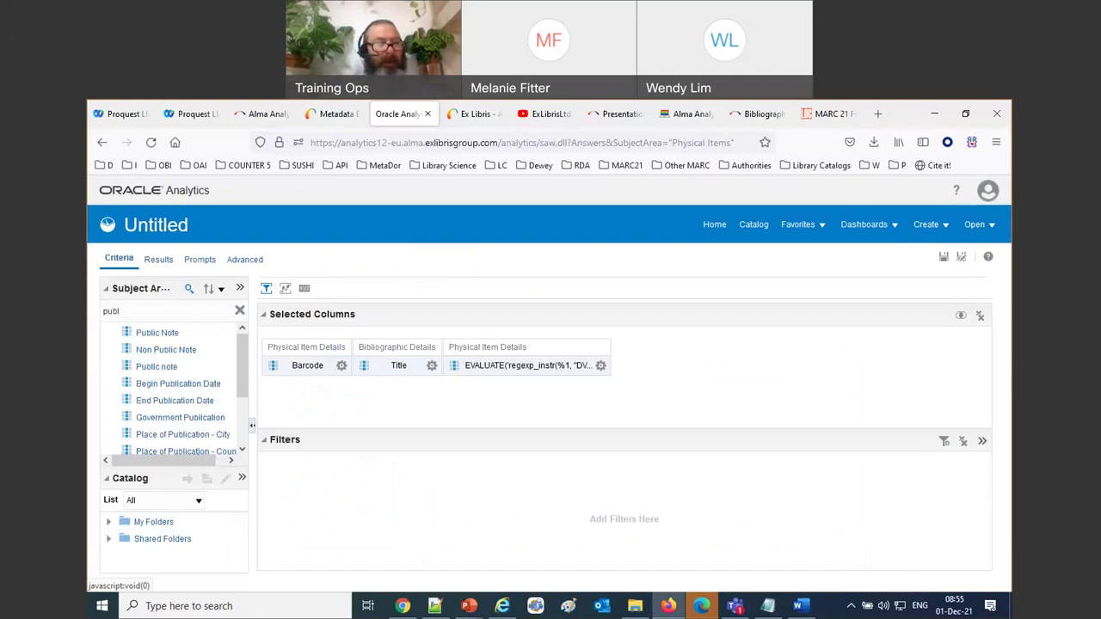
pyautogui.doubleClick(155, 338)
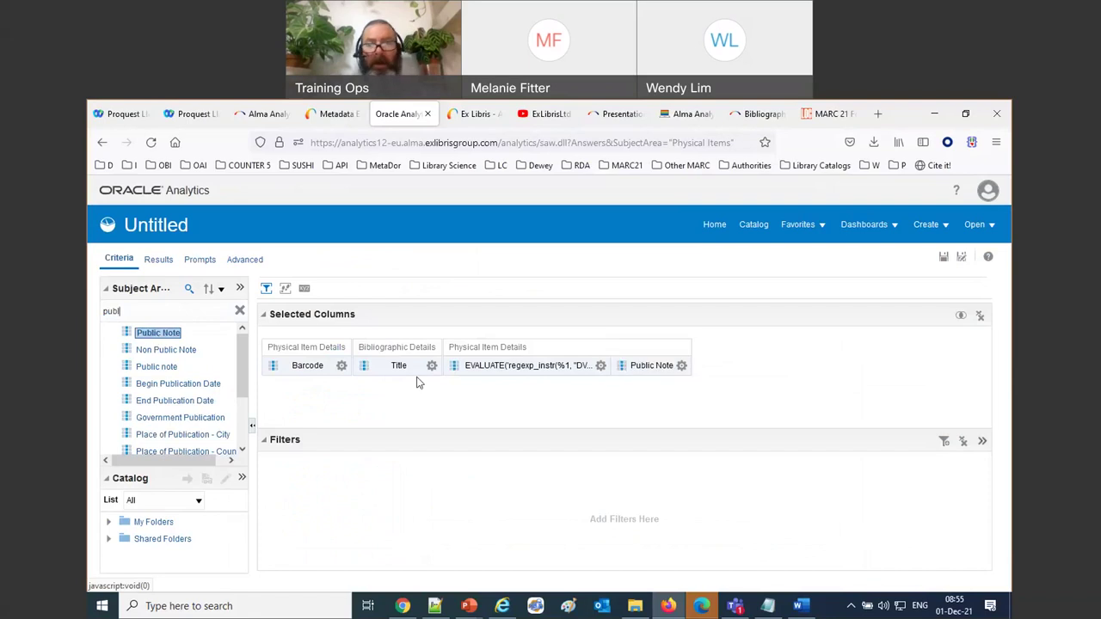
pyautogui.click(681, 366)
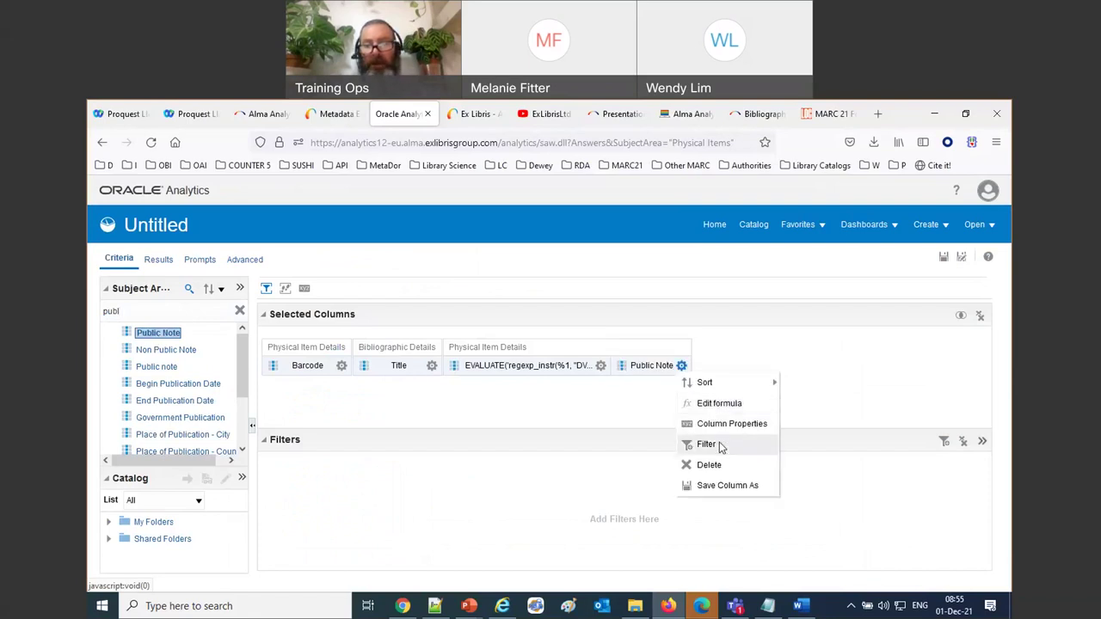
pyautogui.click(718, 446)
pyautogui.click(568, 329)
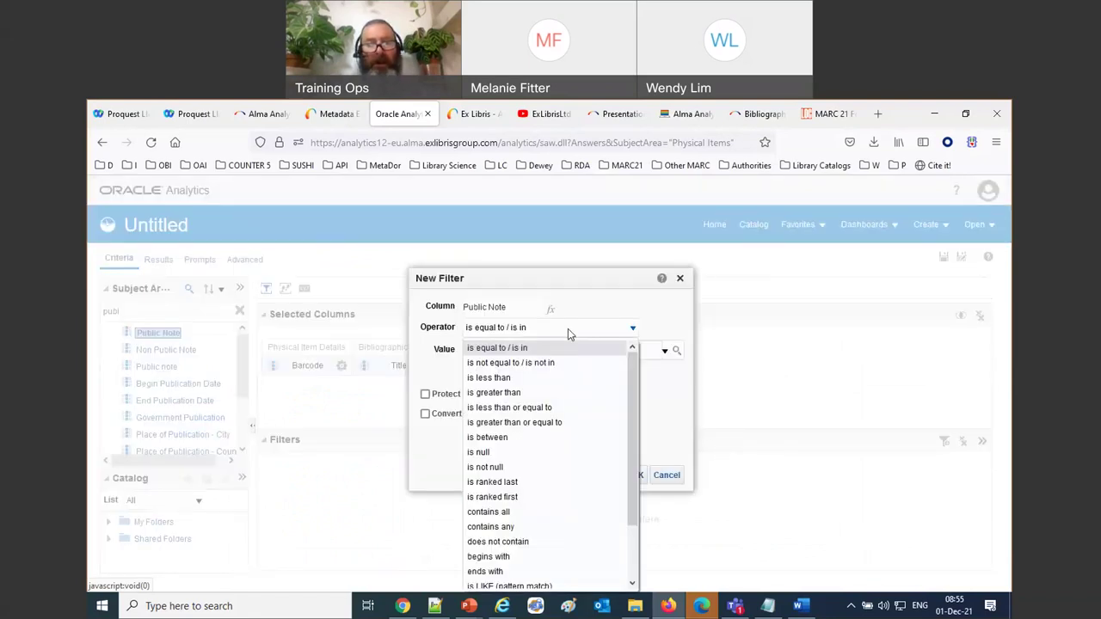
pyautogui.click(568, 469)
pyautogui.click(593, 477)
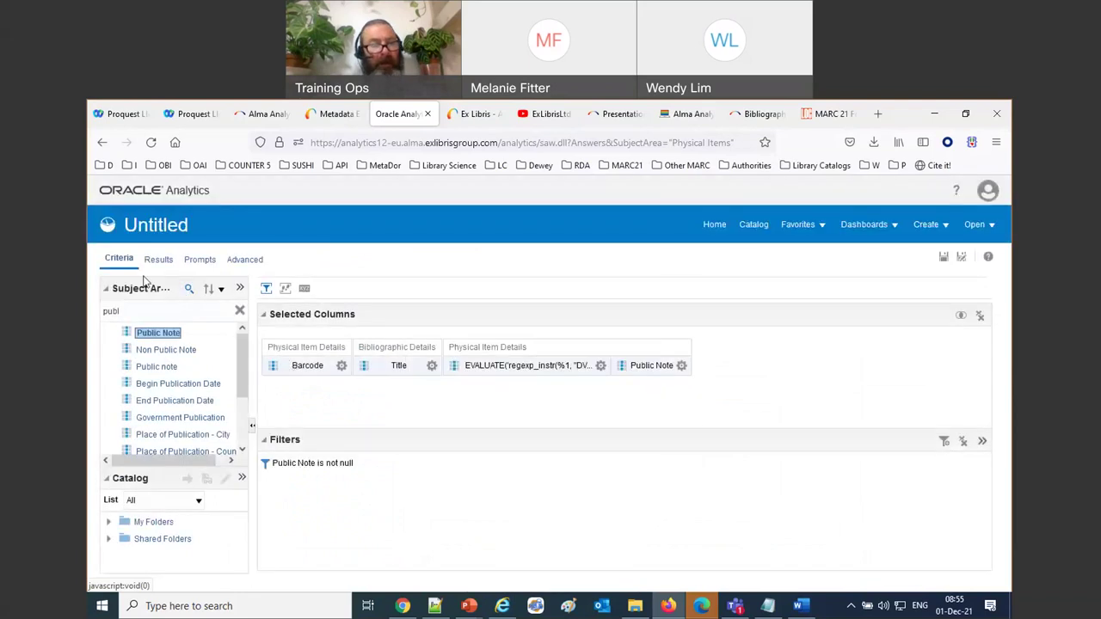
# Step: Display the analysis results and look through the regexp_instr values beside the public notes
pyautogui.click(155, 261)
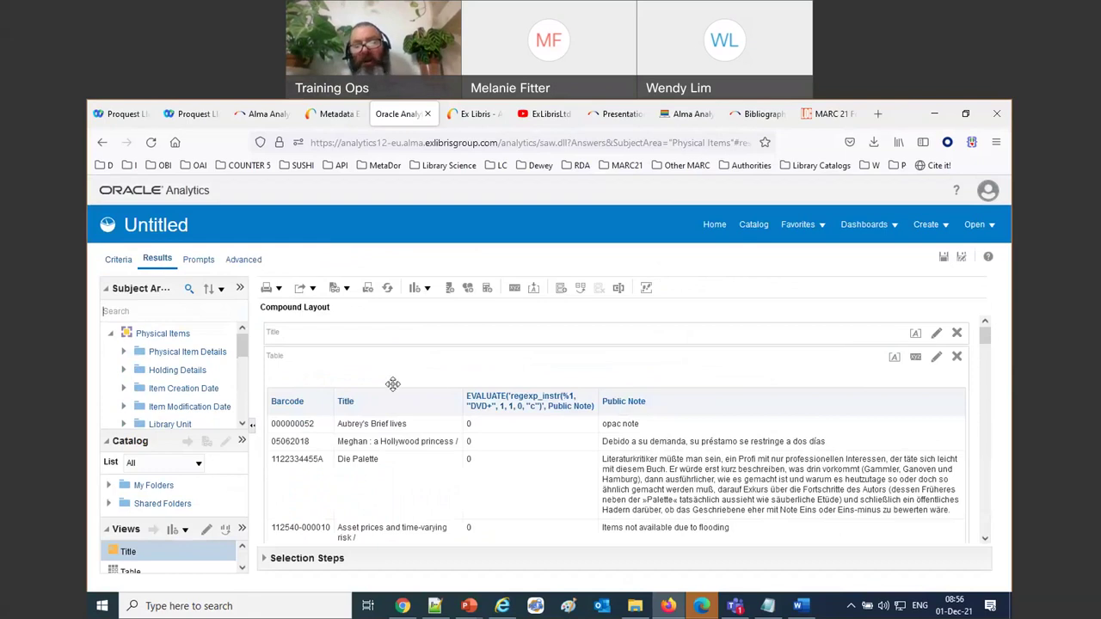
pyautogui.scroll(-5, 494, 513)
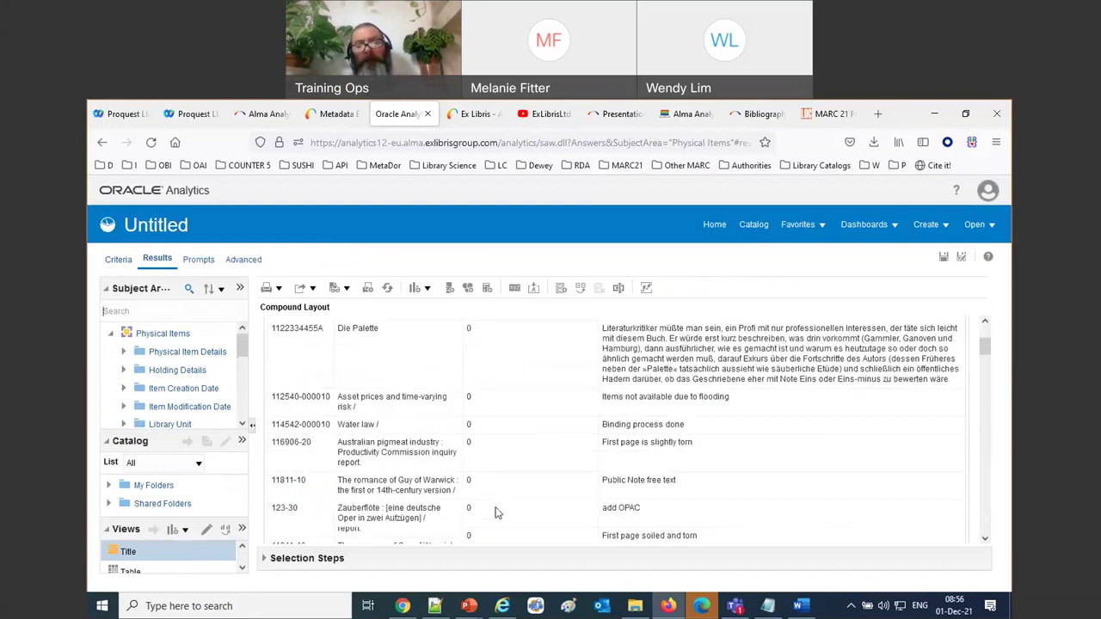
pyautogui.scroll(-5, 495, 513)
pyautogui.scroll(15, 491, 511)
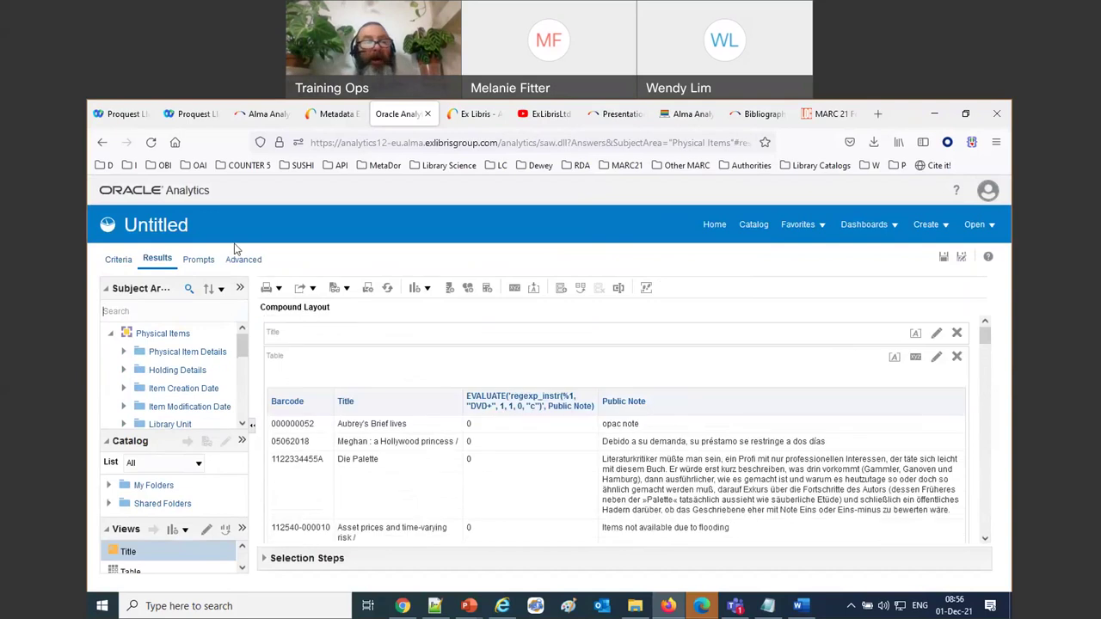
# Step: Add a filter on the regexp_instr column with "is equal to / is in" 1, run the results, and return to the criteria
pyautogui.click(119, 261)
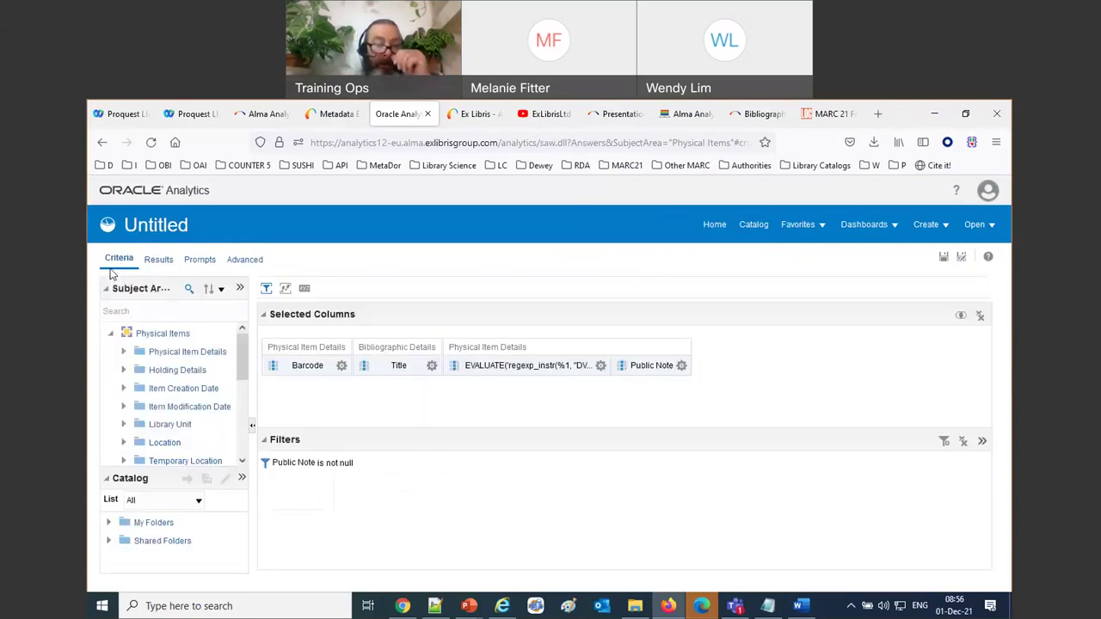
pyautogui.click(600, 366)
pyautogui.click(634, 444)
pyautogui.write('1')
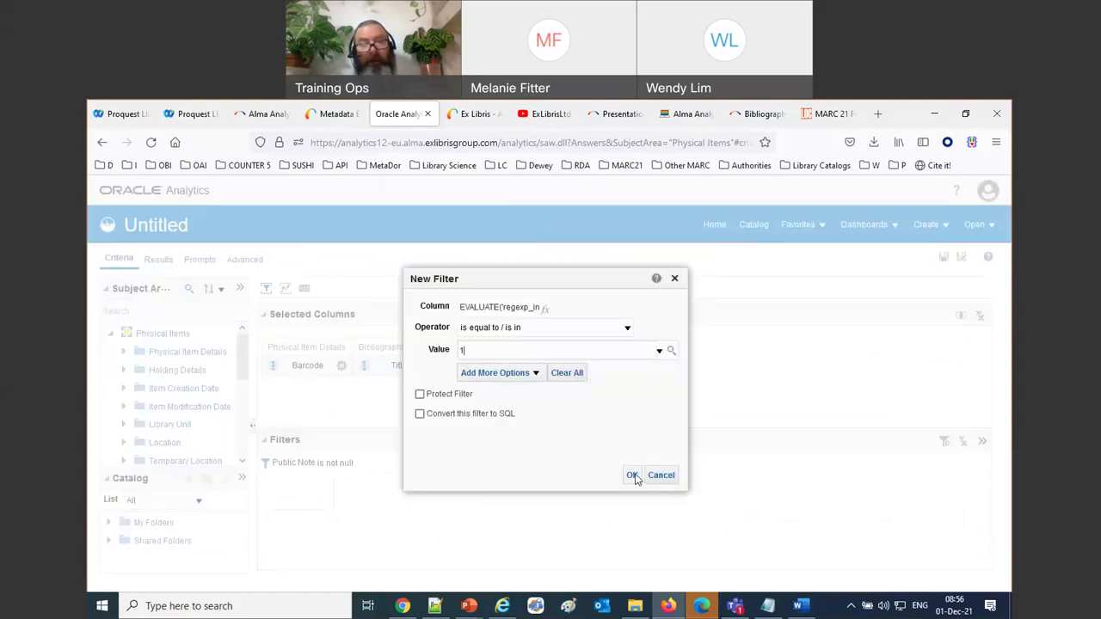
pyautogui.click(632, 476)
pyautogui.click(155, 263)
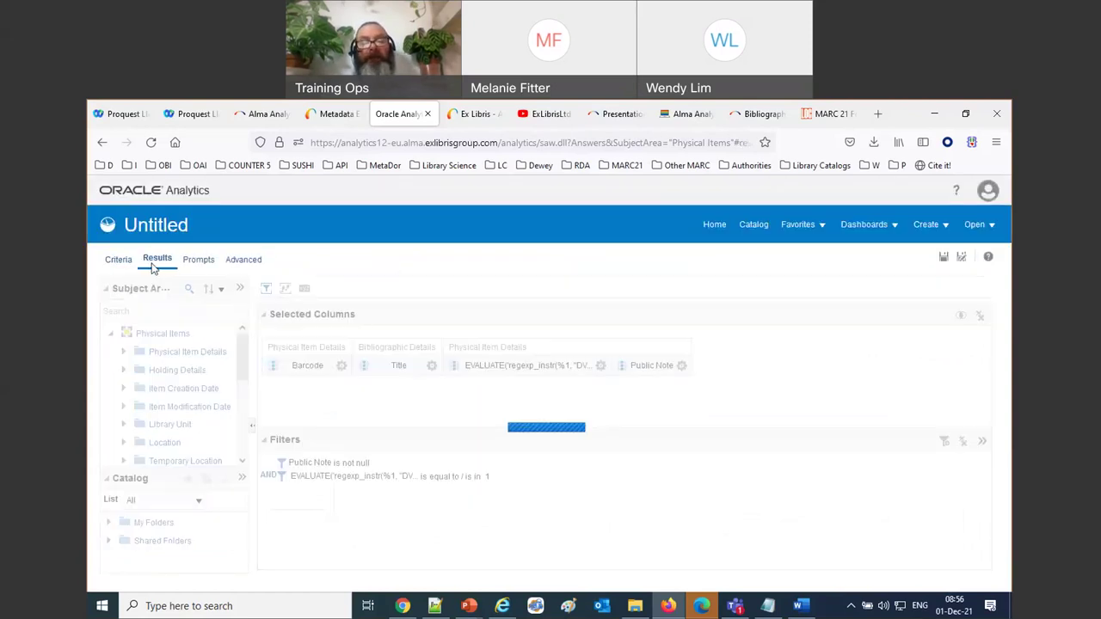
pyautogui.click(118, 260)
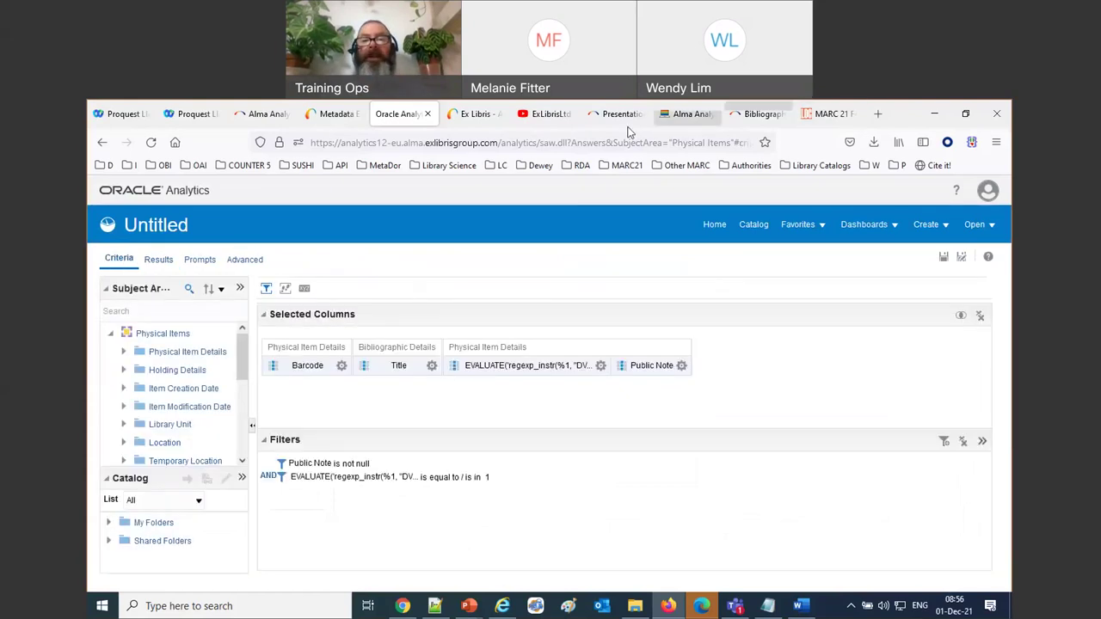
# Step: Go back to the regular expression examples article and reread how Example 10 says to filter public notes containing DVD
pyautogui.click(481, 114)
pyautogui.click(547, 113)
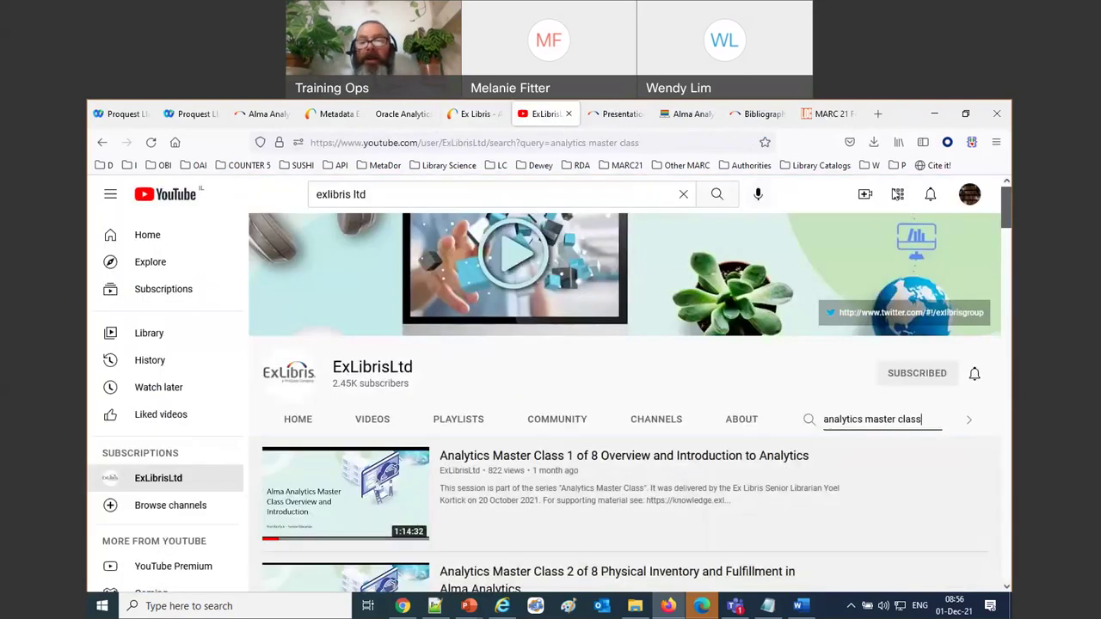
pyautogui.doubleClick(903, 113)
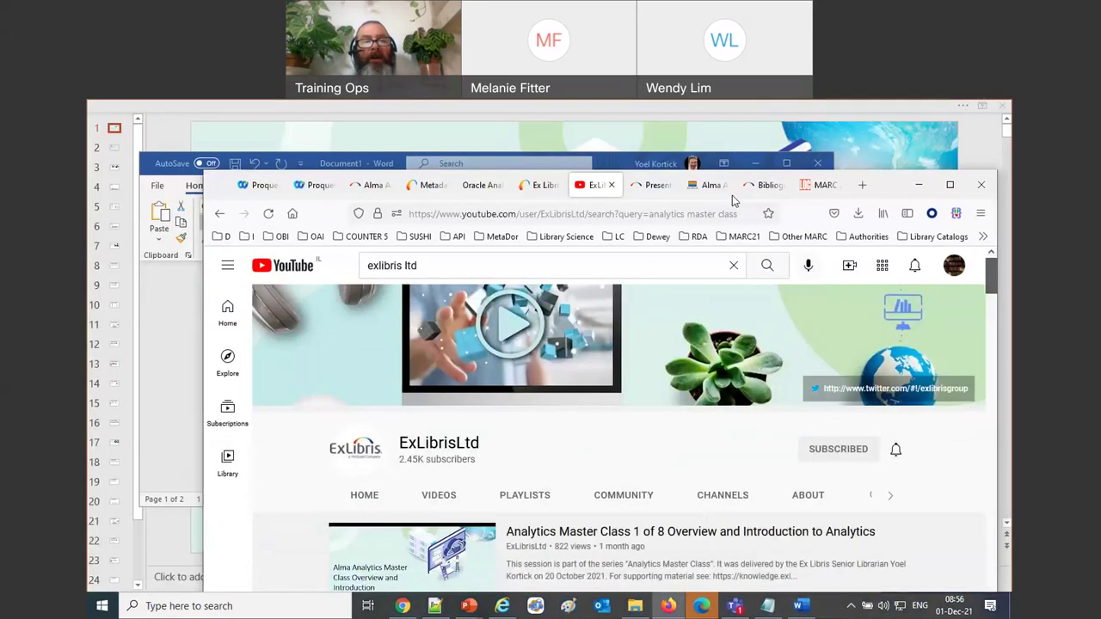
pyautogui.click(822, 185)
pyautogui.click(770, 185)
pyautogui.click(710, 185)
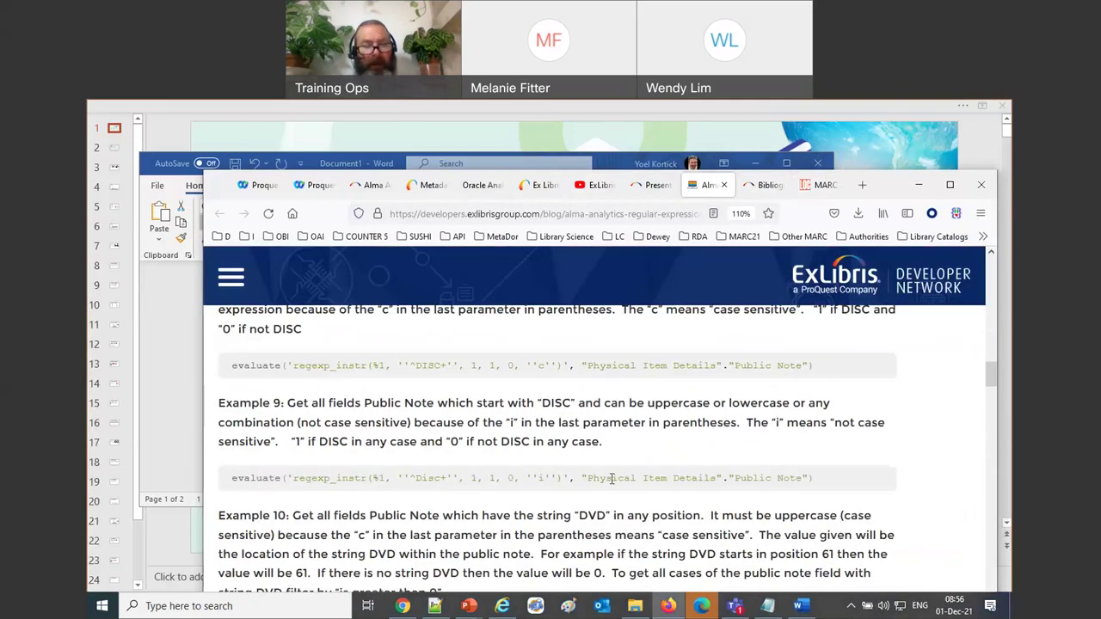
pyautogui.scroll(-2, 611, 479)
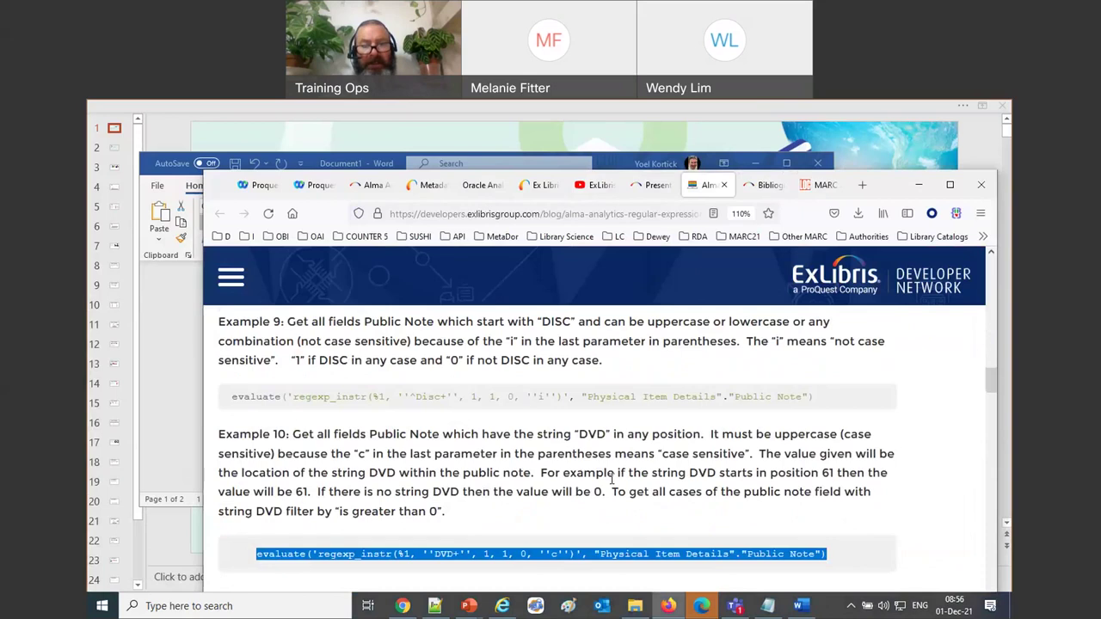
# Step: Copy the Example 8 formula for case-sensitive public notes starting with DISC, and compare it with Examples 9 and 10 in the article
pyautogui.scroll(-2, 612, 478)
pyautogui.click(614, 472)
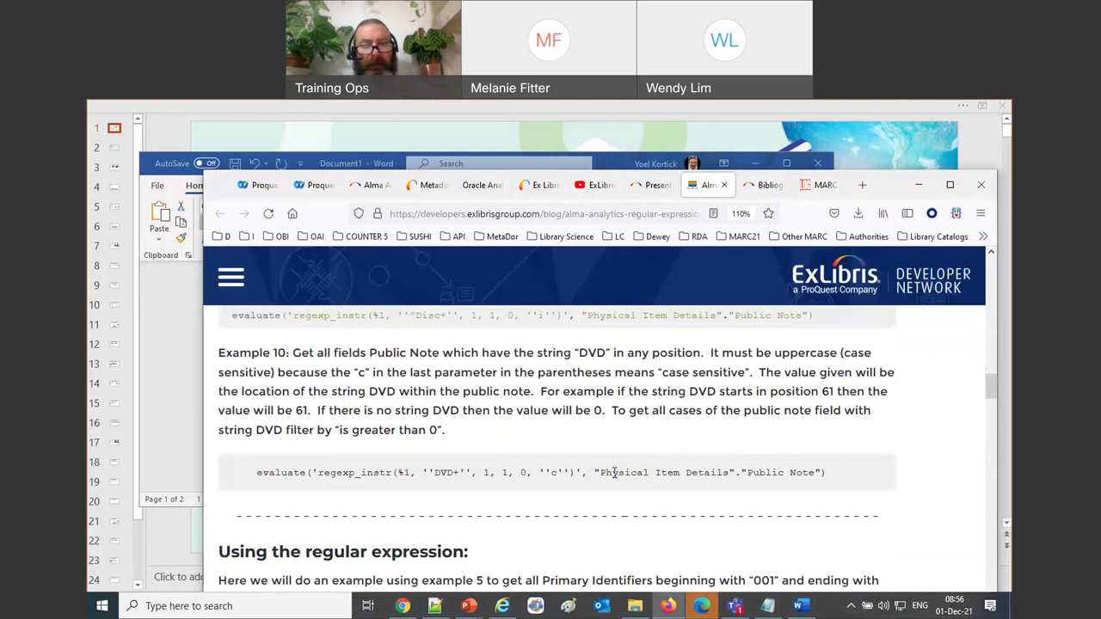
pyautogui.scroll(3, 614, 472)
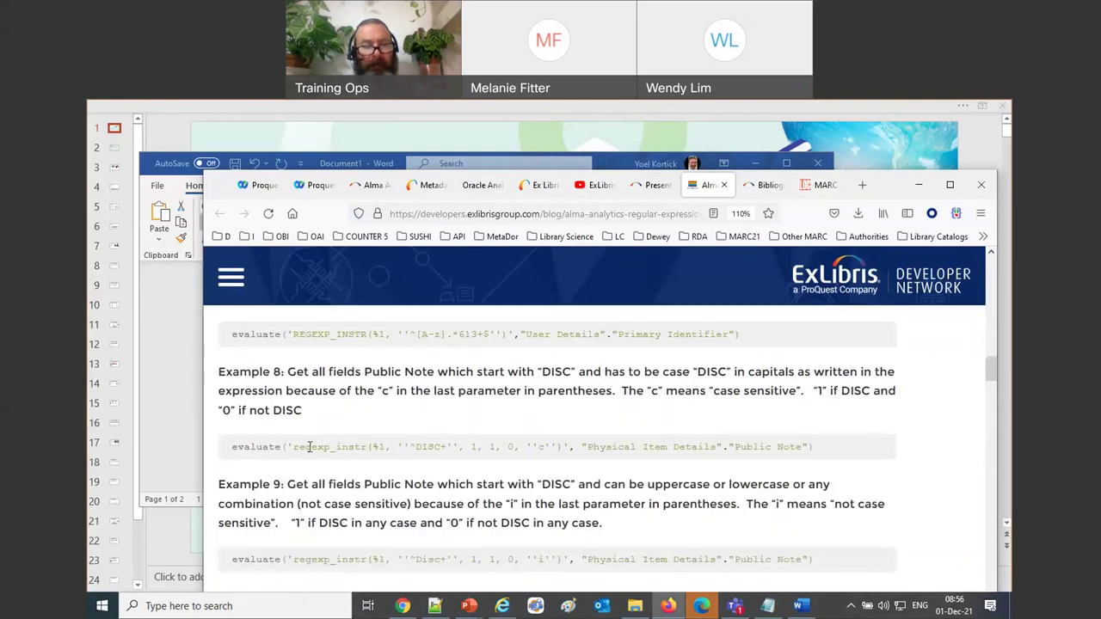
pyautogui.moveTo(233, 449); pyautogui.dragTo(801, 447)
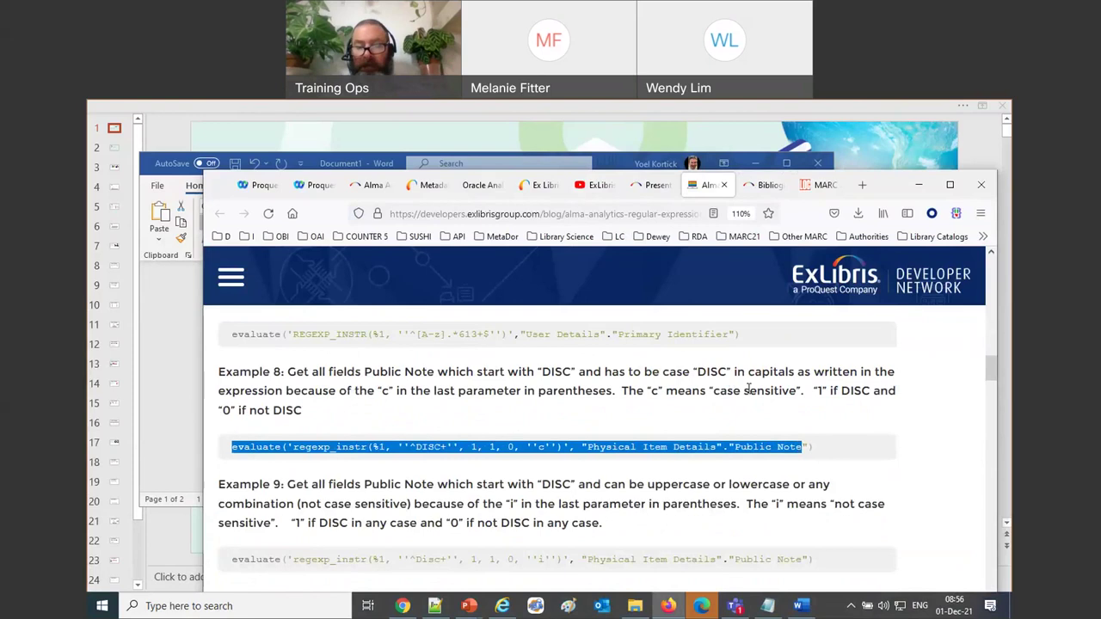
pyautogui.hotkey('shift', 'Right')
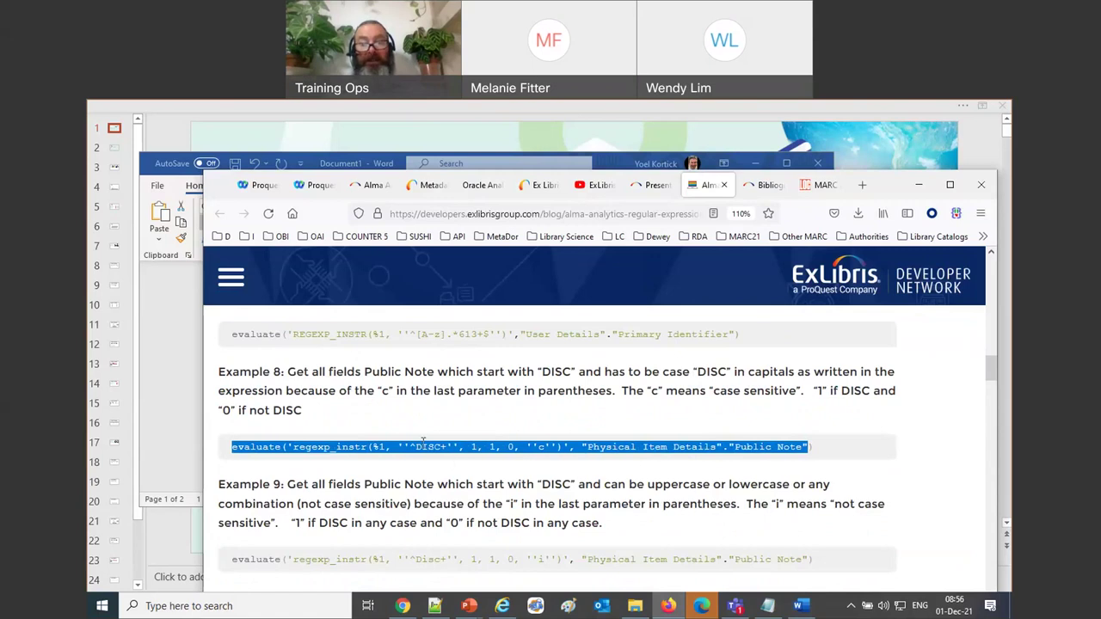
pyautogui.scroll(-2, 528, 507)
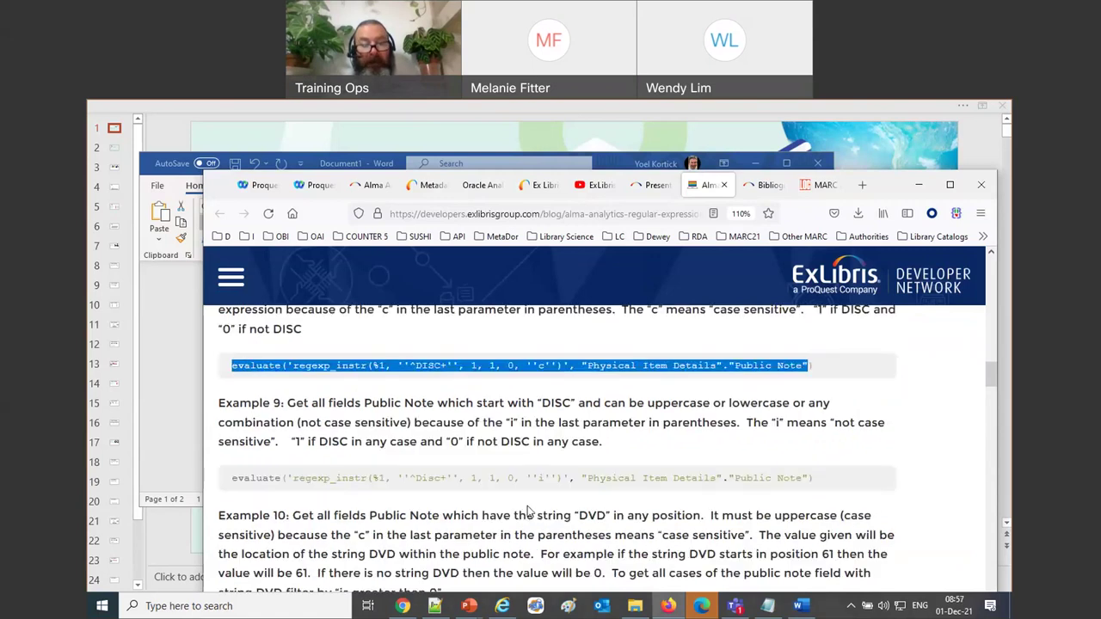
pyautogui.moveTo(417, 479); pyautogui.dragTo(440, 478)
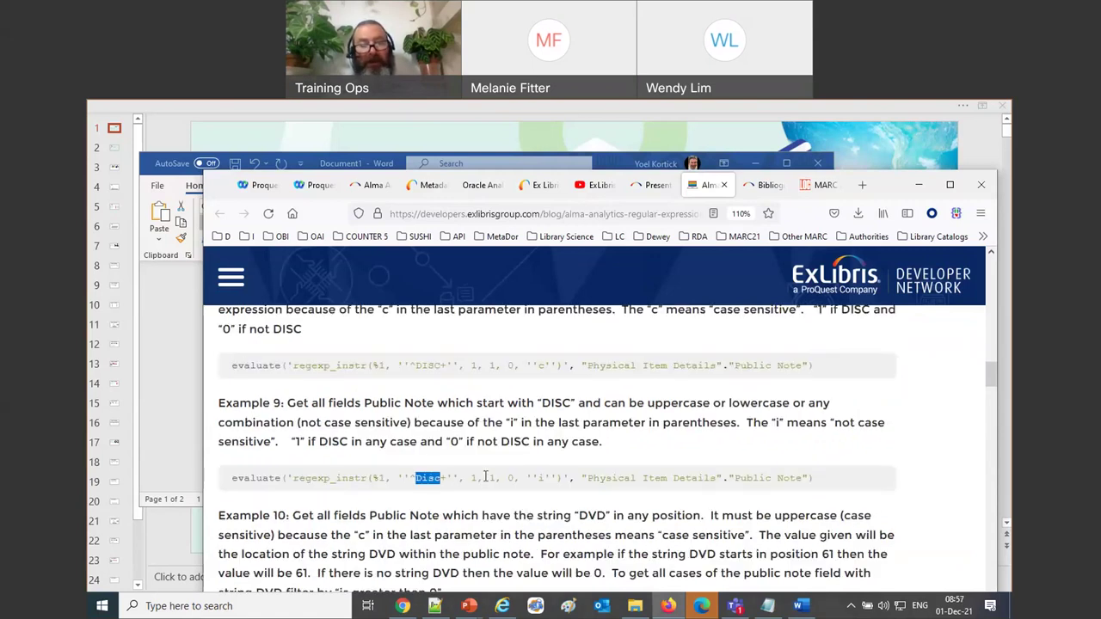
pyautogui.scroll(-4, 486, 476)
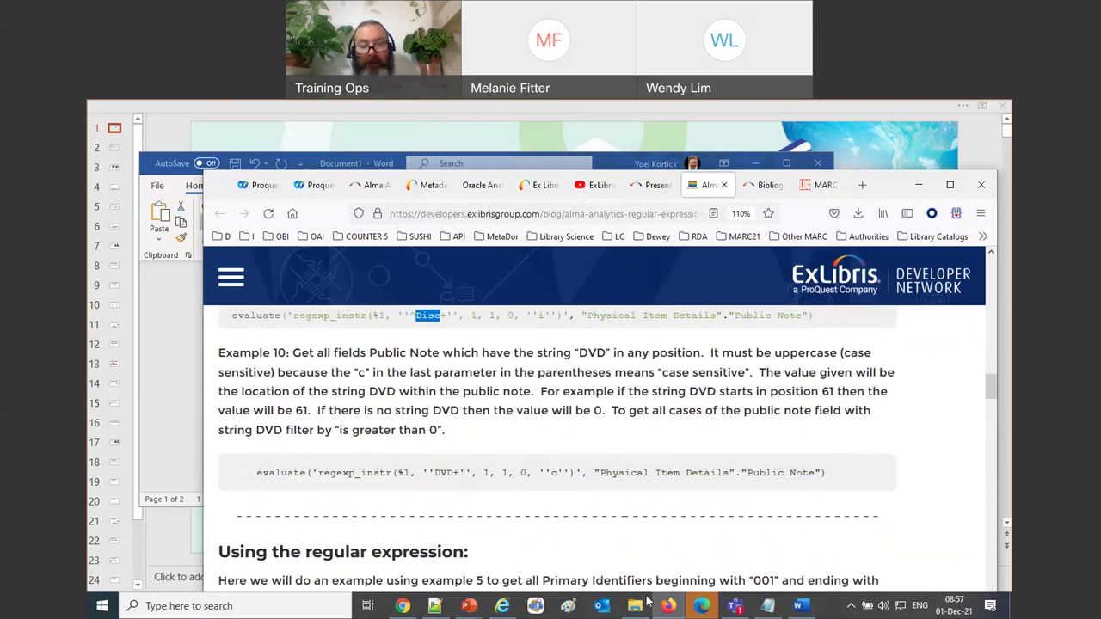
# Step: Switch back to the Oracle Analytics analysis and replace the regexp_instr column's formula with the copied Example 8 expression for ''^DISC+'' with option ''c''
pyautogui.click(602, 607)
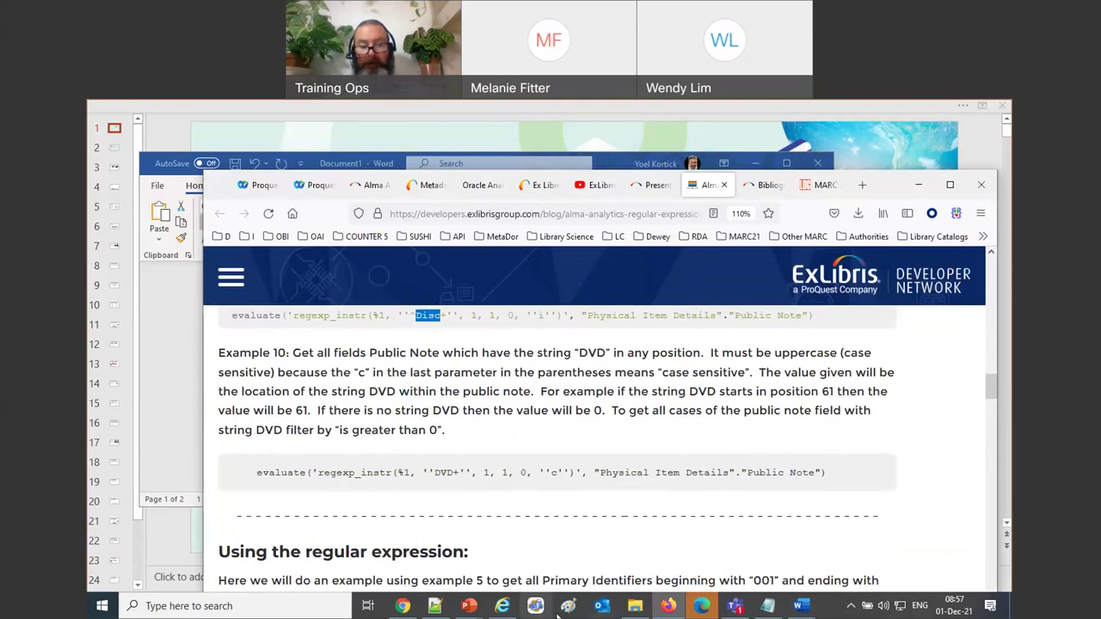
pyautogui.click(679, 610)
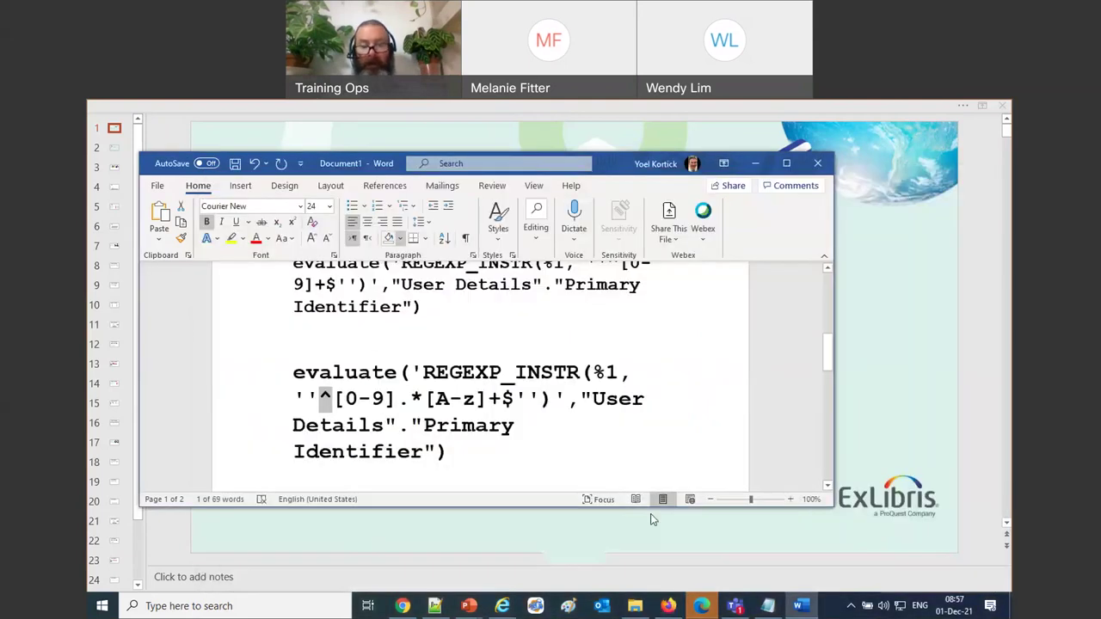
pyautogui.click(673, 608)
pyautogui.click(441, 185)
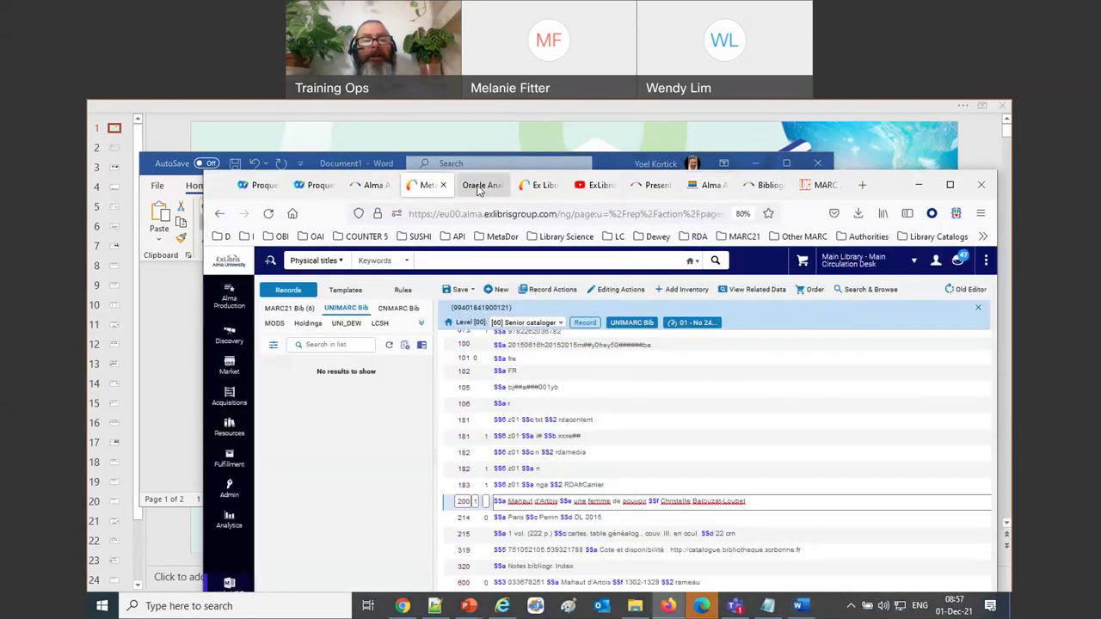
pyautogui.click(476, 188)
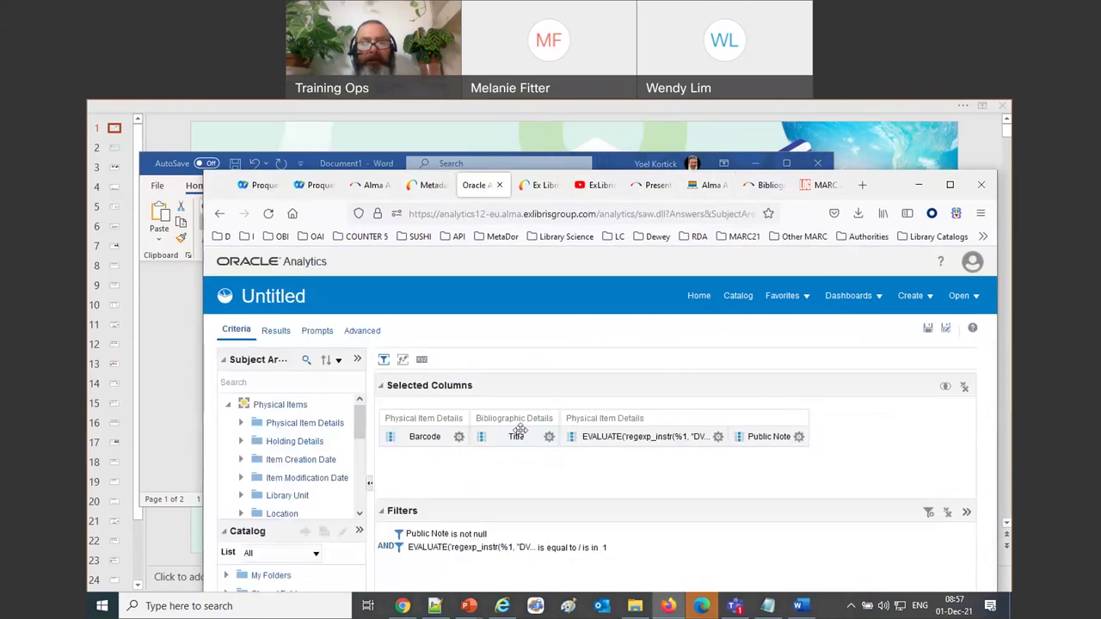
pyautogui.click(718, 437)
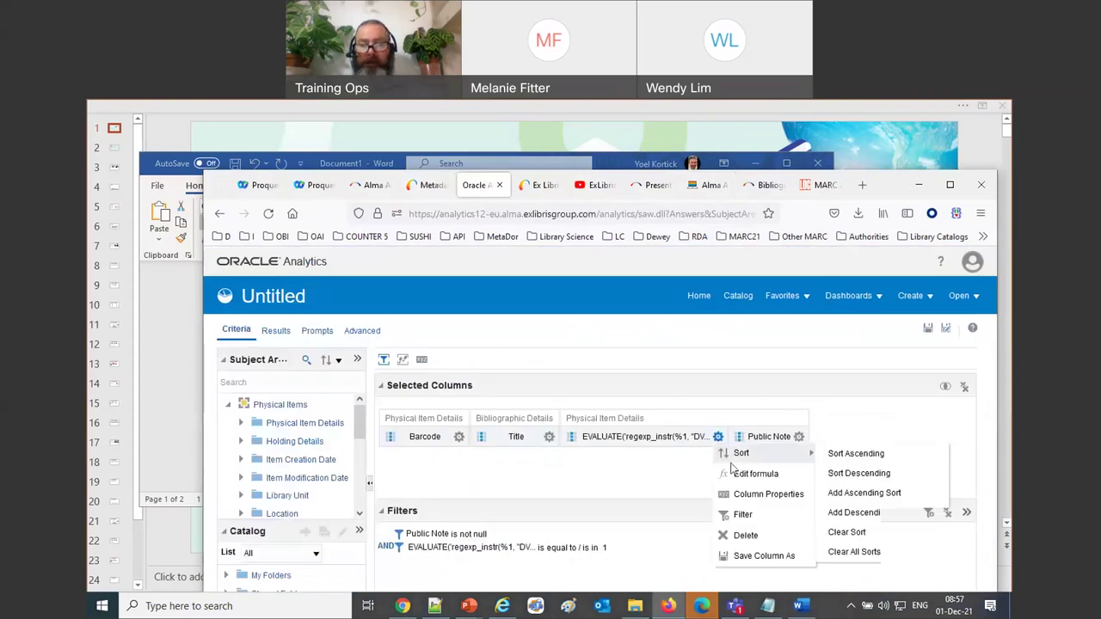
pyautogui.click(738, 474)
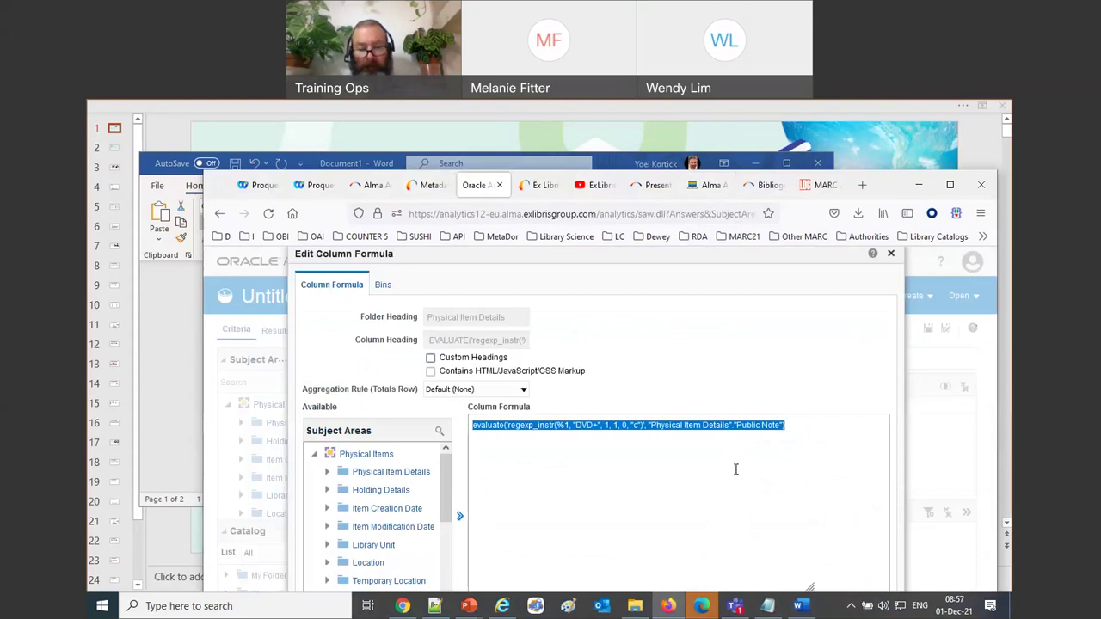
pyautogui.write('evaluate(\'regexp_instr(%1, \'\'^DISC+\'\', 1, 1, 0, \'\'c\'\')\', "Physical Item Details"."Public Note")')
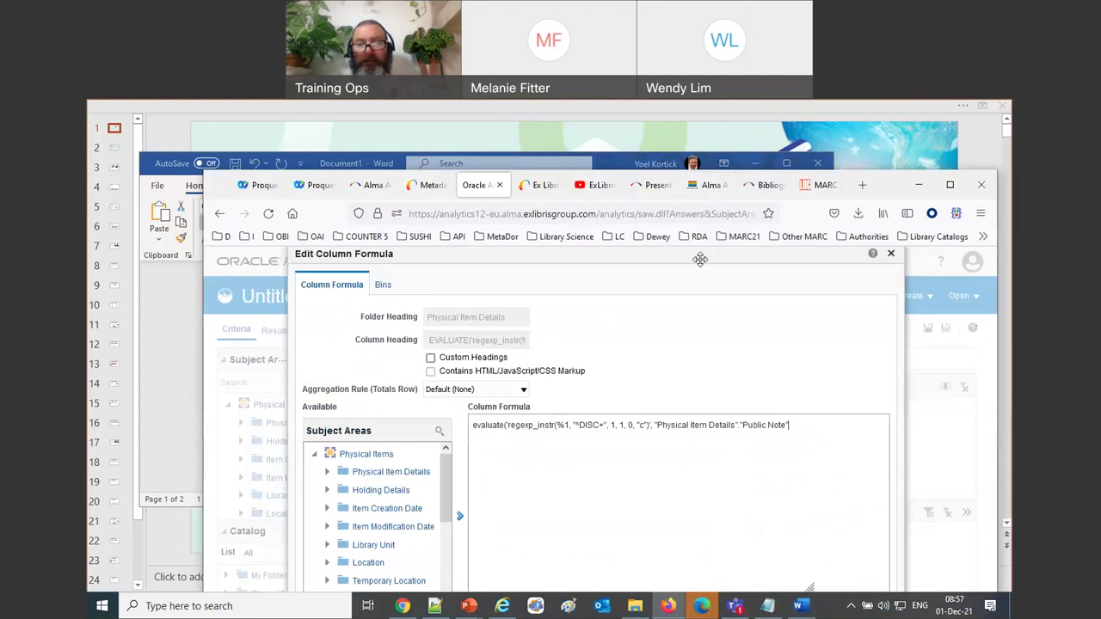
pyautogui.moveTo(698, 256); pyautogui.dragTo(665, 188)
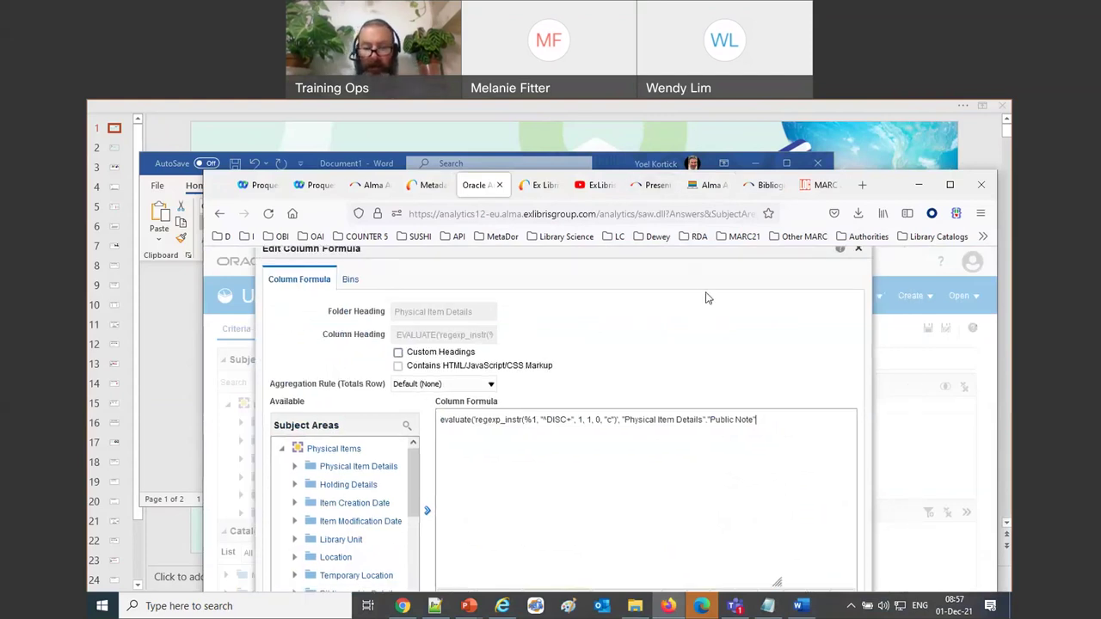
pyautogui.hotkey('ctrl', 'i')
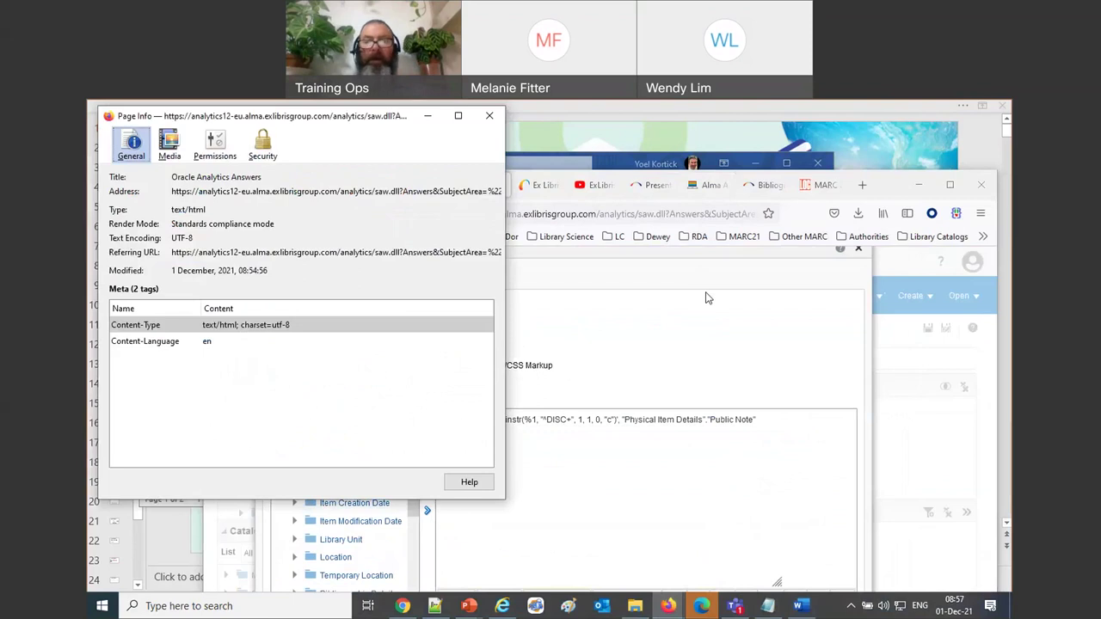
pyautogui.moveTo(212, 123); pyautogui.dragTo(214, 175)
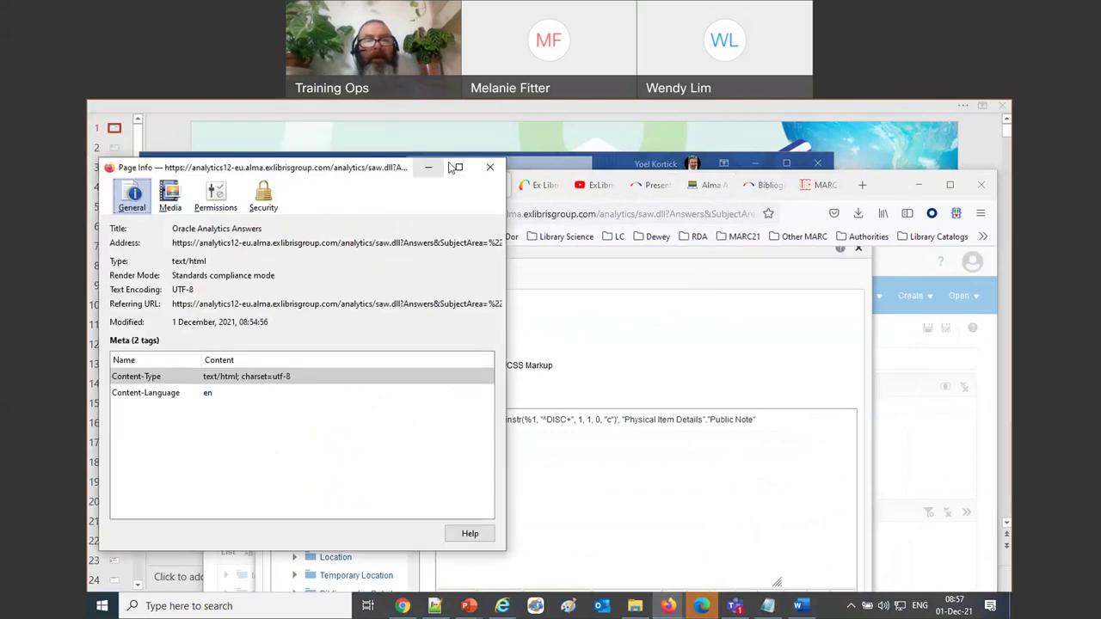
pyautogui.click(490, 169)
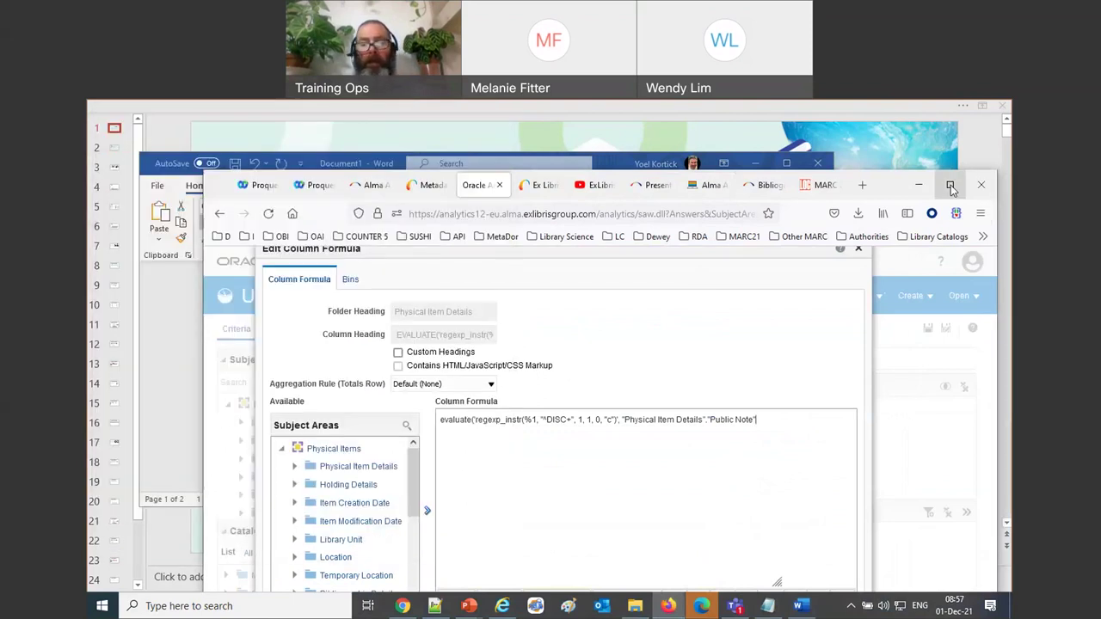
# Step: Maximize the browser window, try to apply the DISC formula and add its closing parenthesis, and reduce the page zoom to 90%
pyautogui.click(951, 187)
pyautogui.click(698, 577)
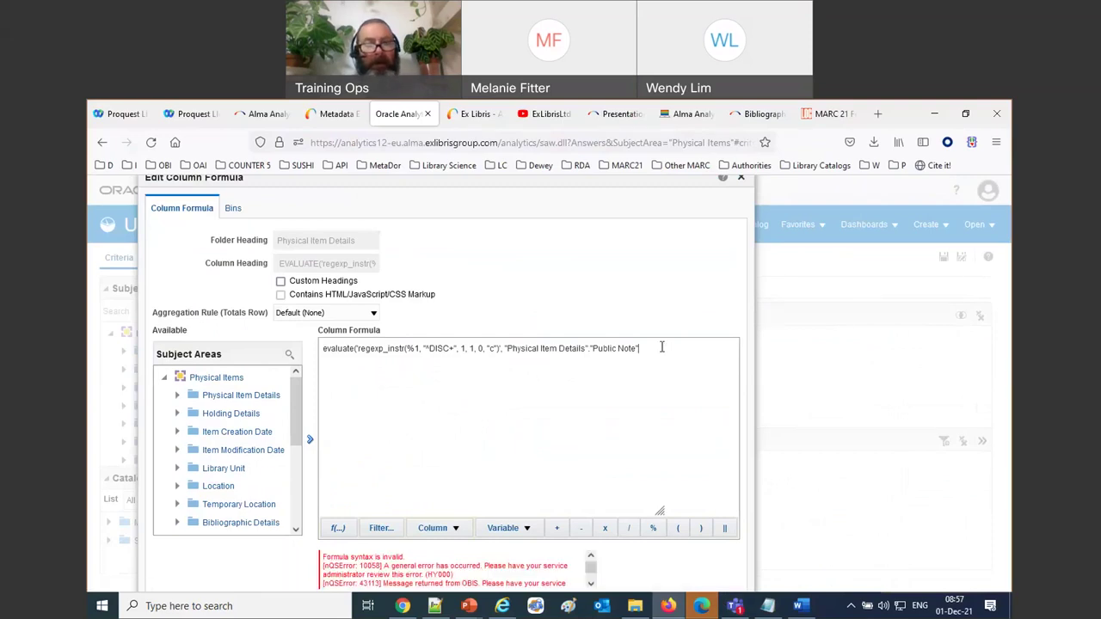
pyautogui.hotkey('ctrl', 'a')
pyautogui.press('End')
pyautogui.write(')')
pyautogui.hotkey('ctrl', '-')
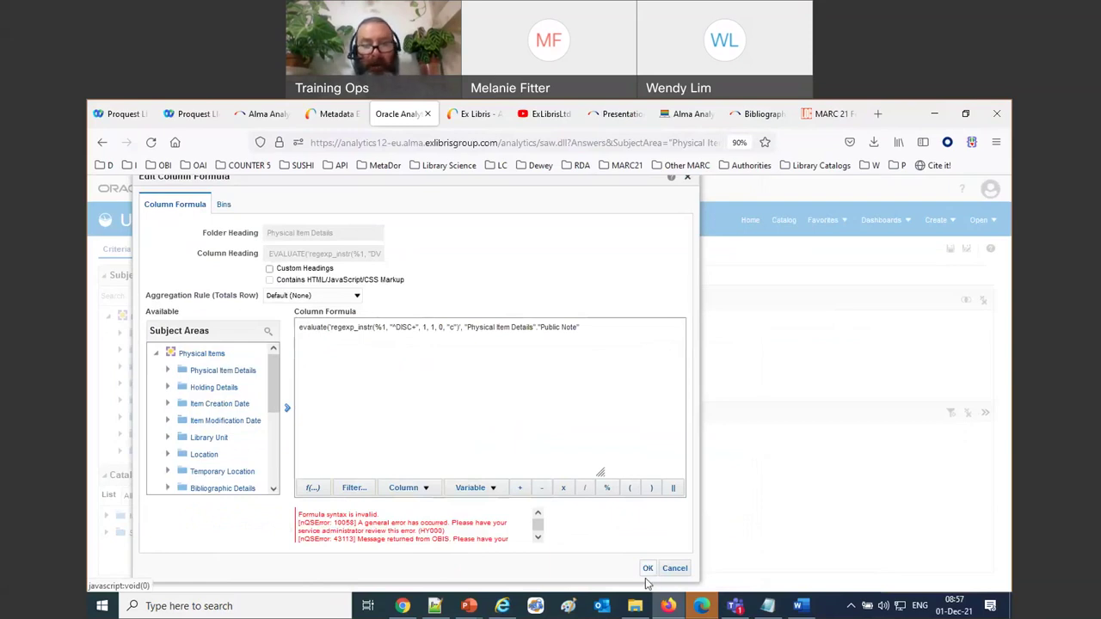
# Step: Return to the regular expression examples article and copy the complete Example 10 formula for DVD in public notes
pyautogui.click(667, 607)
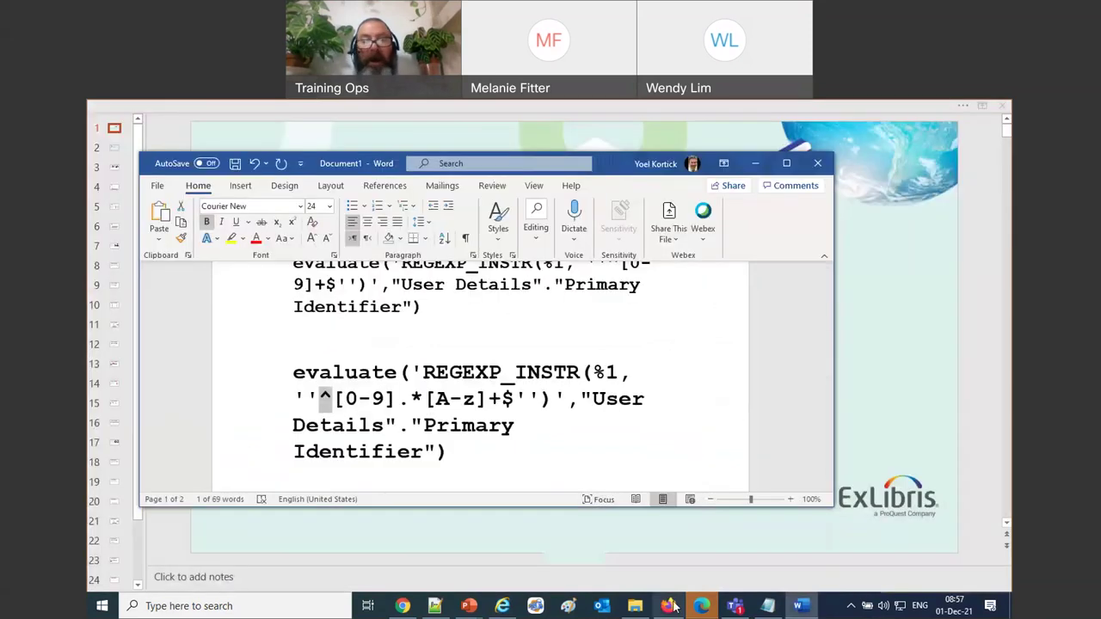
pyautogui.click(672, 606)
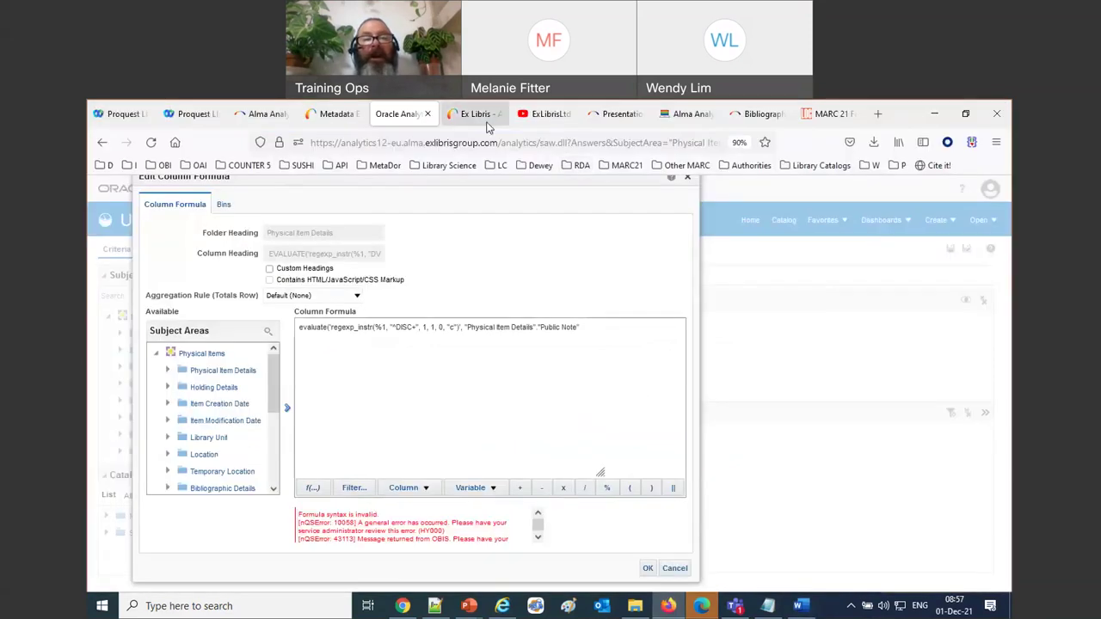
pyautogui.click(547, 115)
pyautogui.click(604, 117)
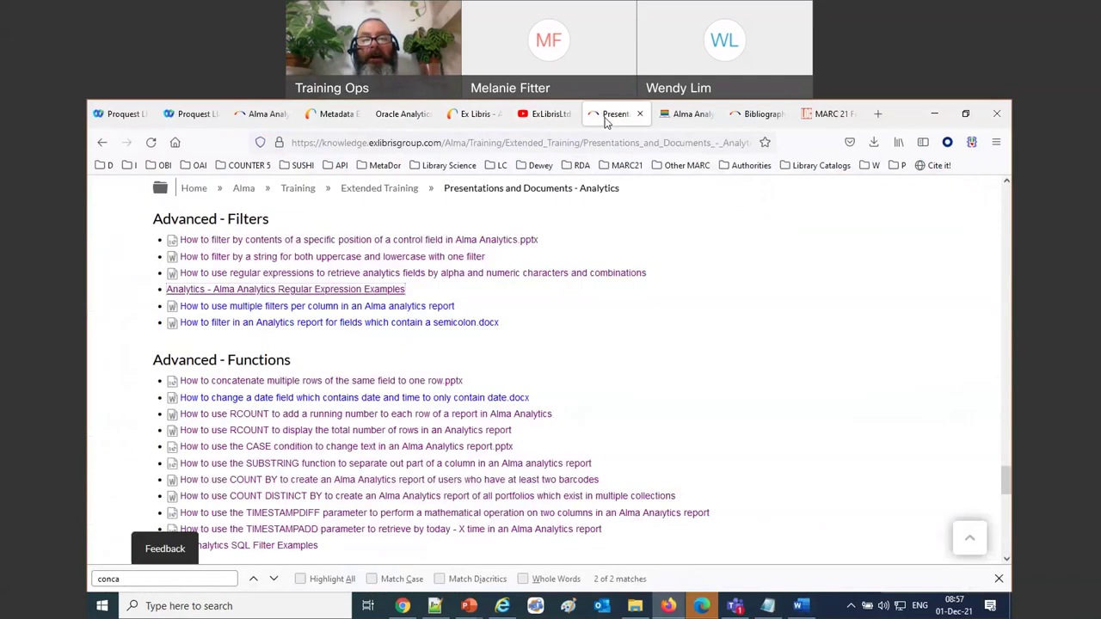
pyautogui.click(672, 118)
pyautogui.tripleClick(254, 350)
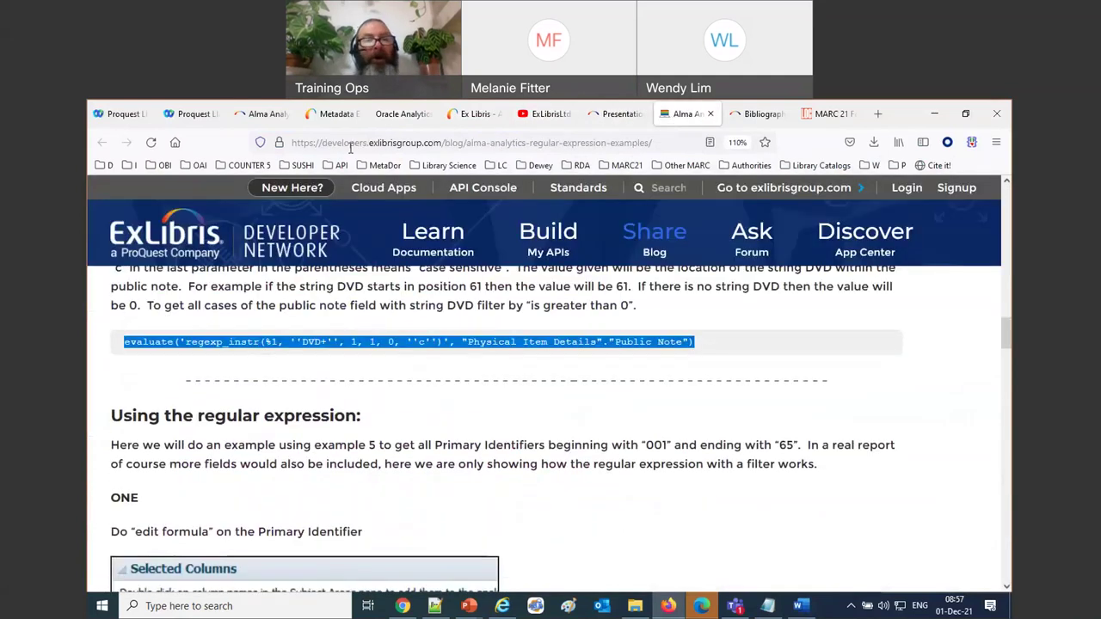
# Step: Replace the column formula with evaluate('regexp_instr(%1, ''DVD+'', 1, 1, 0, ''c'')', "Physical Item Details"."Public Note") and apply it
pyautogui.click(392, 120)
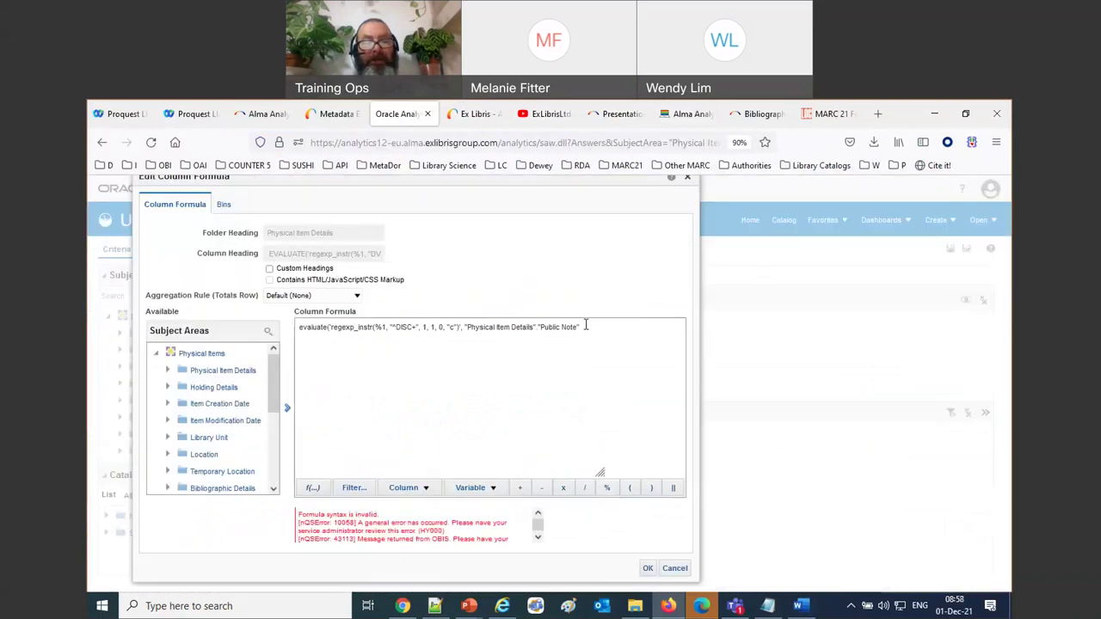
pyautogui.moveTo(585, 323); pyautogui.dragTo(122, 323)
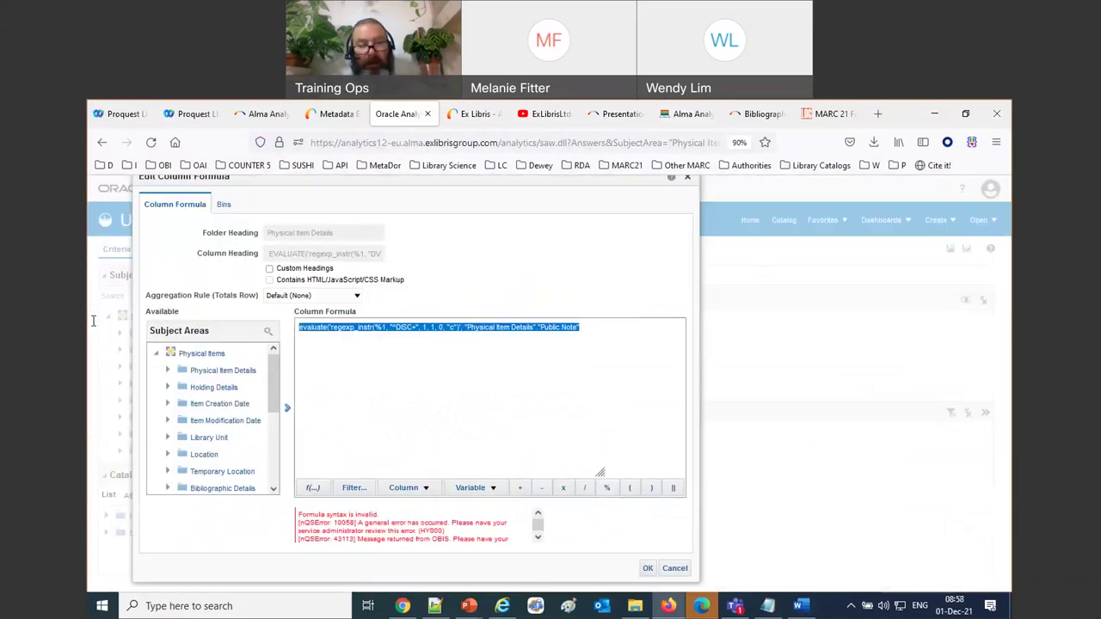
pyautogui.write('evaluate(\'regexp_instr(%1, "DVD+", 1, 1, 0, "c")\', "Physical Item Details"."Public Note")')
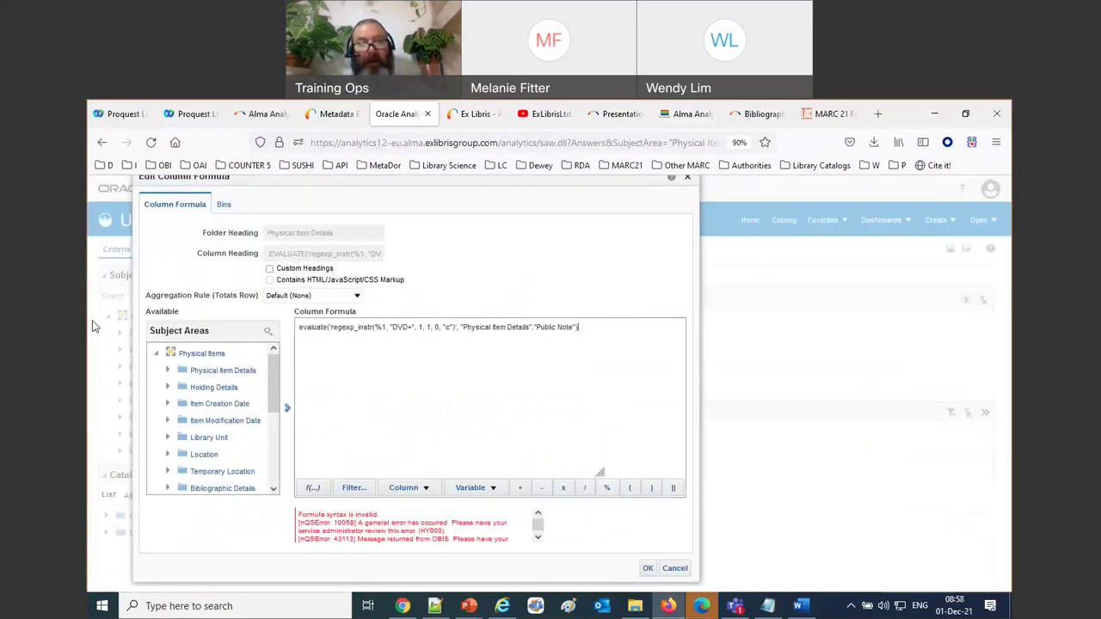
pyautogui.click(648, 568)
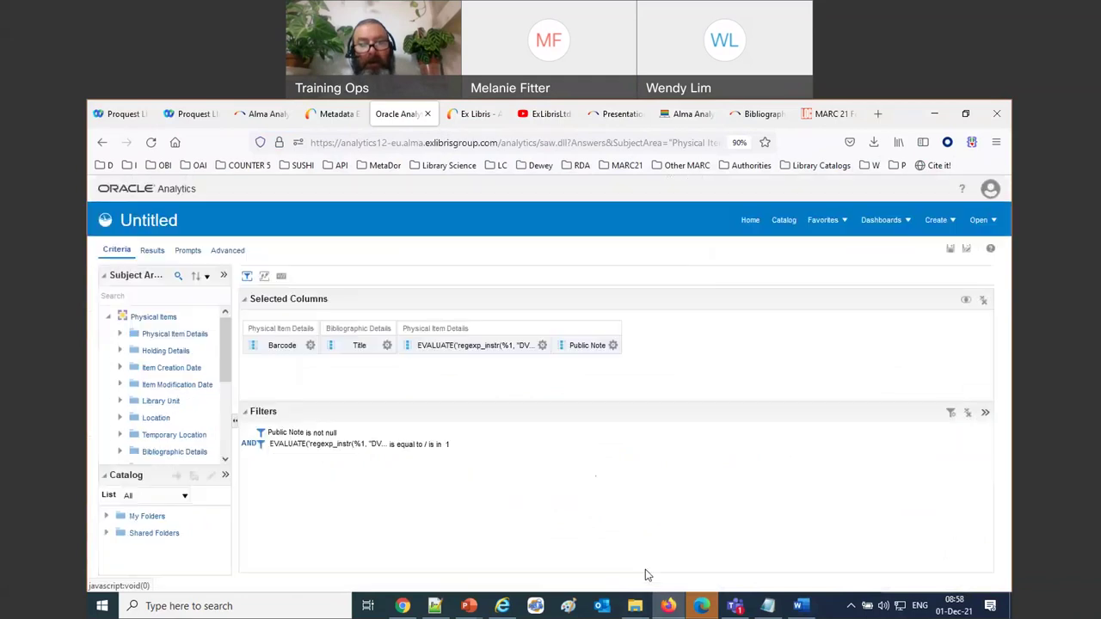
# Step: Run the results, delete the regexp_instr filter "is equal to / is in 1", and look through the results again without it
pyautogui.click(152, 252)
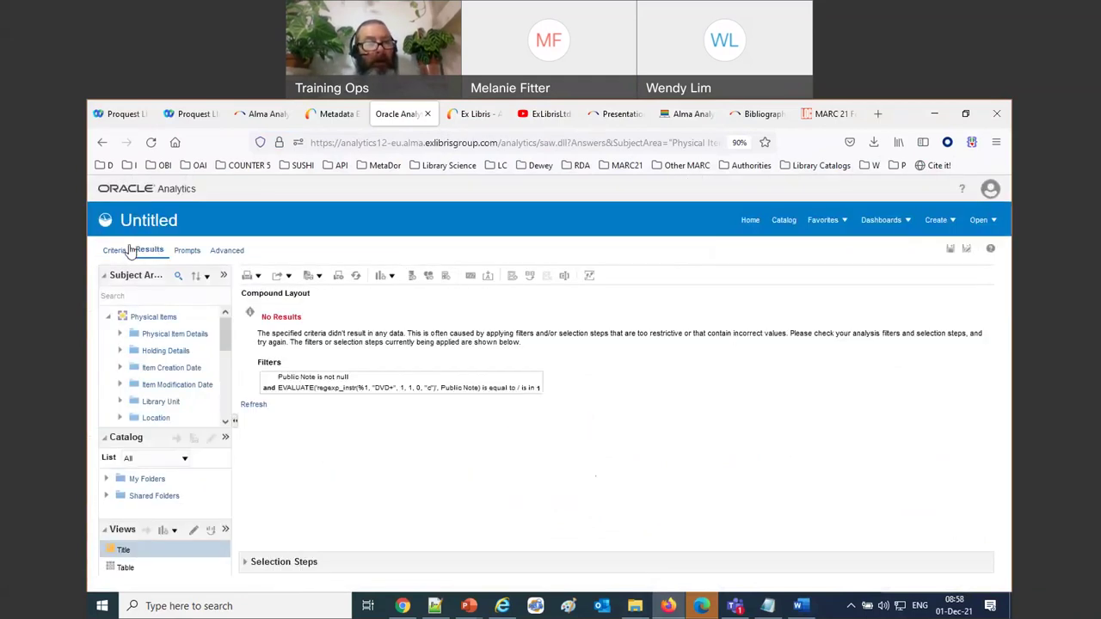
pyautogui.click(124, 250)
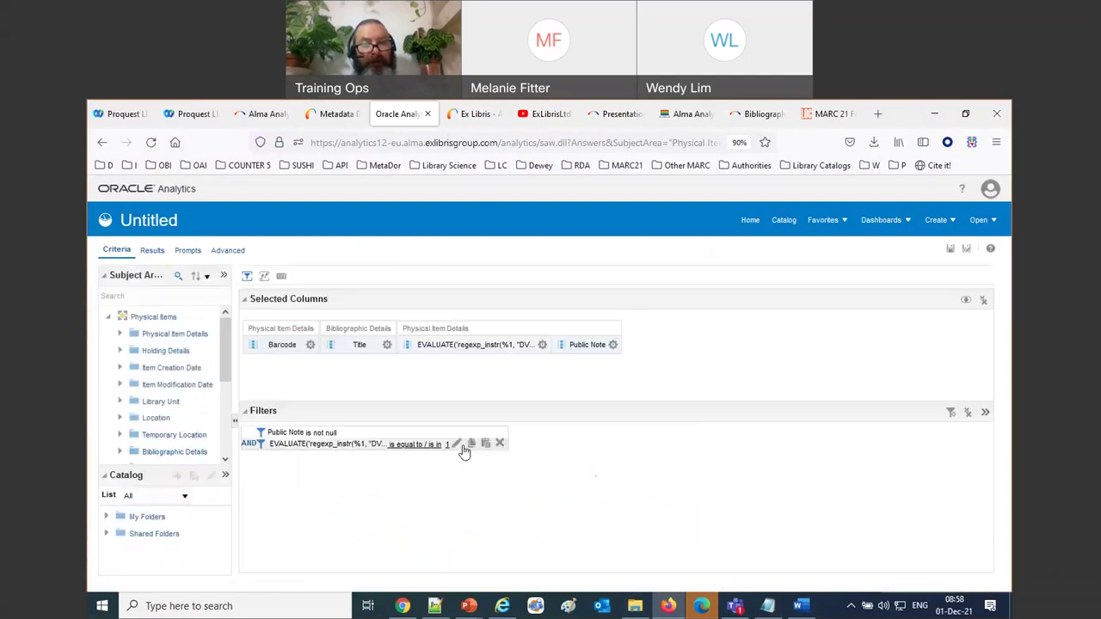
pyautogui.click(499, 446)
pyautogui.click(153, 253)
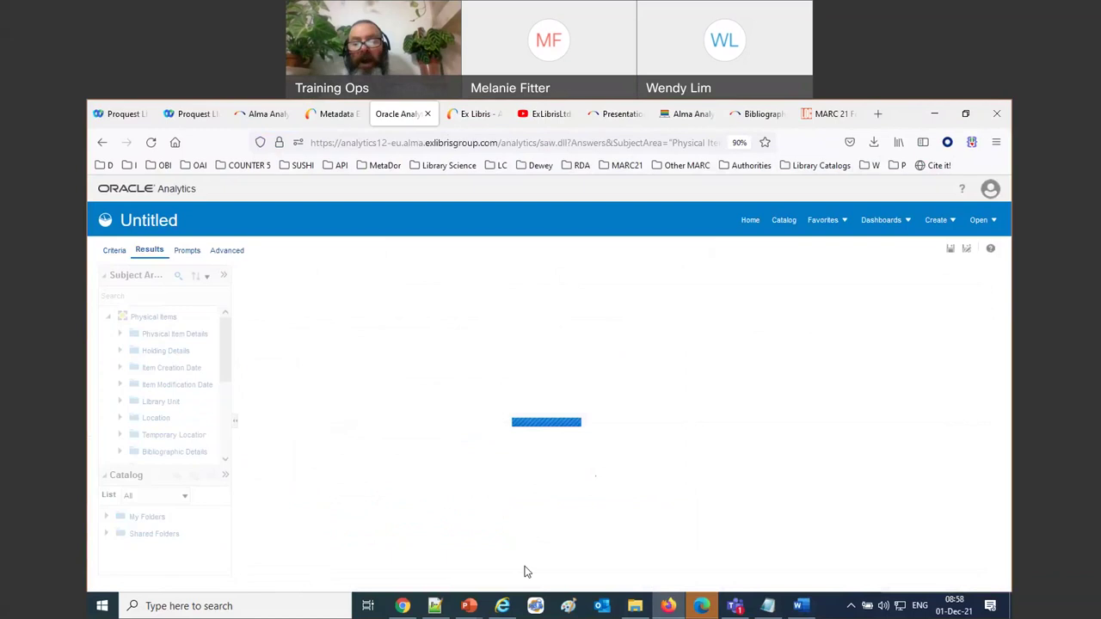
pyautogui.scroll(-5, 792, 508)
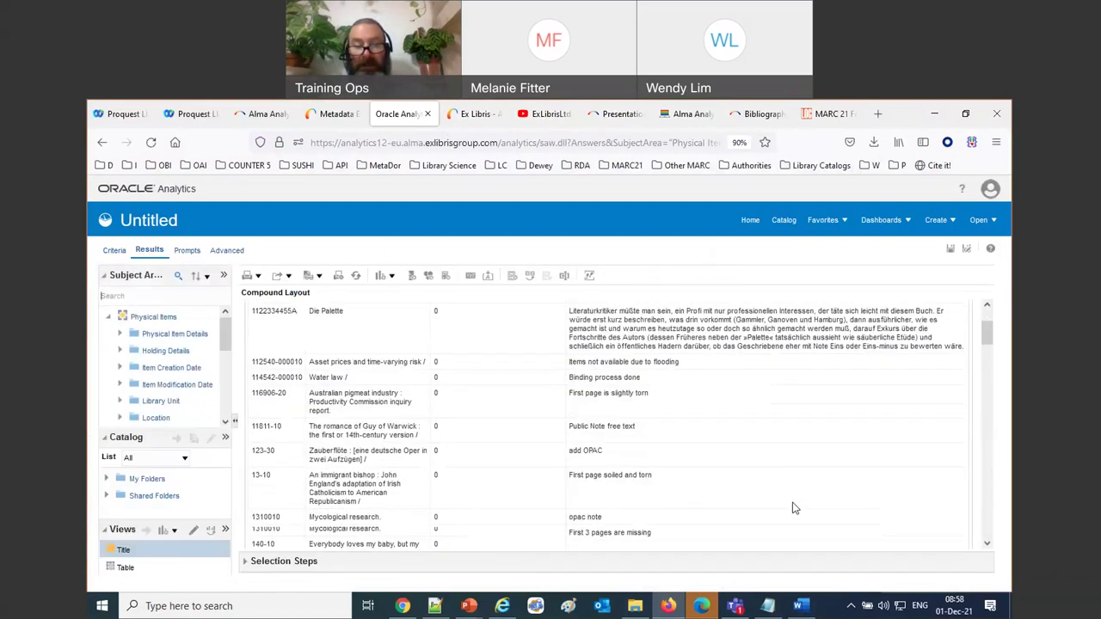
pyautogui.scroll(-2, 793, 508)
pyautogui.scroll(-1, 793, 508)
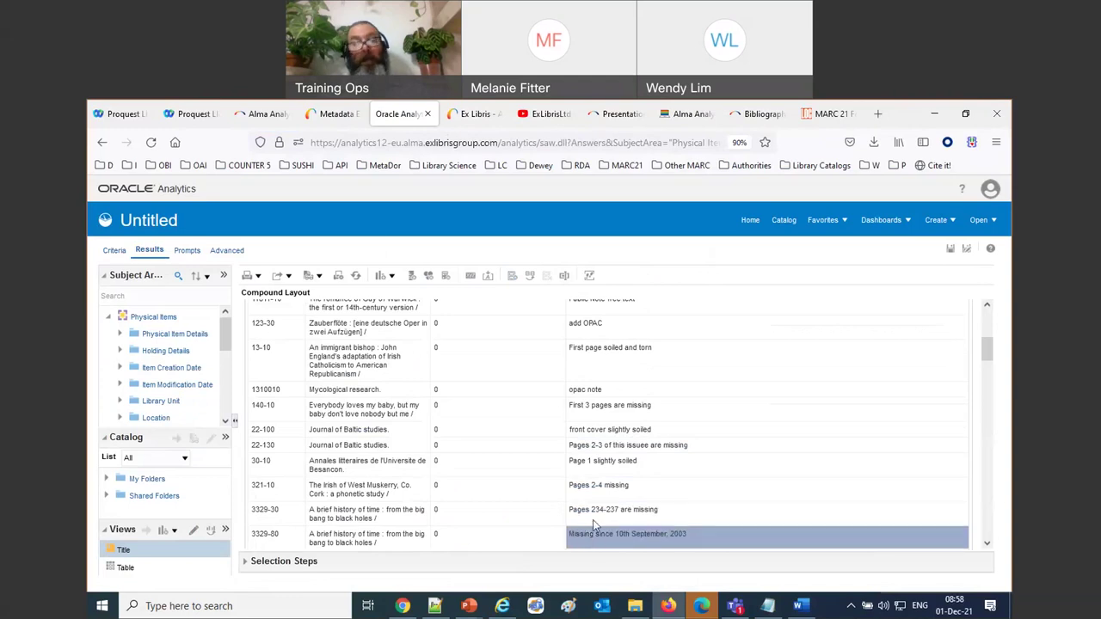
pyautogui.click(333, 113)
pyautogui.click(400, 114)
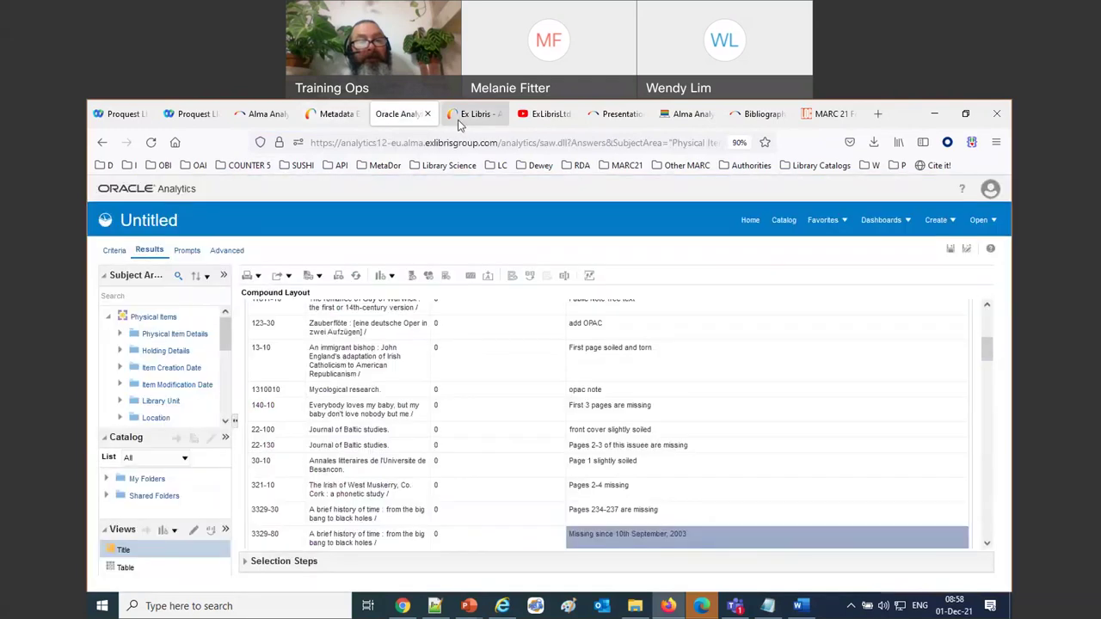
pyautogui.click(472, 113)
pyautogui.click(548, 118)
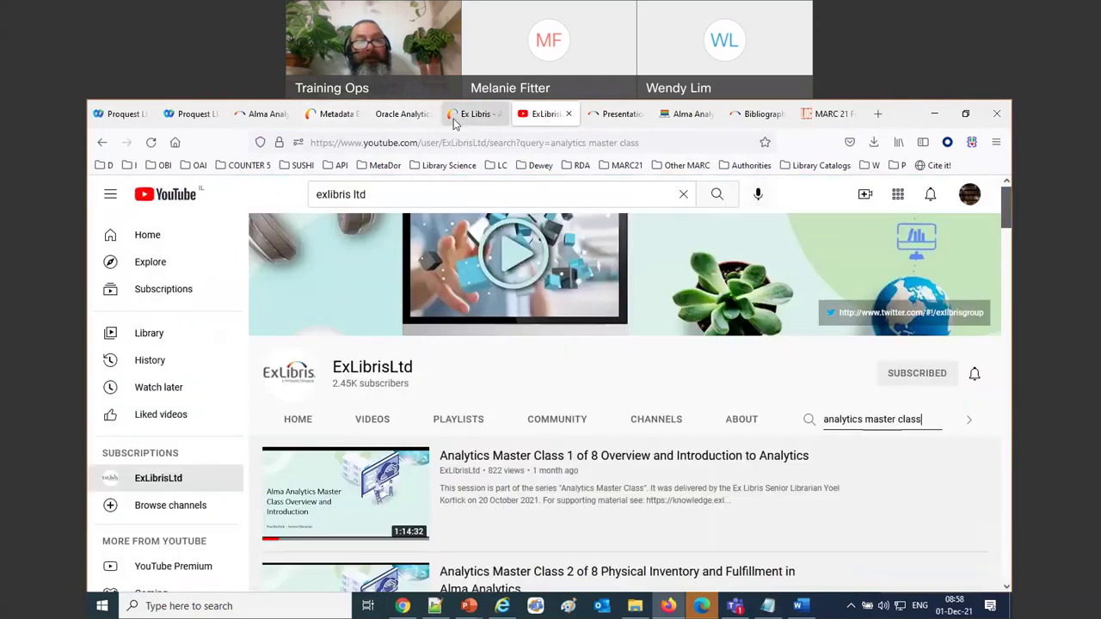
# Step: Return to the Oracle Analytics criteria and replace DVD with missing in the regexp_instr column formula, keeping the + sign, and apply it
pyautogui.click(456, 120)
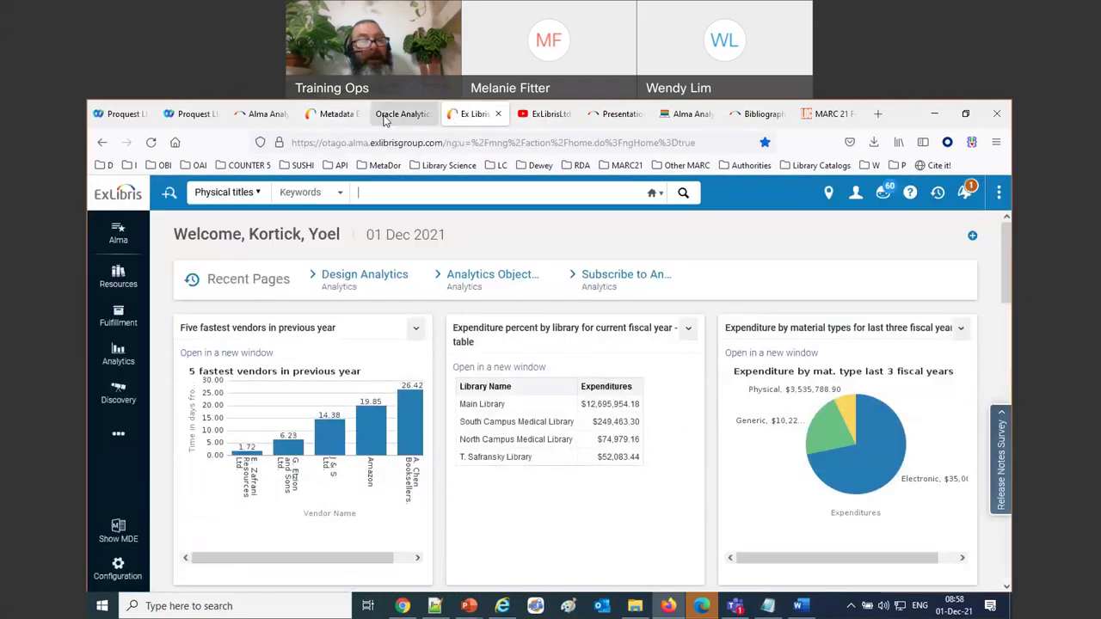
pyautogui.click(385, 117)
pyautogui.click(114, 252)
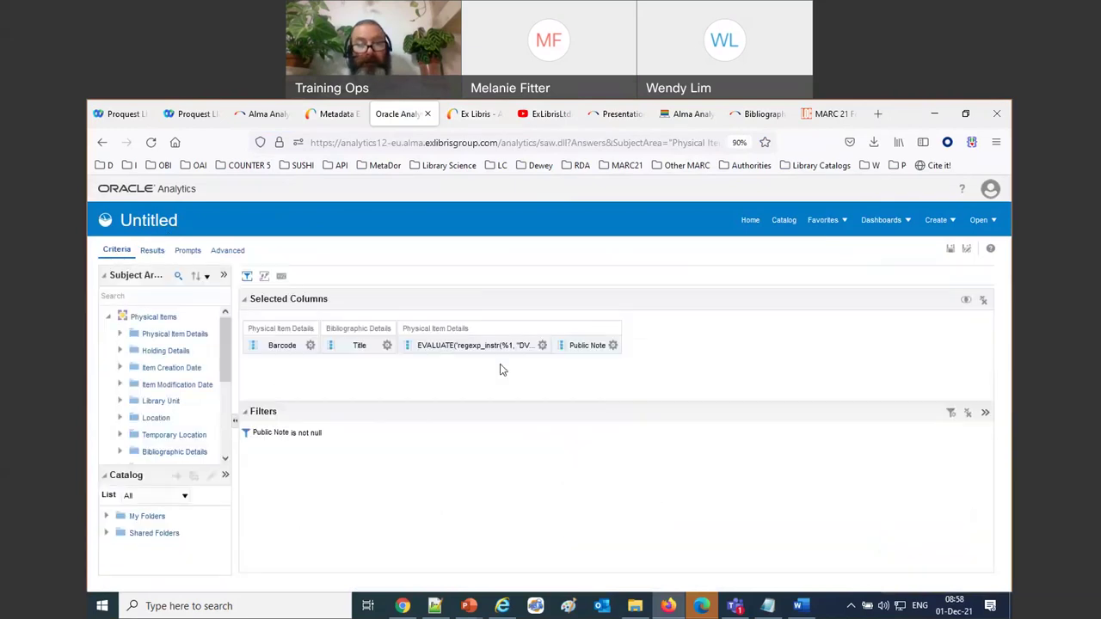
pyautogui.click(542, 345)
pyautogui.click(572, 380)
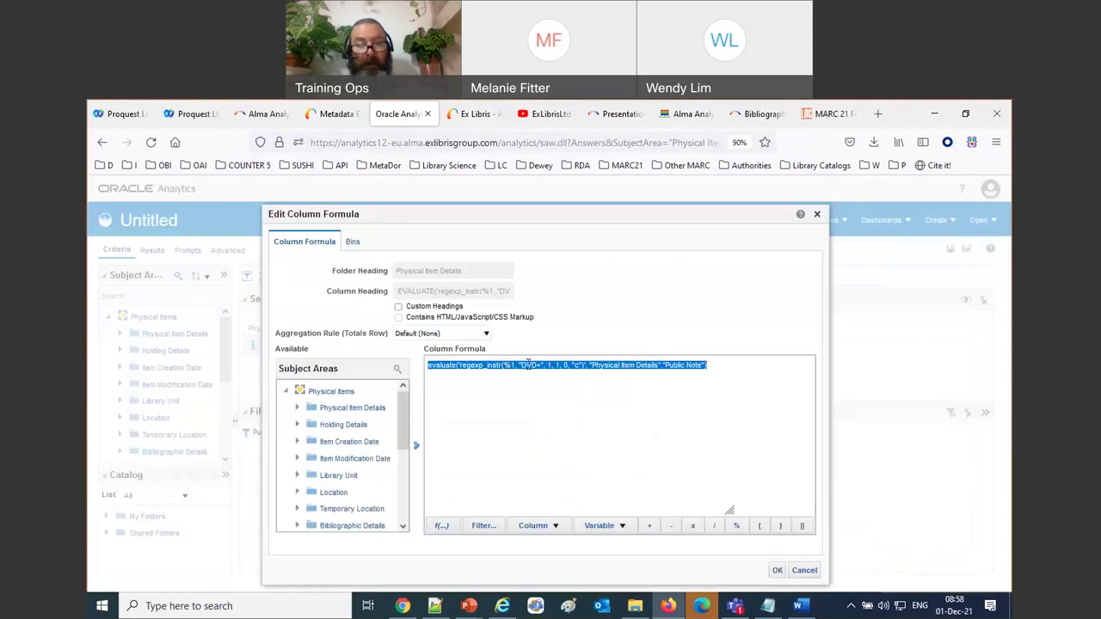
pyautogui.click(527, 364)
pyautogui.press('BackSpace')
pyautogui.press('Delete')
pyautogui.press('Delete')
pyautogui.press('Delete')
pyautogui.write('missing=')
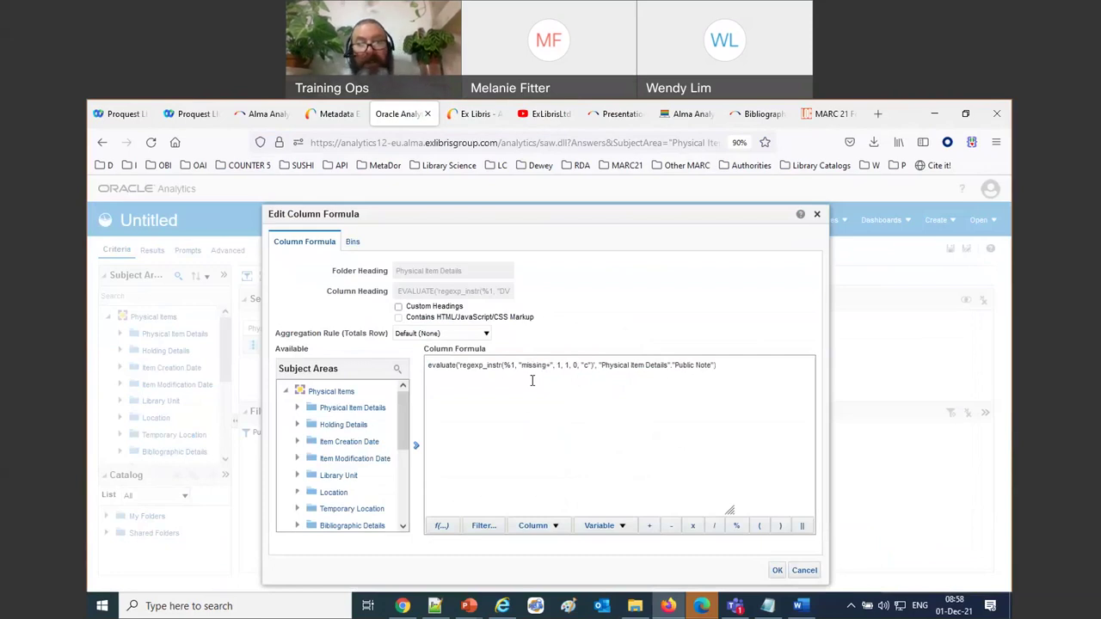
pyautogui.click(776, 571)
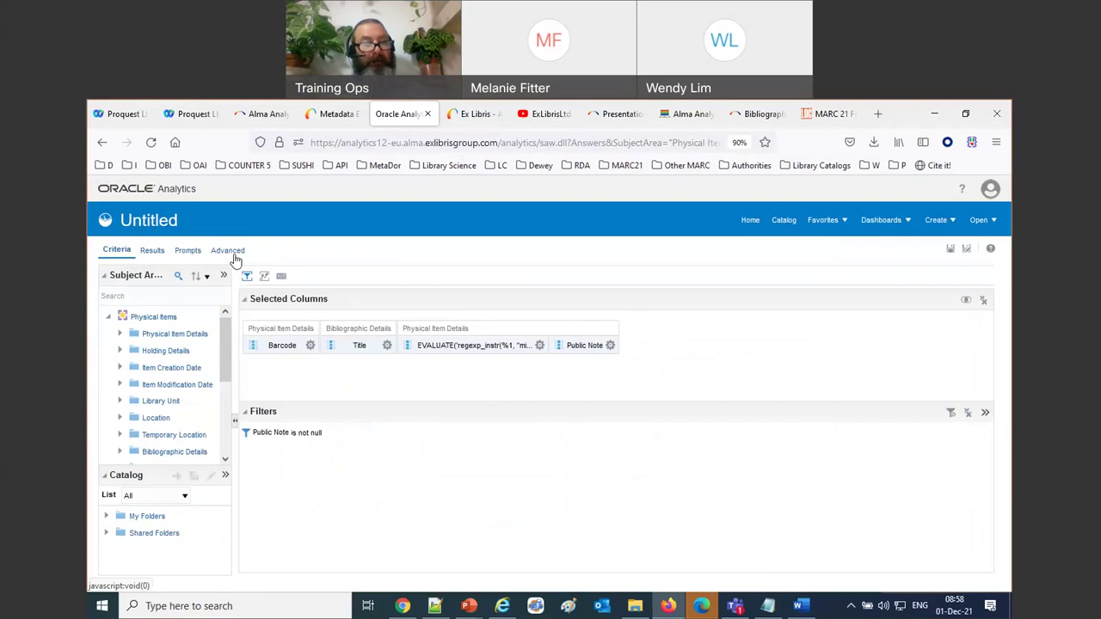
# Step: Run the results and compare the regexp_instr values for missing+ with the text of the public notes
pyautogui.click(152, 251)
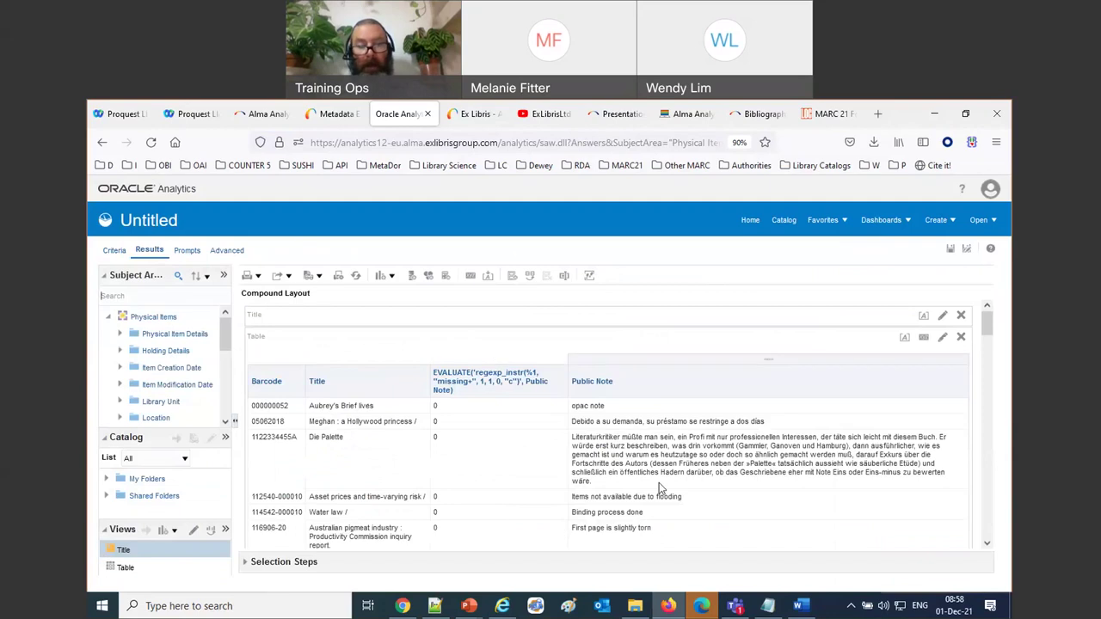
pyautogui.scroll(-10, 659, 485)
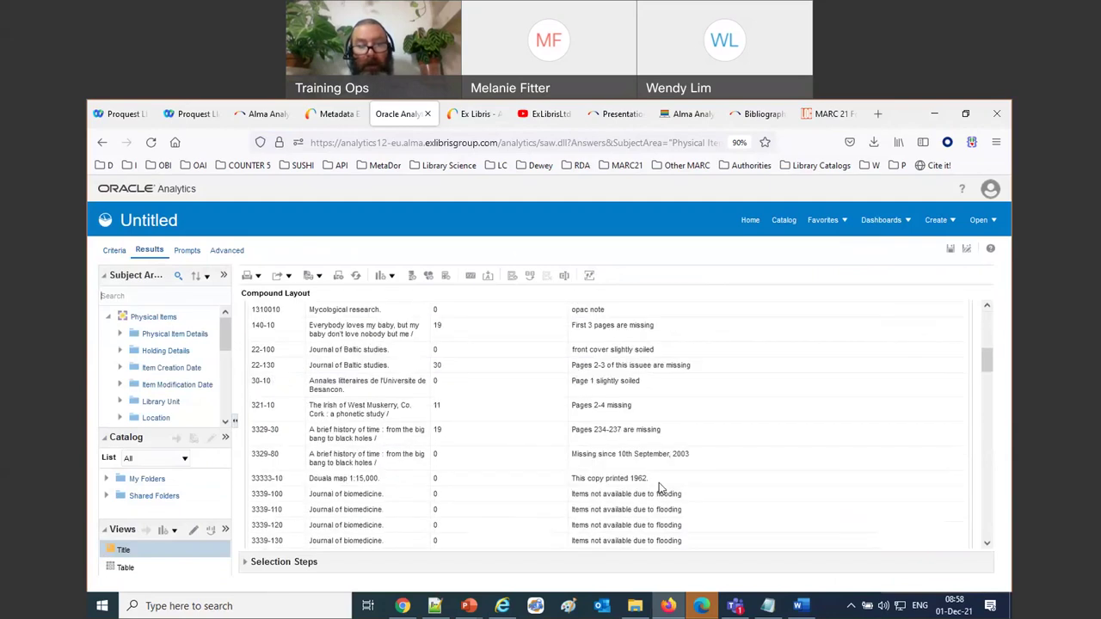
pyautogui.scroll(10, 659, 487)
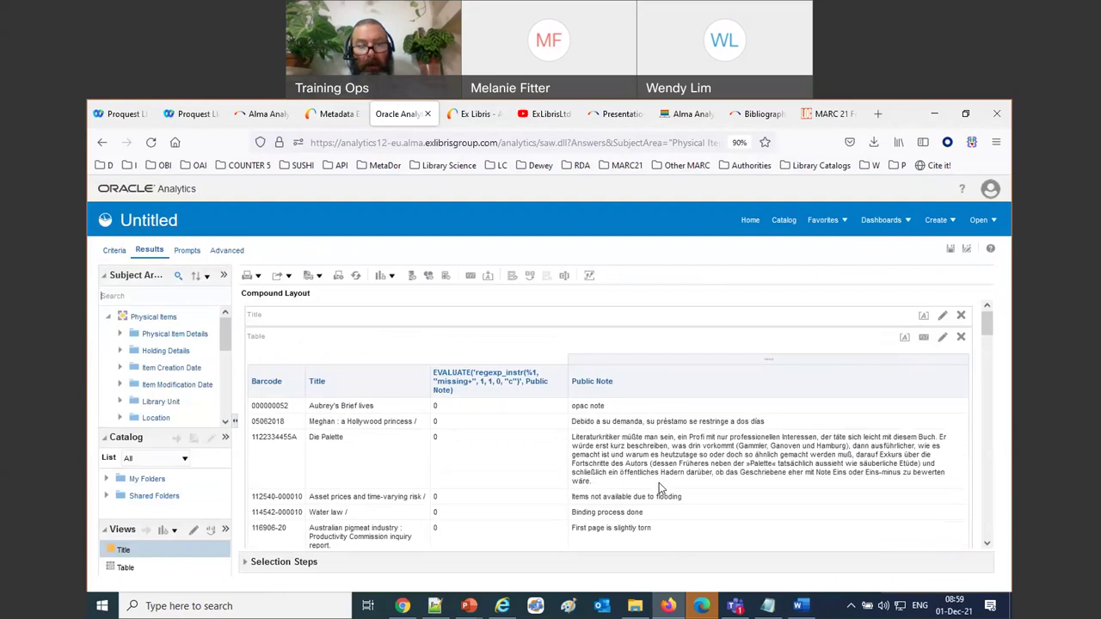
pyautogui.scroll(-3, 659, 484)
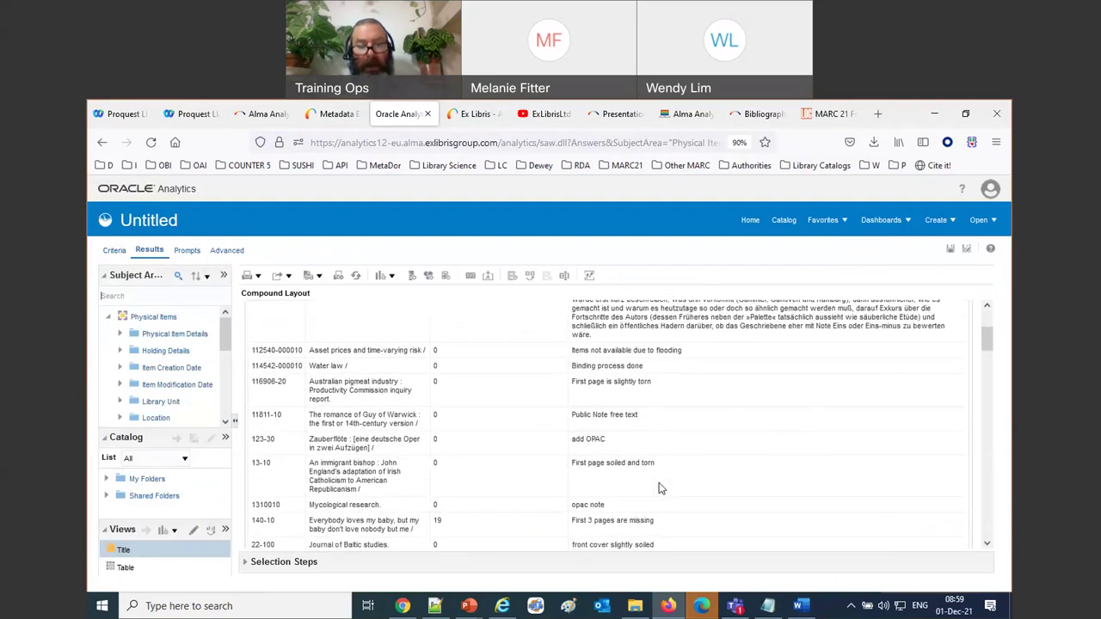
pyautogui.scroll(-1, 658, 488)
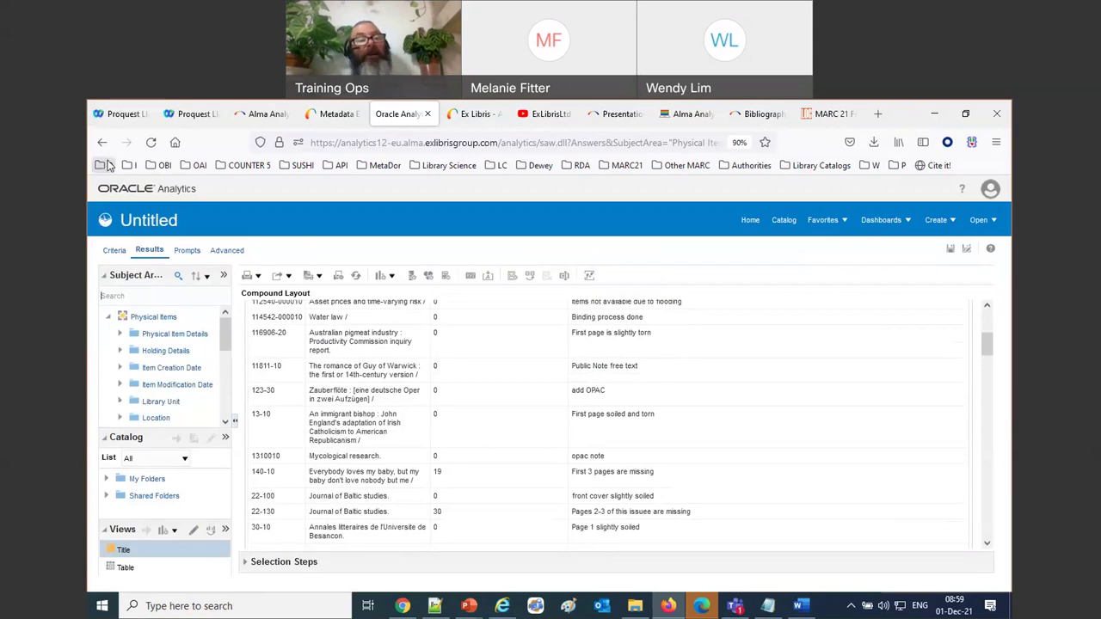
pyautogui.scroll(1, 262, 394)
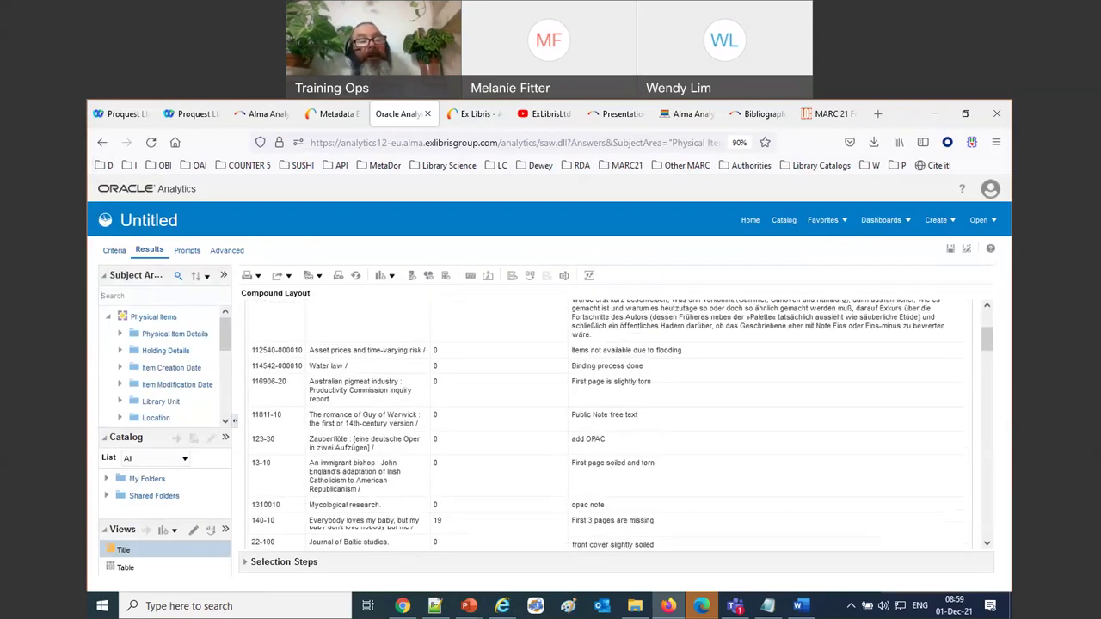
# Step: Add a filter on the regexp_instr column with the operator "is not equal to / is not in" and the value 0
pyautogui.click(117, 251)
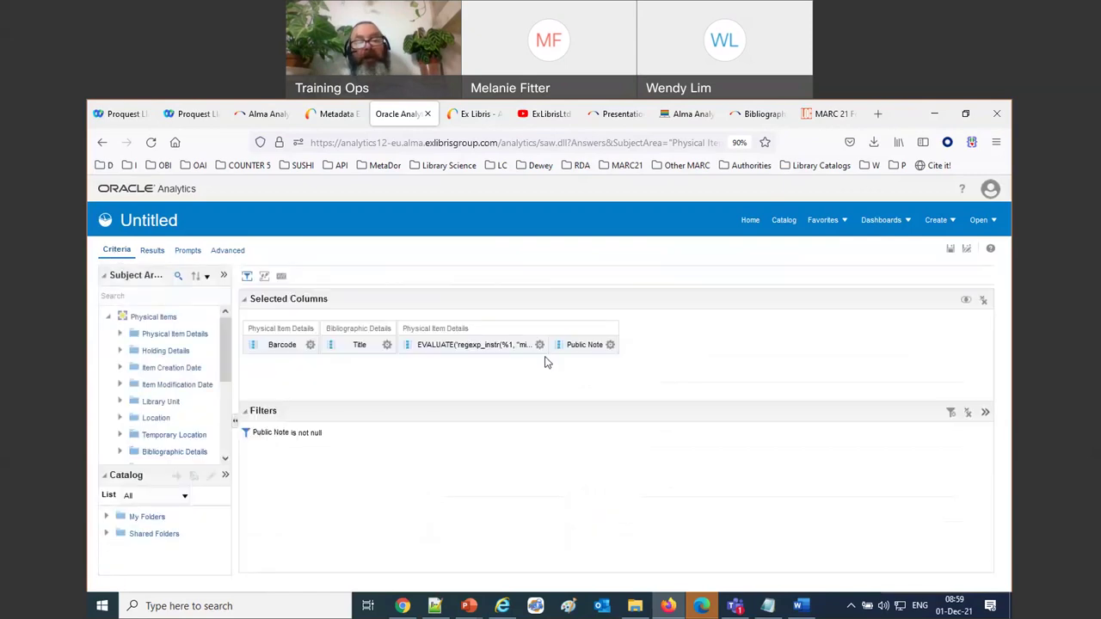
pyautogui.click(541, 345)
pyautogui.click(578, 420)
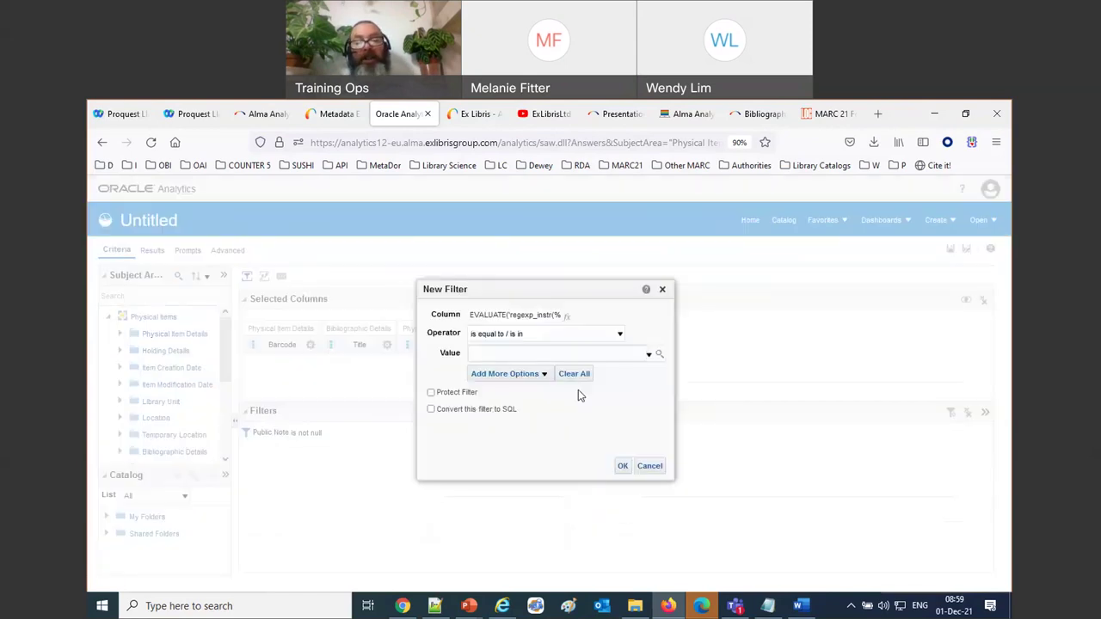
pyautogui.click(560, 338)
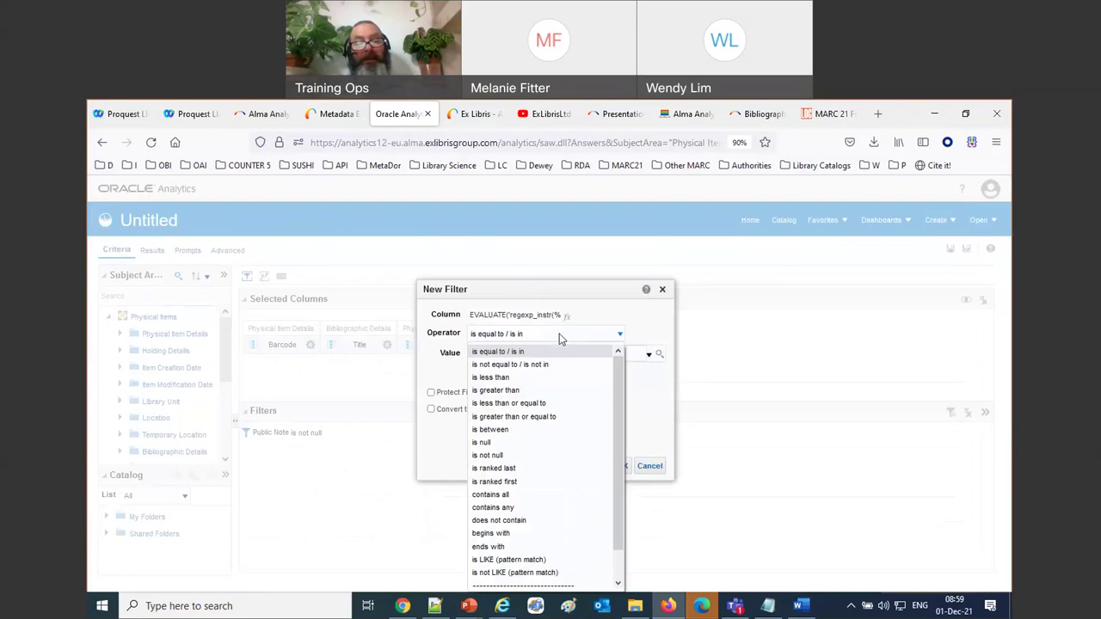
pyautogui.click(561, 365)
pyautogui.click(556, 355)
pyautogui.write('0')
pyautogui.click(623, 466)
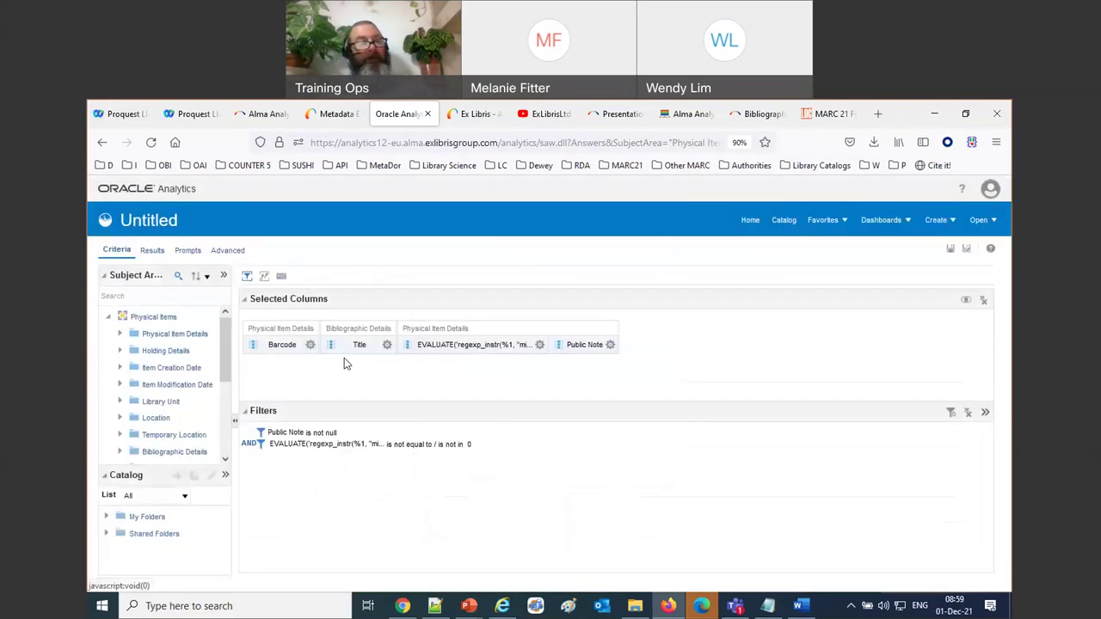
# Step: Run the filtered results and check each listed public note for the word missing
pyautogui.click(151, 251)
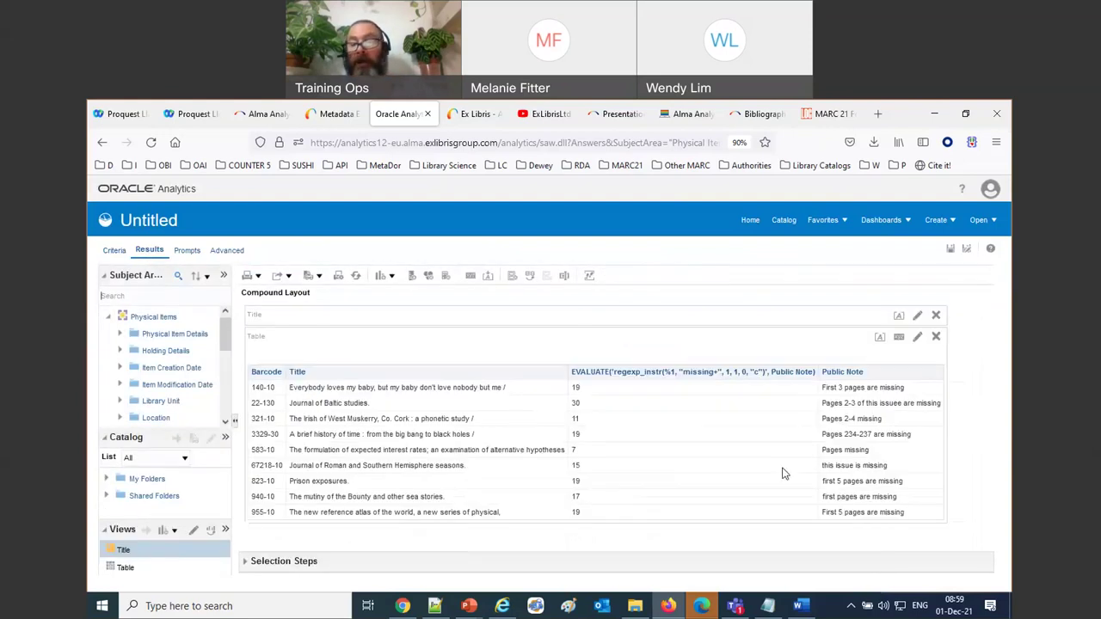
pyautogui.click(867, 389)
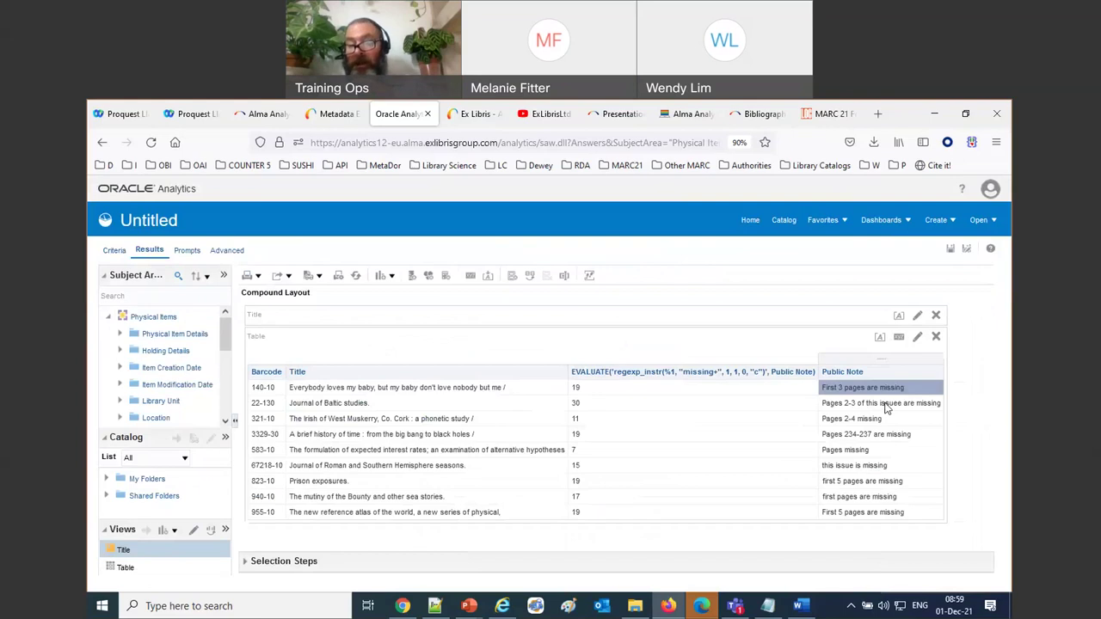
pyautogui.click(886, 404)
pyautogui.click(870, 420)
pyautogui.click(869, 434)
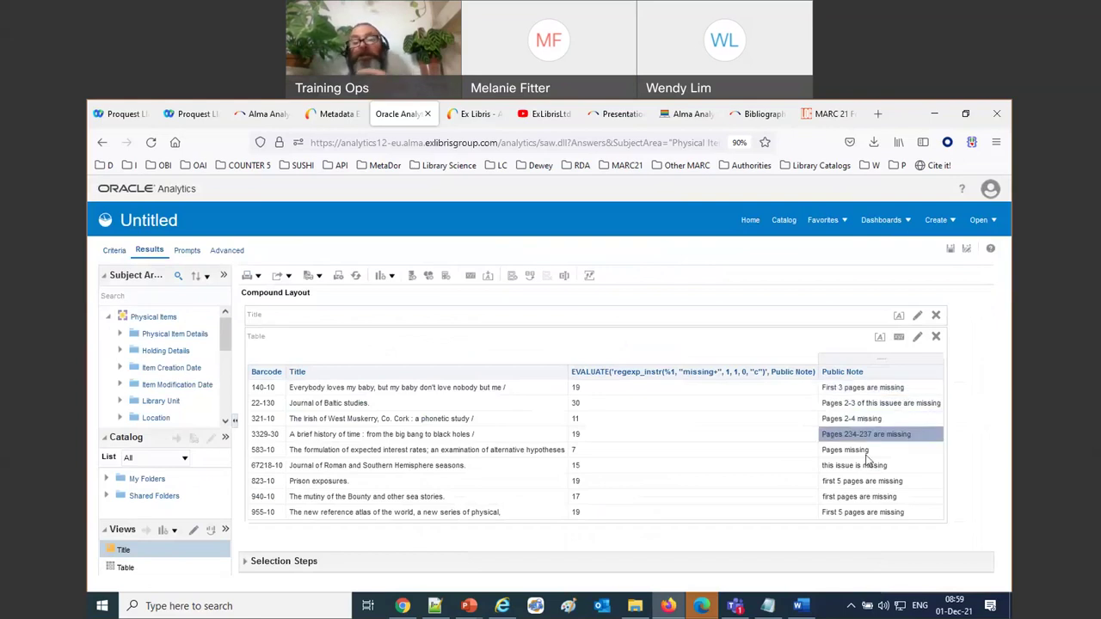
pyautogui.click(860, 465)
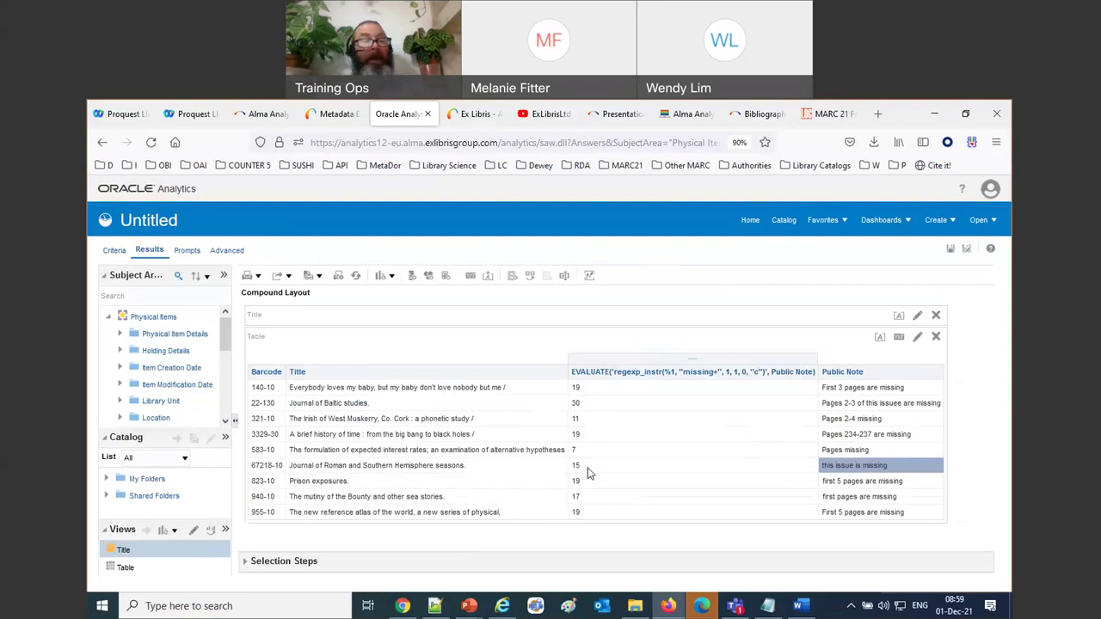
# Step: Change the search string in the regexp_instr column formula from missing back to DVD and apply it
pyautogui.click(108, 253)
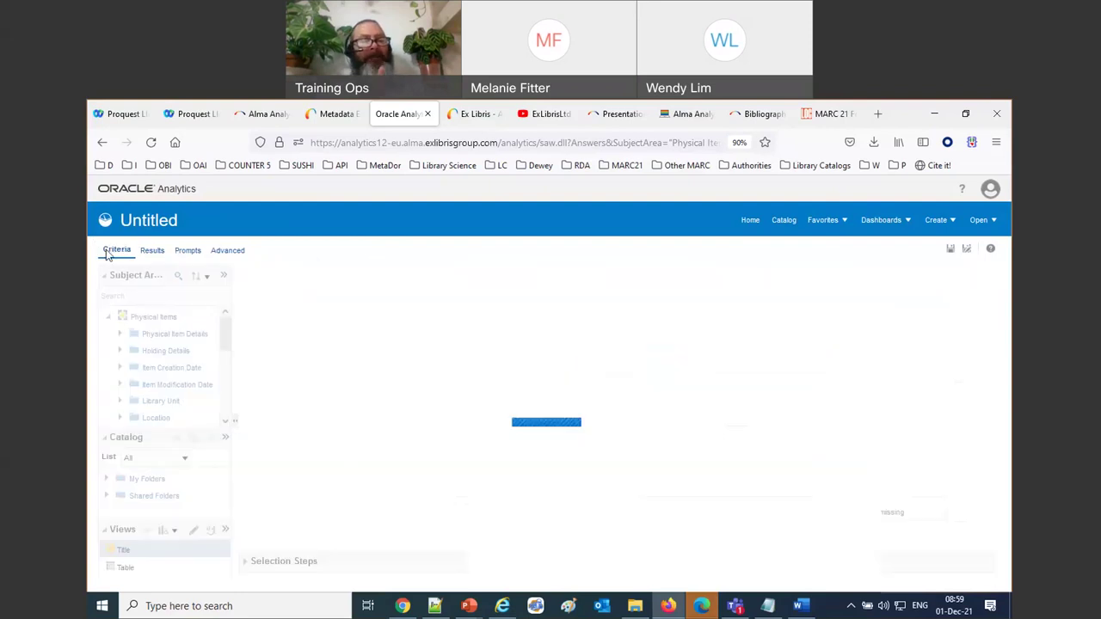
pyautogui.click(539, 345)
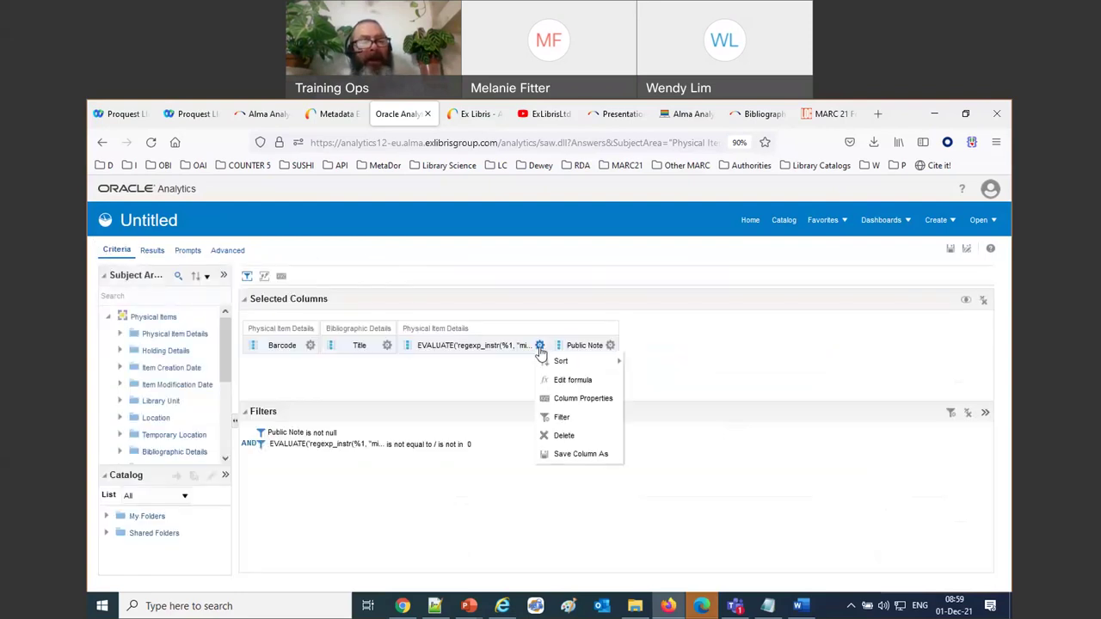
pyautogui.click(566, 383)
pyautogui.click(544, 367)
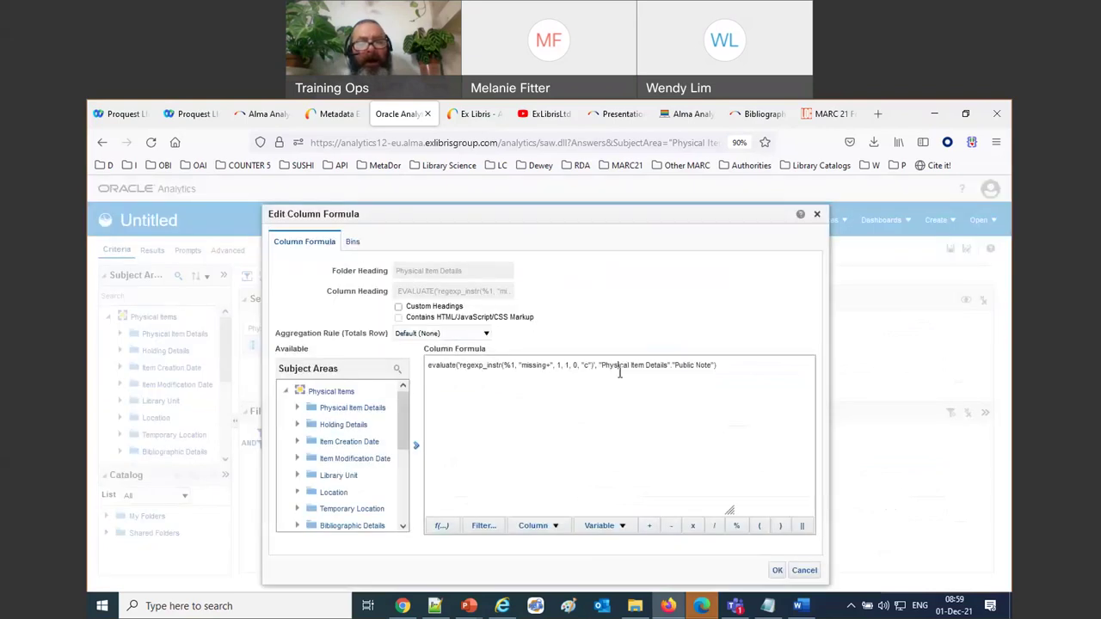
pyautogui.doubleClick(537, 375)
pyautogui.write('DVD')
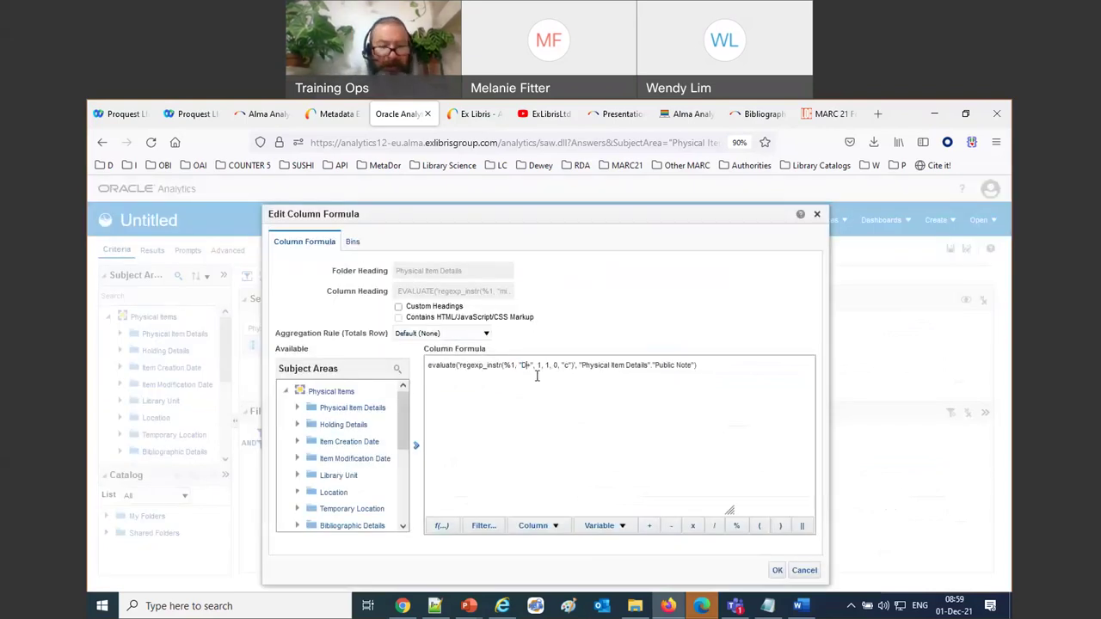
pyautogui.click(776, 570)
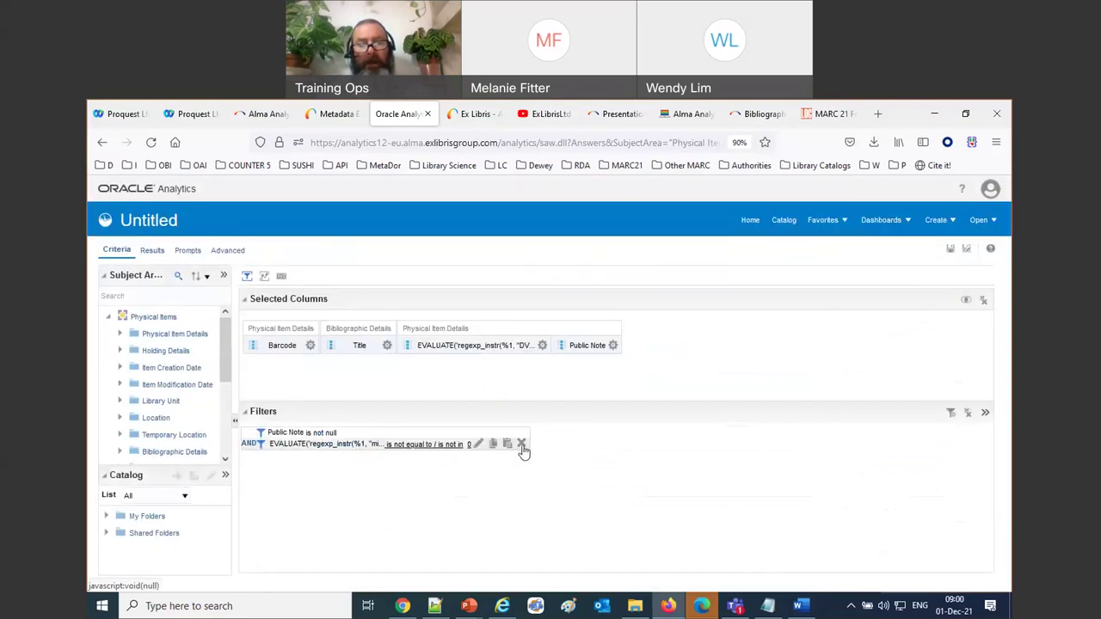
# Step: Replace the missing filter with one on the DVD formula column, "is not equal to / is not in" 0, and run the results
pyautogui.click(521, 444)
pyautogui.click(542, 345)
pyautogui.click(579, 420)
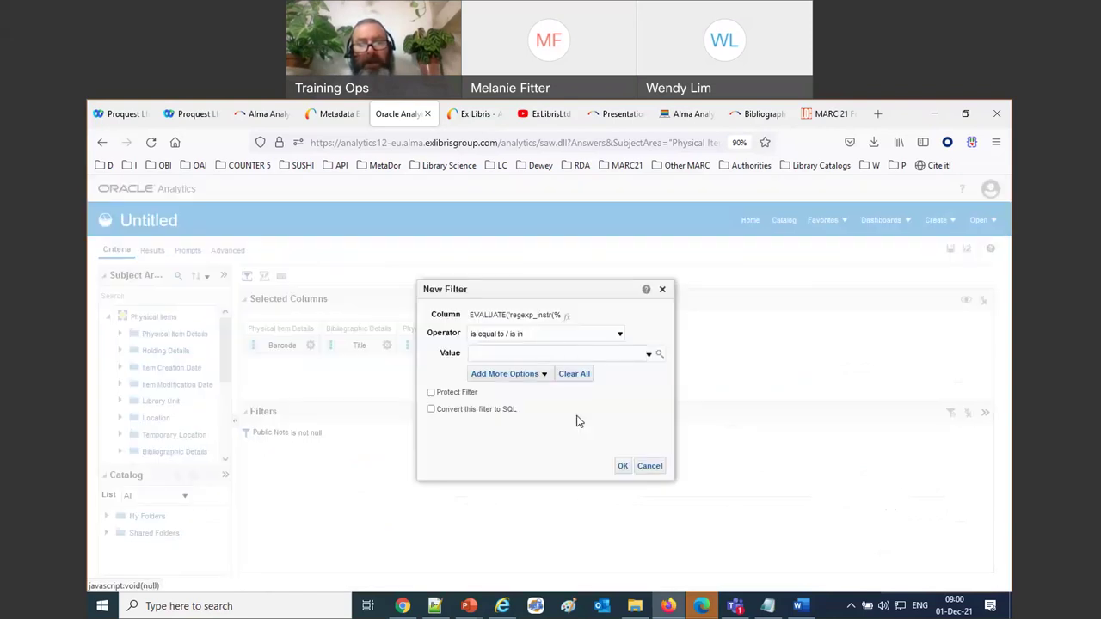
pyautogui.click(560, 337)
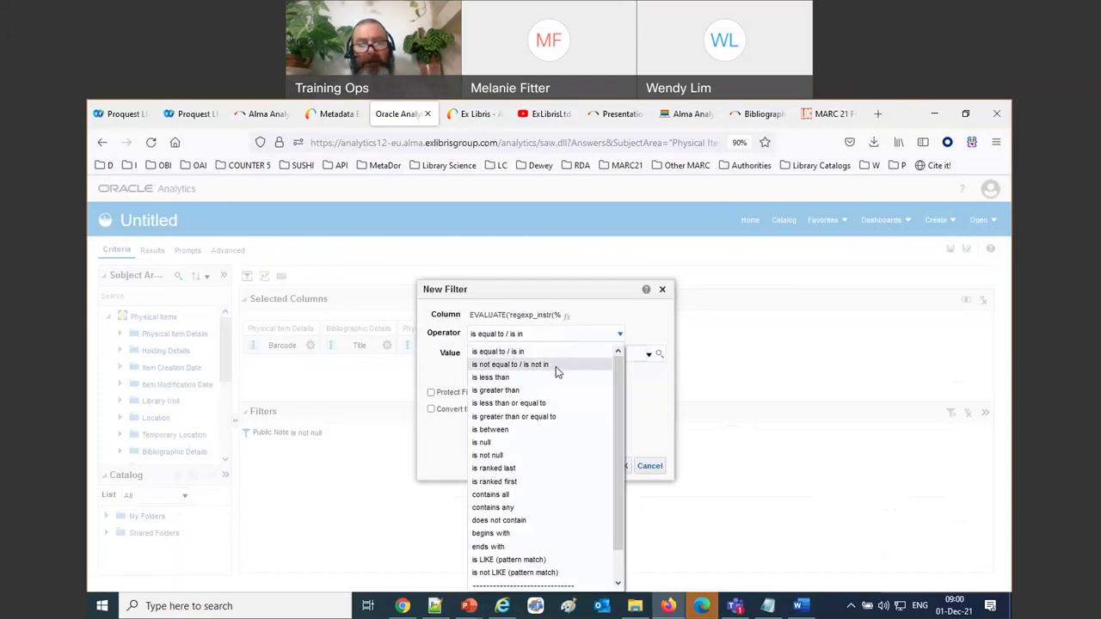
pyautogui.click(556, 367)
pyautogui.click(545, 356)
pyautogui.write('0')
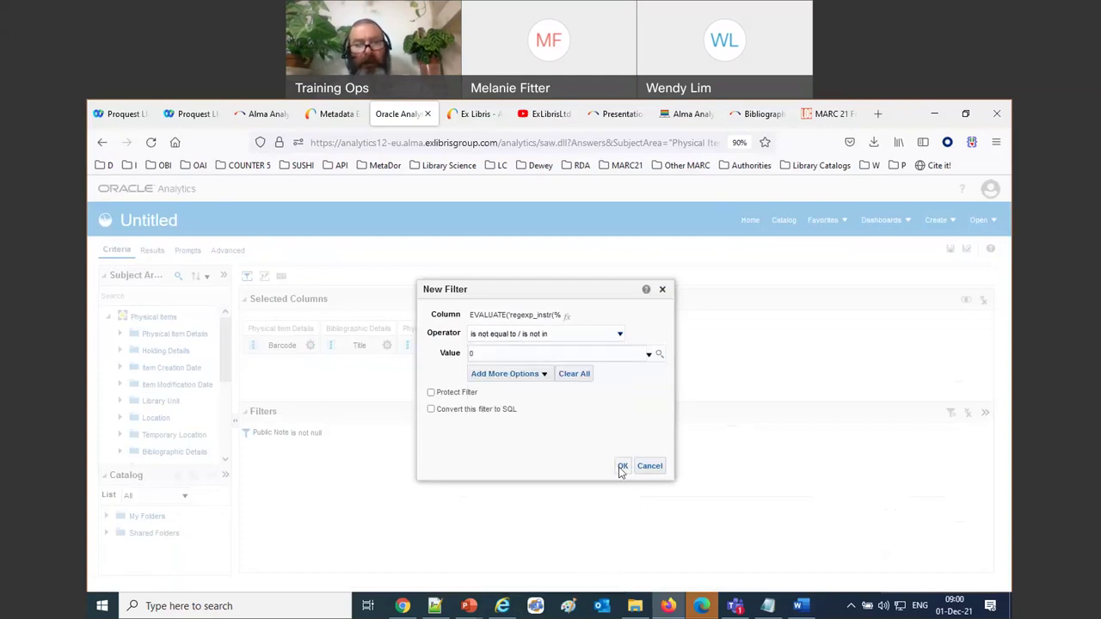
pyautogui.click(622, 466)
pyautogui.click(149, 250)
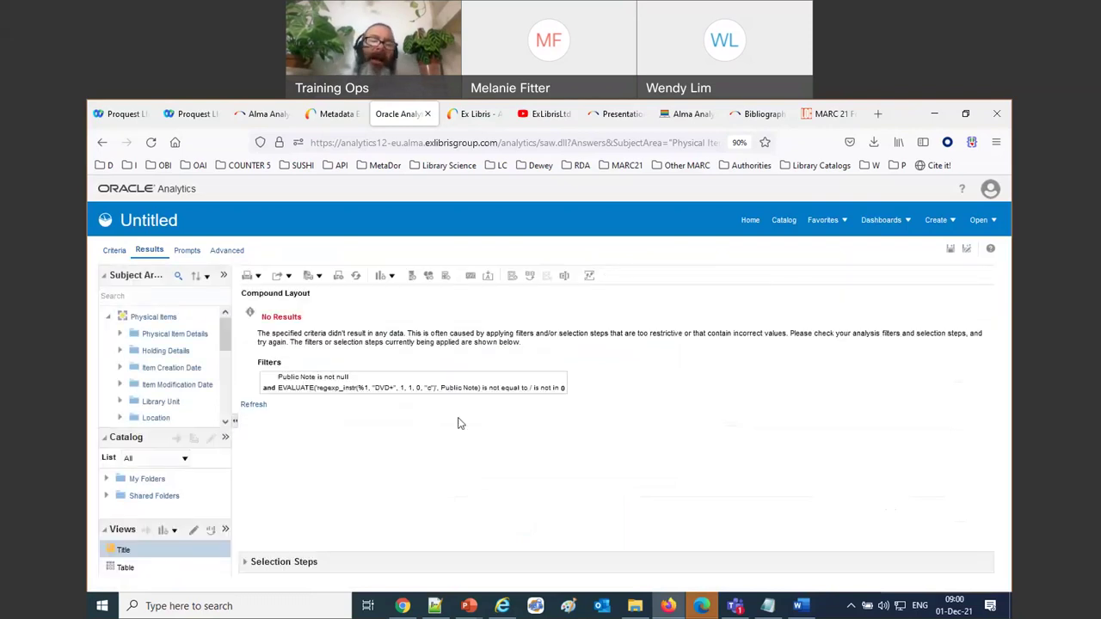
# Step: Return to the criteria, change DVD to missing in the regexp_instr column formula, and apply it
pyautogui.click(116, 250)
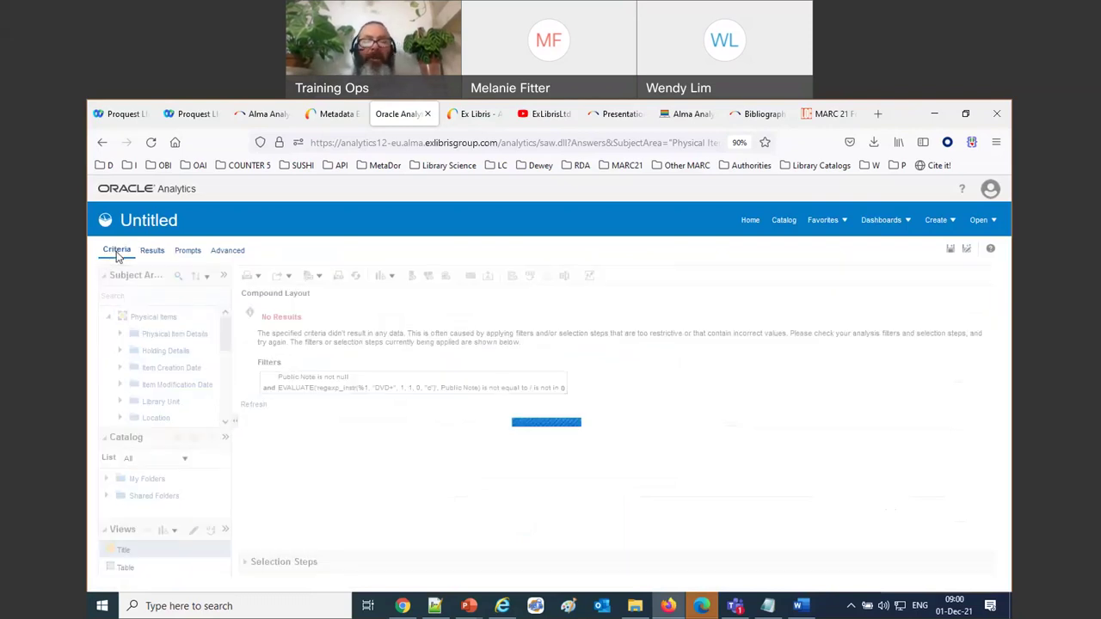
pyautogui.click(542, 344)
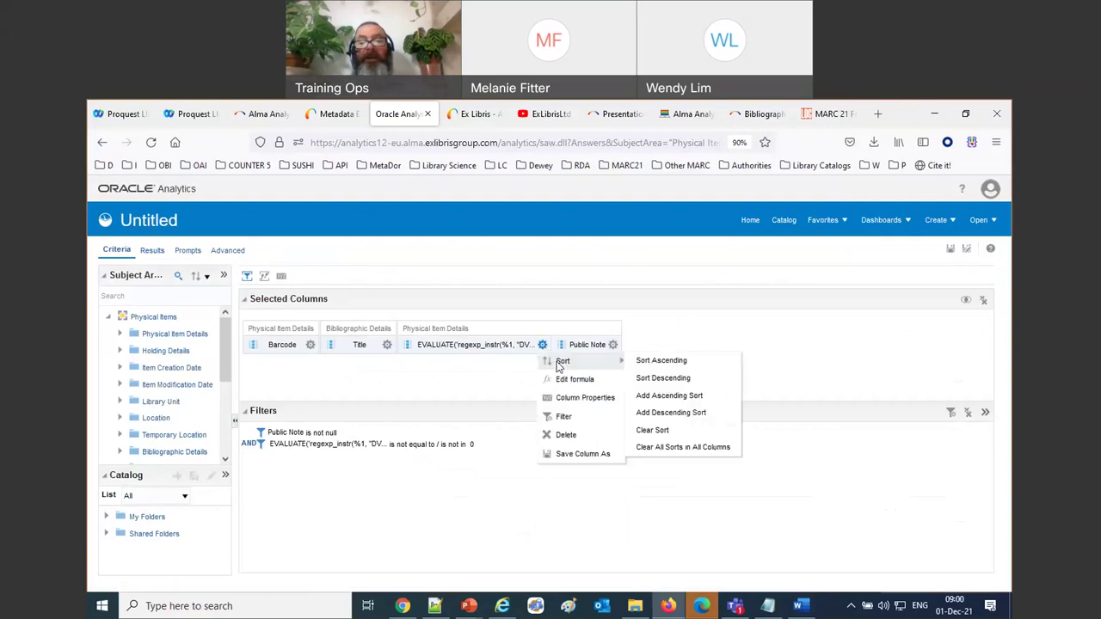
pyautogui.click(565, 379)
pyautogui.click(528, 367)
pyautogui.doubleClick(528, 367)
pyautogui.write('missing|-')
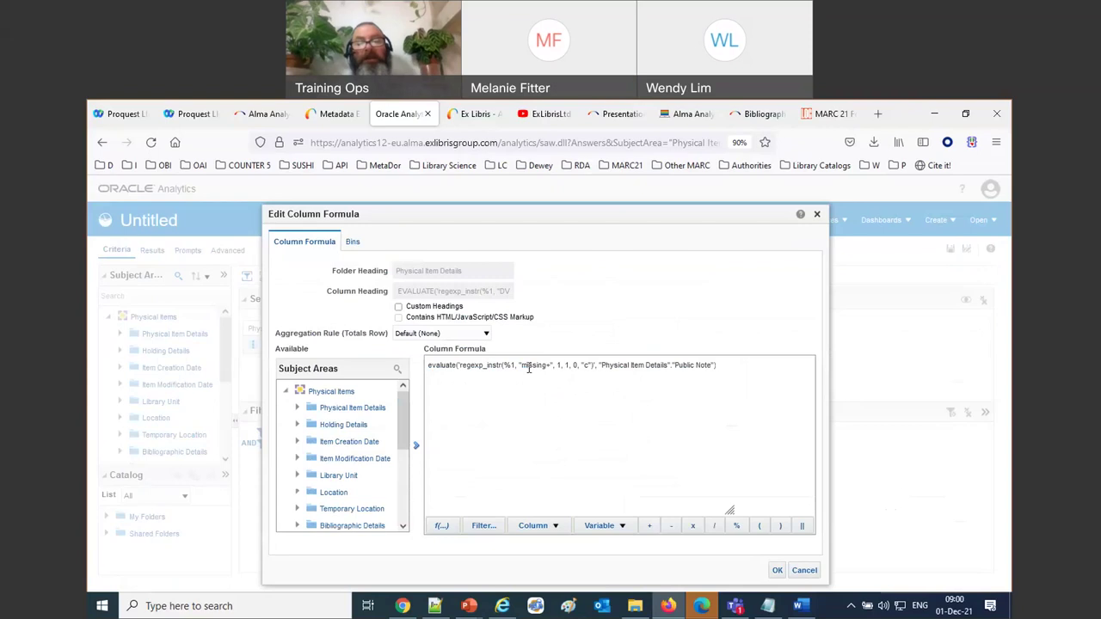
pyautogui.click(776, 570)
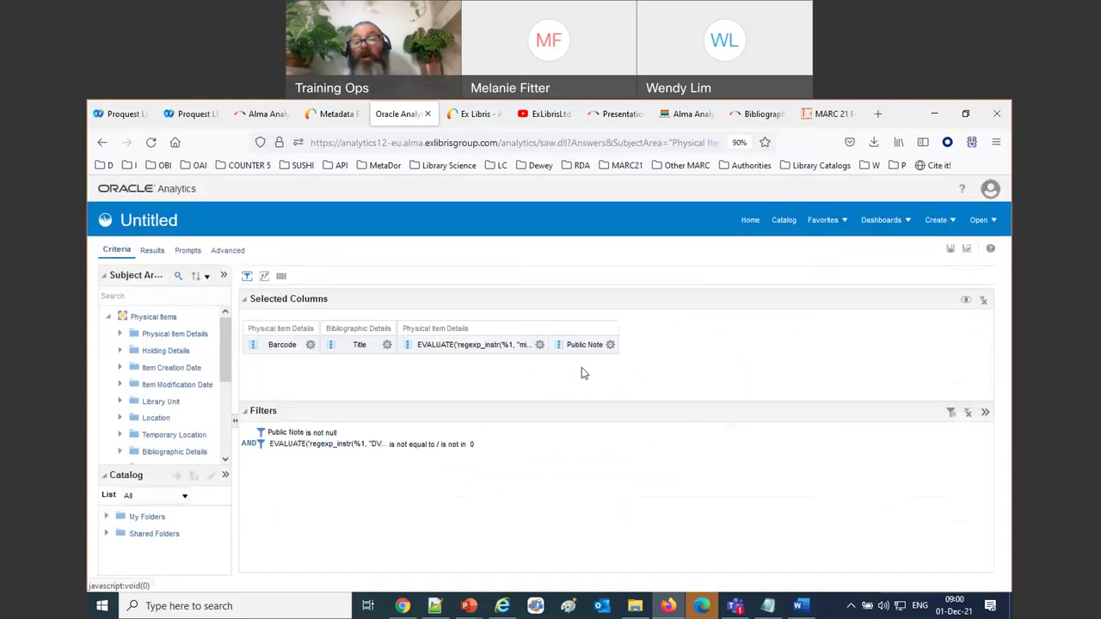
# Step: Replace the DVD filter with one on the missing formula column, "is not equal to / is not in" 0, and run the results
pyautogui.click(541, 347)
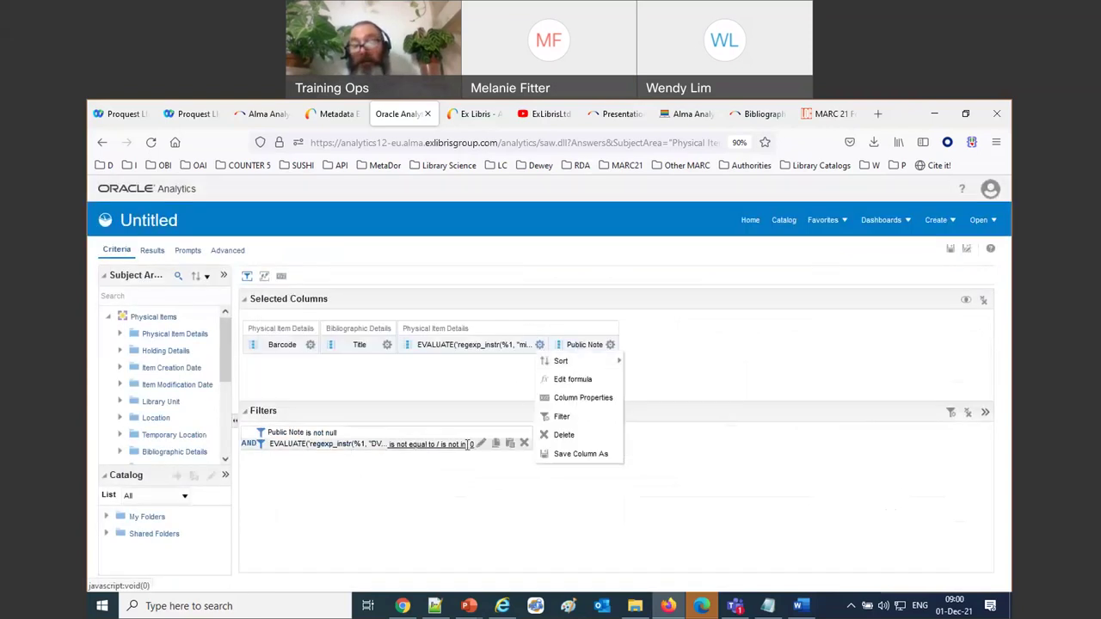
pyautogui.click(526, 447)
pyautogui.click(541, 345)
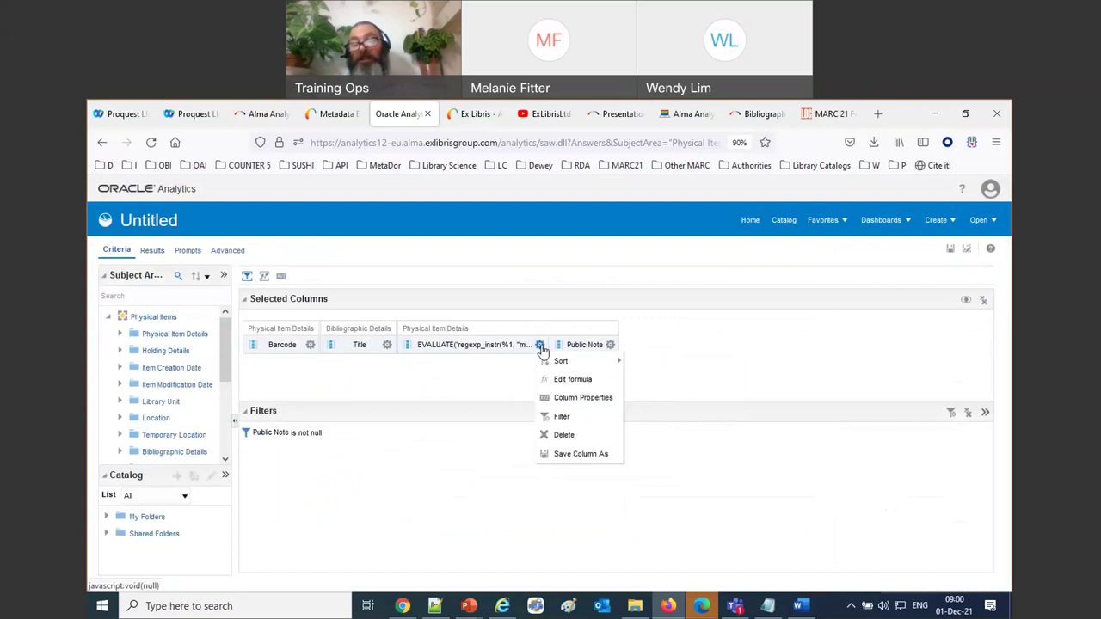
pyautogui.click(572, 417)
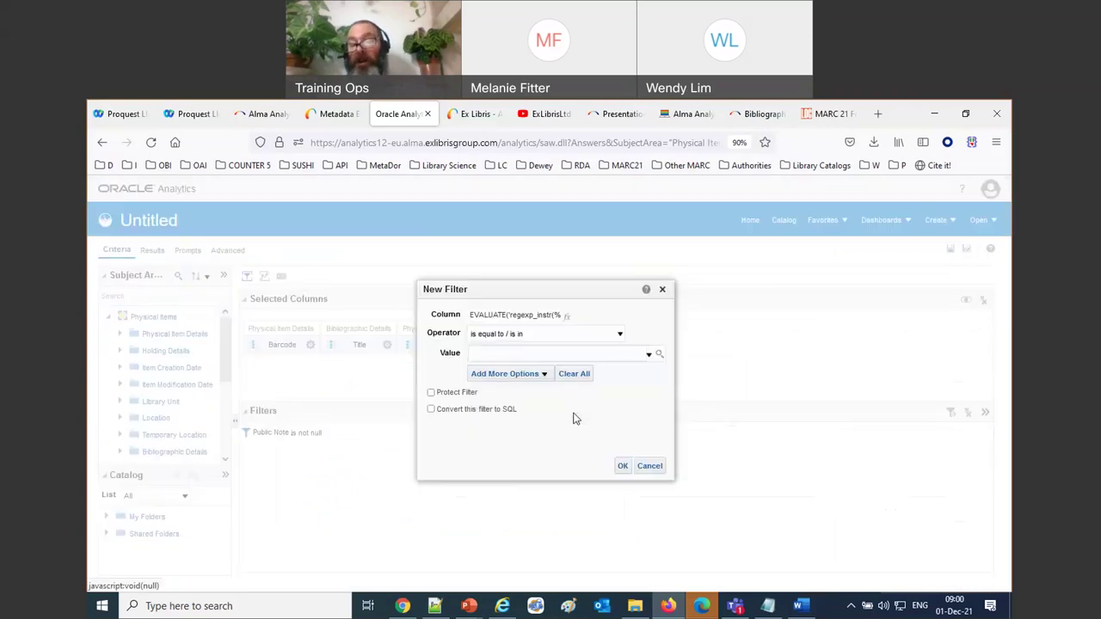
pyautogui.click(619, 333)
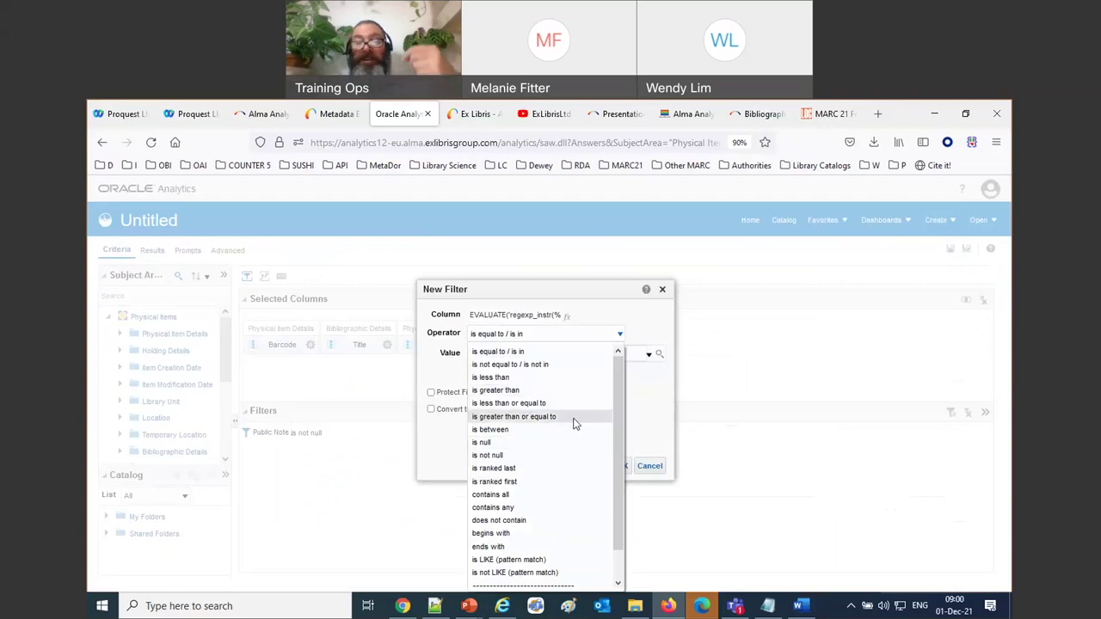
pyautogui.click(555, 364)
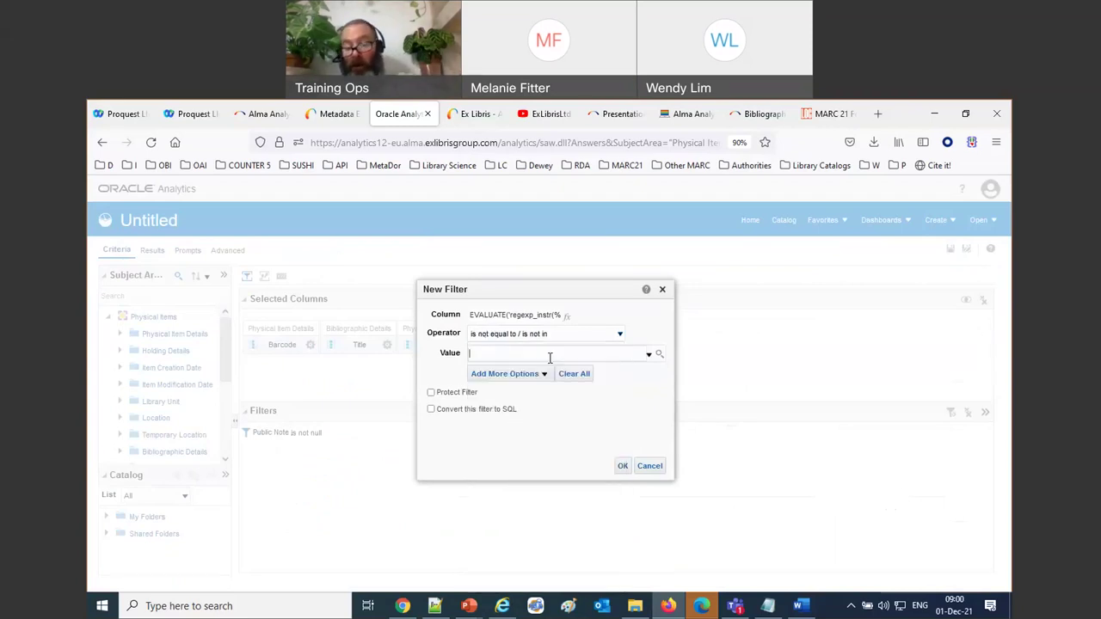
pyautogui.write('0')
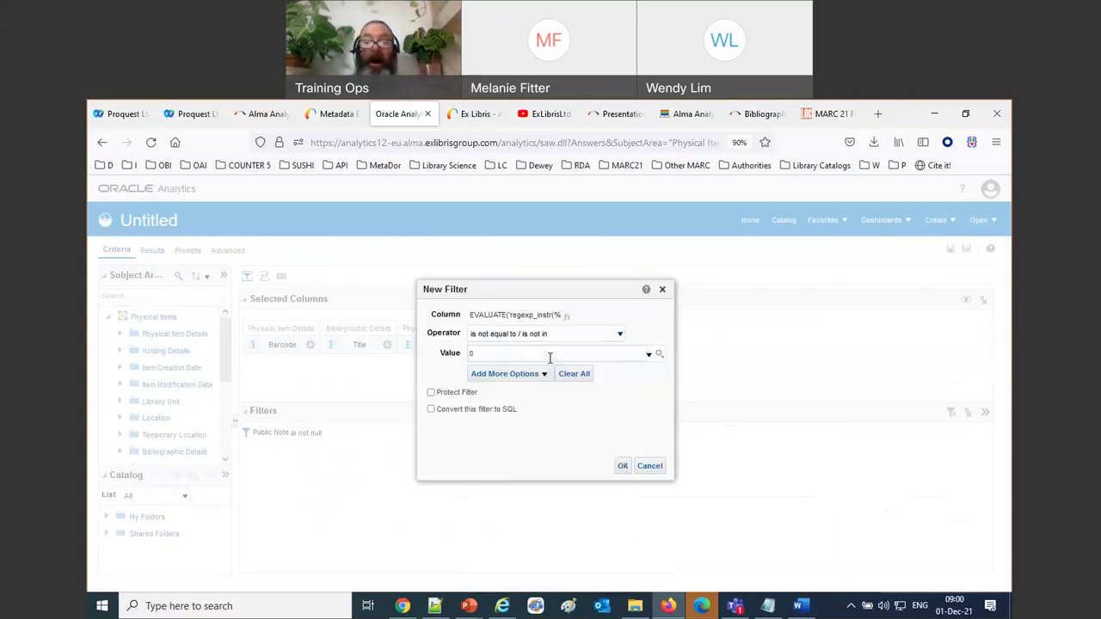
pyautogui.click(622, 467)
pyautogui.click(157, 256)
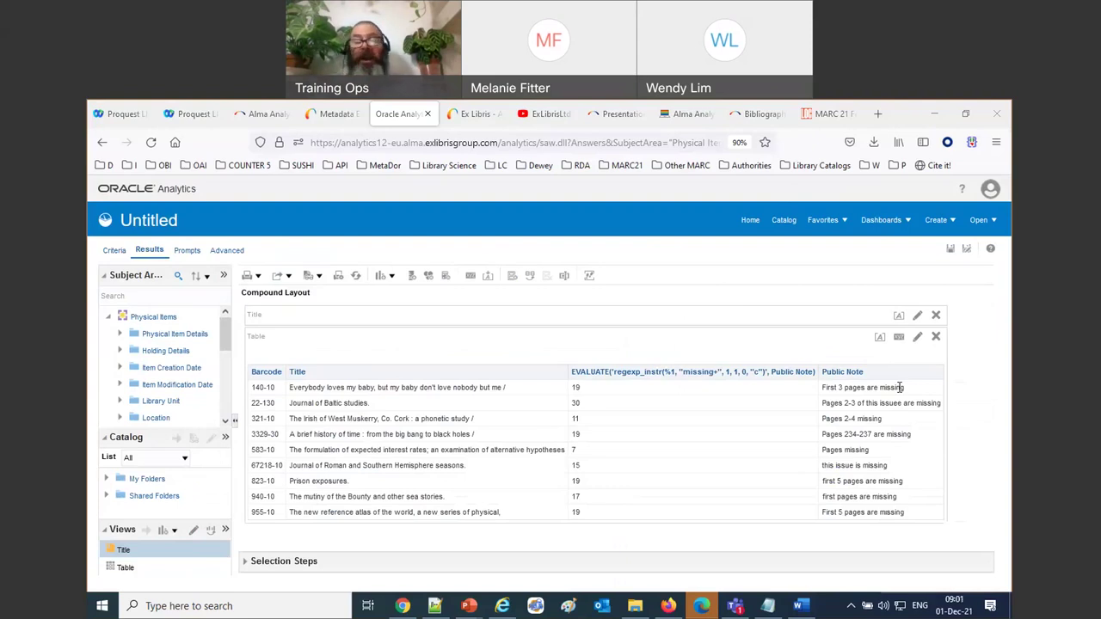
# Step: Return to the criteria, switch to Word and add the question 'Did you get Missing, MISSING etc in the previous example as well, or just "missing"?'
pyautogui.click(112, 251)
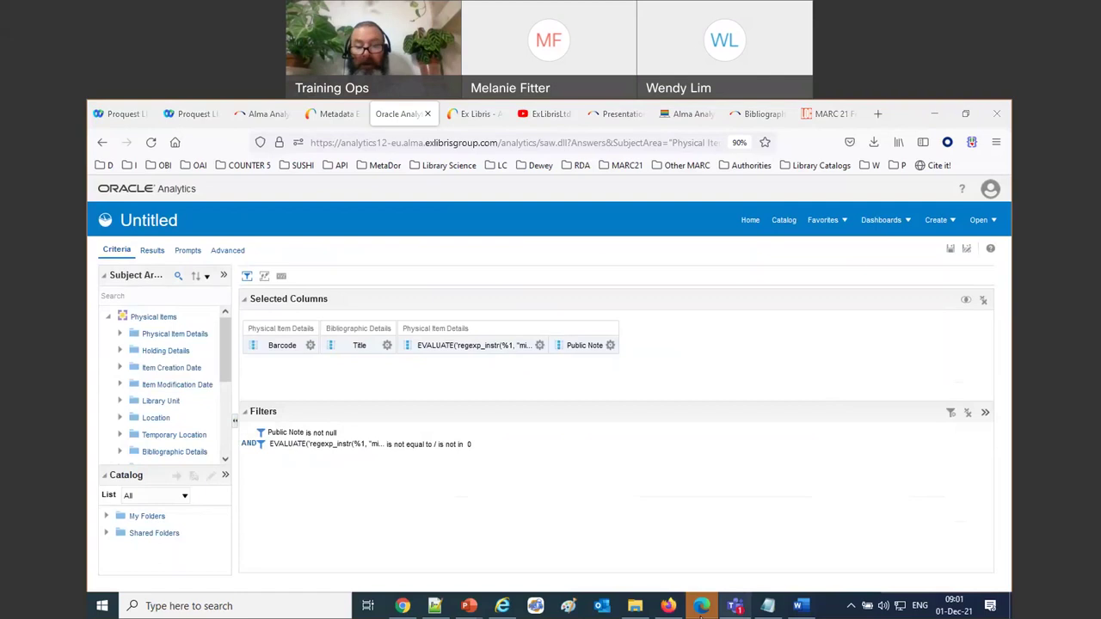
pyautogui.click(817, 611)
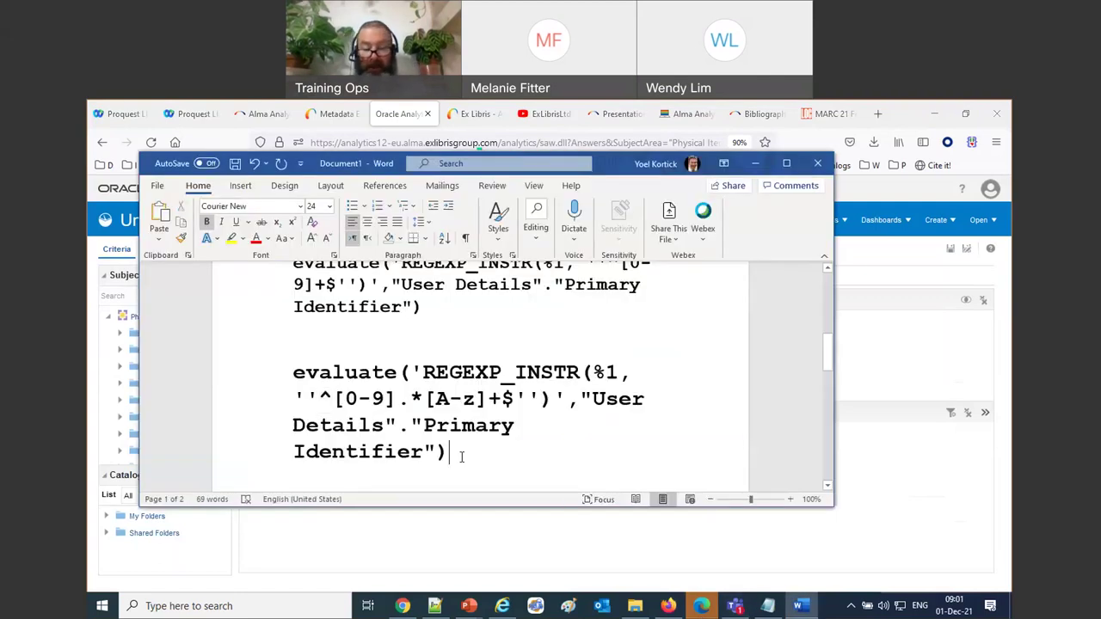
pyautogui.press('Return')
pyautogui.write('Did you get Missing, MISSING etc in the previous example as well, or just "missing"?')
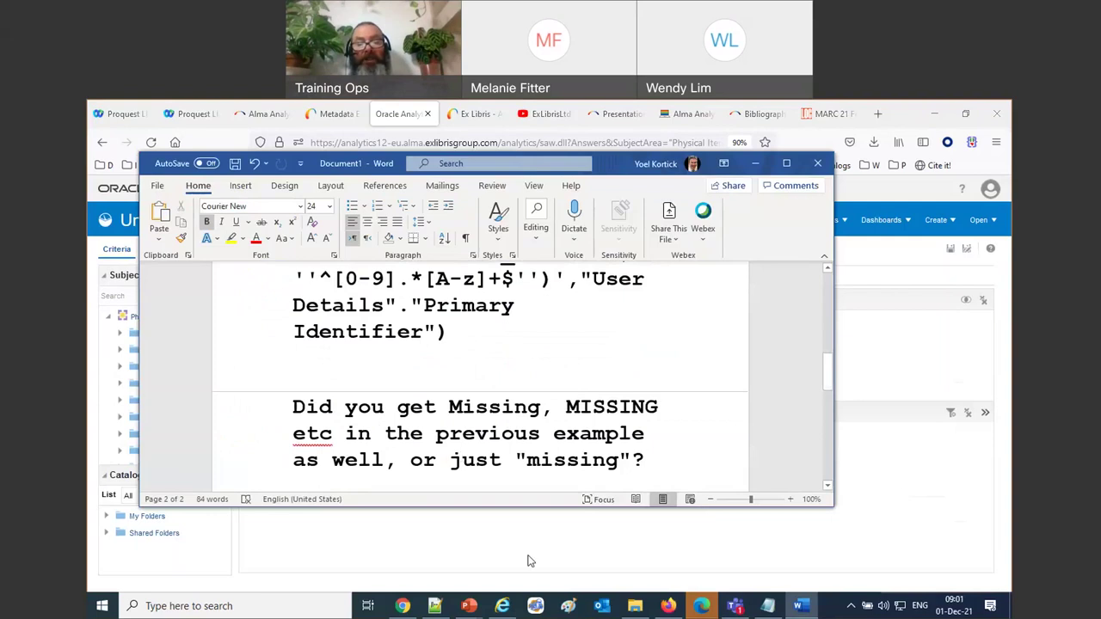
# Step: Switch back to the Oracle Analytics criteria and open the options of the regexp_instr formula column
pyautogui.click(548, 575)
pyautogui.click(539, 345)
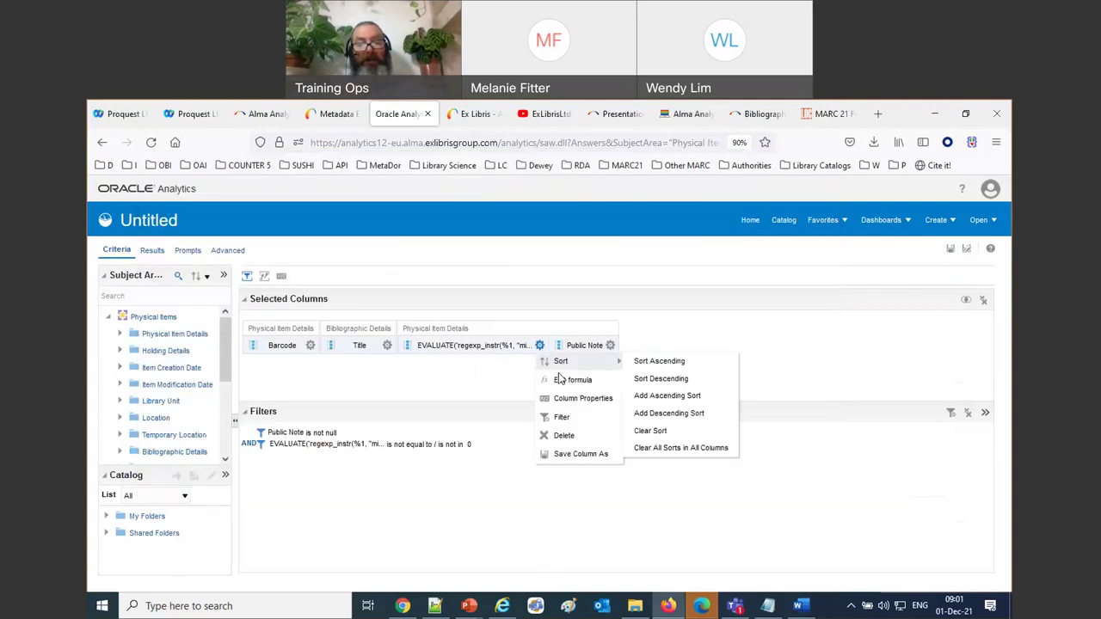
# Step: Open the EVALUATE column's formula for editing and look up the "c" and "i" case-sensitivity parameters on the Alma Analytics regular expression examples page
pyautogui.click(563, 383)
pyautogui.click(537, 367)
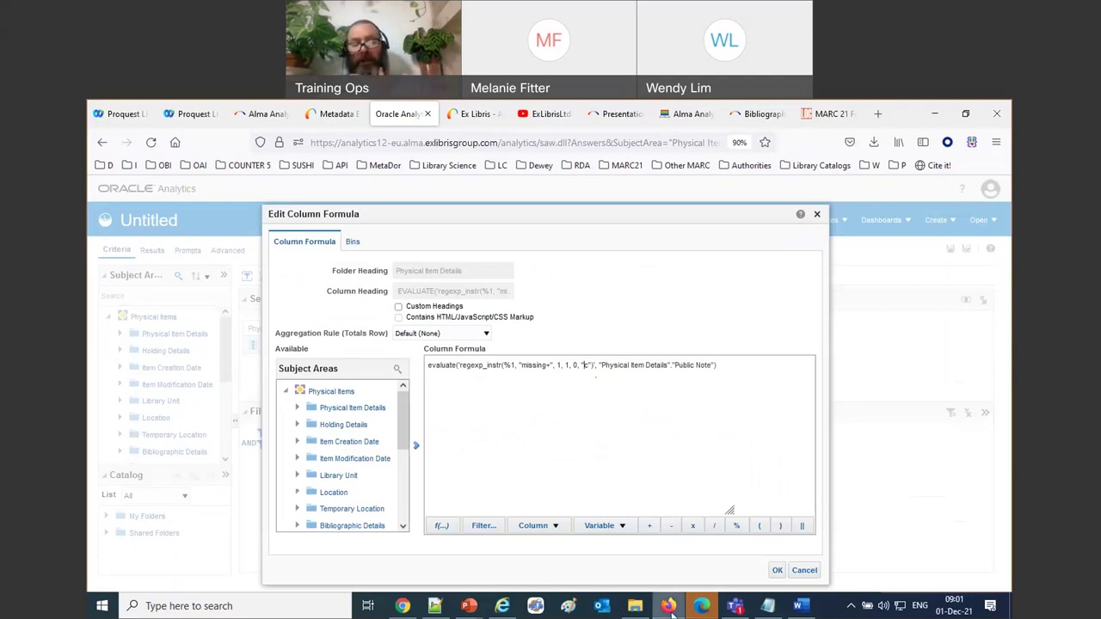
pyautogui.moveTo(673, 612)
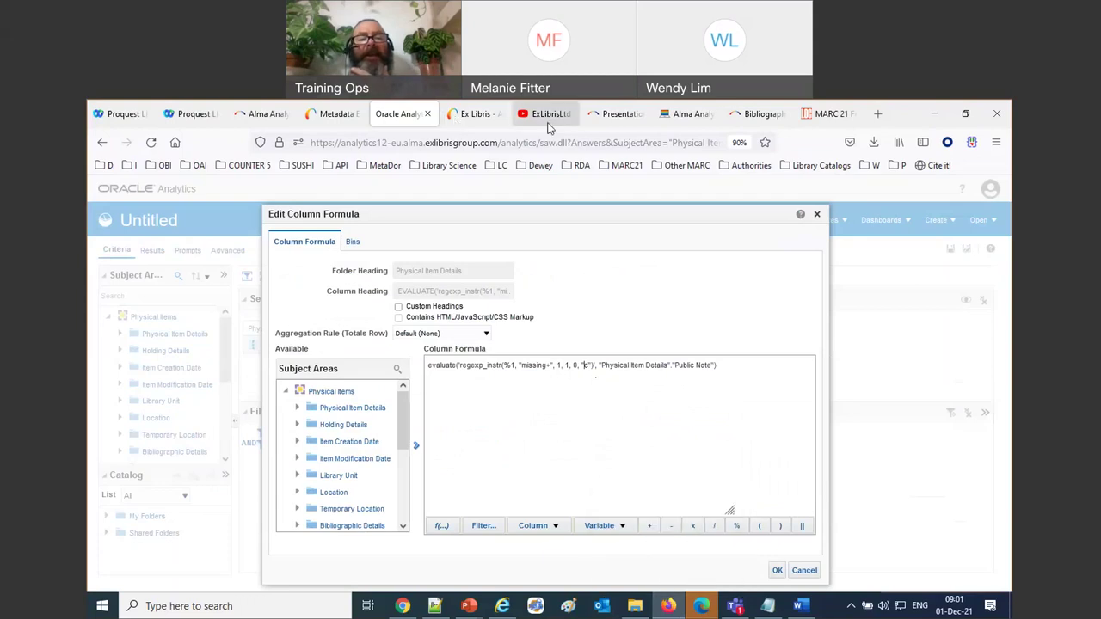
pyautogui.click(612, 117)
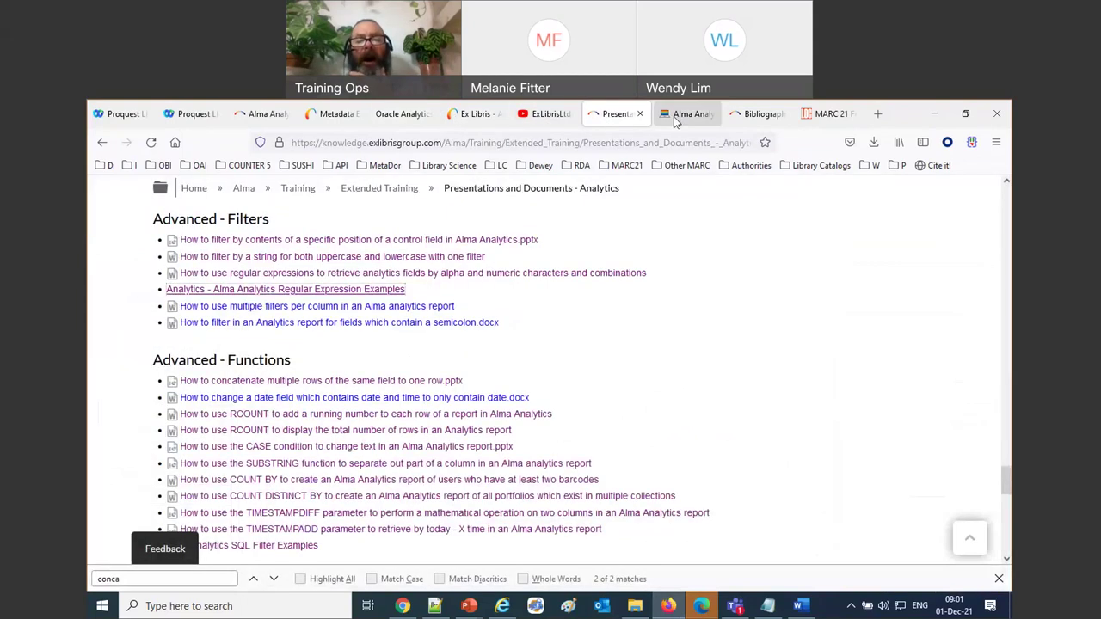
pyautogui.click(673, 116)
pyautogui.scroll(3, 514, 368)
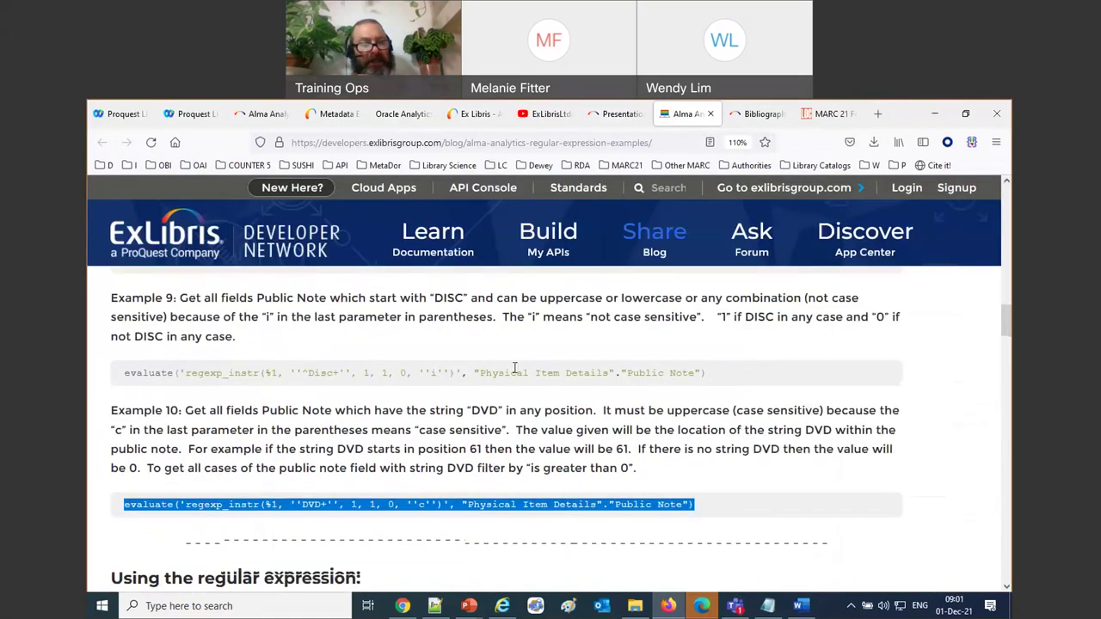
pyautogui.moveTo(113, 429); pyautogui.dragTo(511, 436)
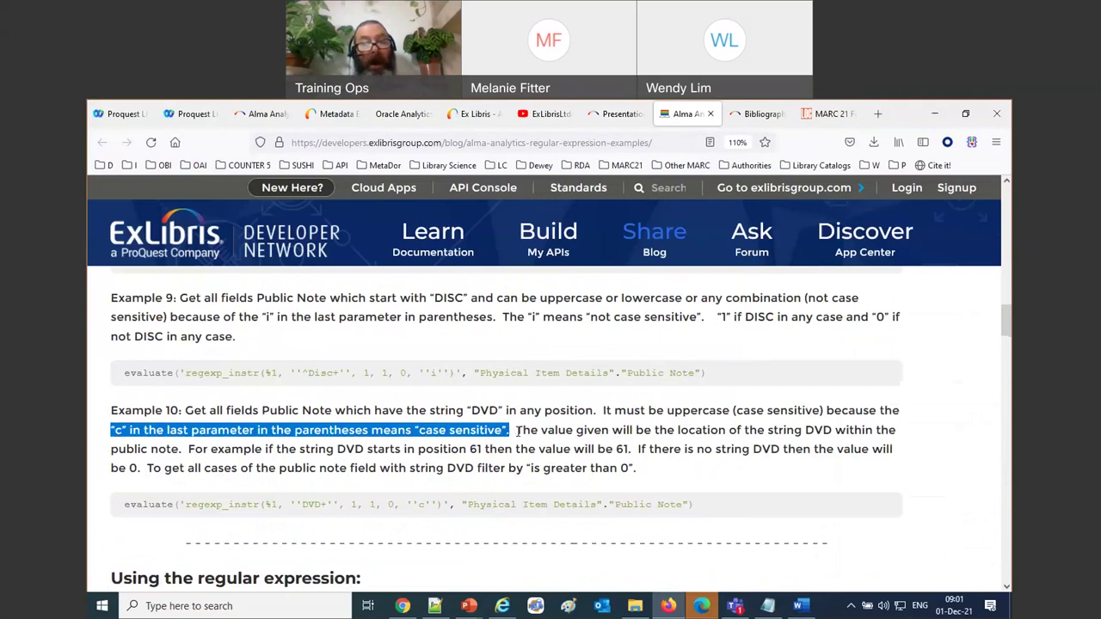
pyautogui.scroll(1, 517, 431)
pyautogui.moveTo(501, 399); pyautogui.dragTo(706, 400)
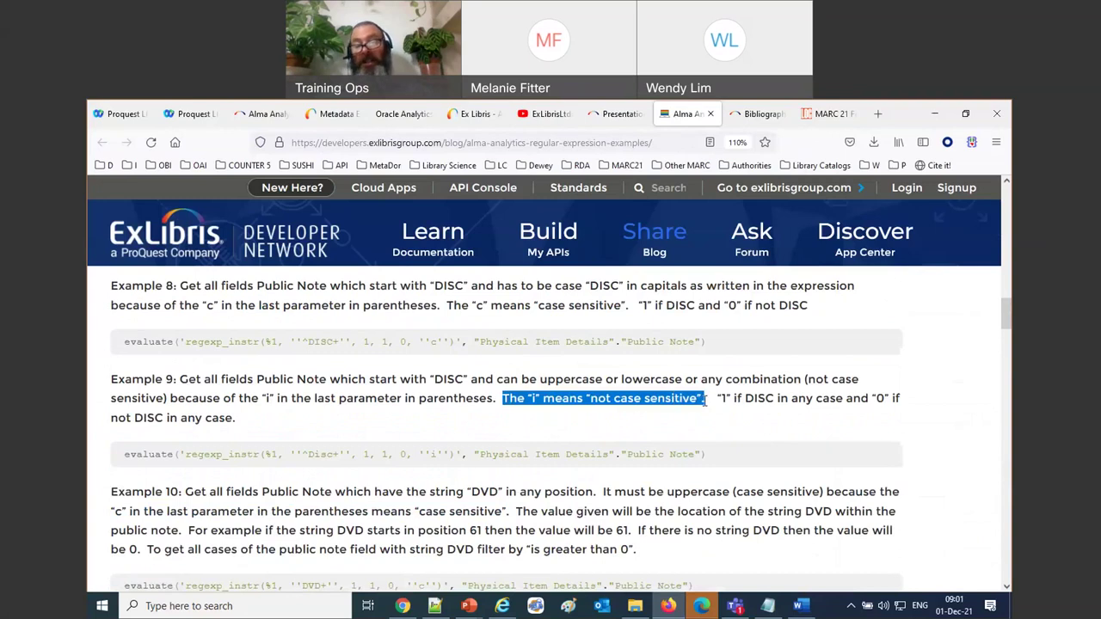
# Step: Set the last regexp_instr parameter in the column formula to "i" to make the match on "missing+" case-insensitive
pyautogui.click(378, 120)
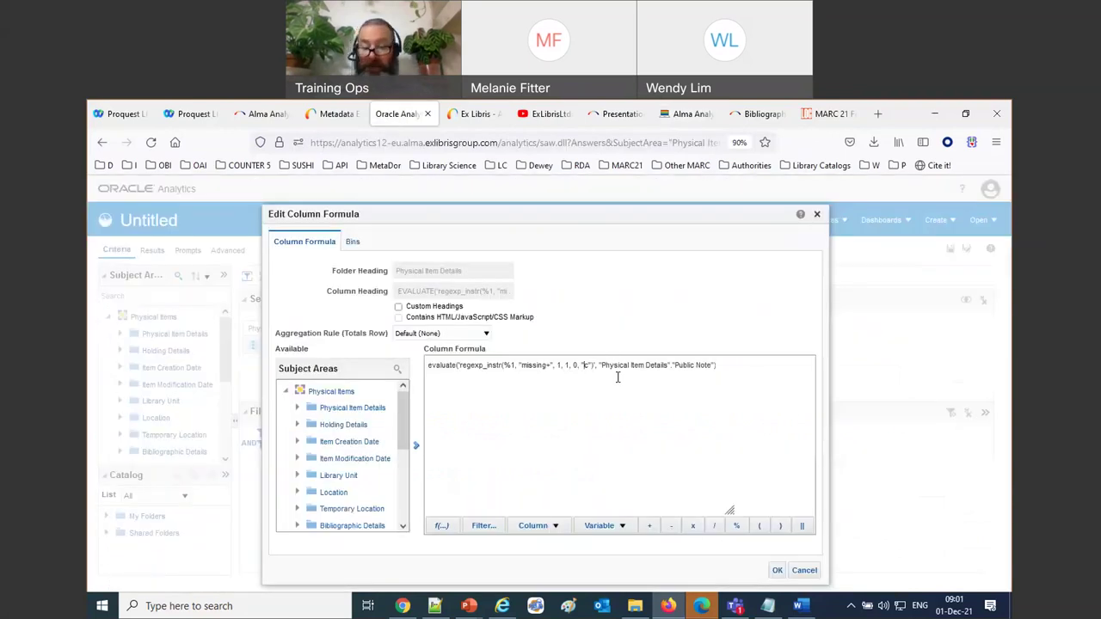
pyautogui.press('Delete')
pyautogui.write('i')
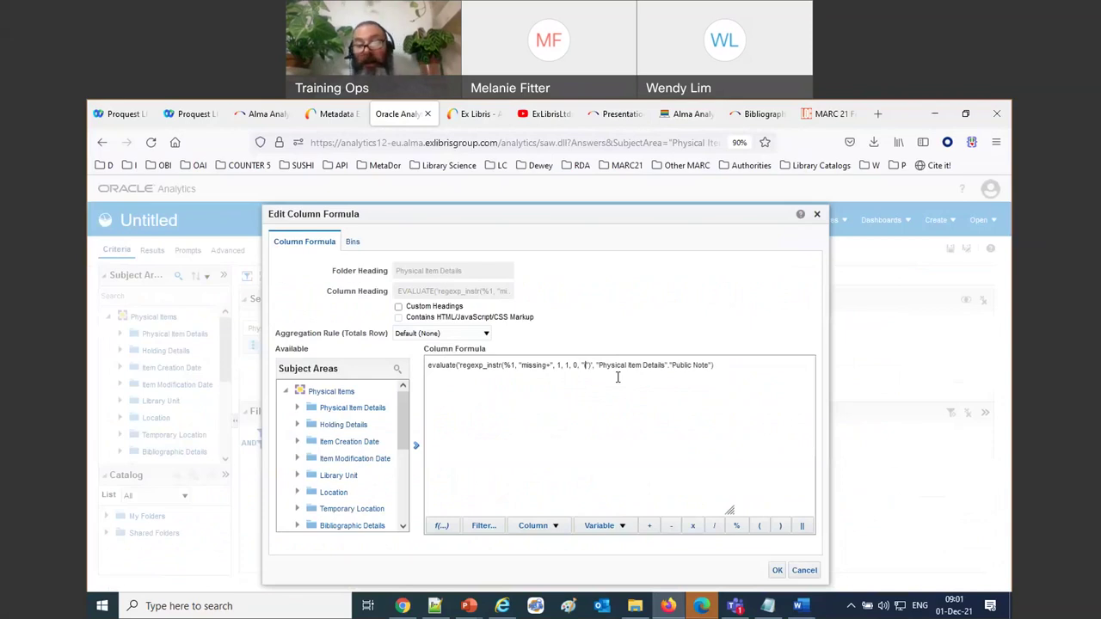
pyautogui.click(779, 571)
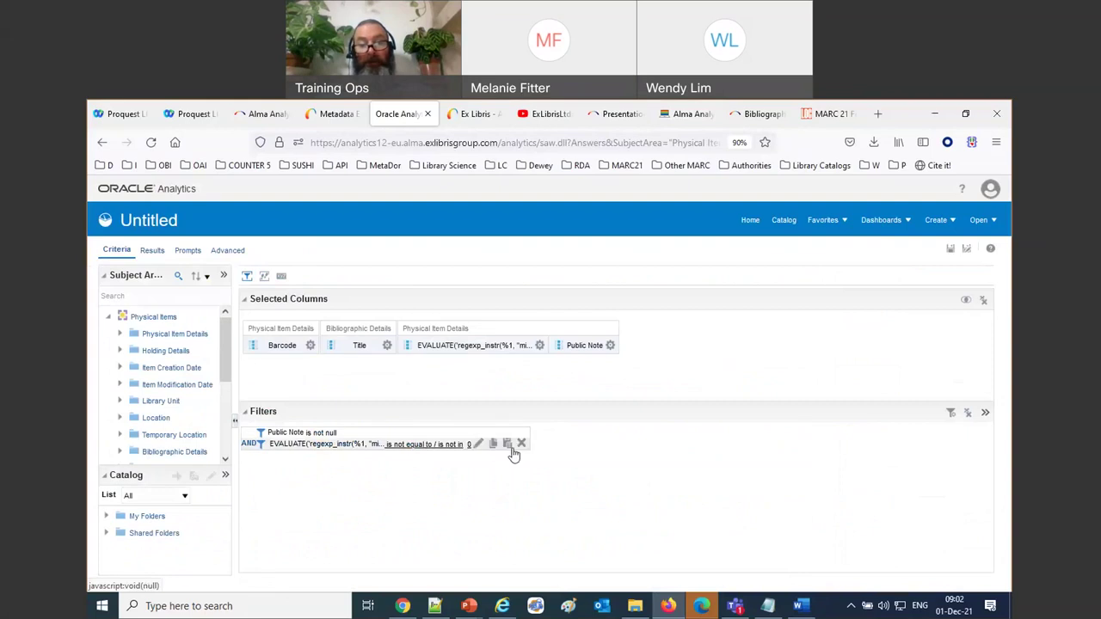
# Step: Replace the existing EVALUATE filter with one on the edited column where the value is not equal to / is not in 0
pyautogui.click(520, 443)
pyautogui.click(541, 346)
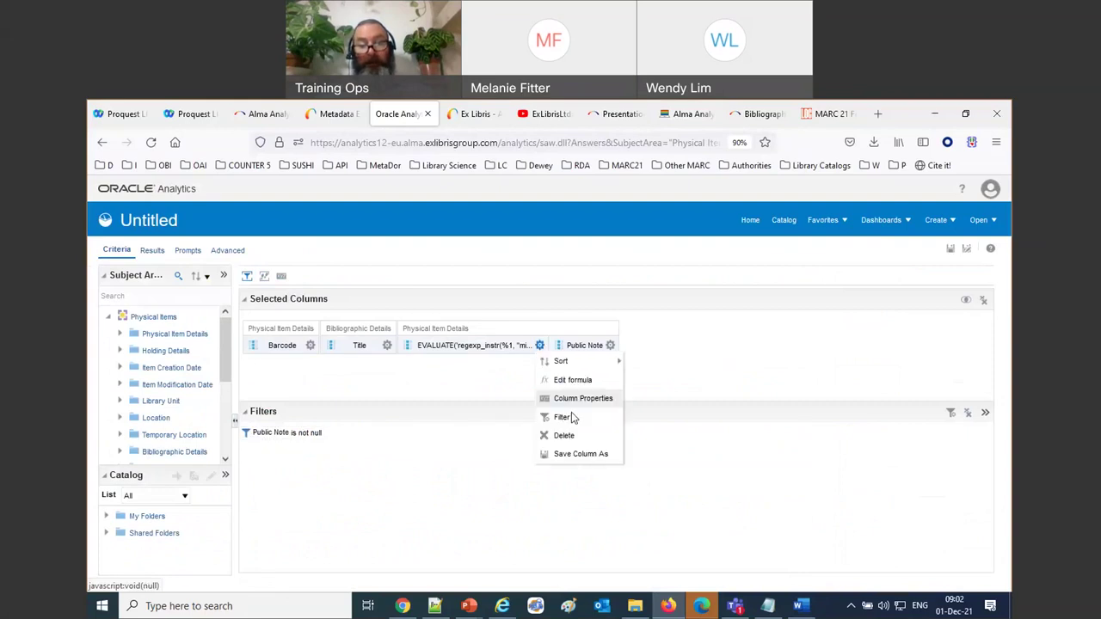
pyautogui.click(563, 417)
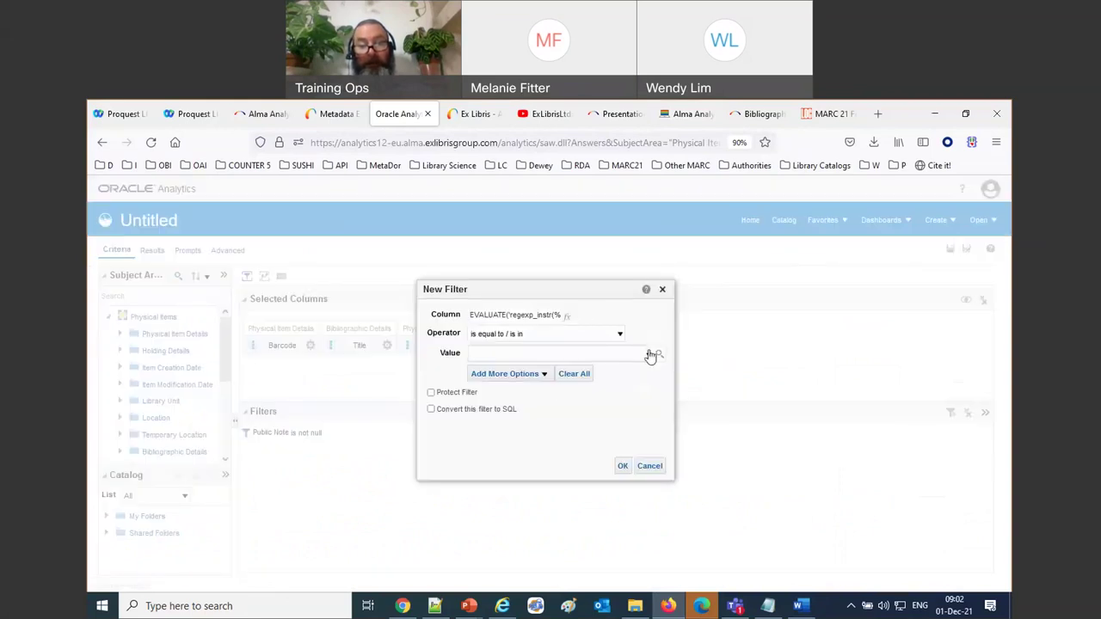
pyautogui.click(564, 335)
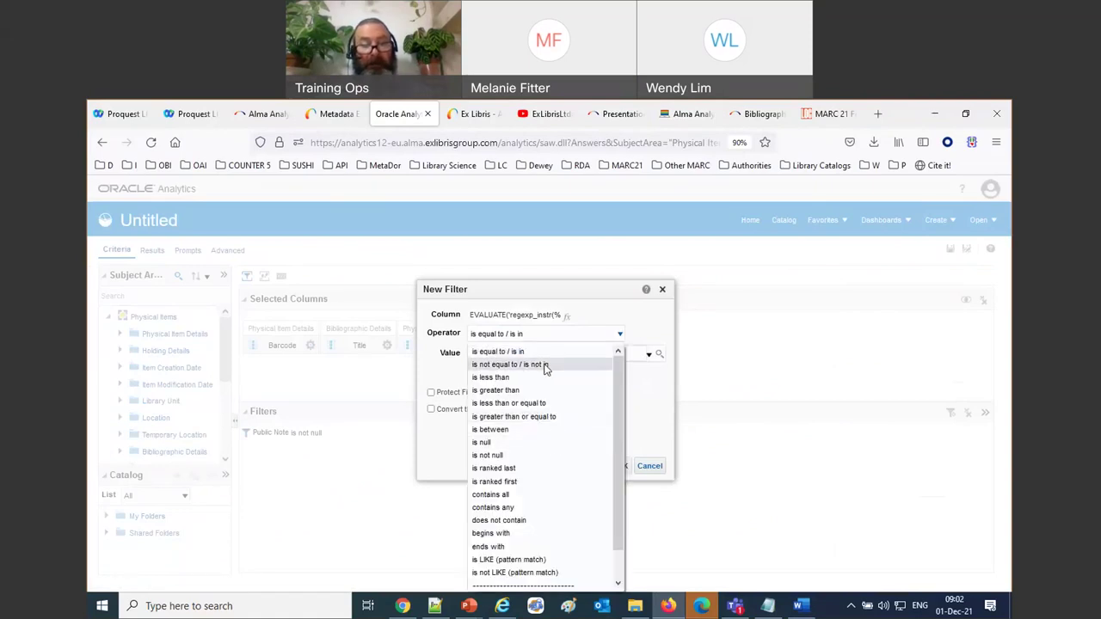
pyautogui.click(544, 365)
pyautogui.write('0')
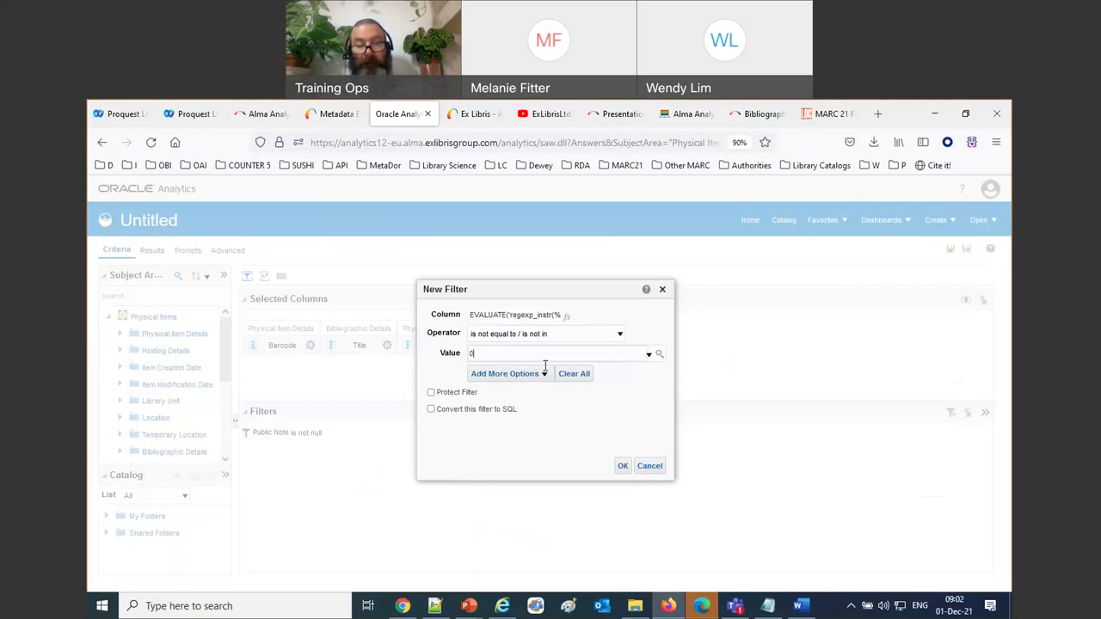
pyautogui.click(623, 466)
# Step: Display the report results and compare the EVALUATE column's values with the position of "missing" in each Public Note
pyautogui.click(163, 253)
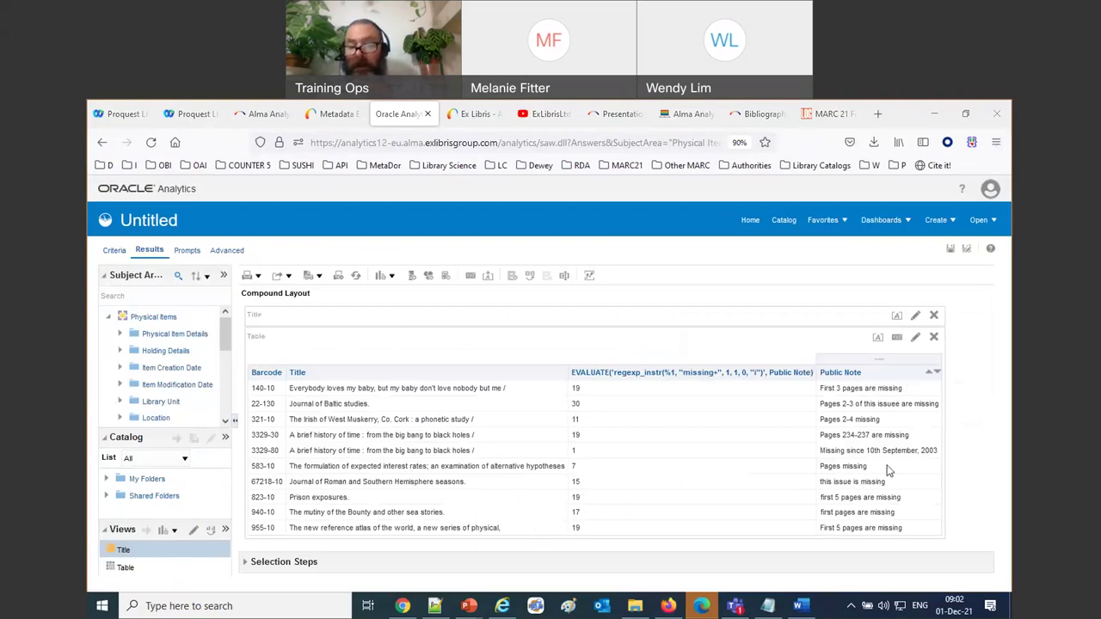
pyautogui.click(841, 454)
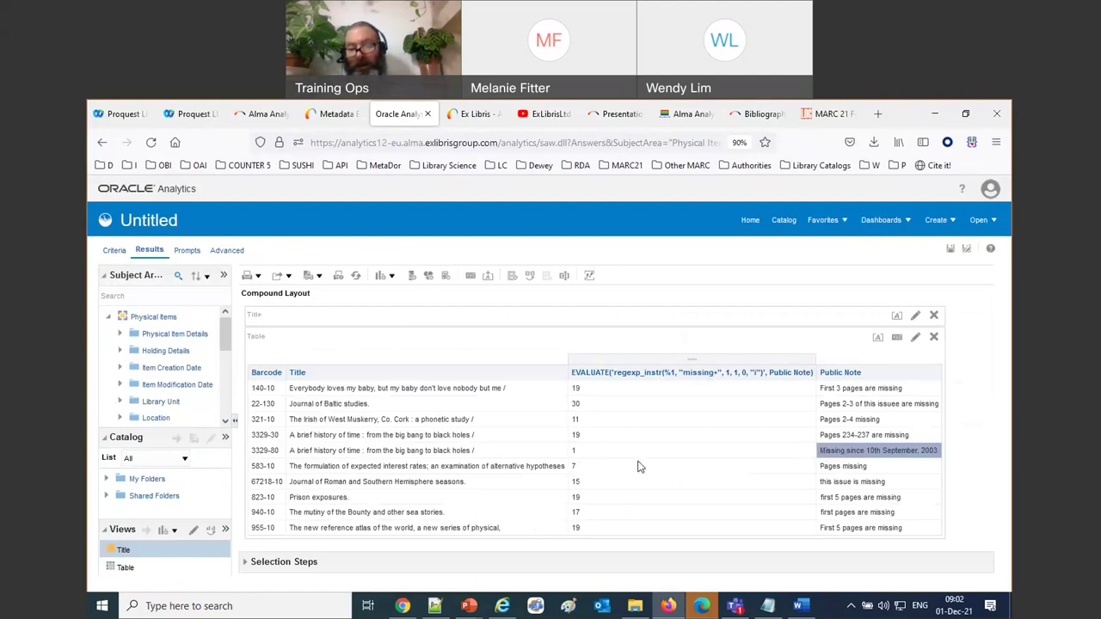
pyautogui.click(579, 467)
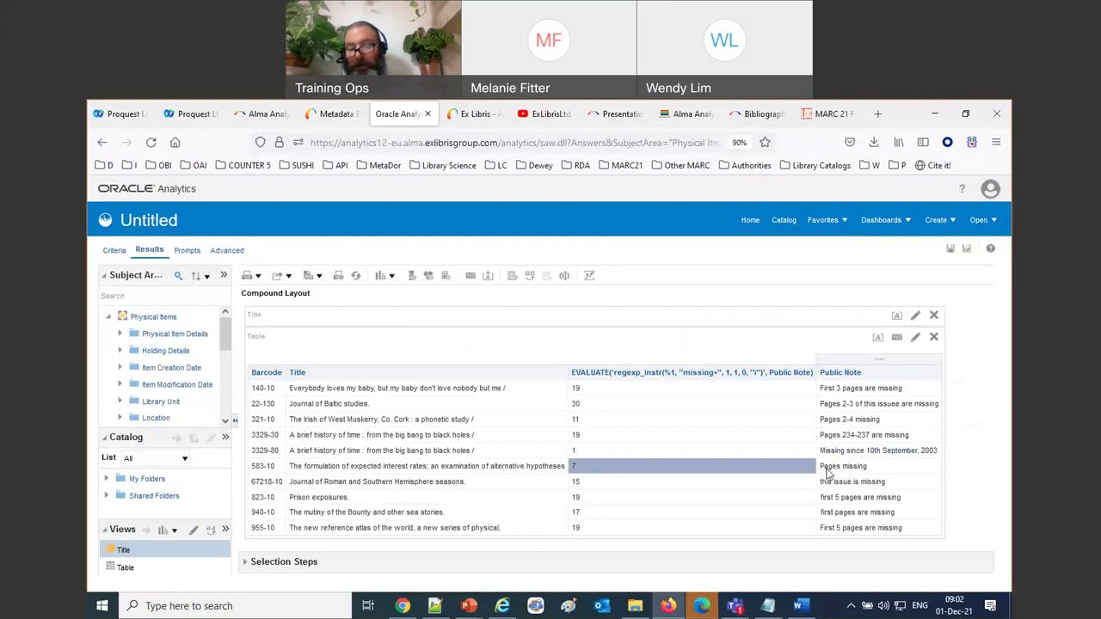
pyautogui.click(845, 469)
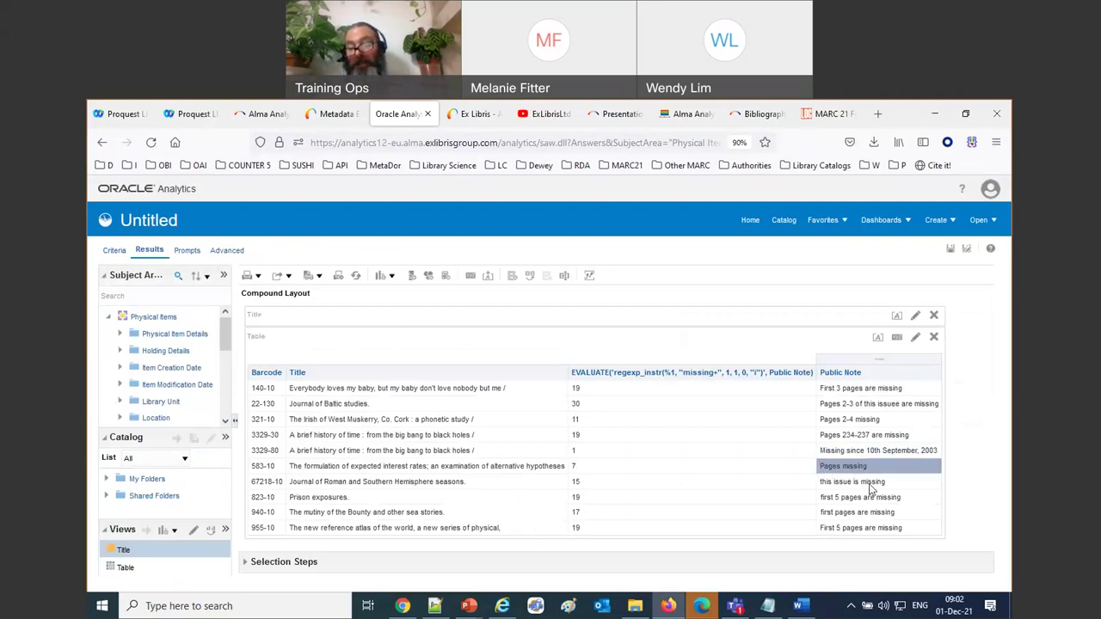
pyautogui.click(870, 487)
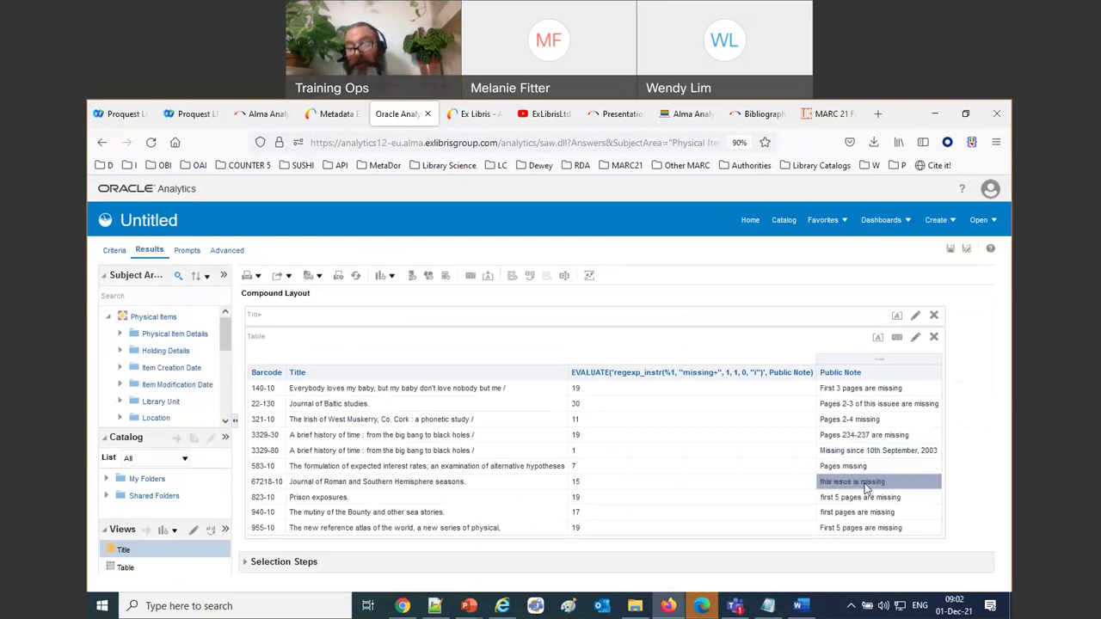
pyautogui.click(581, 484)
pyautogui.click(580, 391)
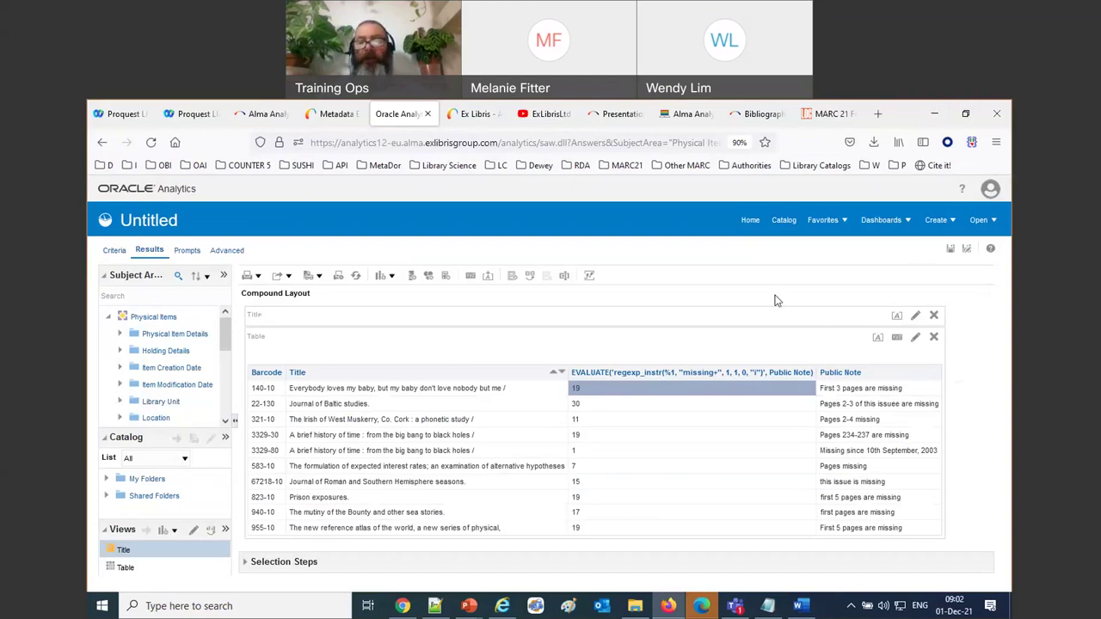
pyautogui.click(624, 113)
pyautogui.click(688, 114)
pyautogui.click(757, 113)
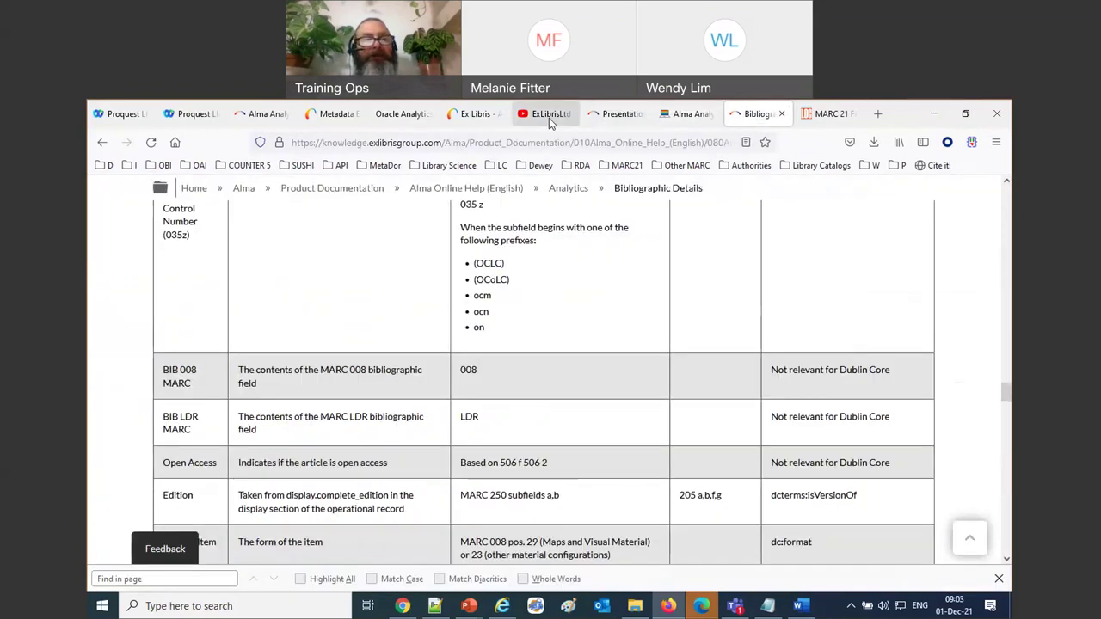
pyautogui.click(403, 114)
pyautogui.click(275, 116)
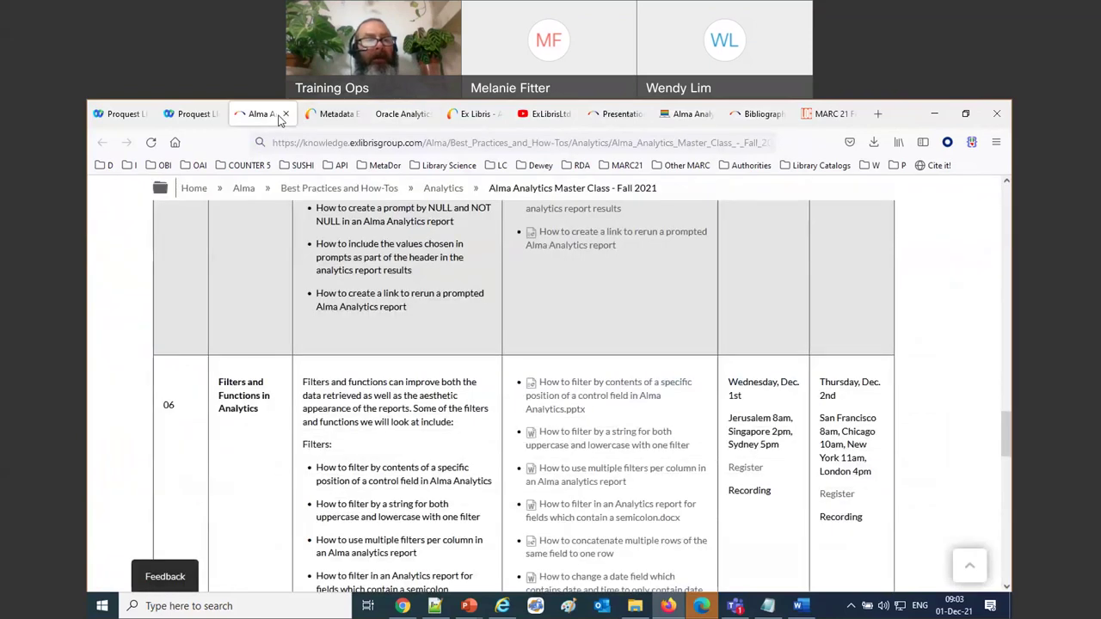
pyautogui.click(336, 113)
pyautogui.click(397, 113)
pyautogui.click(464, 115)
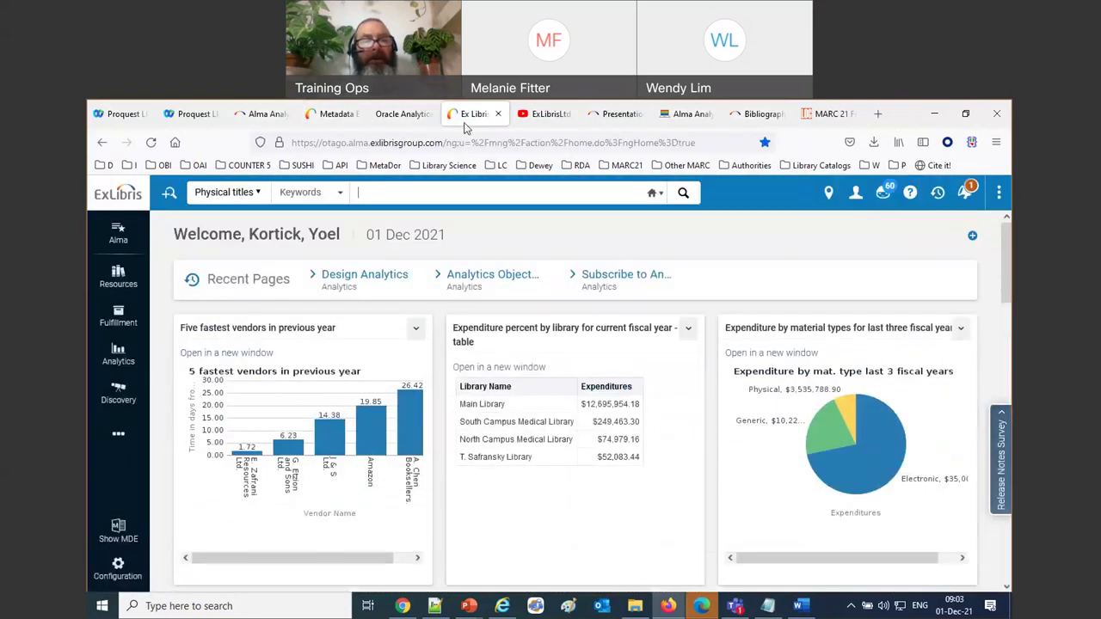
pyautogui.click(521, 121)
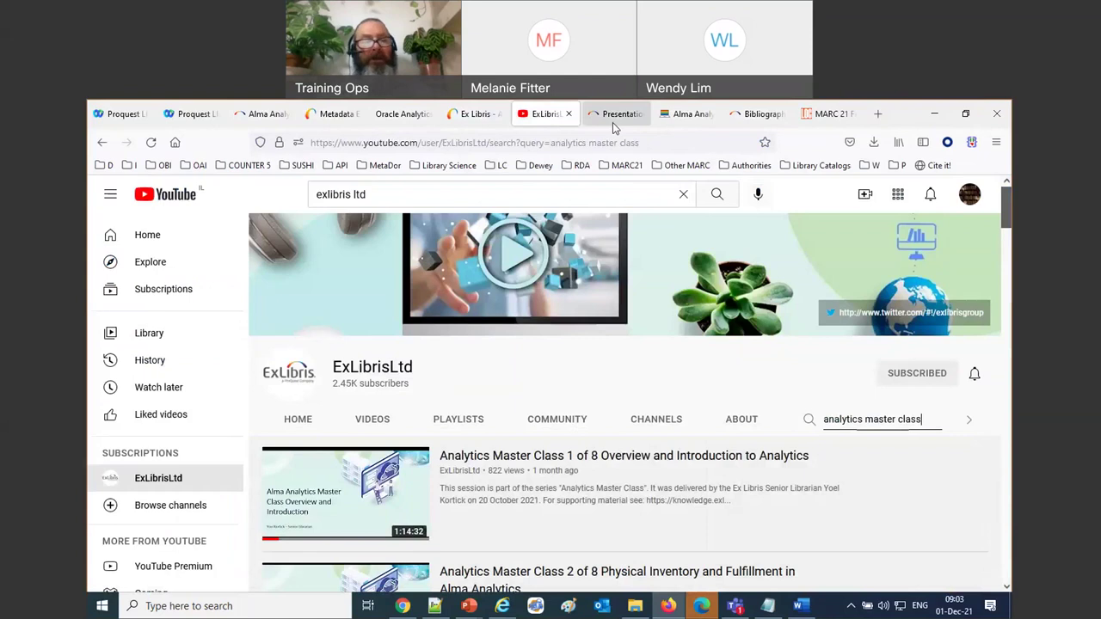
# Step: Download the document "How to use multiple filters per column in an Alma analytics report" from the Analytics presentations page and open it maximized in Word
pyautogui.click(613, 120)
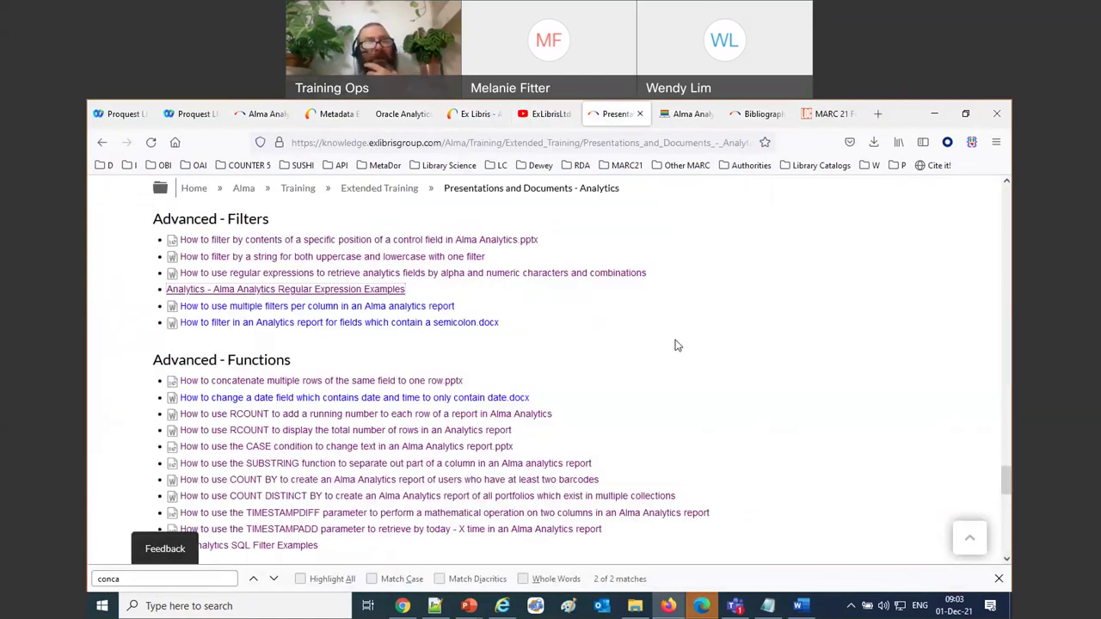
pyautogui.click(413, 315)
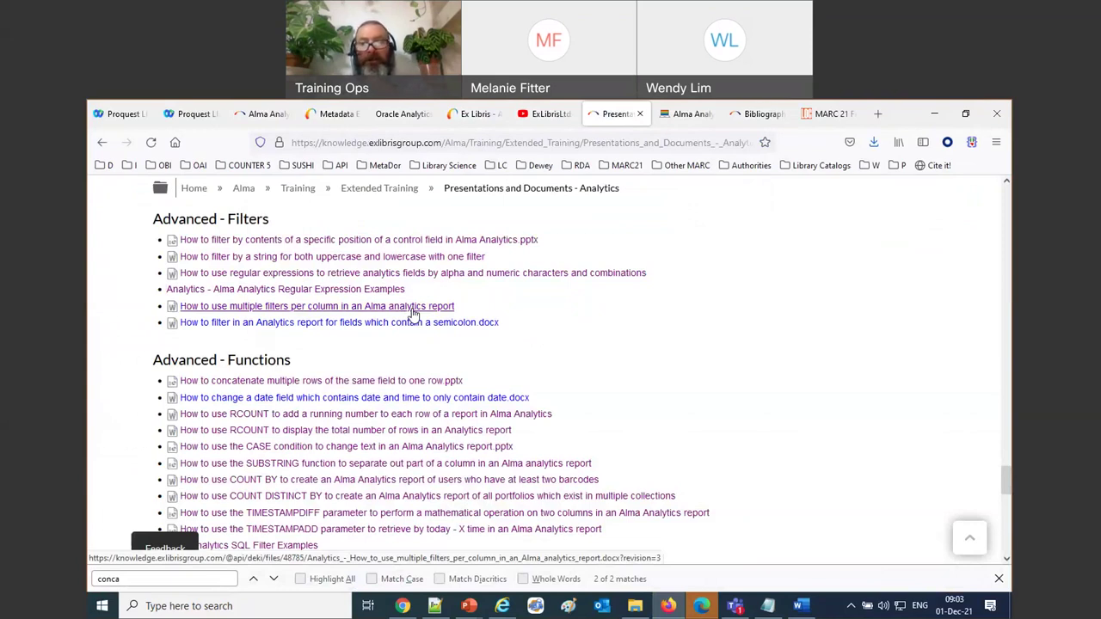
pyautogui.click(873, 142)
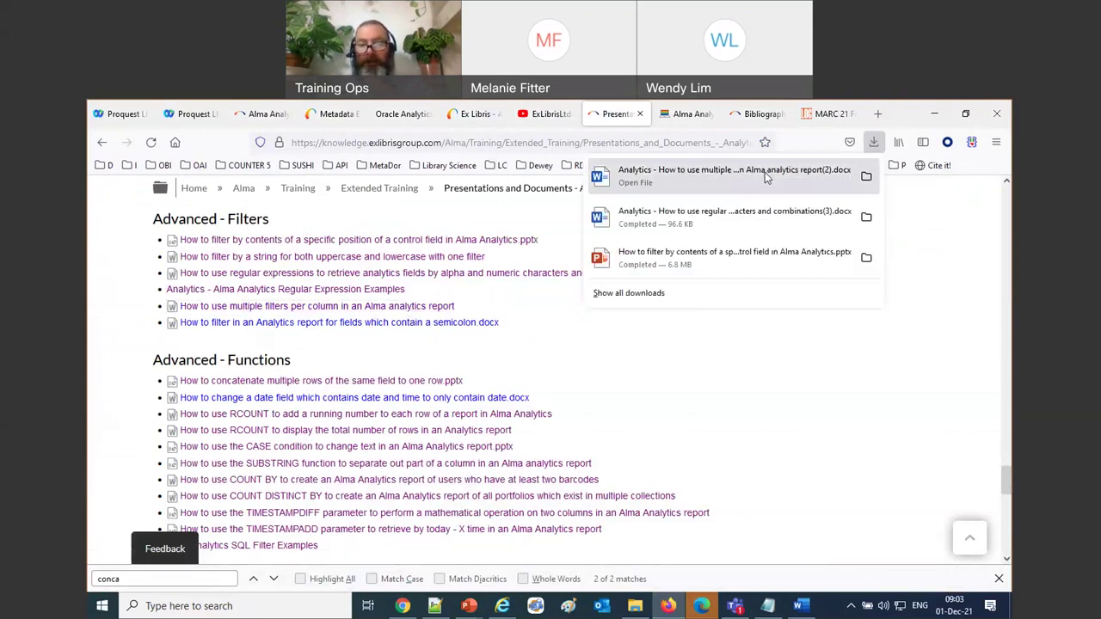
pyautogui.click(765, 172)
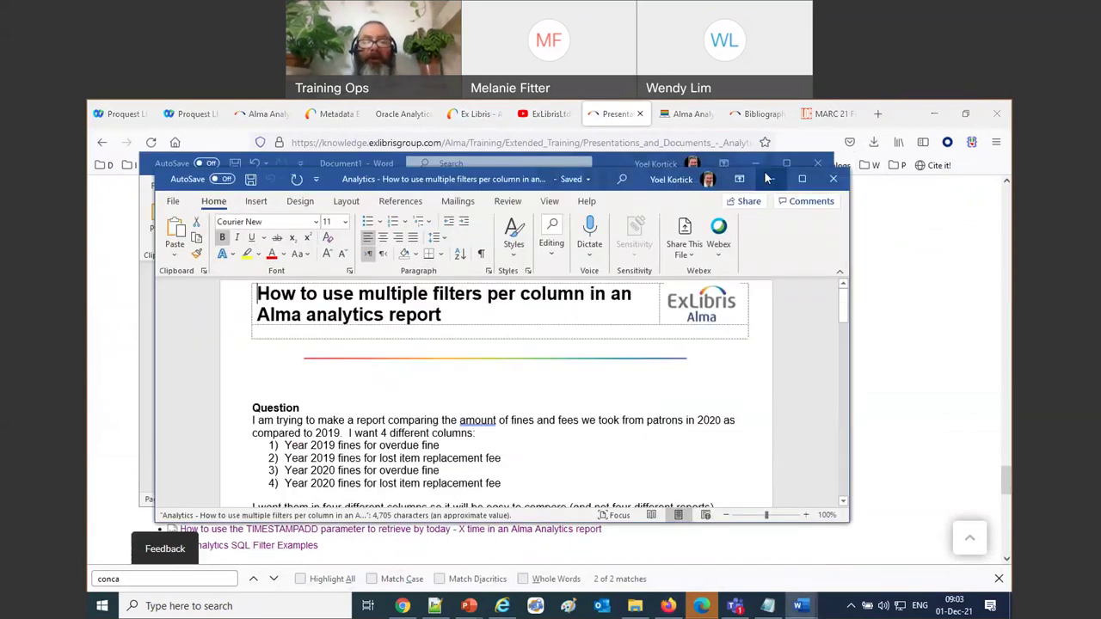
pyautogui.click(801, 179)
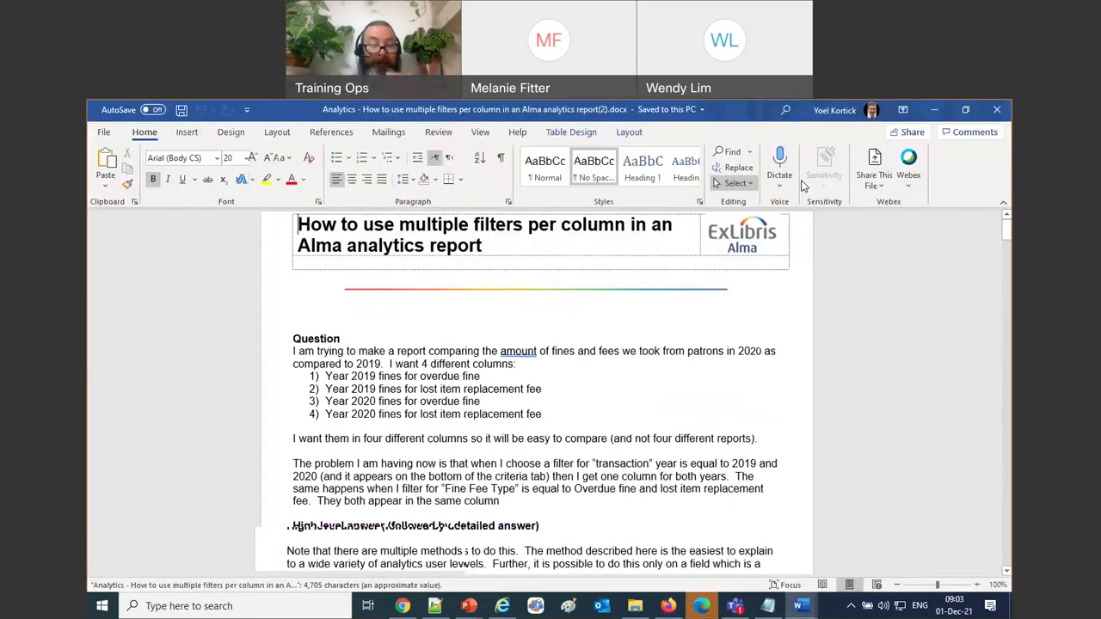
# Step: Read the document's question on comparing 2019 and 2020 overdue fines and lost item replacement fees in four columns
pyautogui.scroll(-6, 728, 424)
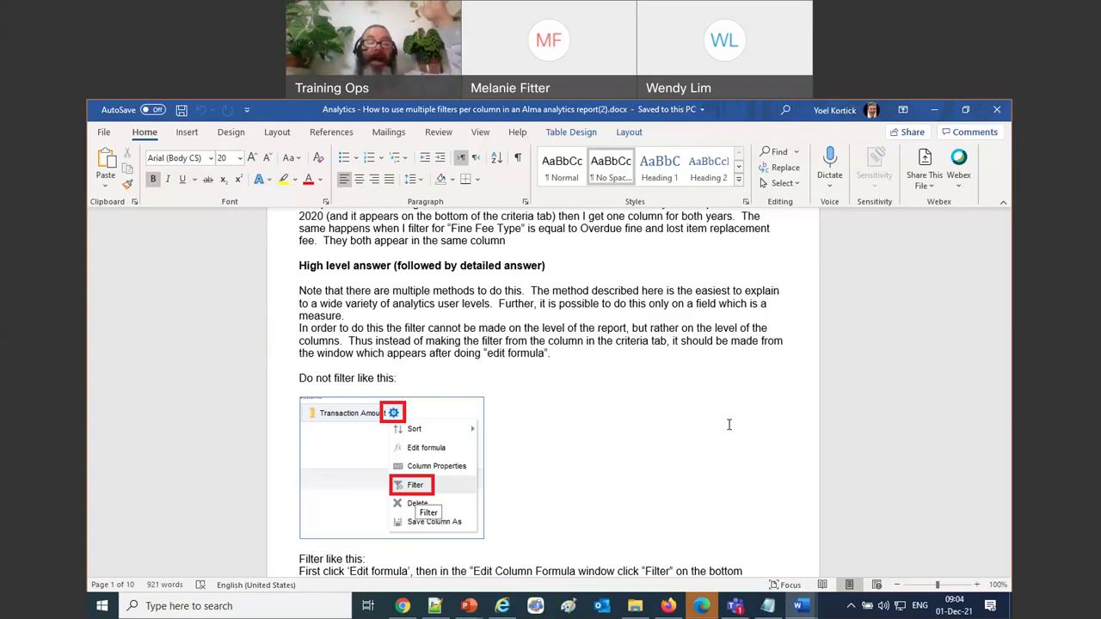
pyautogui.scroll(2, 729, 424)
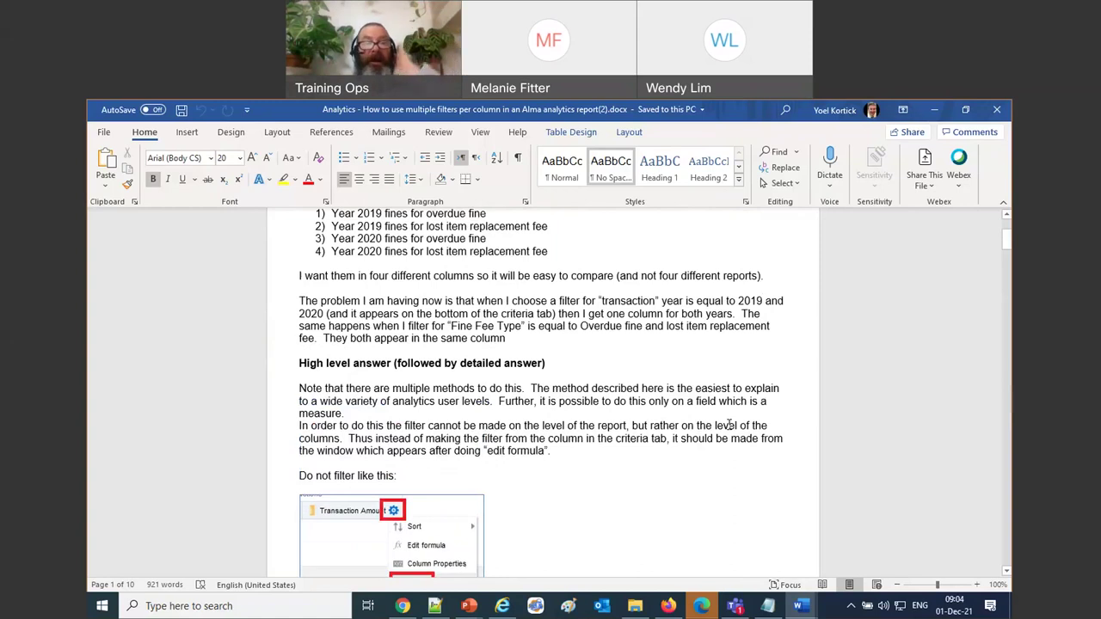
pyautogui.scroll(5, 728, 424)
pyautogui.scroll(-3, 729, 425)
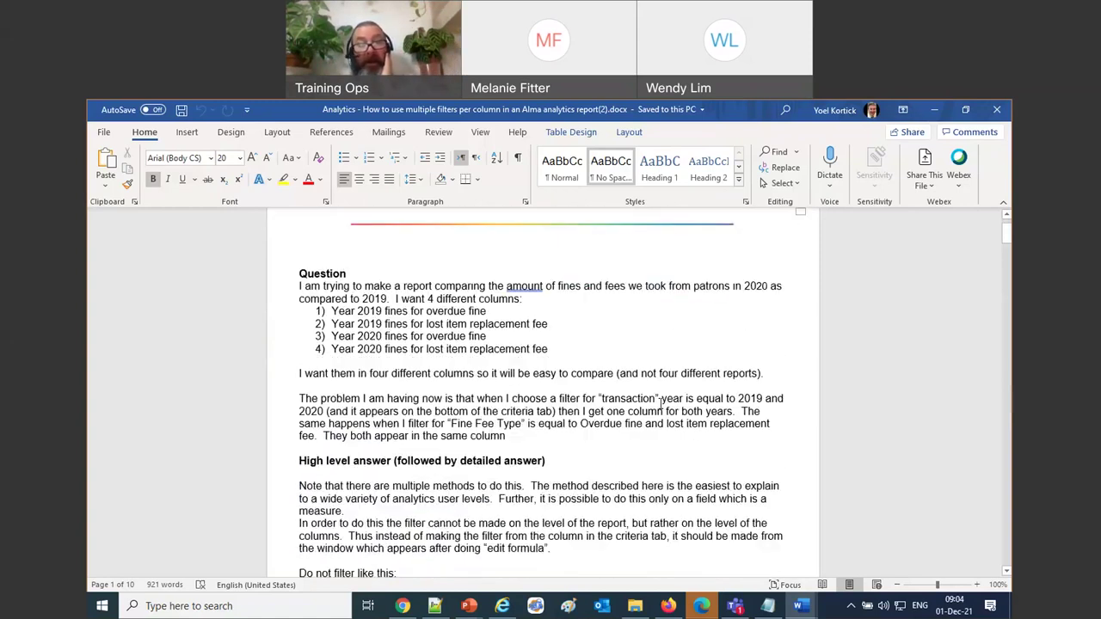
pyautogui.moveTo(299, 287); pyautogui.dragTo(790, 302)
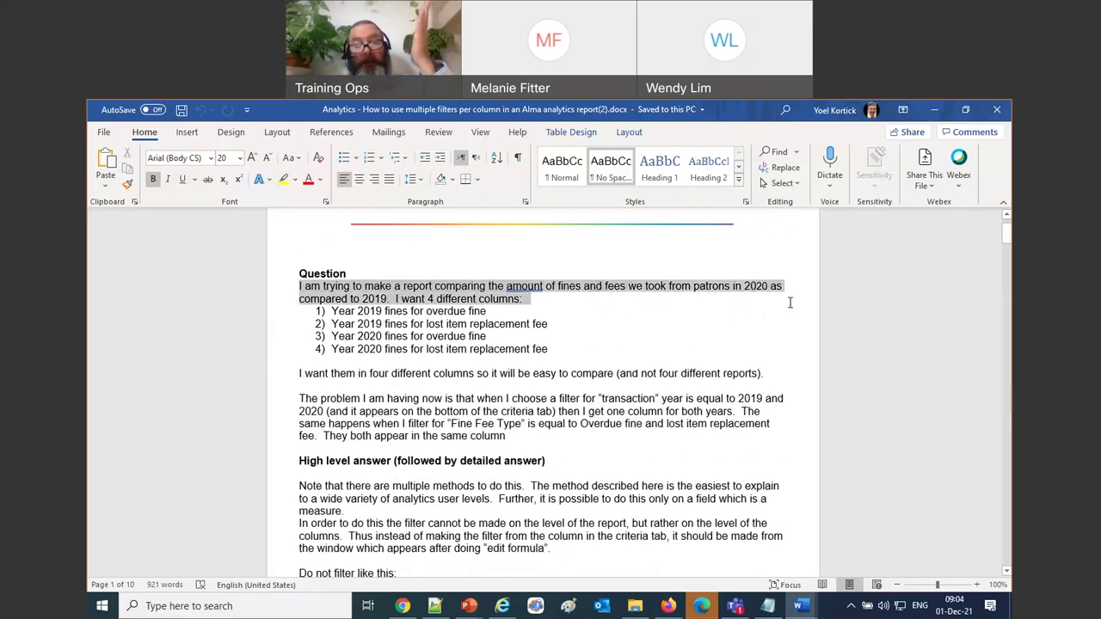
pyautogui.click(789, 302)
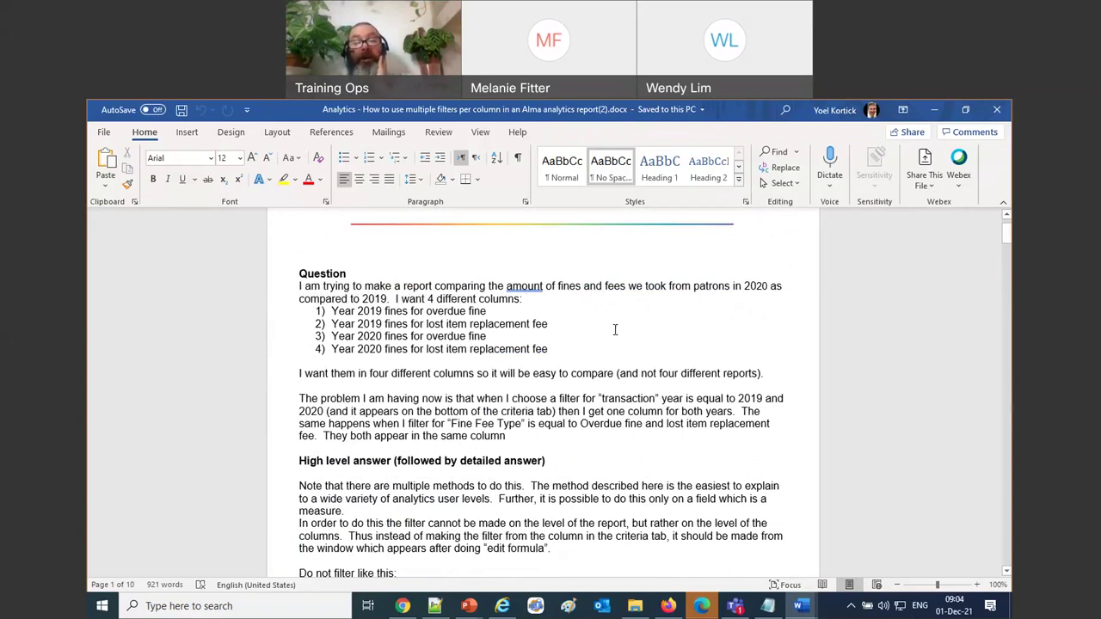
pyautogui.moveTo(422, 312); pyautogui.dragTo(491, 312)
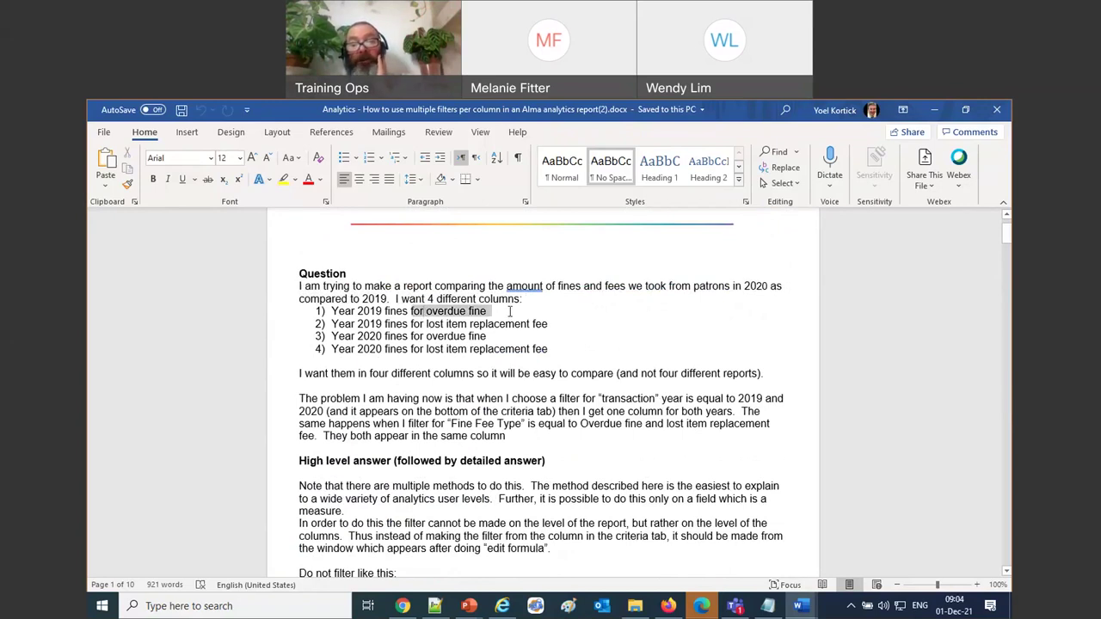
pyautogui.moveTo(411, 324); pyautogui.dragTo(554, 323)
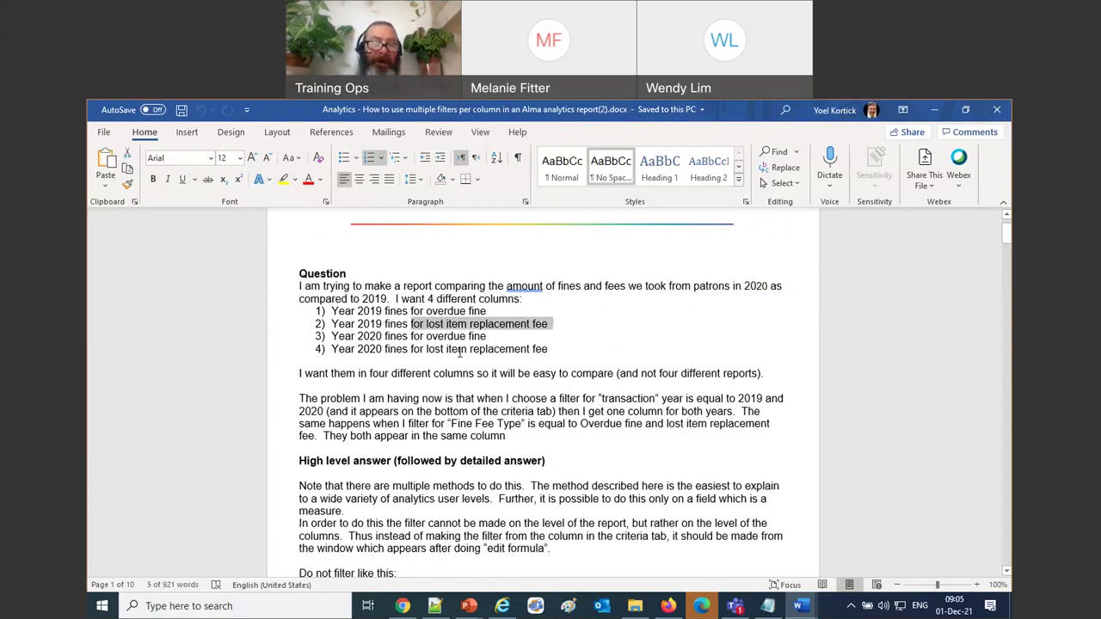
# Step: Read the document's high-level answer and skim the detailed numbered steps on filtering within the column formula
pyautogui.scroll(-10, 514, 393)
pyautogui.scroll(-15, 513, 393)
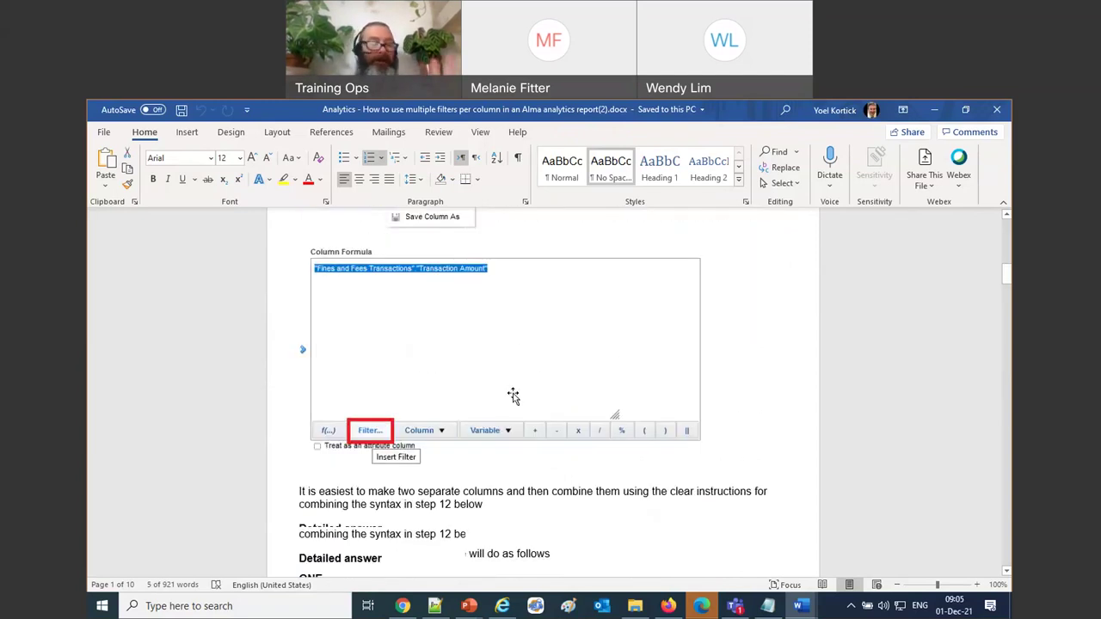
pyautogui.scroll(-2, 514, 399)
pyautogui.scroll(20, 514, 399)
pyautogui.scroll(-12, 514, 400)
pyautogui.scroll(2, 515, 397)
pyautogui.scroll(6, 514, 397)
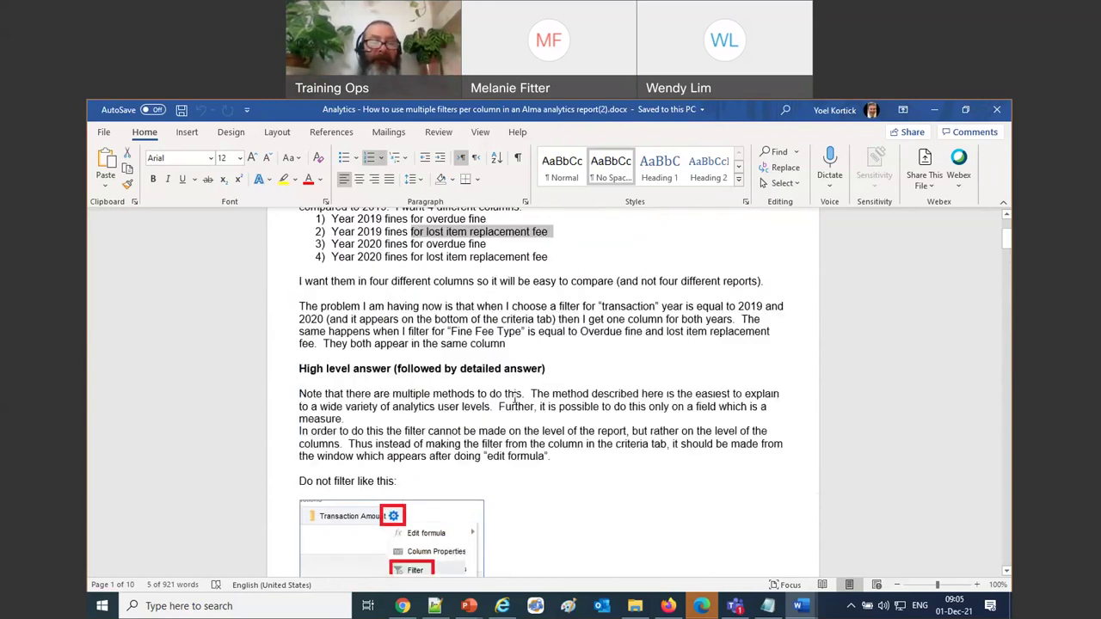
pyautogui.moveTo(295, 396); pyautogui.dragTo(628, 394)
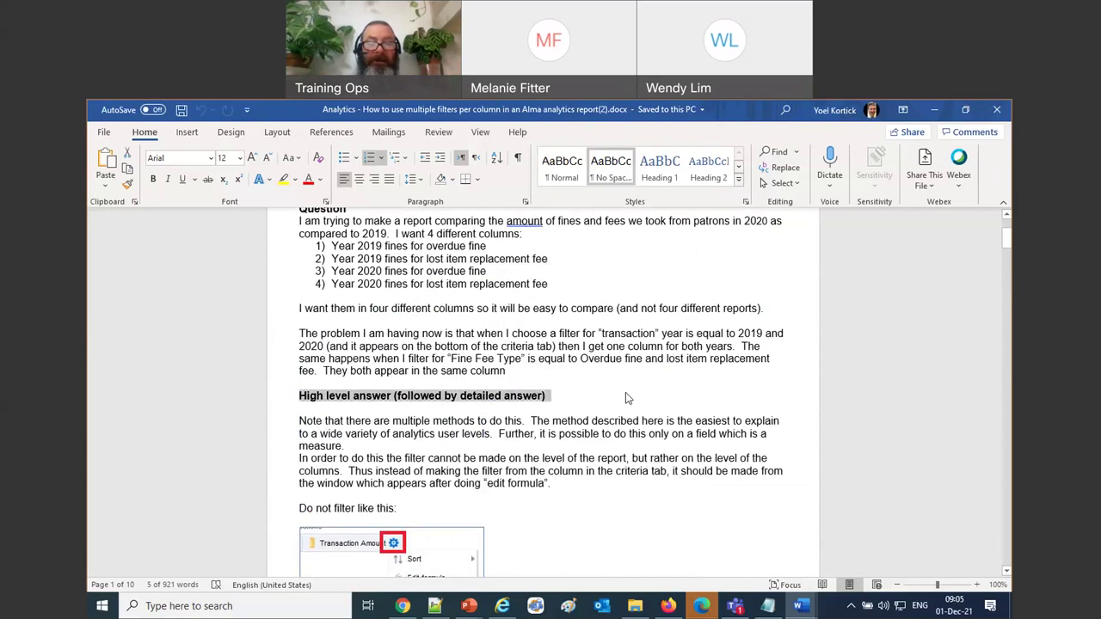
pyautogui.scroll(-10, 628, 394)
pyautogui.scroll(8, 628, 394)
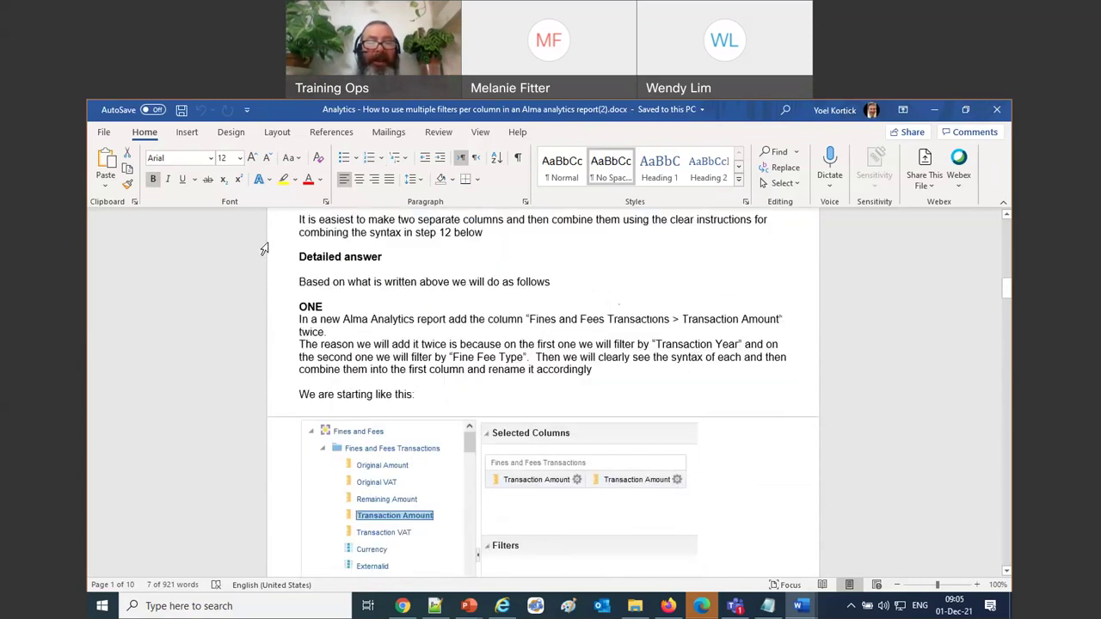
pyautogui.tripleClick(445, 258)
pyautogui.scroll(-15, 482, 341)
pyautogui.scroll(-20, 482, 344)
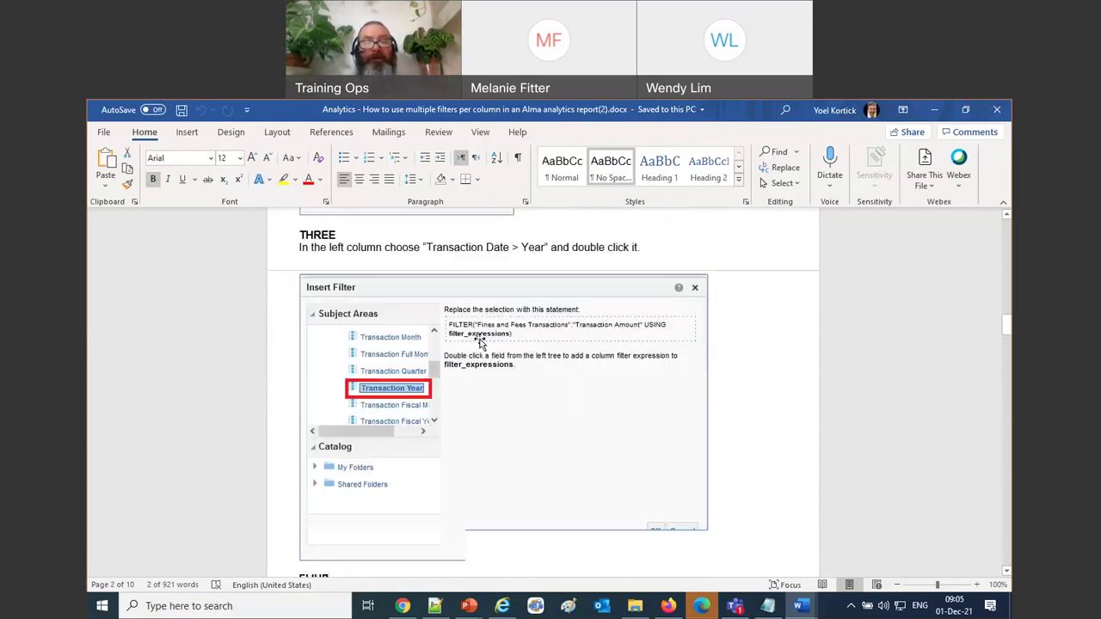
pyautogui.scroll(-4, 480, 365)
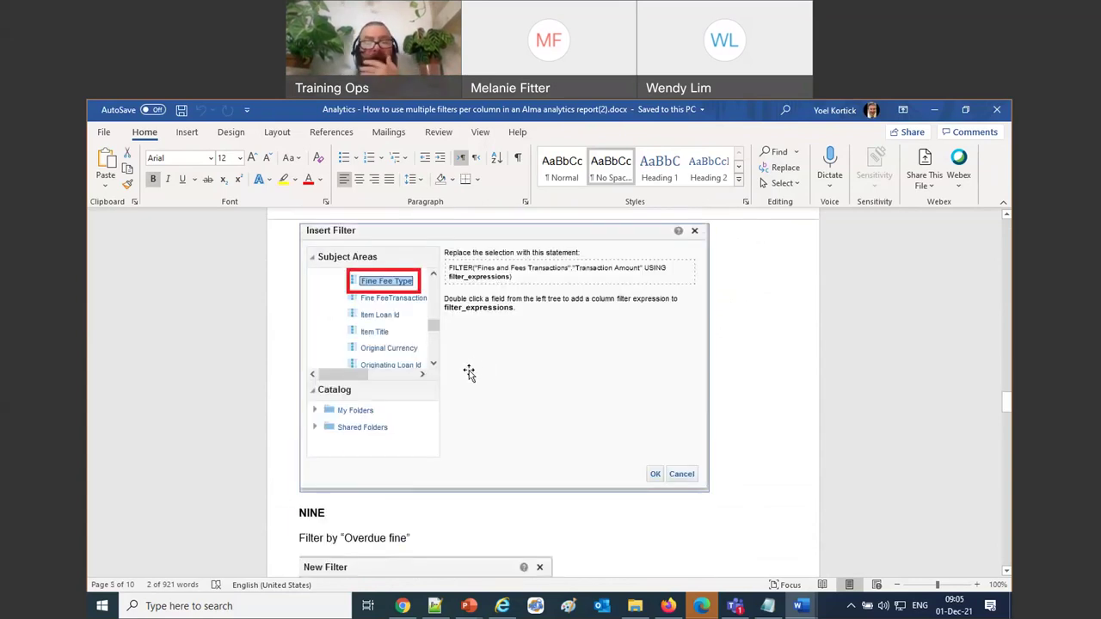
# Step: Close the unsaved Word file Document1 without saving its changes
pyautogui.click(692, 609)
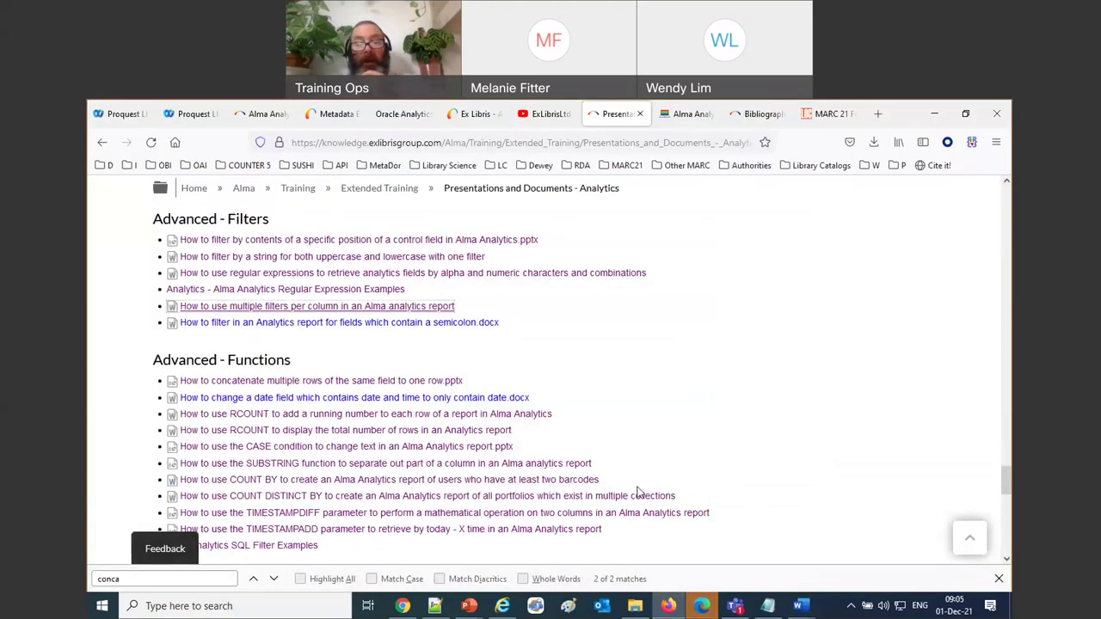
pyautogui.moveTo(800, 605)
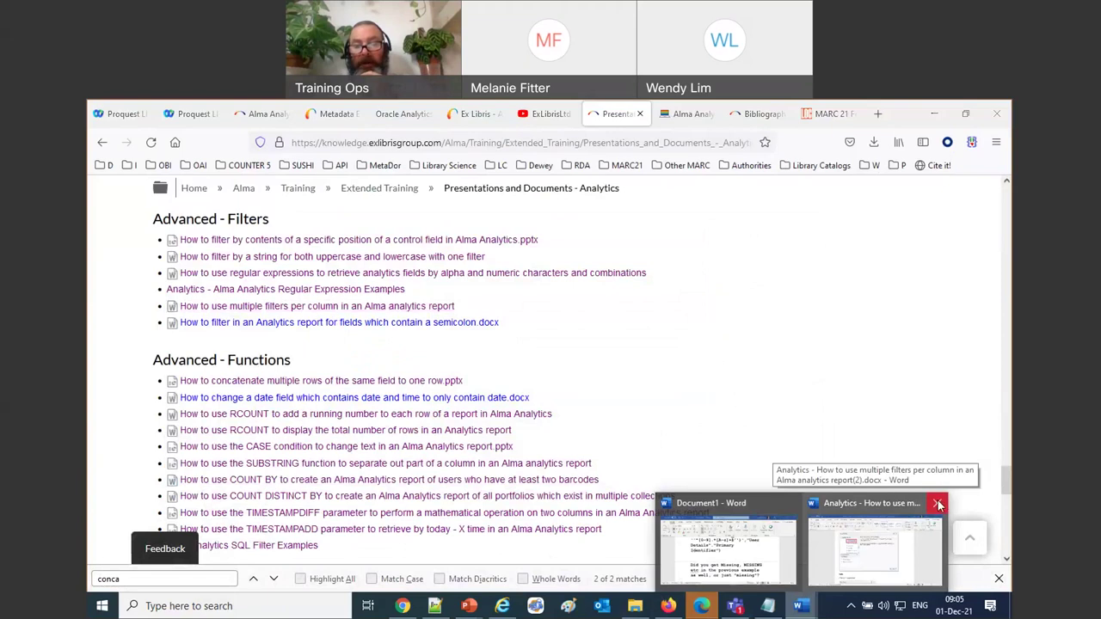
pyautogui.click(839, 546)
pyautogui.click(601, 413)
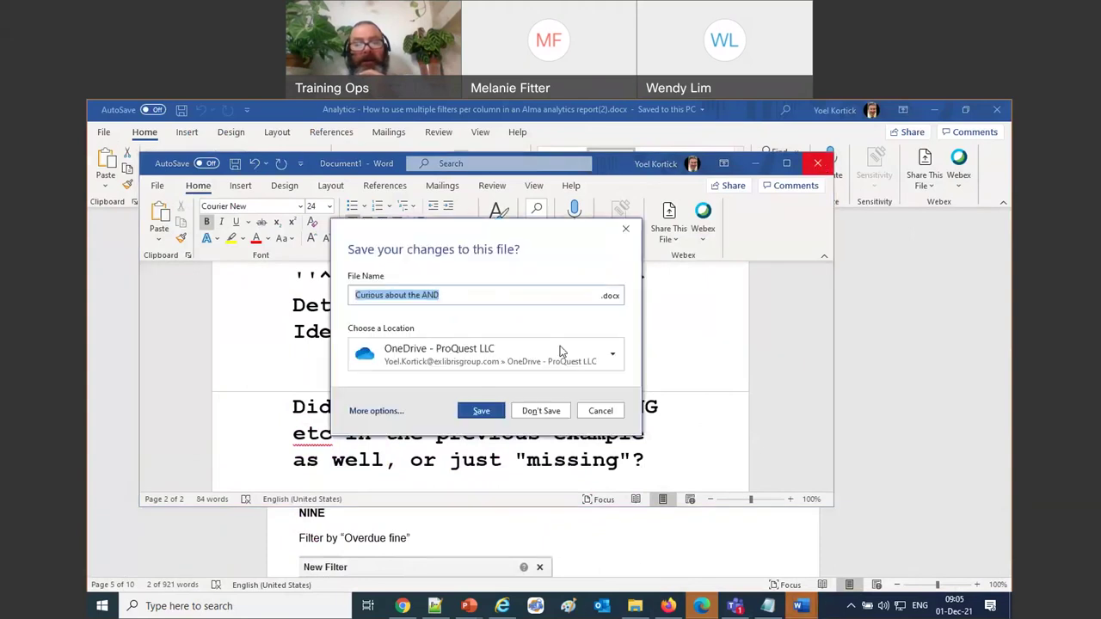
pyautogui.click(553, 412)
# Step: Return to the document's question and review the four columns wanted for 2019 and 2020 overdue fines and lost item replacement fees
pyautogui.scroll(10, 591, 415)
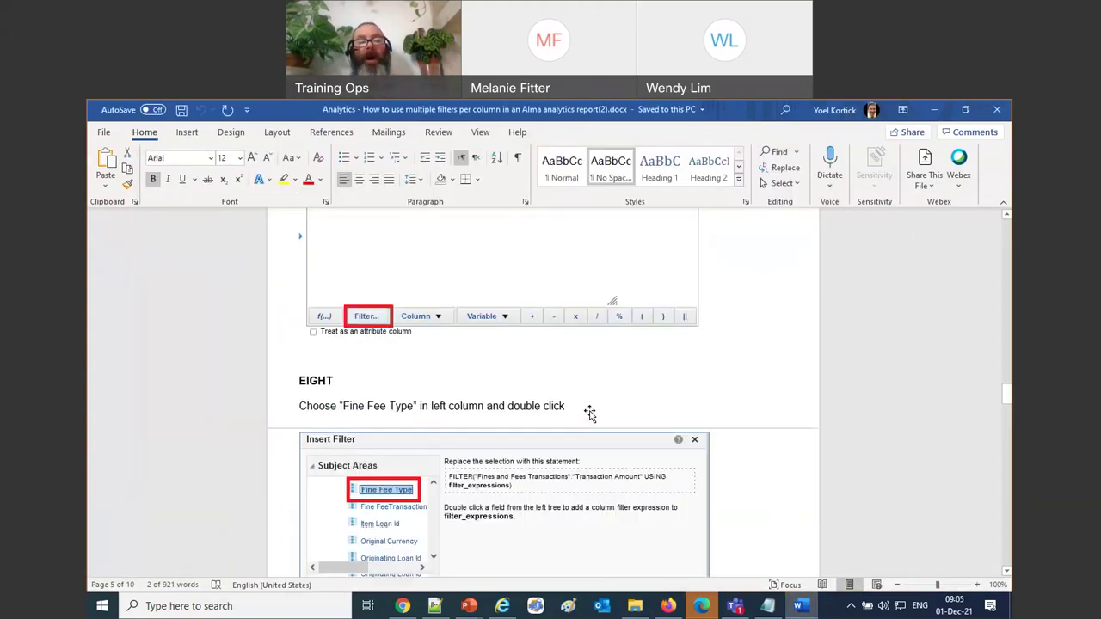
pyautogui.scroll(5, 591, 414)
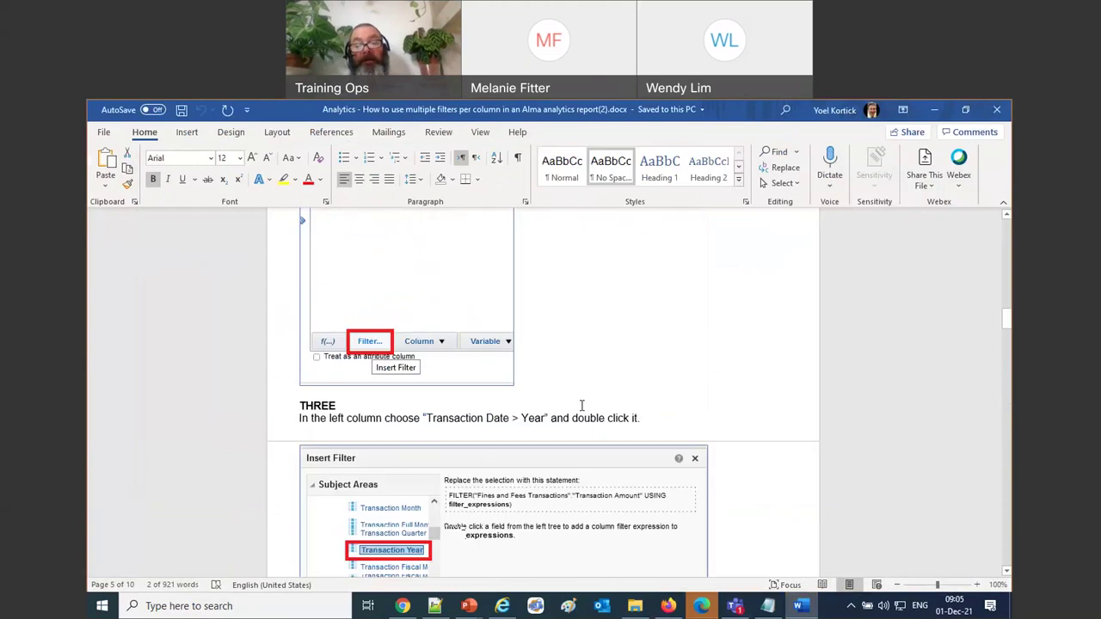
pyautogui.scroll(3, 582, 405)
pyautogui.scroll(20, 582, 408)
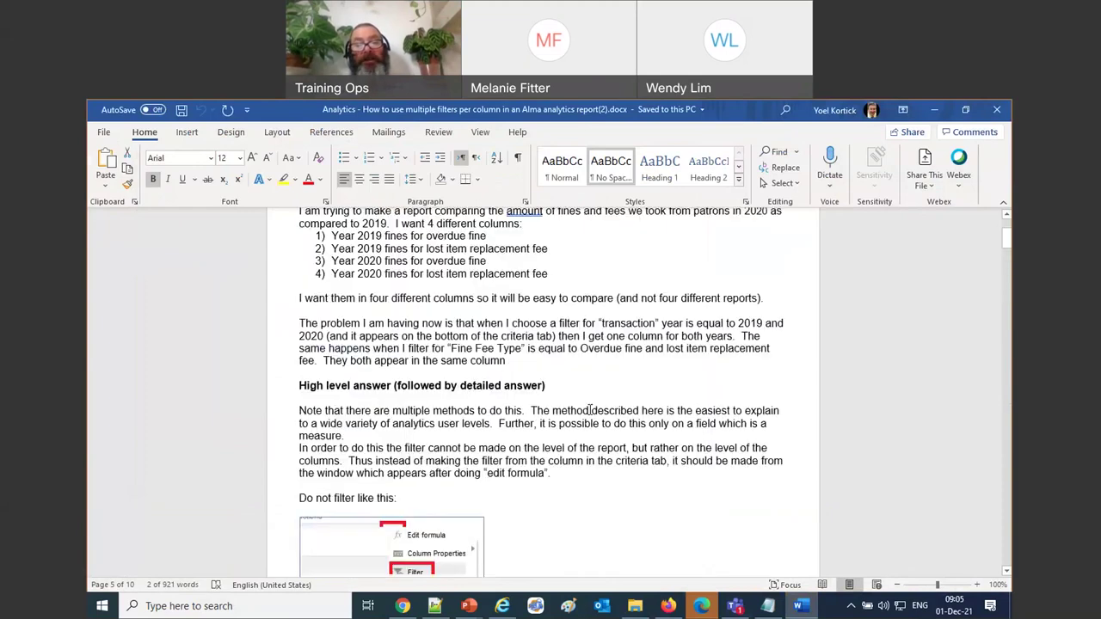
pyautogui.moveTo(428, 376); pyautogui.dragTo(369, 396)
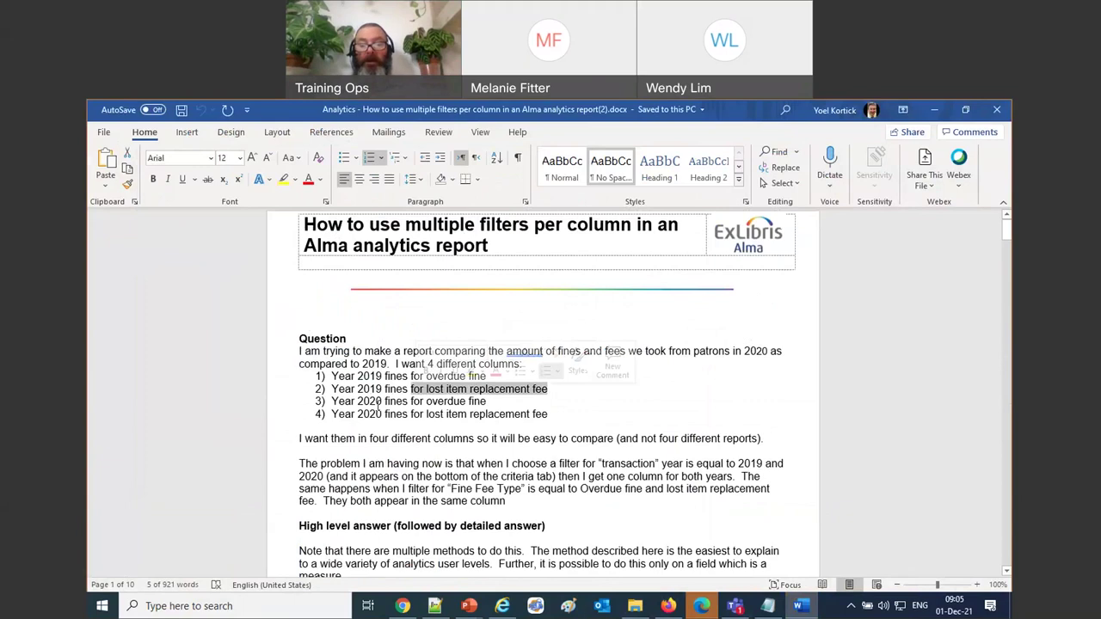
# Step: Switch to Alma in the browser and open Design Analytics
pyautogui.click(669, 605)
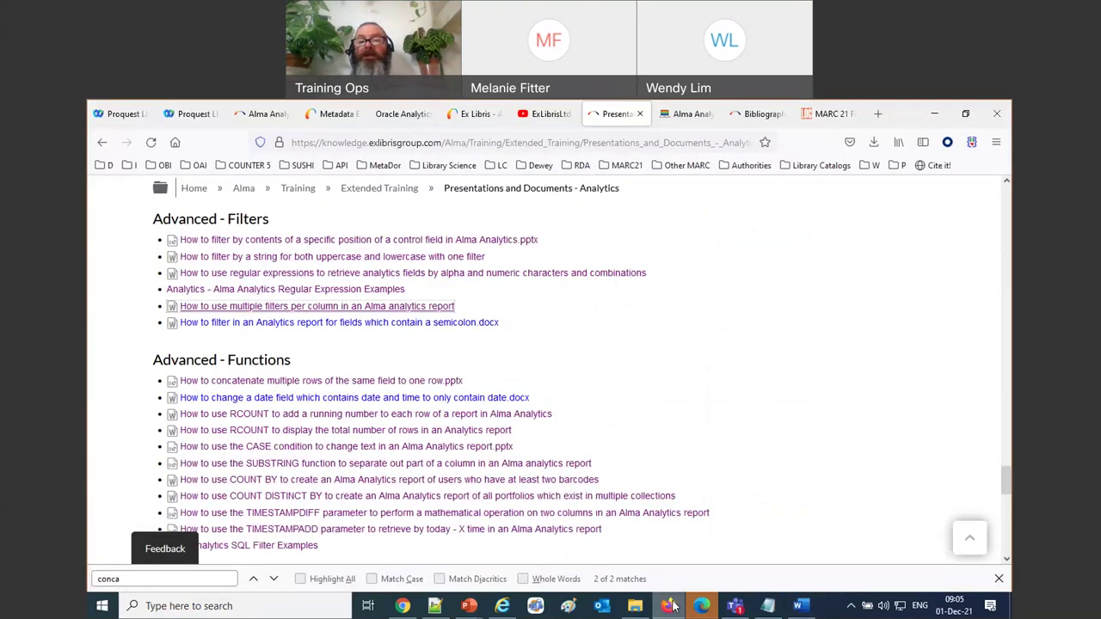
pyautogui.click(482, 121)
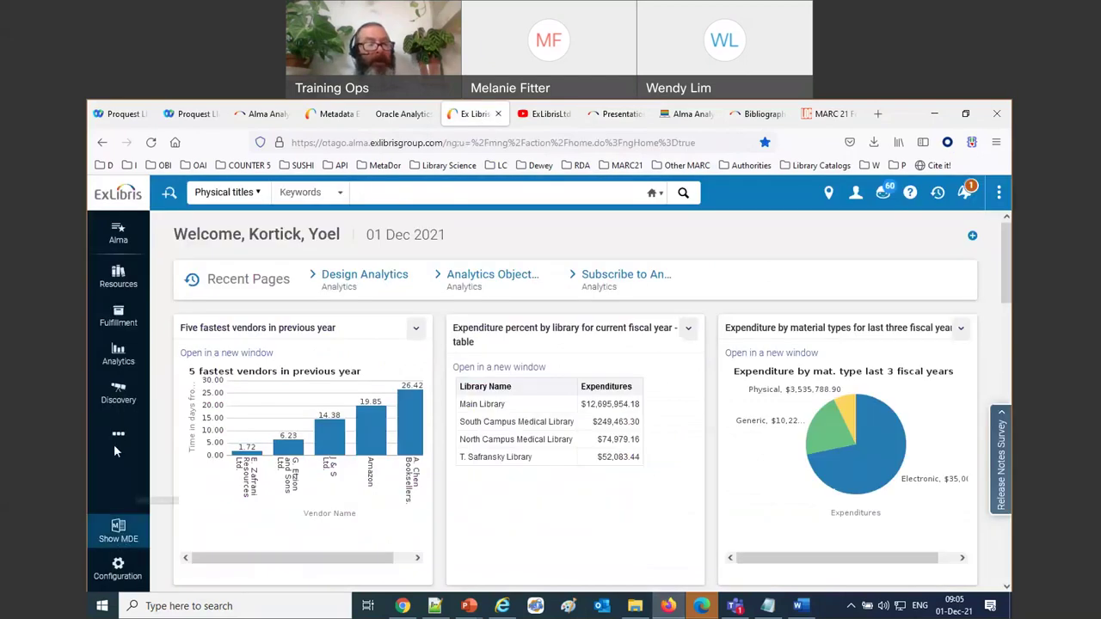
pyautogui.click(119, 359)
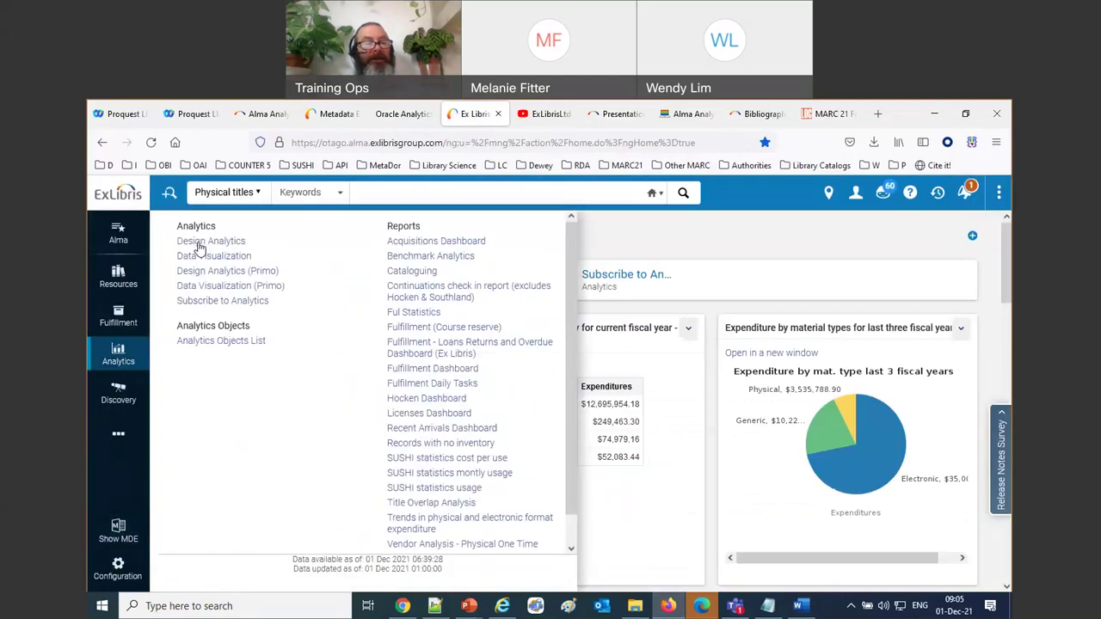
pyautogui.click(203, 242)
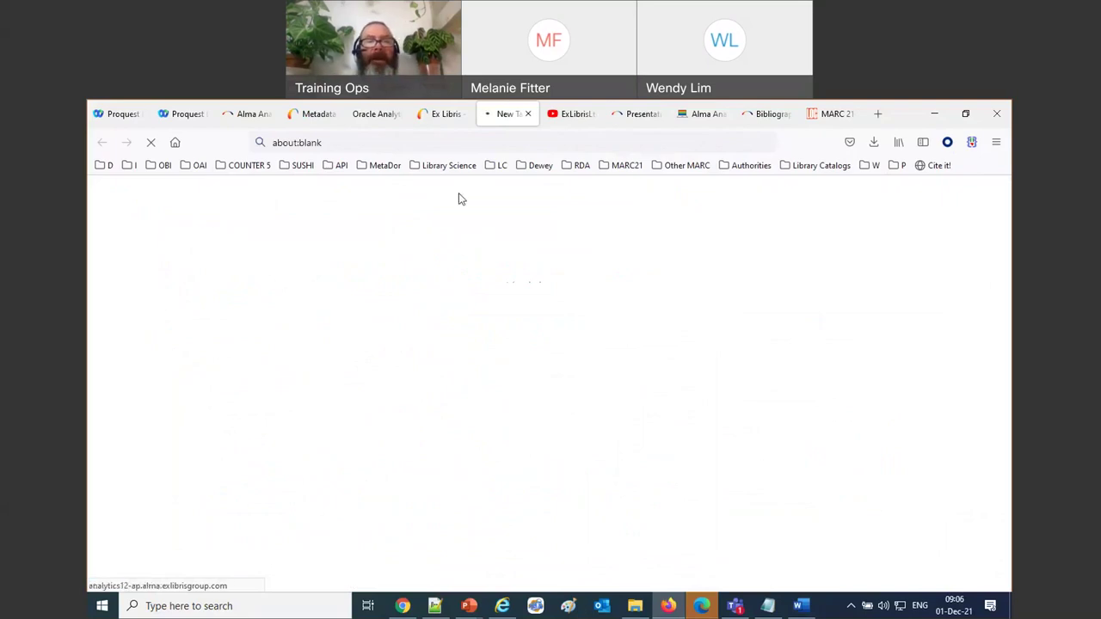
# Step: Run the recent Physical titles keyword search for "sandberg lean" in Alma while Analytics loads
pyautogui.click(446, 113)
pyautogui.click(399, 191)
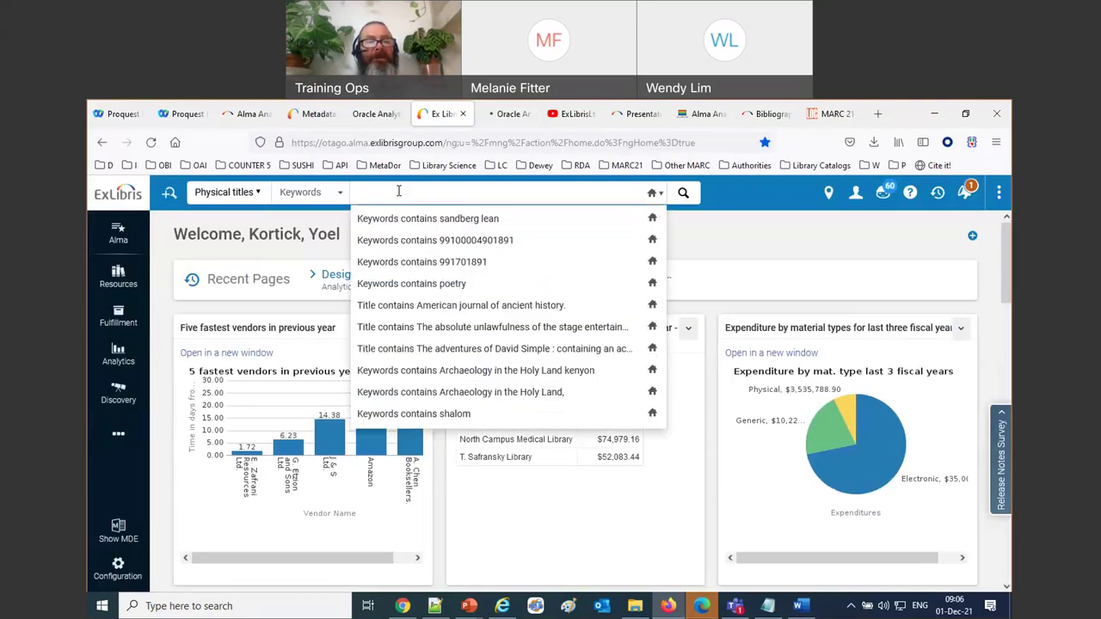
pyautogui.click(407, 222)
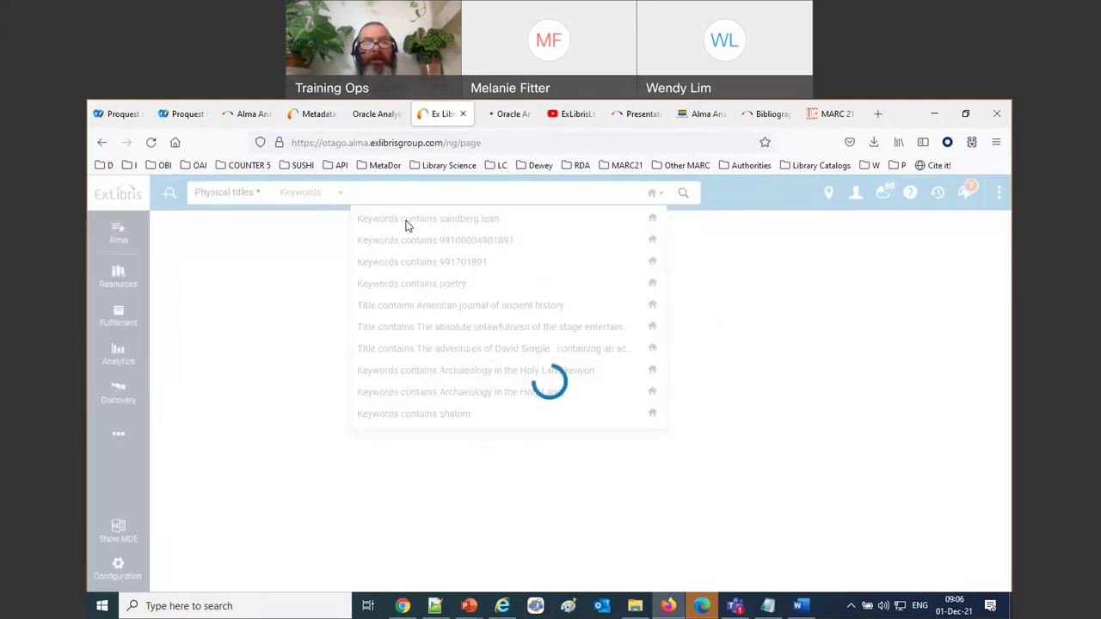
# Step: Return to Oracle Analytics and create a new analysis in the Fines and Fees subject area
pyautogui.click(500, 117)
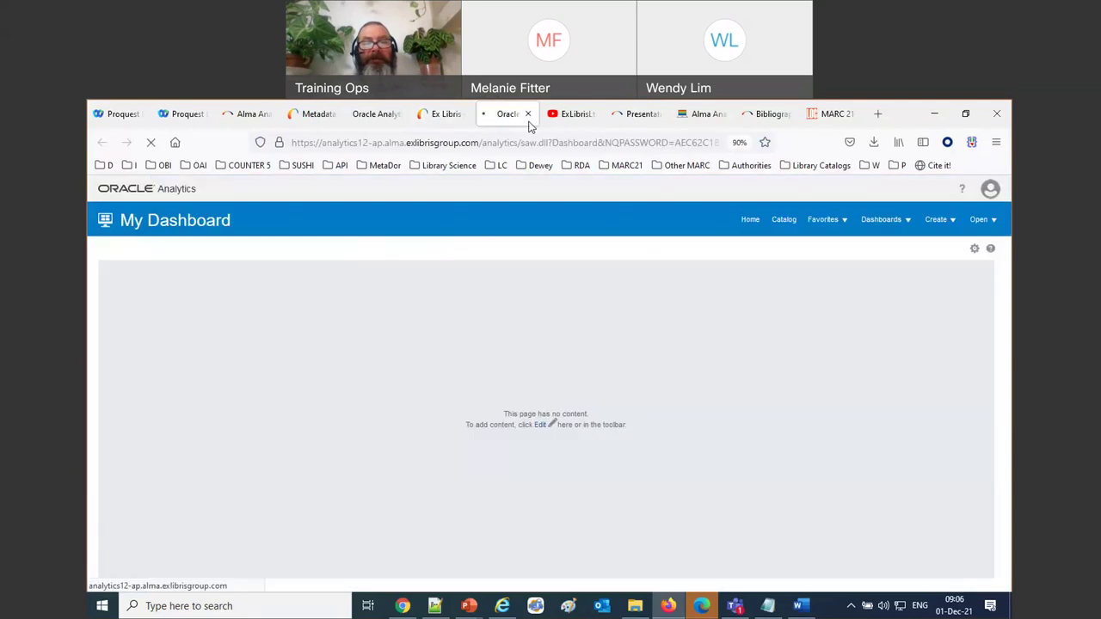
pyautogui.click(935, 225)
pyautogui.click(860, 260)
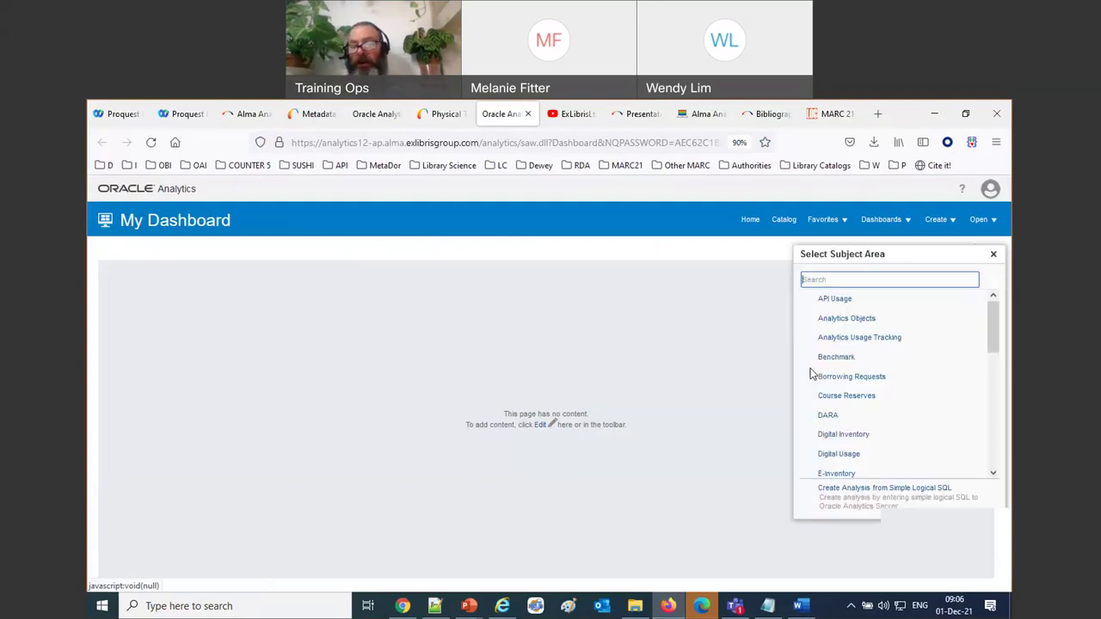
pyautogui.scroll(-3, 864, 416)
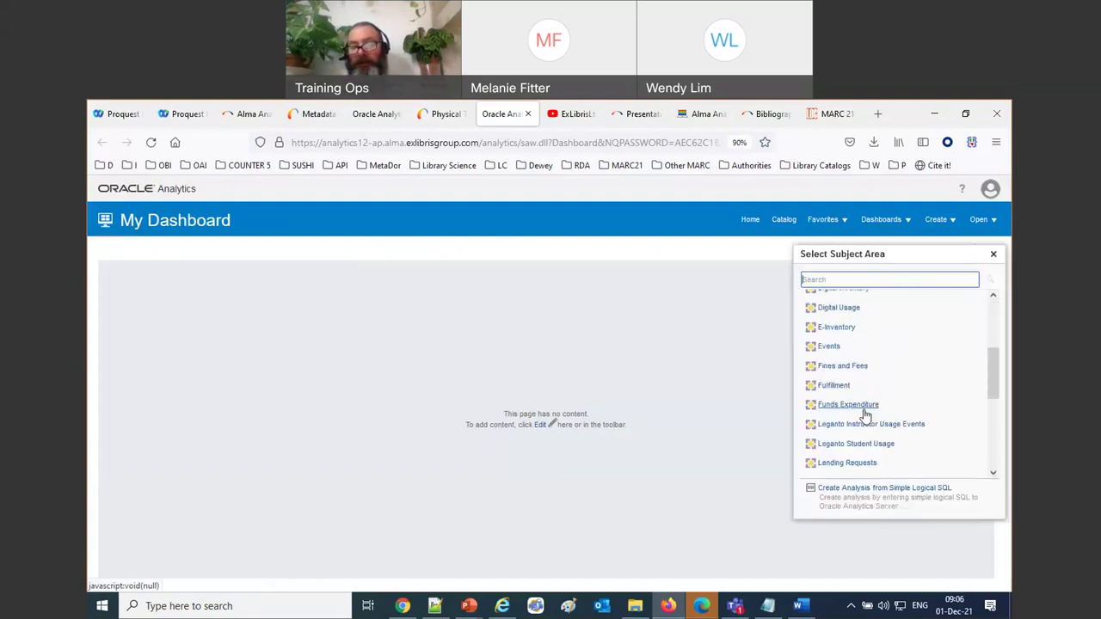
pyautogui.click(841, 367)
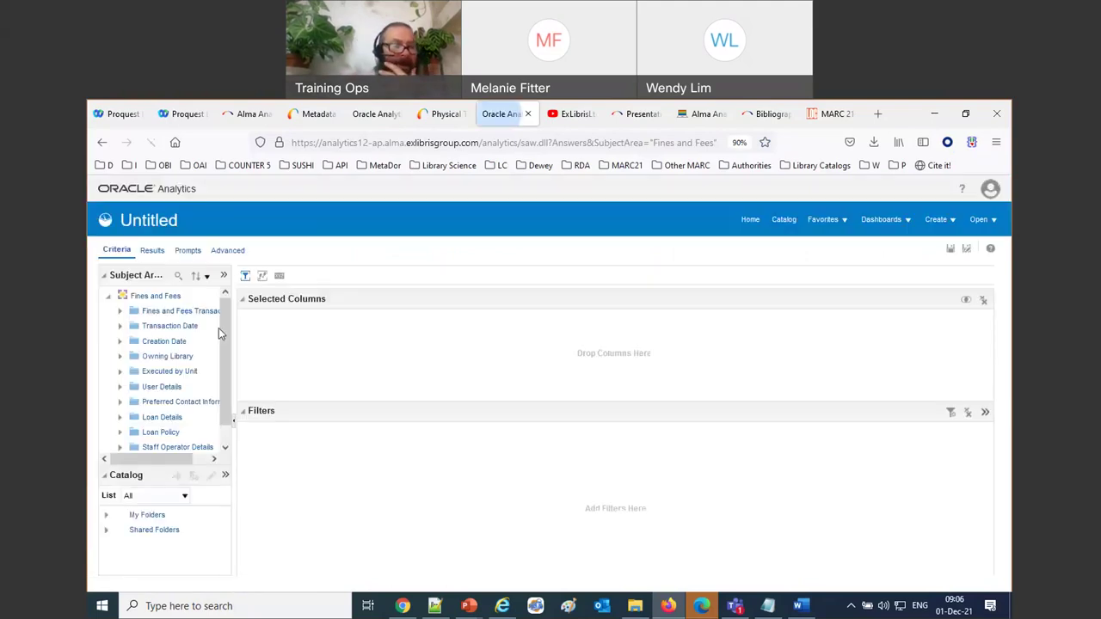
# Step: Add the Transaction Amount column from Fines and Fees Transactions to the report four times
pyautogui.click(121, 312)
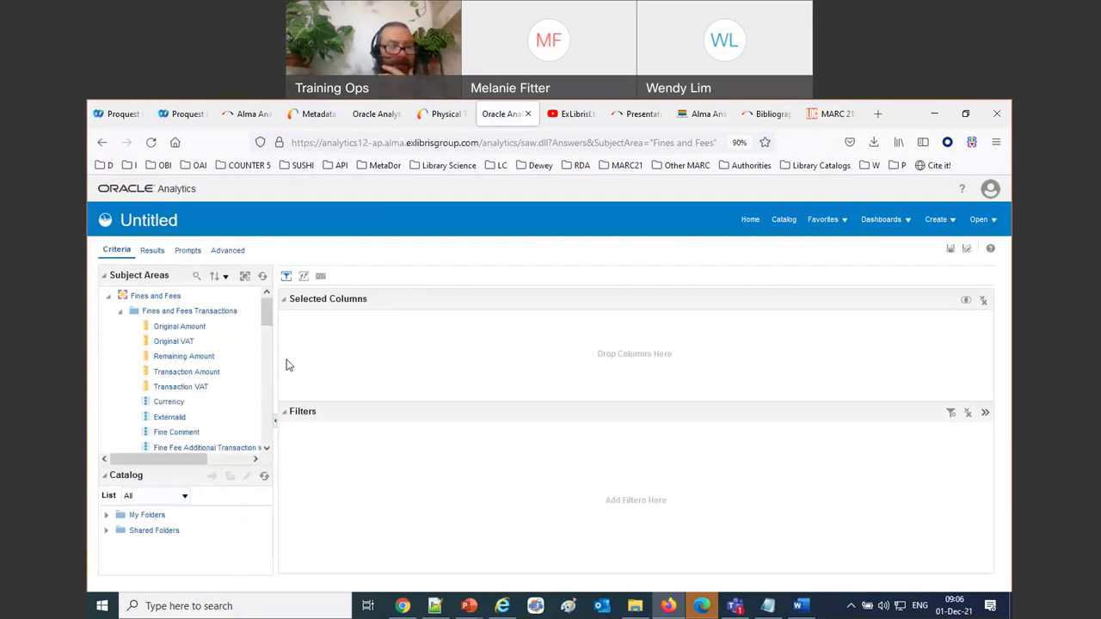
pyautogui.scroll(-2, 258, 366)
pyautogui.scroll(2, 243, 369)
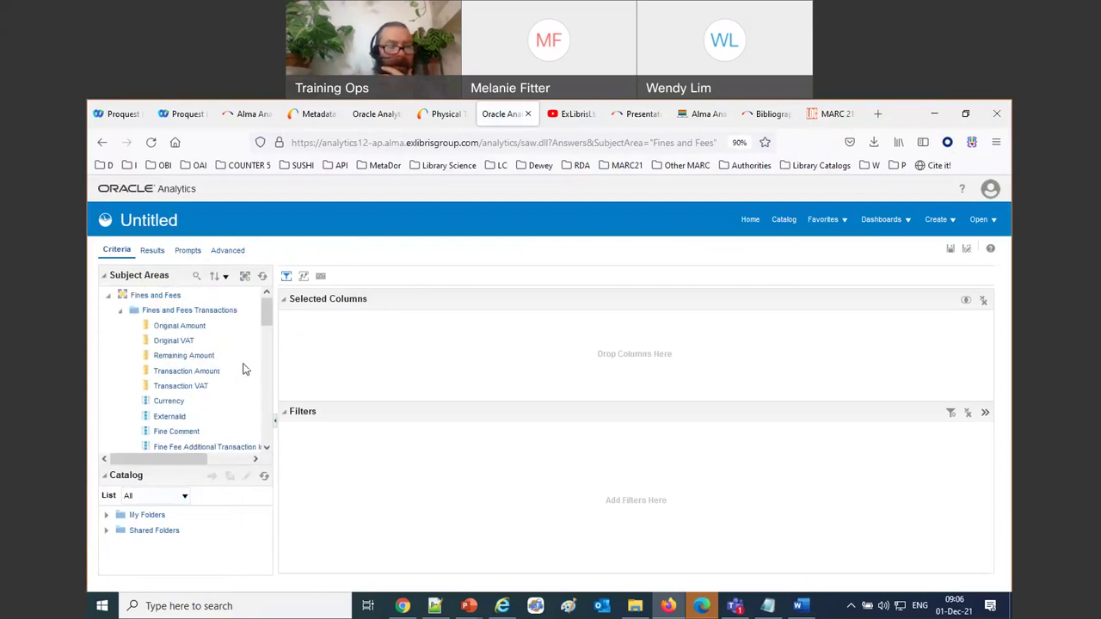
pyautogui.moveTo(194, 376); pyautogui.dragTo(385, 368)
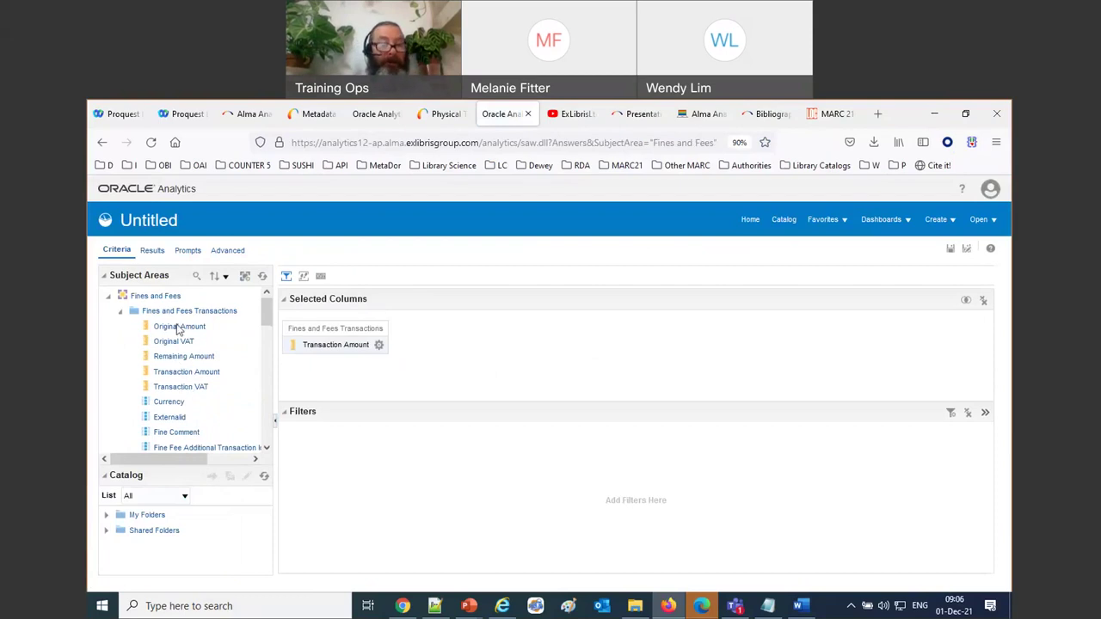
pyautogui.doubleClick(176, 376)
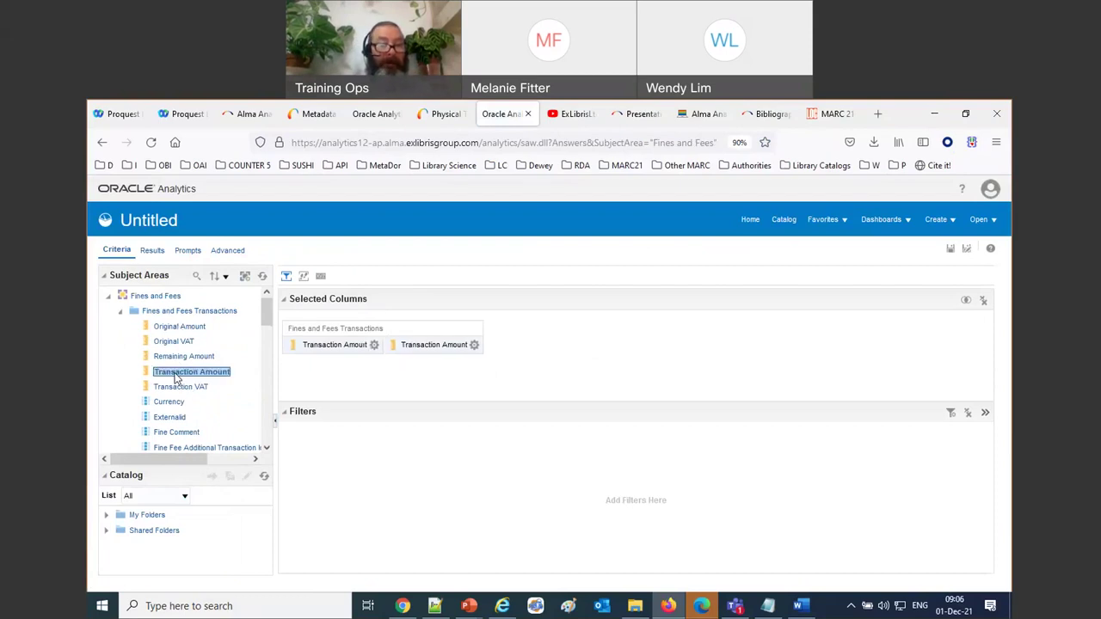
pyautogui.doubleClick(174, 378)
pyautogui.doubleClick(172, 377)
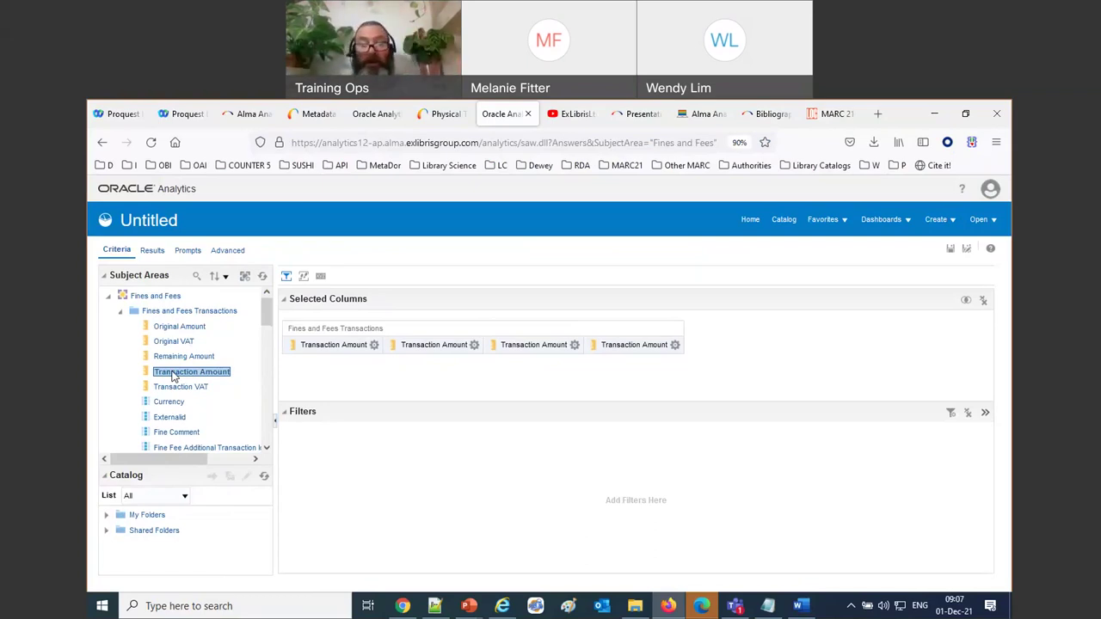
# Step: Insert a filter into the first Transaction Amount column's formula where Transaction Year is equal to 2019
pyautogui.click(374, 346)
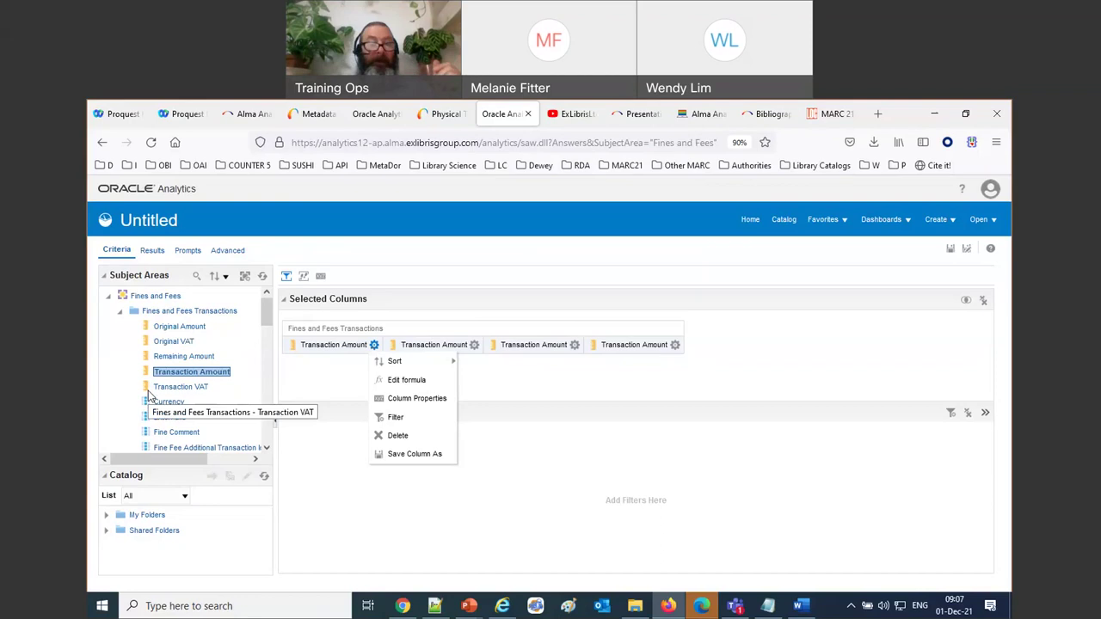
pyautogui.click(410, 381)
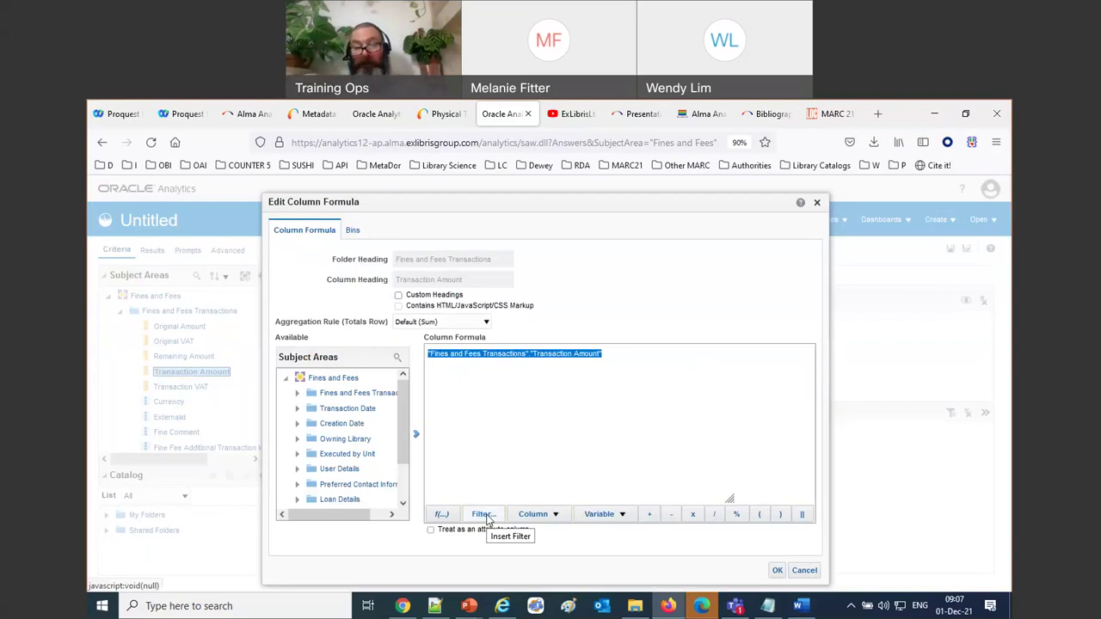
pyautogui.click(483, 515)
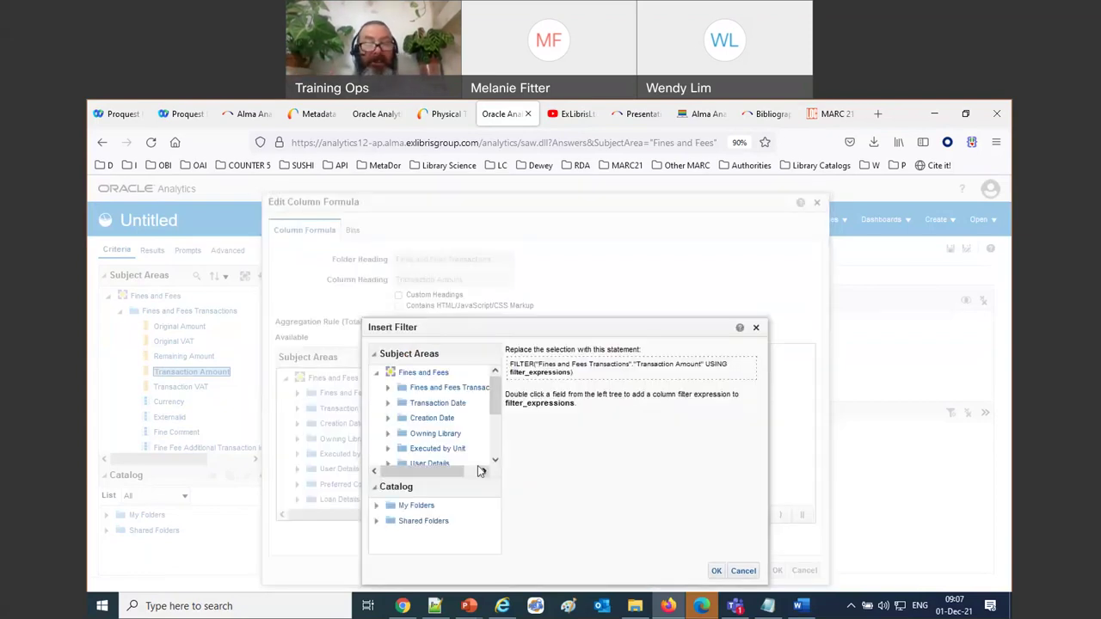
pyautogui.click(388, 404)
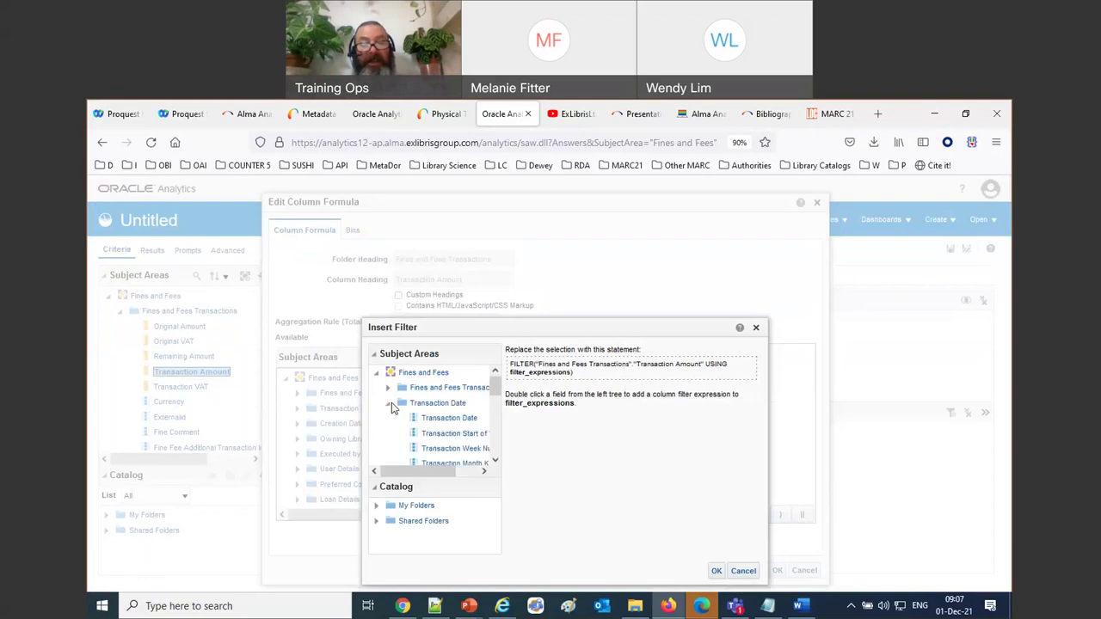
pyautogui.scroll(-1, 437, 429)
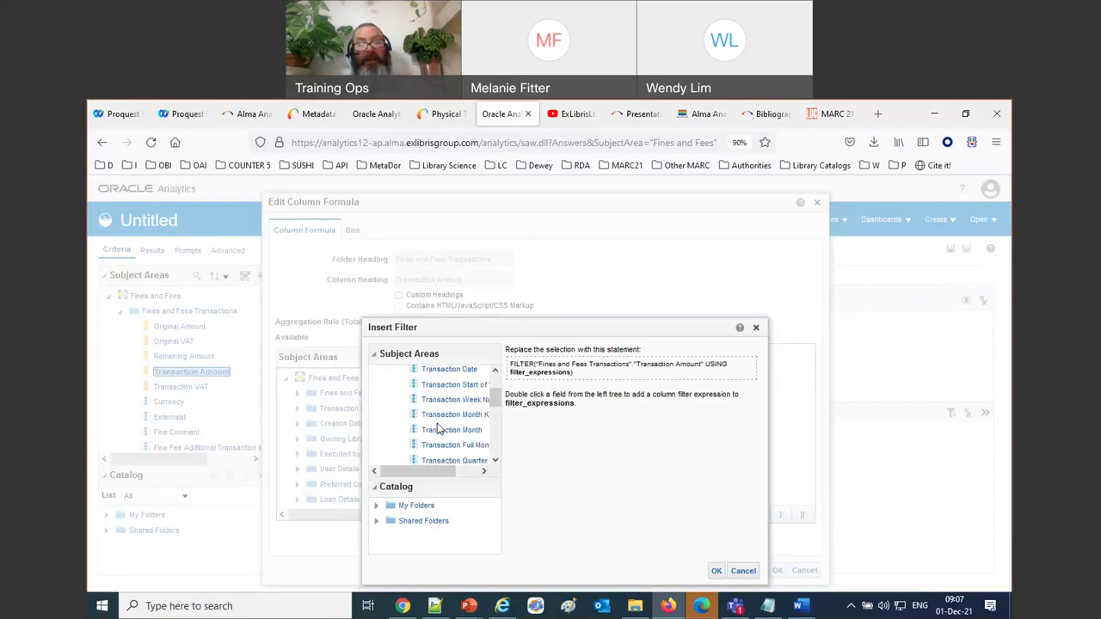
pyautogui.scroll(-2, 439, 424)
pyautogui.scroll(-1, 440, 419)
pyautogui.click(445, 380)
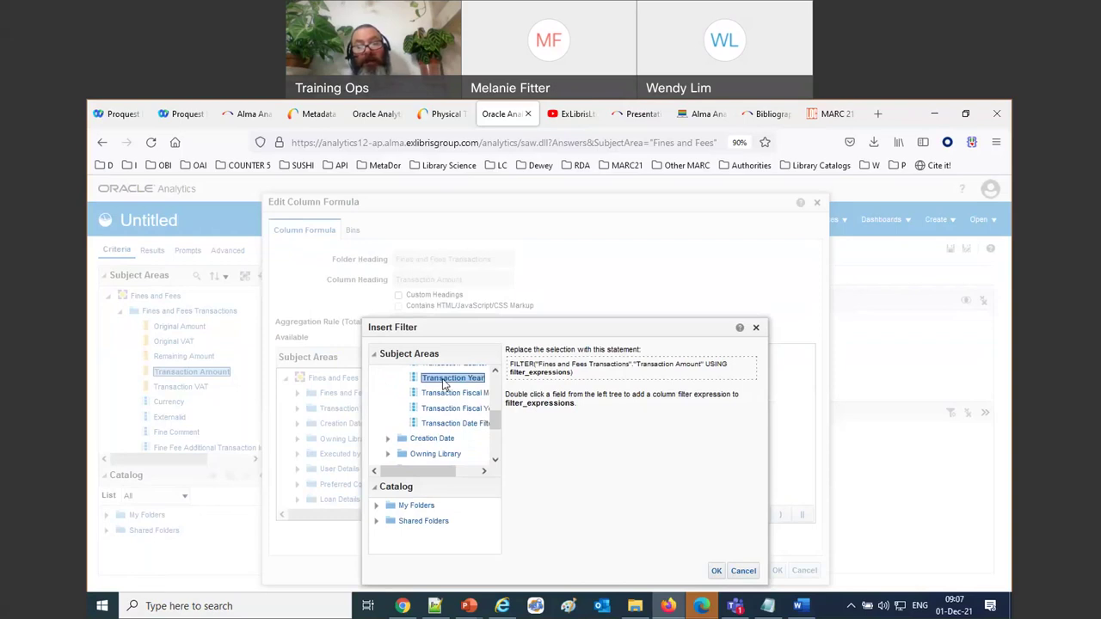
pyautogui.doubleClick(444, 383)
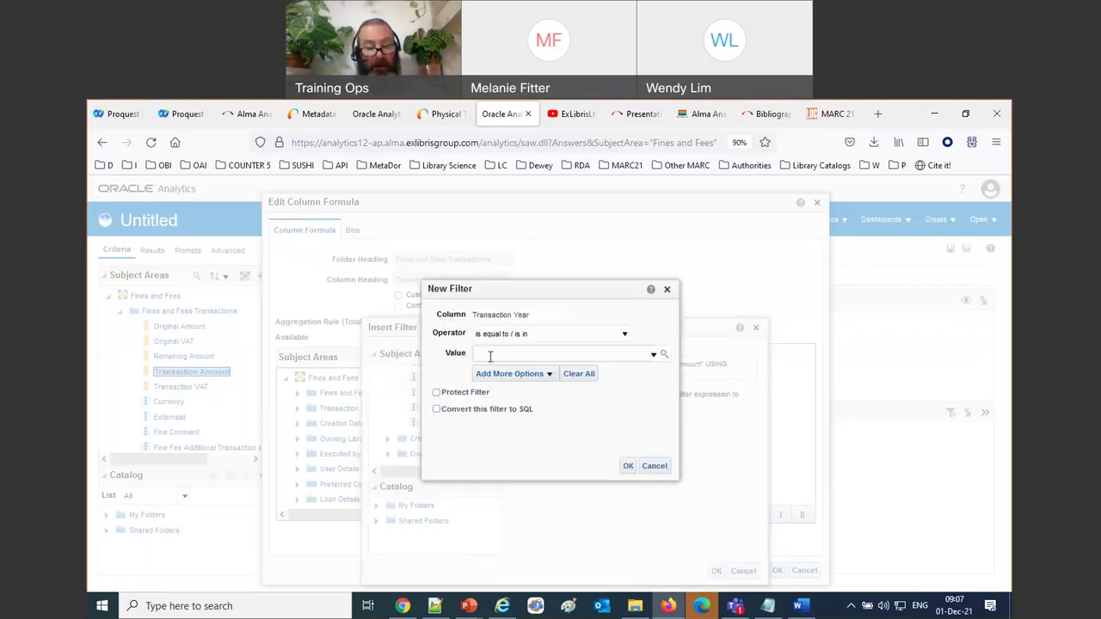
pyautogui.write('2019')
pyautogui.click(627, 466)
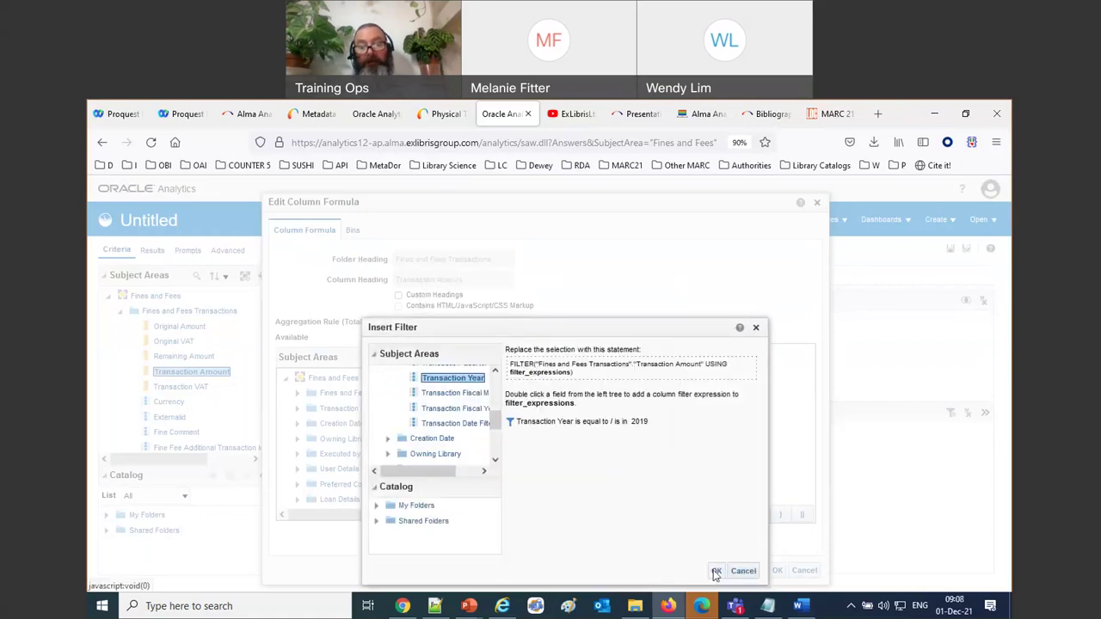
pyautogui.click(716, 572)
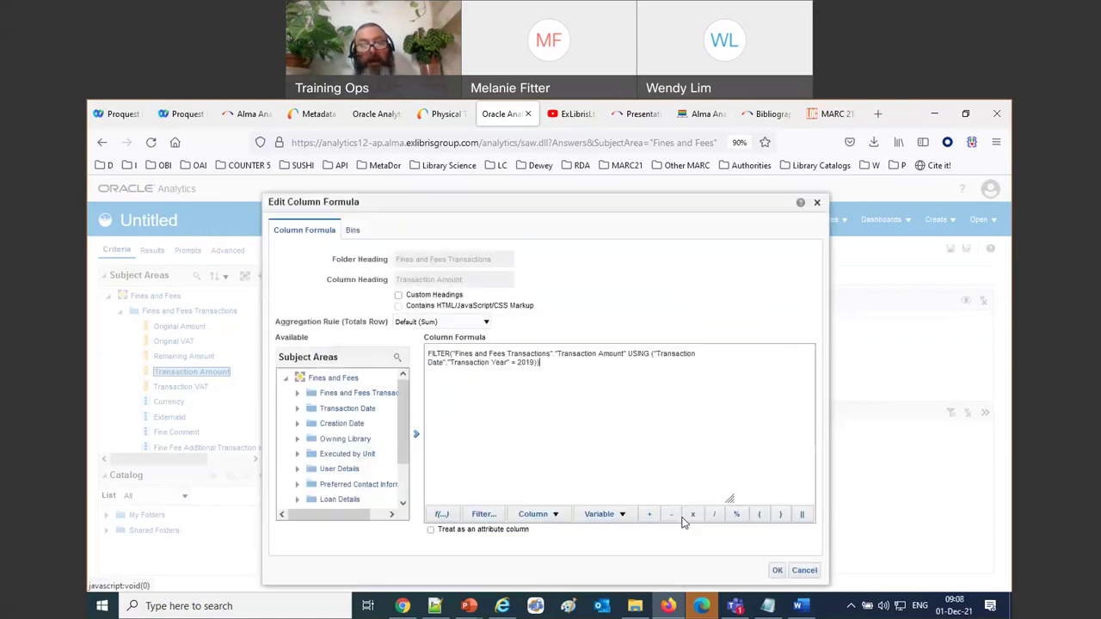
# Step: Give the first column the custom heading "Transaction Amount 2019" and apply the formula changes
pyautogui.click(398, 295)
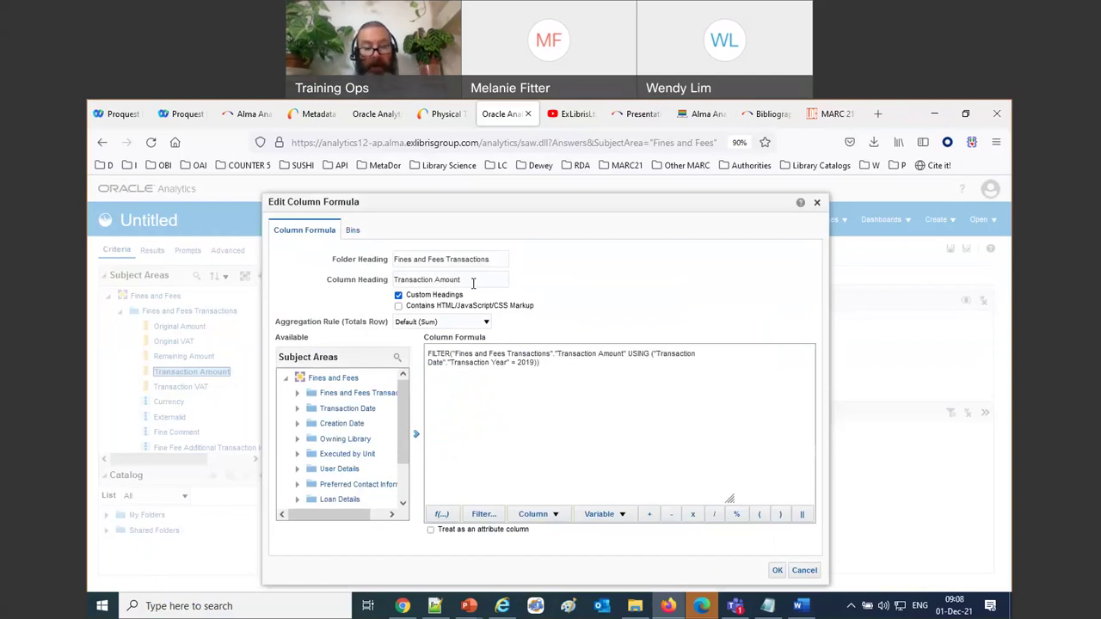
pyautogui.write('2019')
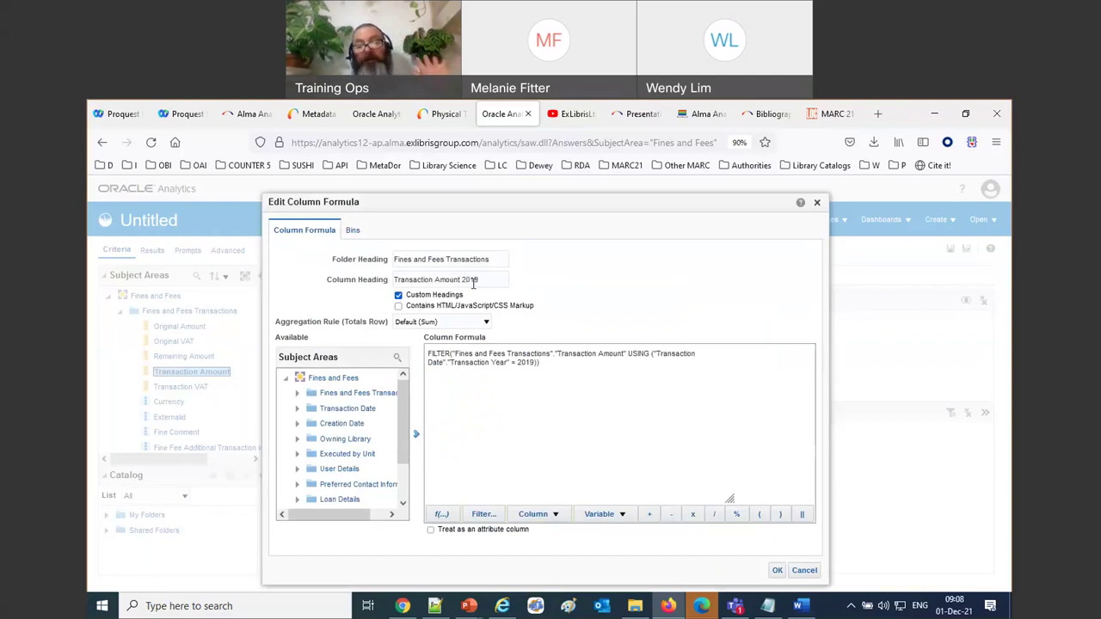
pyautogui.click(776, 571)
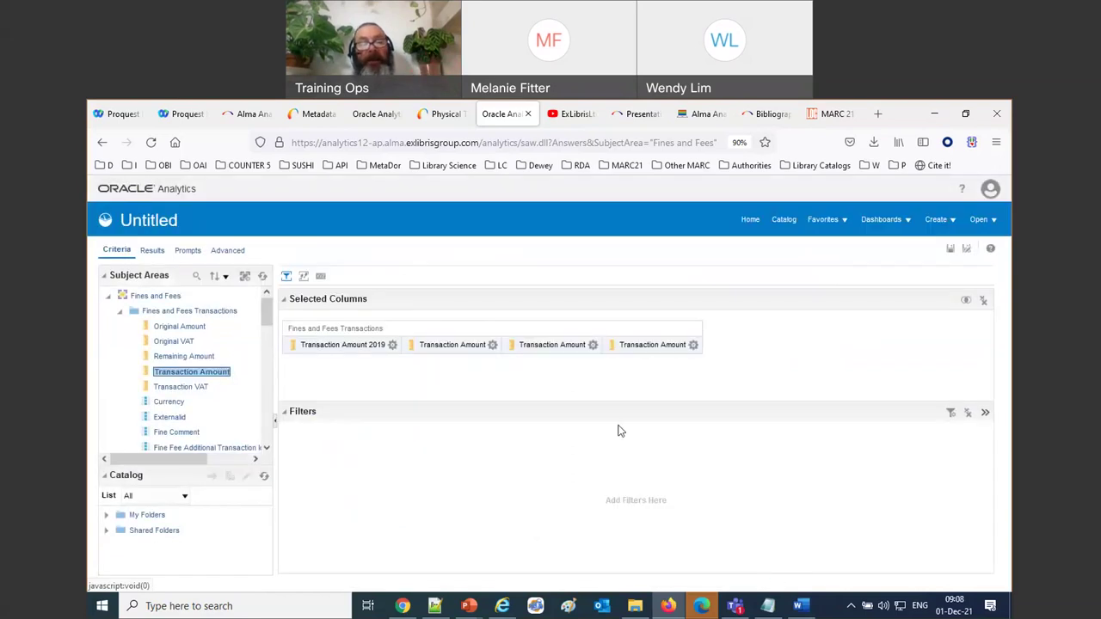
# Step: Insert a filter into the second Transaction Amount column's formula where Transaction Year is equal to 2020
pyautogui.click(492, 346)
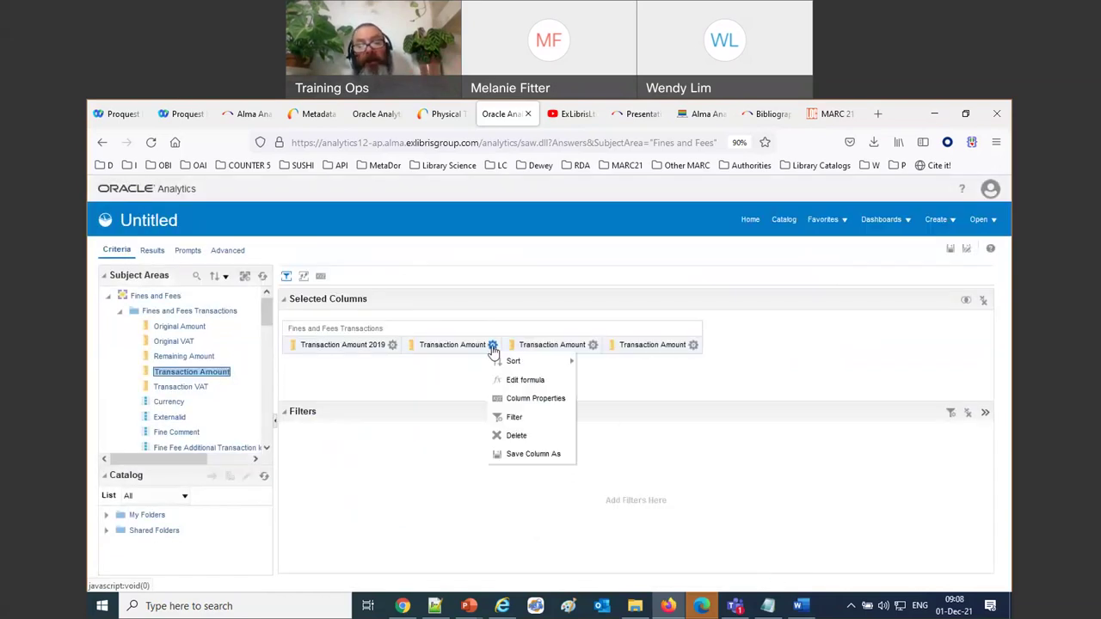
pyautogui.click(520, 380)
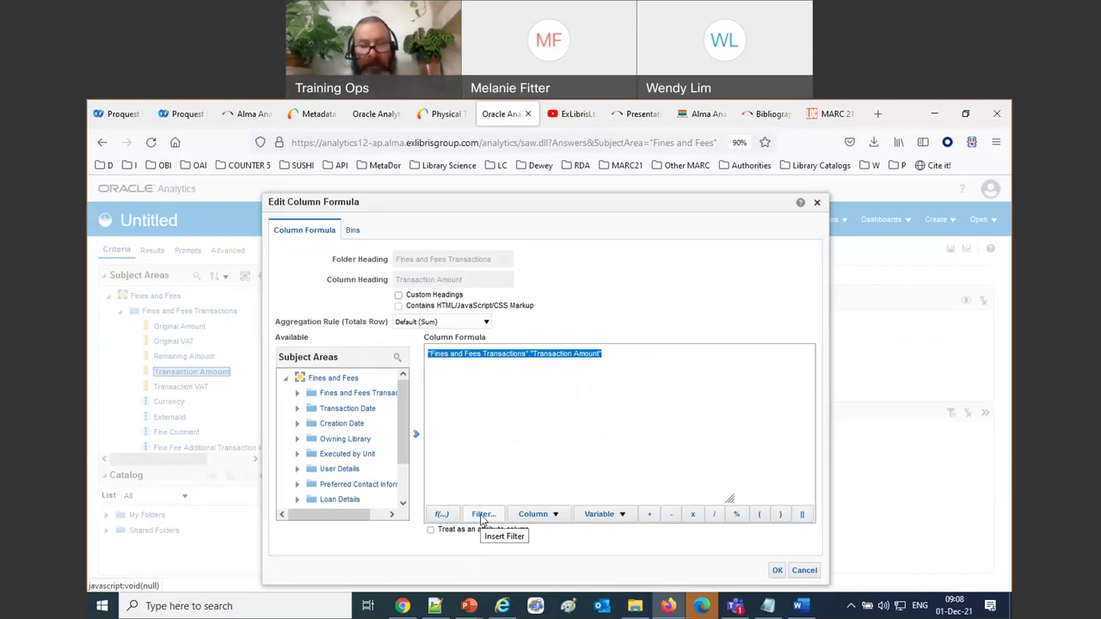
pyautogui.click(483, 516)
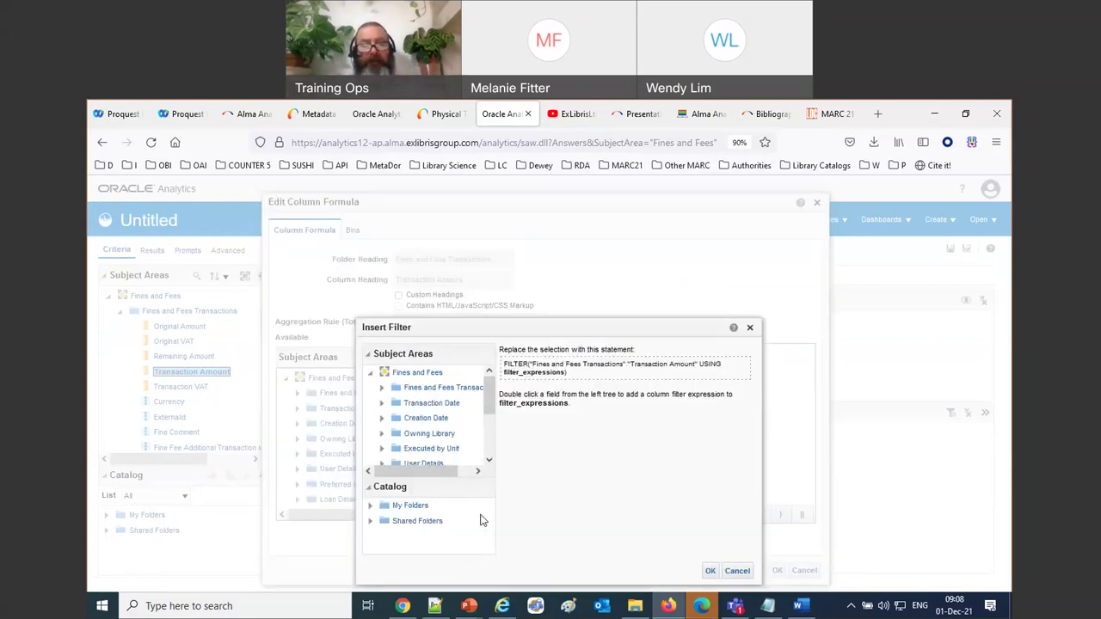
pyautogui.click(383, 403)
pyautogui.scroll(-3, 406, 418)
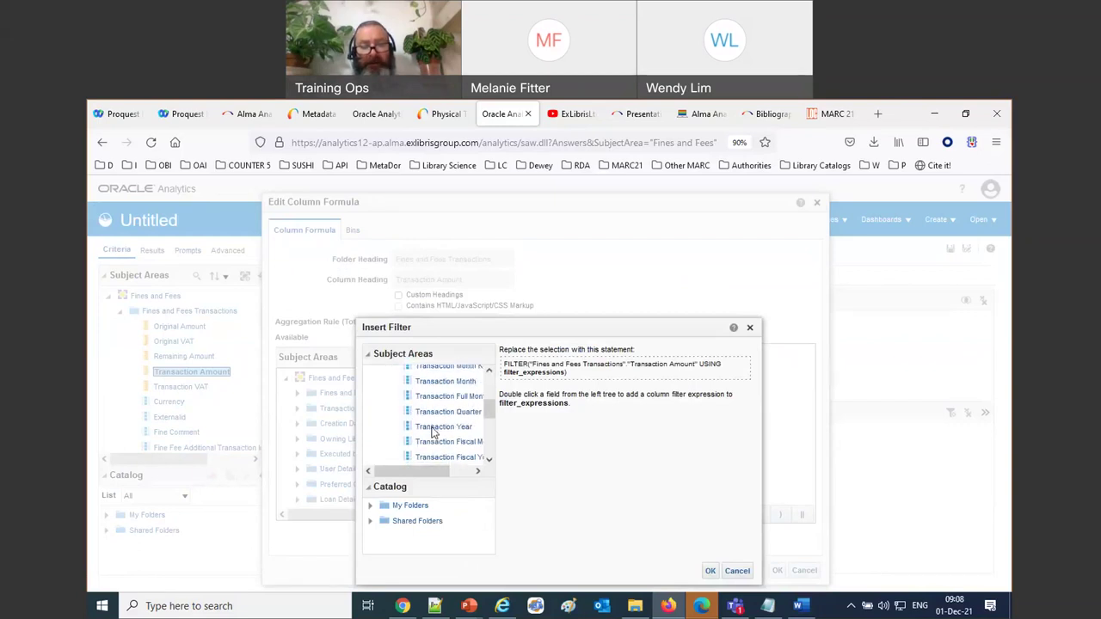
pyautogui.doubleClick(435, 428)
pyautogui.click(481, 353)
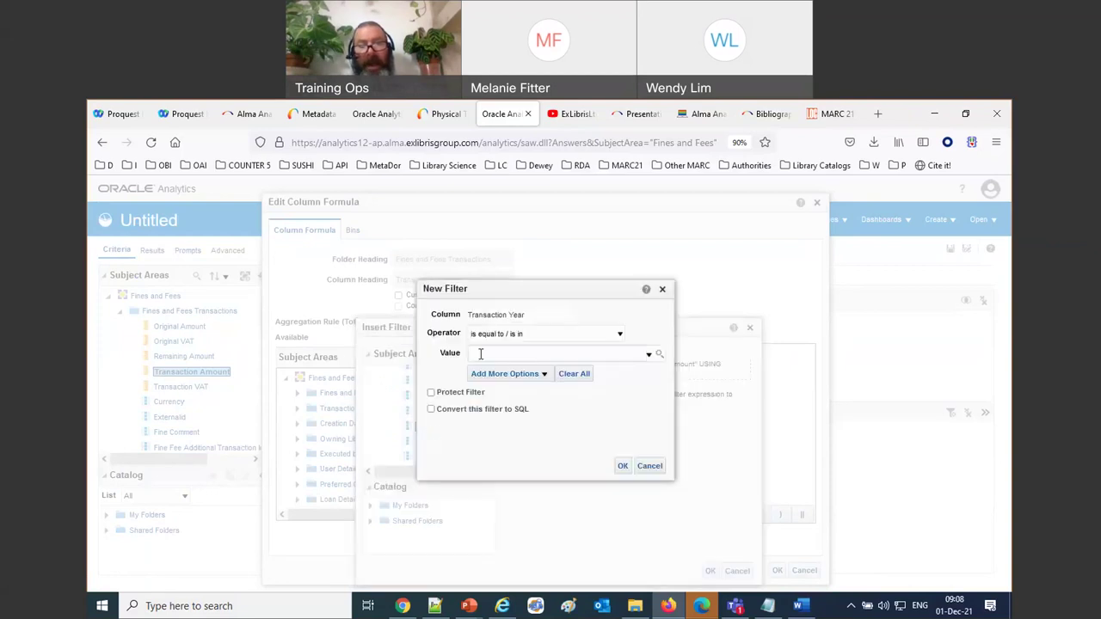
pyautogui.write('2020')
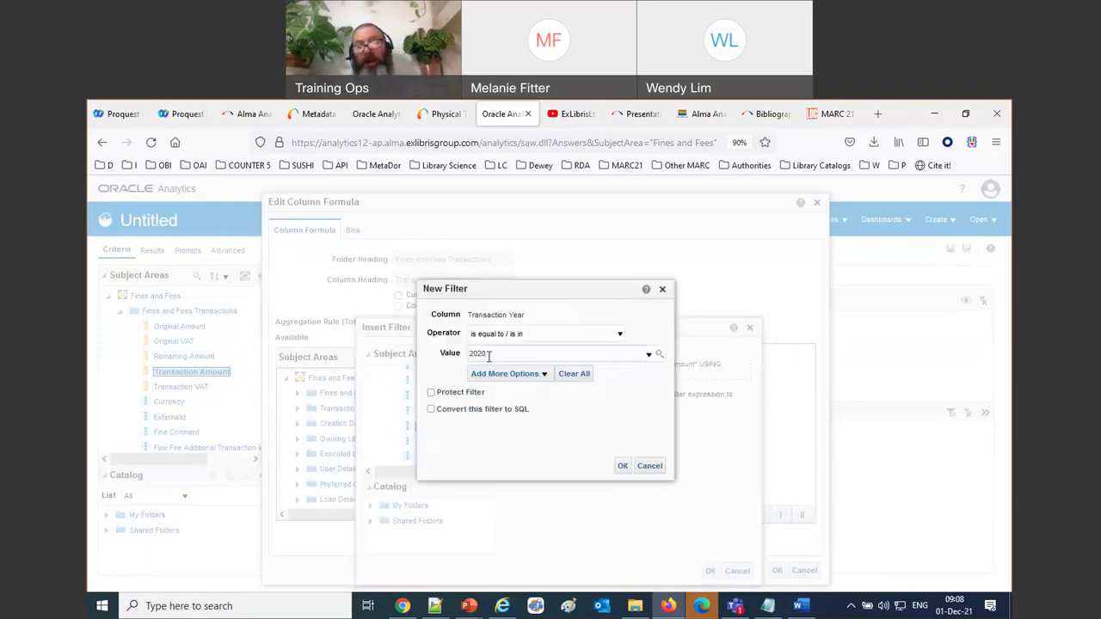
pyautogui.click(623, 465)
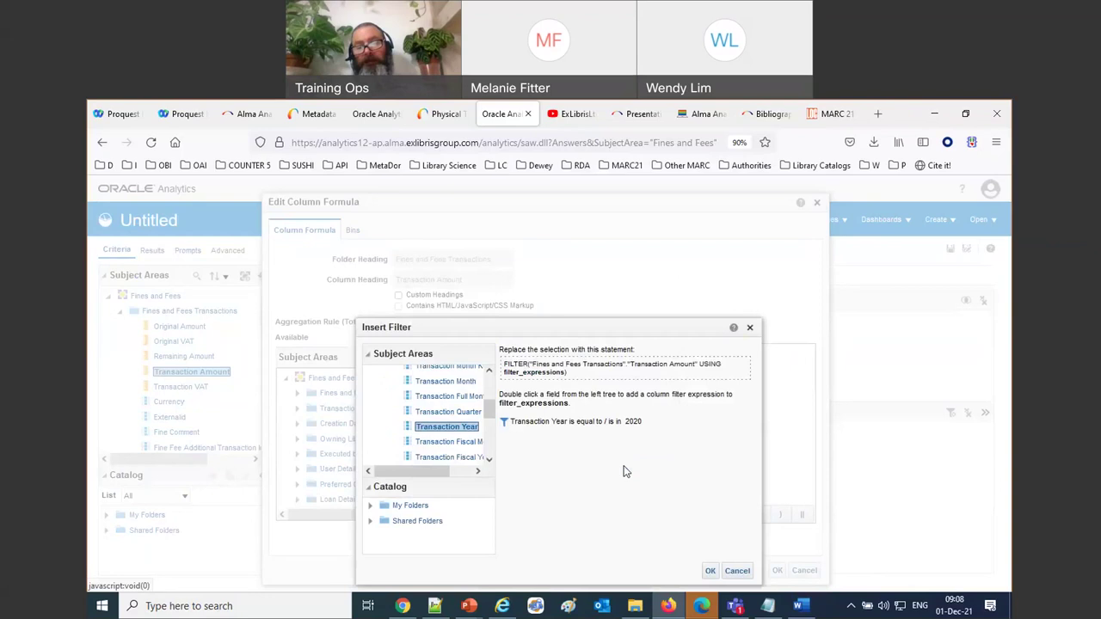
pyautogui.click(711, 571)
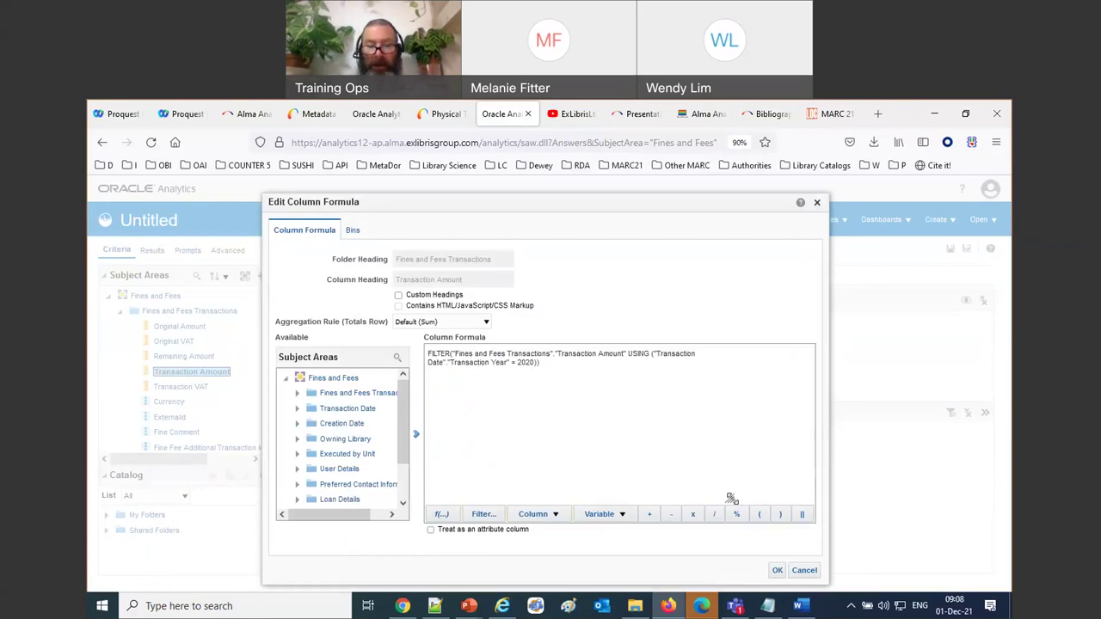
# Step: Review the second column's filter formula, give it the custom heading "Transaction Amount 2020", and apply the changes
pyautogui.hotkey('ctrl', '+')
pyautogui.hotkey('ctrl', '+')
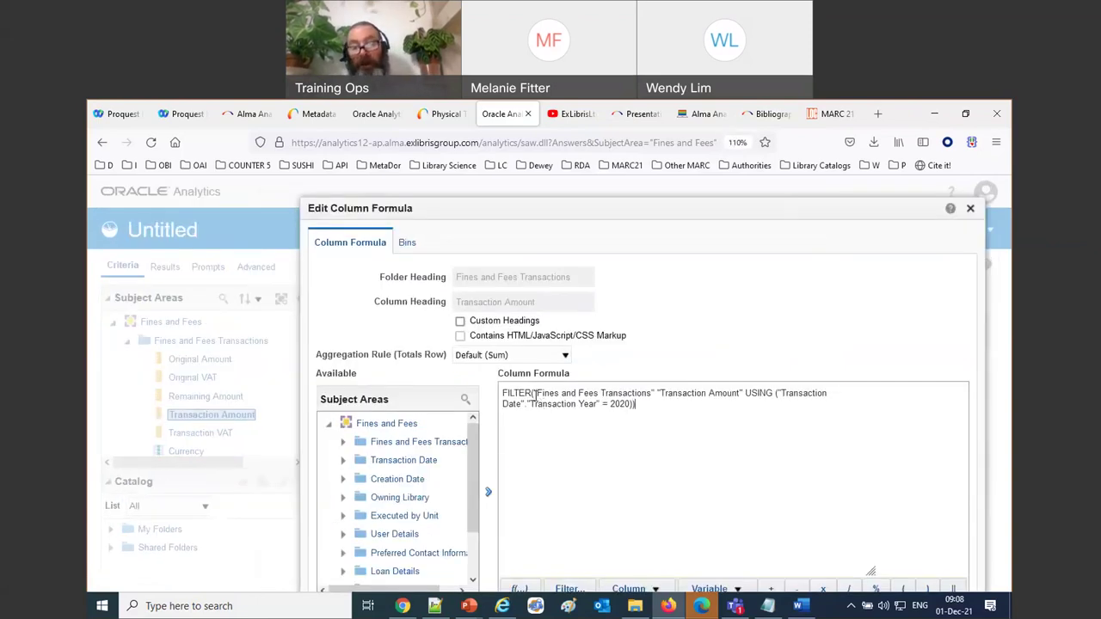
pyautogui.moveTo(537, 394); pyautogui.dragTo(745, 396)
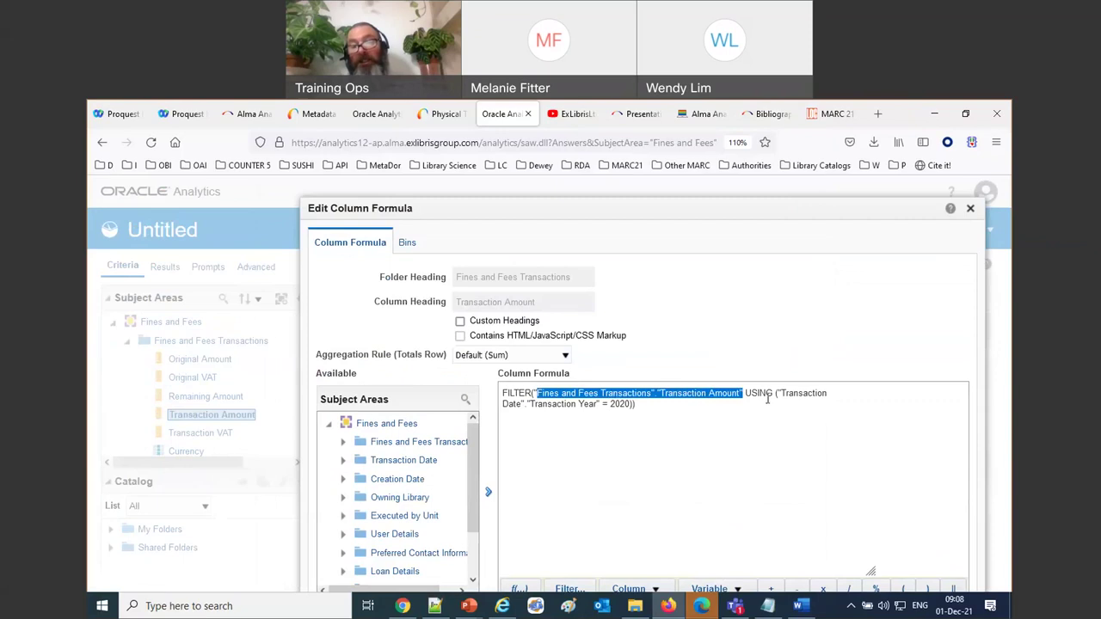
pyautogui.moveTo(775, 400); pyautogui.dragTo(632, 404)
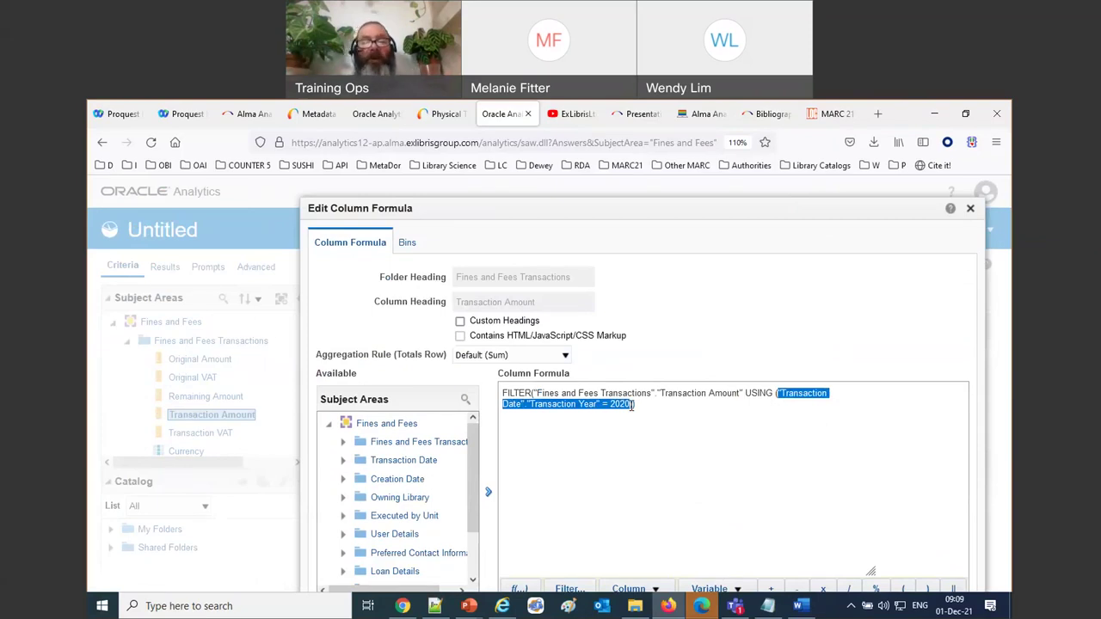
pyautogui.click(460, 322)
pyautogui.click(548, 307)
pyautogui.write('2020')
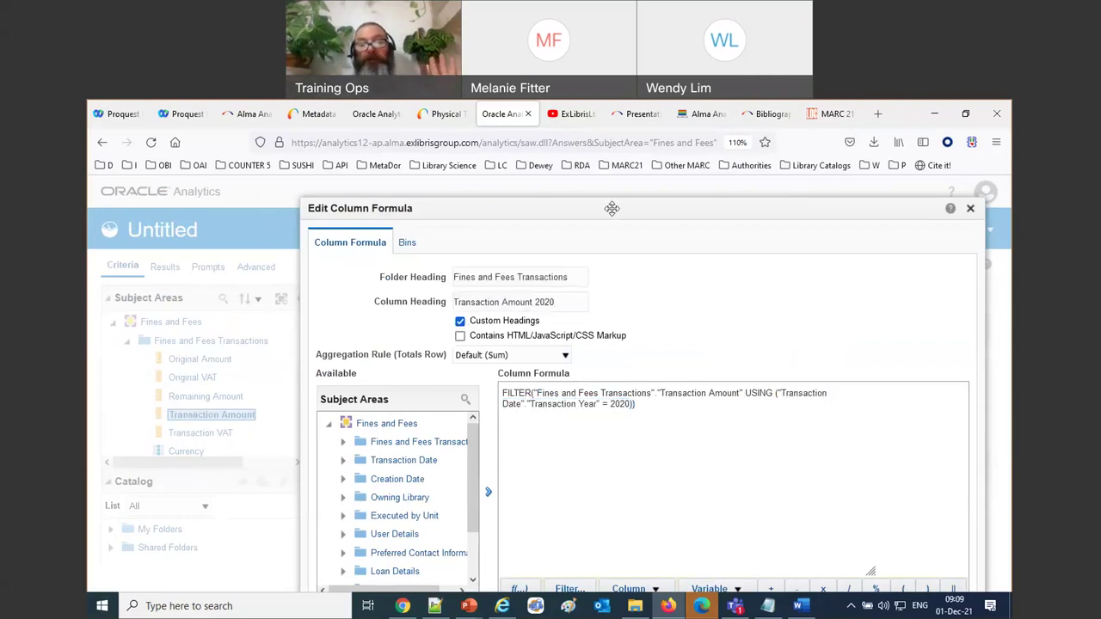
pyautogui.moveTo(612, 208); pyautogui.dragTo(530, 183)
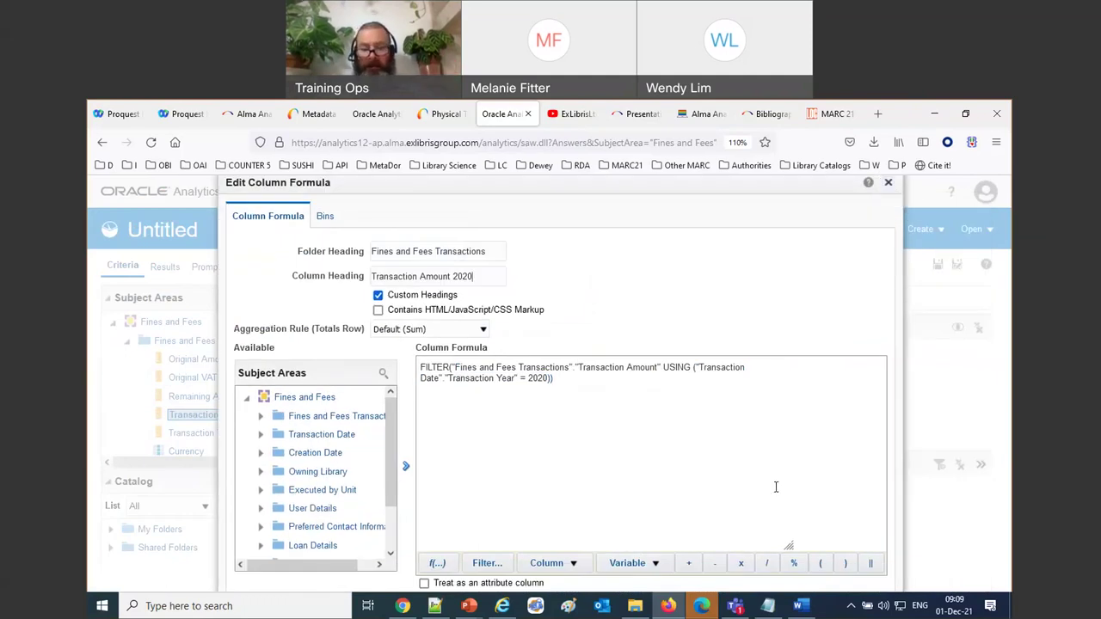
pyautogui.hotkey('ctrl', '-')
pyautogui.moveTo(611, 172); pyautogui.dragTo(675, 350)
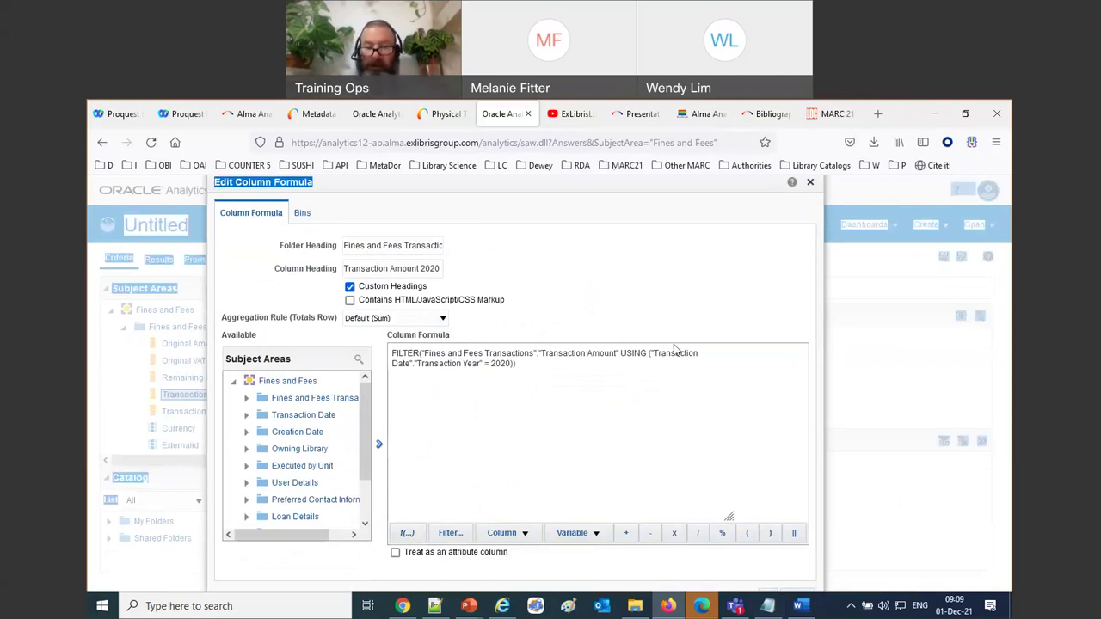
pyautogui.hotkey('ctrl', '-')
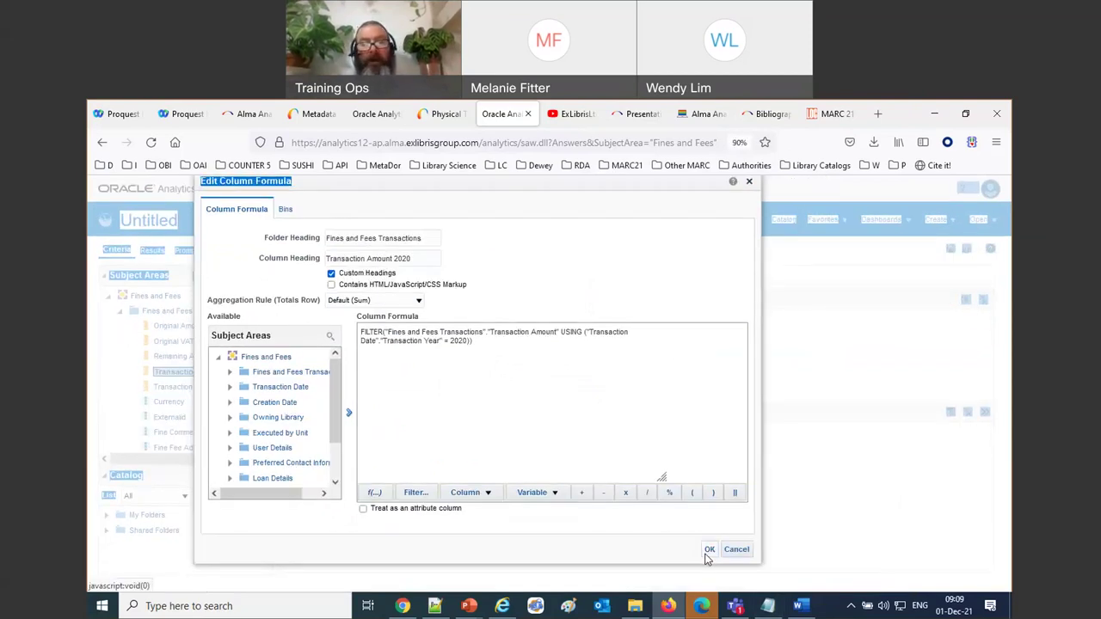
pyautogui.click(709, 550)
pyautogui.click(502, 393)
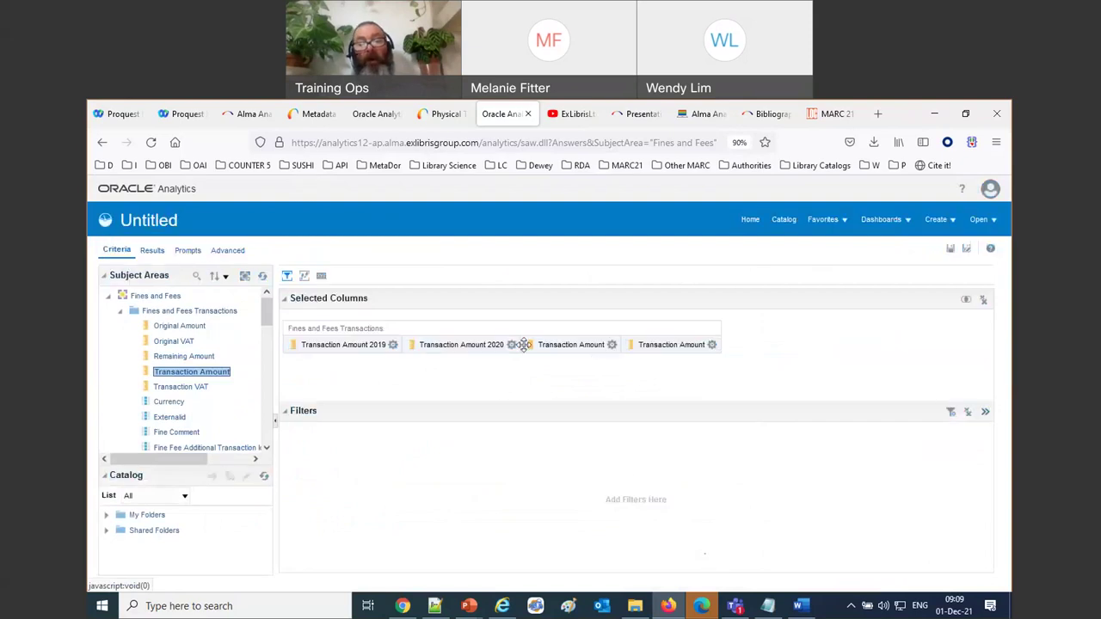
# Step: Display the report results and compare the 2019 and 2020 transaction amounts with the unfiltered columns
pyautogui.click(511, 344)
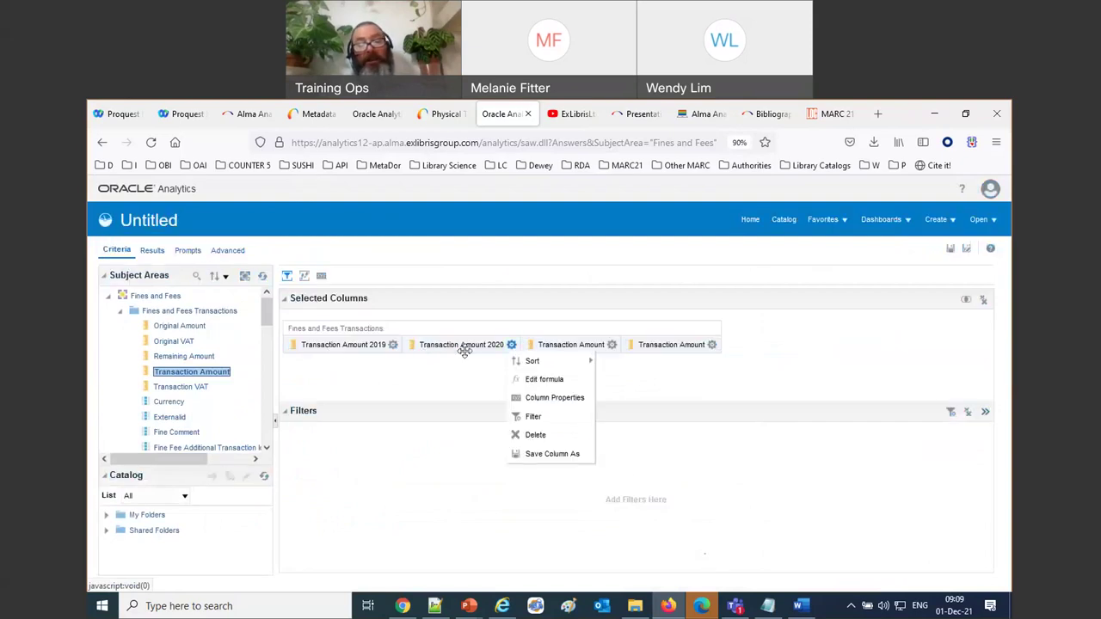
pyautogui.click(158, 253)
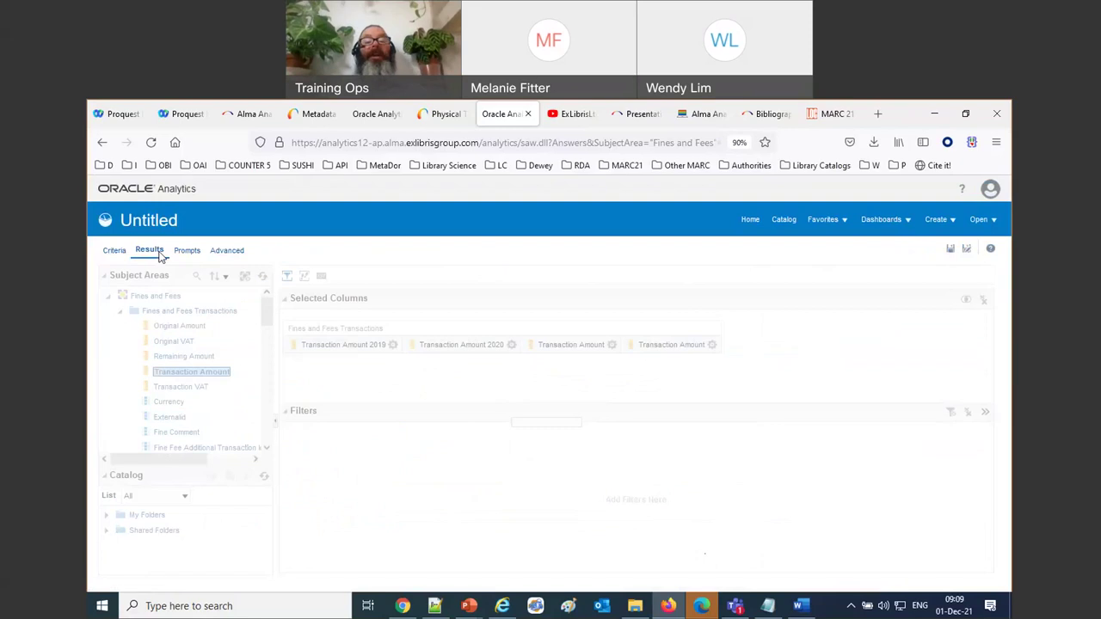
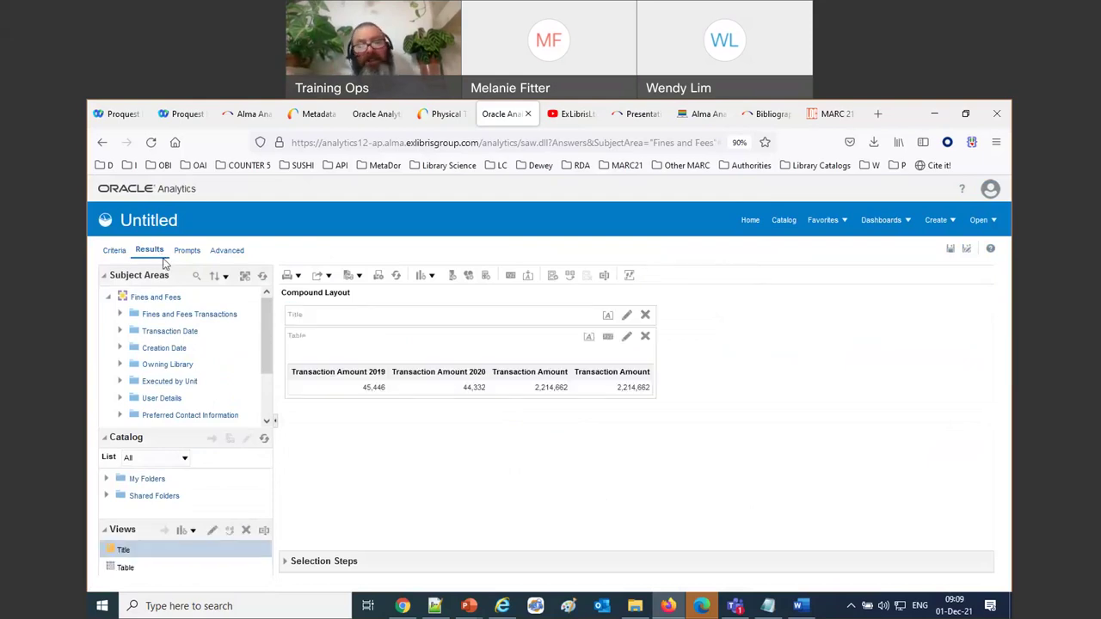
pyautogui.click(367, 392)
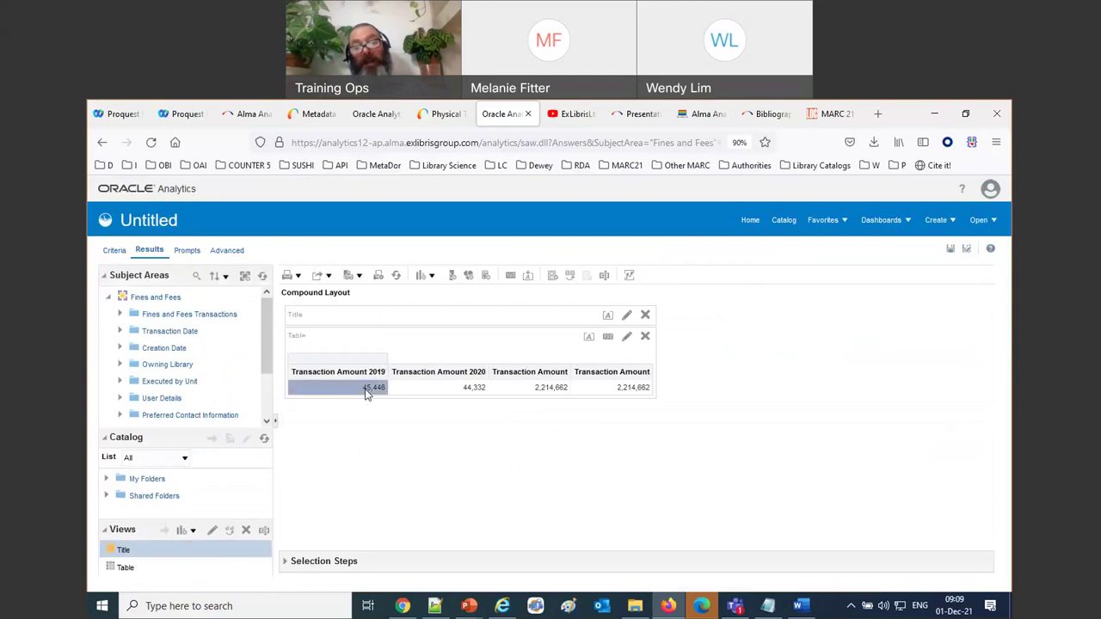
pyautogui.click(436, 397)
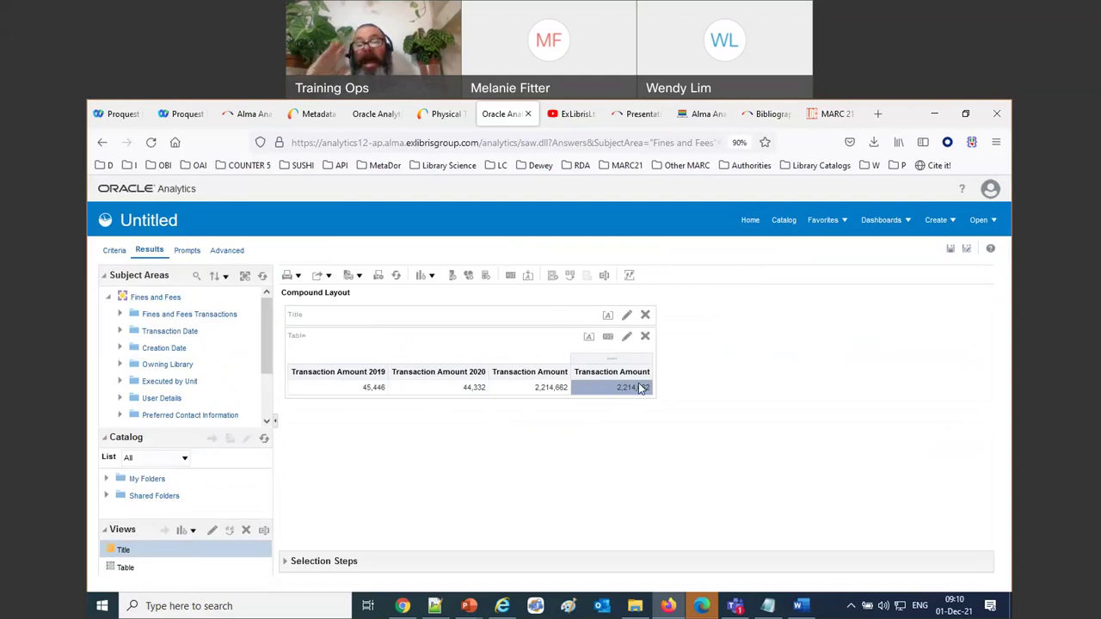
# Step: Switch to the Word document and check the overdue fine columns requested for 2019 and 2020
pyautogui.click(799, 606)
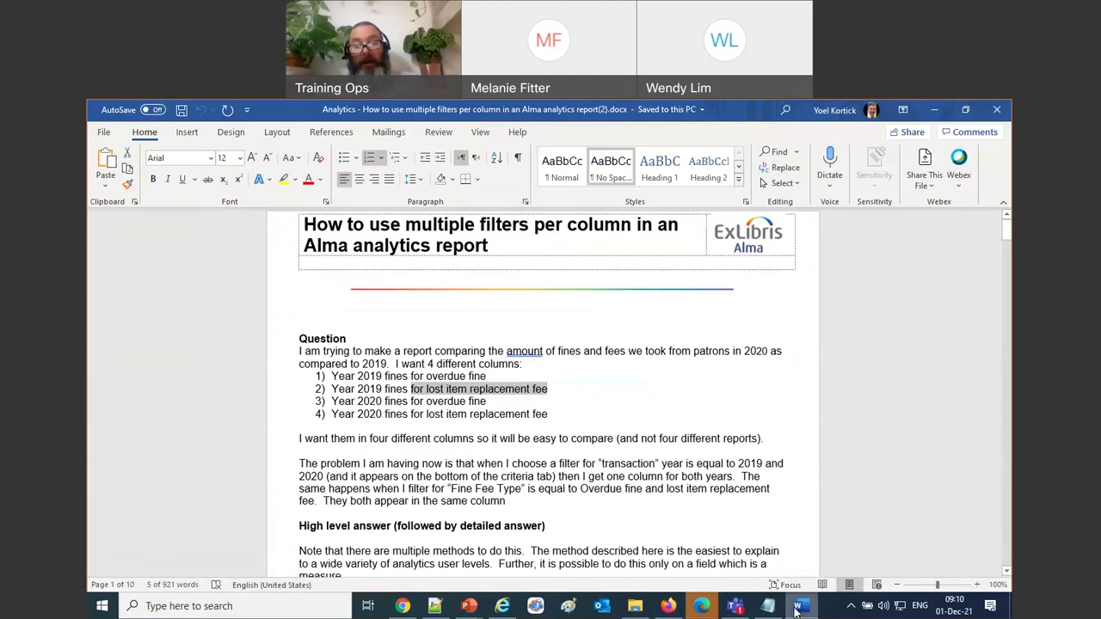
pyautogui.doubleClick(440, 379)
pyautogui.doubleClick(445, 402)
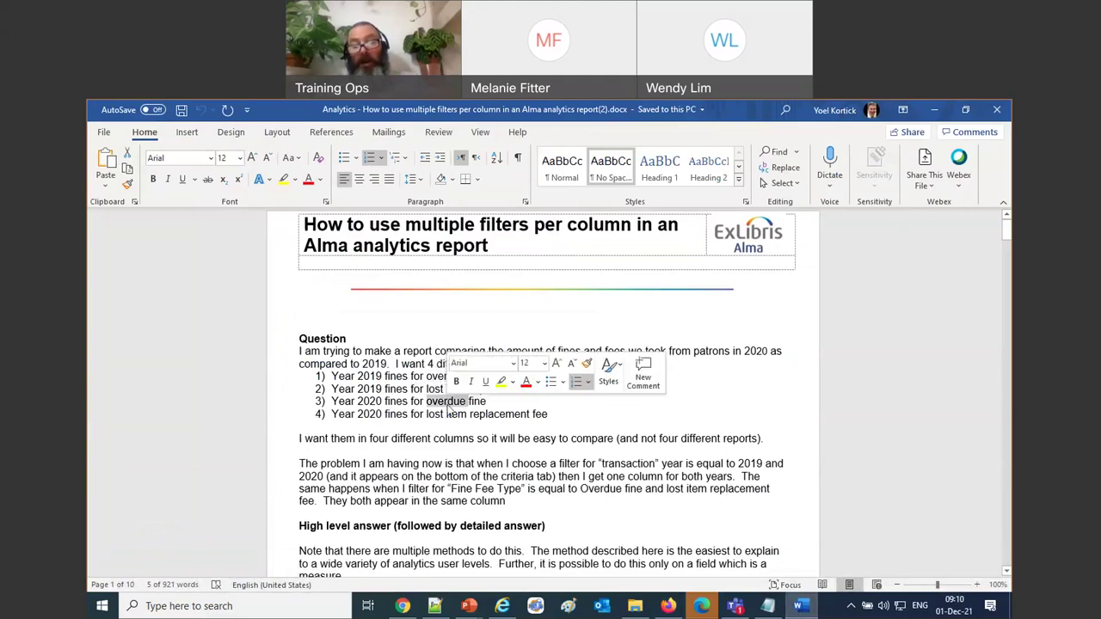
# Step: Check the lost item replacement fee columns requested for 2019 and 2020, and switch back to the report results in Firefox
pyautogui.tripleClick(434, 392)
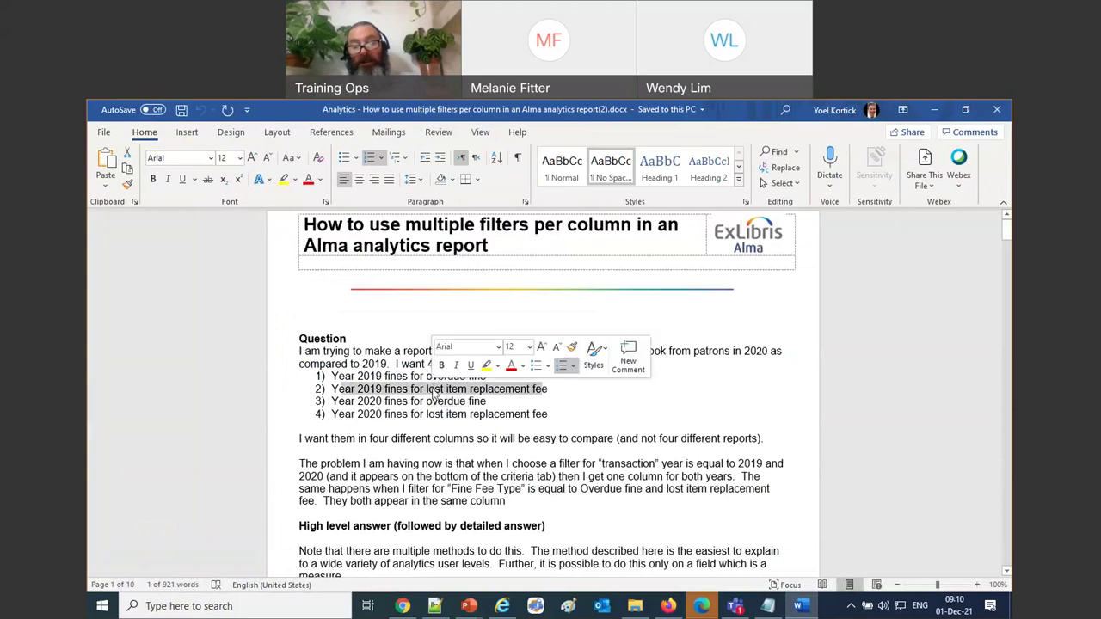
pyautogui.tripleClick(444, 415)
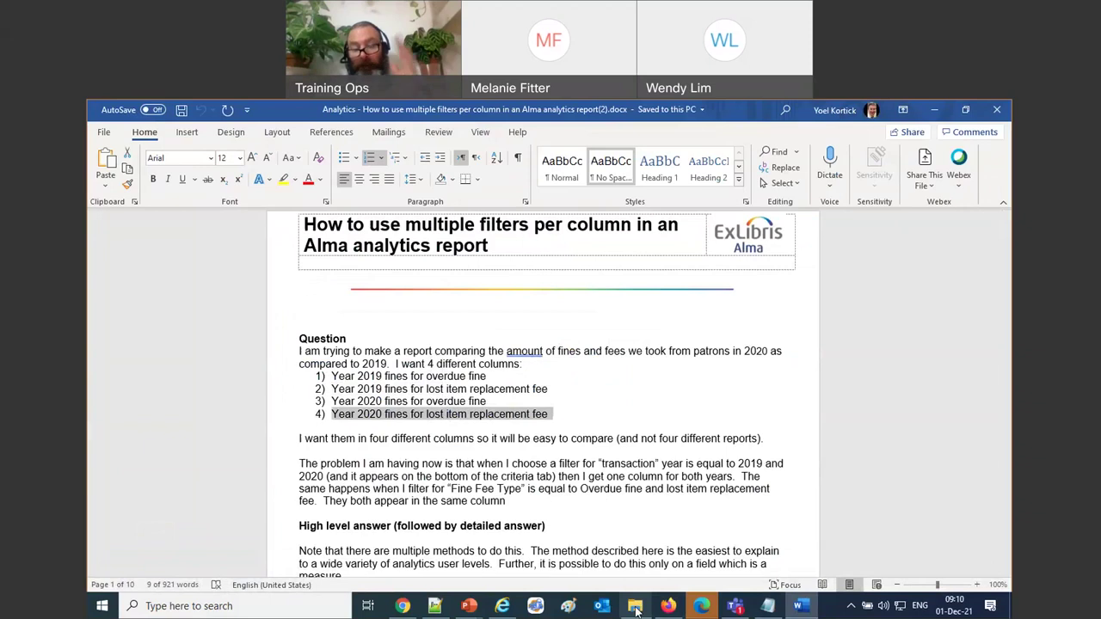
pyautogui.moveTo(637, 609)
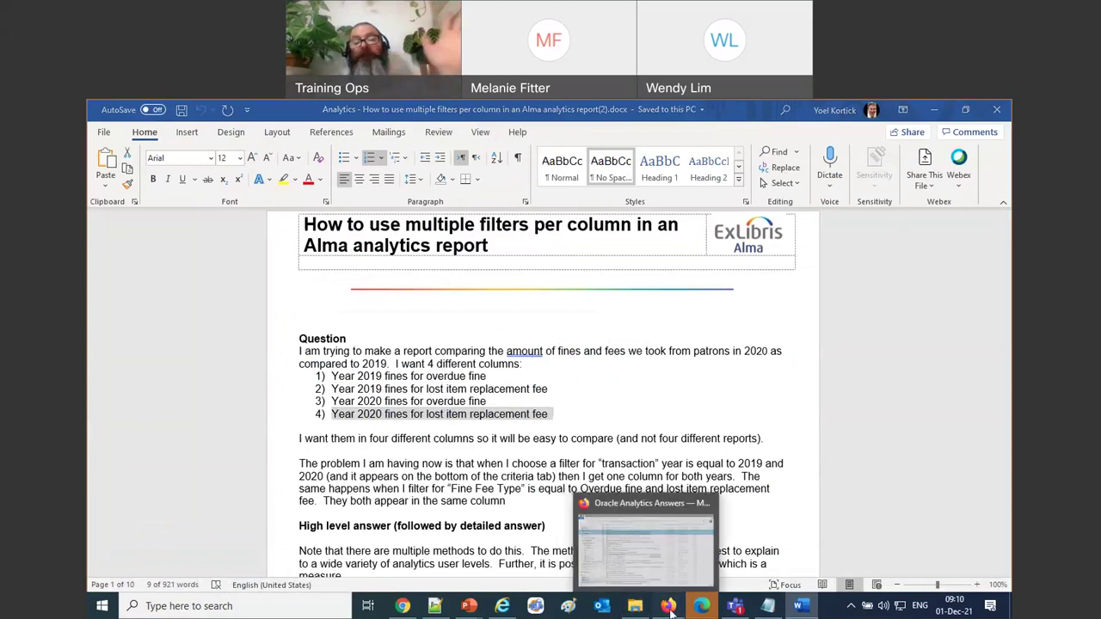
pyautogui.click(669, 608)
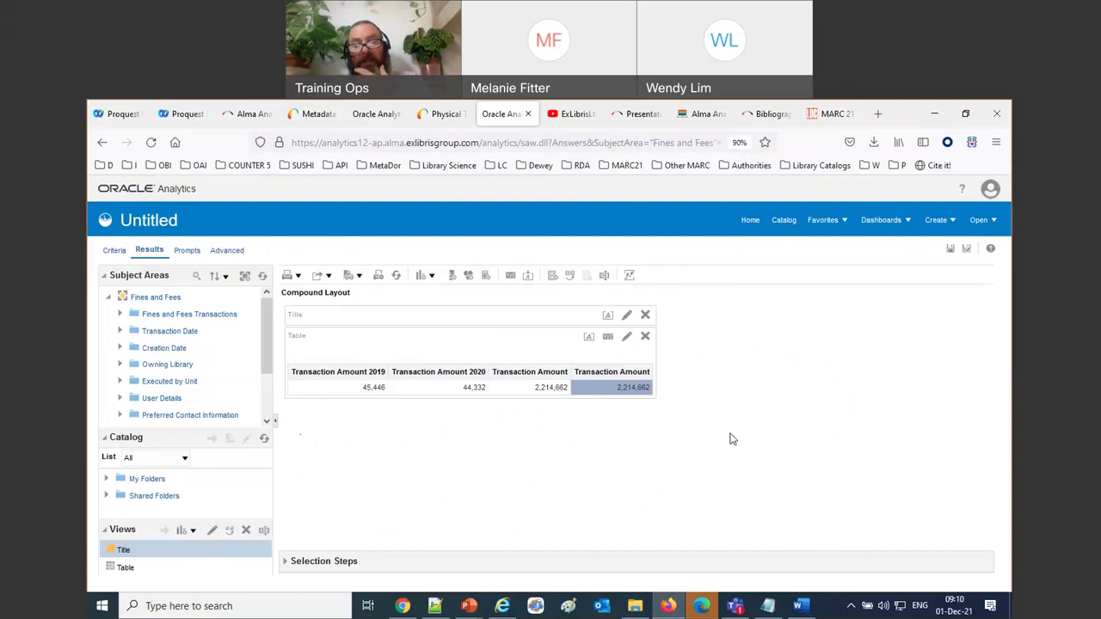
pyautogui.click(529, 388)
pyautogui.click(600, 392)
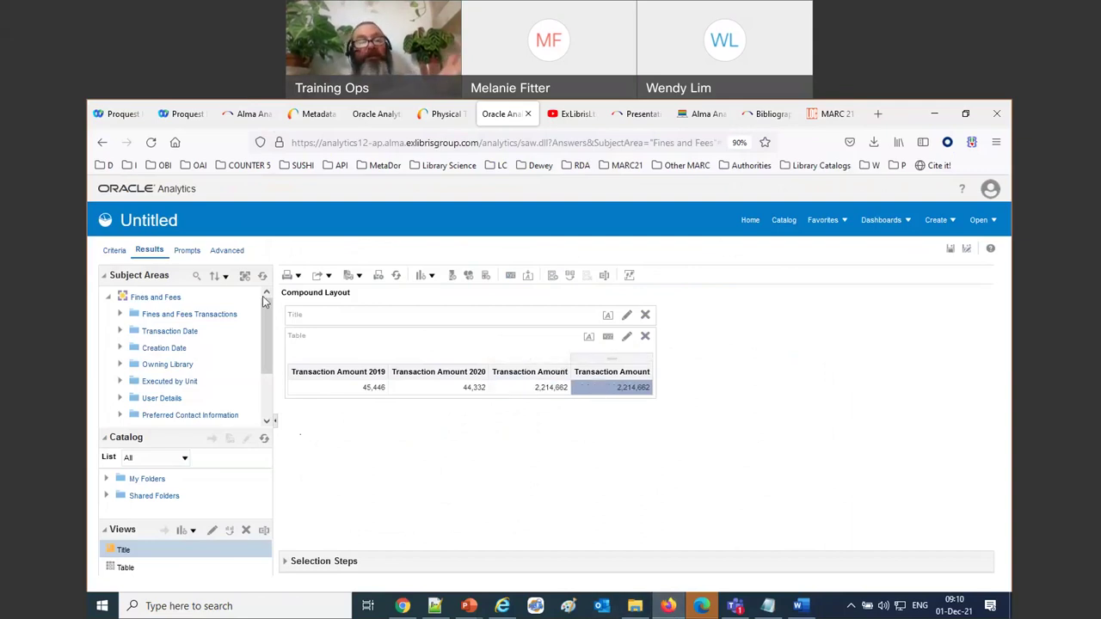
# Step: Copy the filter formula from the Transaction Amount 2019 column in the report criteria and close it without changes
pyautogui.click(107, 250)
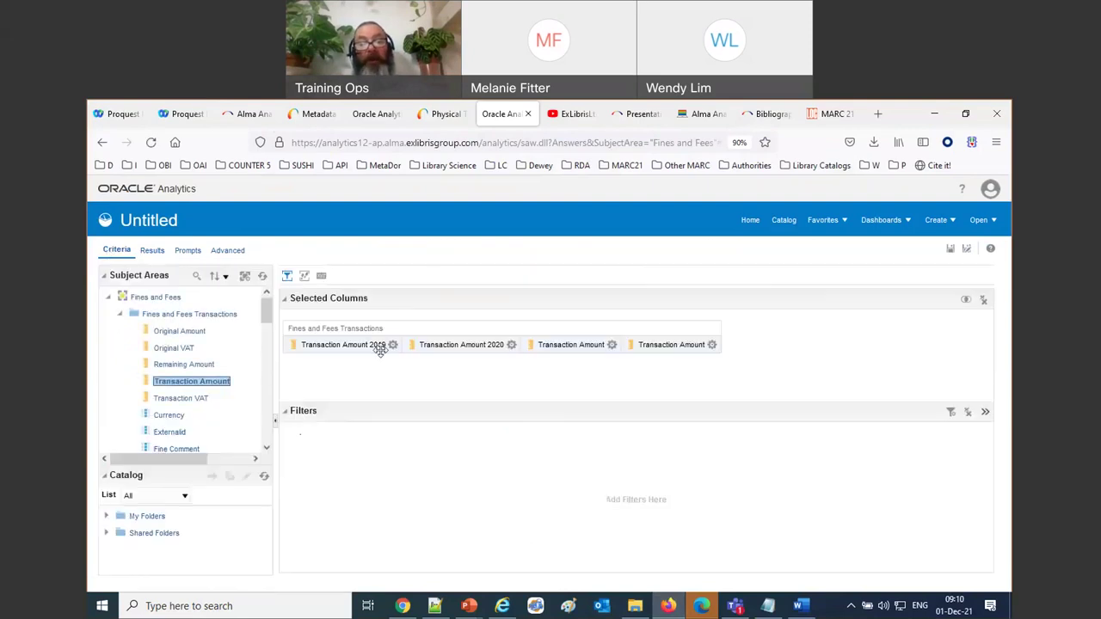
pyautogui.click(392, 344)
pyautogui.click(415, 381)
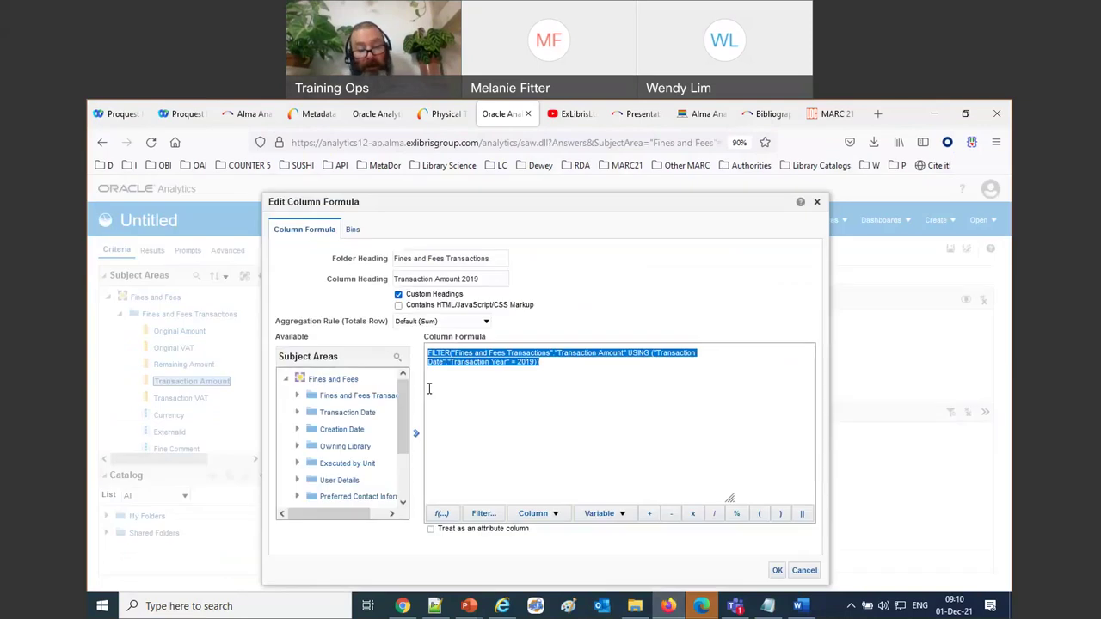
pyautogui.click(812, 573)
# Step: Replace the third column's formula with the copied 2019 filter formula and give it the custom heading "Transaction Amount 2019"
pyautogui.click(612, 344)
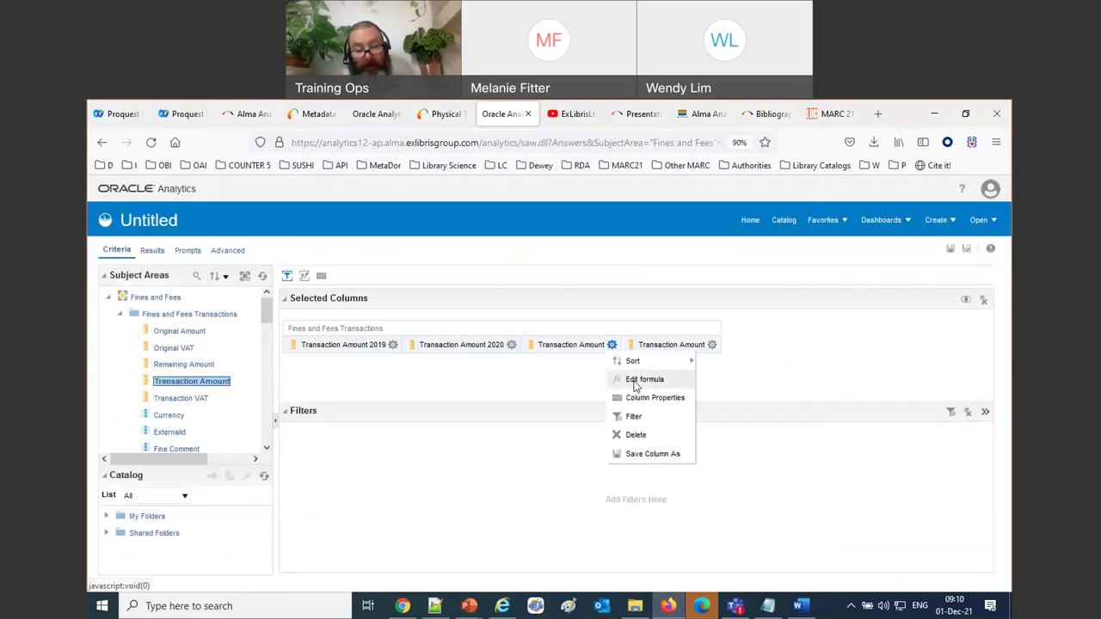
pyautogui.click(636, 381)
pyautogui.write('FILTER("Fines and Fees Transactions"."Transaction Amount" USING ("Transaction Date"."Transaction Year" = 2019))')
pyautogui.click(399, 295)
pyautogui.click(483, 280)
pyautogui.write('2019')
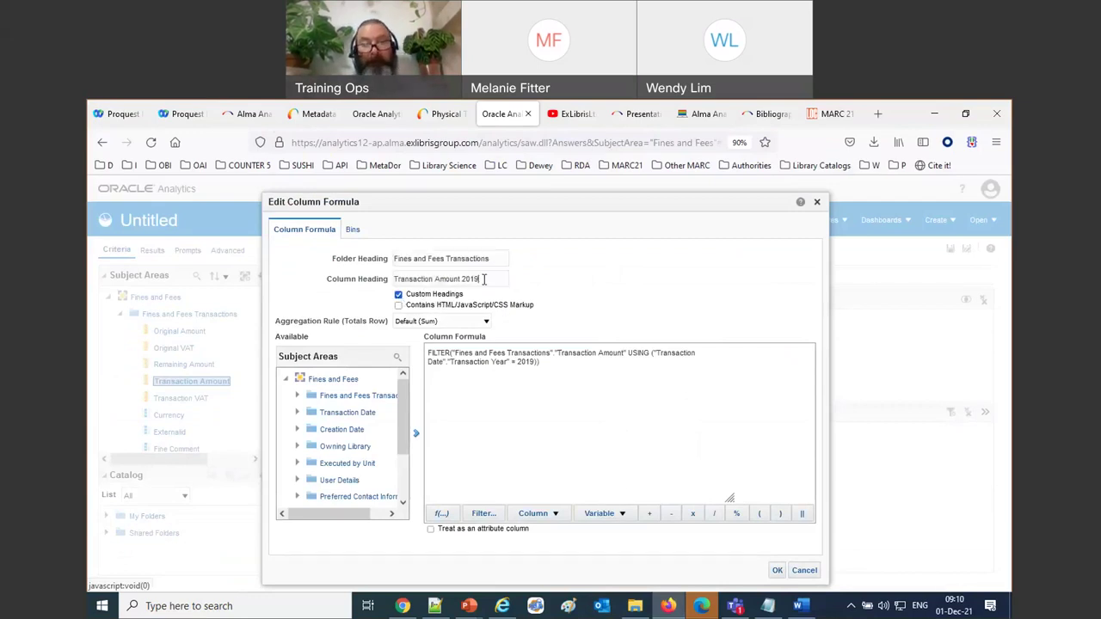
pyautogui.click(777, 571)
# Step: Replace the fourth column's formula with the copied filter, set its Transaction Year to 2020, and apply the custom heading "Transaction Amount 2020"
pyautogui.click(730, 345)
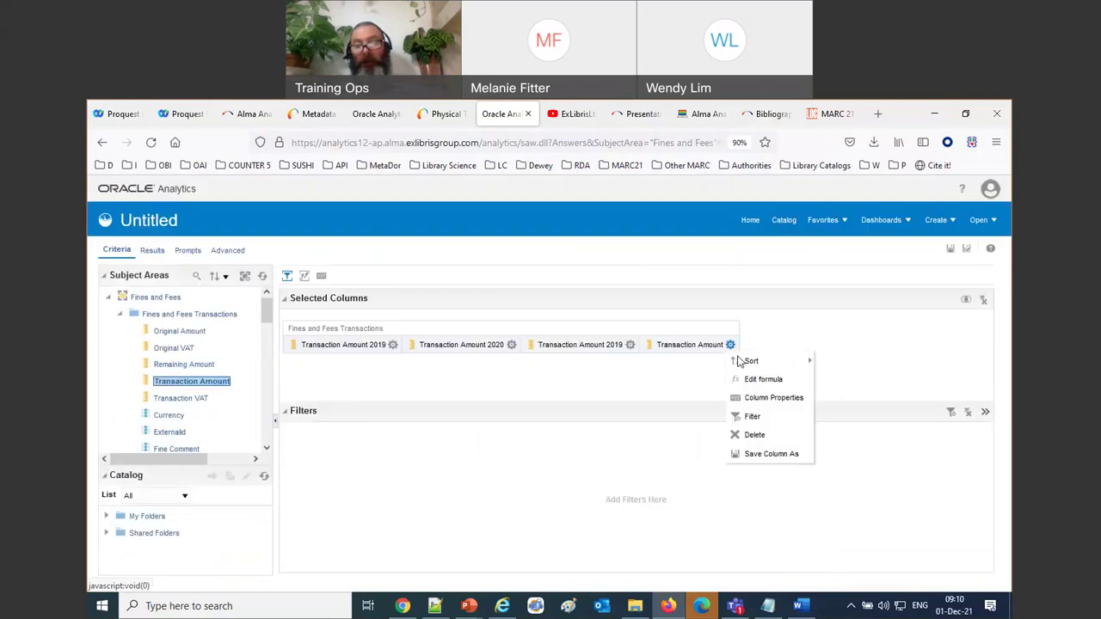
pyautogui.click(745, 380)
pyautogui.write('FILTER("Fines and Fees Transactions"."Transaction Amount" USING ("Transaction Date"."Transaction Year" = 2019))')
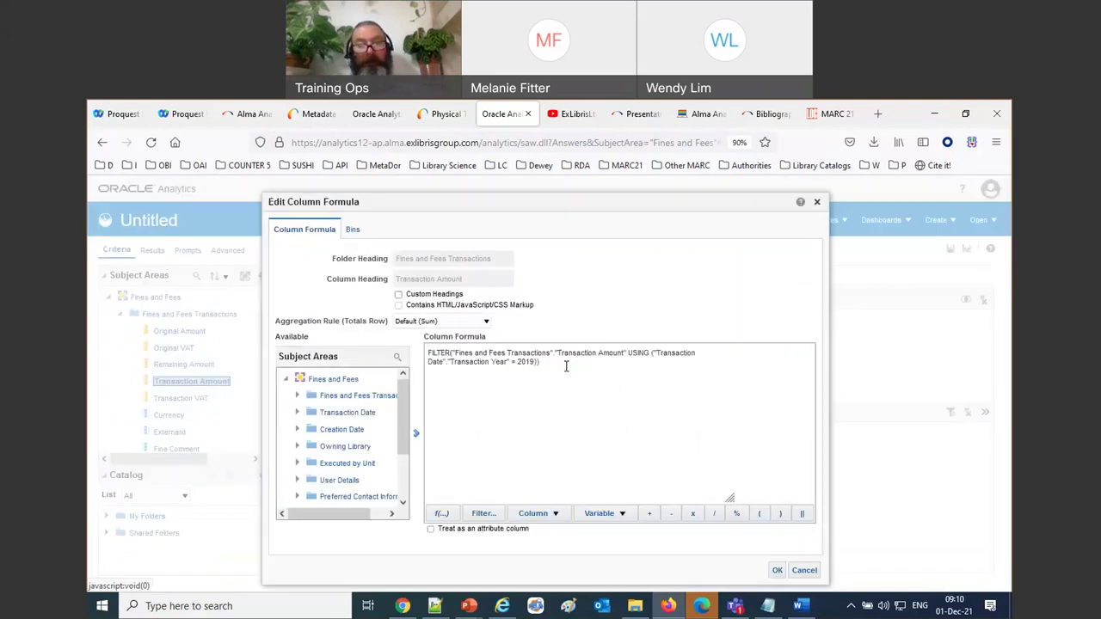
pyautogui.press('Left')
pyautogui.press('Left')
pyautogui.press('BackSpace')
pyautogui.write('0')
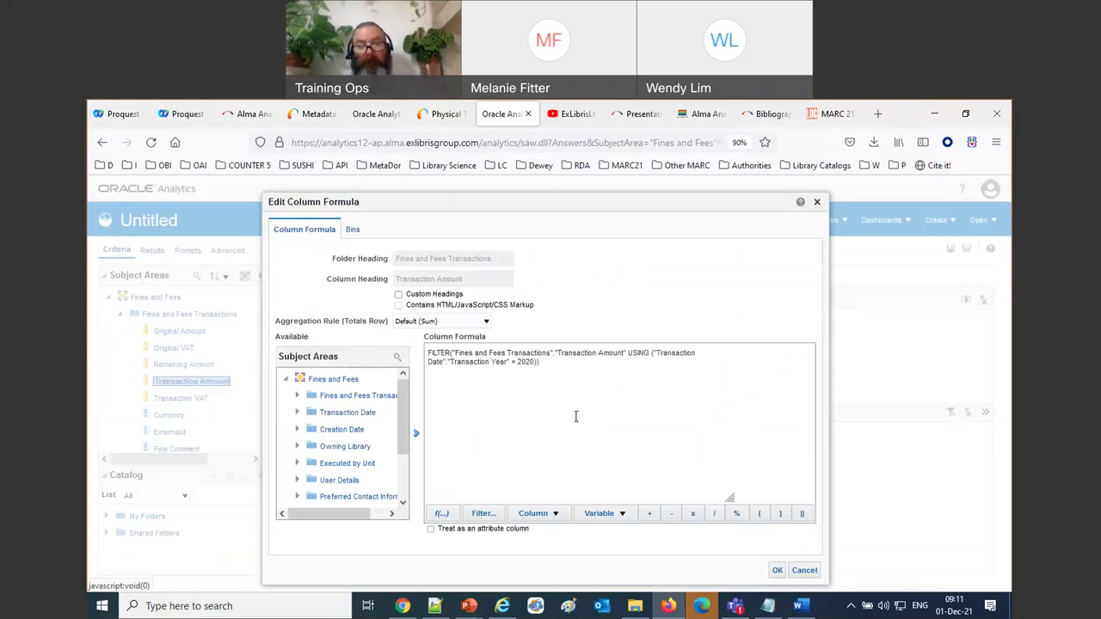
pyautogui.click(398, 294)
pyautogui.write('2020')
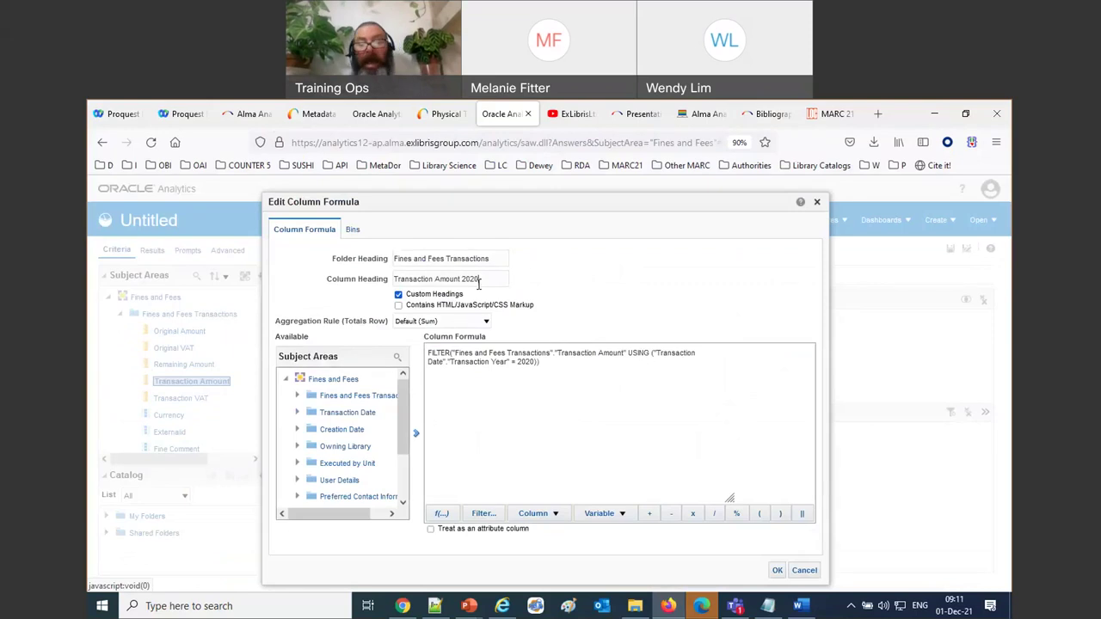
pyautogui.click(777, 571)
# Step: Display the report results and move the first Transaction Amount 2020 column after the second Transaction Amount 2019 column
pyautogui.click(149, 250)
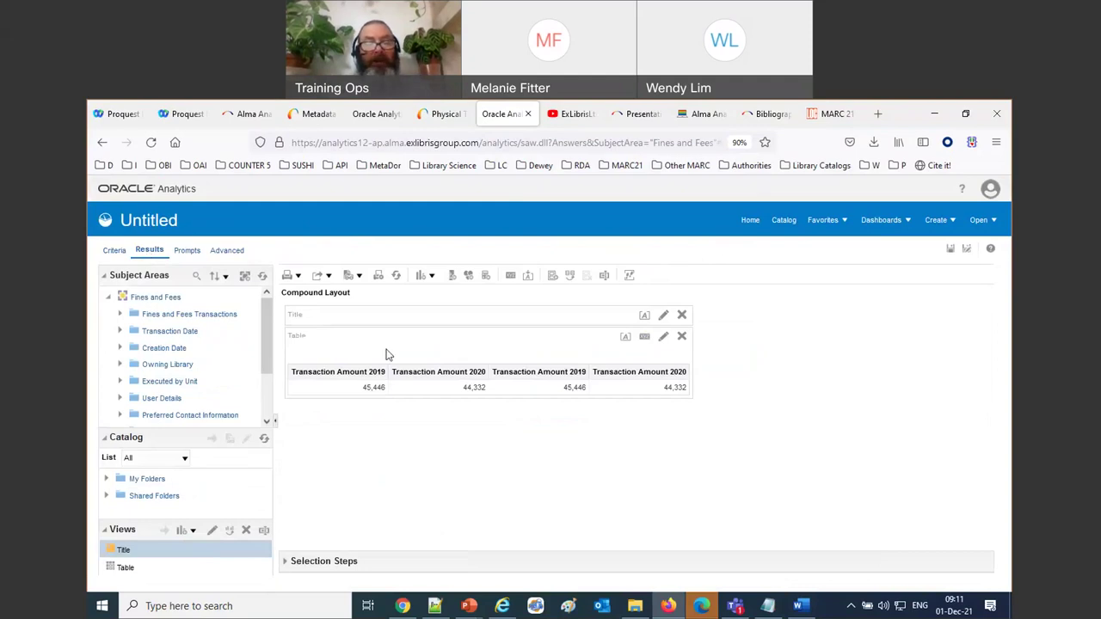
pyautogui.moveTo(430, 365); pyautogui.dragTo(571, 379)
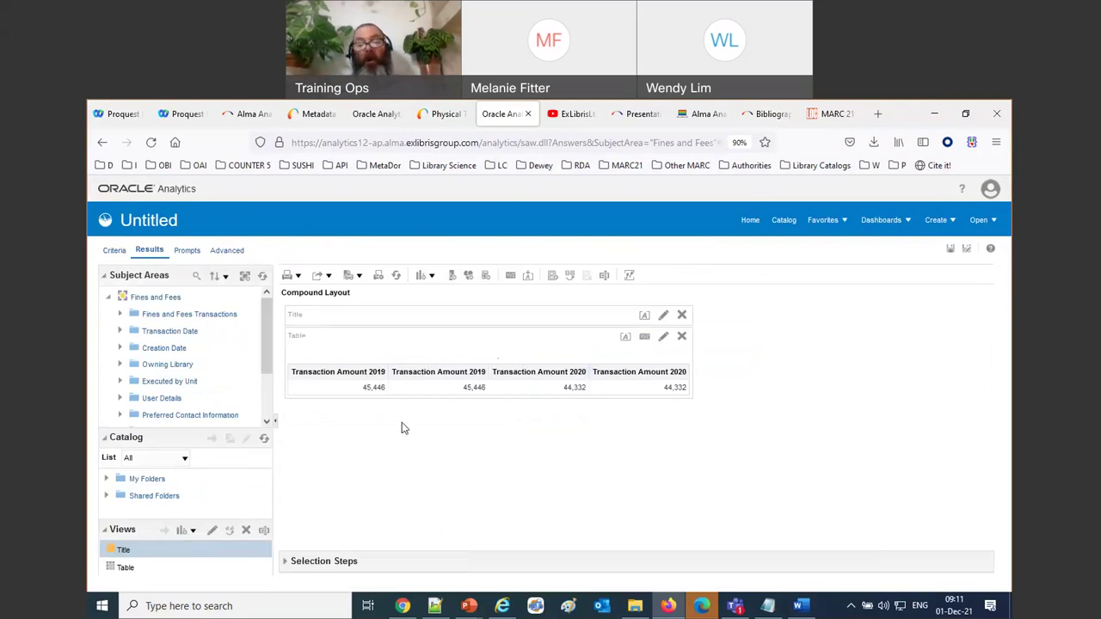
pyautogui.click(358, 387)
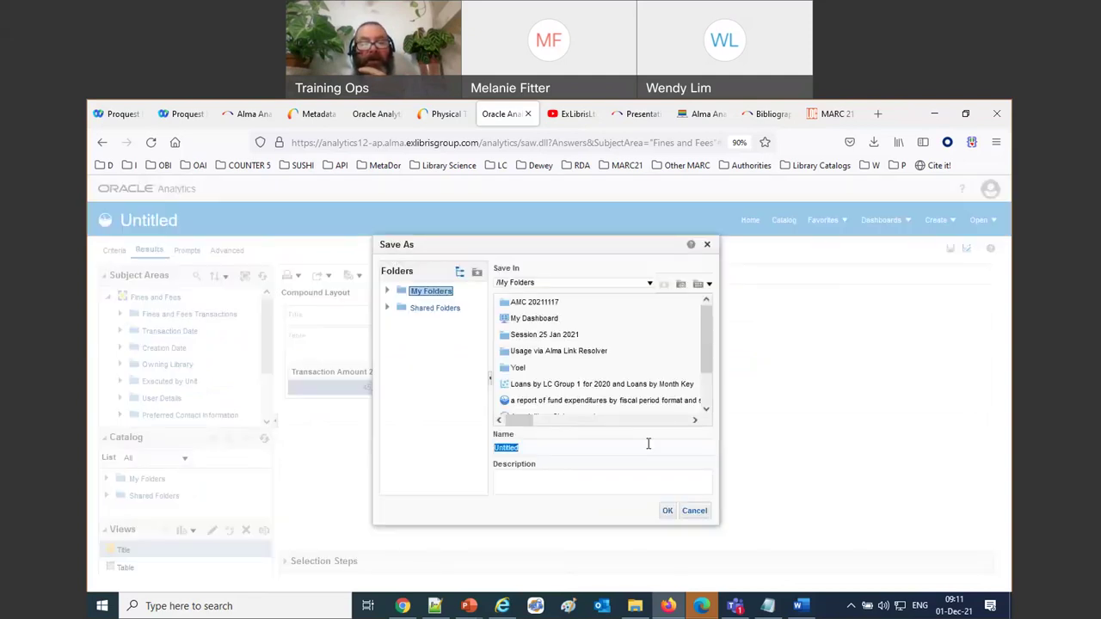
# Step: Save the report in My Folders under the name "2019 vs 2020 fees"
pyautogui.write('2-019')
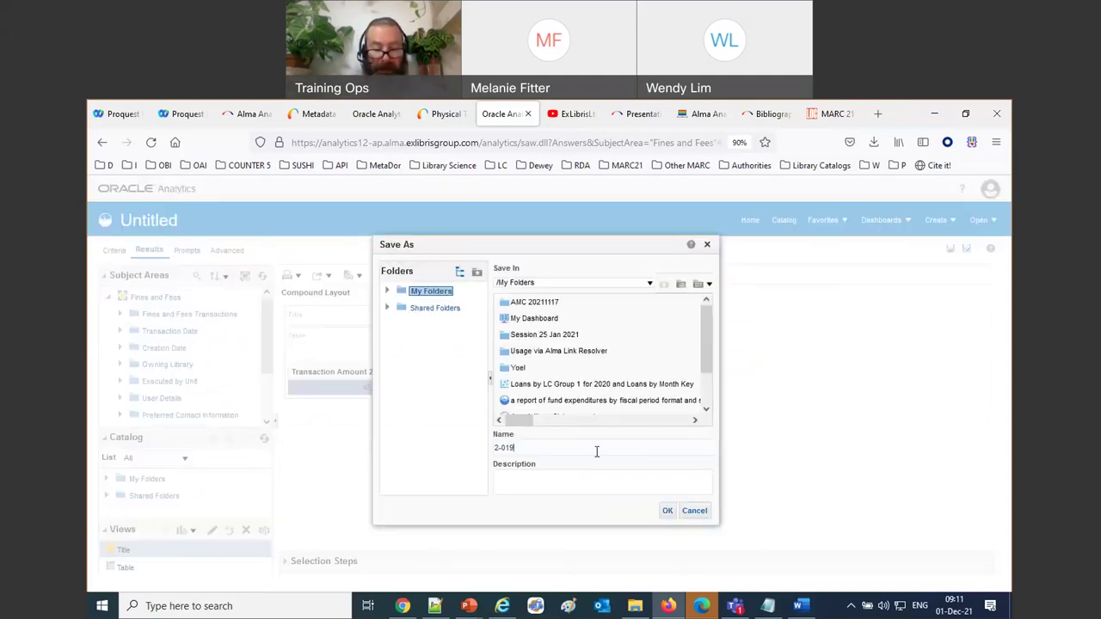
pyautogui.write(' vs 2020')
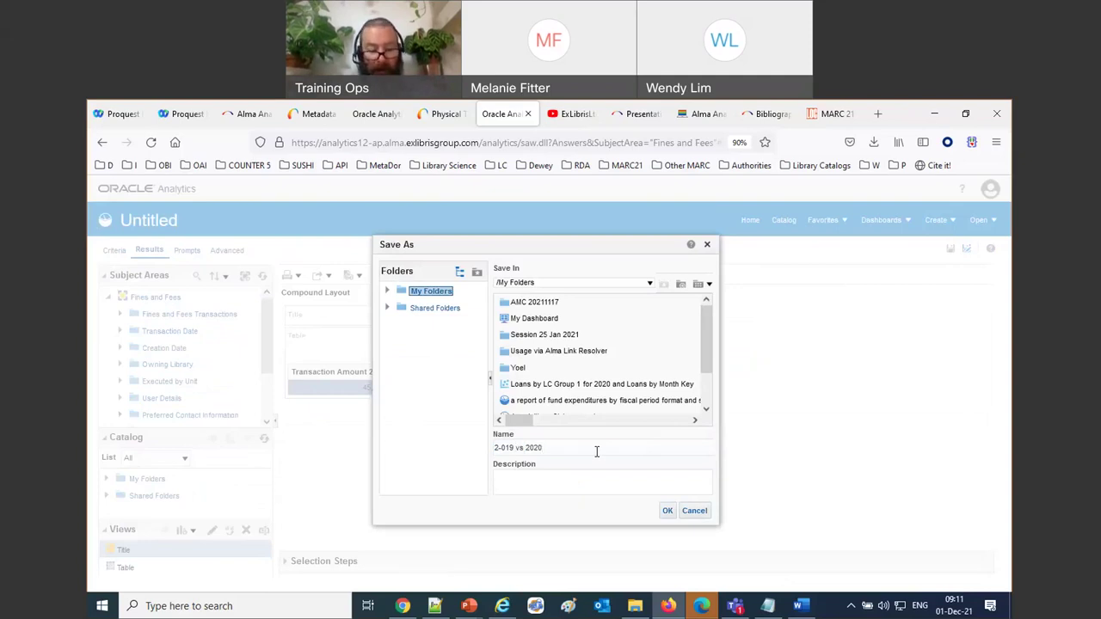
pyautogui.write(' fees')
pyautogui.click(499, 448)
pyautogui.press('BackSpace')
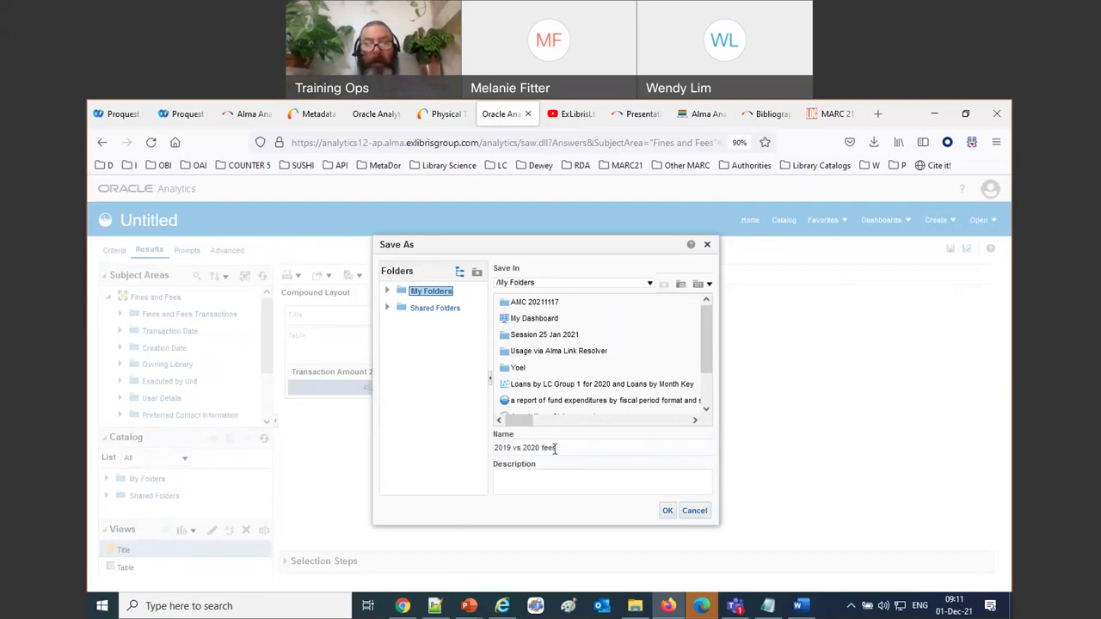
pyautogui.click(666, 511)
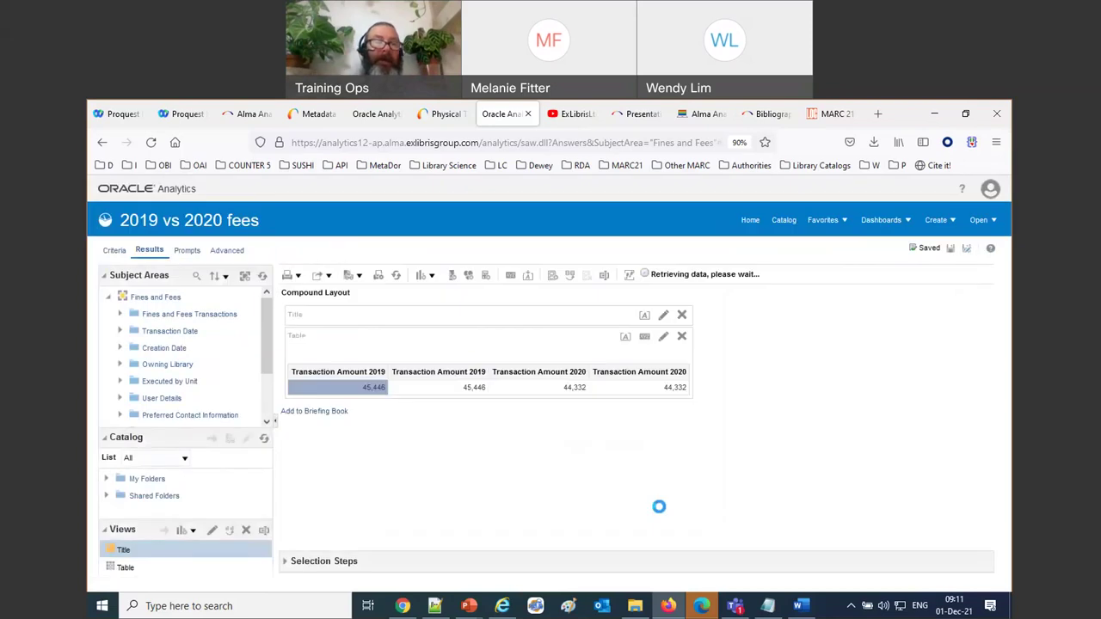
pyautogui.click(115, 252)
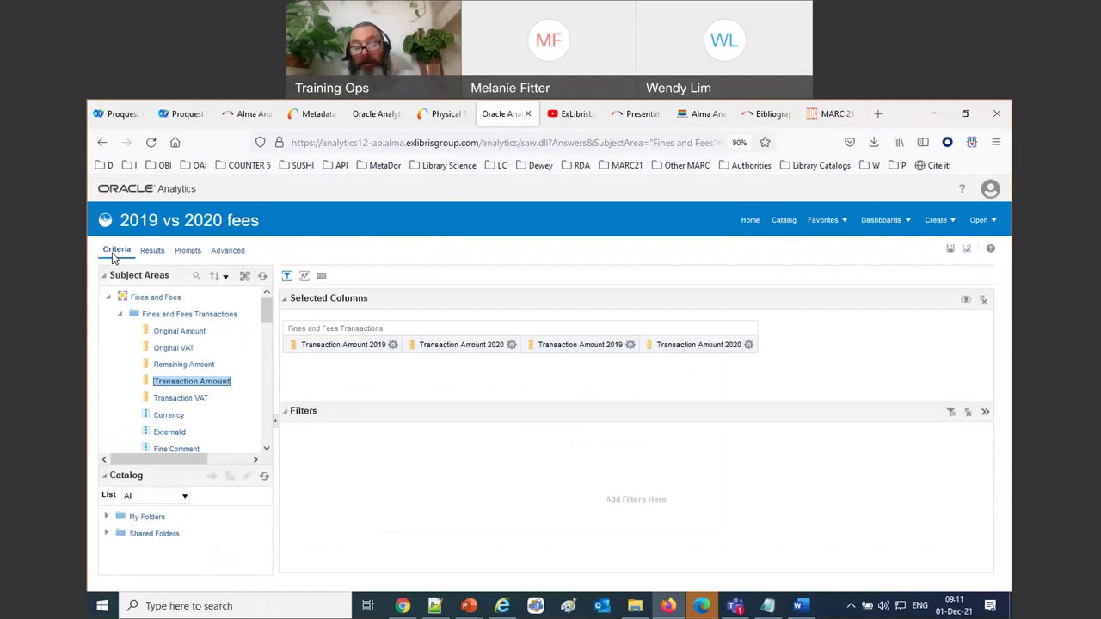
pyautogui.click(393, 346)
pyautogui.click(425, 379)
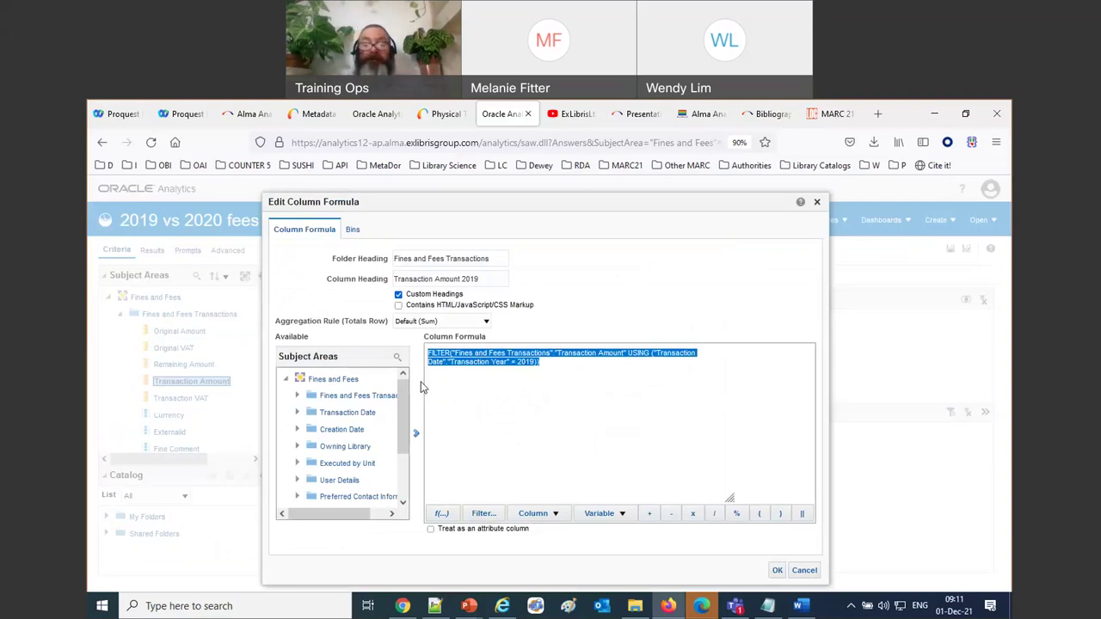
pyautogui.click(486, 516)
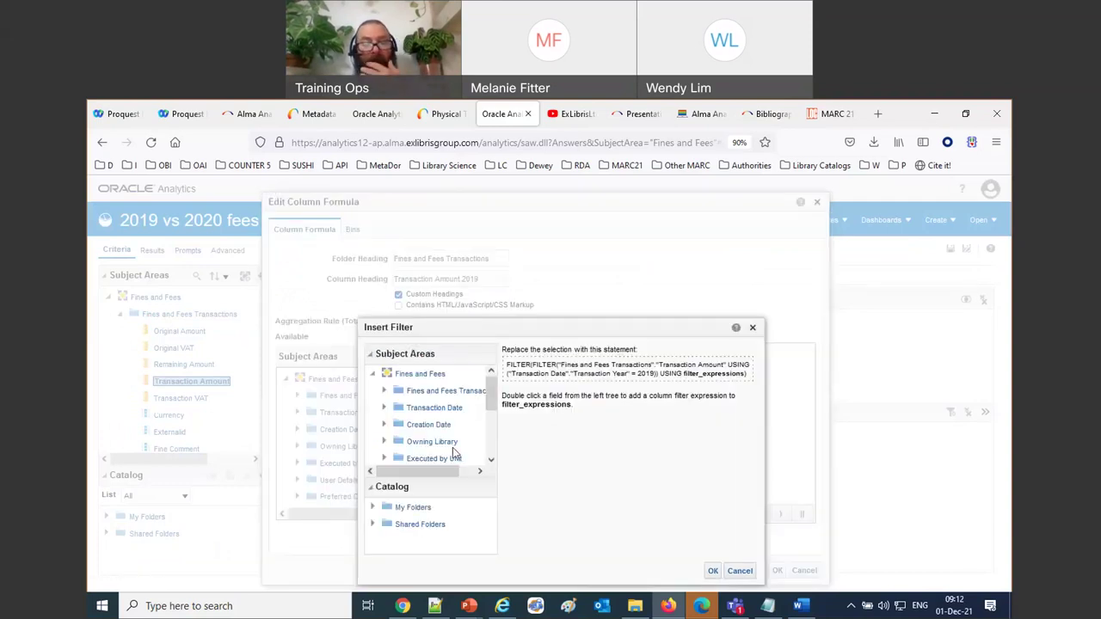
pyautogui.scroll(-3, 452, 443)
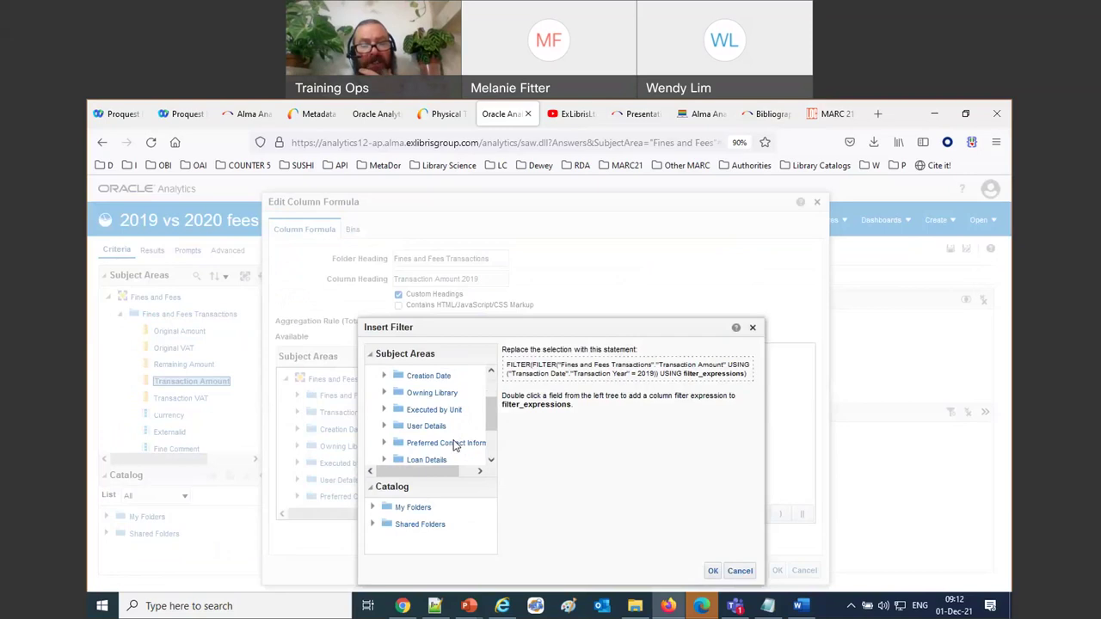
pyautogui.scroll(-3, 454, 444)
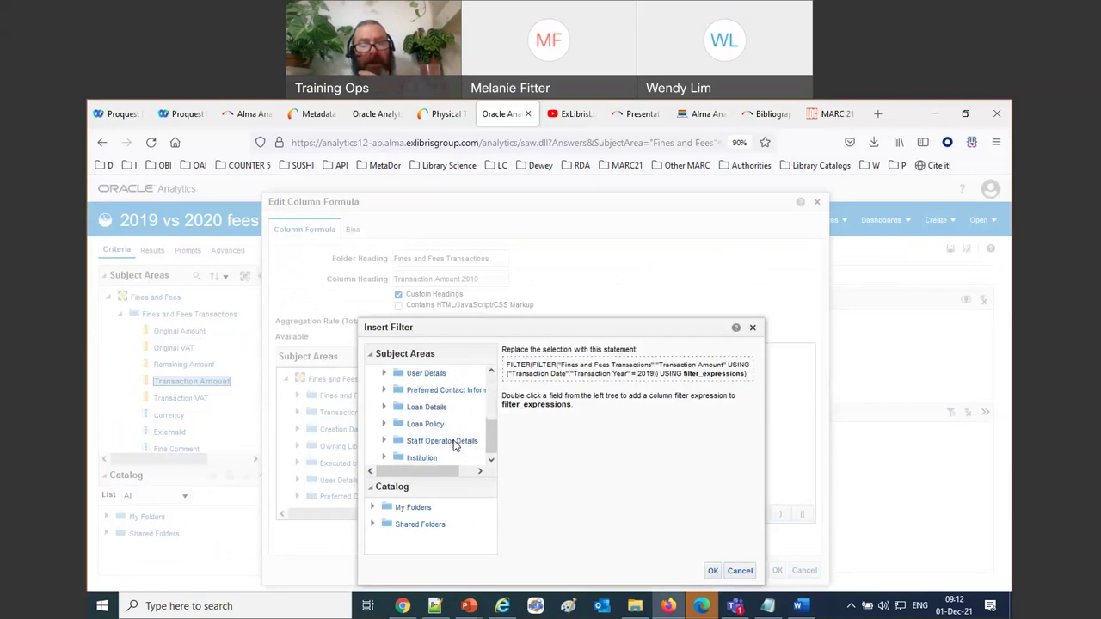
pyautogui.scroll(2, 454, 445)
pyautogui.scroll(2, 454, 444)
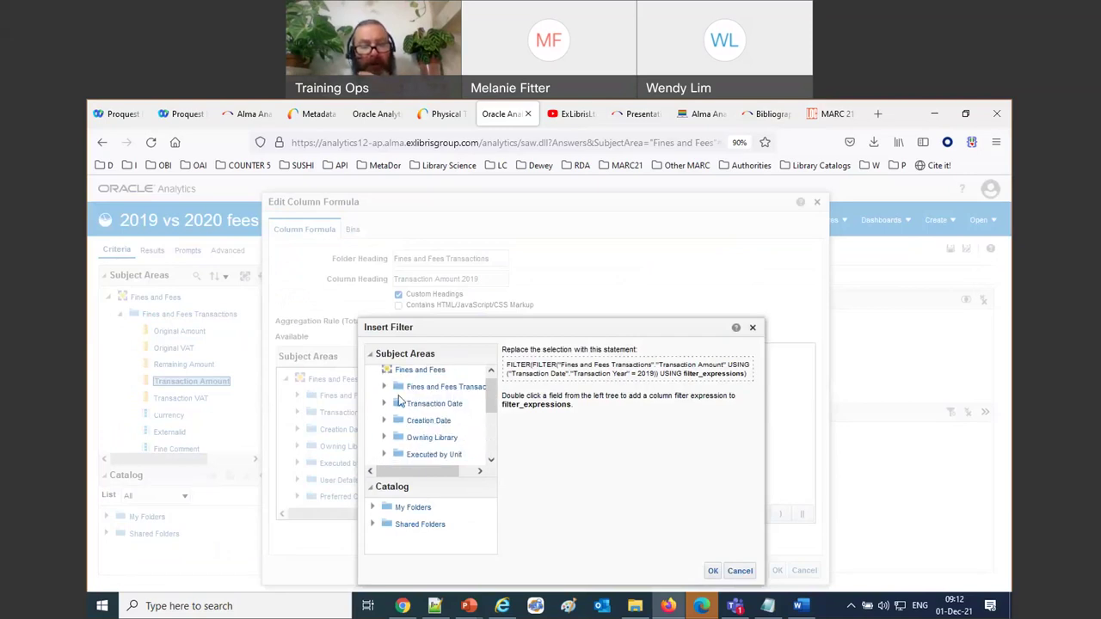
pyautogui.click(383, 387)
pyautogui.scroll(-2, 455, 429)
pyautogui.scroll(-4, 456, 429)
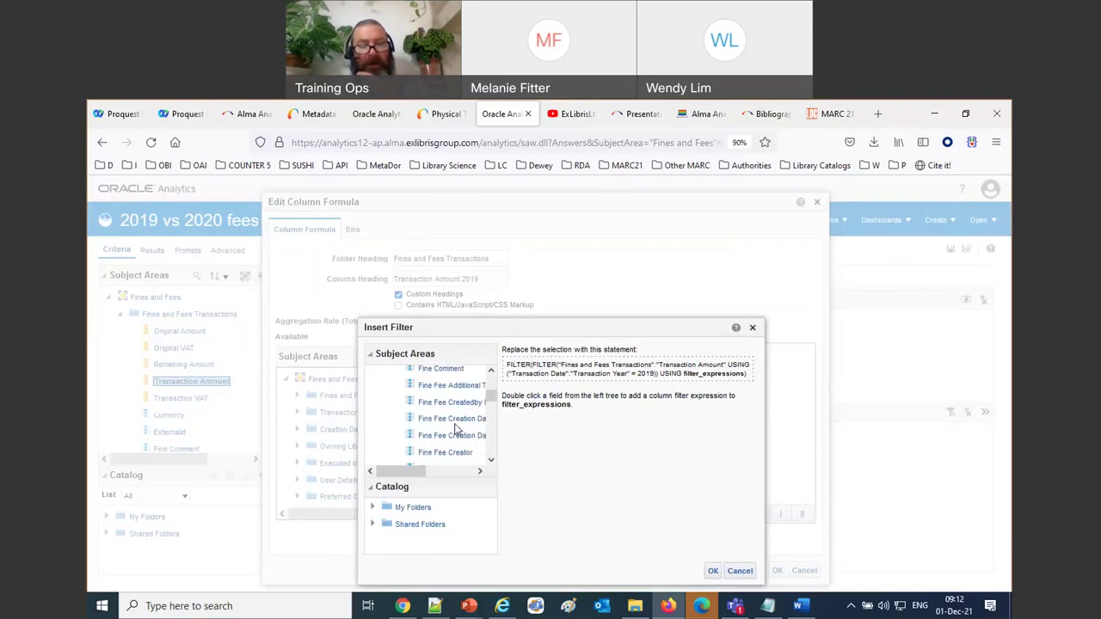
pyautogui.scroll(-4, 456, 428)
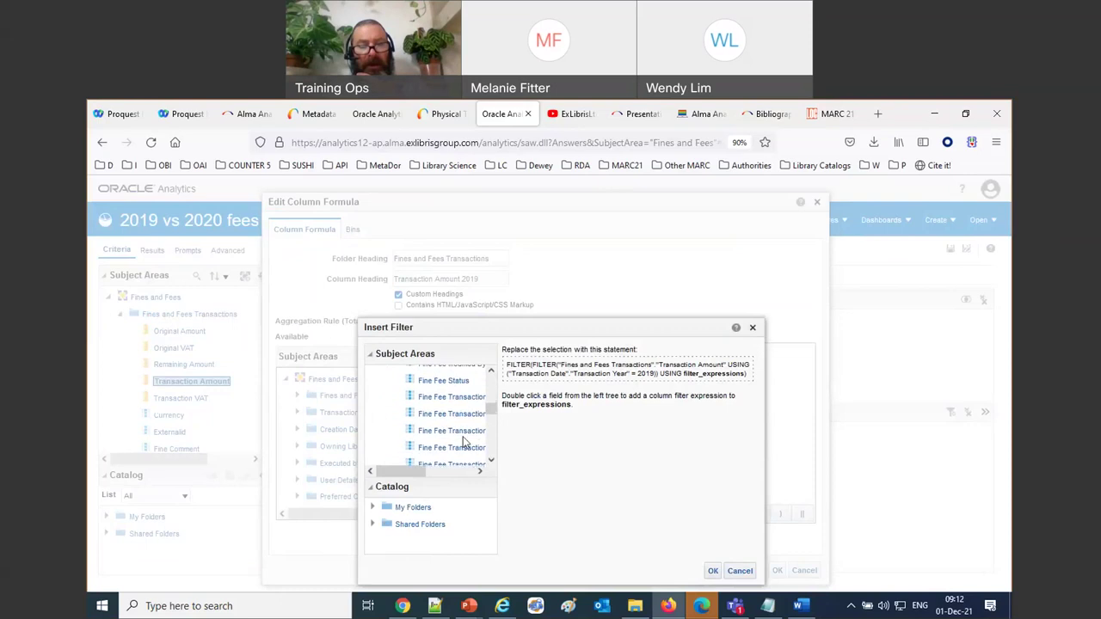
pyautogui.moveTo(421, 480); pyautogui.dragTo(442, 474)
pyautogui.scroll(-3, 449, 437)
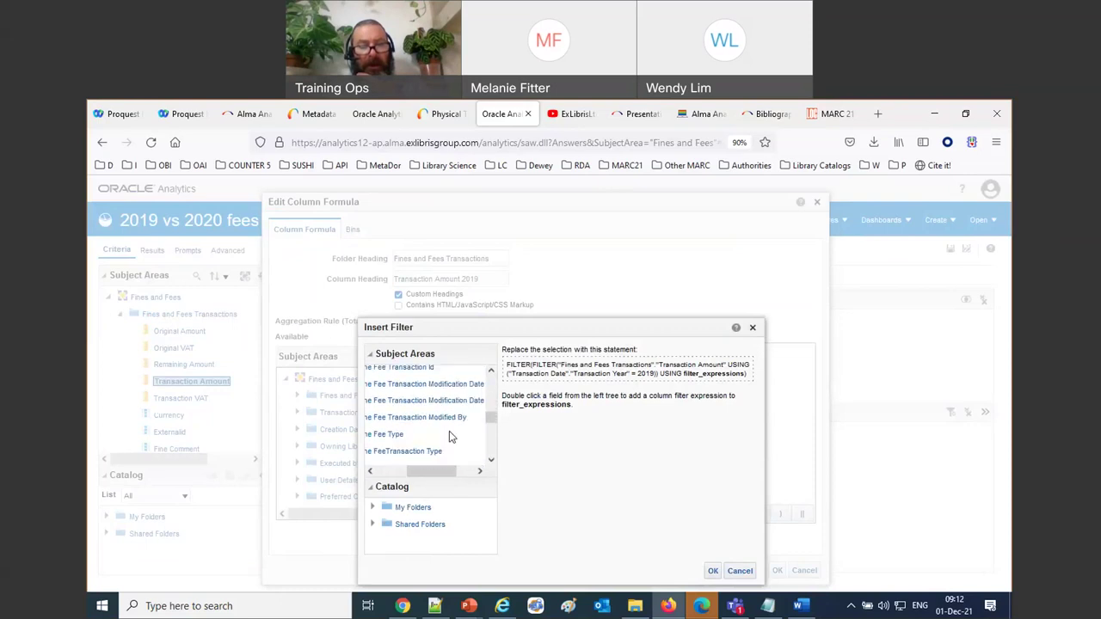
pyautogui.click(391, 435)
pyautogui.moveTo(430, 470)
pyautogui.mouseDown()
pyautogui.moveTo(401, 476)
pyautogui.moveTo(417, 476)
pyautogui.mouseUp()
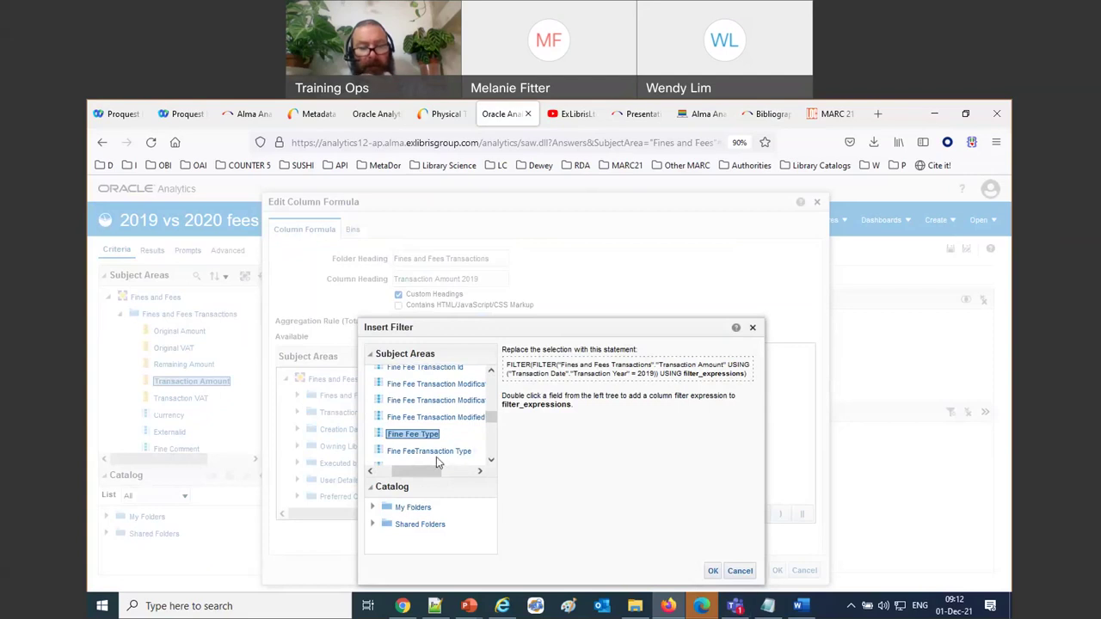
pyautogui.click(432, 453)
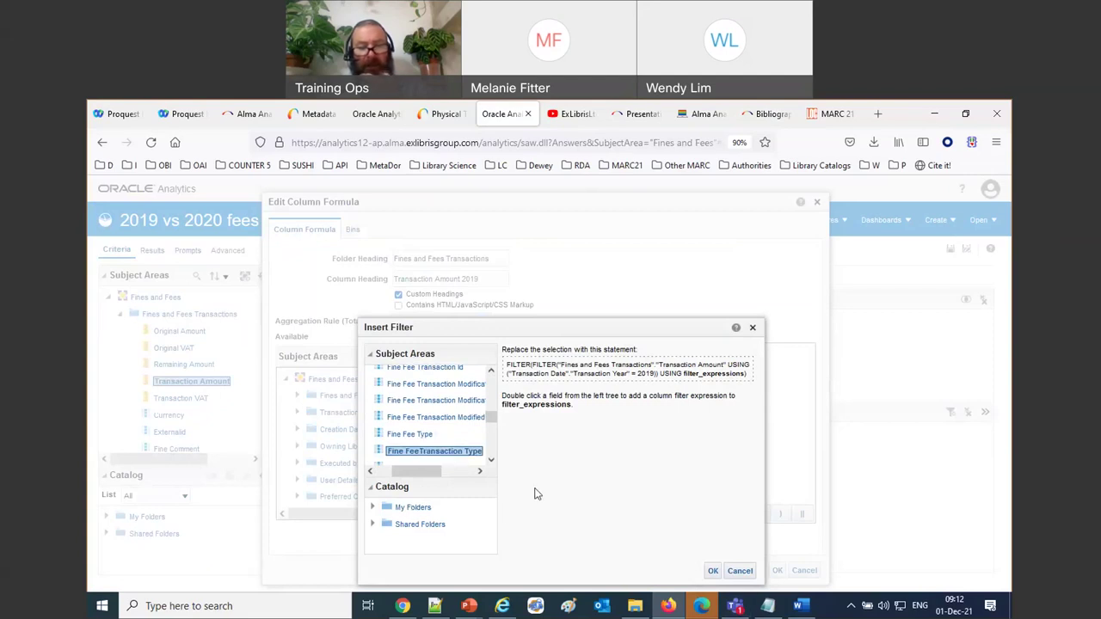
pyautogui.doubleClick(424, 454)
pyautogui.click(650, 356)
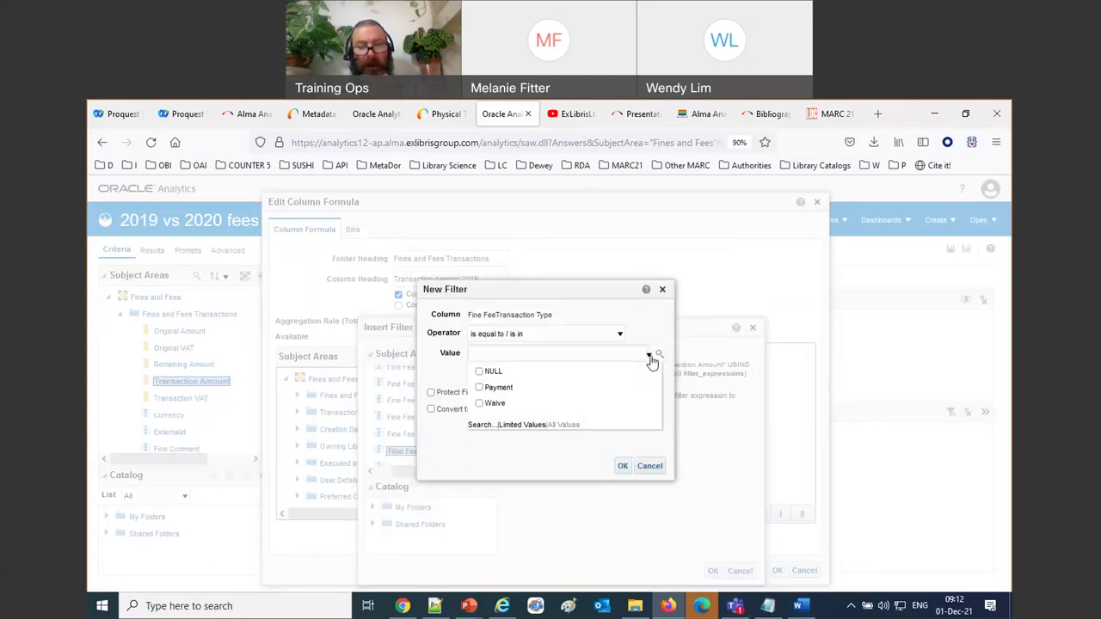
pyautogui.click(658, 467)
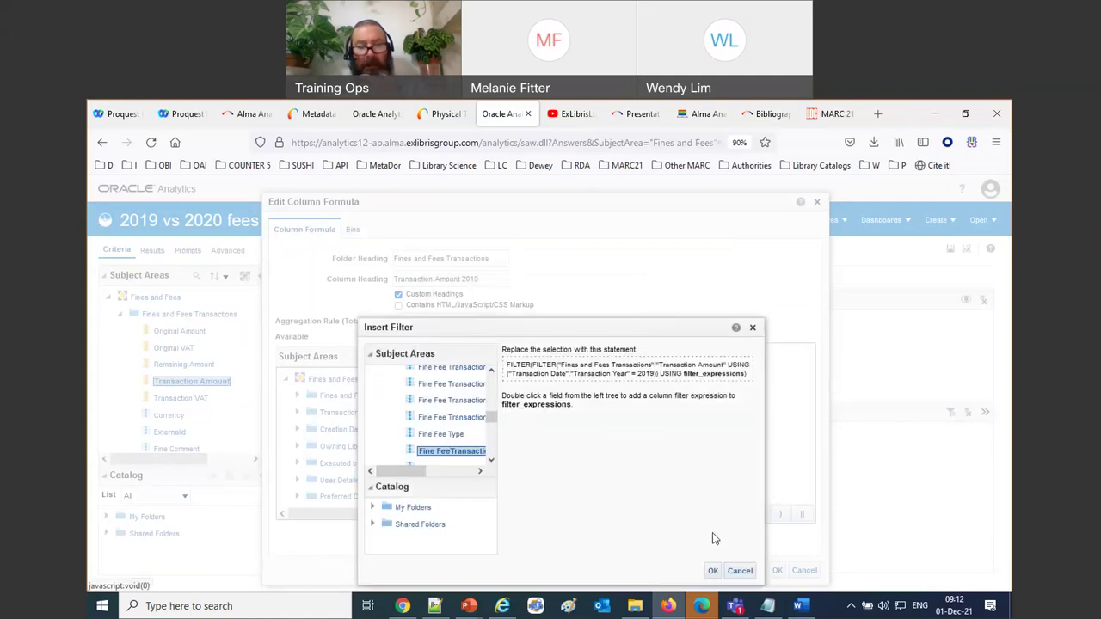
pyautogui.click(740, 570)
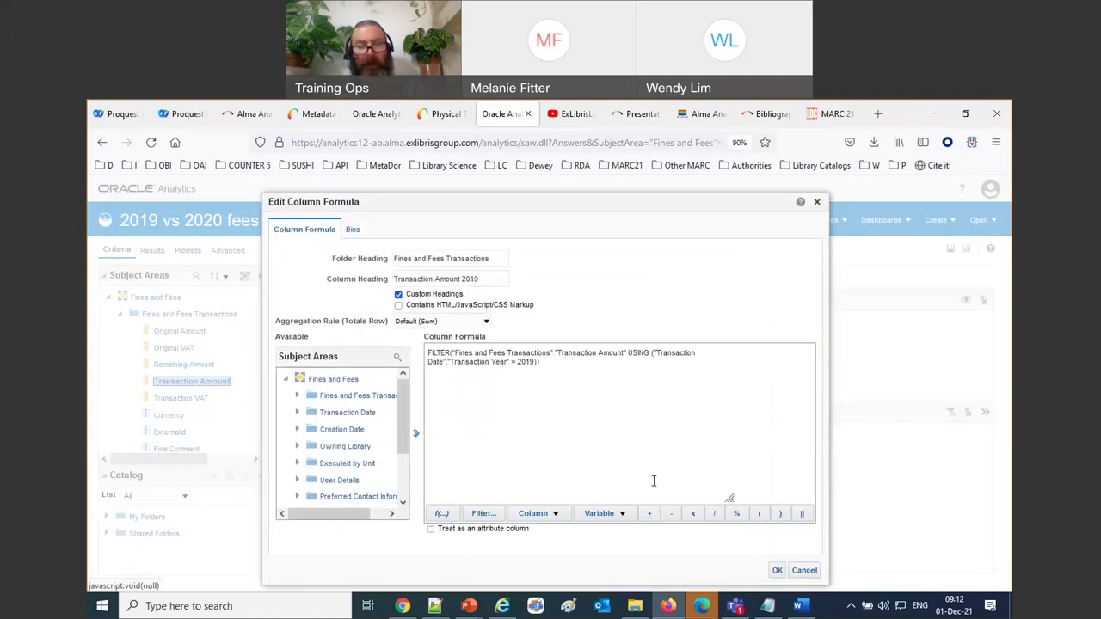
pyautogui.press('Return')
# Step: Edit the first Transaction Amount 2019 column's formula and start a nested filter on Fine Fee Type from Fines and Fees Transactions
pyautogui.click(394, 346)
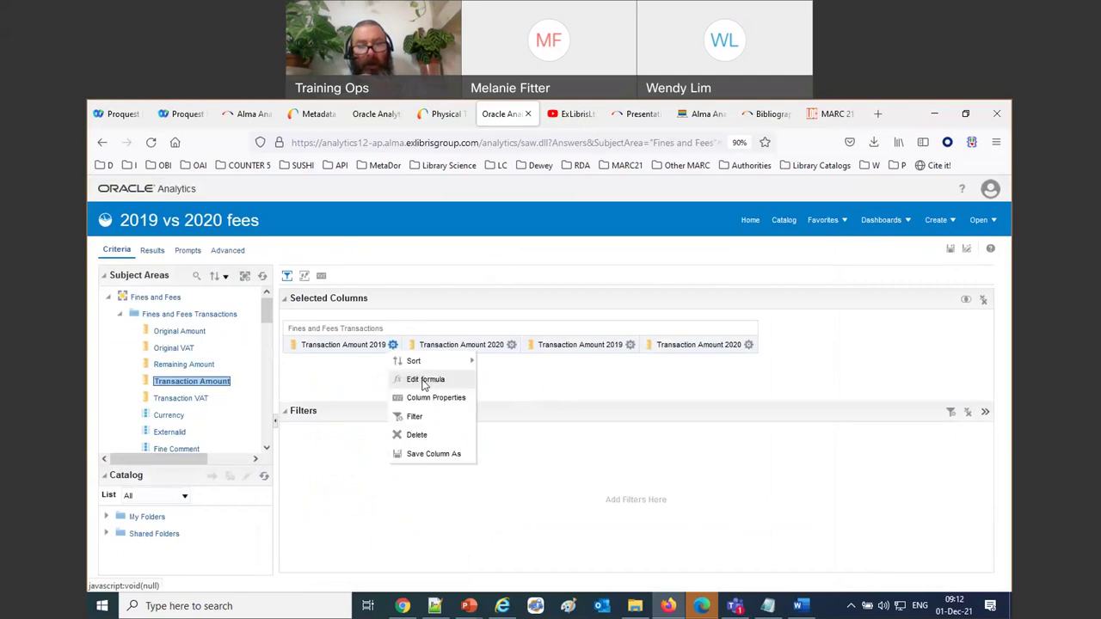
pyautogui.click(423, 381)
pyautogui.click(487, 515)
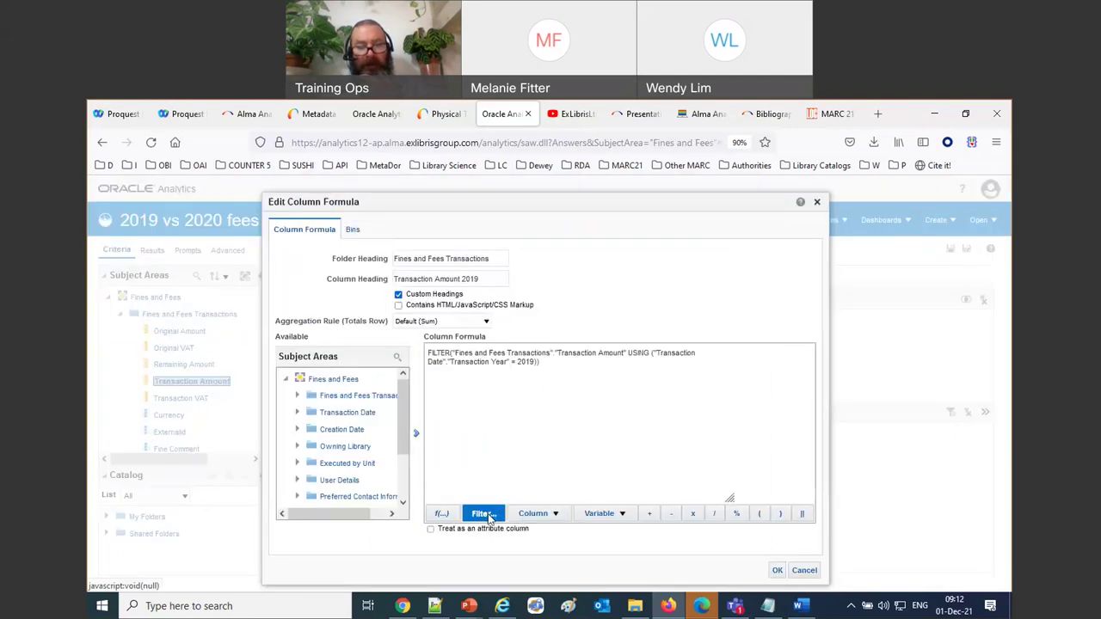
pyautogui.click(389, 391)
pyautogui.scroll(-5, 445, 420)
pyautogui.scroll(-4, 447, 418)
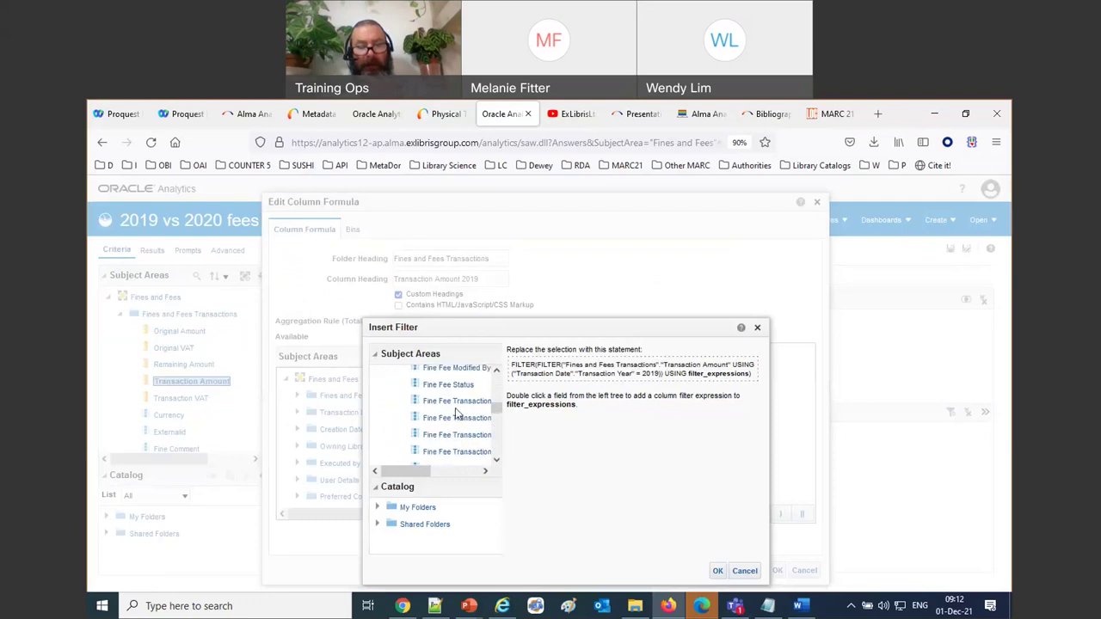
pyautogui.scroll(-2, 471, 440)
pyautogui.click(455, 439)
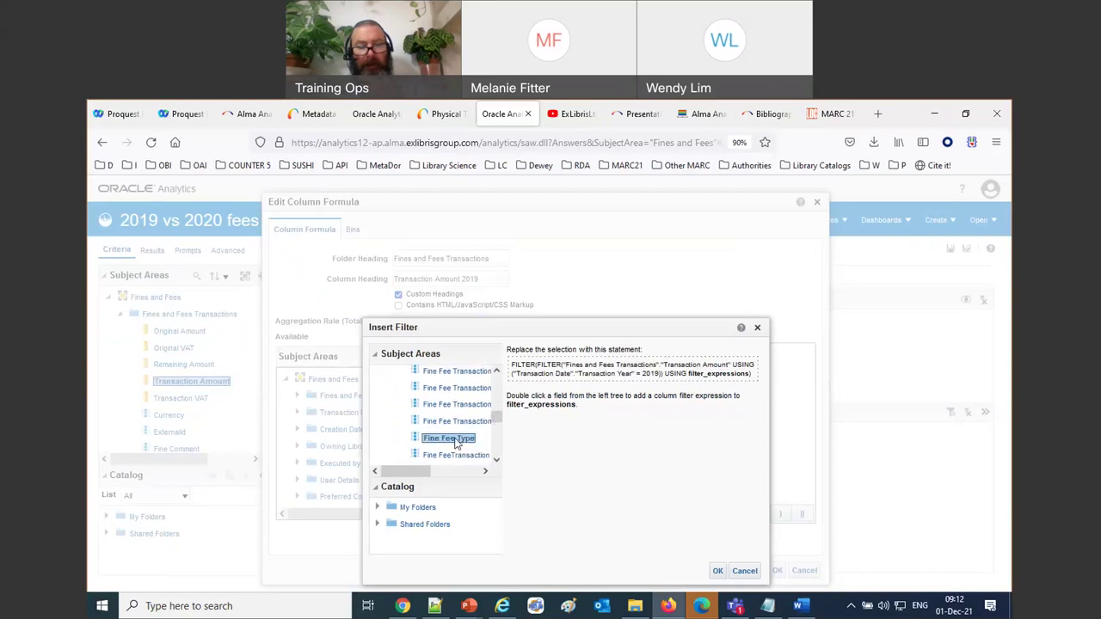
pyautogui.doubleClick(454, 438)
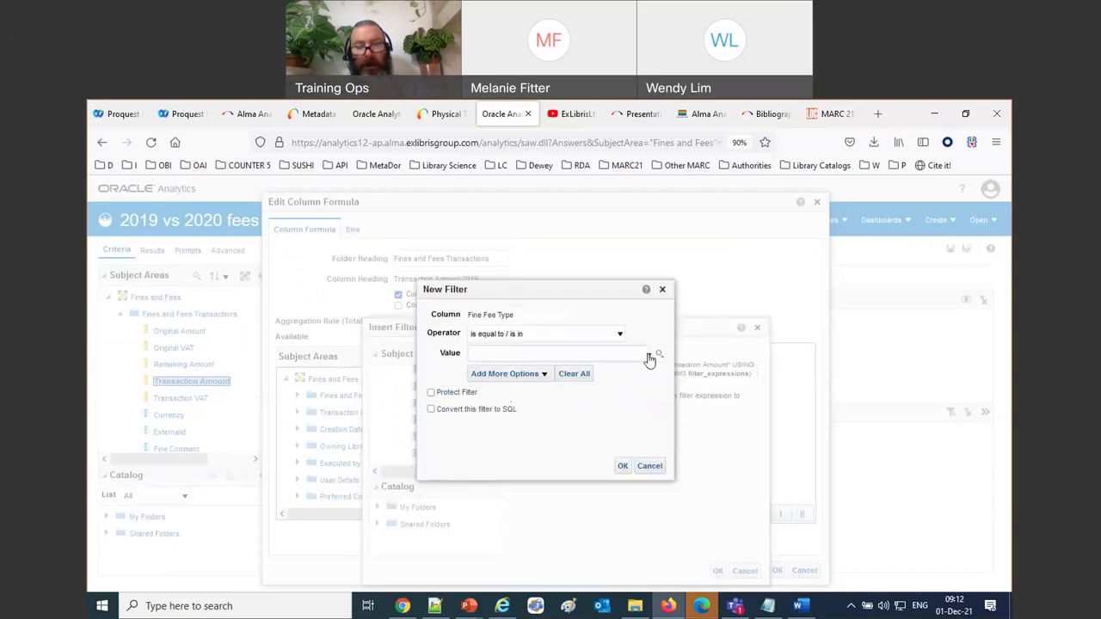
# Step: Set the Fine Fee Type filter equal to "Lost item replacement fee" and insert it into the column formula
pyautogui.click(649, 356)
pyautogui.scroll(-2, 614, 385)
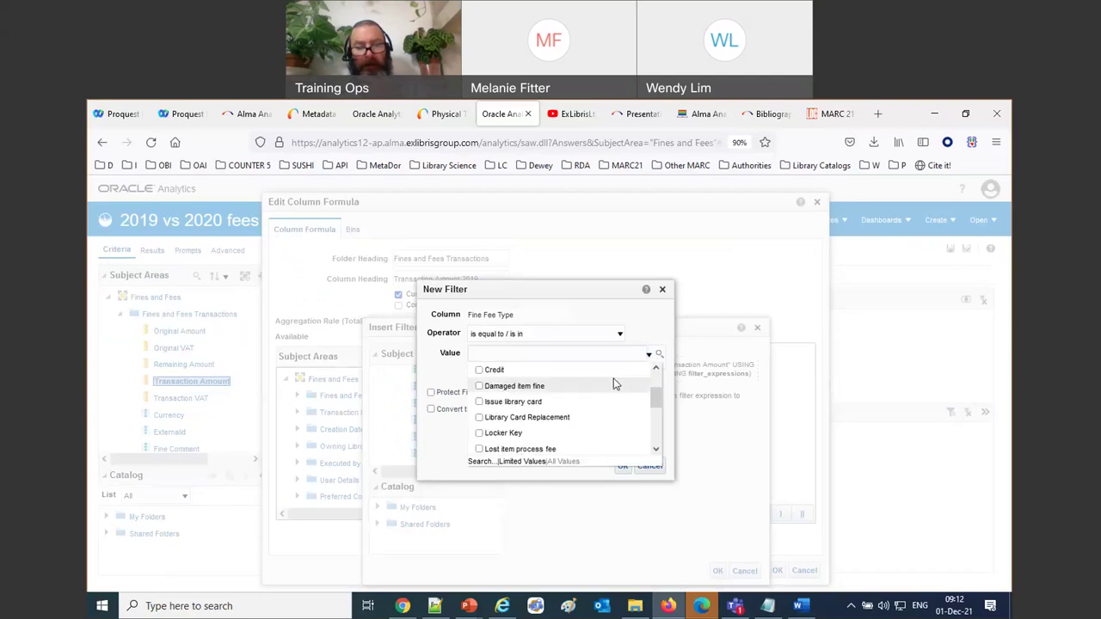
pyautogui.scroll(-1, 600, 389)
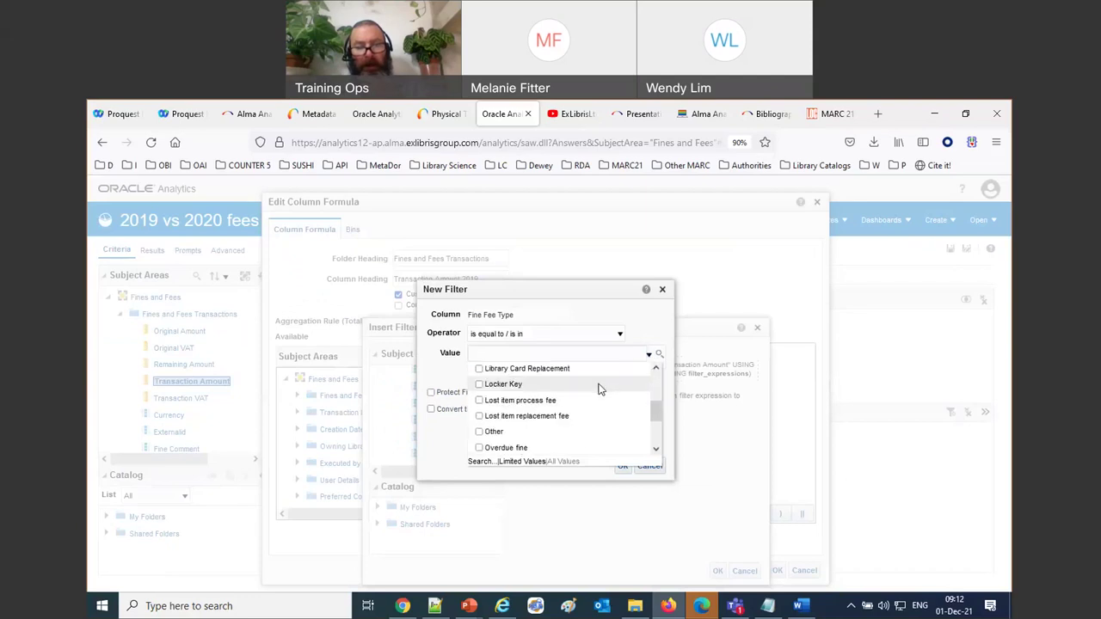
pyautogui.click(479, 416)
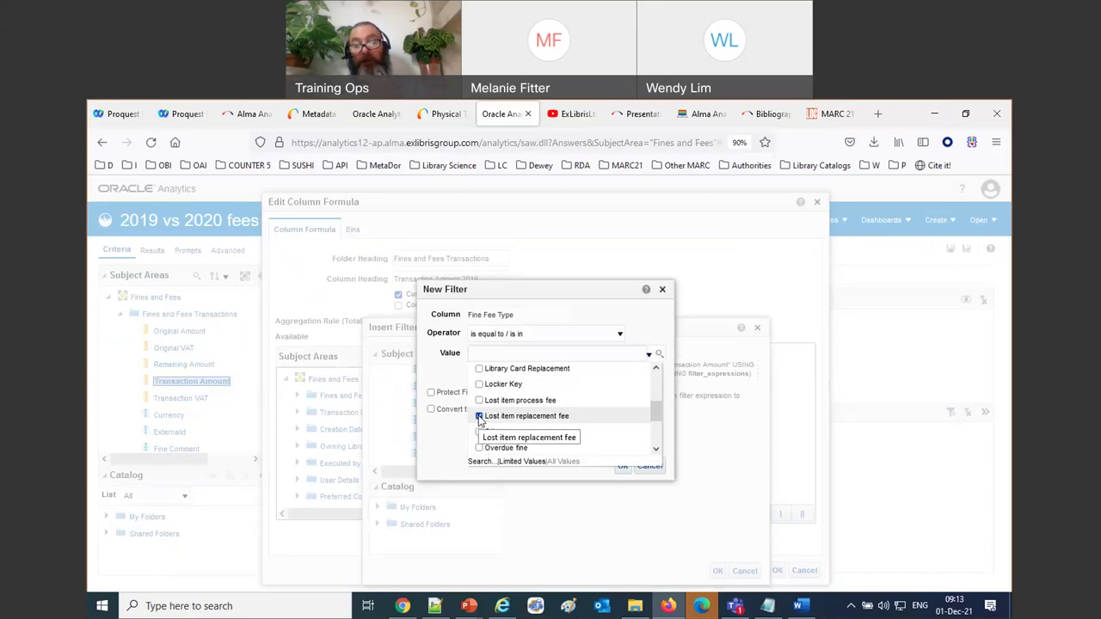
pyautogui.click(625, 468)
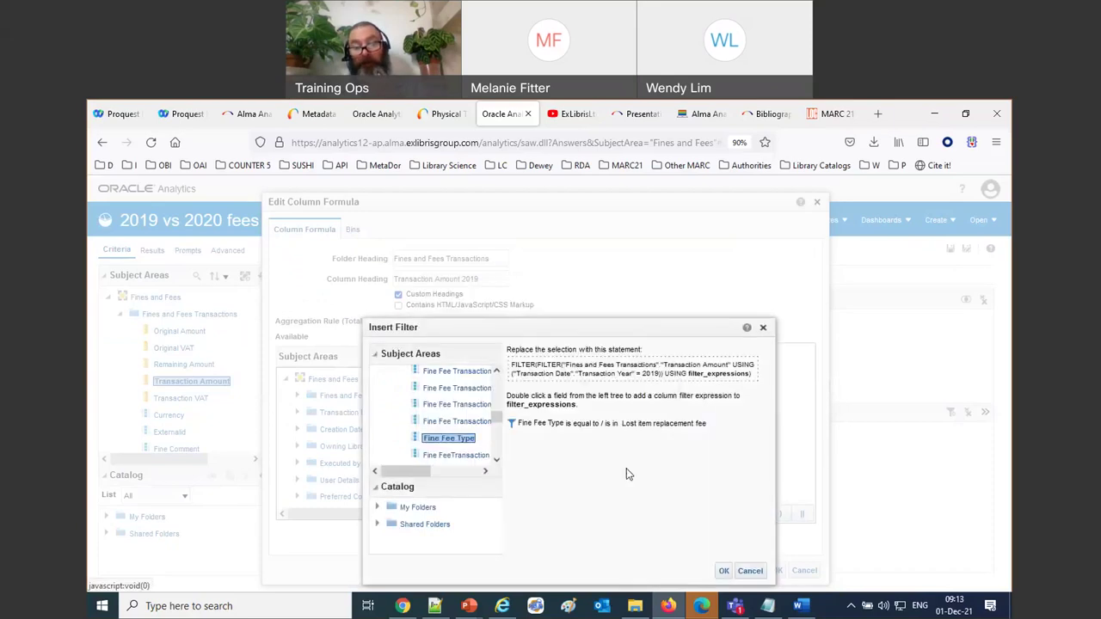
pyautogui.click(722, 571)
# Step: Copy "Lost item replacement fee" from the formula and append it to the column heading after "Transaction Amount 2019"
pyautogui.moveTo(429, 370); pyautogui.dragTo(516, 375)
pyautogui.hotkey('ctrl', 'c')
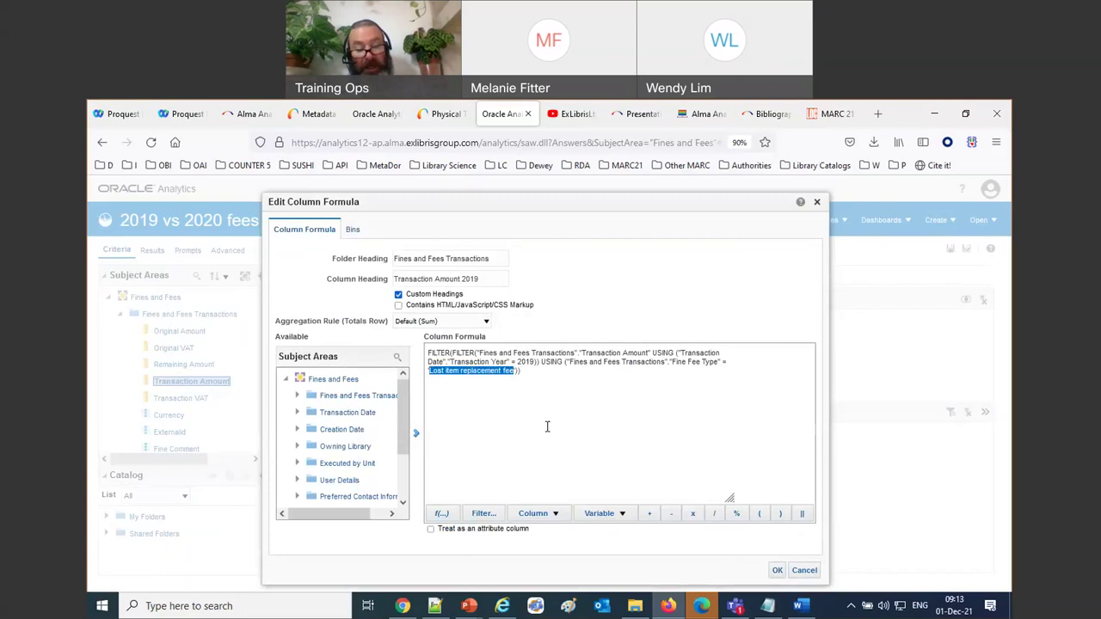
pyautogui.click(575, 378)
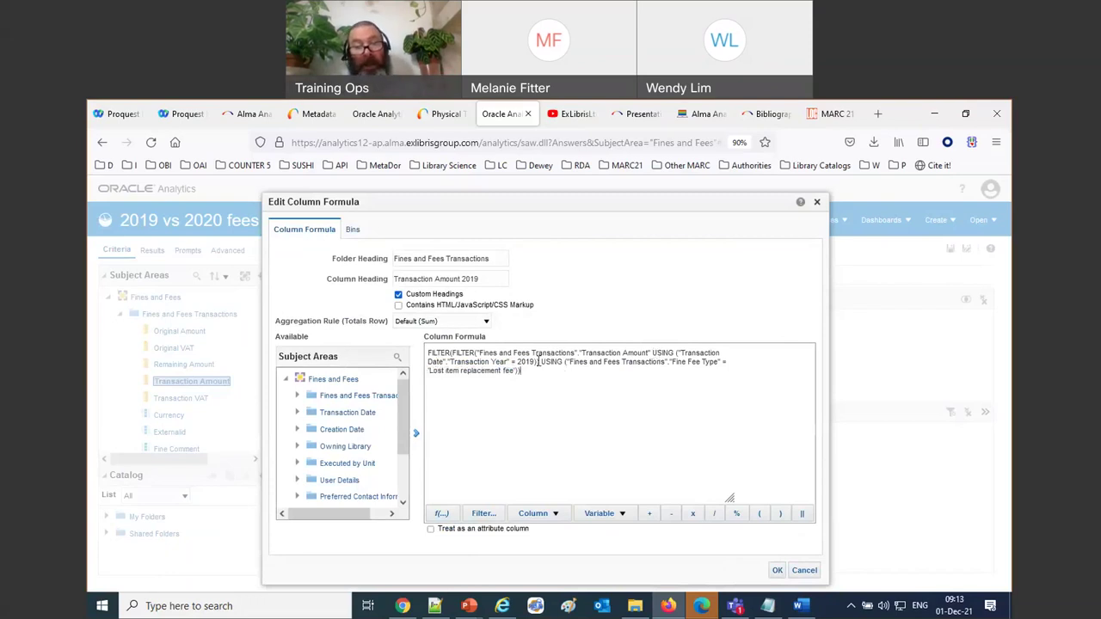
pyautogui.moveTo(539, 361); pyautogui.dragTo(391, 344)
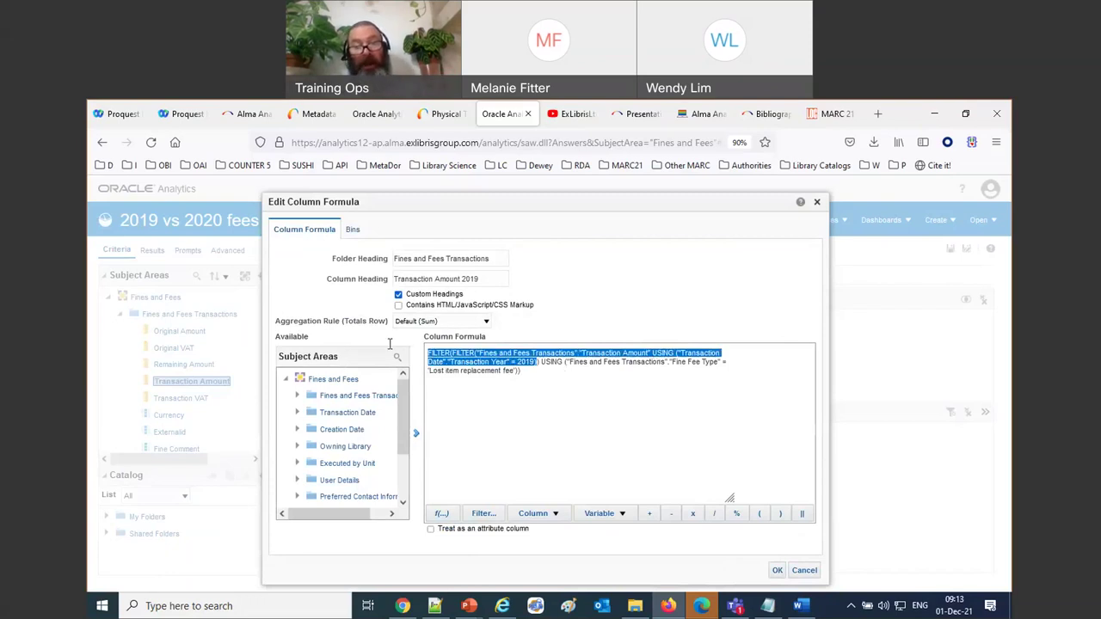
pyautogui.click(531, 374)
pyautogui.moveTo(522, 372); pyautogui.dragTo(542, 362)
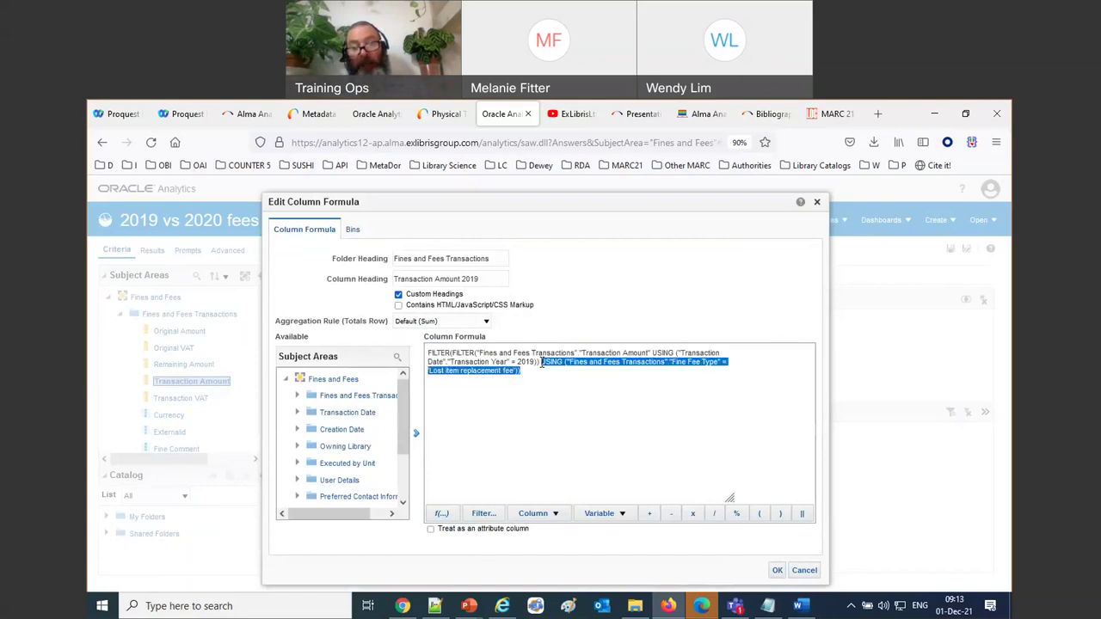
pyautogui.click(494, 277)
pyautogui.hotkey('ctrl', 'v')
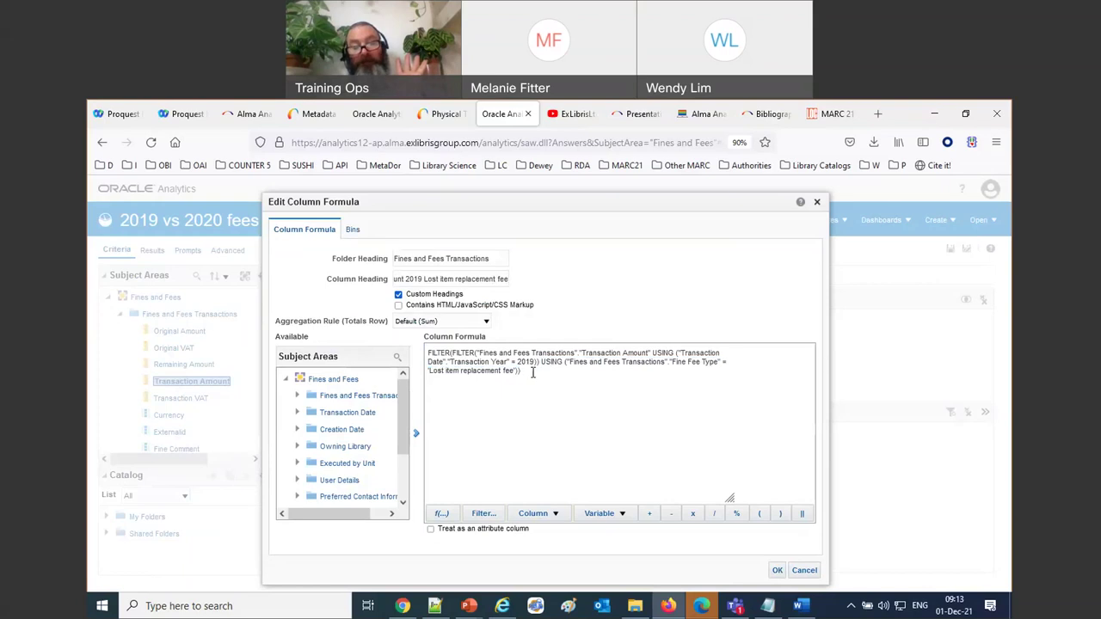
# Step: Copy the complete 2019 lost item replacement fee formula and apply the column changes
pyautogui.moveTo(532, 372); pyautogui.dragTo(386, 353)
pyautogui.hotkey('ctrl', 'c')
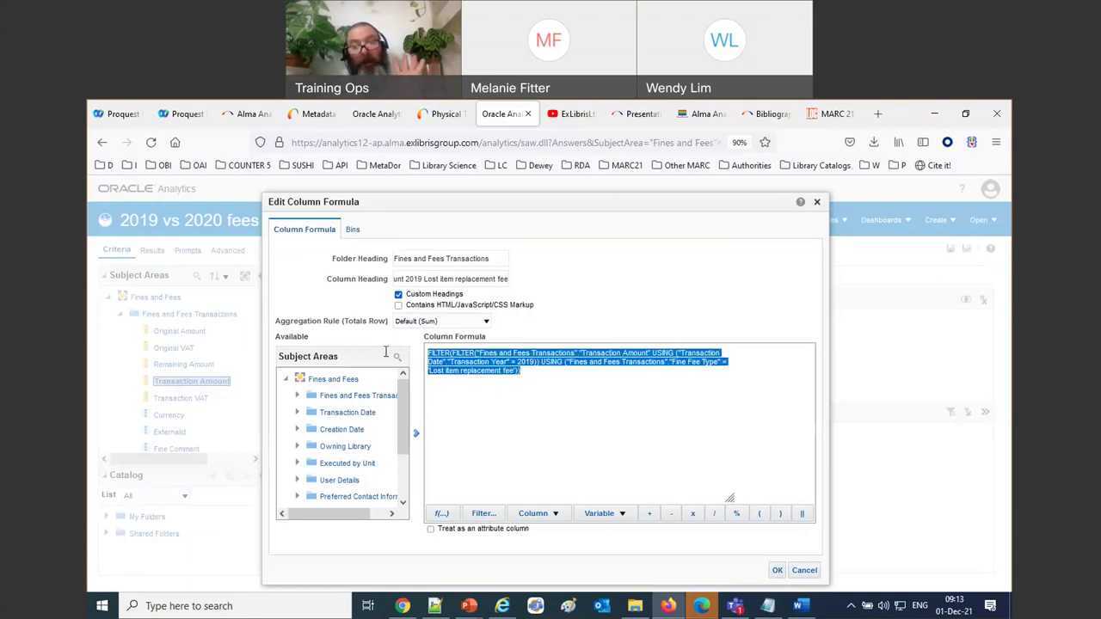
pyautogui.click(777, 572)
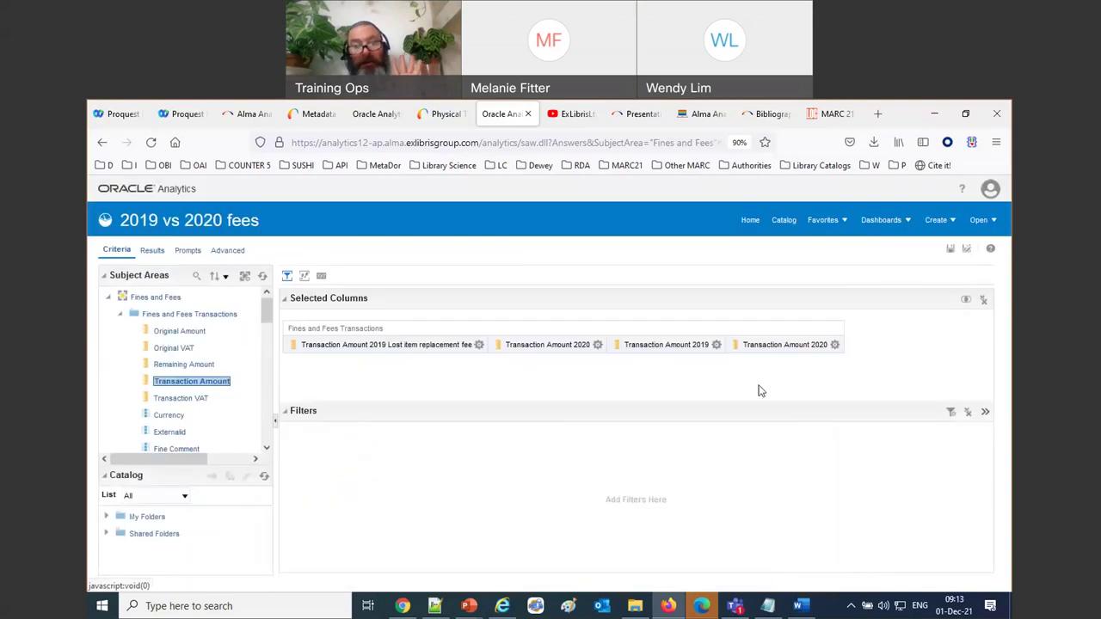
# Step: Replace the second column's formula with the copied nested filter and set its Transaction Year to 2020
pyautogui.click(597, 344)
pyautogui.moveTo(635, 360)
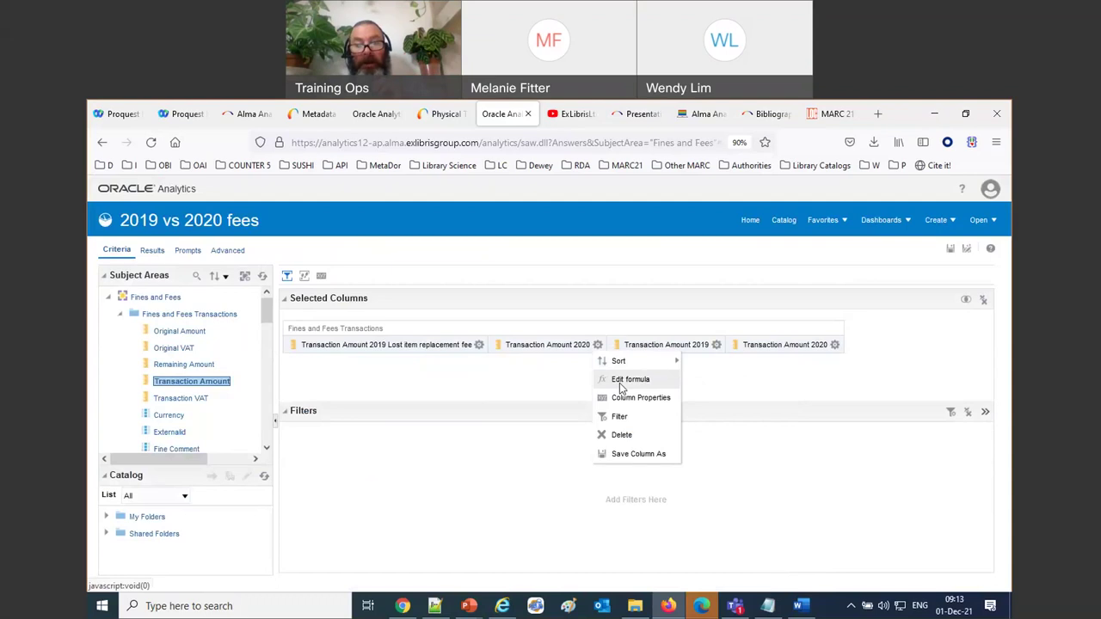
pyautogui.click(621, 383)
pyautogui.hotkey('ctrl', 'v')
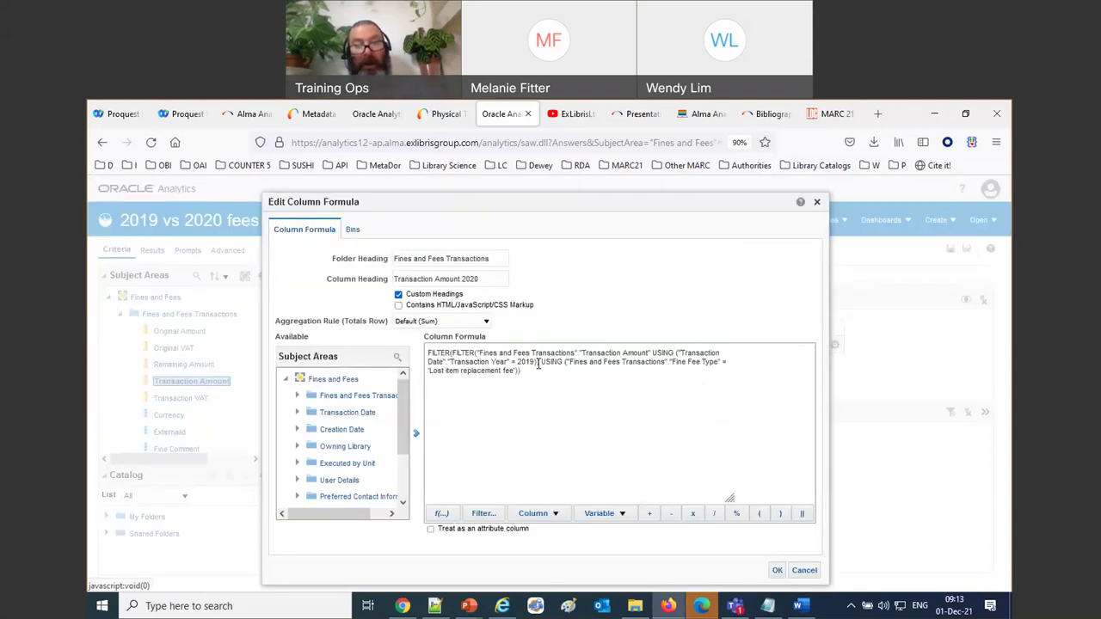
pyautogui.press('Delete')
pyautogui.press('Delete')
pyautogui.write('20')
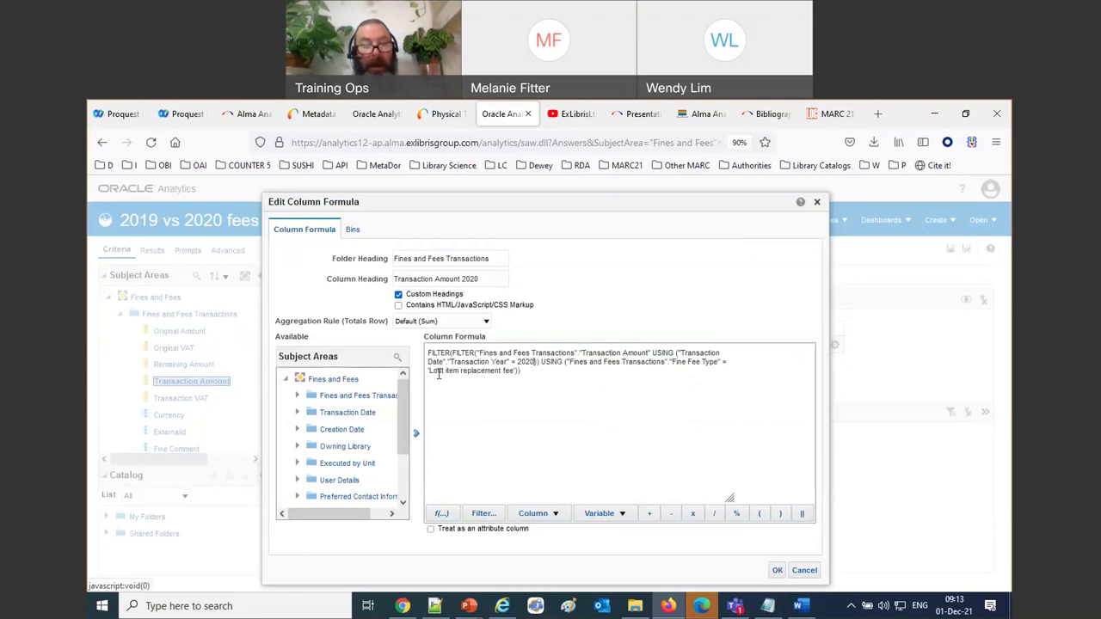
# Step: Append "Lost item replacement fee" to the "Transaction Amount 2020" heading of the second column and apply the changes
pyautogui.moveTo(429, 370); pyautogui.dragTo(517, 373)
pyautogui.hotkey('ctrl', 'c')
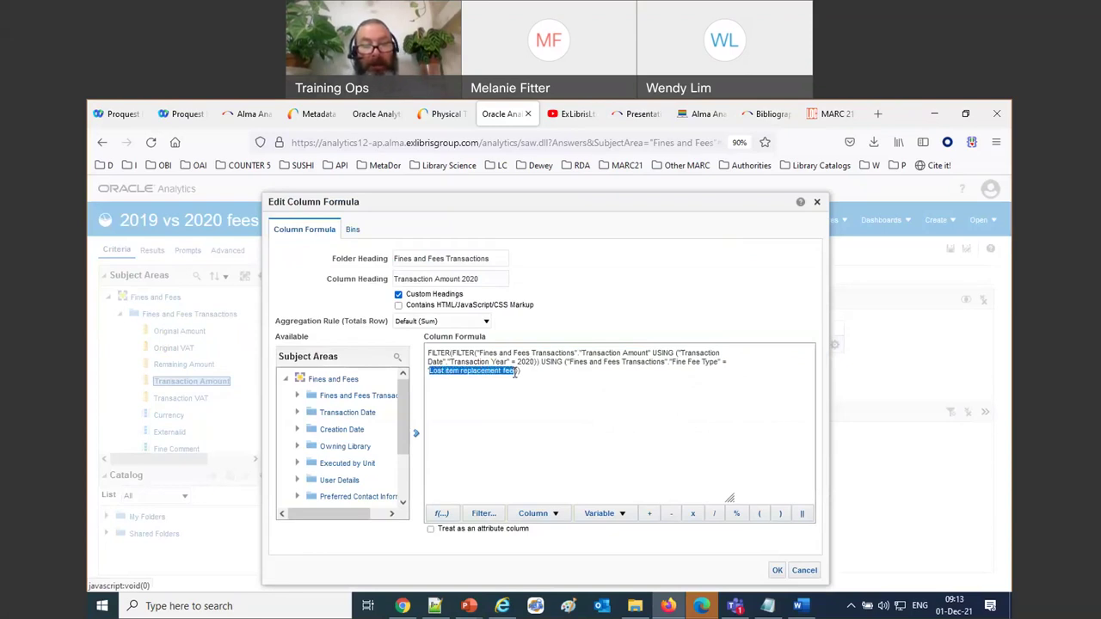
pyautogui.click(488, 281)
pyautogui.hotkey('ctrl', 'v')
pyautogui.click(775, 572)
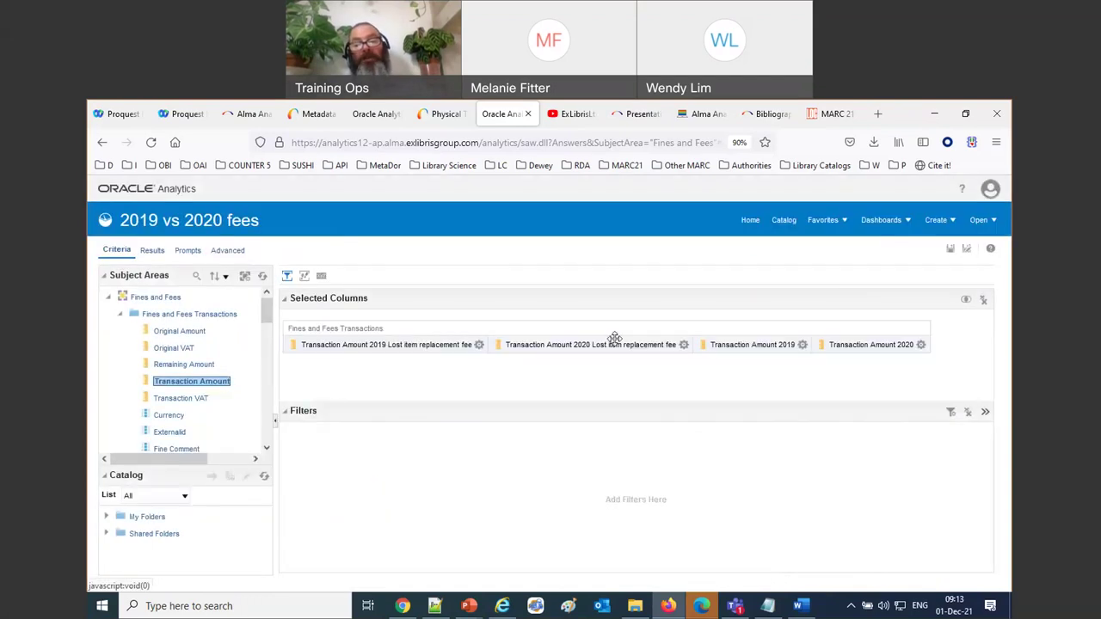
# Step: Display the results and move the 2020 Lost item replacement fee column directly after the 2019 Lost item replacement fee column
pyautogui.click(424, 348)
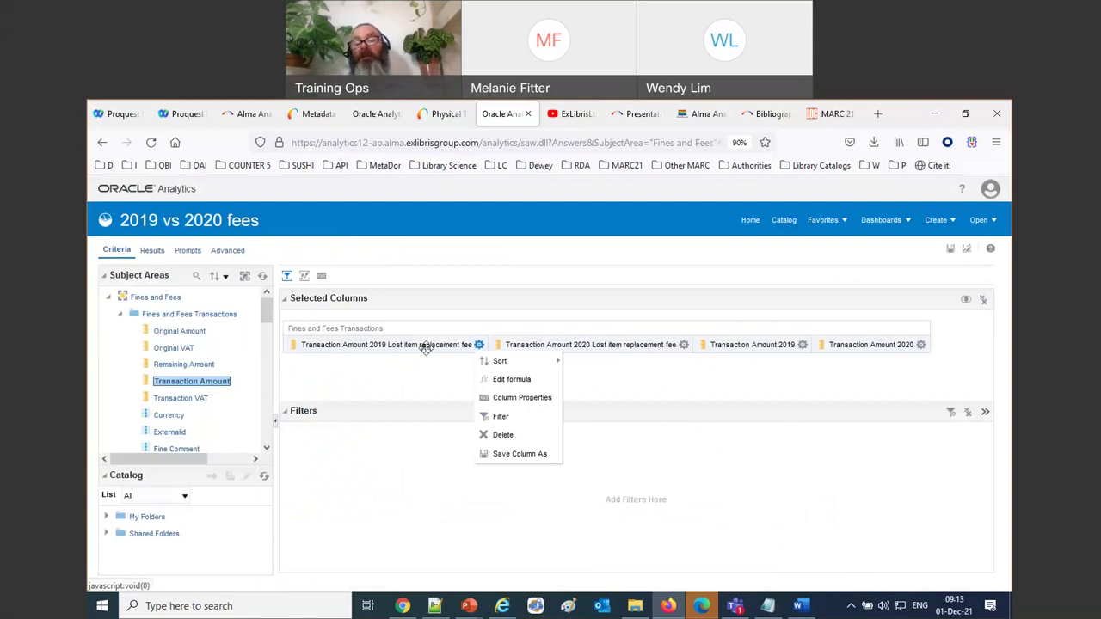
pyautogui.click(151, 251)
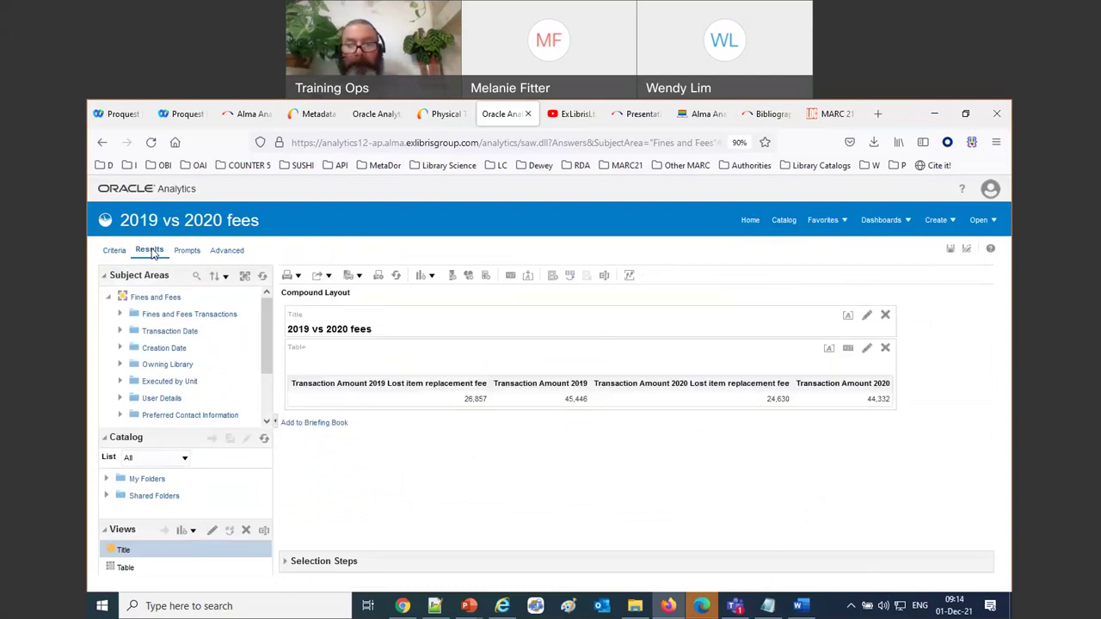
pyautogui.moveTo(717, 371)
pyautogui.moveTo(717, 371); pyautogui.dragTo(508, 384)
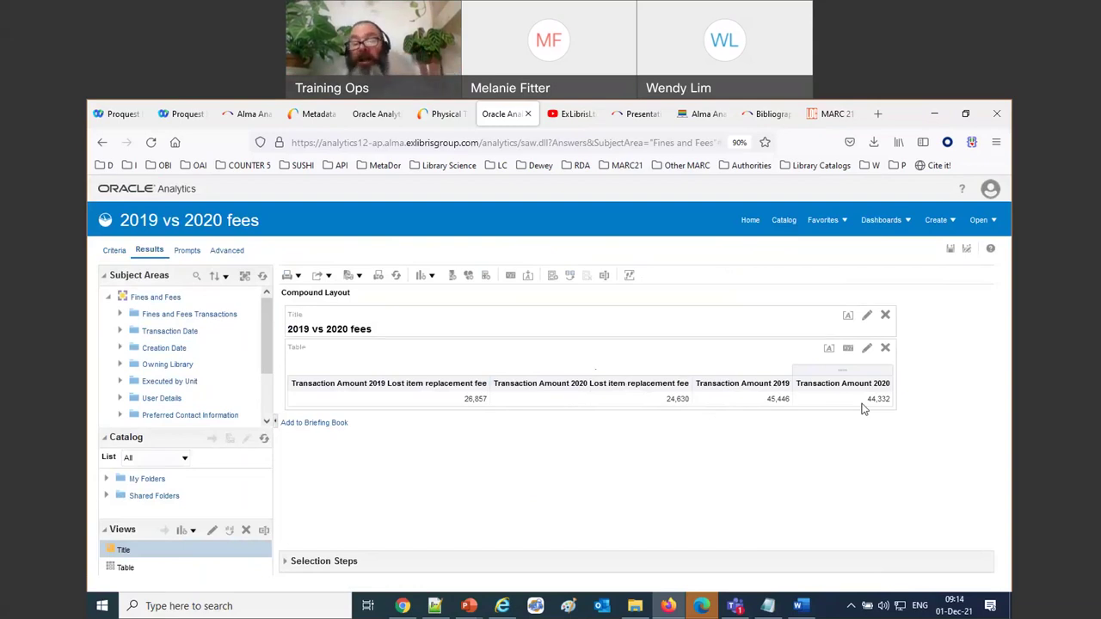
# Step: Return to the criteria, edit the third column's Transaction Amount 2019 formula, and start a nested filter on Fine Fee Type
pyautogui.click(116, 251)
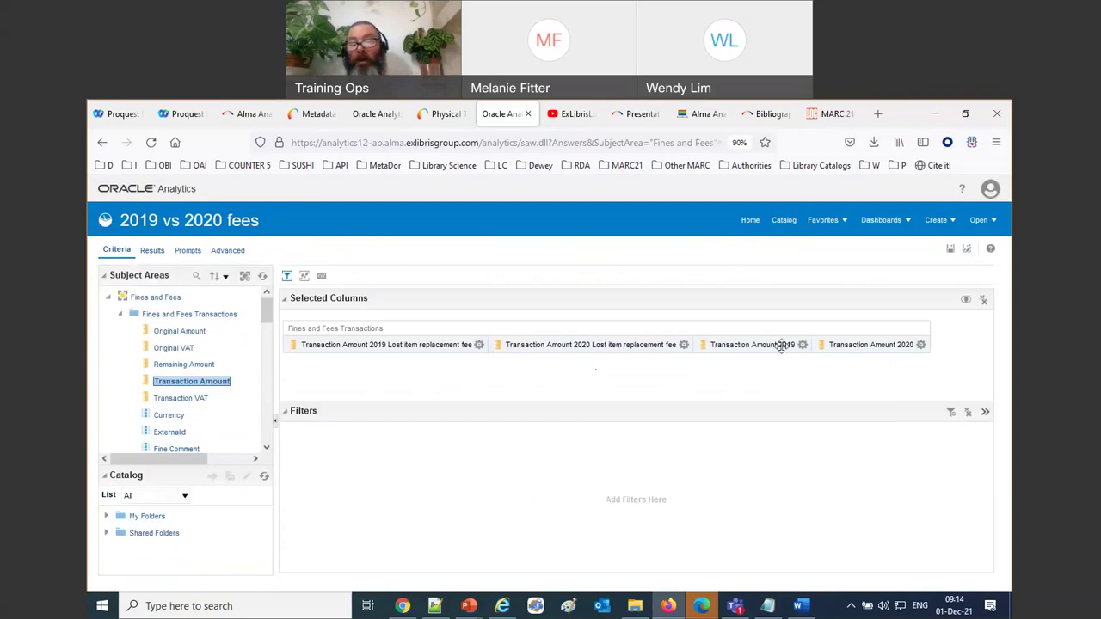
pyautogui.click(802, 345)
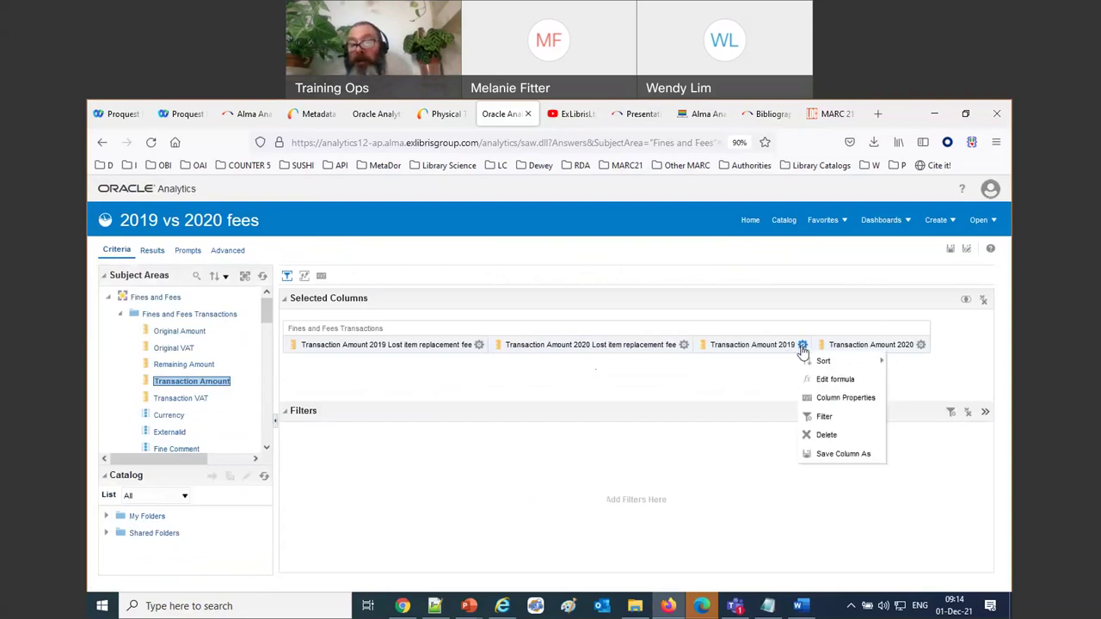
pyautogui.click(824, 379)
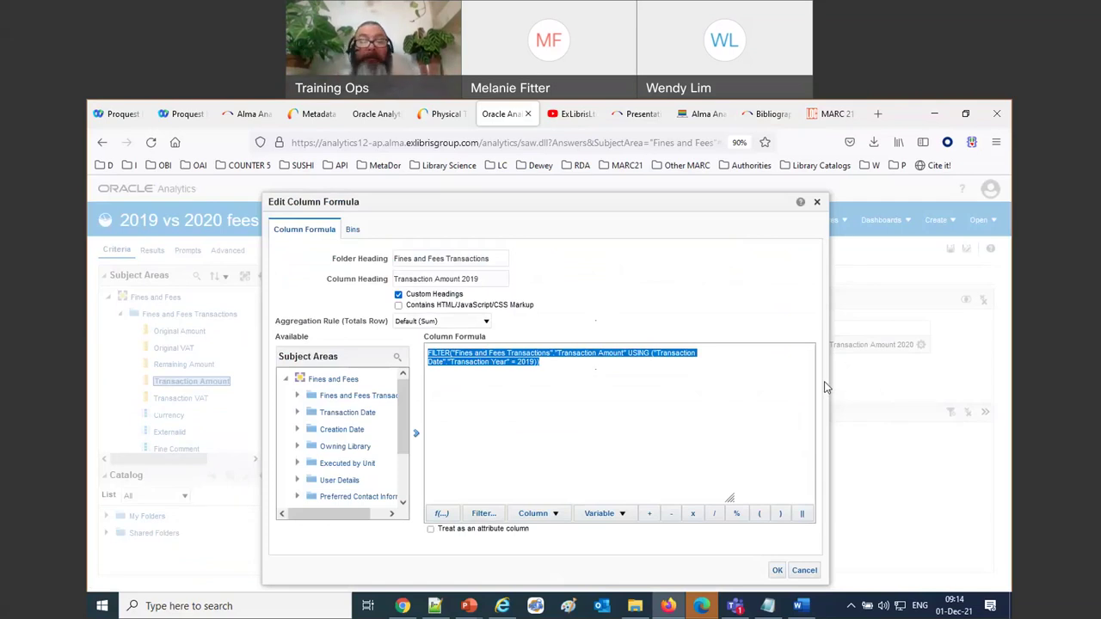
pyautogui.click(484, 514)
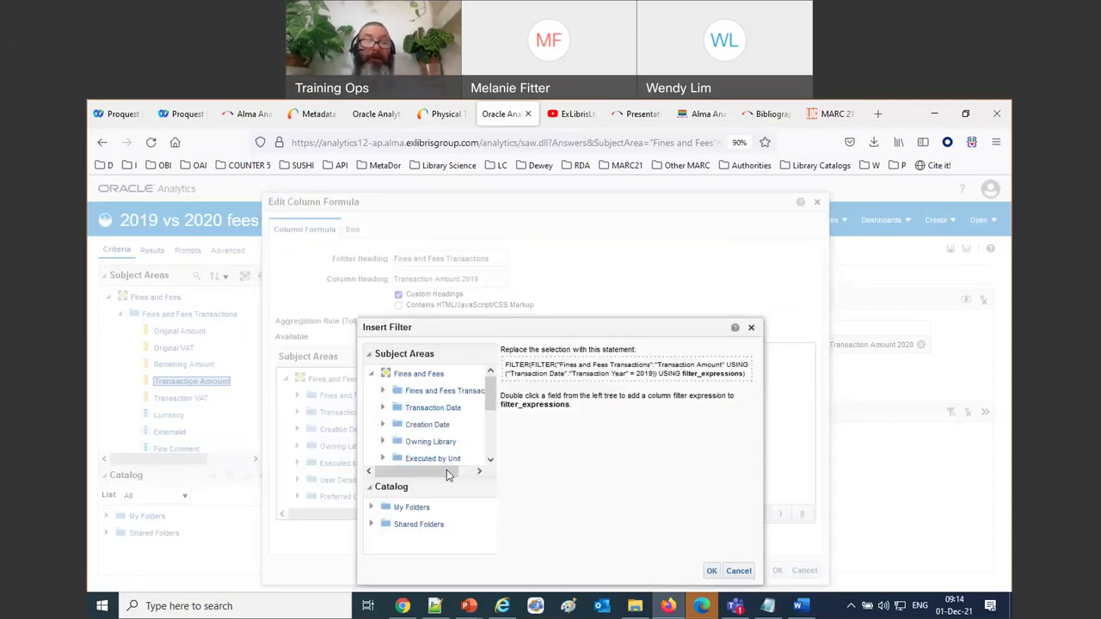
pyautogui.click(384, 392)
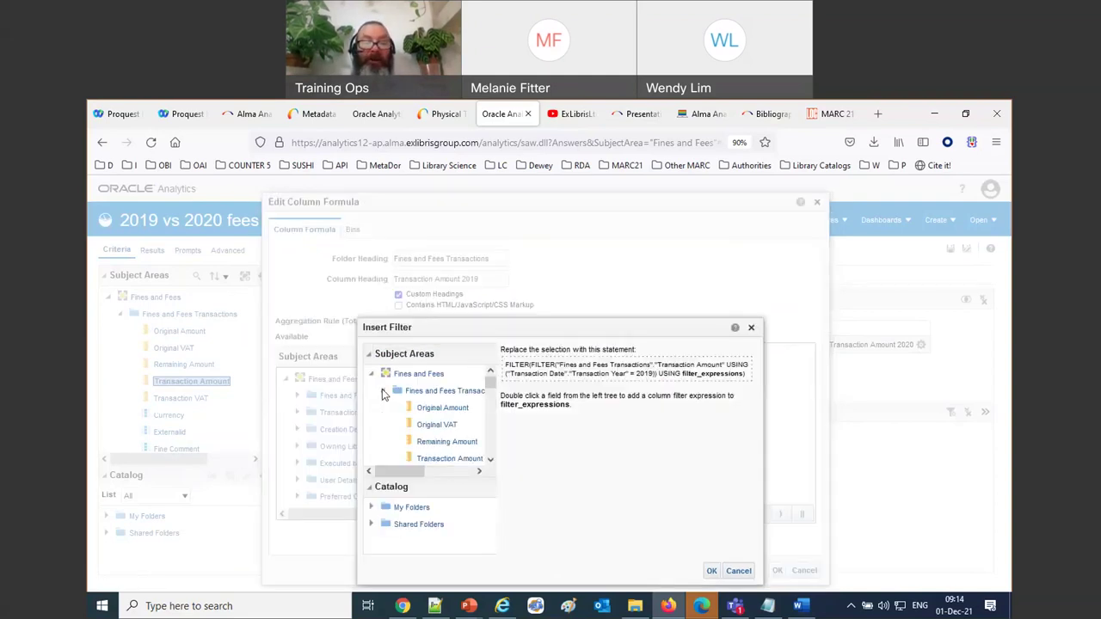
pyautogui.scroll(-3, 398, 420)
pyautogui.scroll(-2, 398, 420)
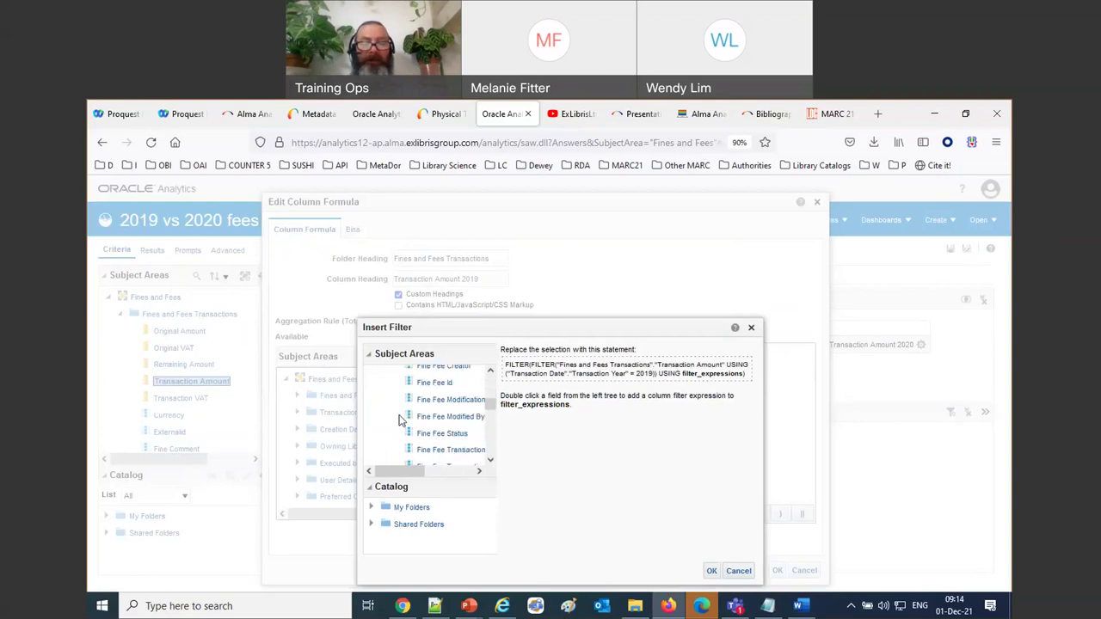
pyautogui.scroll(-4, 399, 420)
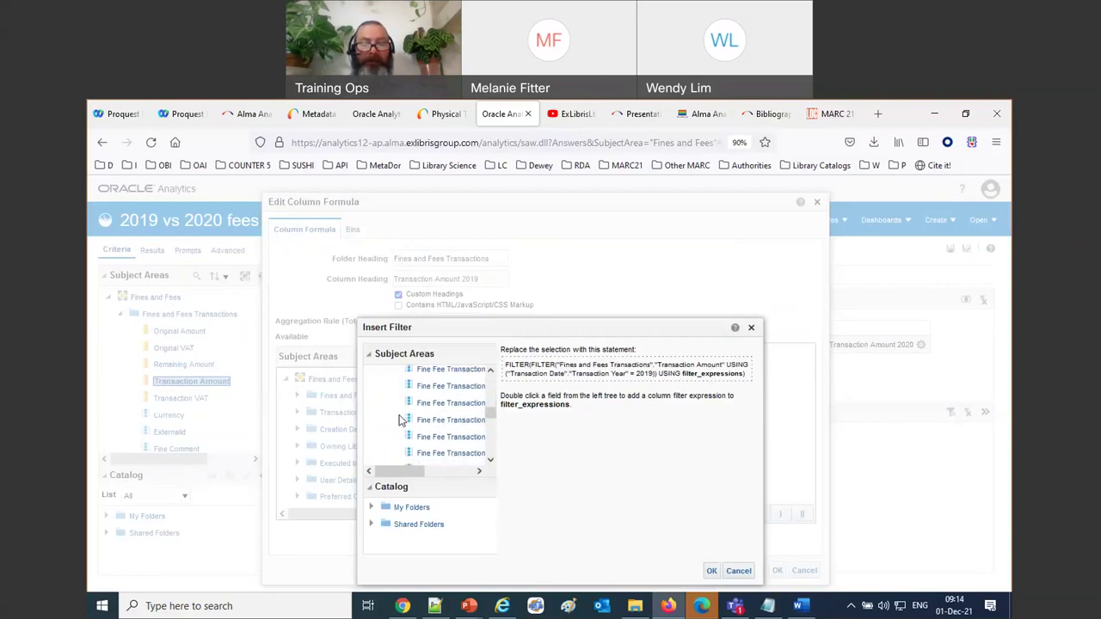
pyautogui.doubleClick(434, 440)
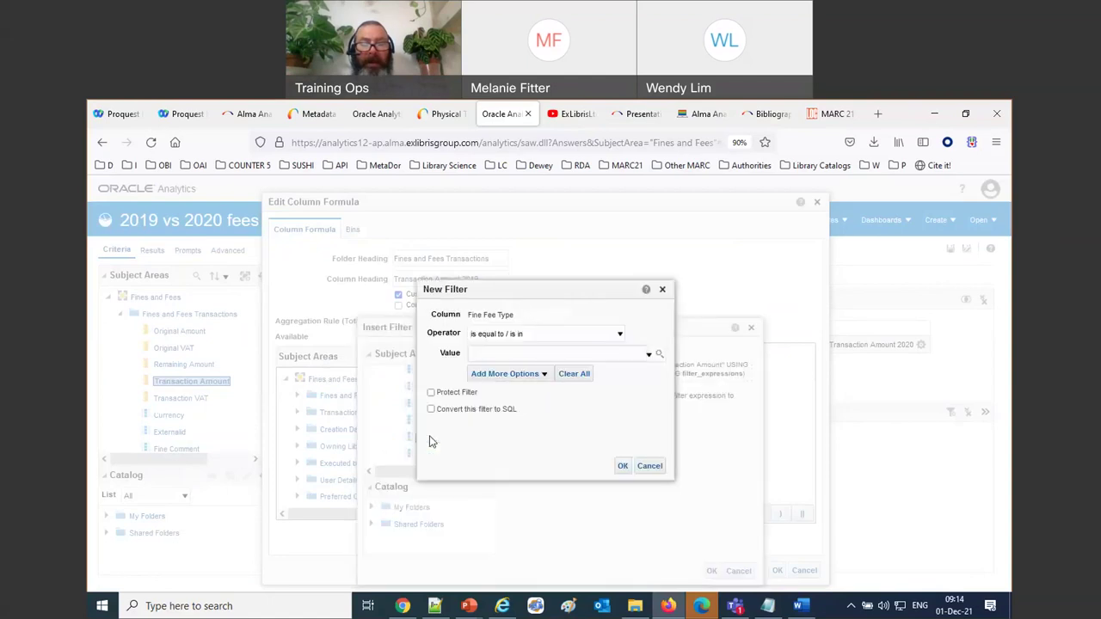
# Step: Set the third column's Fine Fee Type filter equal to "Overdue fine"
pyautogui.click(649, 355)
pyautogui.scroll(-5, 609, 401)
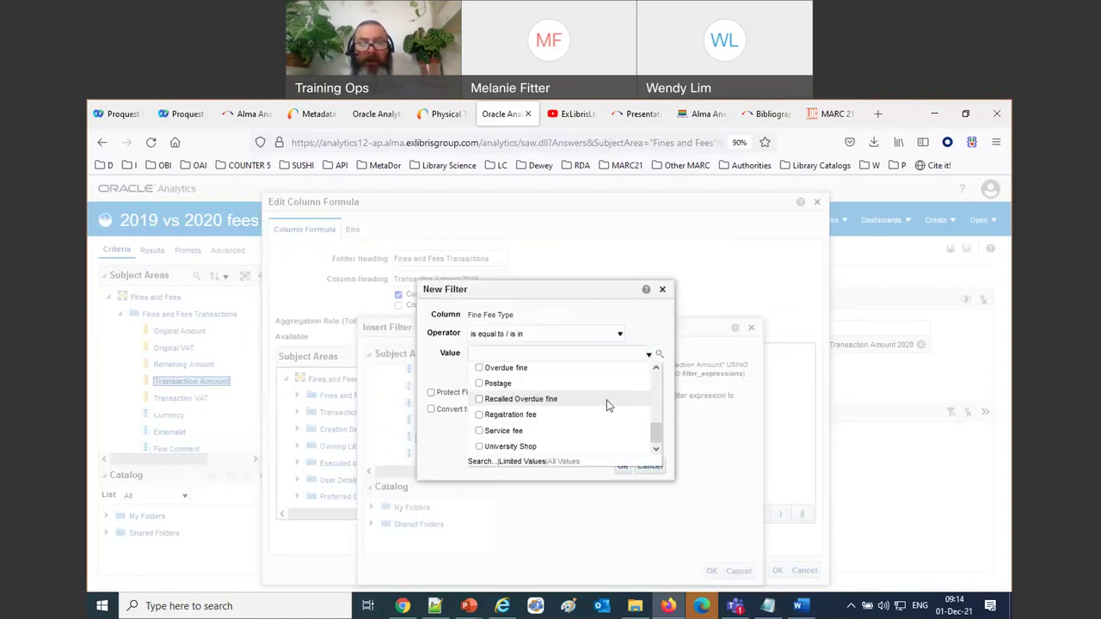
pyautogui.click(482, 369)
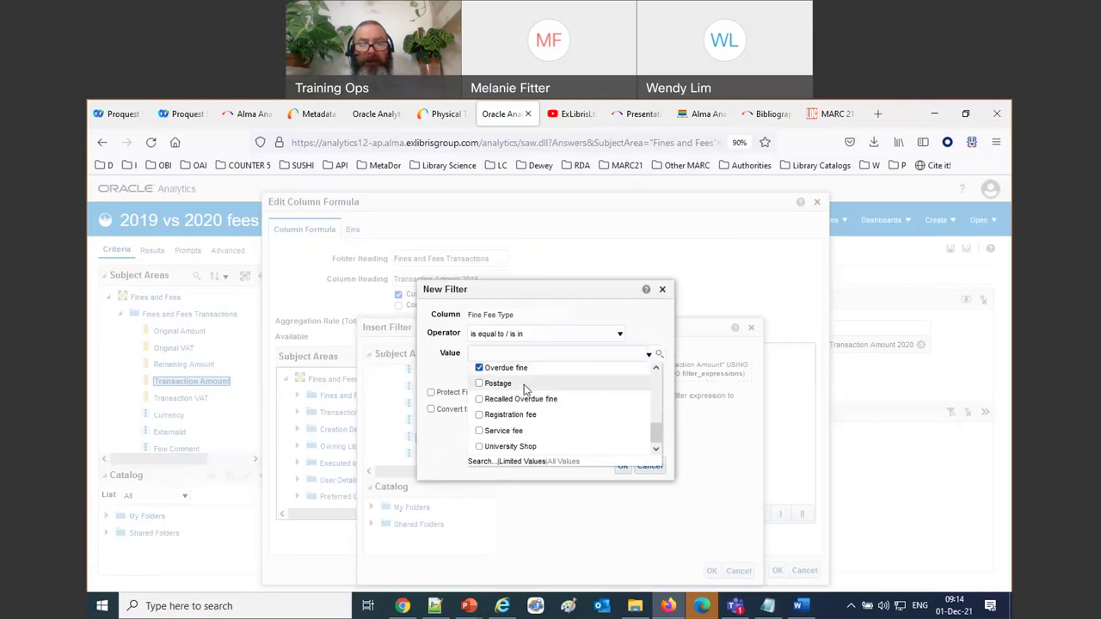
pyautogui.click(621, 469)
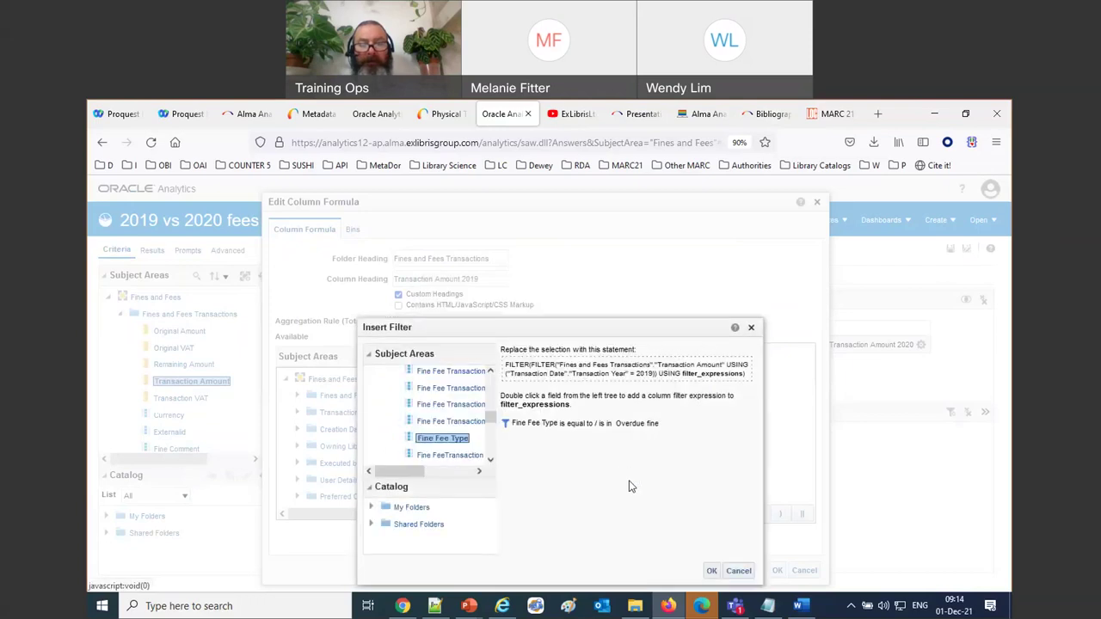
# Step: Insert the Overdue fine filter, append "Overdue fine" to the third column's "Transaction Amount 2019" heading, and apply the changes
pyautogui.click(712, 571)
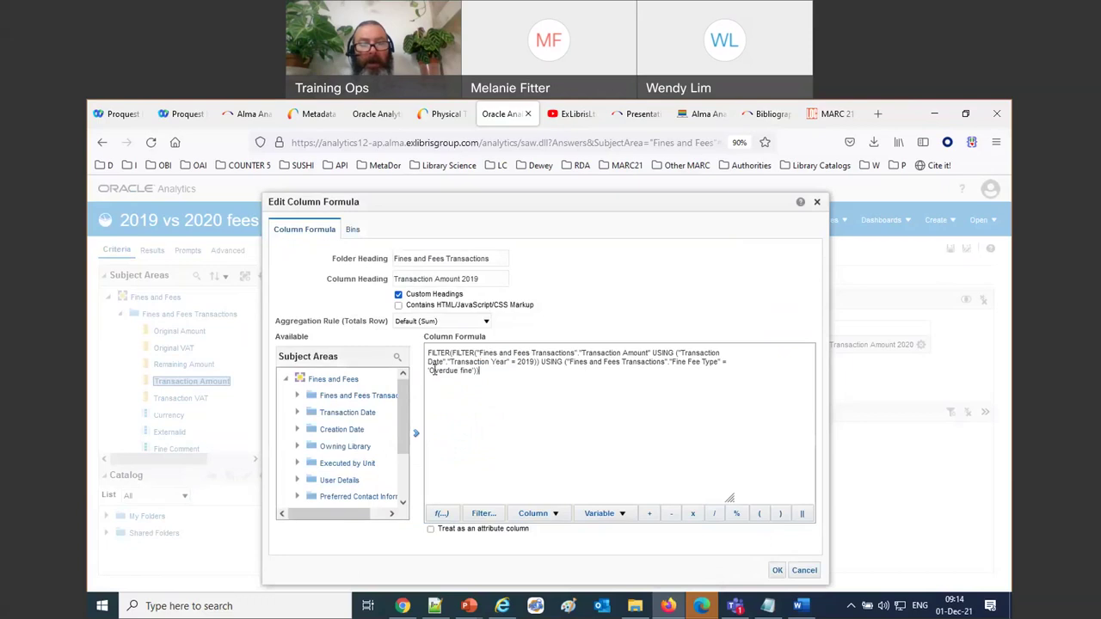
pyautogui.moveTo(430, 369); pyautogui.dragTo(470, 372)
pyautogui.hotkey('ctrl', 'c')
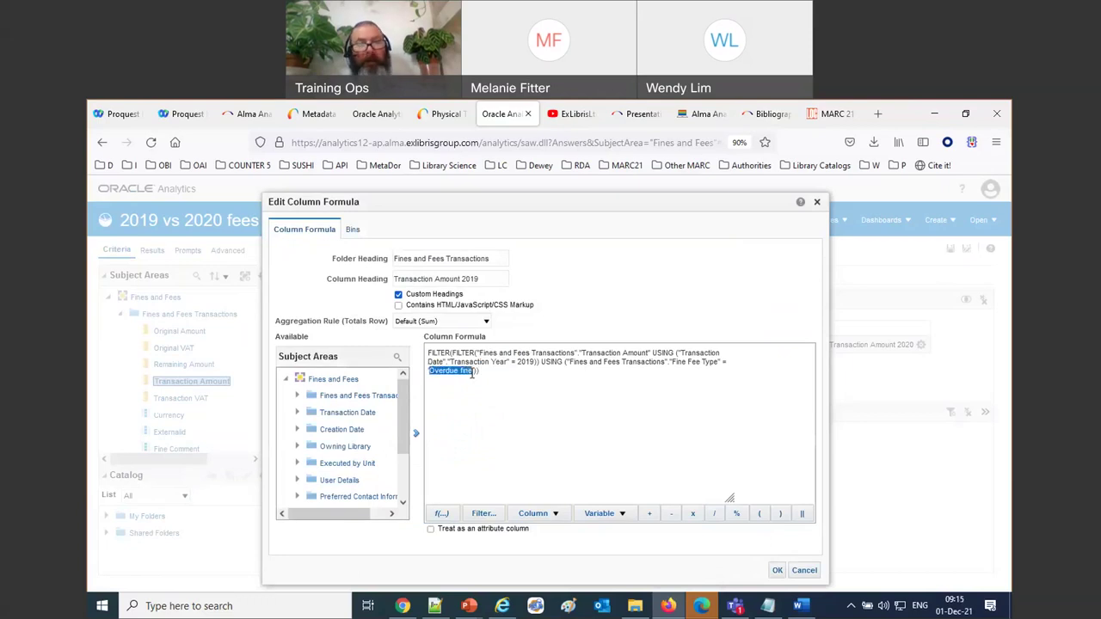
pyautogui.click(486, 282)
pyautogui.hotkey('ctrl', 'v')
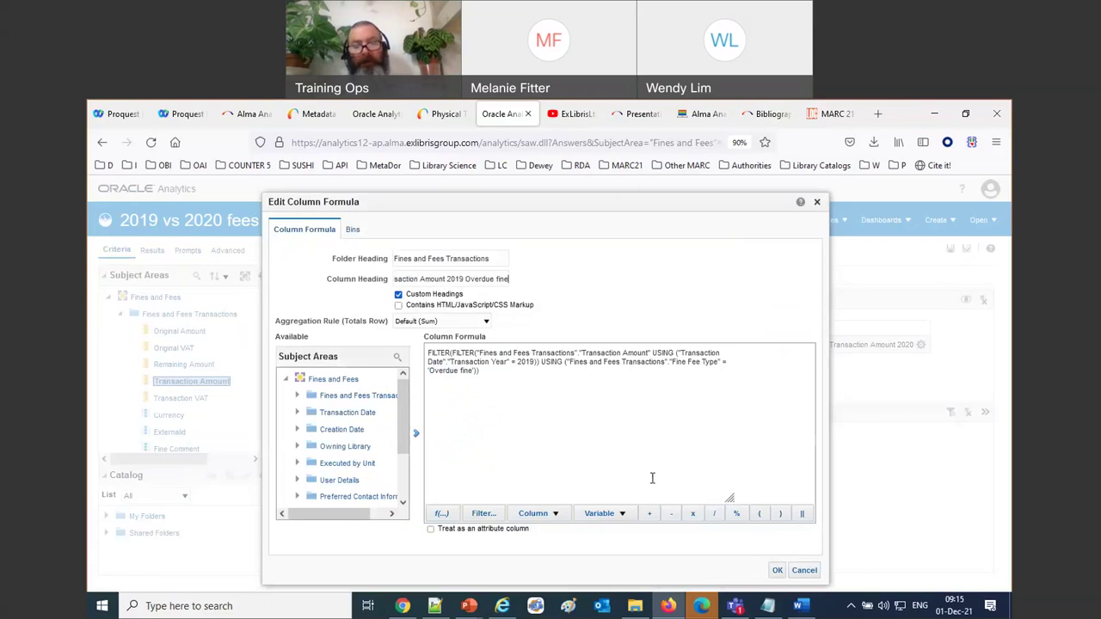
pyautogui.click(777, 571)
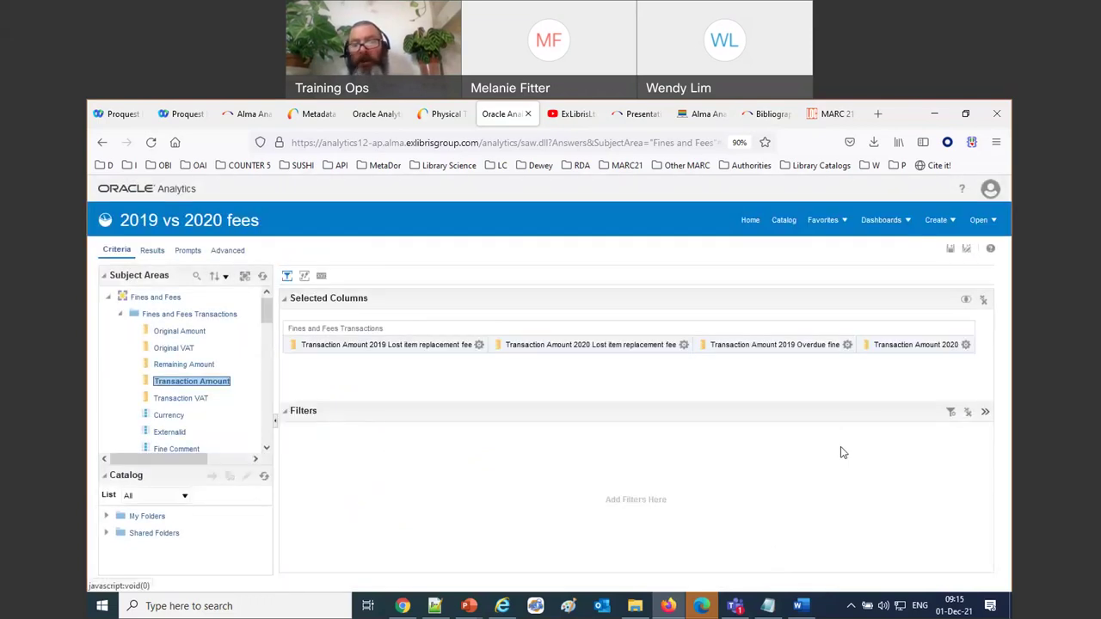
# Step: Edit the fourth column's Transaction Amount 2020 formula and start a nested filter on Fine Fee Type
pyautogui.click(965, 344)
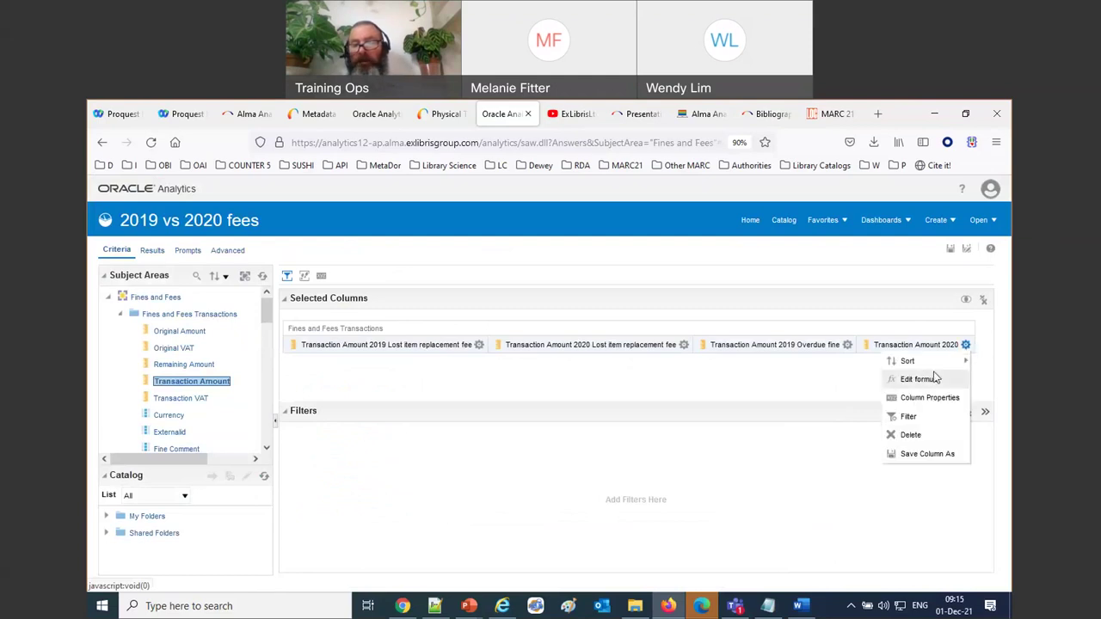
pyautogui.click(917, 378)
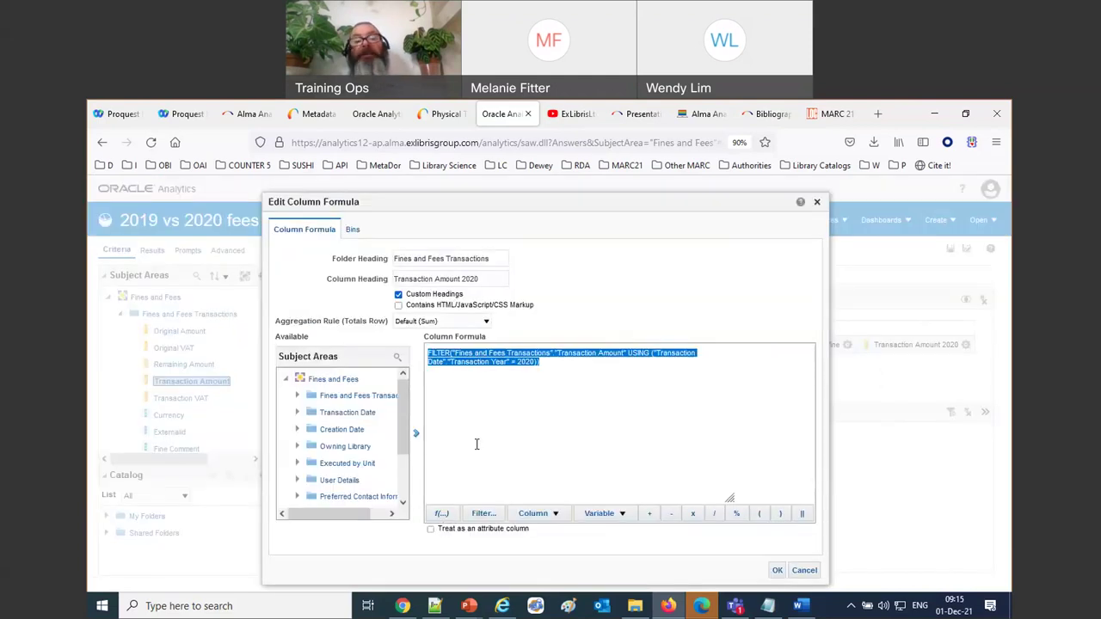
pyautogui.click(488, 520)
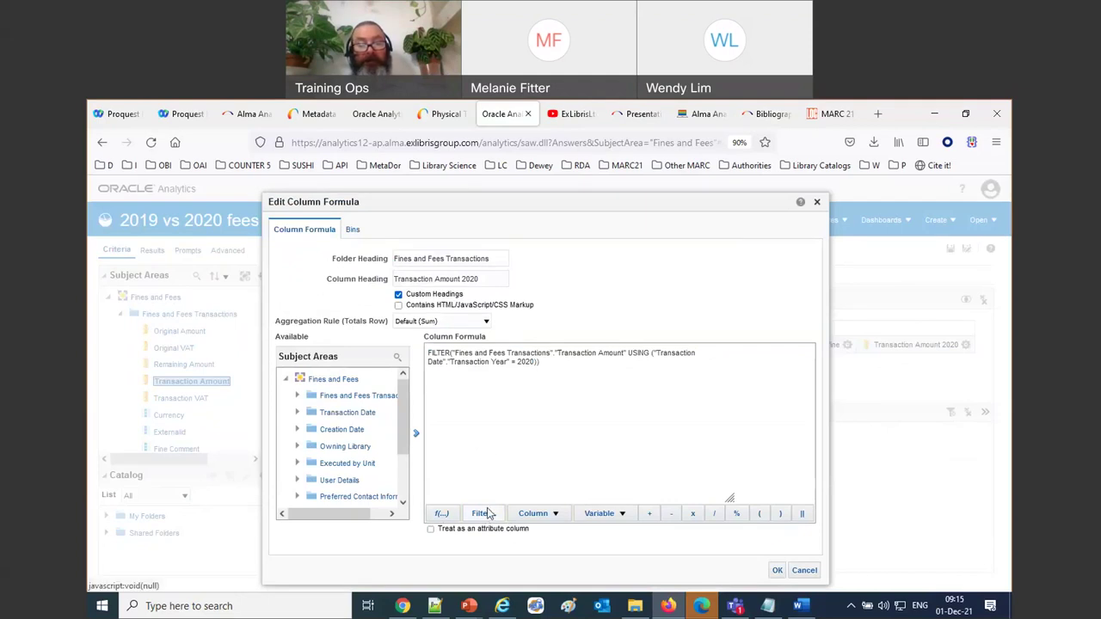
pyautogui.click(488, 516)
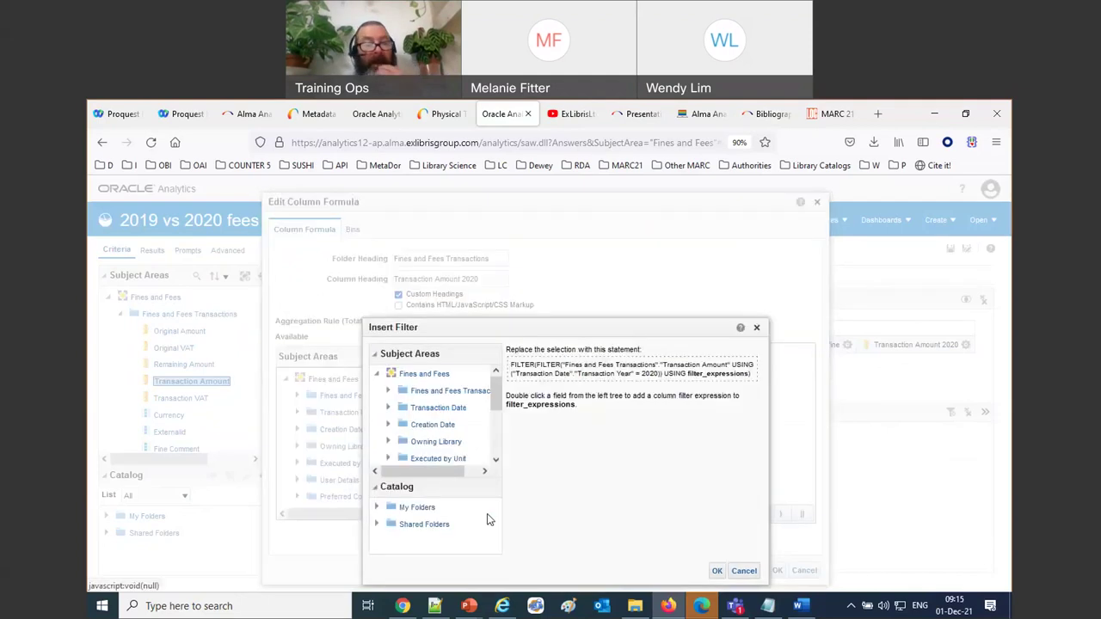
pyautogui.click(390, 391)
pyautogui.scroll(-3, 444, 418)
pyautogui.scroll(-5, 445, 417)
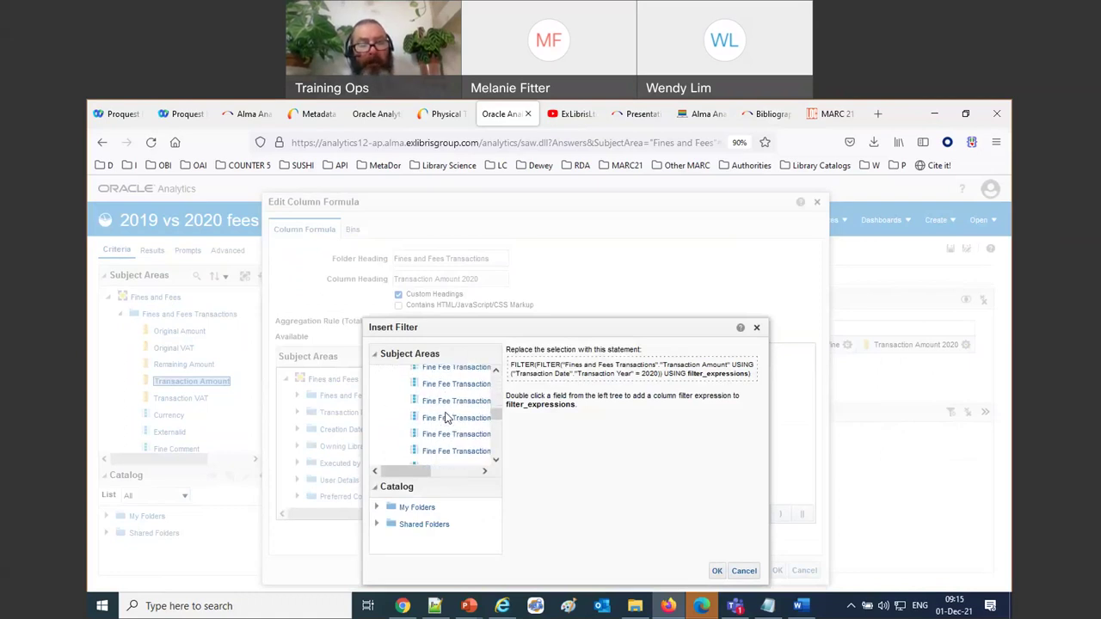
pyautogui.scroll(-1, 446, 417)
pyautogui.doubleClick(448, 439)
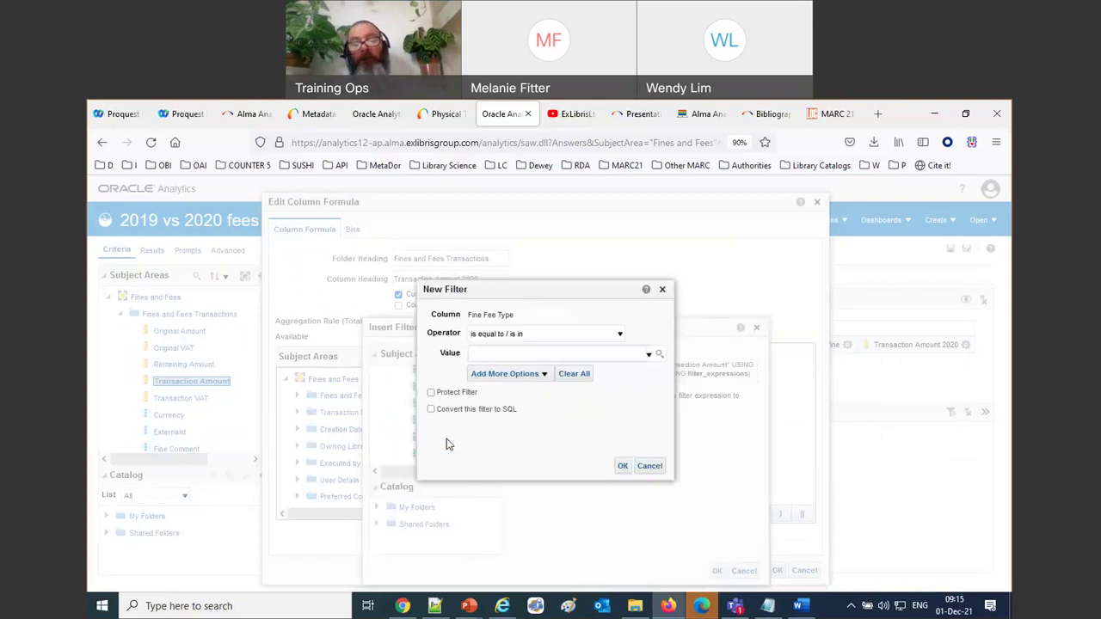
# Step: Set the fourth column's Fine Fee Type filter equal to "Overdue fine" and insert it into the formula
pyautogui.click(648, 355)
pyautogui.scroll(-3, 541, 441)
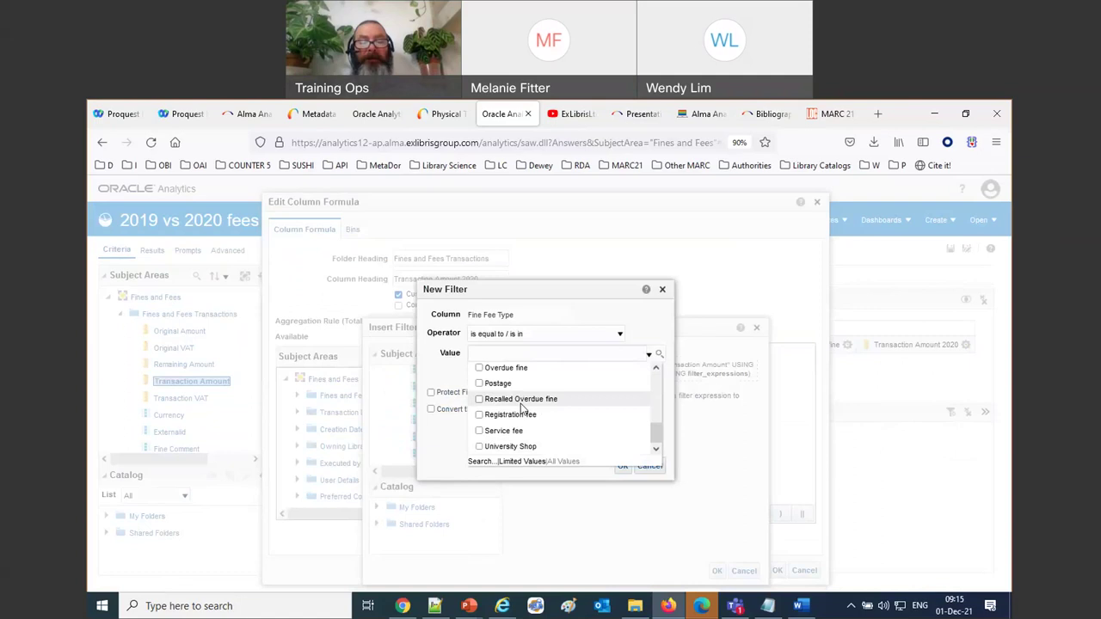
pyautogui.click(479, 368)
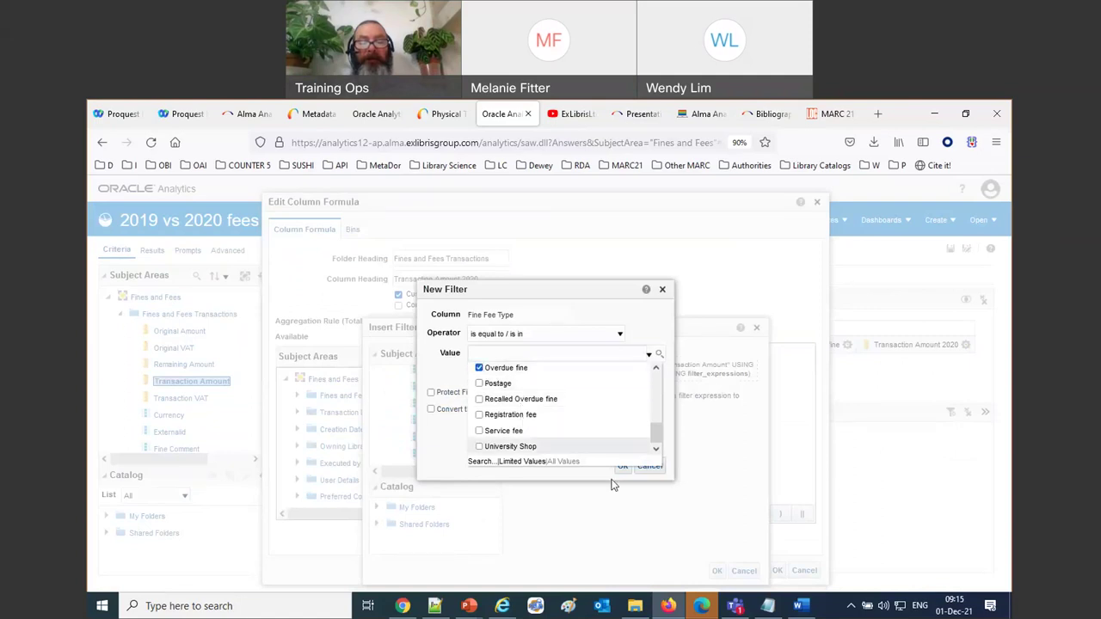
pyautogui.click(622, 466)
pyautogui.click(716, 571)
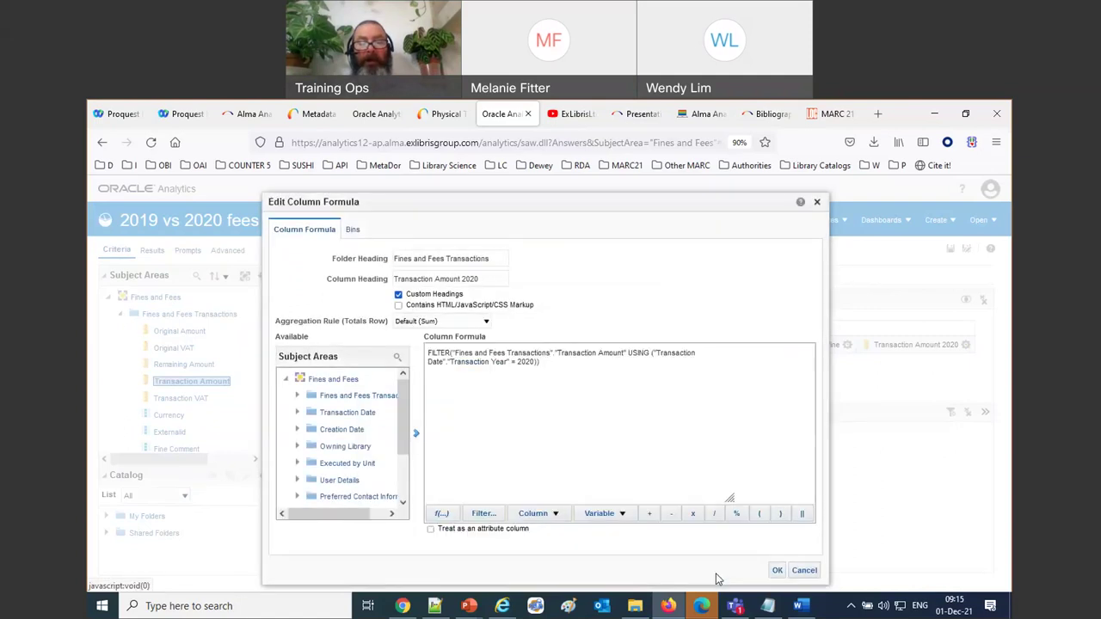
# Step: Append "Overdue fine" to the fourth column's "Transaction Amount 2020" heading and apply the changes
pyautogui.click(503, 279)
pyautogui.write('Overdue fine')
pyautogui.moveTo(541, 361)
pyautogui.mouseDown()
pyautogui.moveTo(428, 351)
pyautogui.moveTo(455, 344)
pyautogui.moveTo(540, 361)
pyautogui.mouseUp()
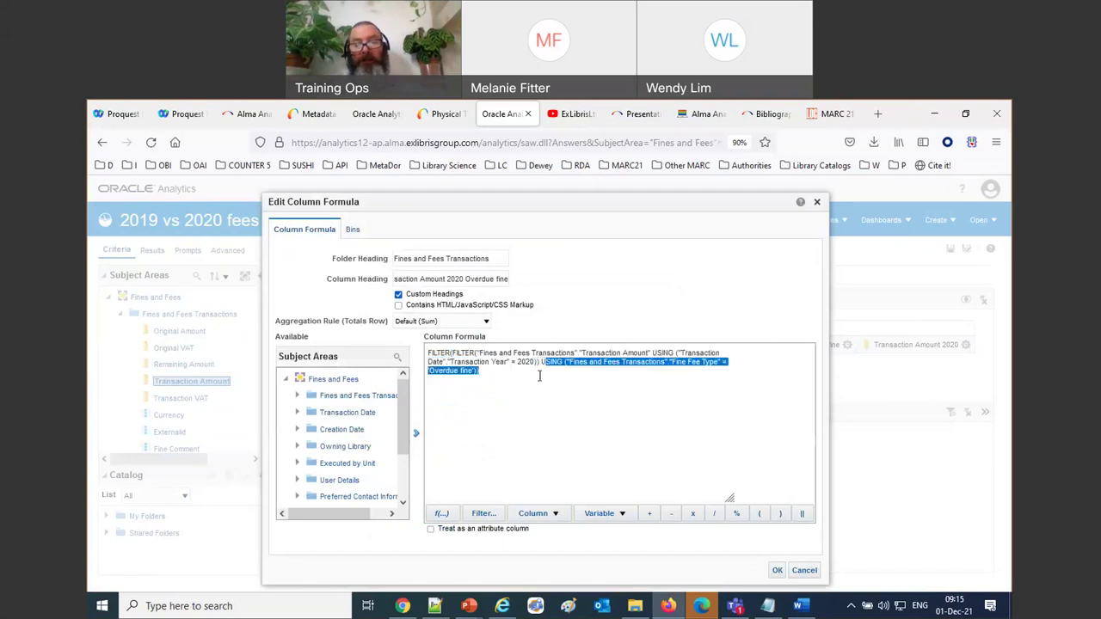
pyautogui.click(557, 417)
pyautogui.click(778, 570)
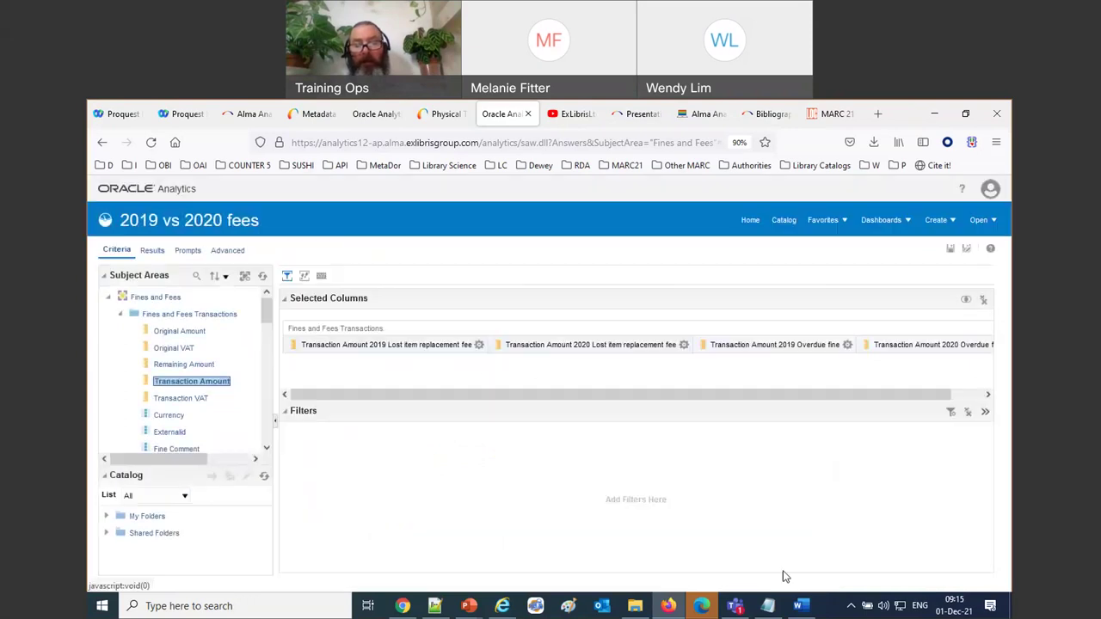
# Step: Display the report results, add a pivot table view, and remove the plain table view from the compound layout
pyautogui.click(150, 251)
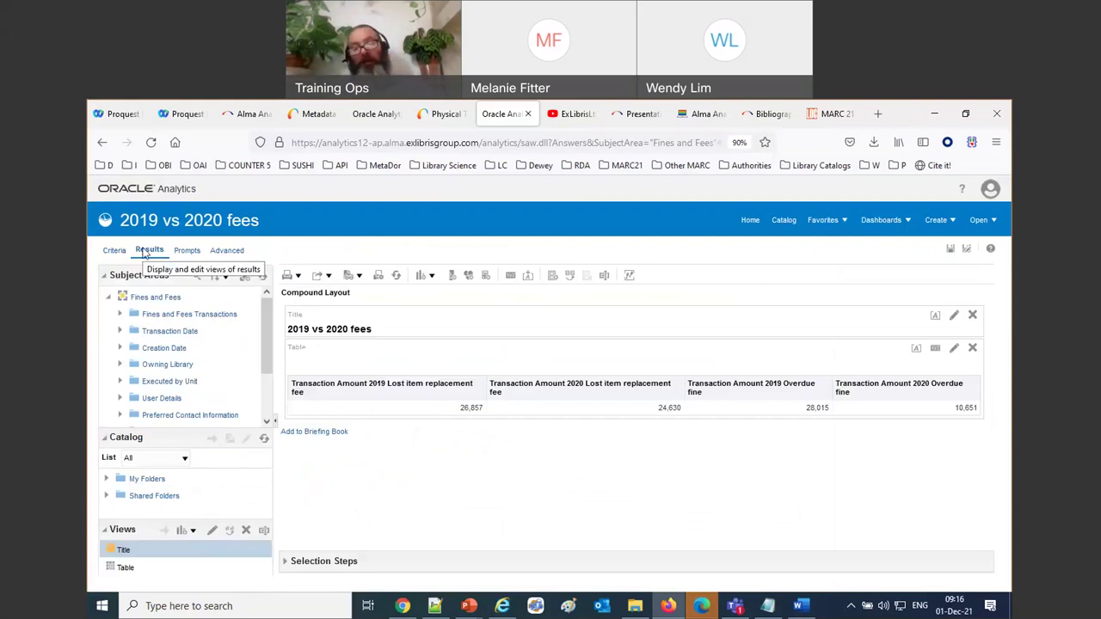
pyautogui.click(432, 276)
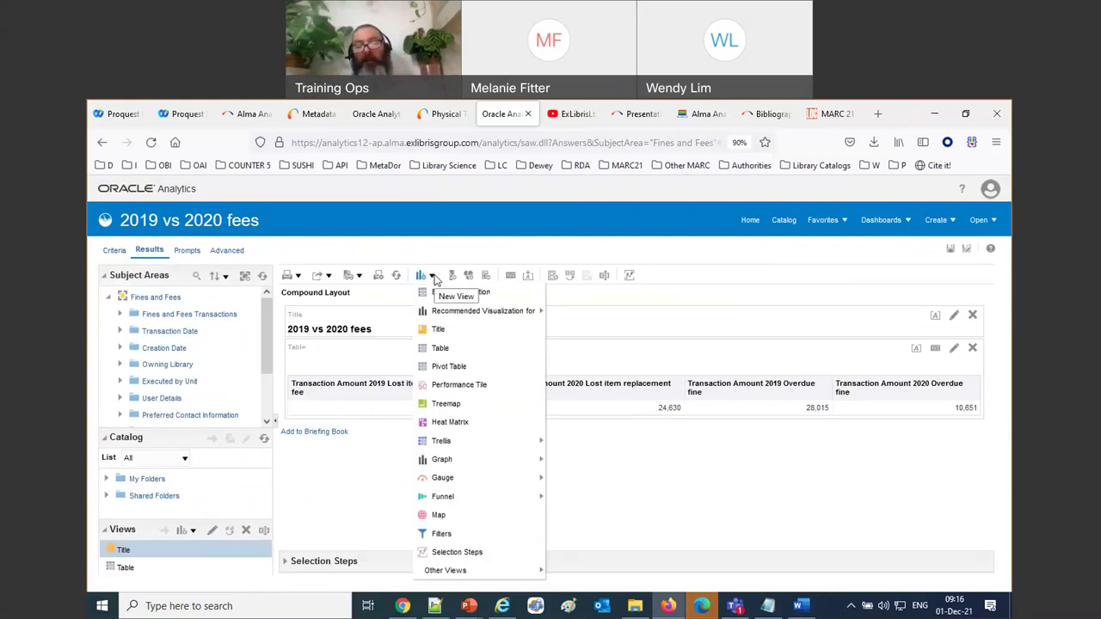
pyautogui.click(449, 367)
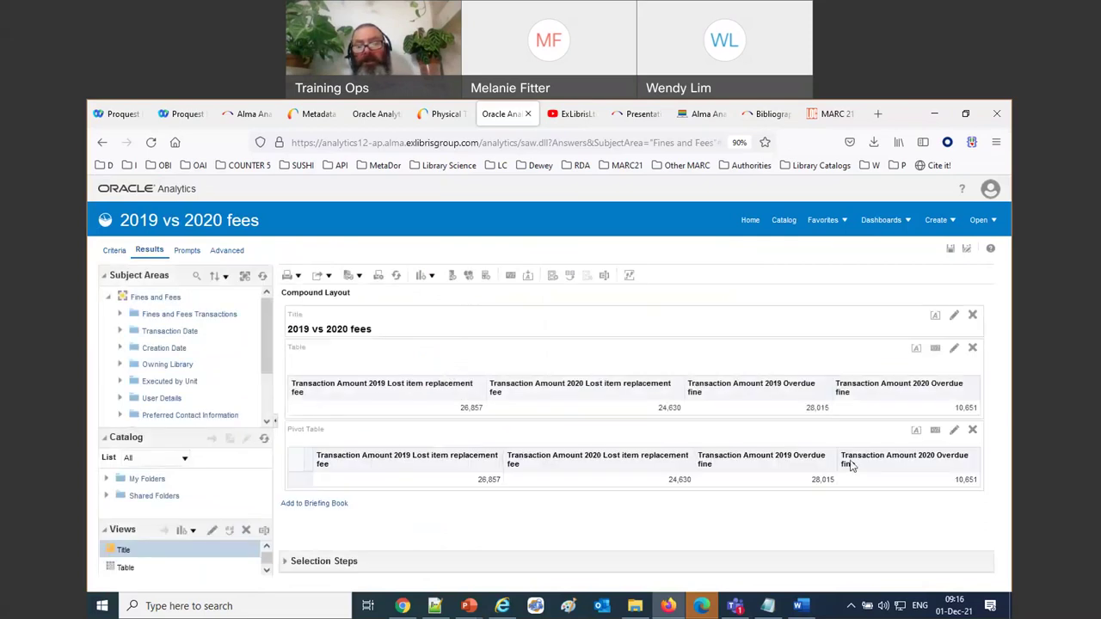
pyautogui.click(972, 347)
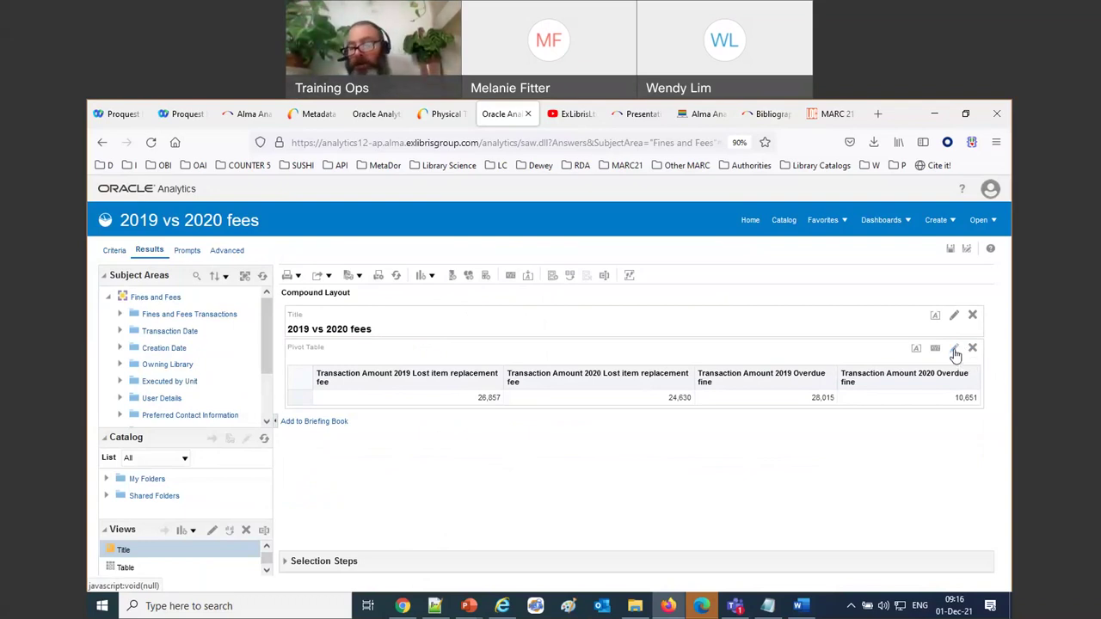
# Step: Edit the pivot table so Measure Labels are placed in the rows area, and finish editing the view
pyautogui.click(955, 352)
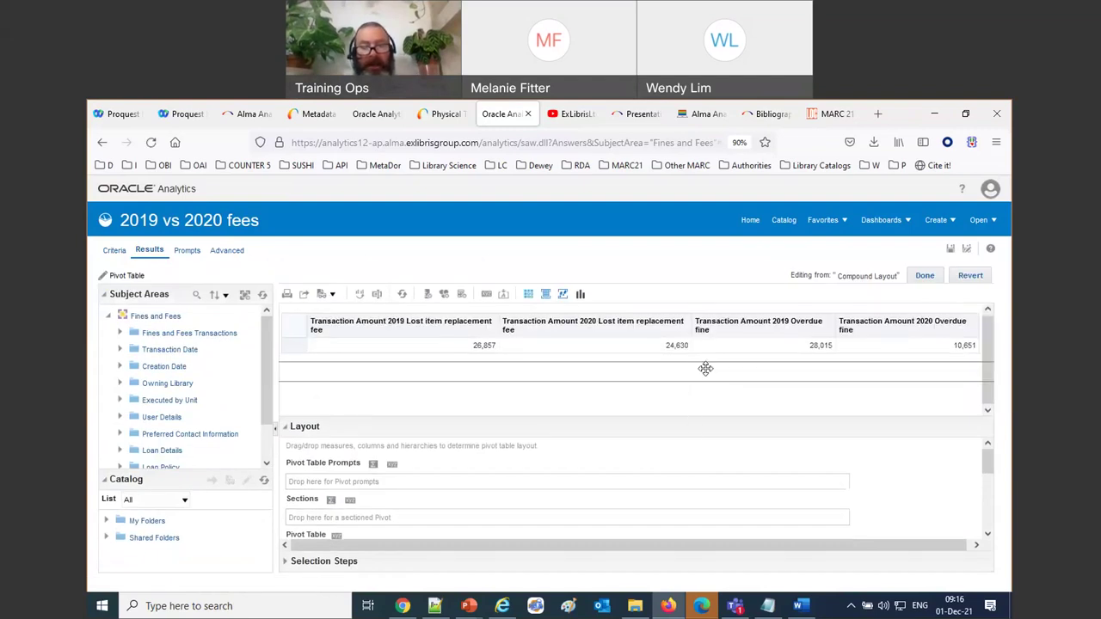
pyautogui.scroll(-3, 684, 412)
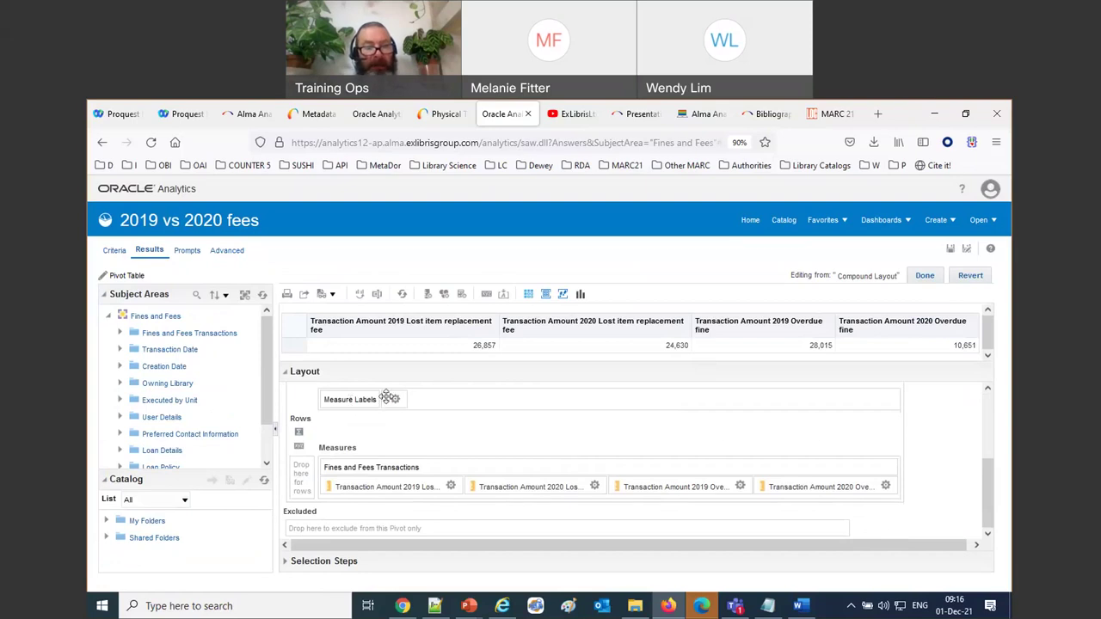
pyautogui.scroll(1, 387, 400)
pyautogui.moveTo(290, 503); pyautogui.dragTo(292, 506)
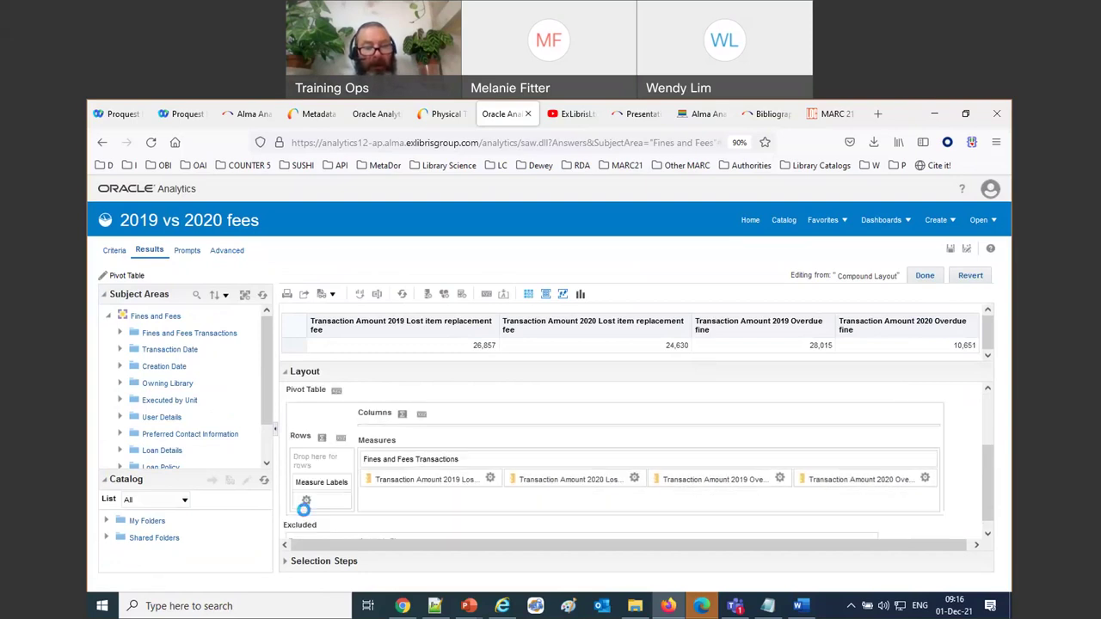
pyautogui.click(926, 276)
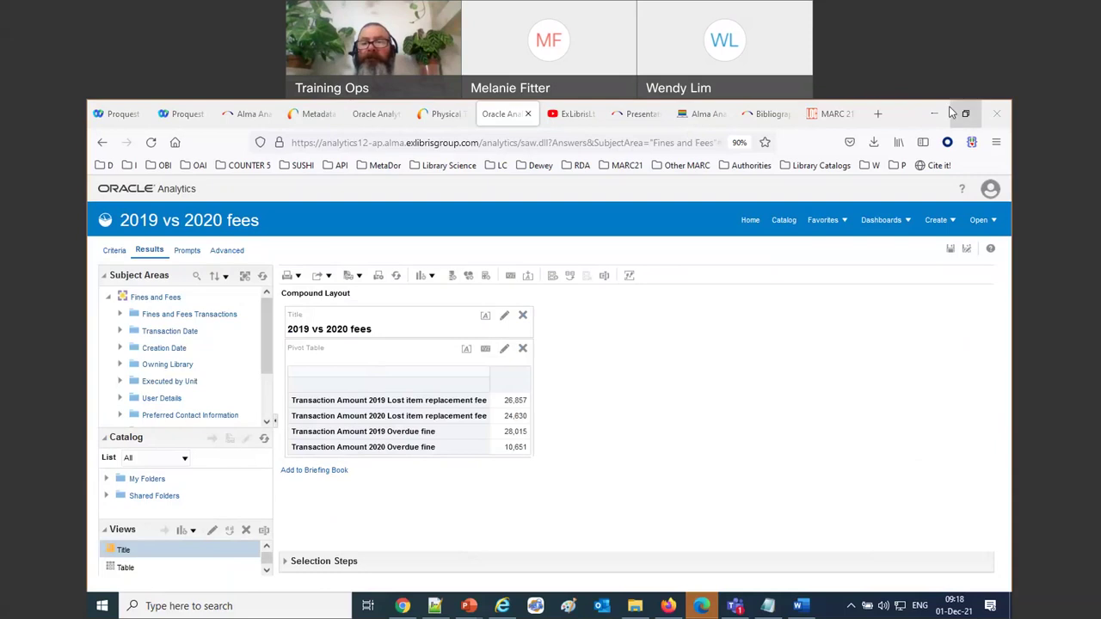
# Step: Find the Presentations and Documents - Analytics page and highlight the two RCOUNT document titles under Advanced - Functions
pyautogui.doubleClick(919, 110)
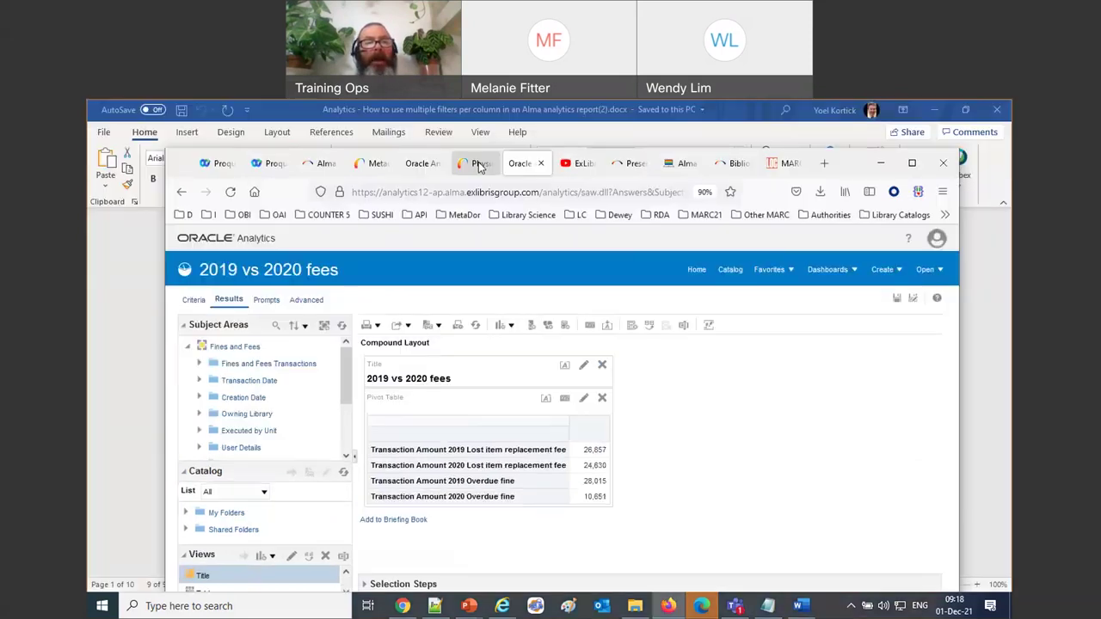
pyautogui.click(473, 163)
pyautogui.click(360, 166)
pyautogui.click(326, 165)
pyautogui.click(368, 163)
pyautogui.click(423, 163)
pyautogui.click(469, 164)
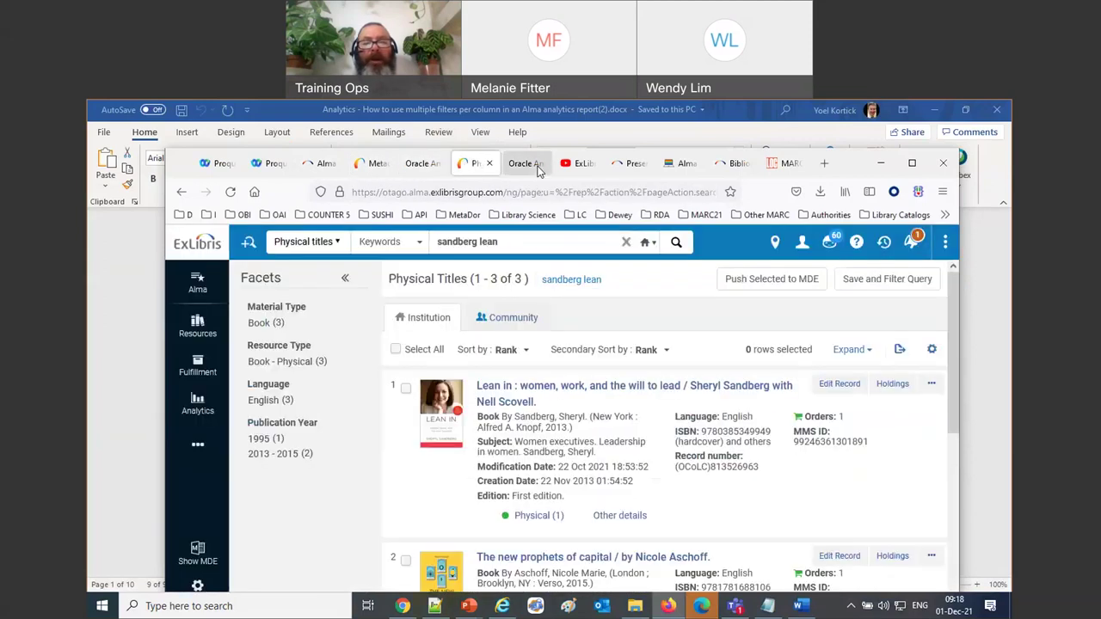
pyautogui.click(630, 165)
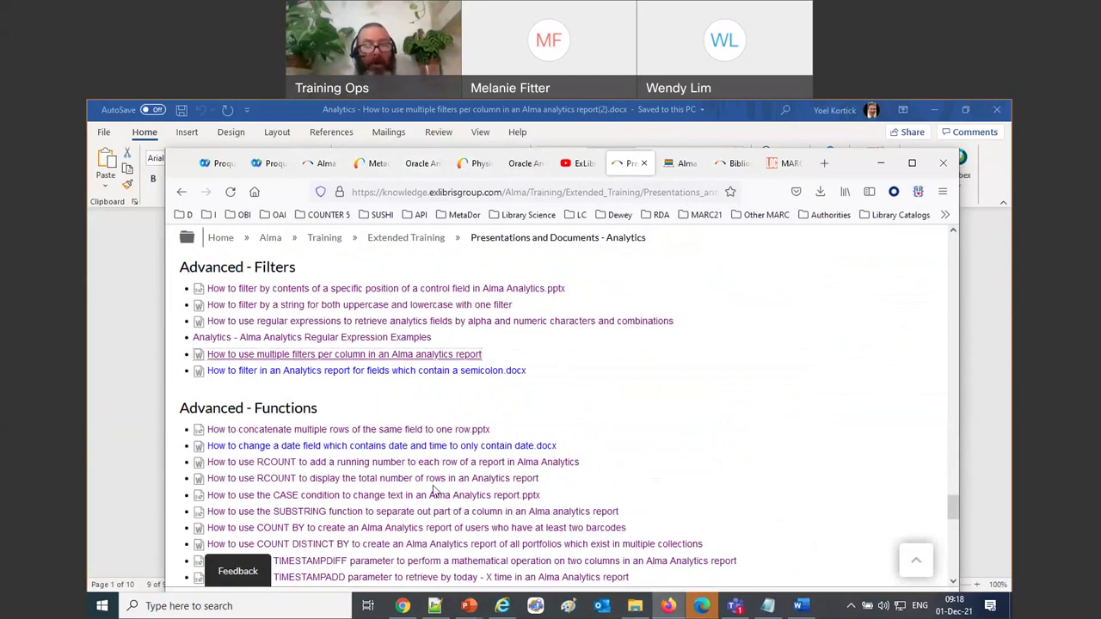
pyautogui.moveTo(542, 480); pyautogui.dragTo(210, 465)
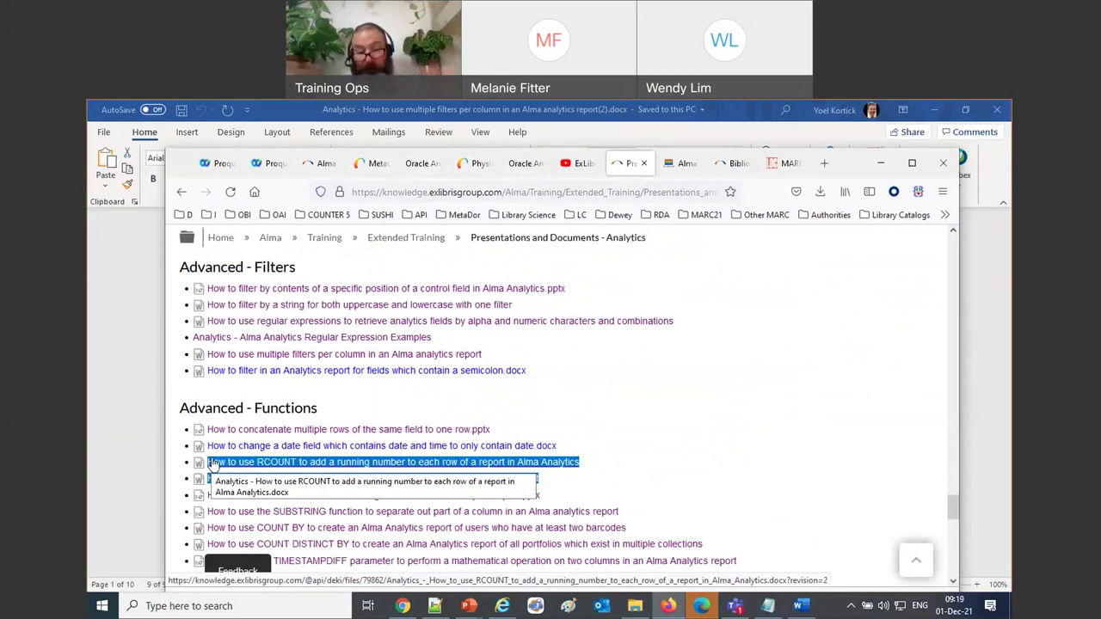
# Step: Close the Word document about using multiple filters per column and maximize the browser window
pyautogui.click(119, 412)
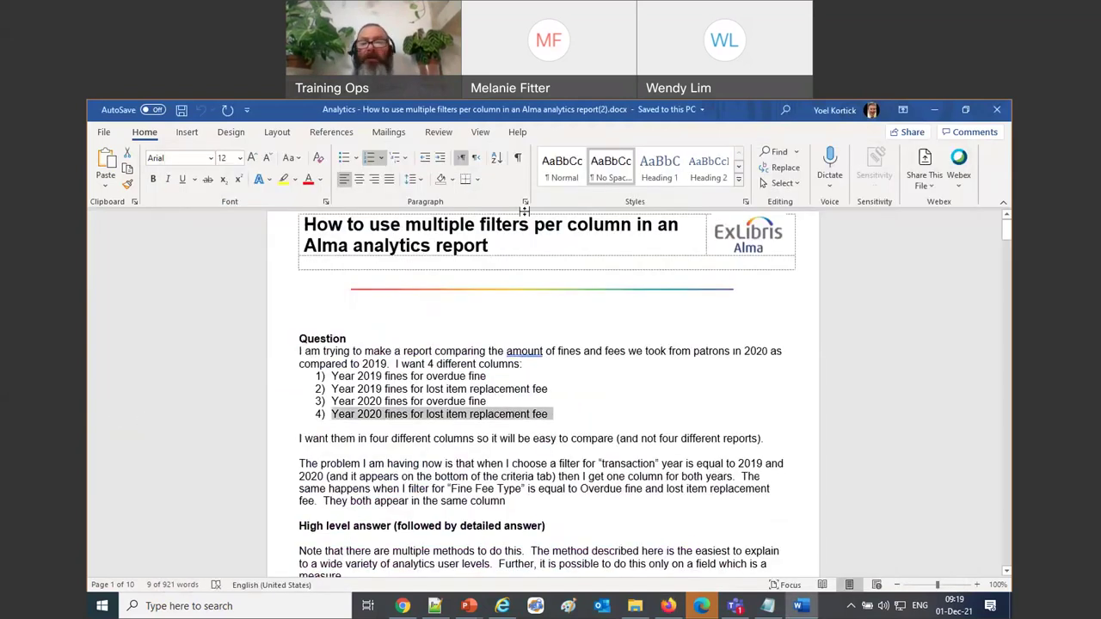
pyautogui.click(995, 112)
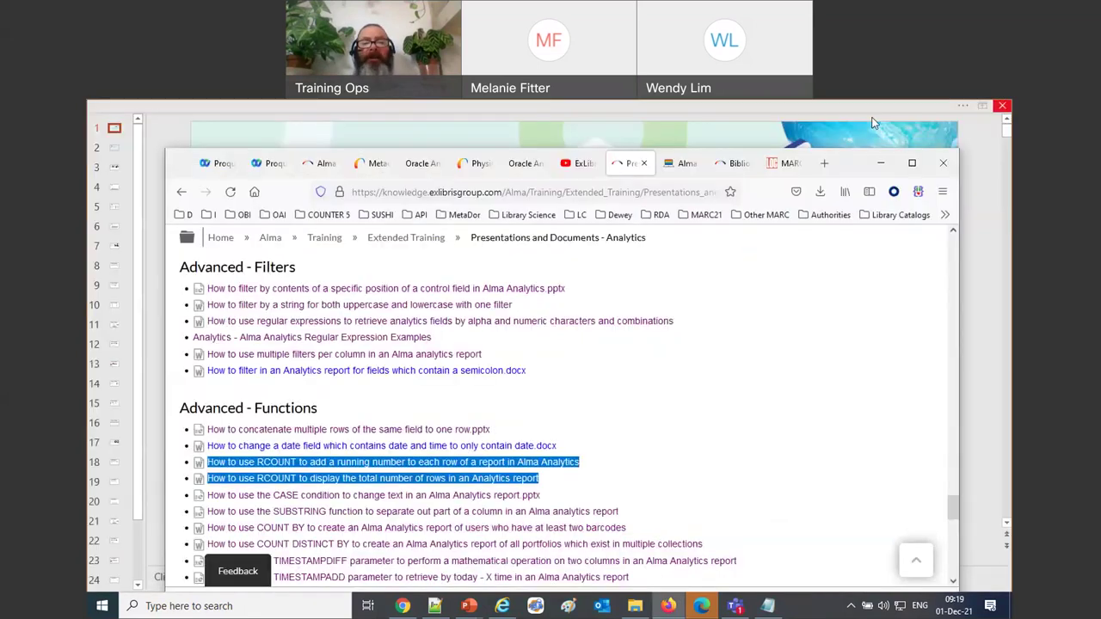
pyautogui.click(912, 163)
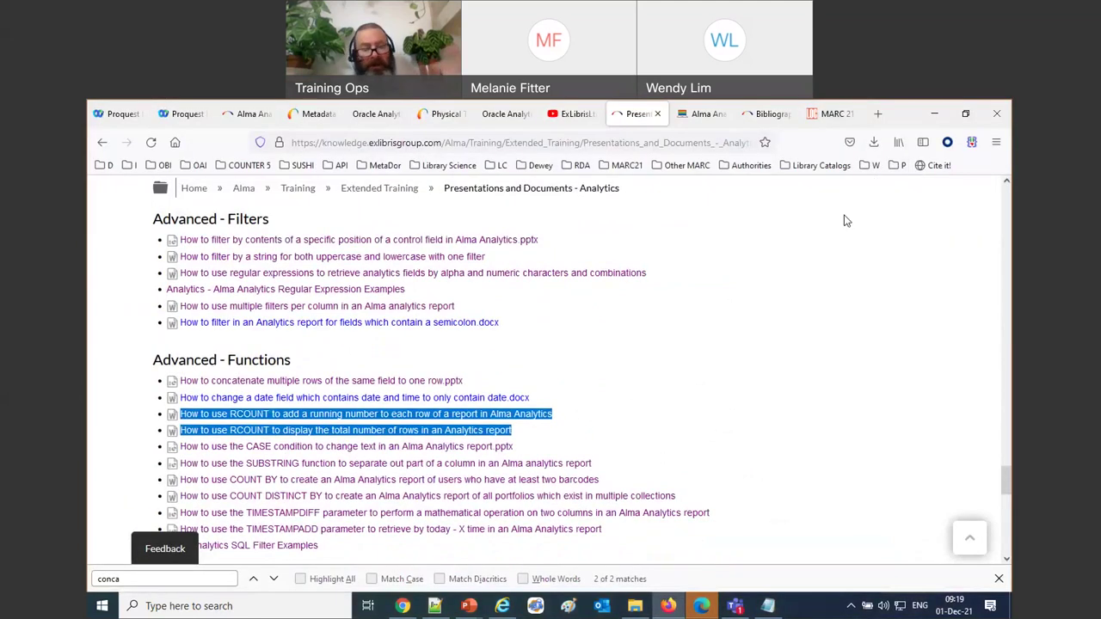
pyautogui.scroll(7, 845, 221)
pyautogui.scroll(10, 845, 221)
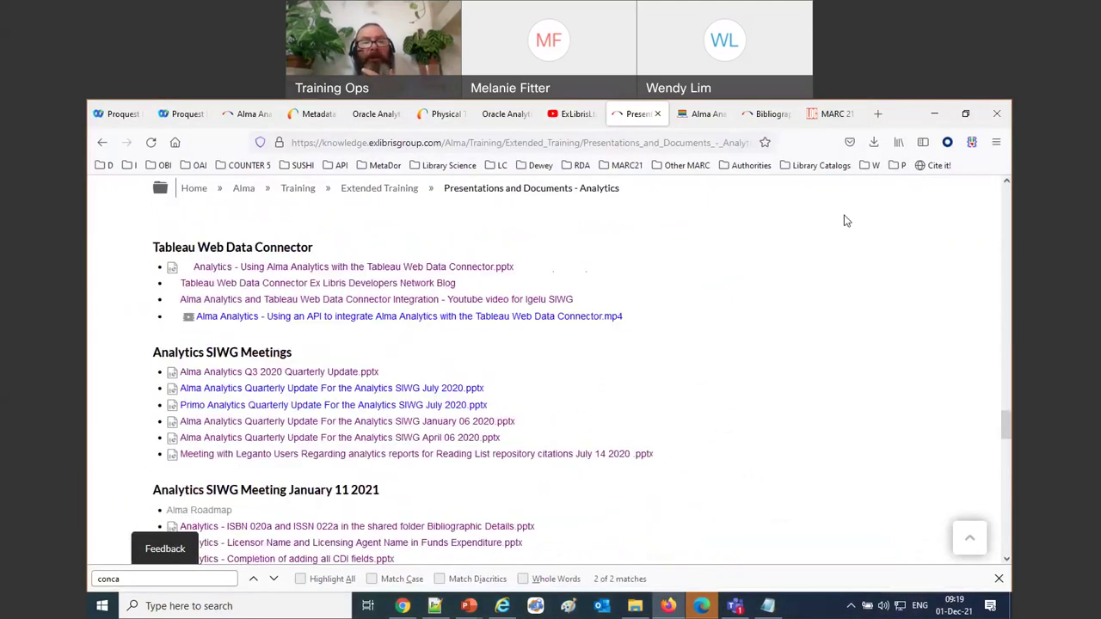
# Step: Switch to the untitled Physical Items report and delete the EVALUATE regexp_instr column from its criteria
pyautogui.click(371, 115)
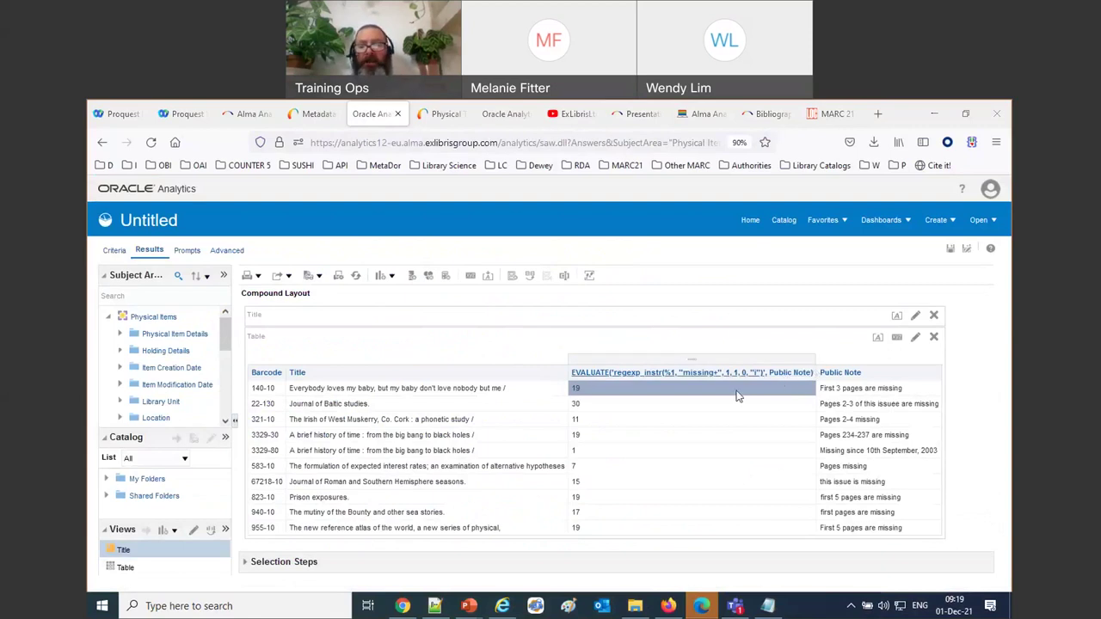
pyautogui.click(116, 250)
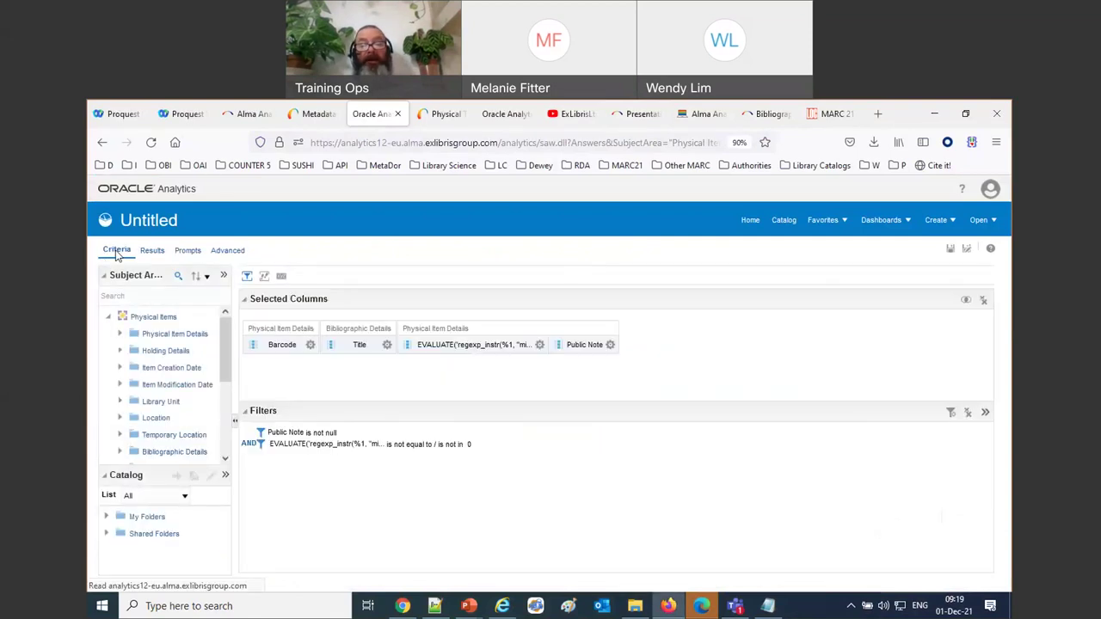
pyautogui.click(540, 345)
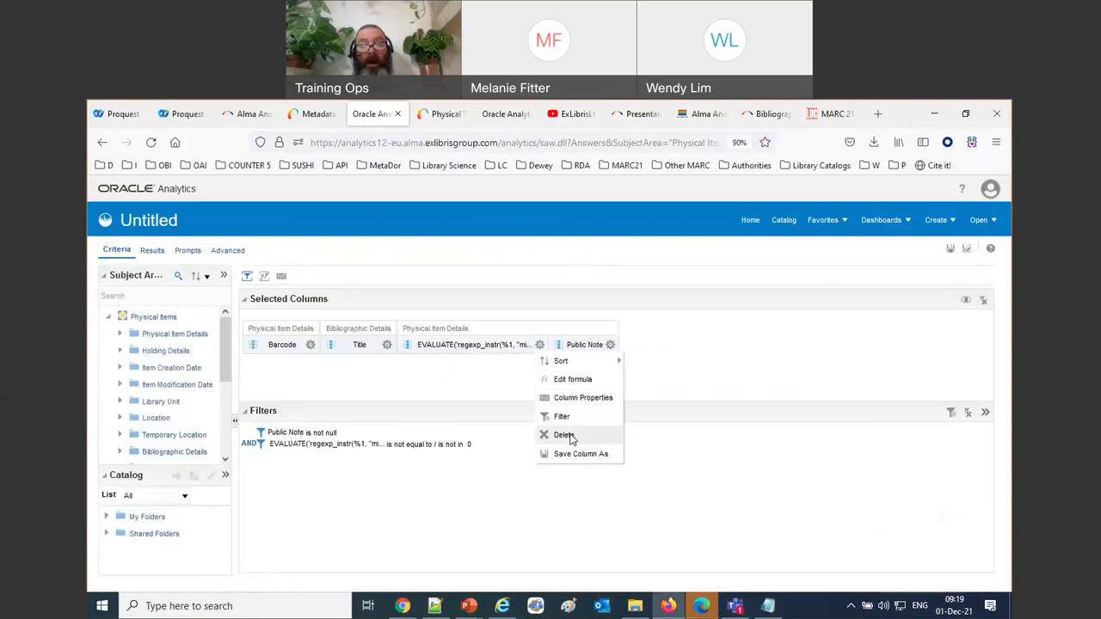
pyautogui.click(564, 436)
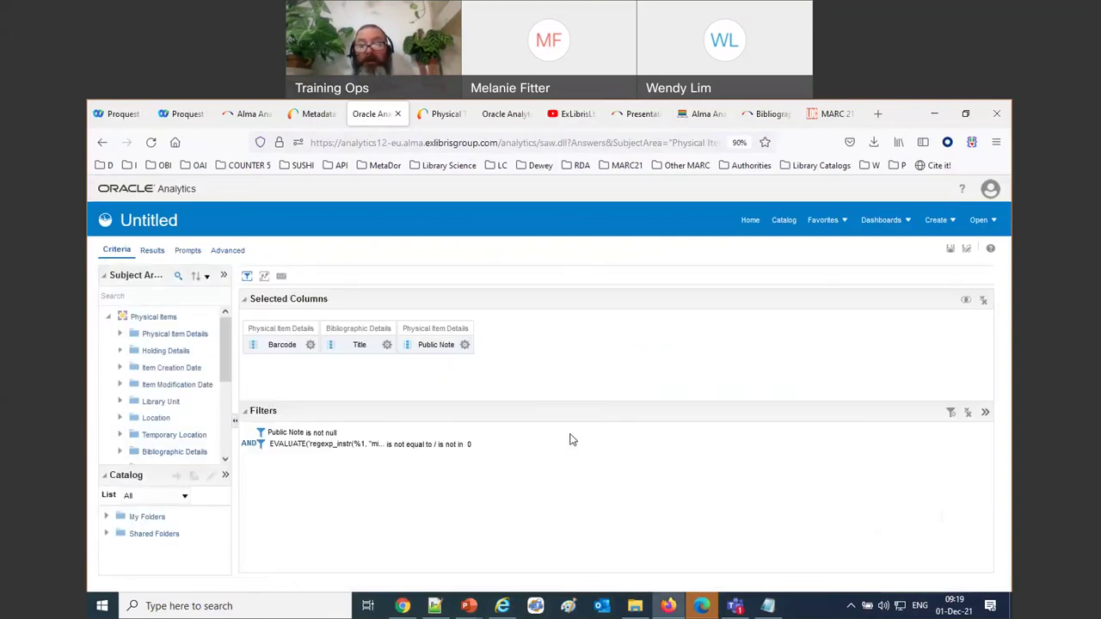
# Step: Save the report in /Shared Folders/Alma University/Reports as "All items with the word missing in the public note"
pyautogui.click(967, 249)
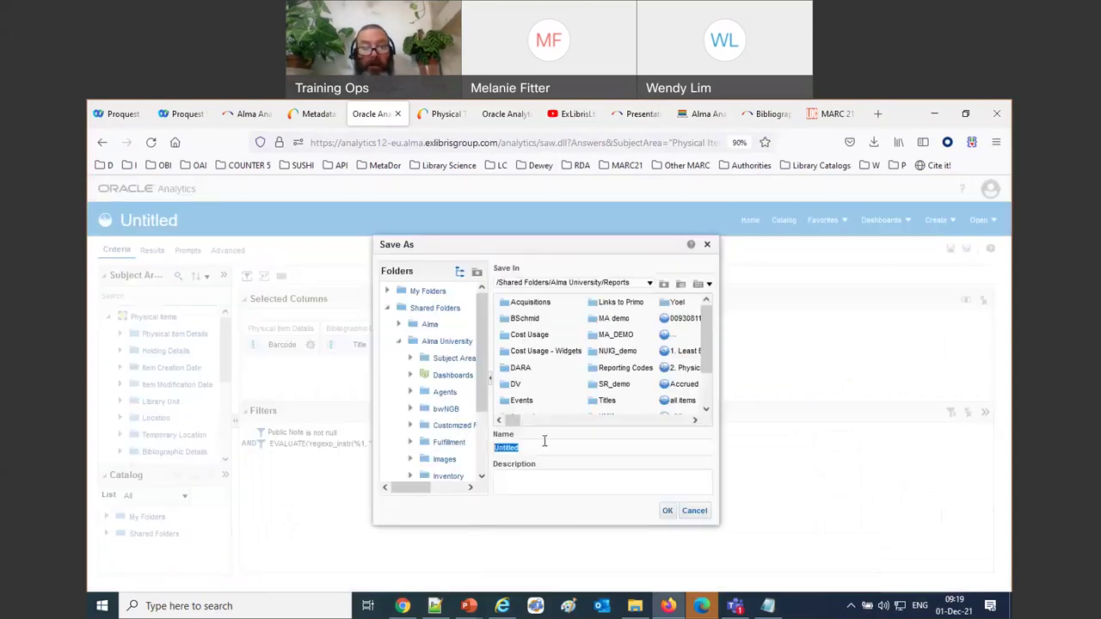
pyautogui.write('All items with the word missing in the ')
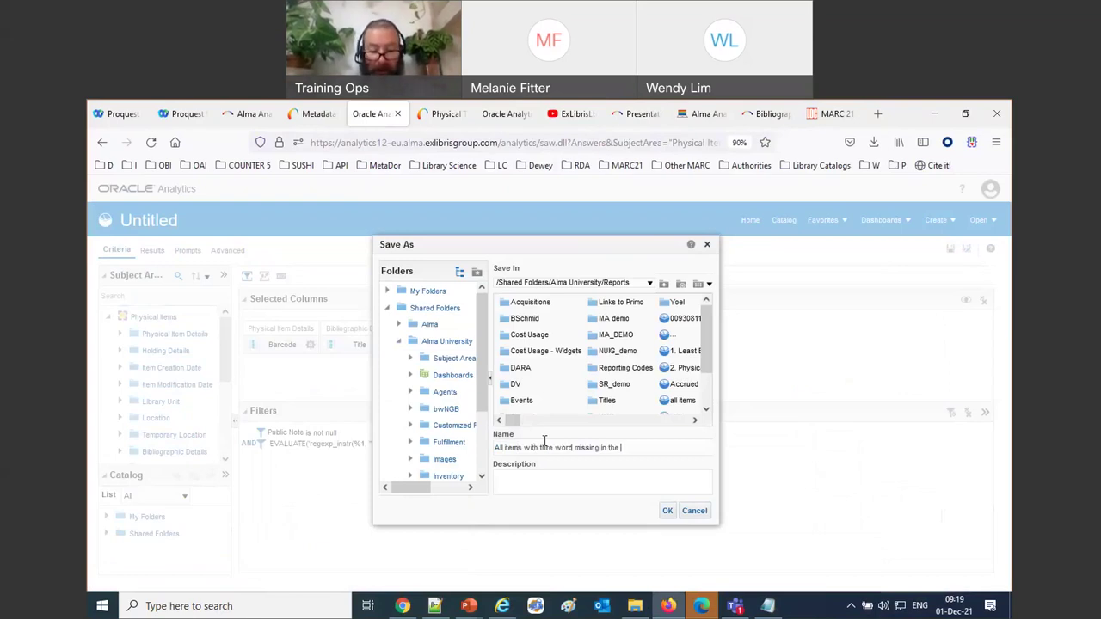
pyautogui.write('public note')
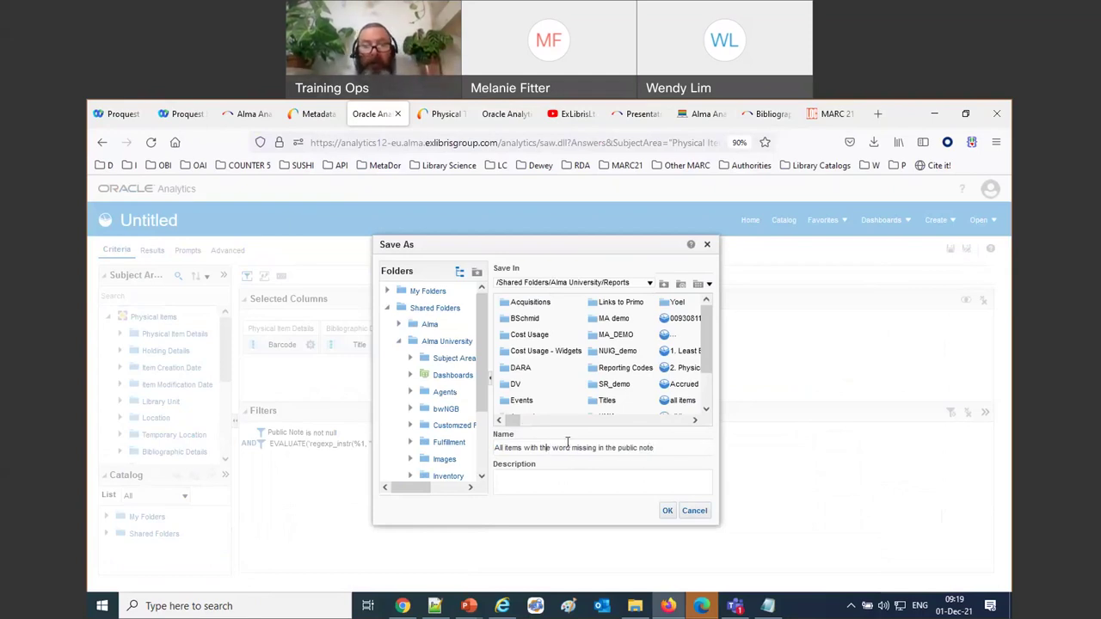
pyautogui.click(675, 511)
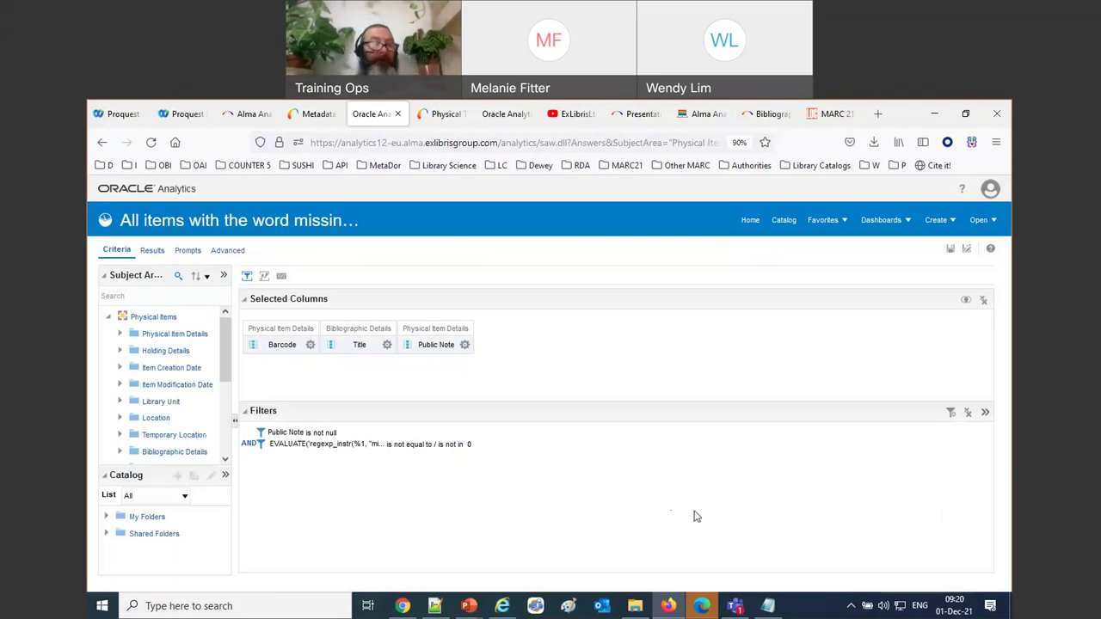
# Step: Add the Num of Items (Deleted + In Repository) column from Physical Item Details and replace its formula with RCOUNT(1)
pyautogui.click(119, 334)
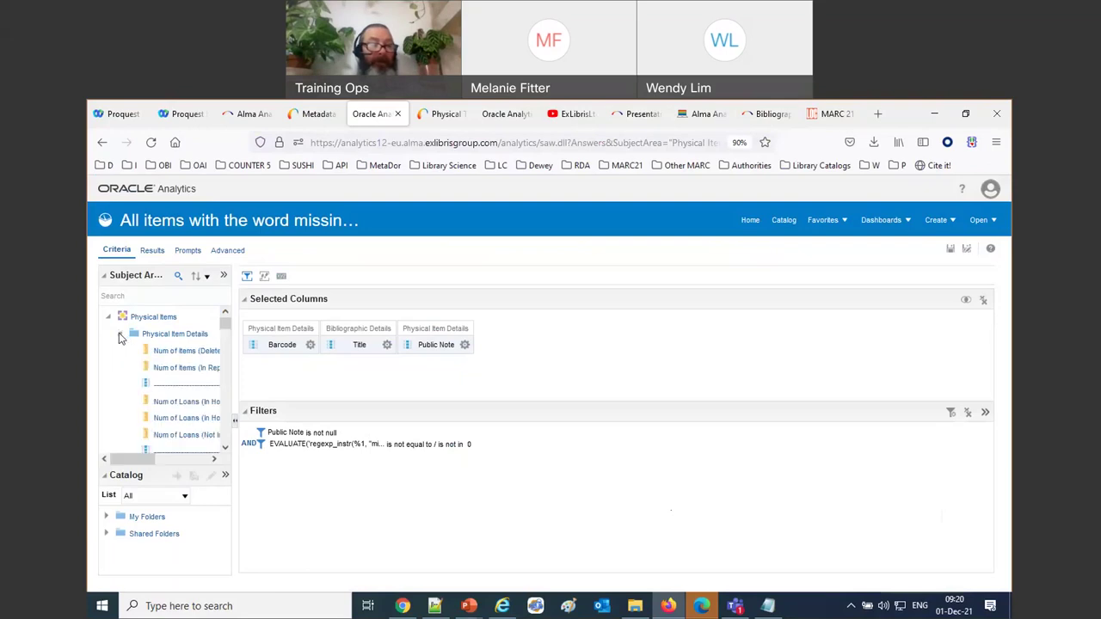
pyautogui.moveTo(176, 351); pyautogui.dragTo(521, 347)
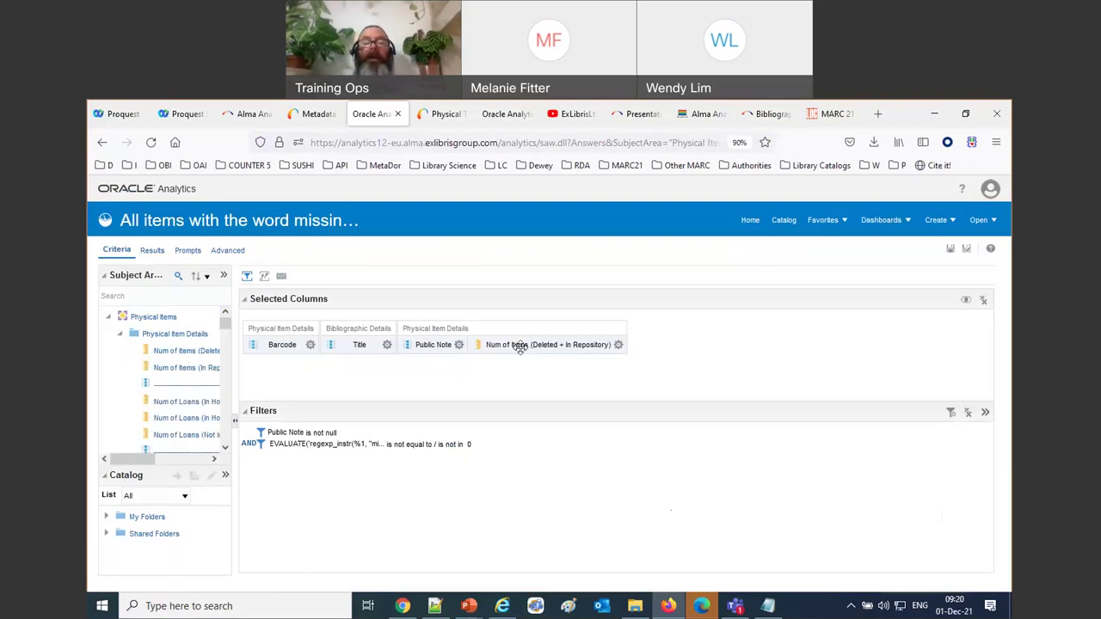
pyautogui.click(619, 346)
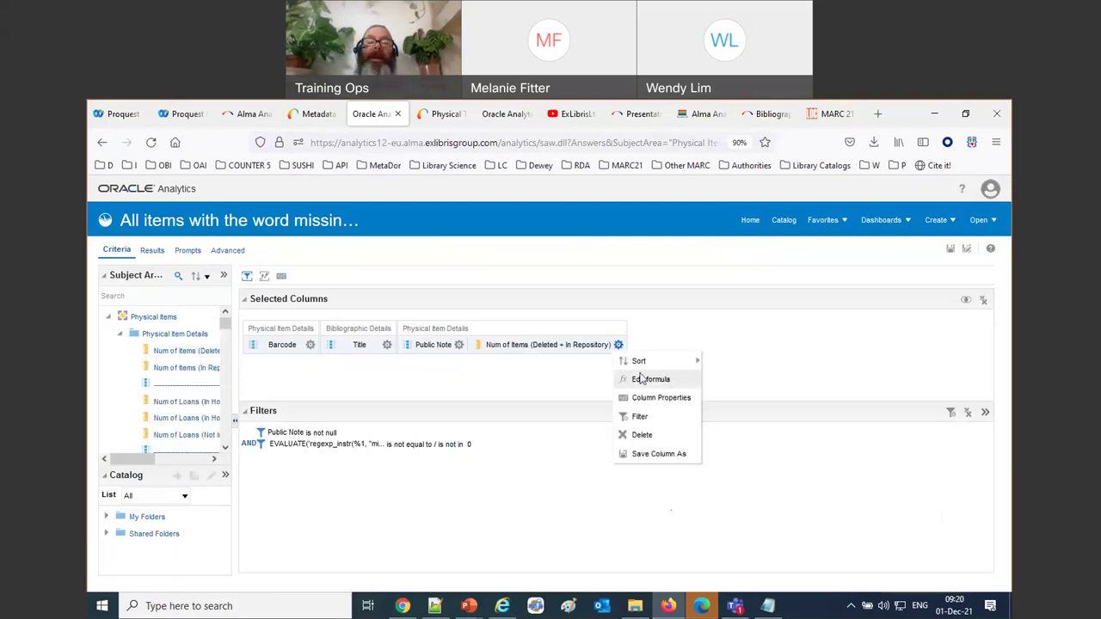
pyautogui.click(641, 379)
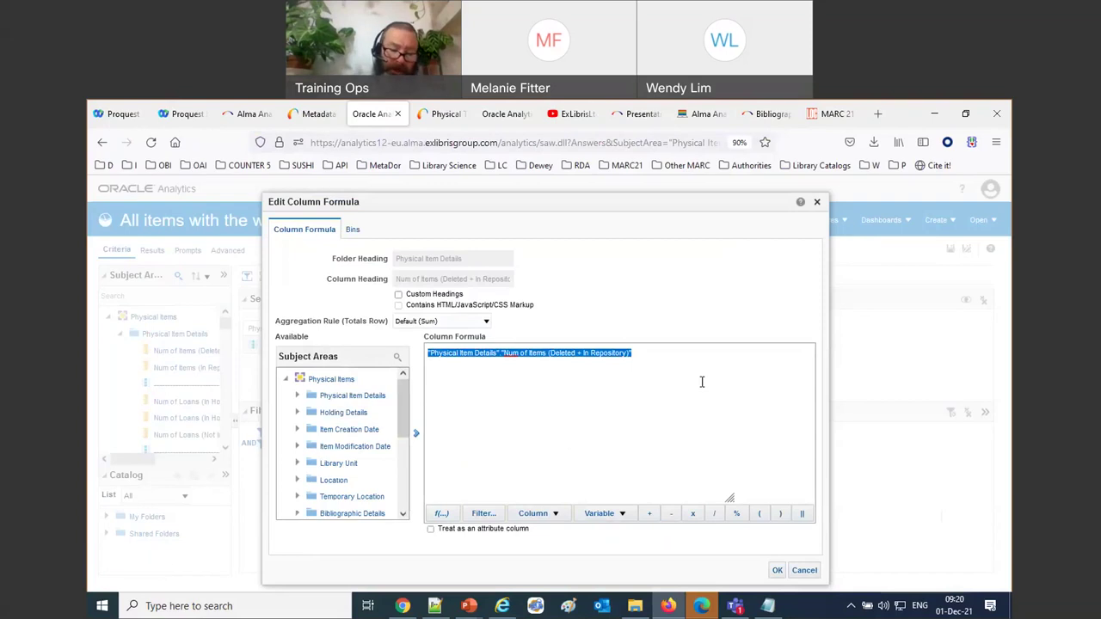
pyautogui.write('RCOUNT')
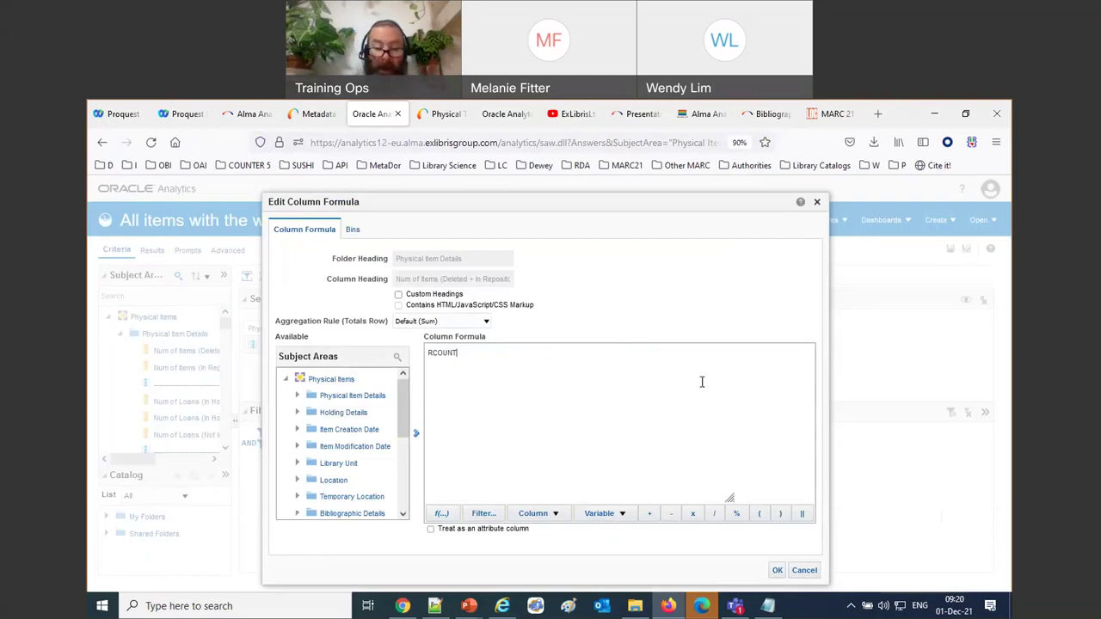
pyautogui.write('(1')
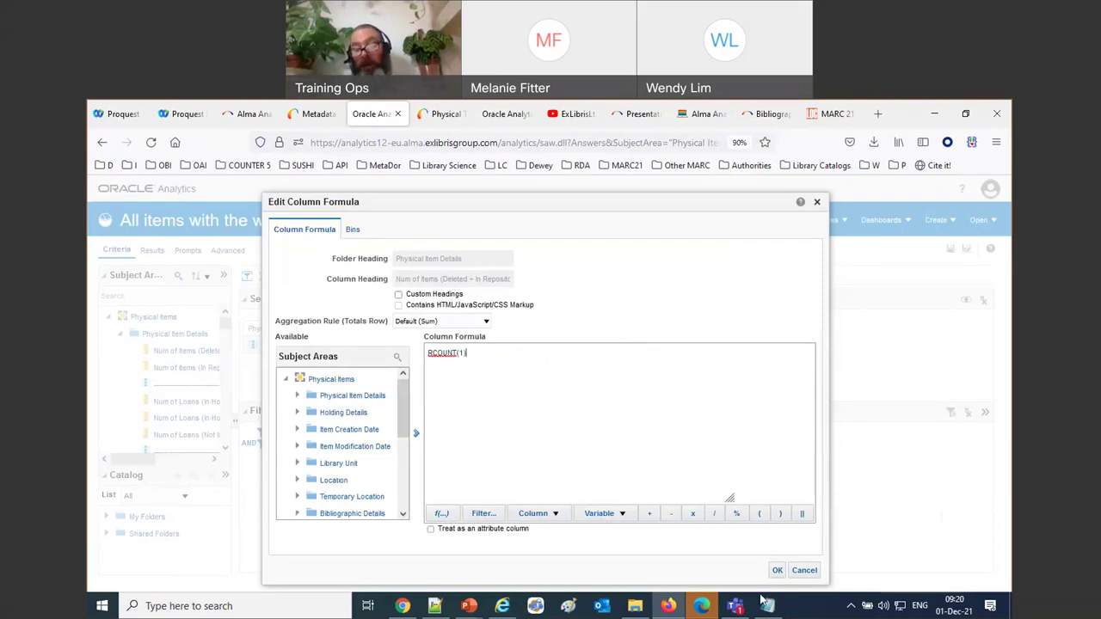
pyautogui.click(778, 571)
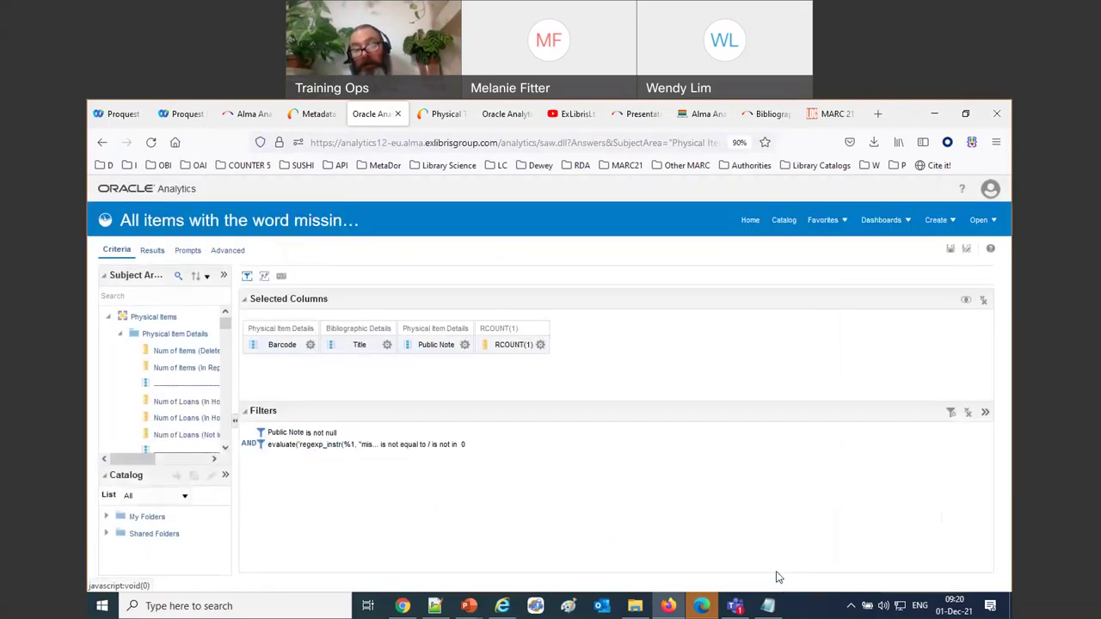
# Step: Display the report results and move the RCOUNT(1) column in front of Barcode in the table
pyautogui.click(153, 251)
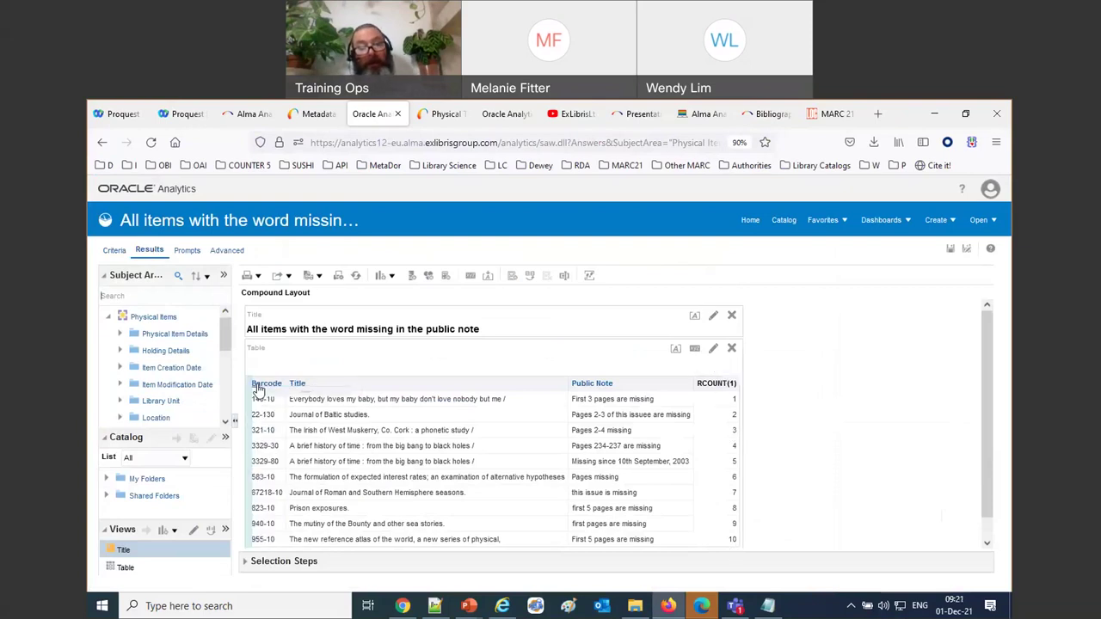
pyautogui.moveTo(258, 389); pyautogui.dragTo(256, 387)
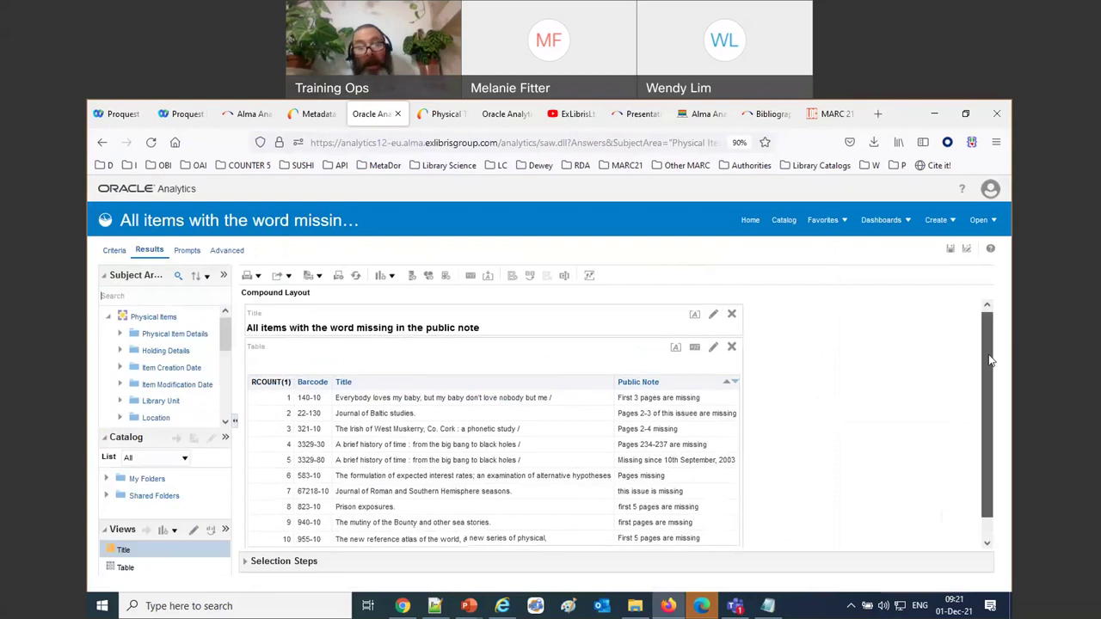
pyautogui.moveTo(990, 361); pyautogui.dragTo(999, 448)
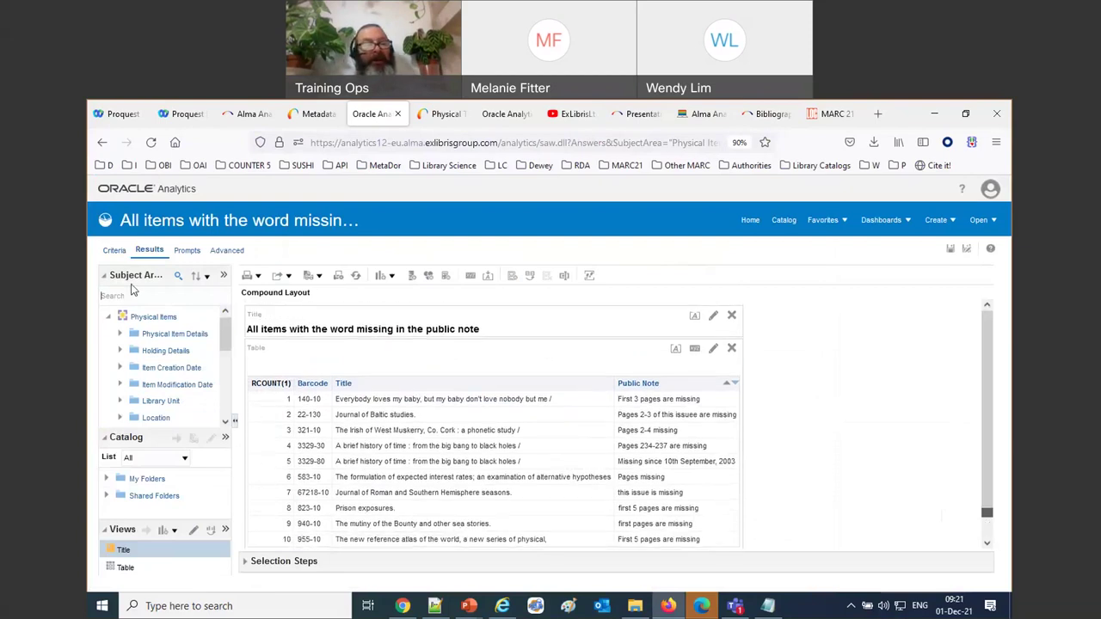
# Step: Remove the EVALUATE regexp_instr filter from the report criteria
pyautogui.click(116, 250)
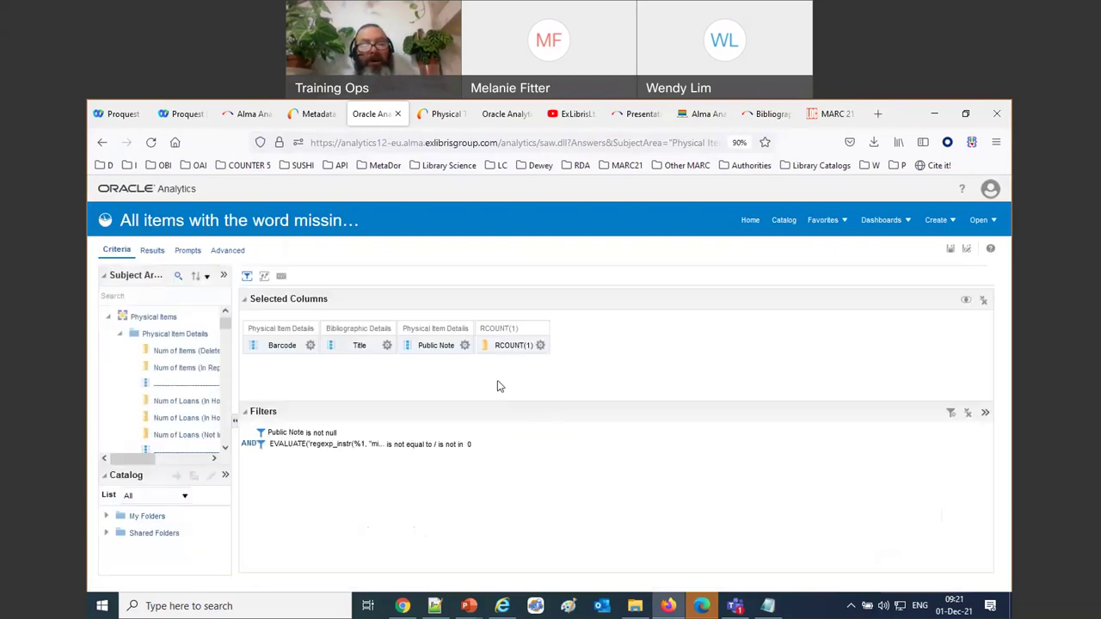
pyautogui.click(544, 345)
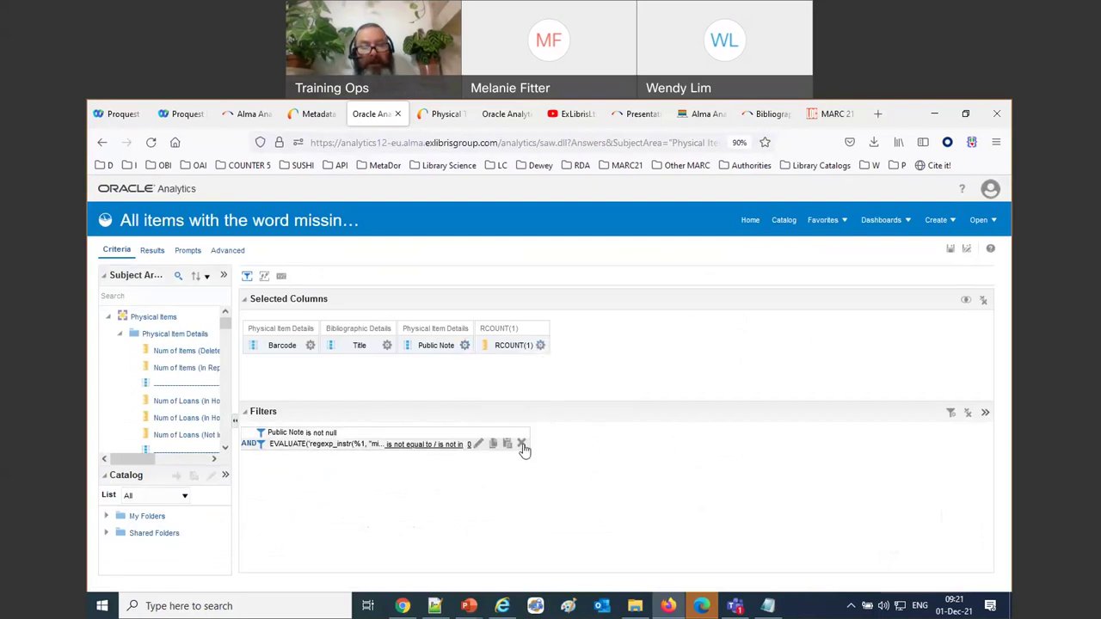
pyautogui.click(523, 444)
# Step: Add a filter on the Public Note column with the operator "is not null"
pyautogui.click(465, 345)
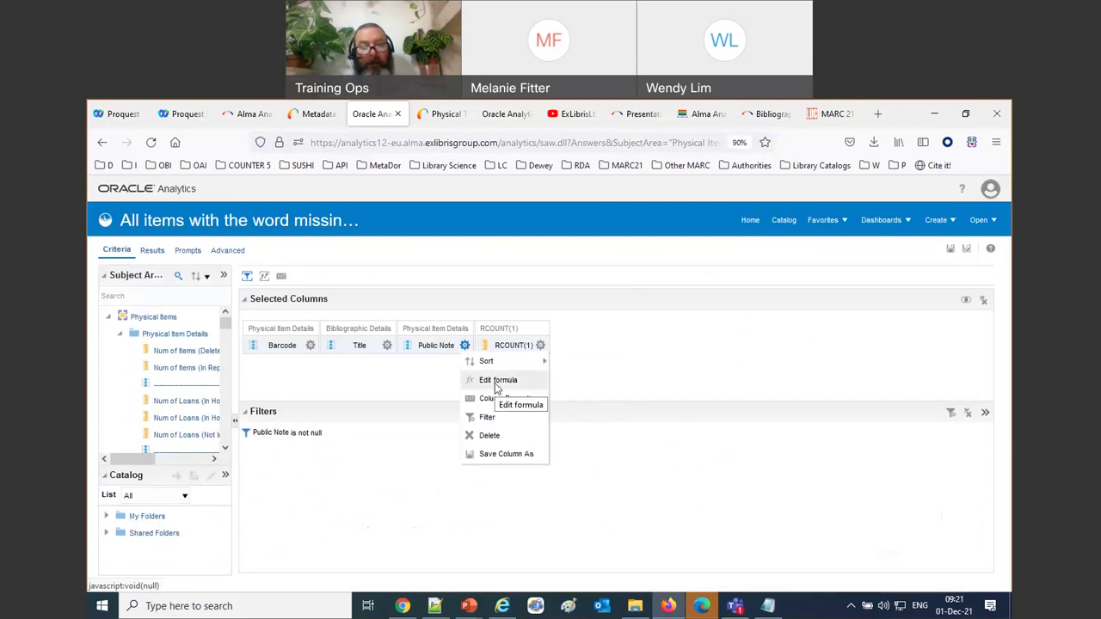
pyautogui.click(487, 417)
pyautogui.click(505, 335)
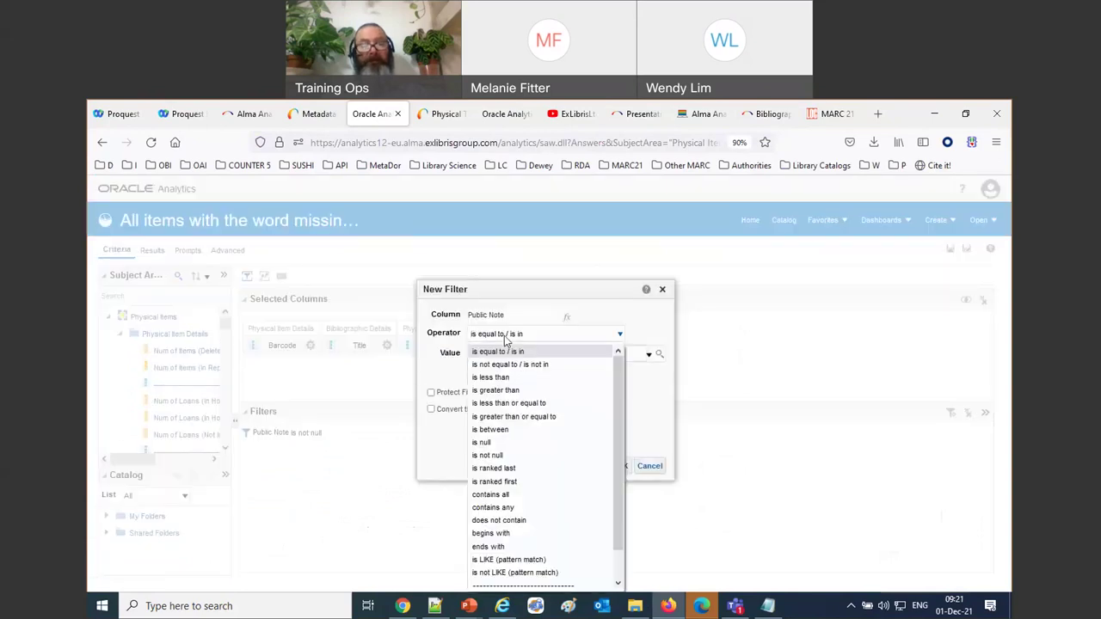
pyautogui.click(511, 455)
pyautogui.click(582, 467)
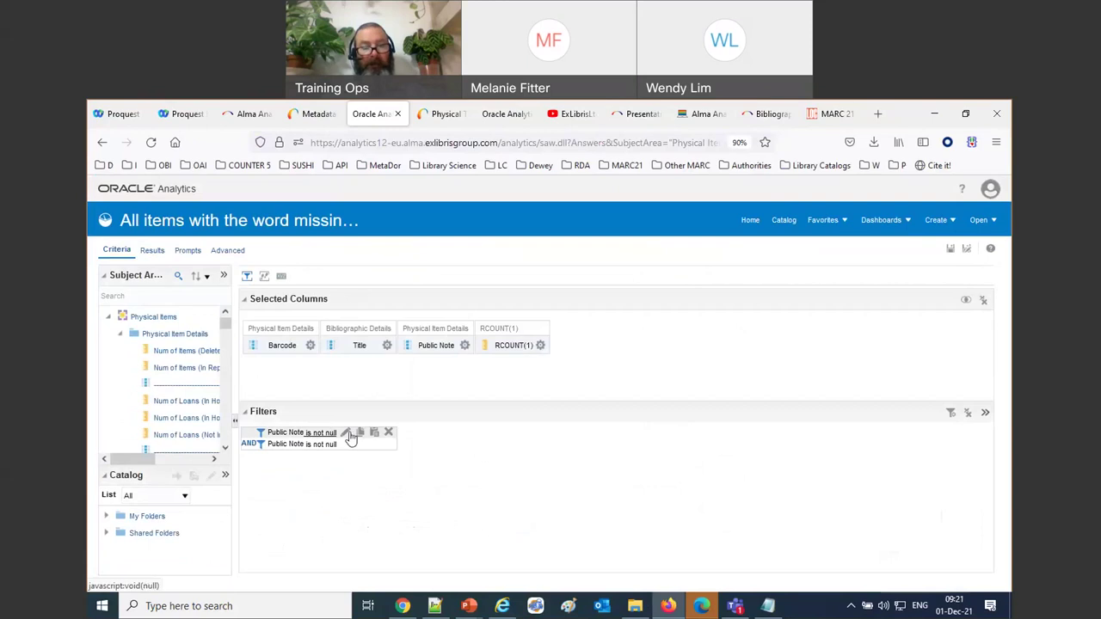
# Step: Display the results and check the RCOUNT(1) row numbering through to the table's last row
pyautogui.click(150, 255)
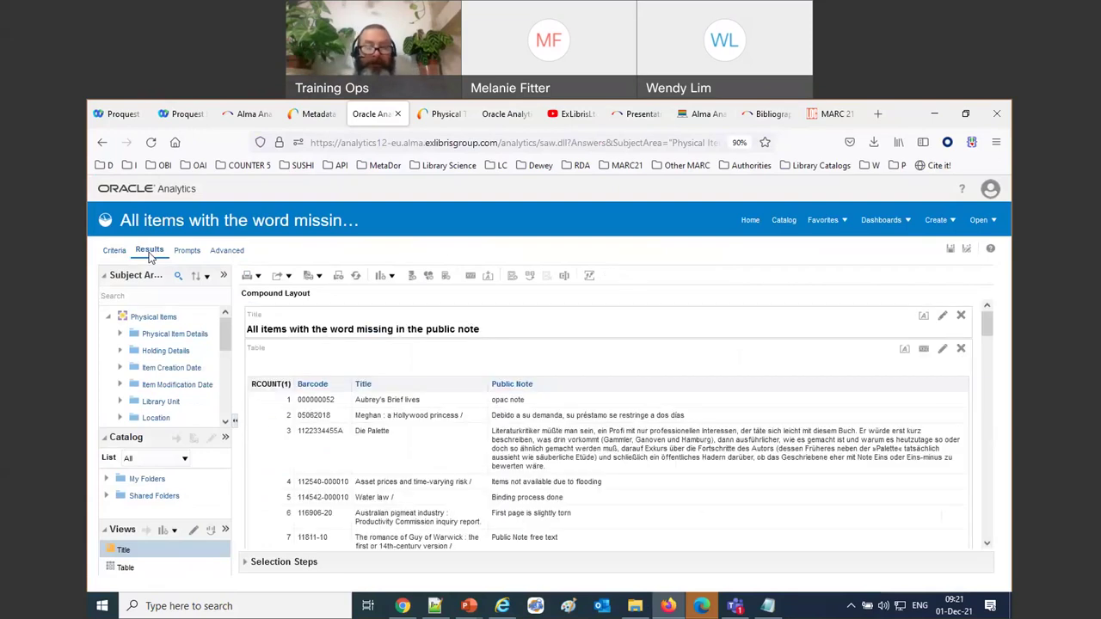
pyautogui.moveTo(988, 325); pyautogui.dragTo(988, 564)
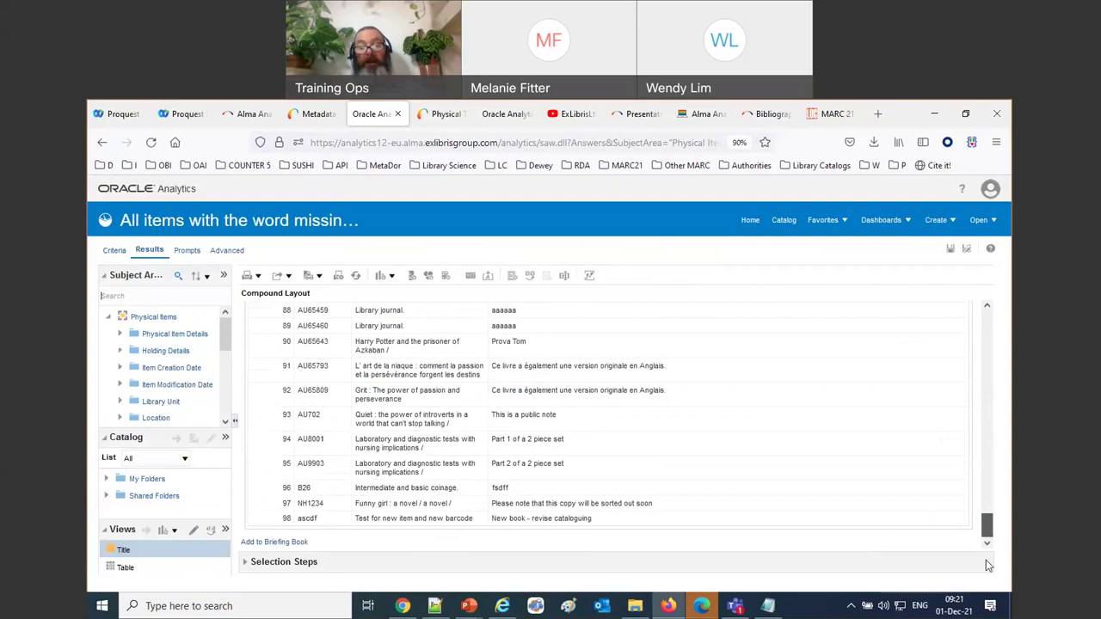
pyautogui.moveTo(988, 525); pyautogui.dragTo(990, 308)
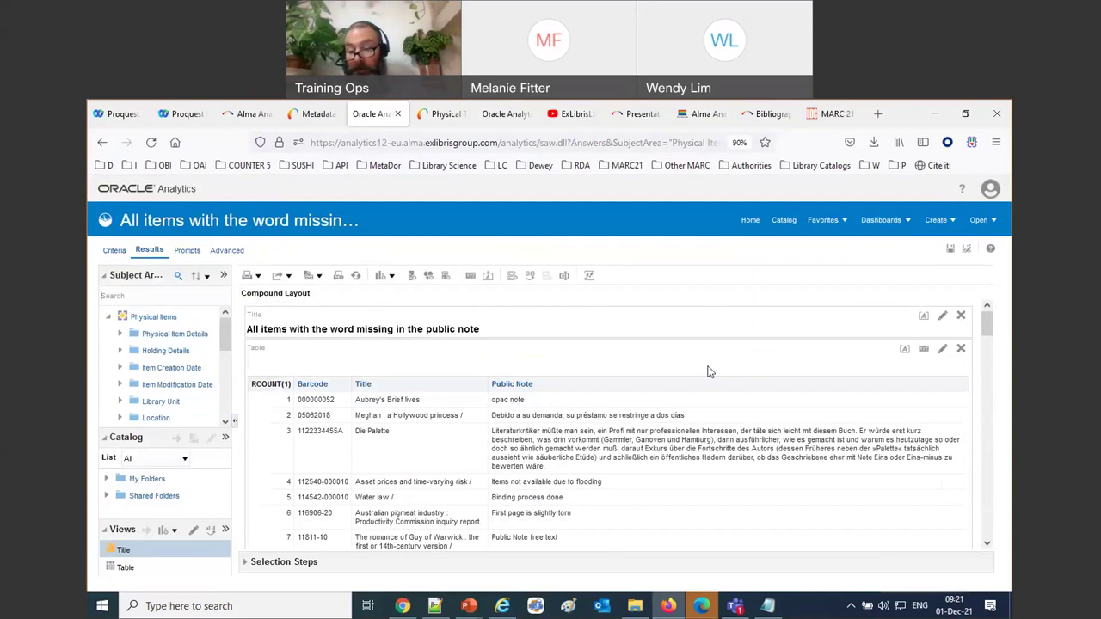
# Step: Return to the report criteria and open the RCOUNT(1) column's formula for editing
pyautogui.click(115, 252)
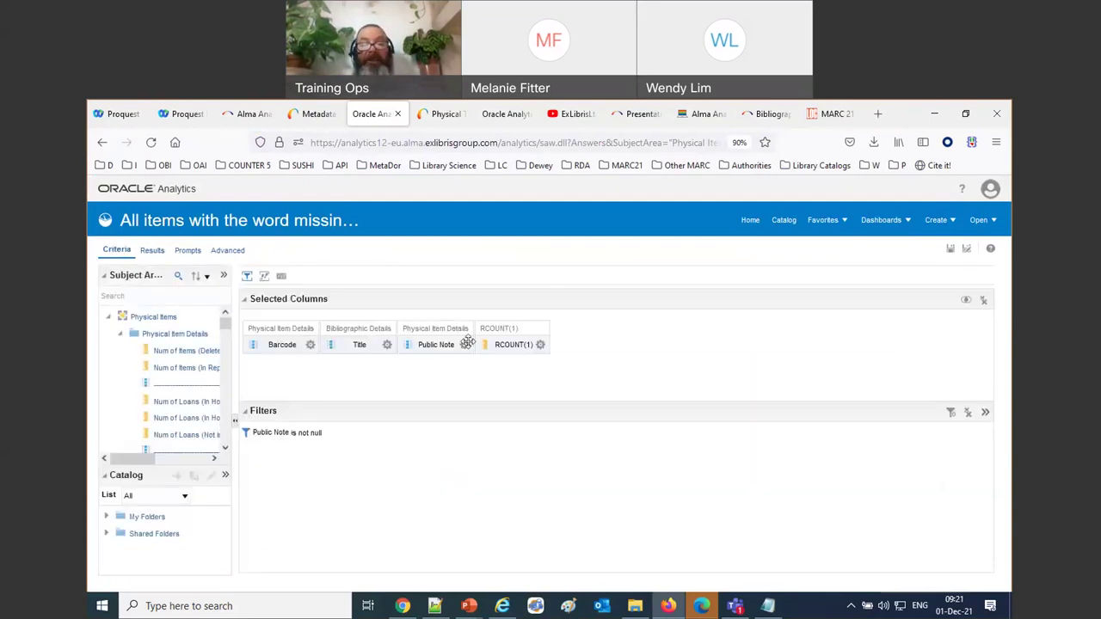
pyautogui.click(541, 345)
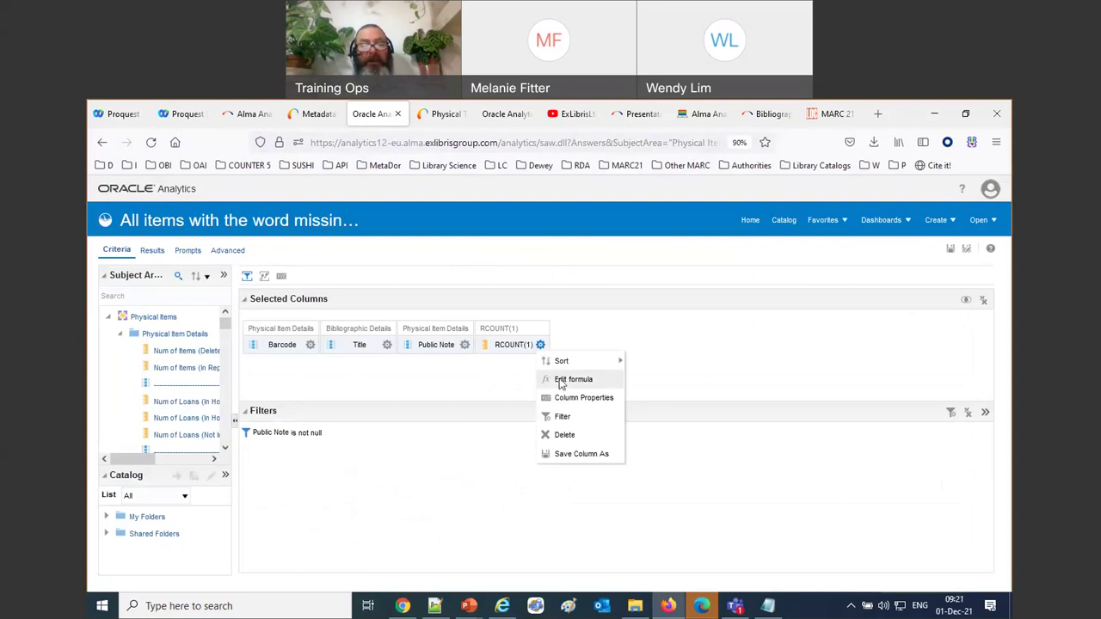
pyautogui.click(561, 380)
pyautogui.click(545, 415)
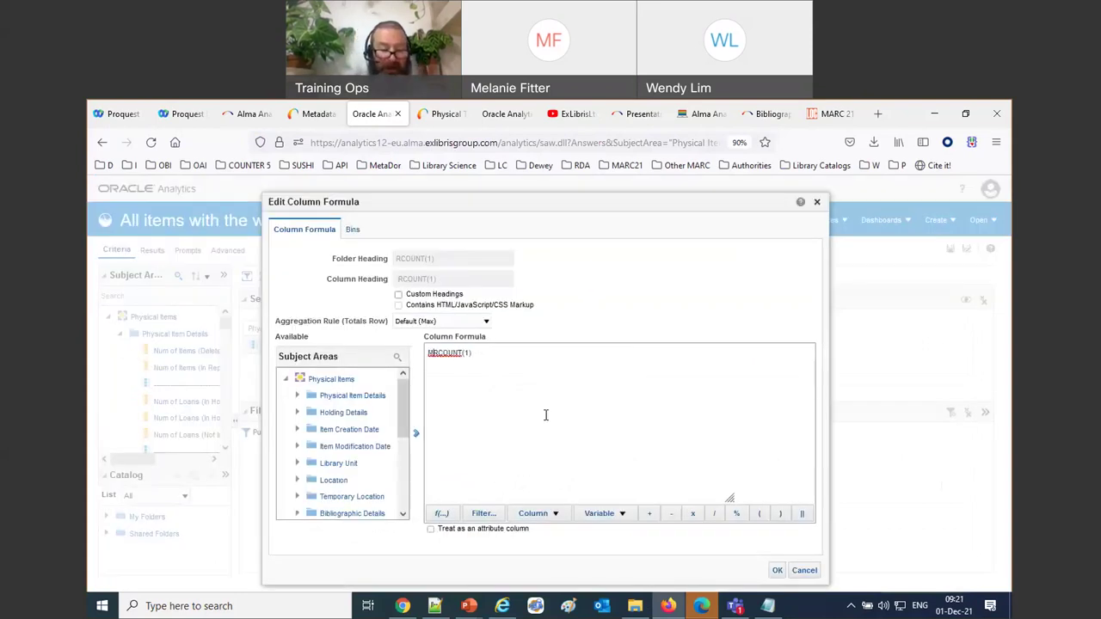
pyautogui.press('Home')
pyautogui.write('MAX(')
pyautogui.click(570, 356)
pyautogui.write(')')
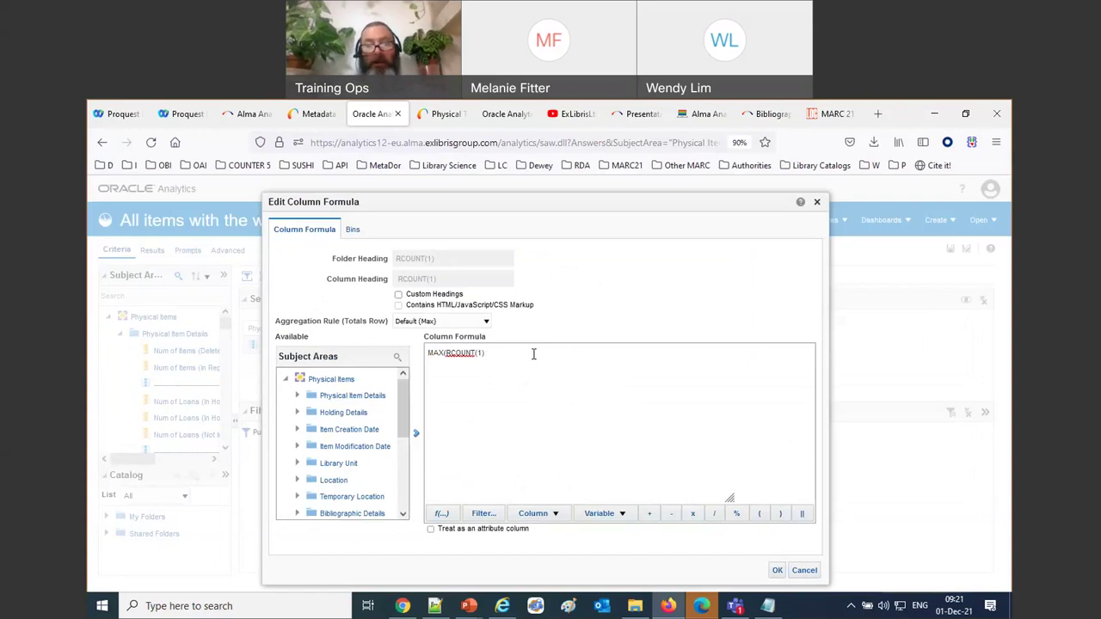
pyautogui.click(431, 354)
pyautogui.press('Delete')
pyautogui.press('Delete')
pyautogui.click(499, 375)
pyautogui.press('BackSpace')
# Step: Wrap the whole RCOUNT(1) formula in the Max function from the Aggregate functions and apply the formula
pyautogui.hotkey('ctrl', 'a')
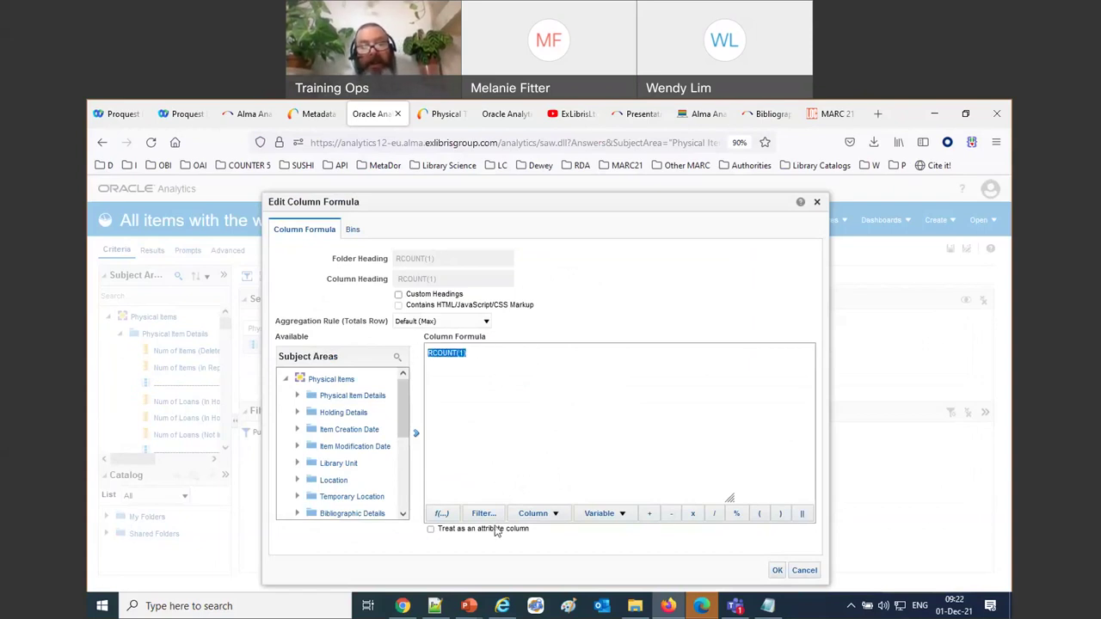
pyautogui.click(442, 514)
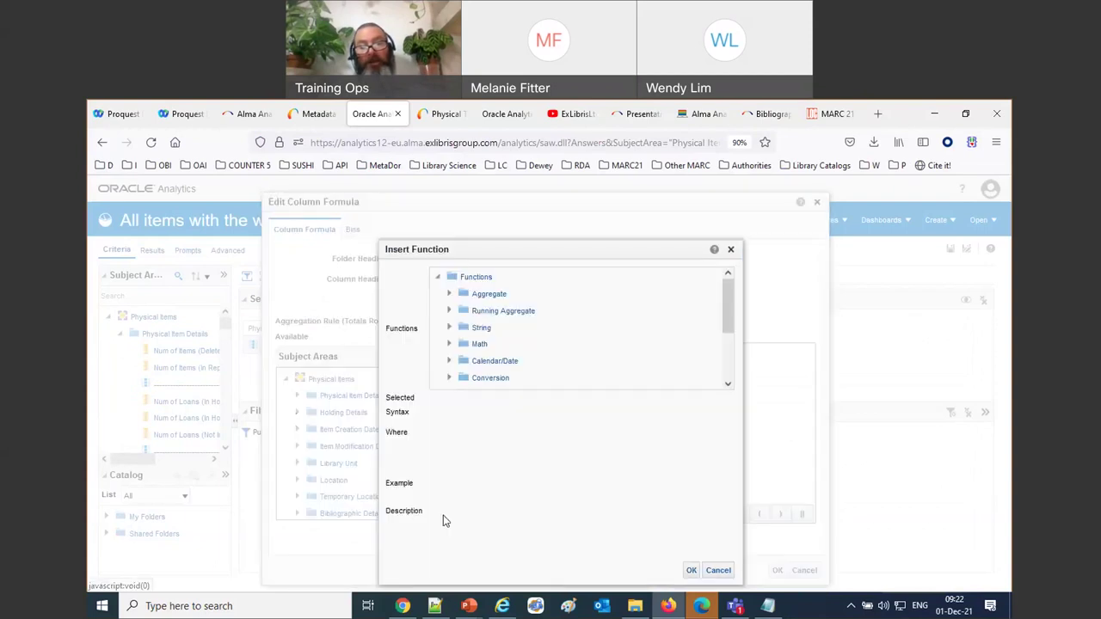
pyautogui.click(449, 293)
pyautogui.scroll(-2, 604, 347)
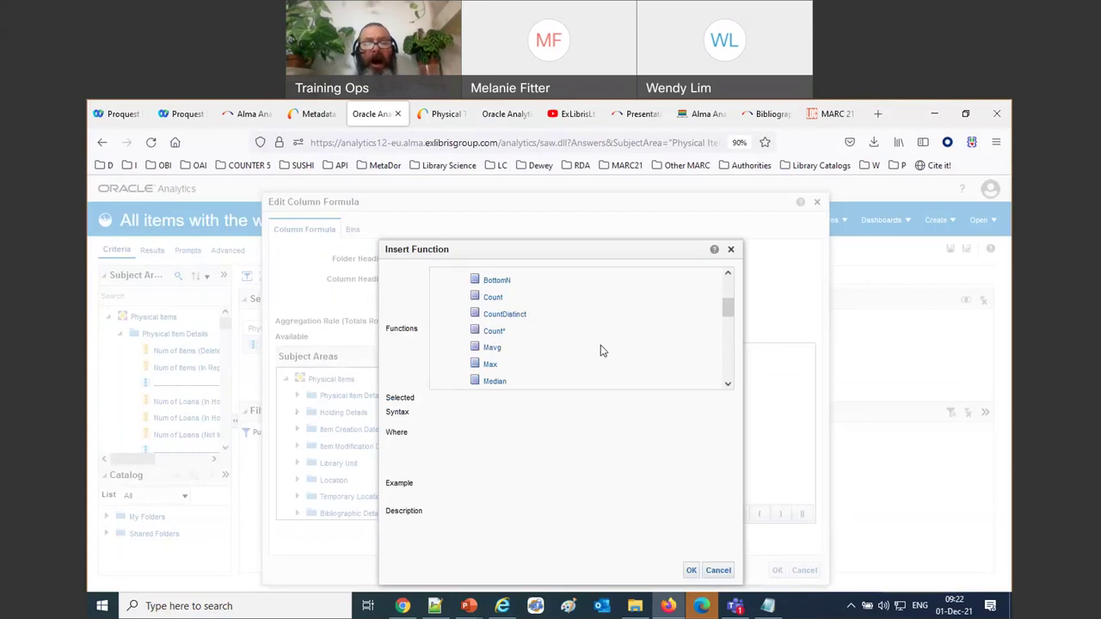
pyautogui.doubleClick(490, 365)
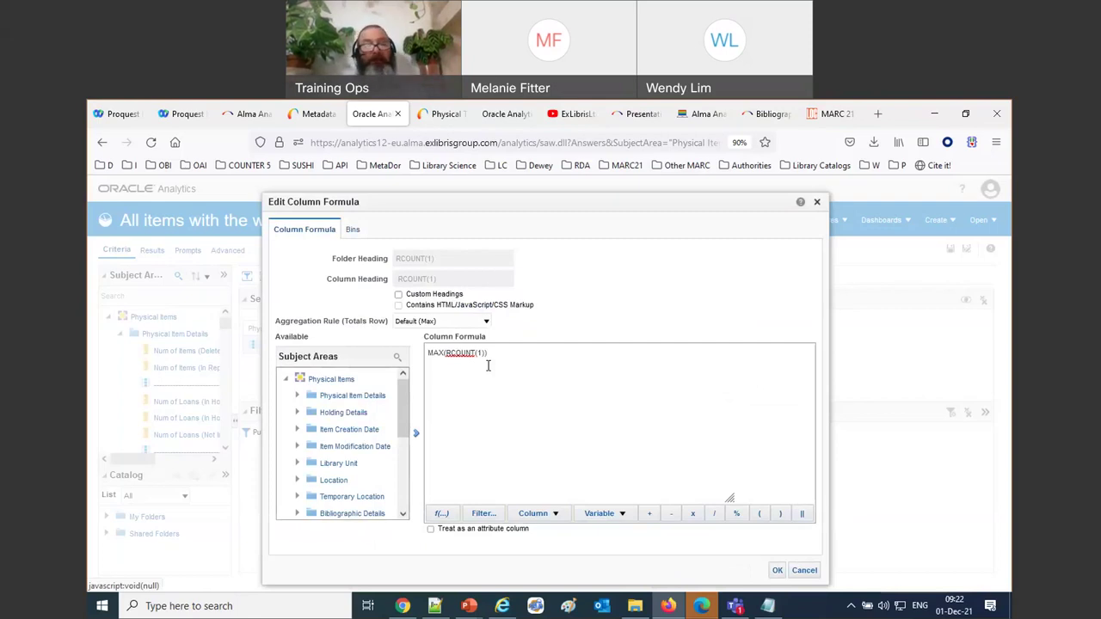
pyautogui.click(780, 573)
# Step: Check the results, and in the criteria move the MAX(RCOUNT(1)) column in front of Barcode
pyautogui.click(152, 250)
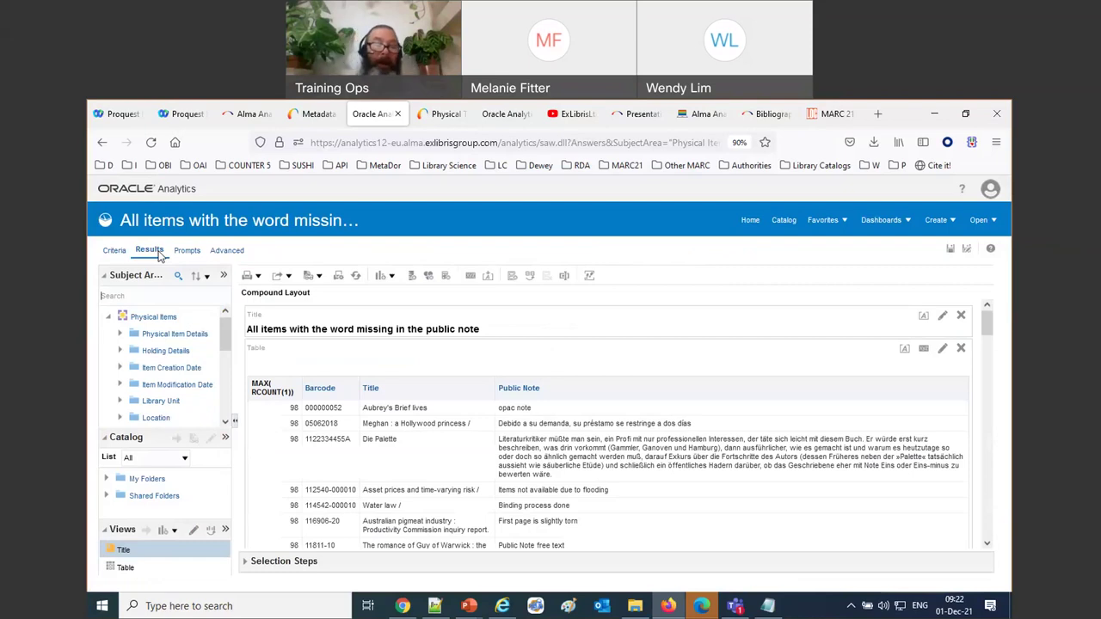
pyautogui.click(112, 251)
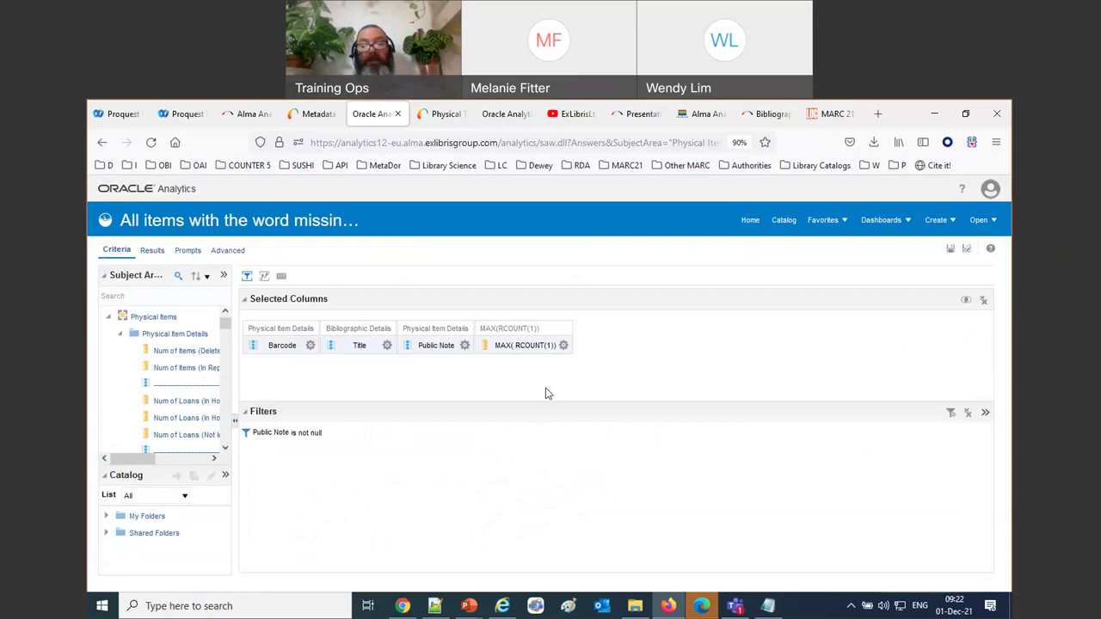
pyautogui.moveTo(511, 328); pyautogui.dragTo(260, 334)
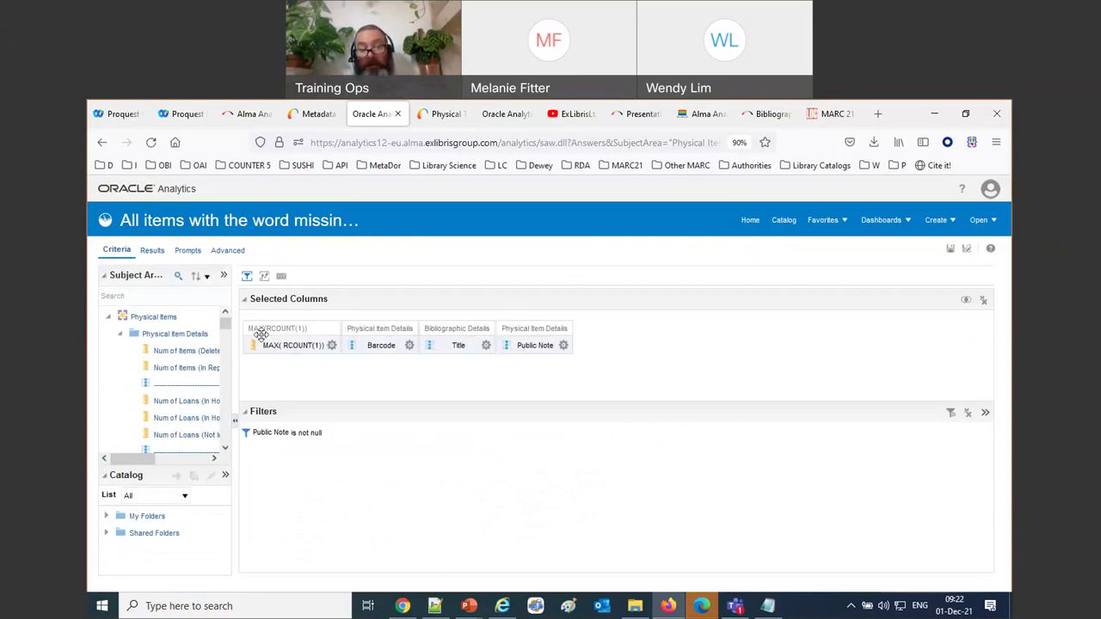
# Step: Display the results, add a Narrative view, and place it between the Title and Table views
pyautogui.click(150, 249)
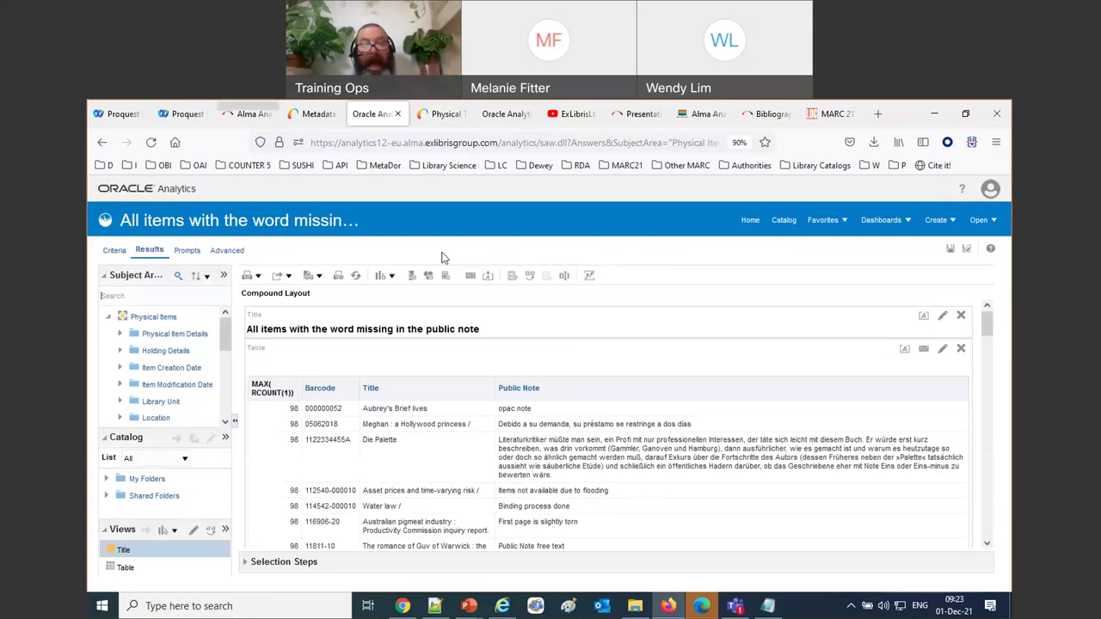
pyautogui.click(391, 277)
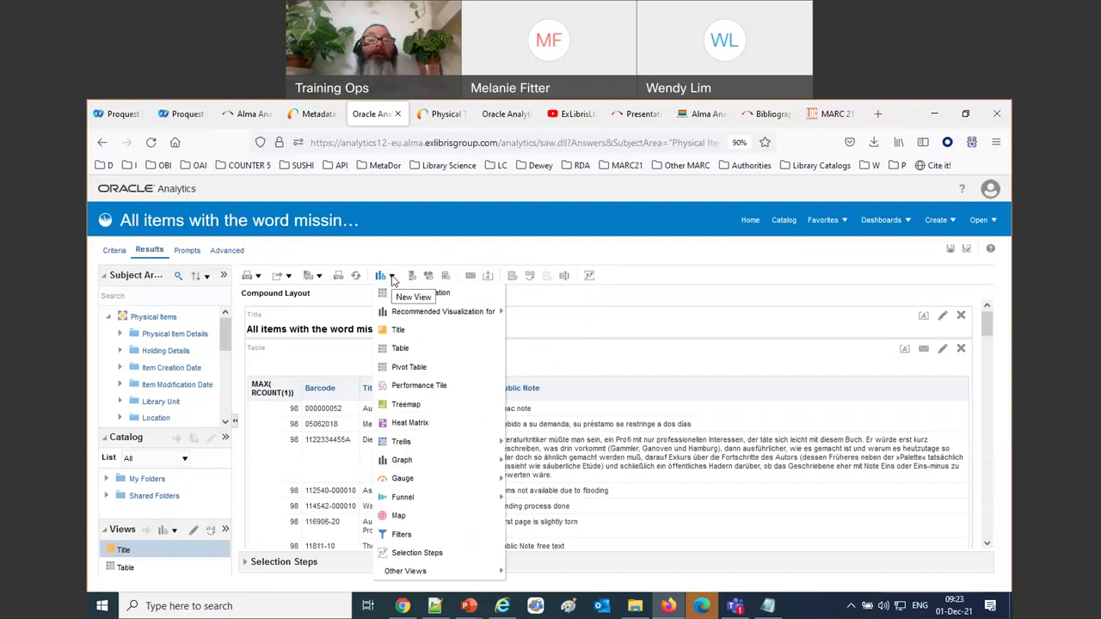
pyautogui.moveTo(404, 573)
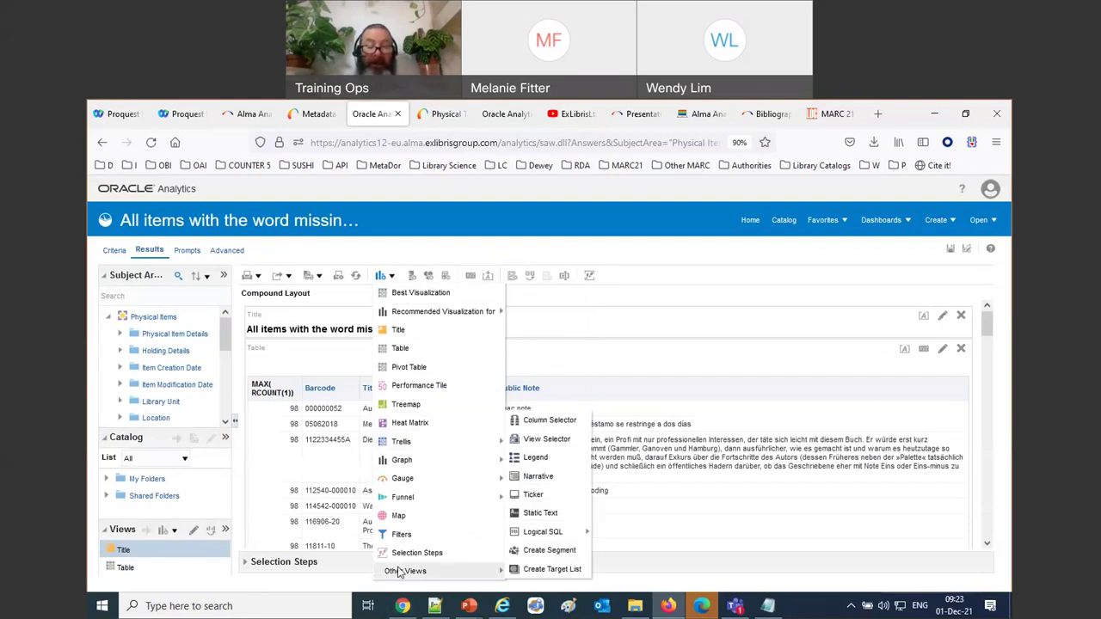
pyautogui.click(541, 478)
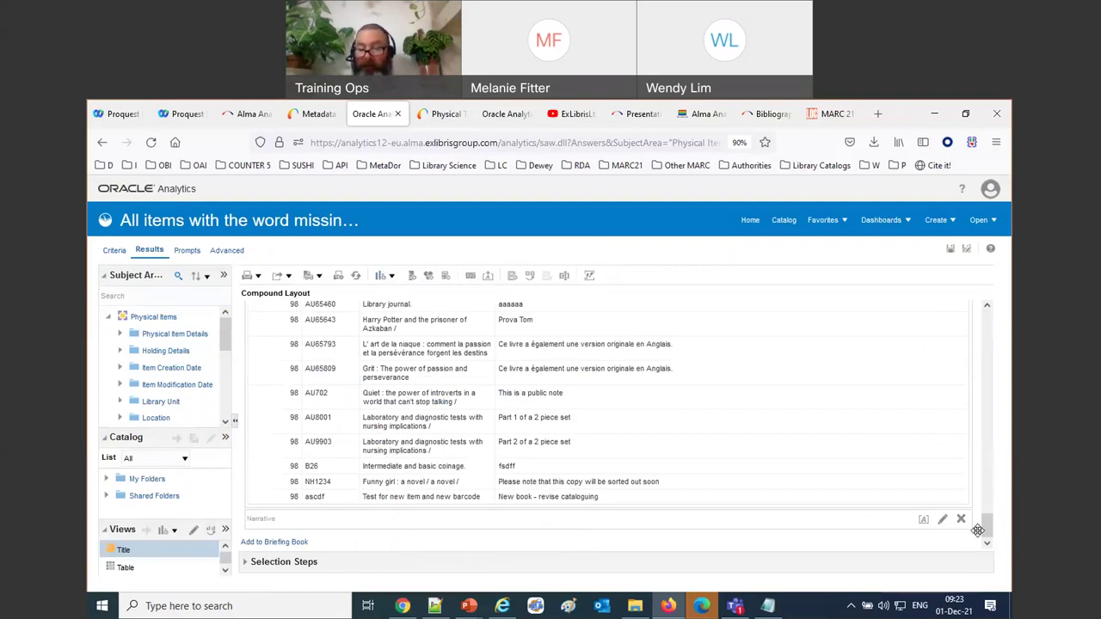
pyautogui.click(899, 376)
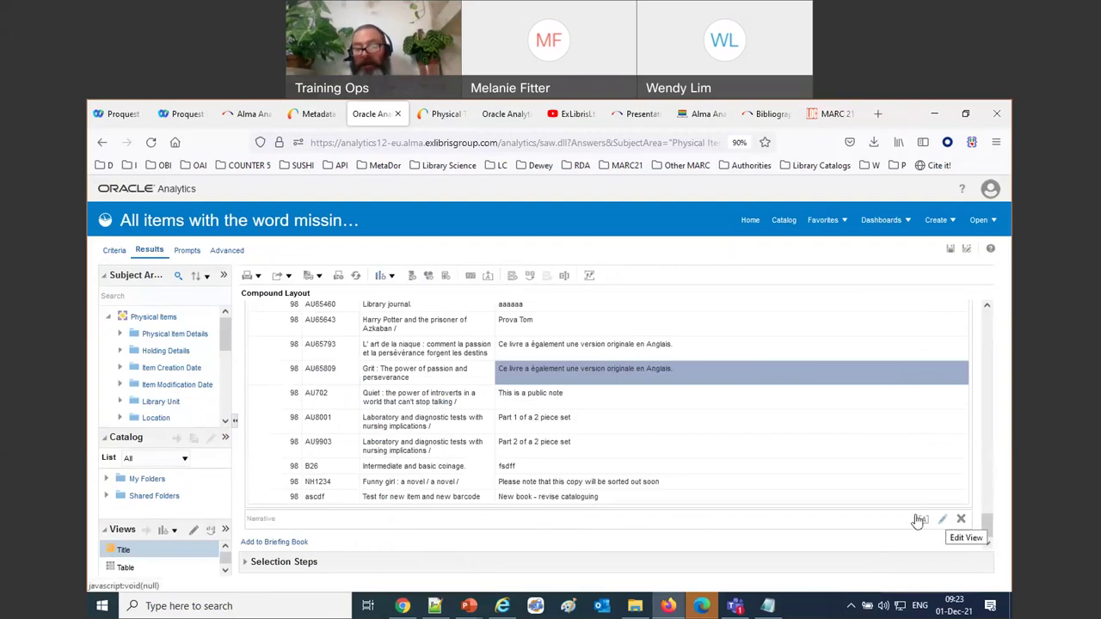
pyautogui.moveTo(806, 521); pyautogui.dragTo(782, 347)
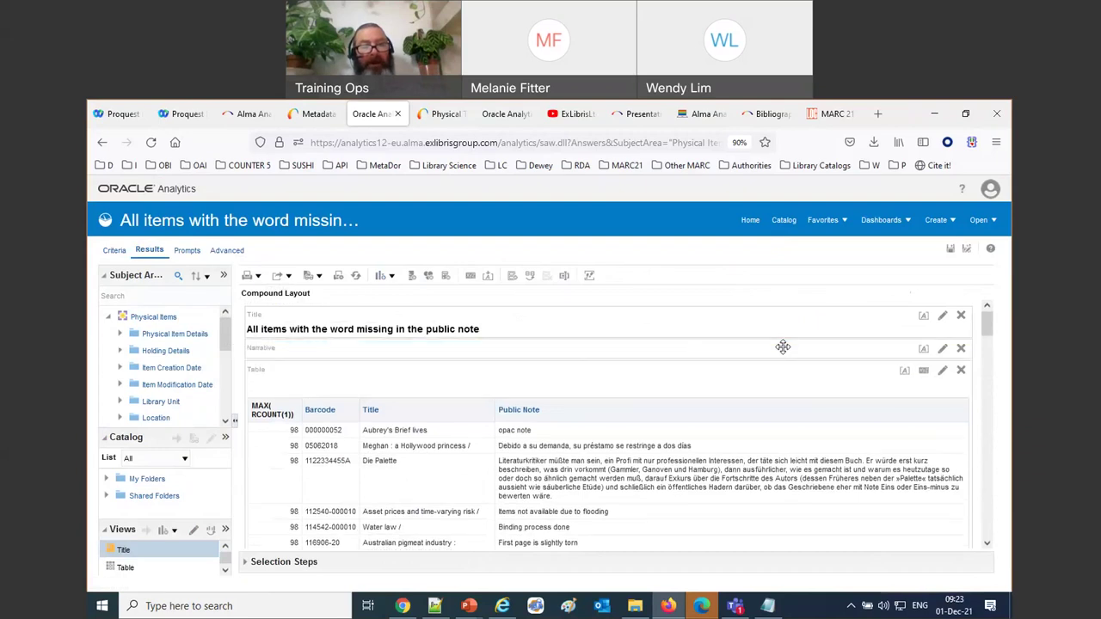
# Step: Edit the Narrative view and enter placeholder text followed by @1 in the narrative to reference the first column
pyautogui.click(942, 351)
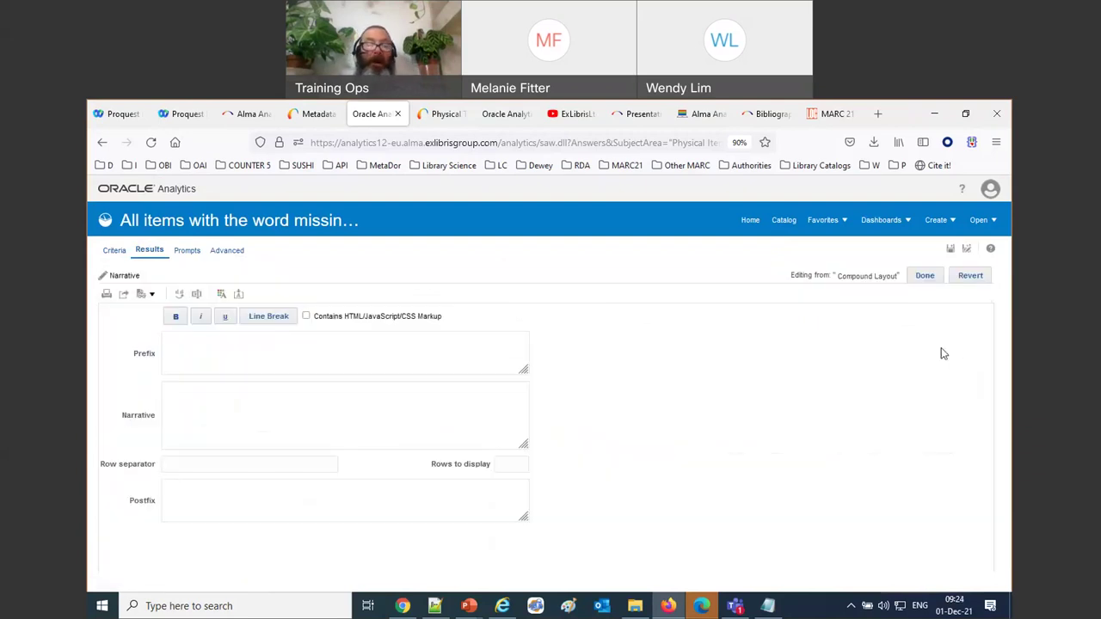
pyautogui.click(192, 401)
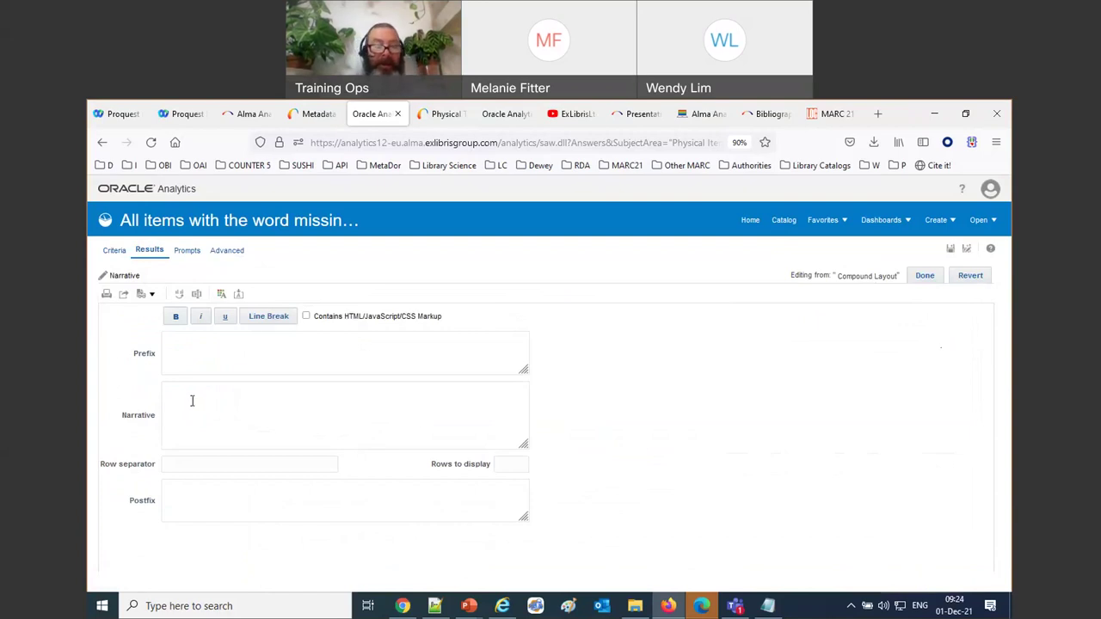
pyautogui.write('asmdlaskjdlksaj')
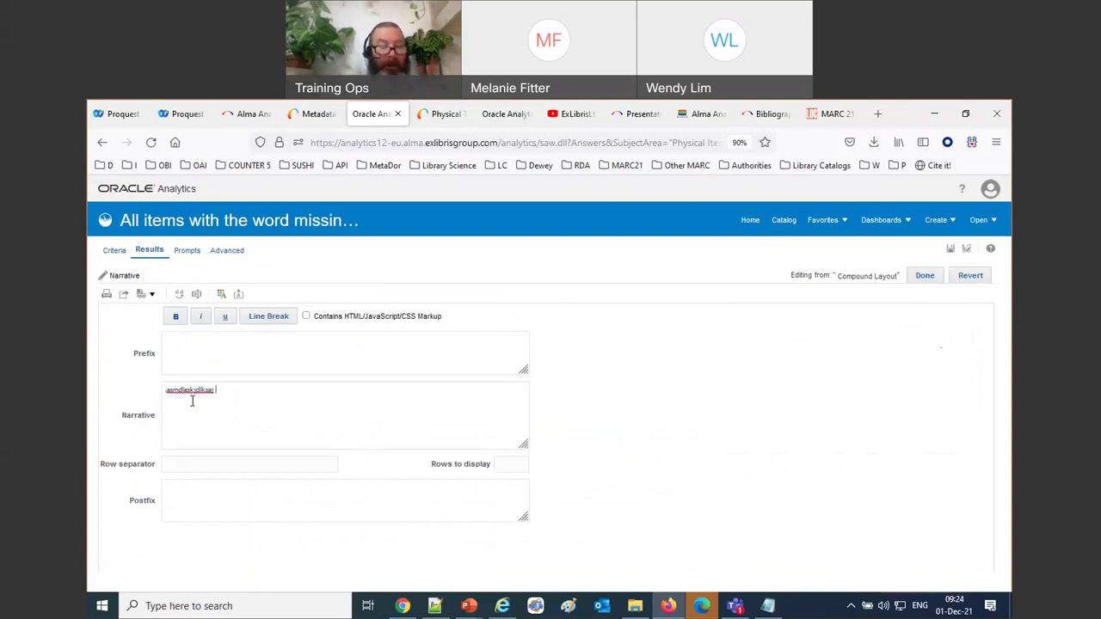
pyautogui.write(' @')
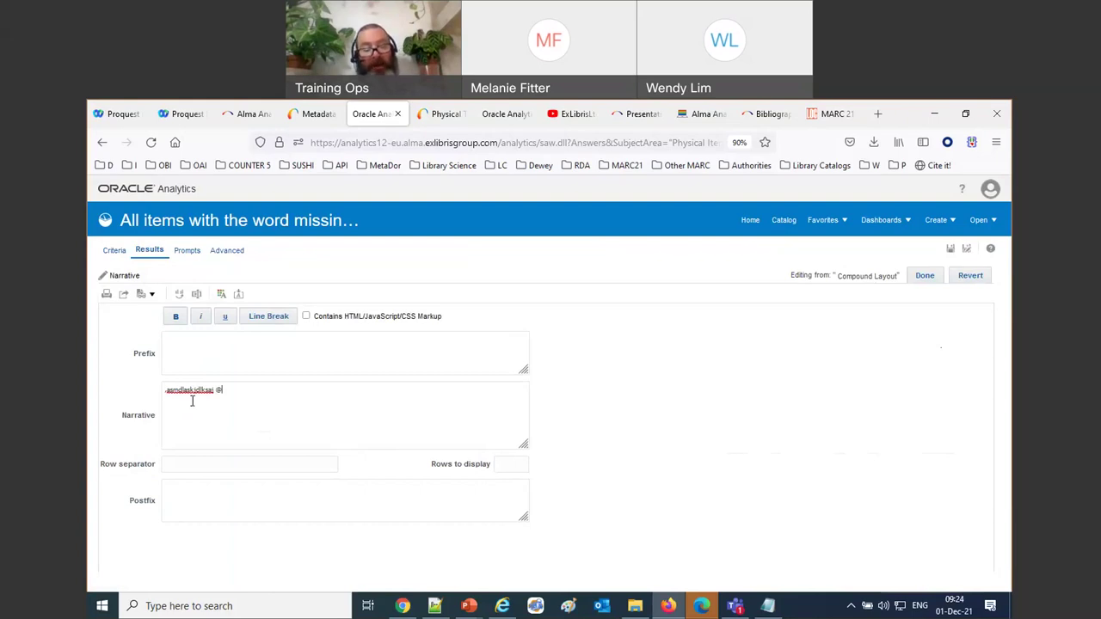
pyautogui.write('1')
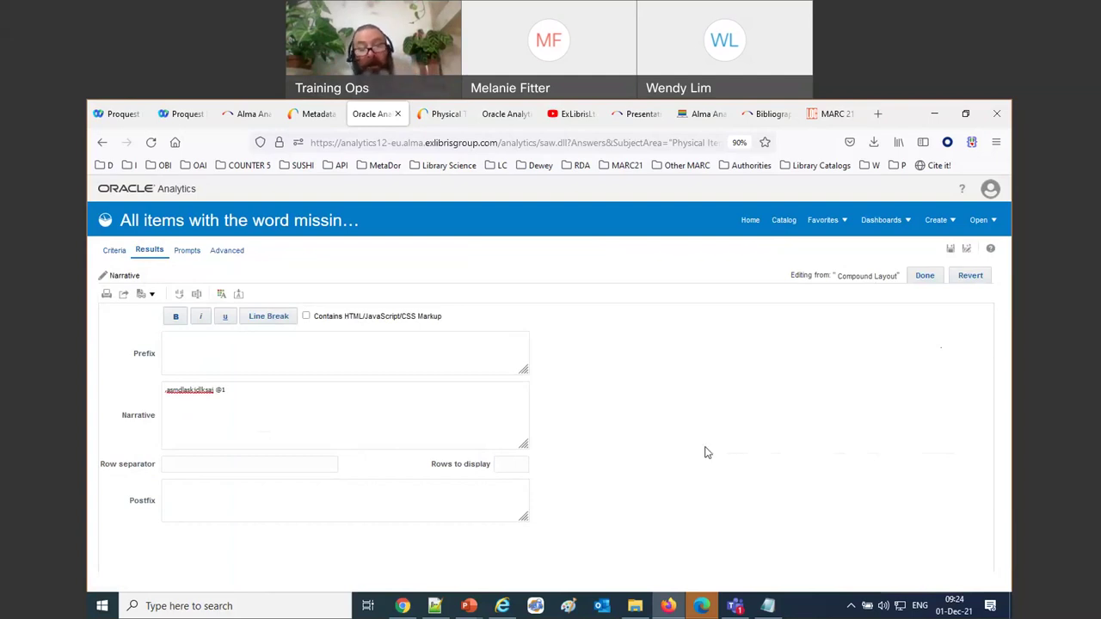
pyautogui.click(706, 451)
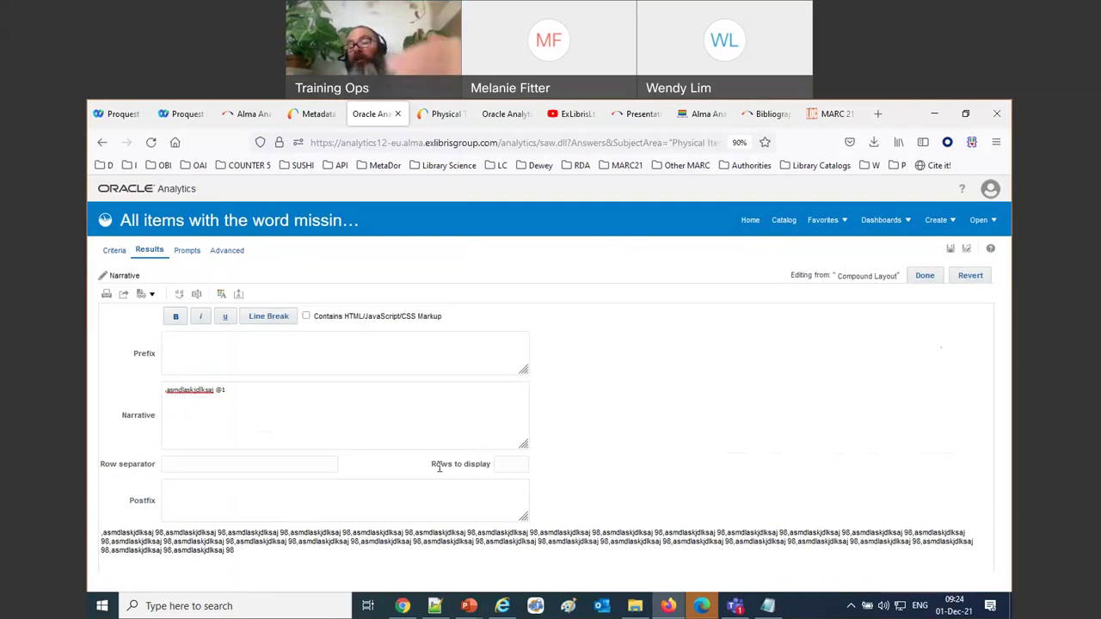
# Step: Limit the narrative to 1 row to display
pyautogui.click(519, 466)
pyautogui.write('1')
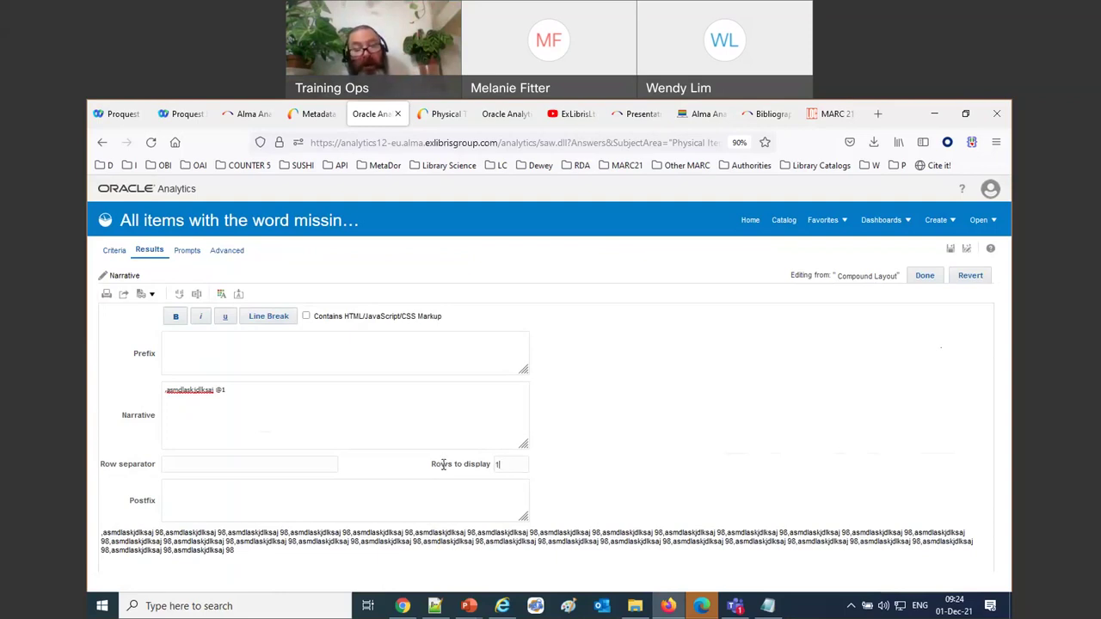
pyautogui.tripleClick(445, 465)
pyautogui.click(448, 464)
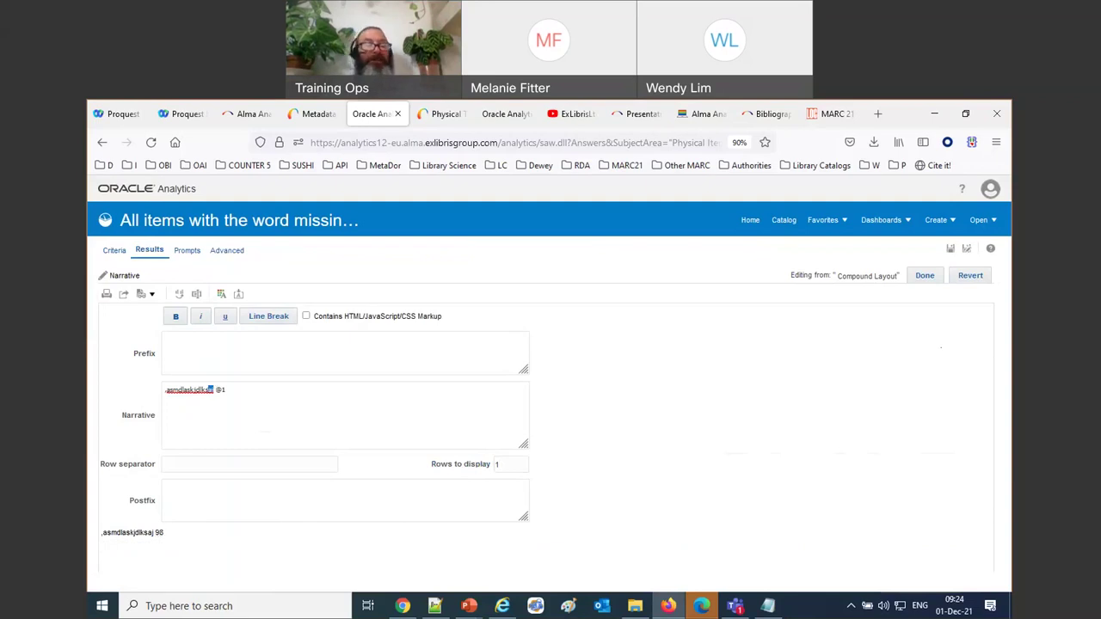
# Step: Replace the placeholder text before @1 with "Number of rows in table:", finish editing, and check the narrative in the layout
pyautogui.doubleClick(212, 390)
pyautogui.write('Number of')
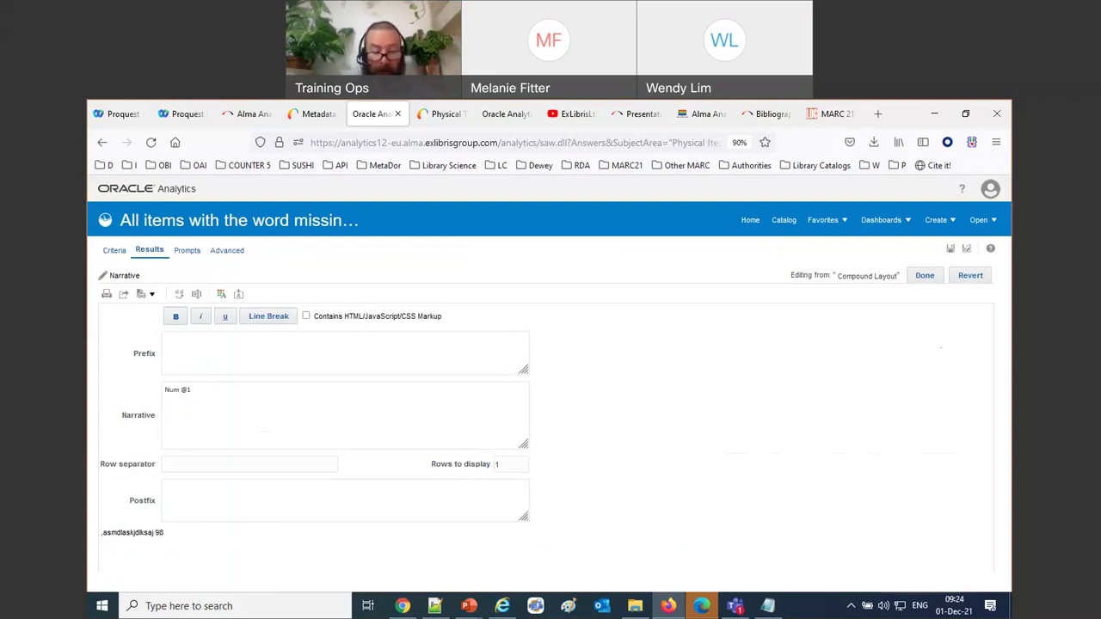
pyautogui.write(' rows in table')
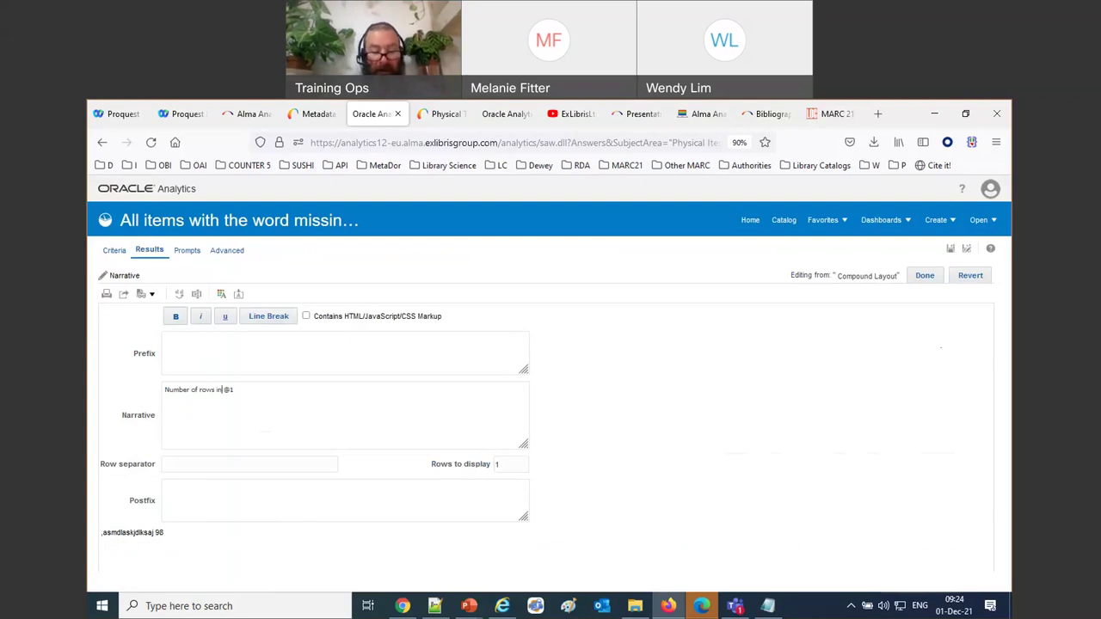
pyautogui.write(':')
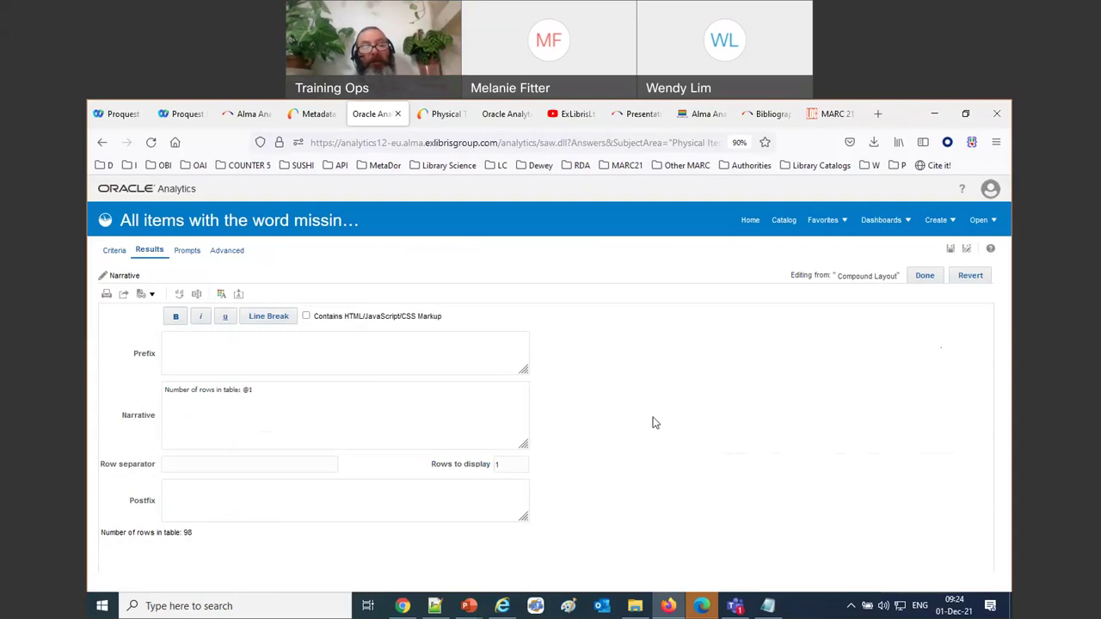
pyautogui.click(924, 275)
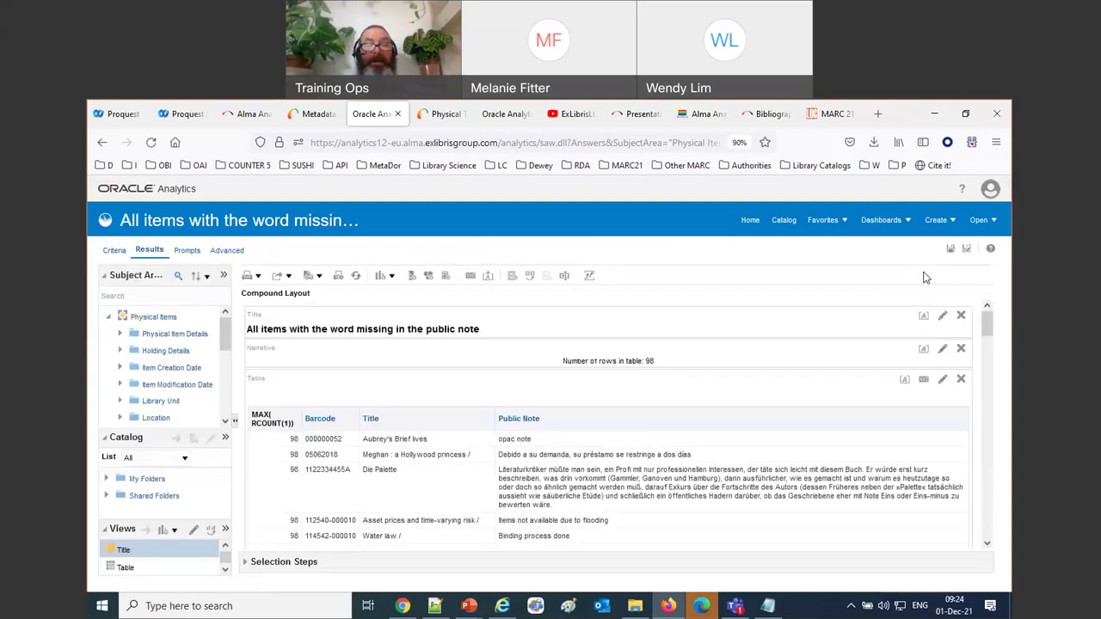
pyautogui.moveTo(562, 361); pyautogui.dragTo(688, 370)
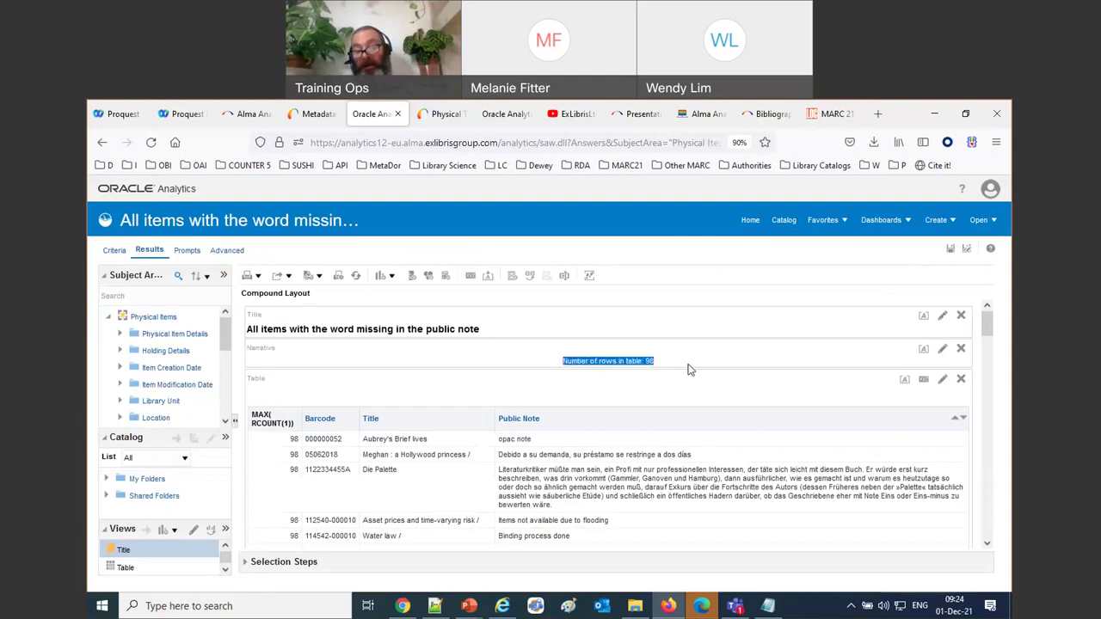
pyautogui.click(688, 370)
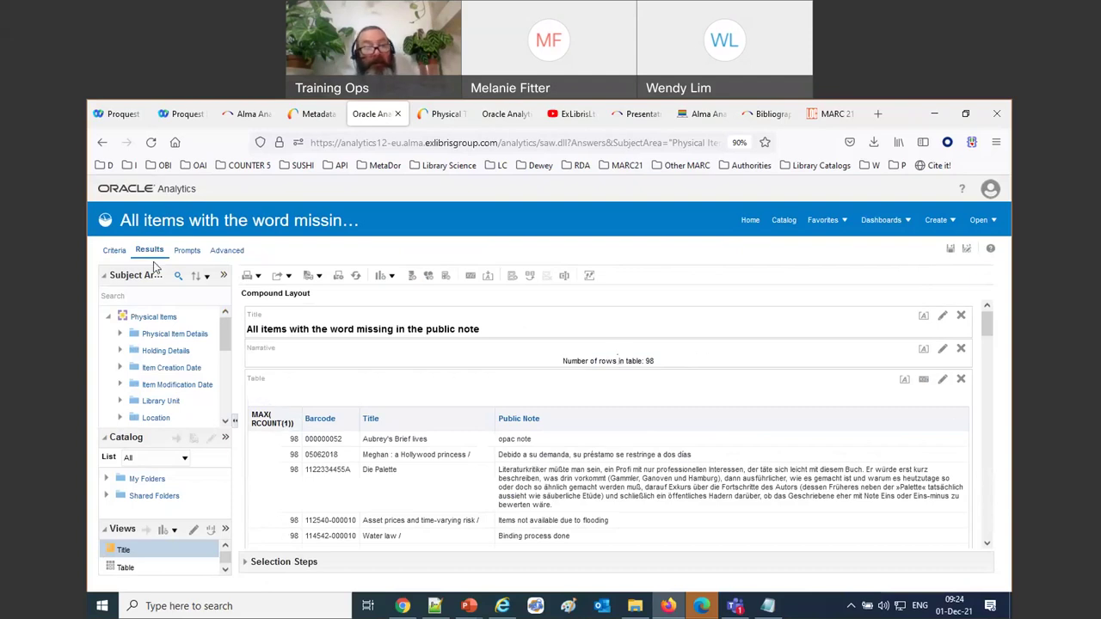
# Step: Hide the MAX(RCOUNT(1)) column through its column format properties in the criteria, and display the results again
pyautogui.click(114, 250)
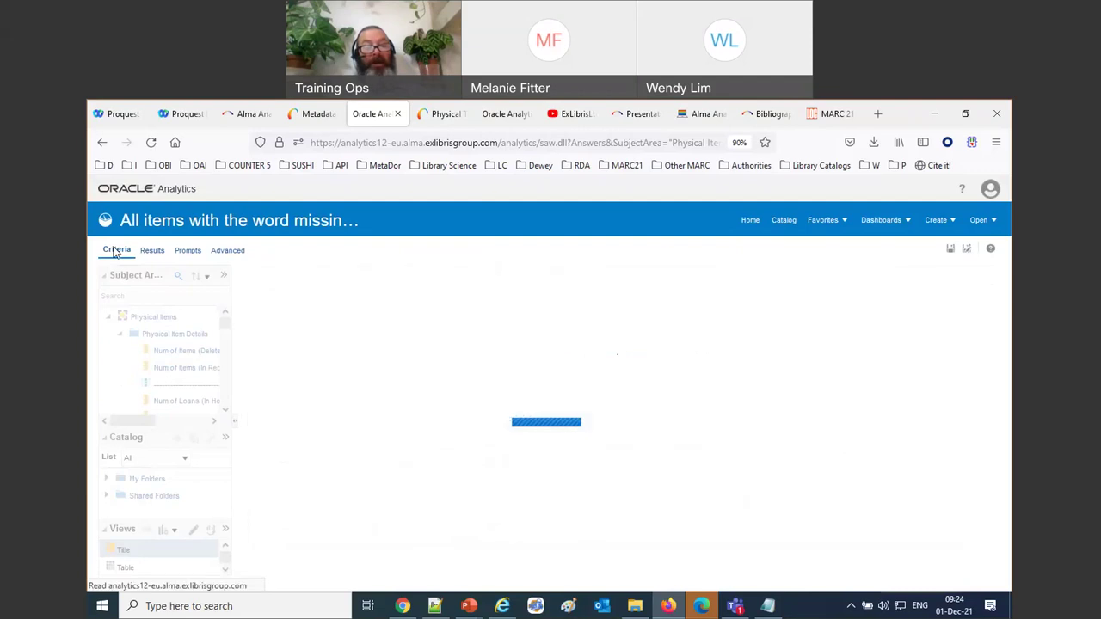
pyautogui.click(331, 345)
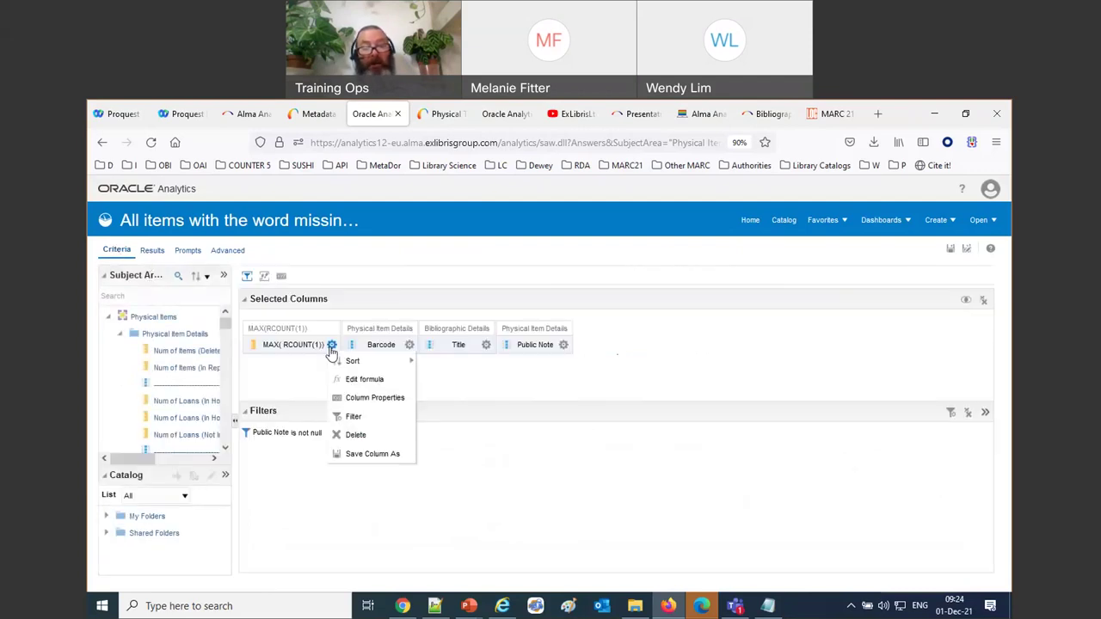
pyautogui.click(352, 399)
pyautogui.click(421, 221)
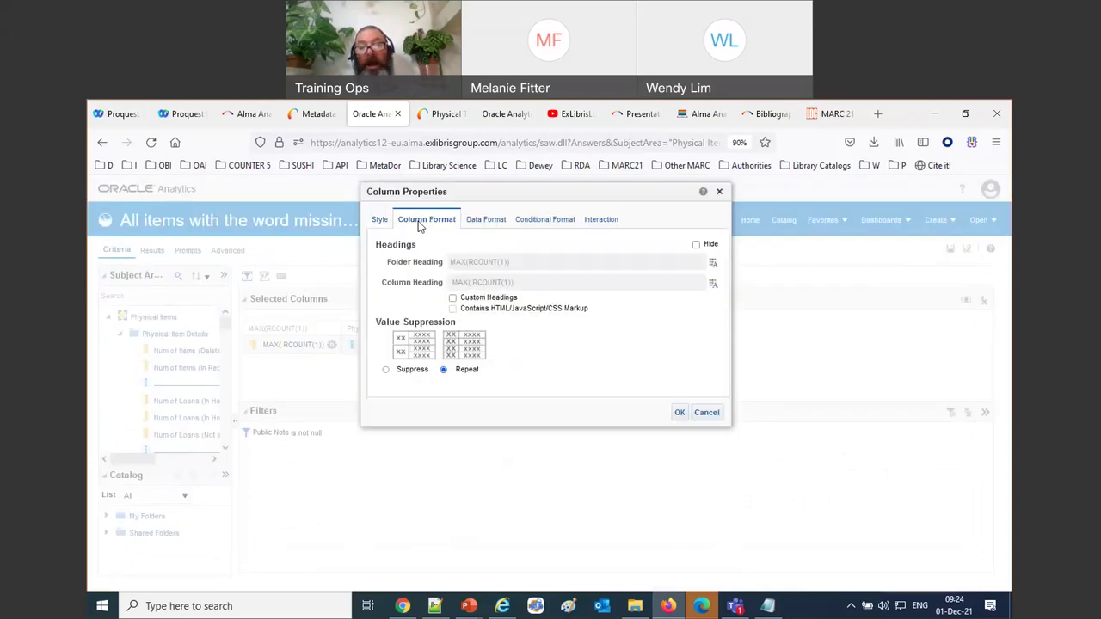
pyautogui.click(696, 245)
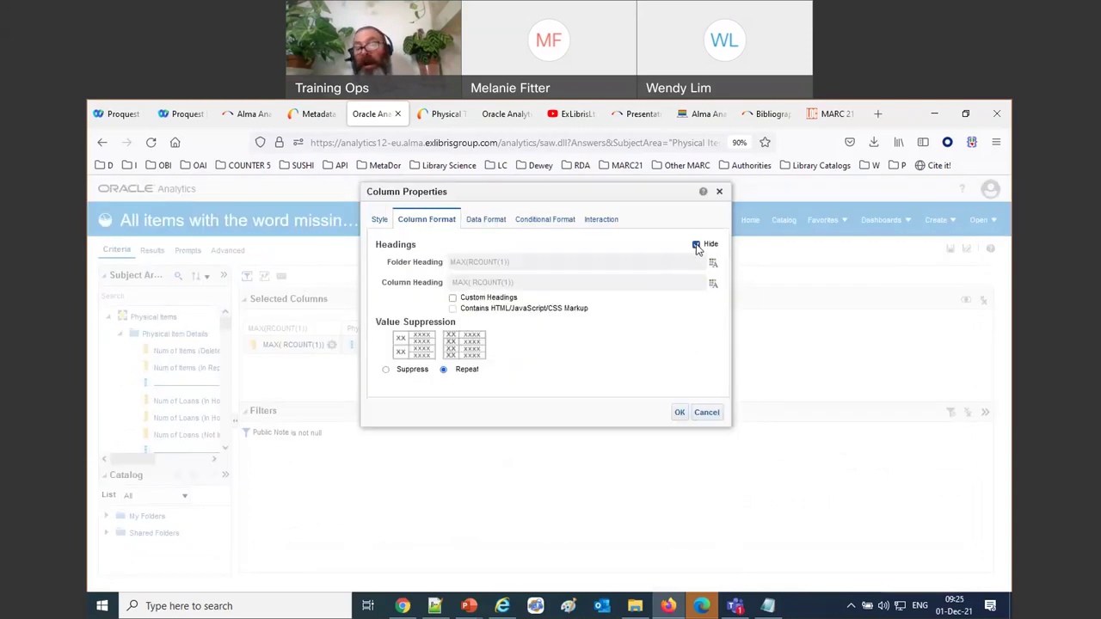
pyautogui.click(685, 416)
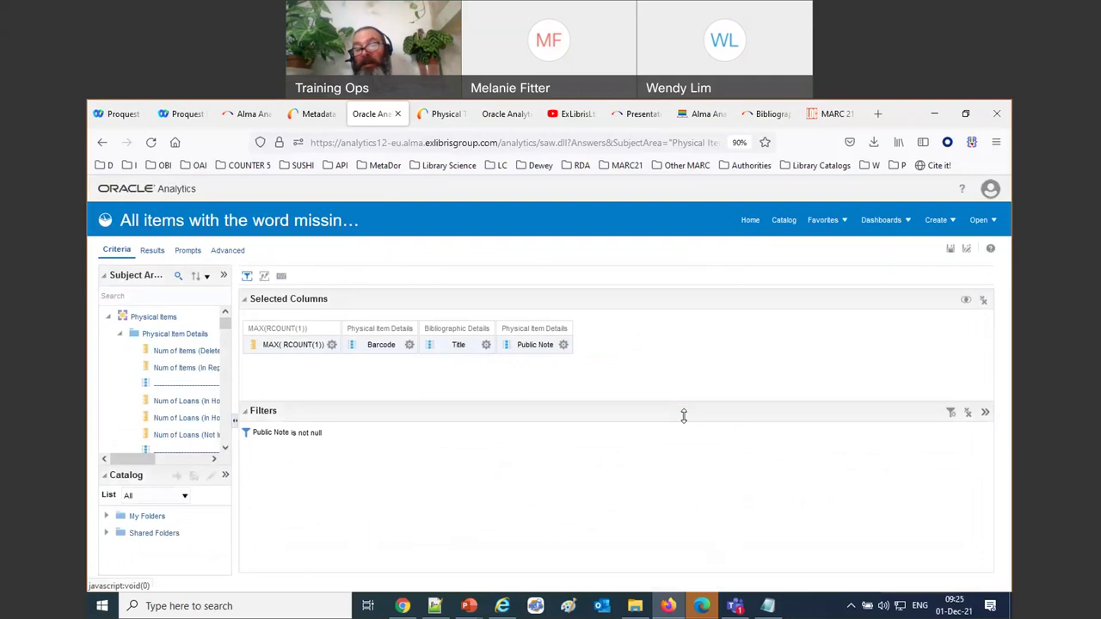
pyautogui.click(151, 250)
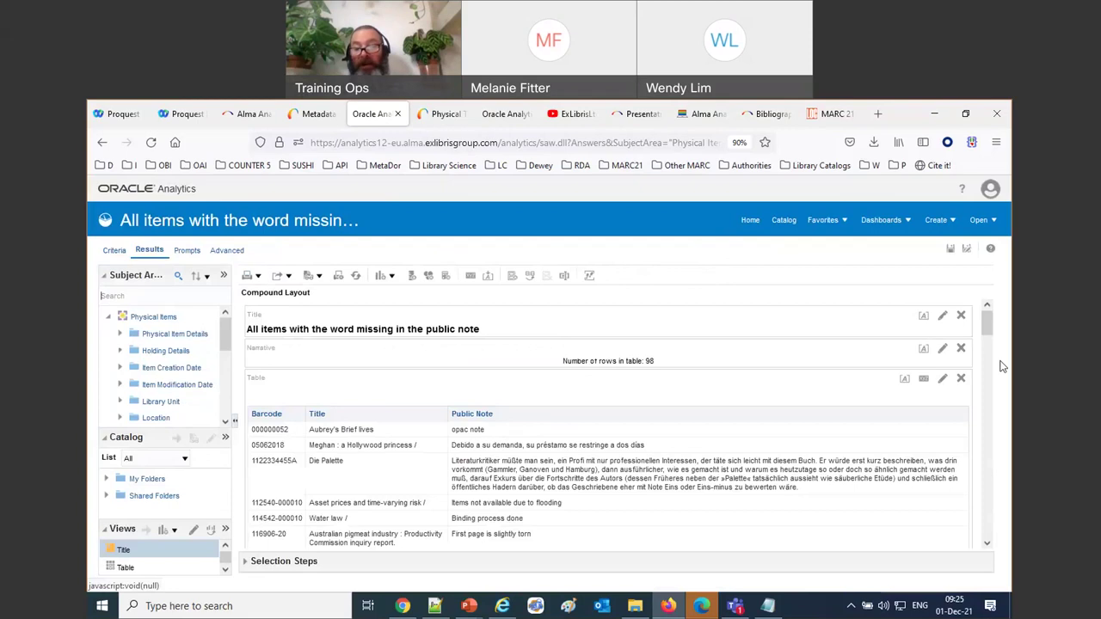
# Step: Try referencing @2 instead of @1 in the narrative, and compare the output with the first barcode in the table
pyautogui.click(942, 348)
pyautogui.click(259, 388)
pyautogui.press('BackSpace')
pyautogui.write('2')
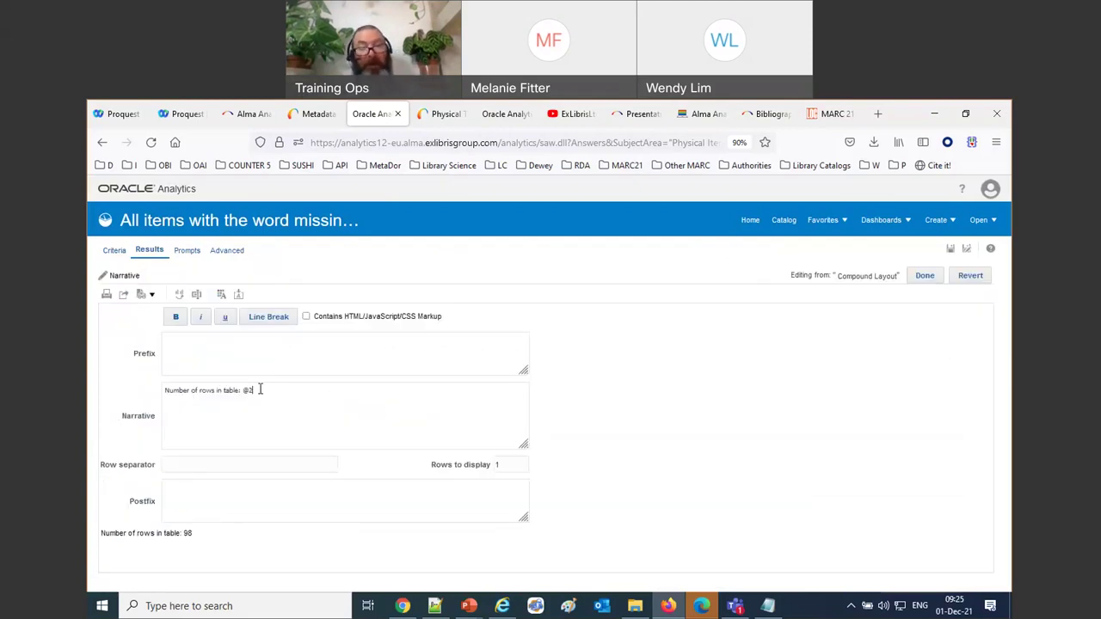
pyautogui.click(925, 276)
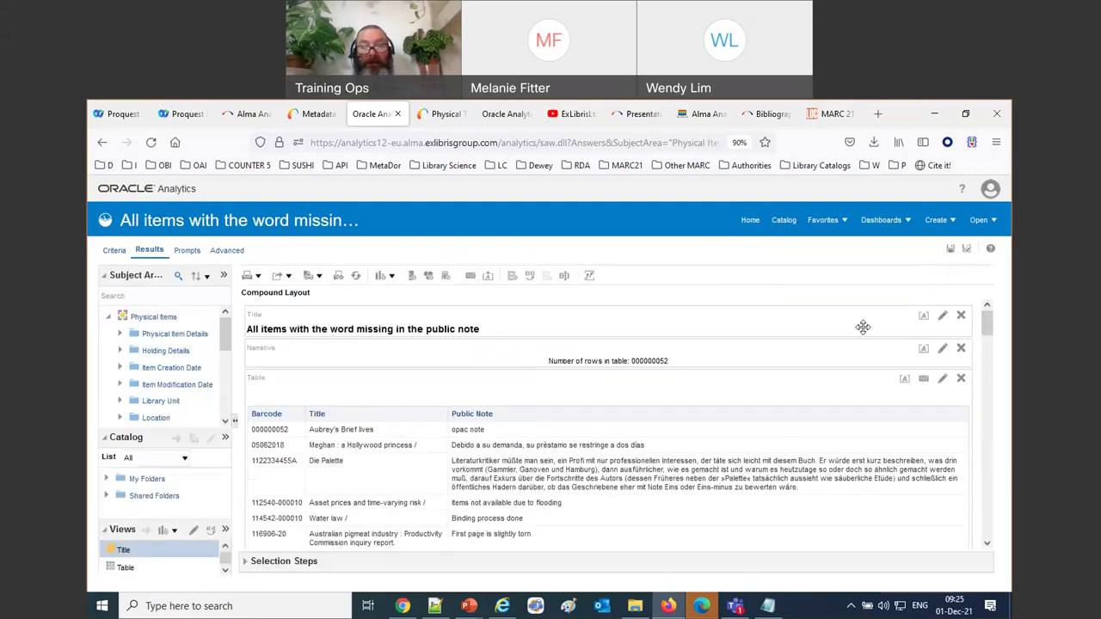
pyautogui.doubleClick(644, 359)
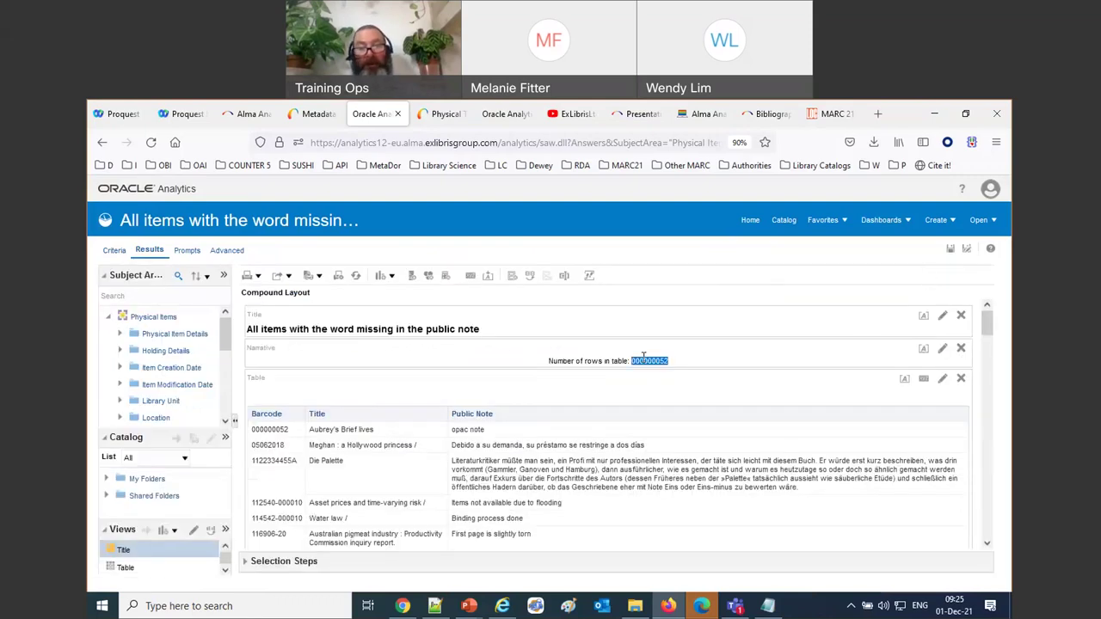
pyautogui.click(273, 432)
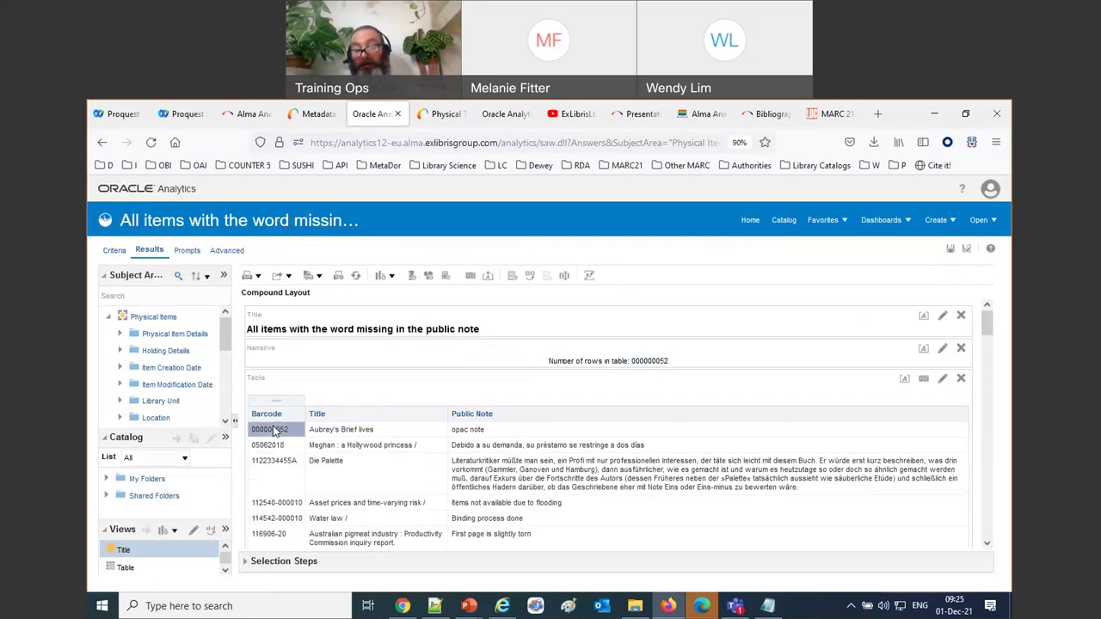
# Step: Set the narrative's column reference back to @1 and mark the narrative as containing HTML/JavaScript/CSS markup
pyautogui.click(945, 348)
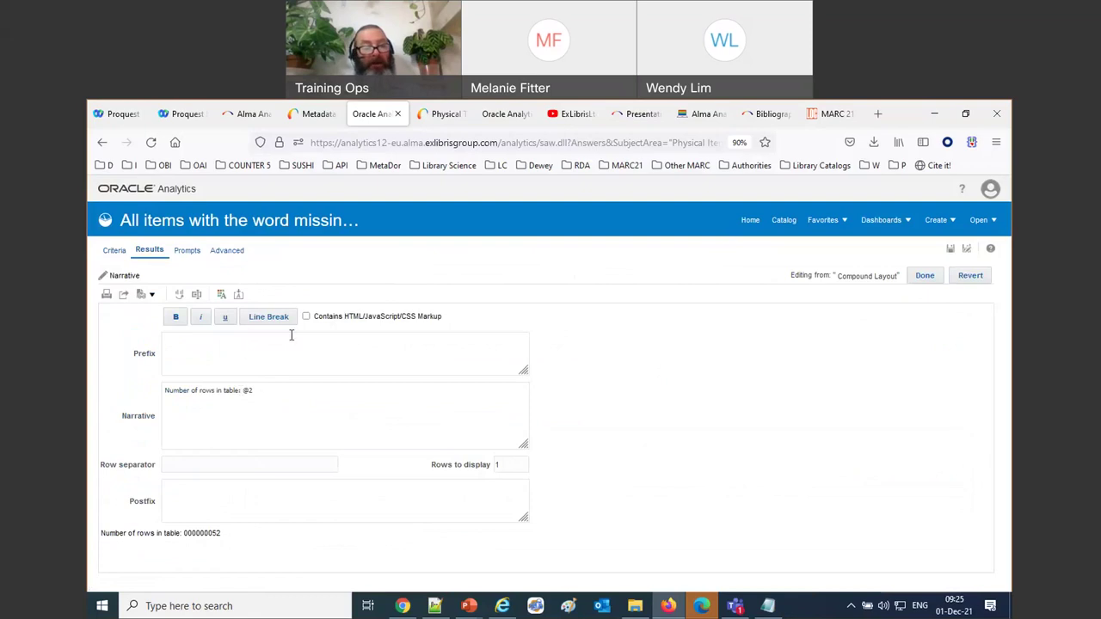
pyautogui.doubleClick(247, 390)
pyautogui.write('@1')
pyautogui.moveTo(315, 322); pyautogui.dragTo(507, 332)
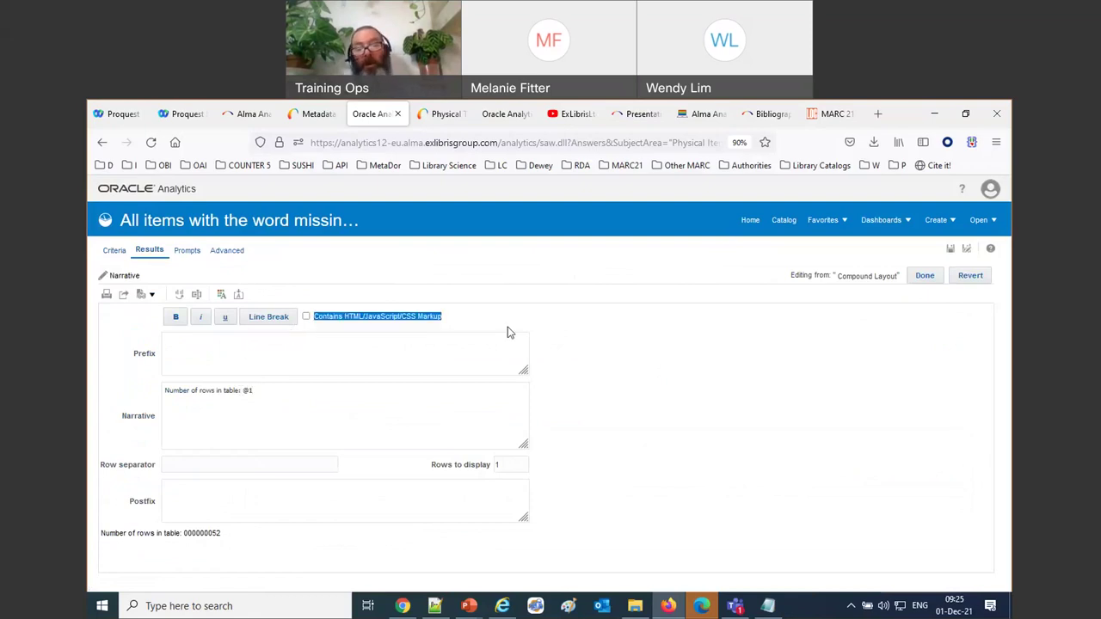
pyautogui.click(306, 316)
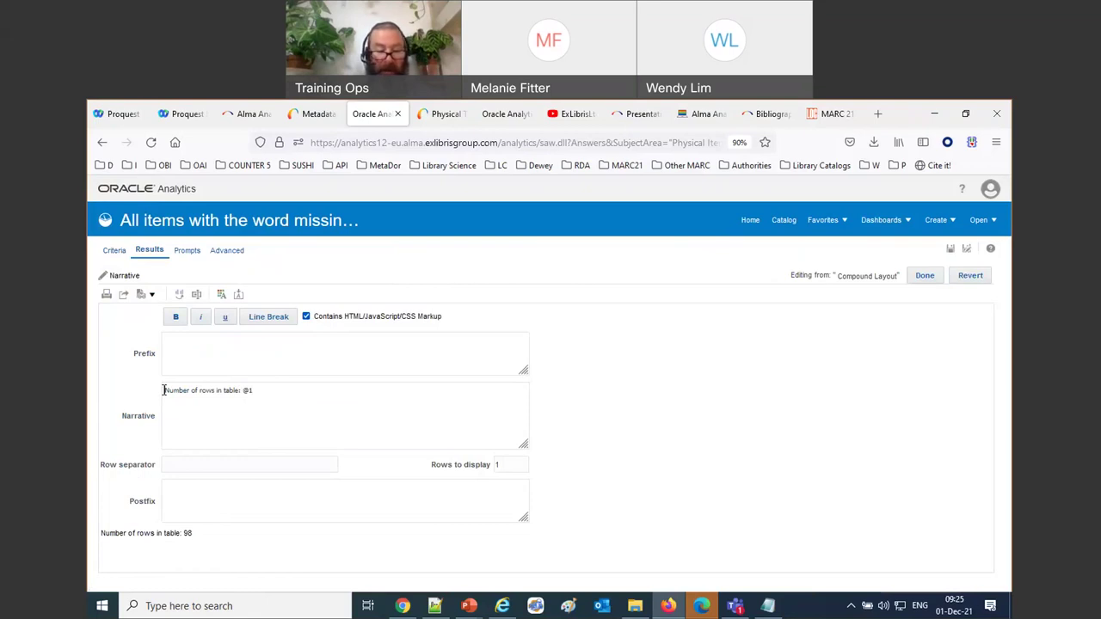
# Step: Add the opening tags <p> and <div align = "left"> before the row-count text in the narrative
pyautogui.write('<p')
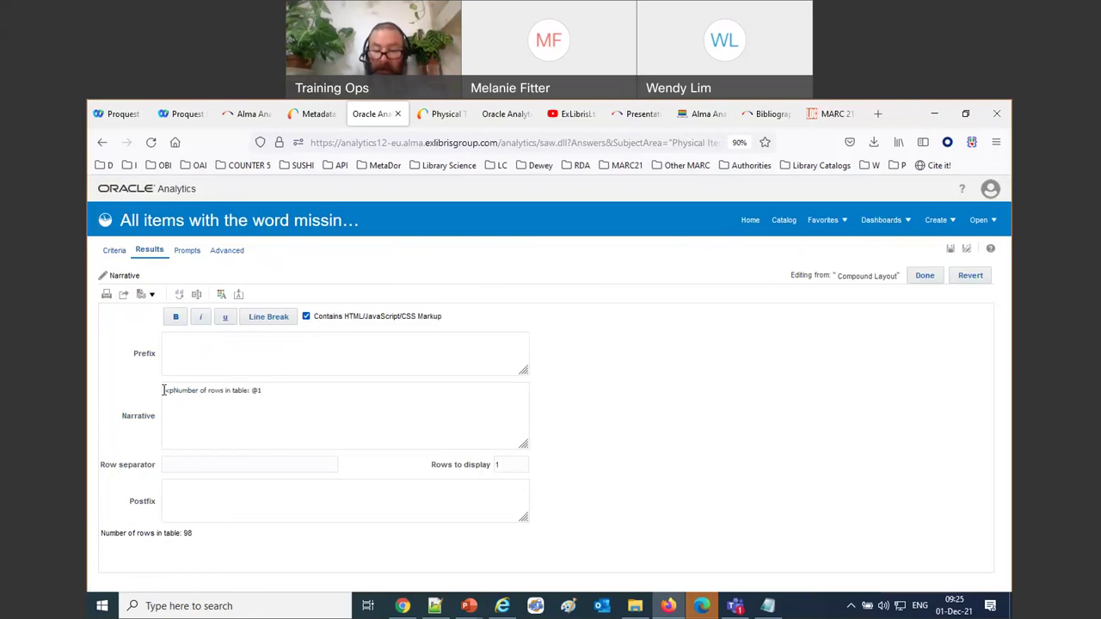
pyautogui.write('>')
pyautogui.press('Return')
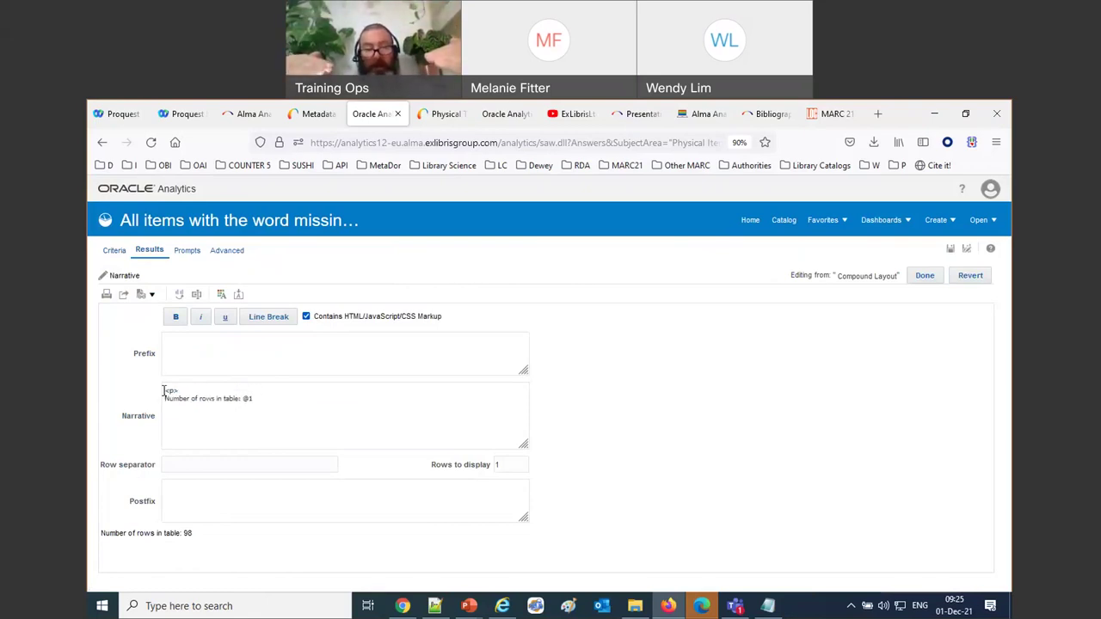
pyautogui.write('<div align ')
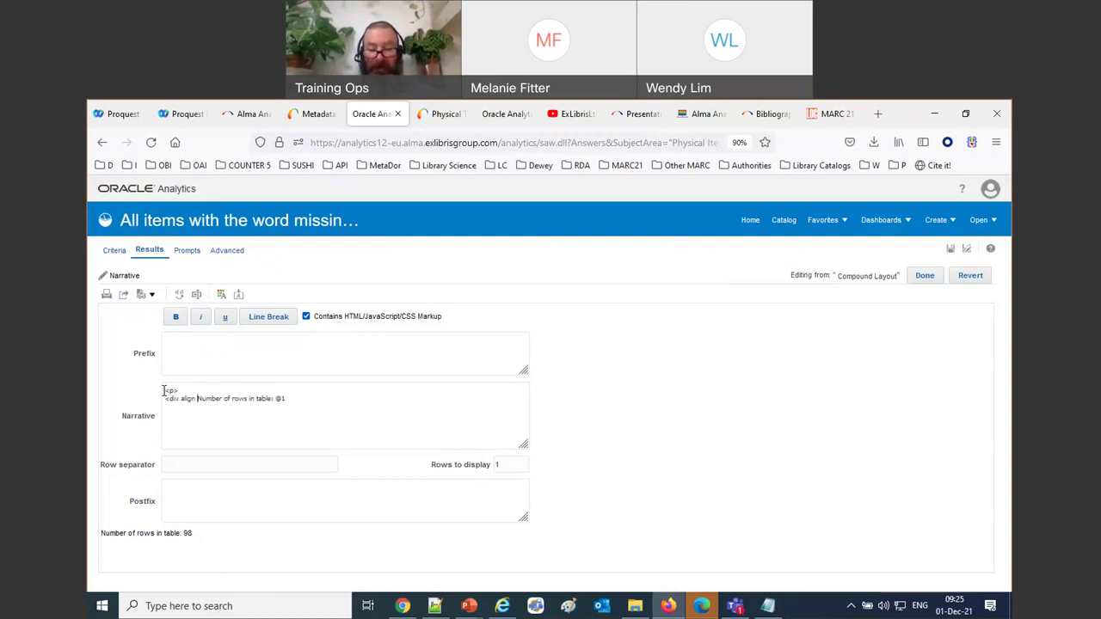
pyautogui.write('= "left')
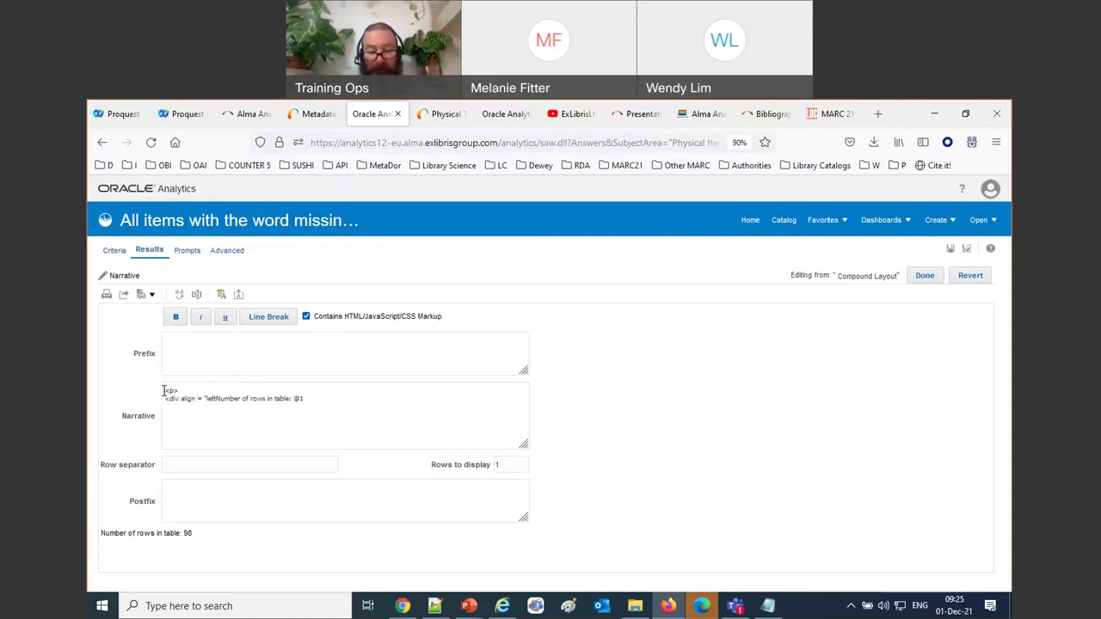
pyautogui.write('">')
# Step: Add the tag <font size = "4" color = "red"> on its own line between the div tag and the row-count text
pyautogui.press('Return')
pyautogui.press('Return')
pyautogui.press('Return')
pyautogui.press('Up')
pyautogui.press('Up')
pyautogui.write('<font size ')
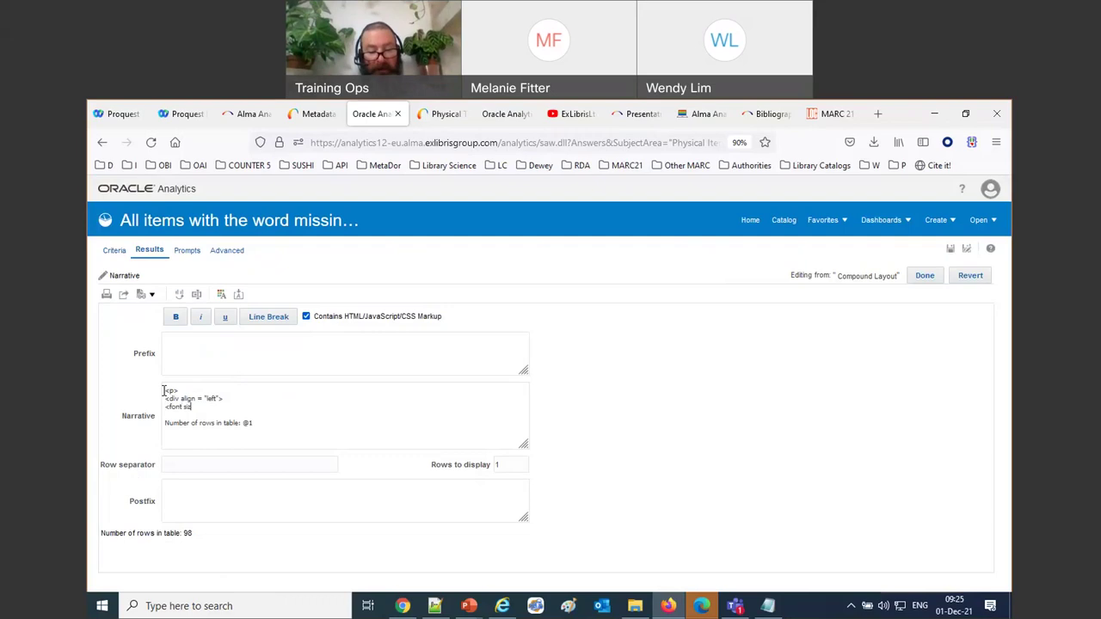
pyautogui.write('=')
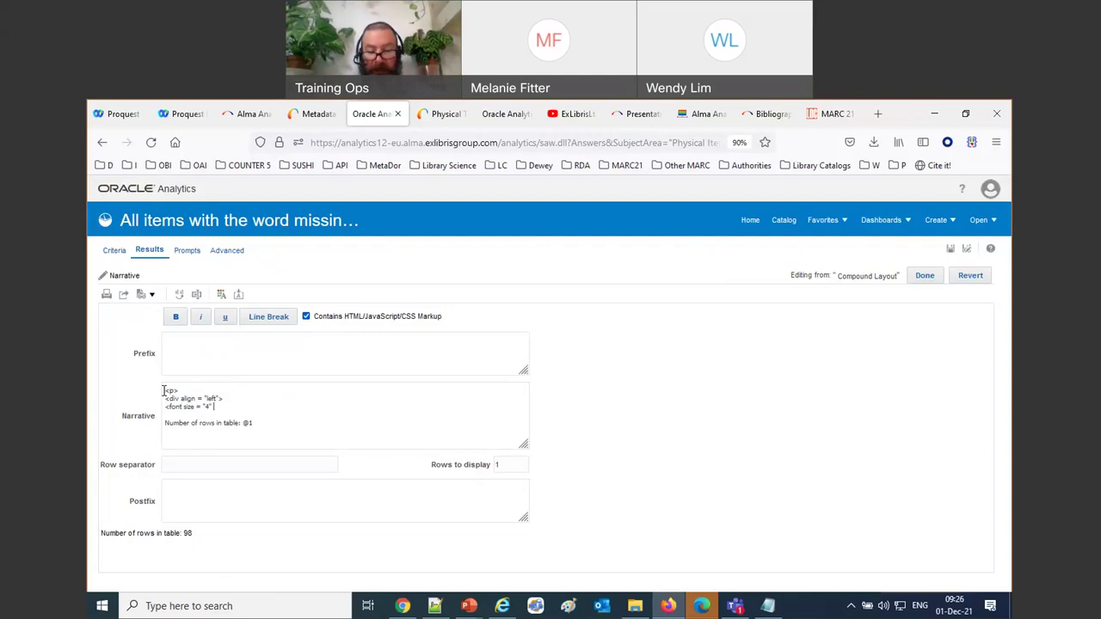
pyautogui.write('"4" co')
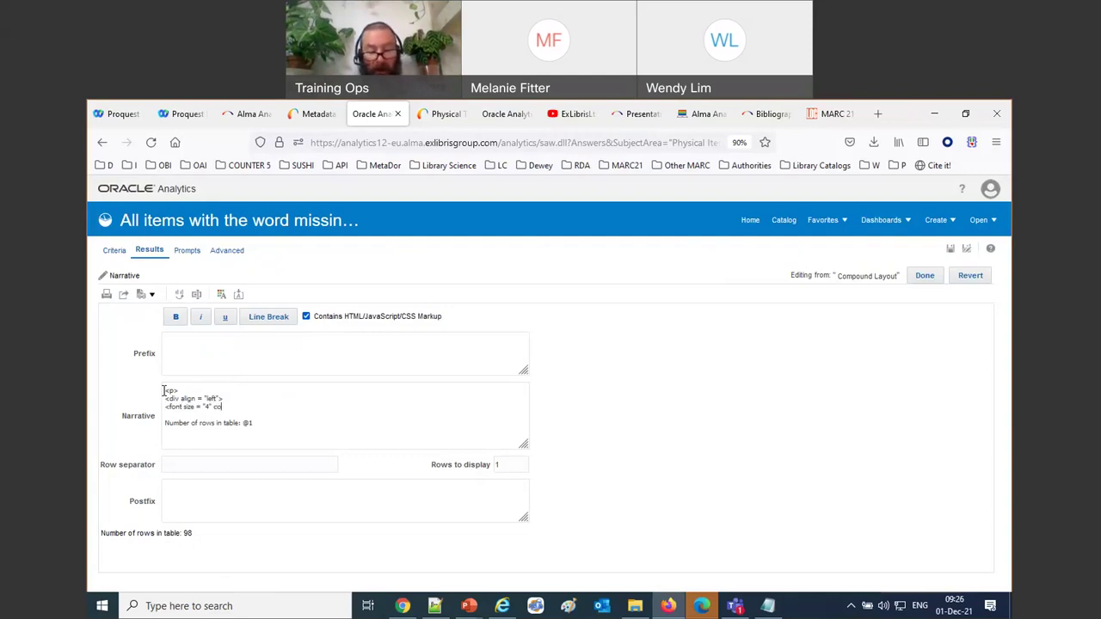
pyautogui.write('lor = "re')
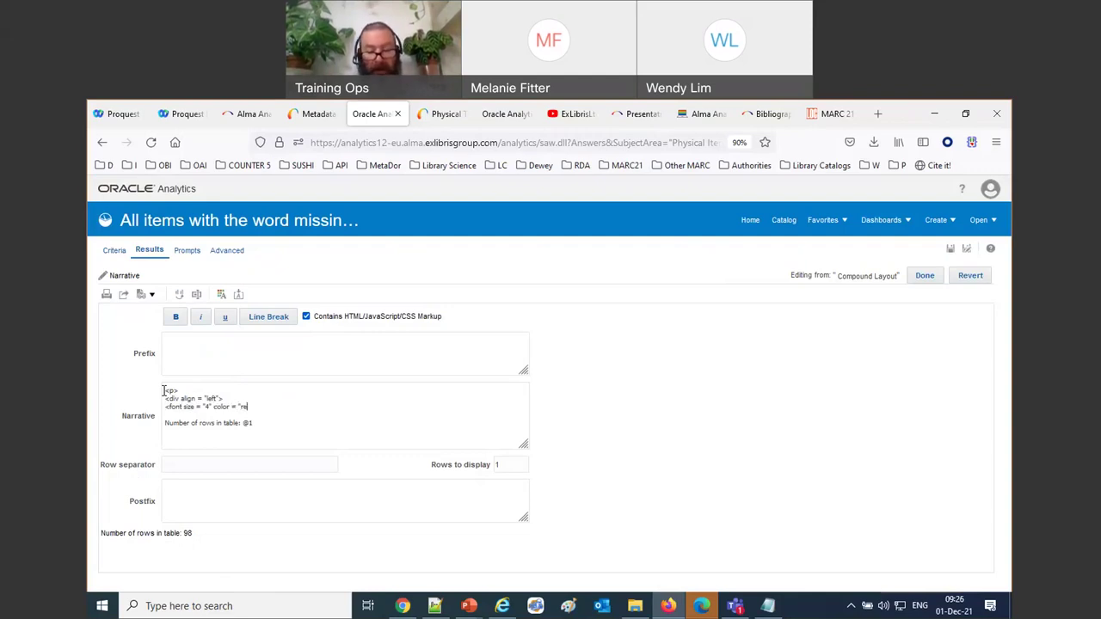
pyautogui.write('d">')
pyautogui.press('Down')
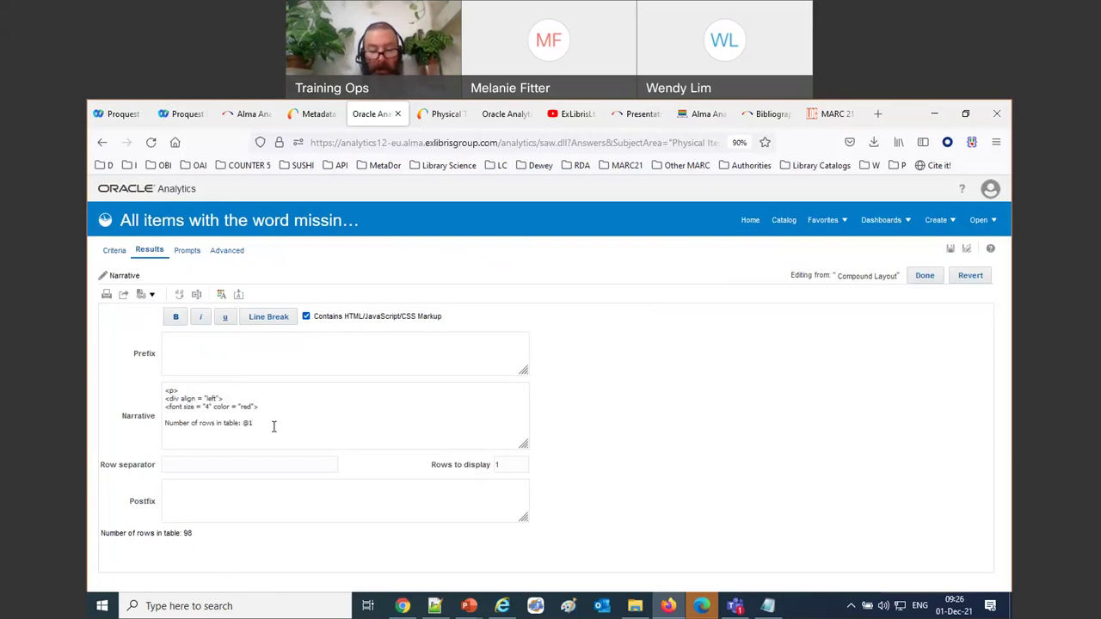
# Step: Close the narrative markup with </font> and </div> after @1, preview the output, and finish editing the narrative
pyautogui.write('</font>')
pyautogui.press('Return')
pyautogui.write('</')
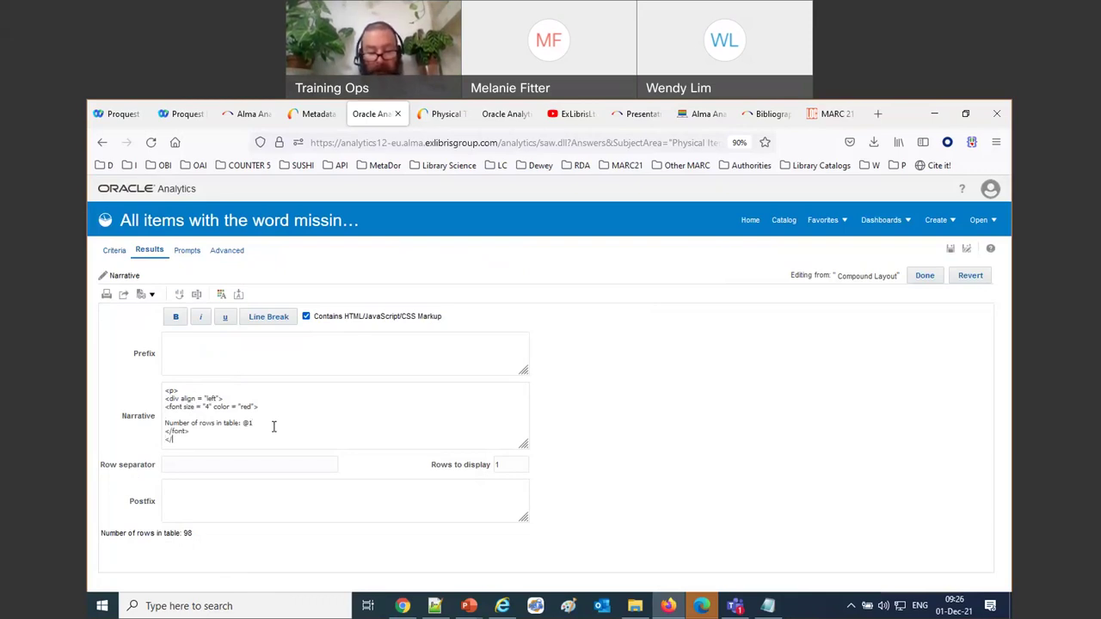
pyautogui.write('div>')
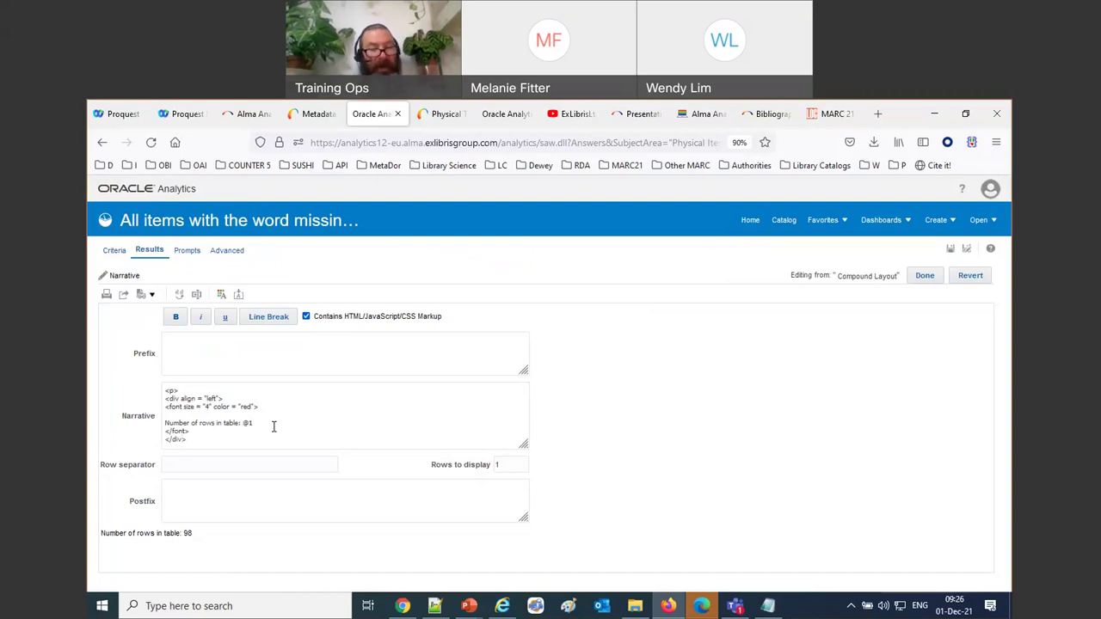
pyautogui.click(706, 439)
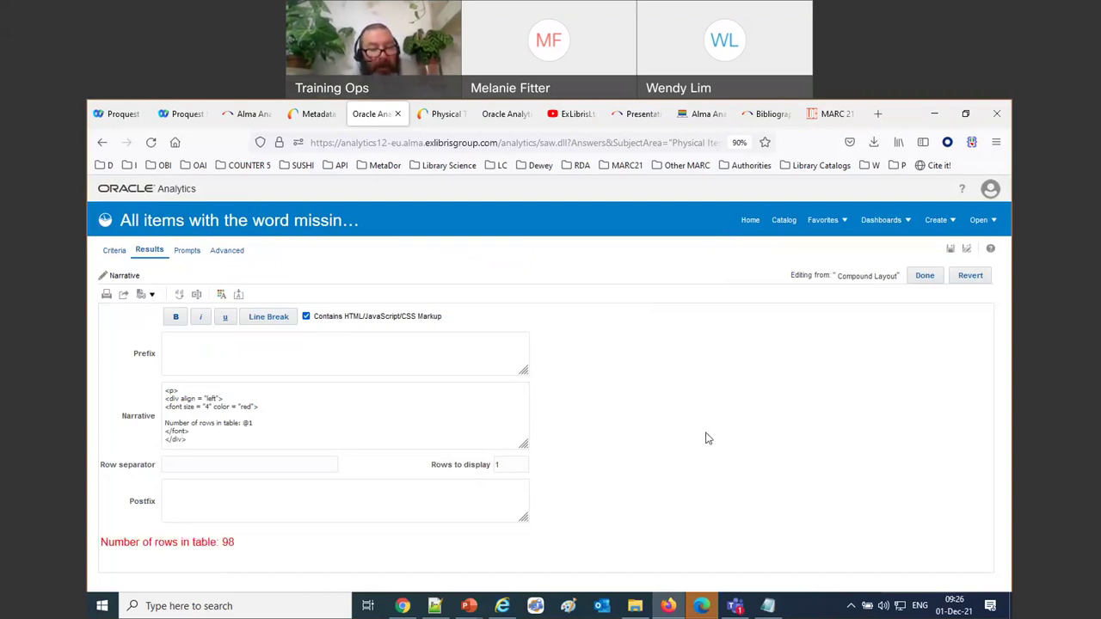
pyautogui.click(926, 276)
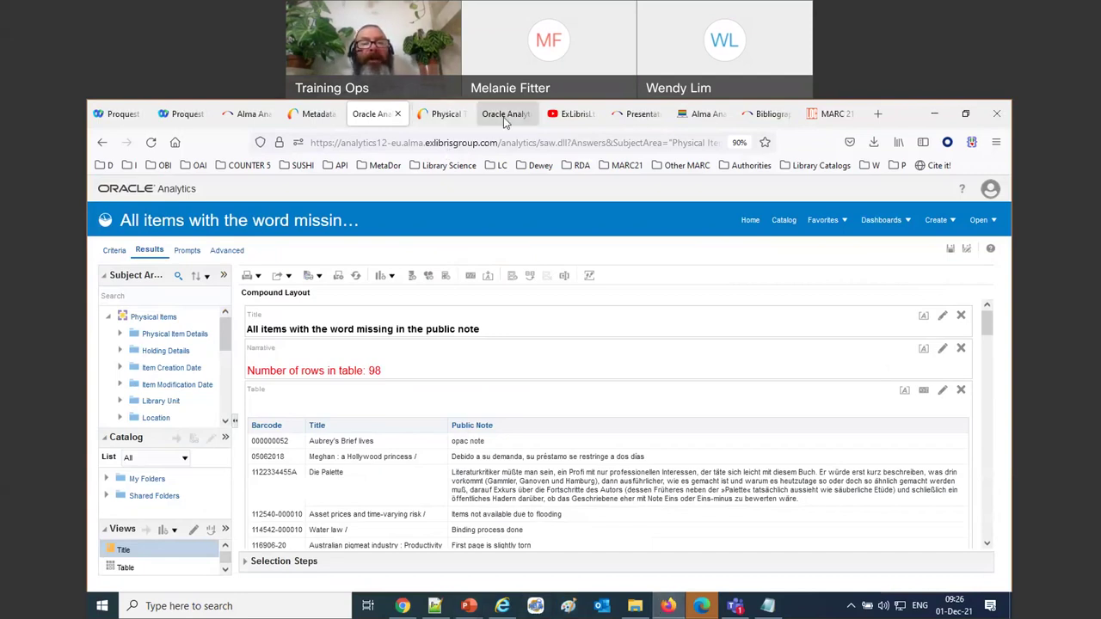
# Step: Look up the RCOUNT documents under Advanced - Functions on the Presentations and Documents - Analytics page, and return to the analysis
pyautogui.click(654, 121)
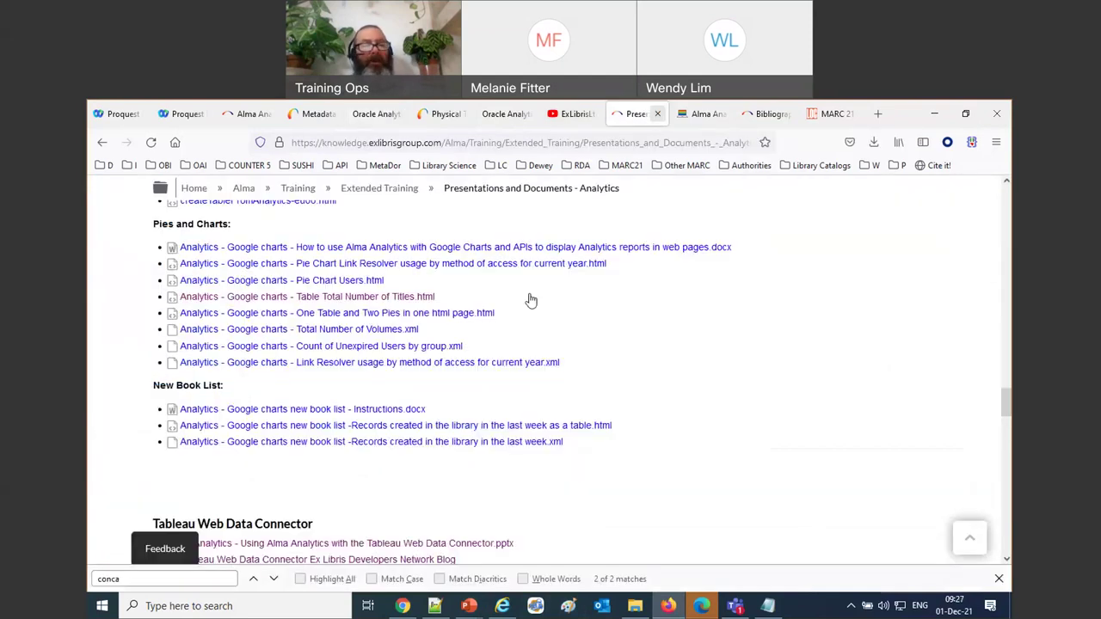
pyautogui.scroll(3, 517, 318)
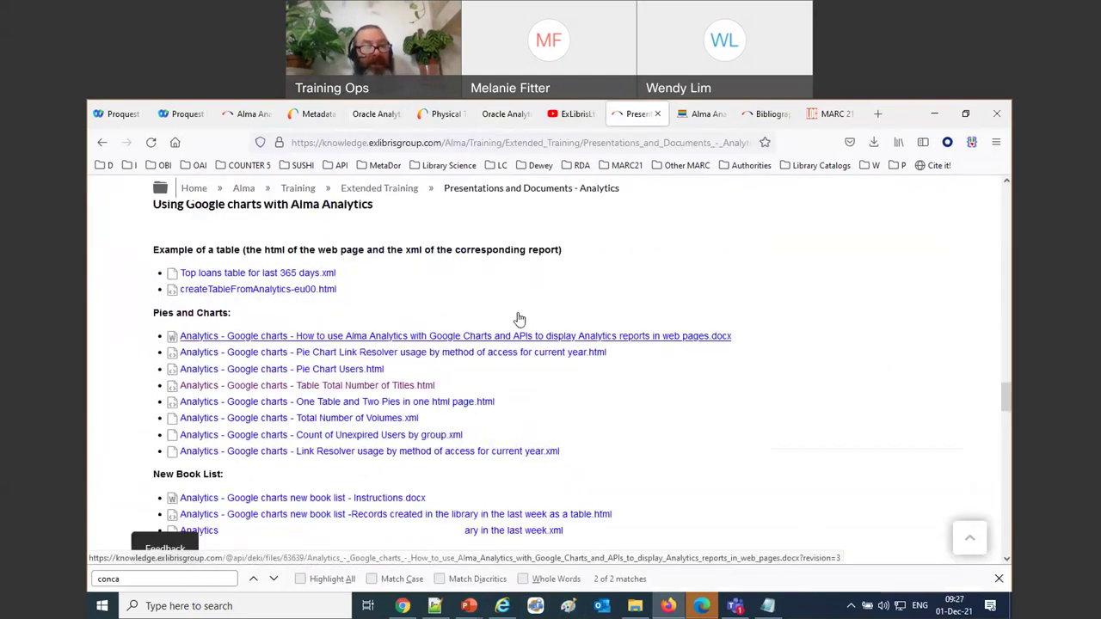
pyautogui.scroll(-5, 517, 319)
pyautogui.scroll(-4, 517, 320)
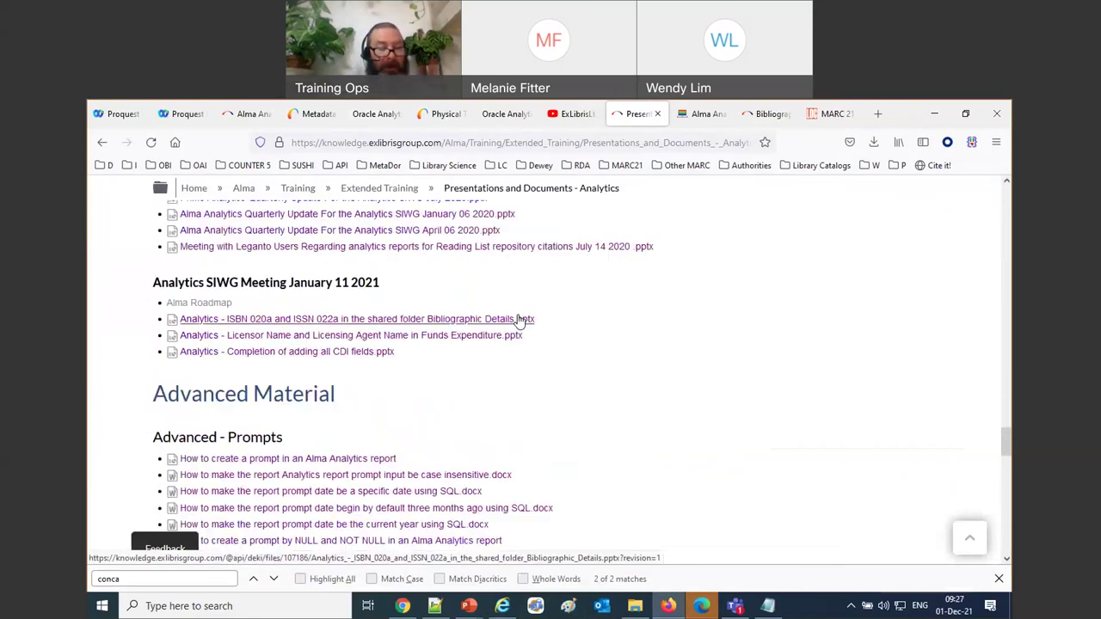
pyautogui.scroll(-8, 519, 320)
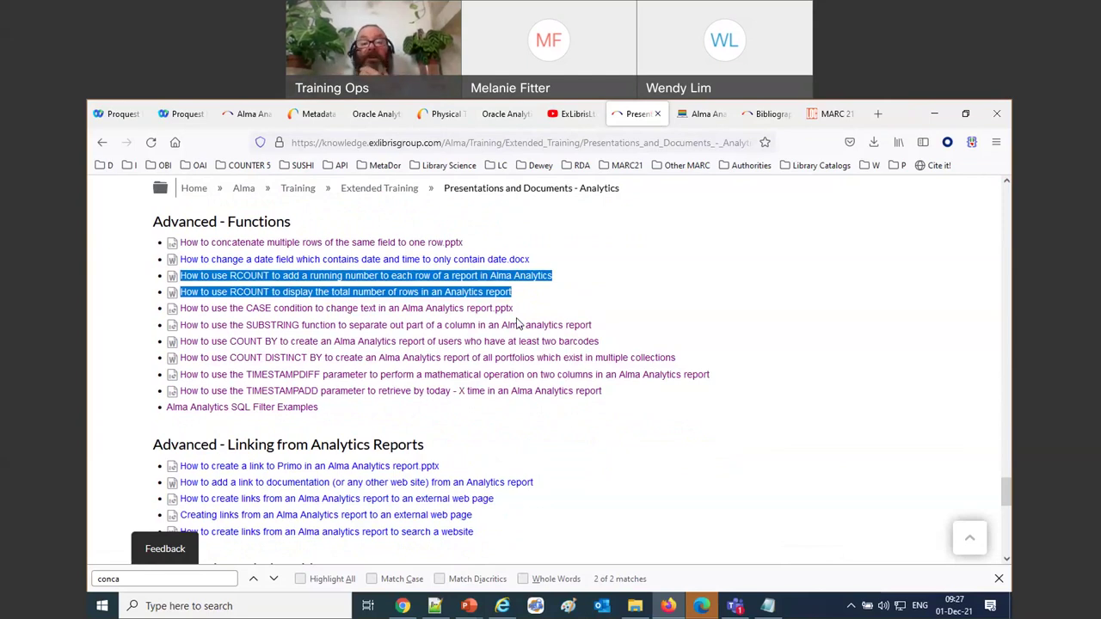
pyautogui.click(678, 609)
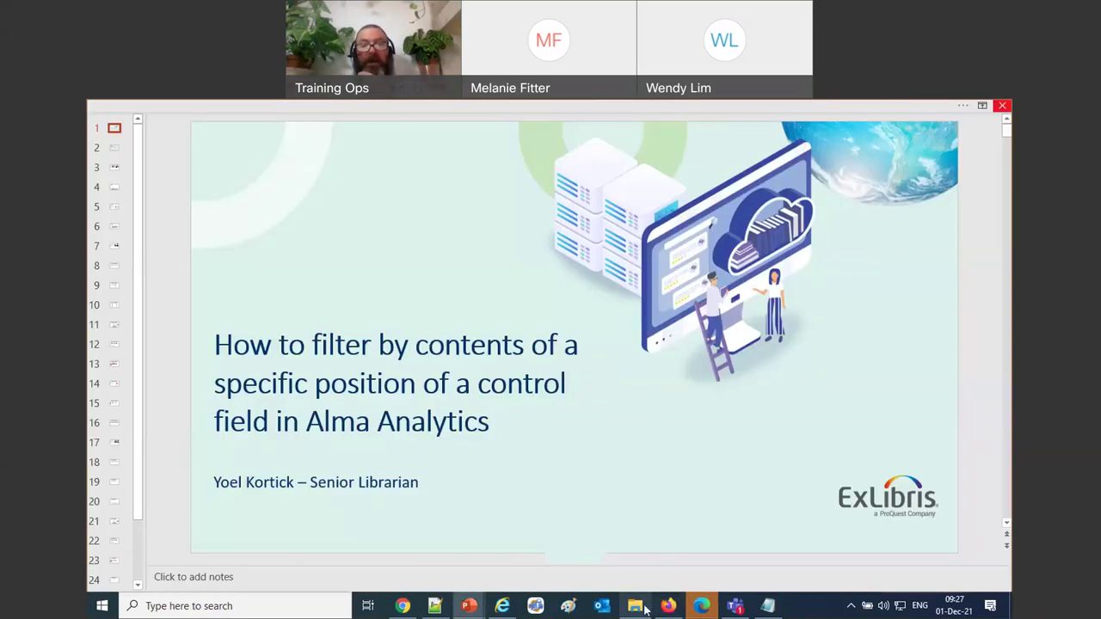
pyautogui.click(668, 606)
pyautogui.click(369, 114)
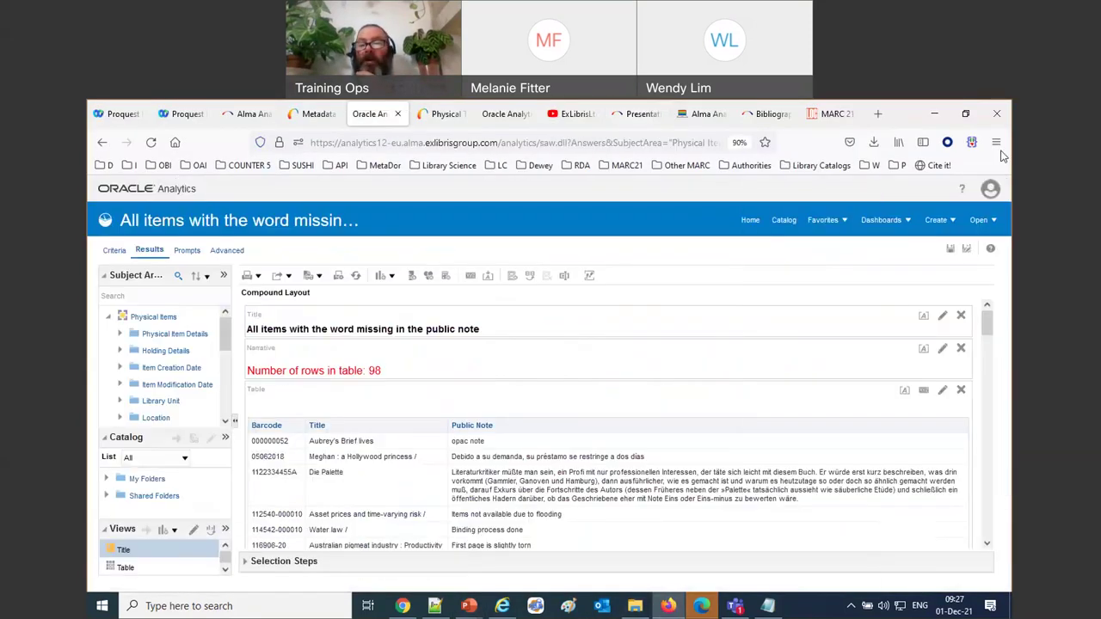
# Step: Search the criteria's subject area for "library" and add the Library Unit column Library Name (Active) before Barcode
pyautogui.click(946, 221)
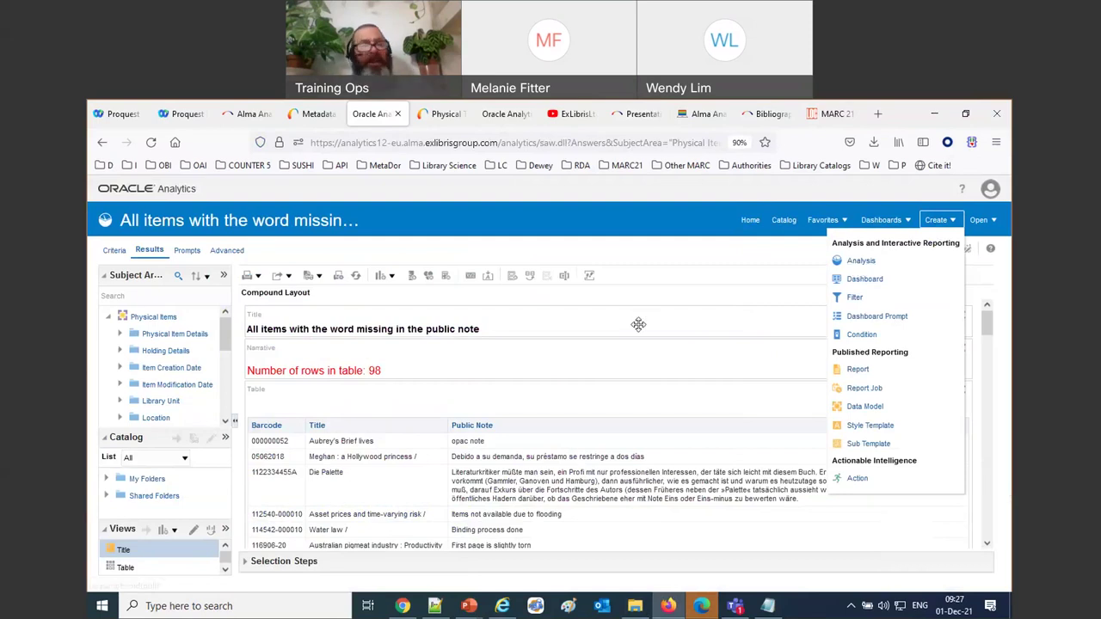
pyautogui.click(112, 251)
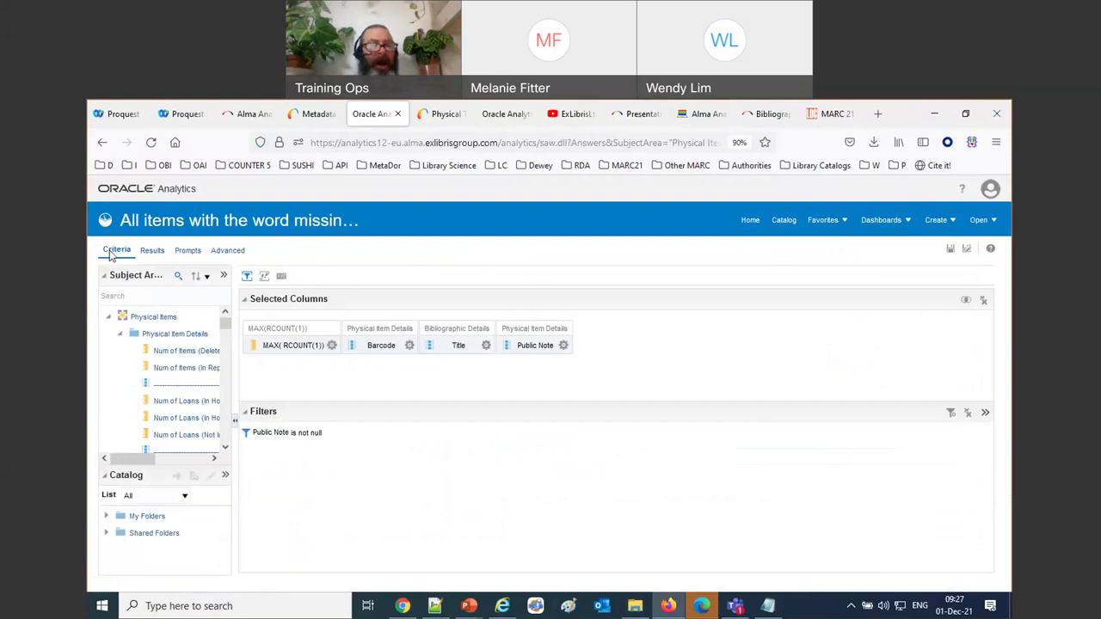
pyautogui.click(130, 297)
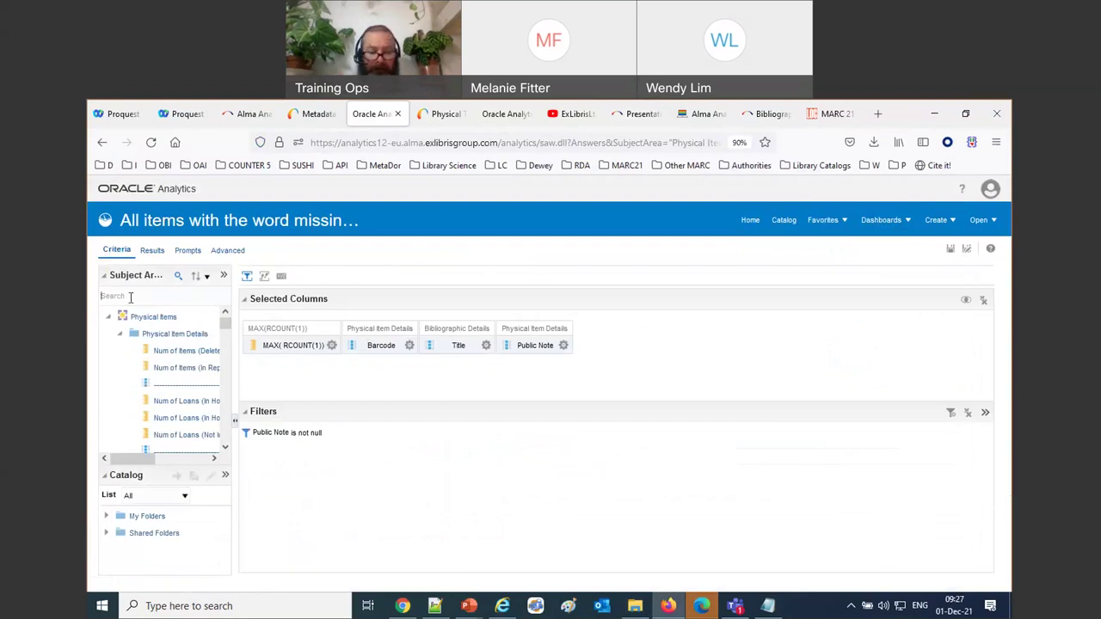
pyautogui.write('library')
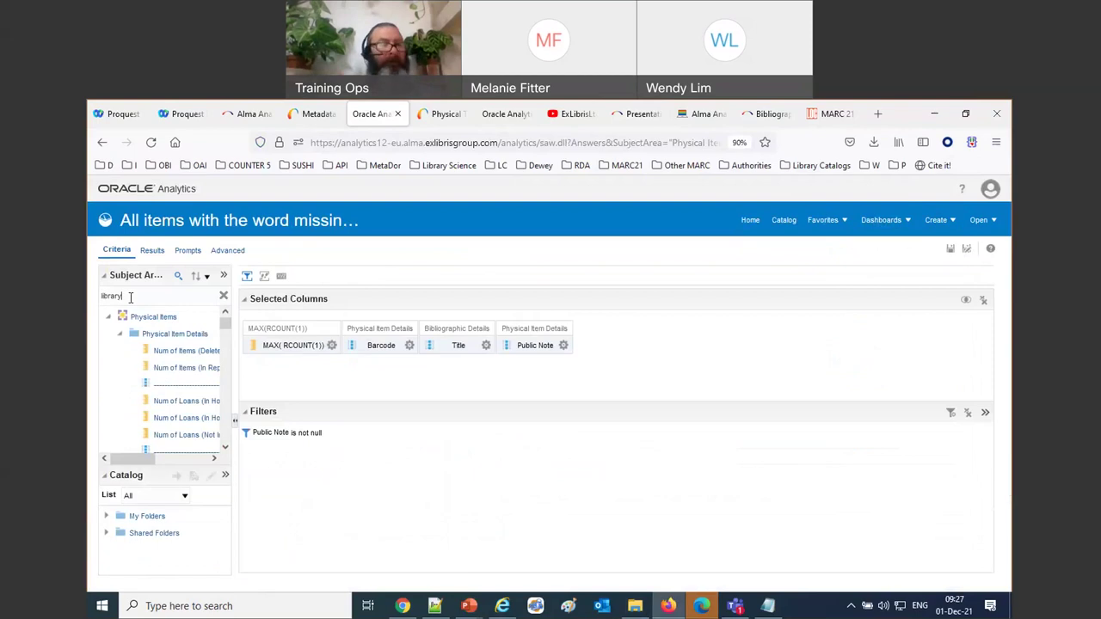
pyautogui.press('Return')
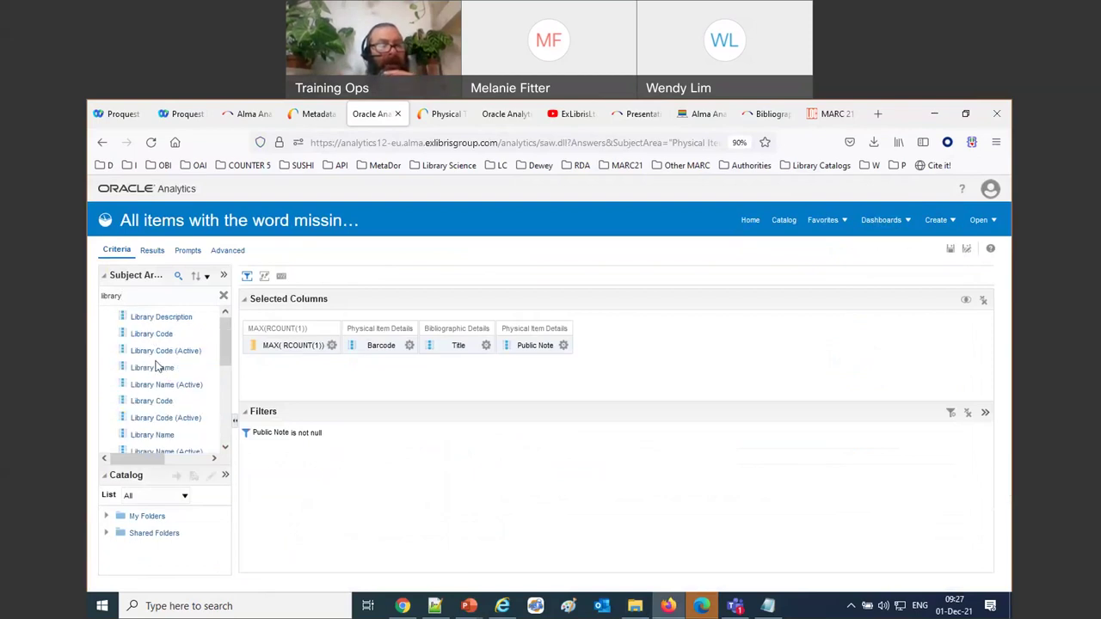
pyautogui.moveTo(159, 387); pyautogui.dragTo(347, 346)
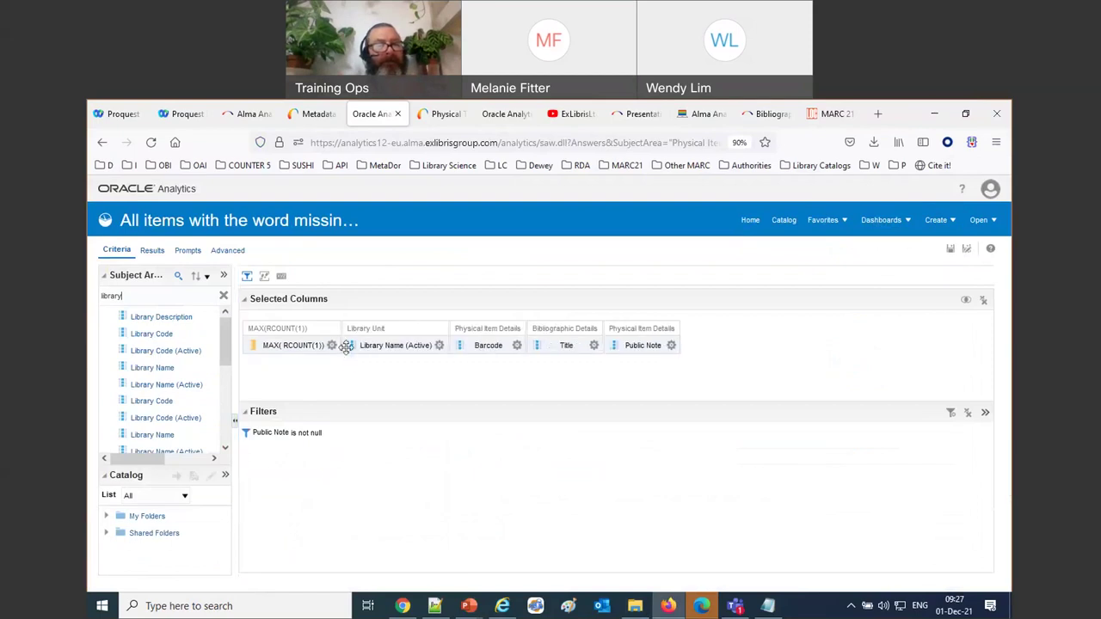
# Step: Display the results, move the Library Name (Active) column between Barcode and Title, and check the library names in the table
pyautogui.click(150, 250)
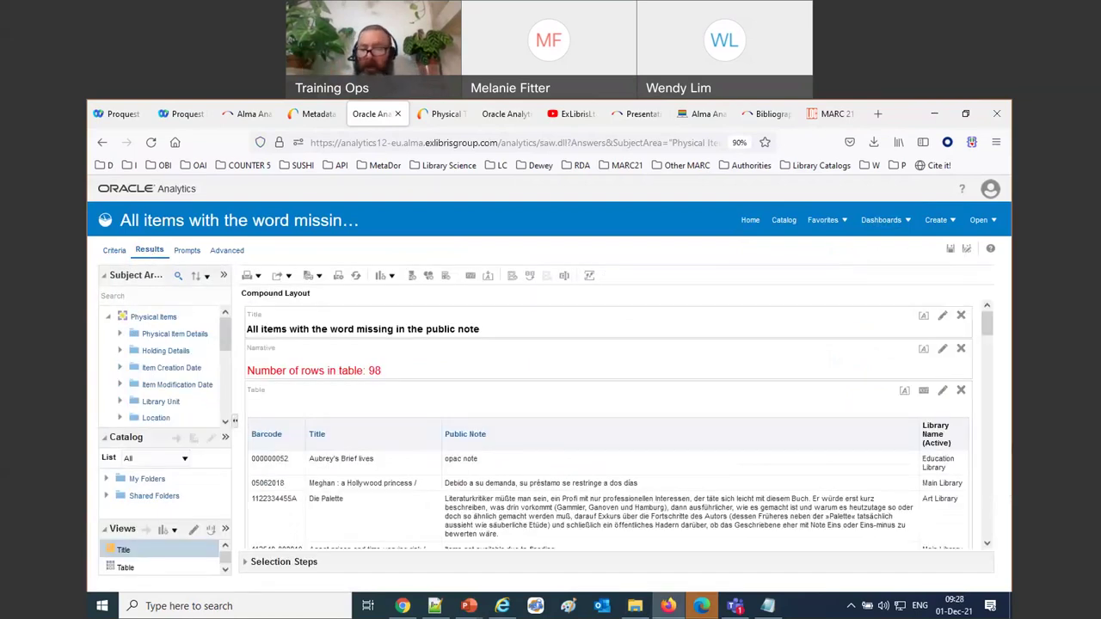
pyautogui.moveTo(893, 419); pyautogui.dragTo(299, 460)
pyautogui.scroll(-3, 456, 443)
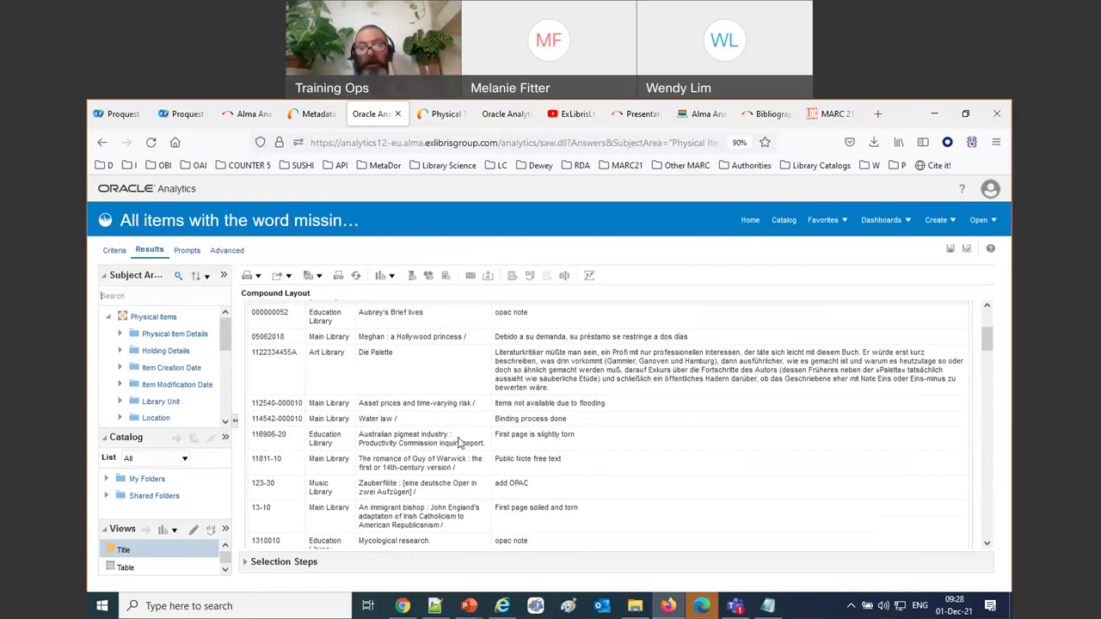
pyautogui.click(336, 409)
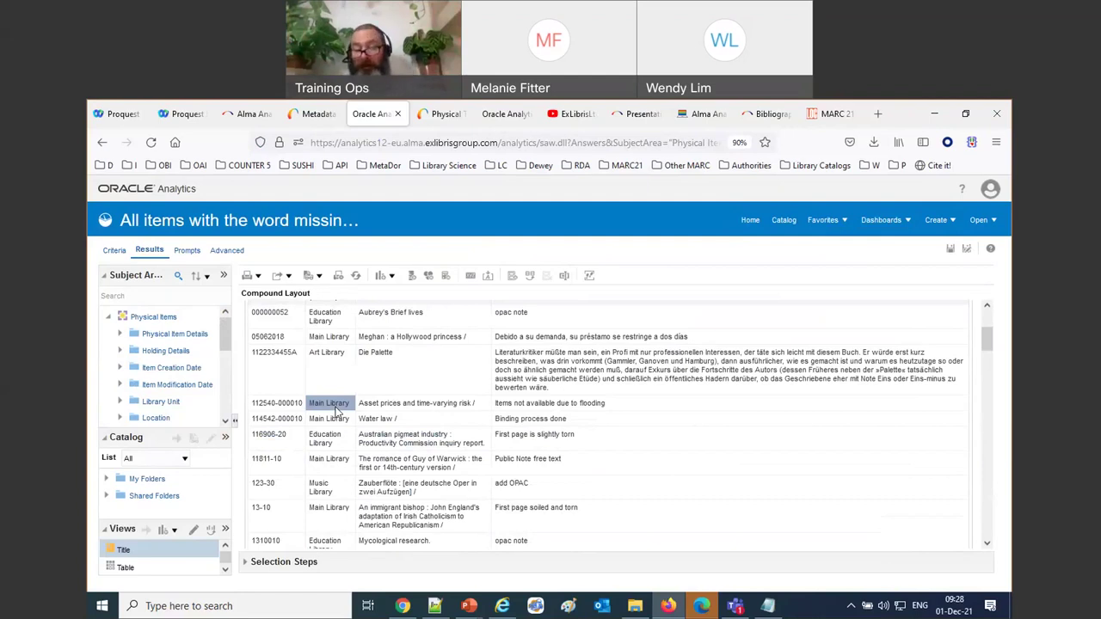
# Step: Edit the Library Name (Active) column formula in the criteria and insert the Case (Switch) expression around the column
pyautogui.click(115, 251)
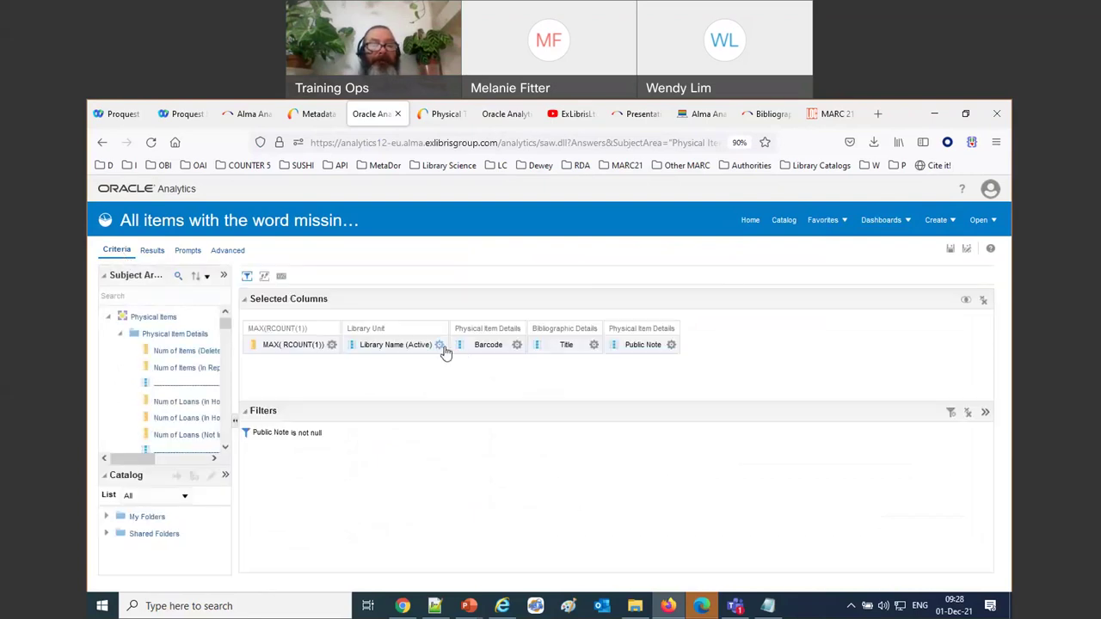
pyautogui.click(439, 345)
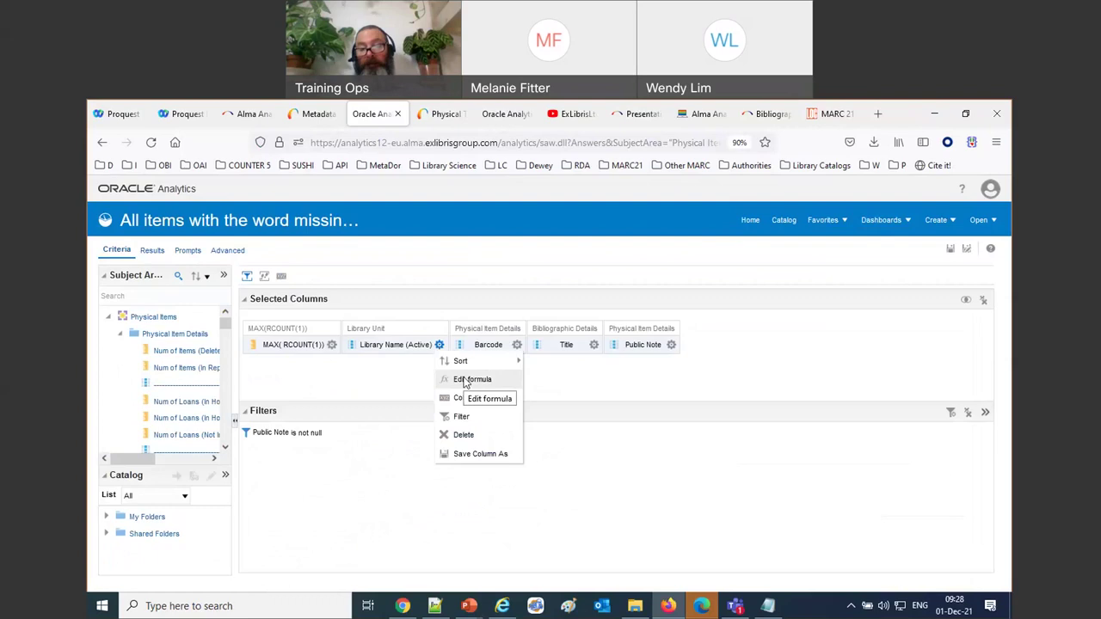
pyautogui.click(471, 380)
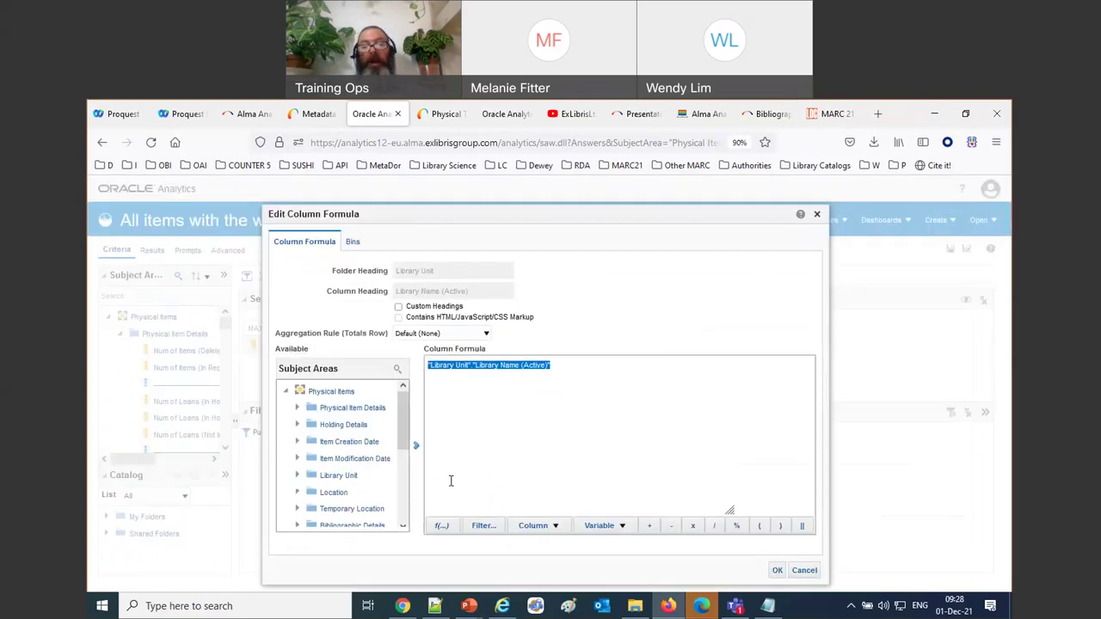
pyautogui.click(444, 525)
pyautogui.scroll(-3, 488, 383)
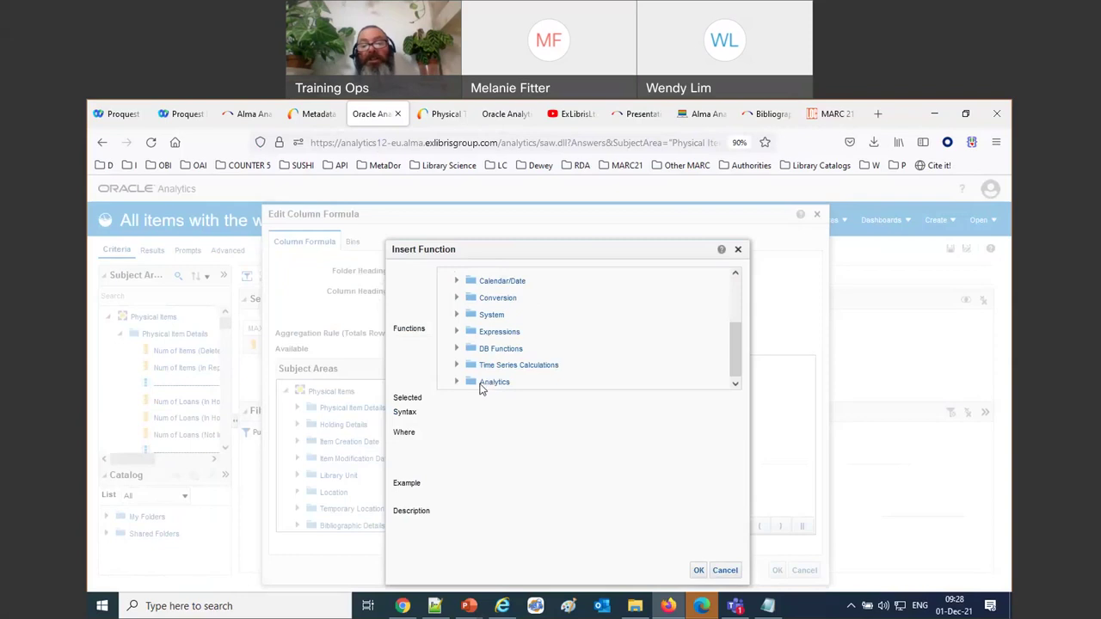
pyautogui.click(456, 332)
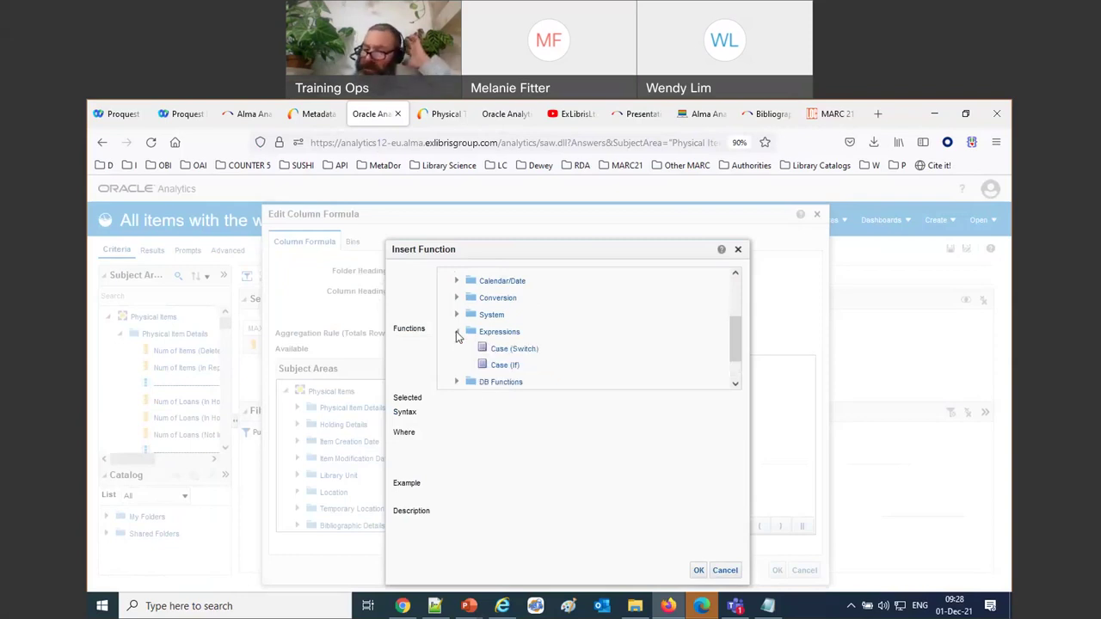
pyautogui.doubleClick(510, 352)
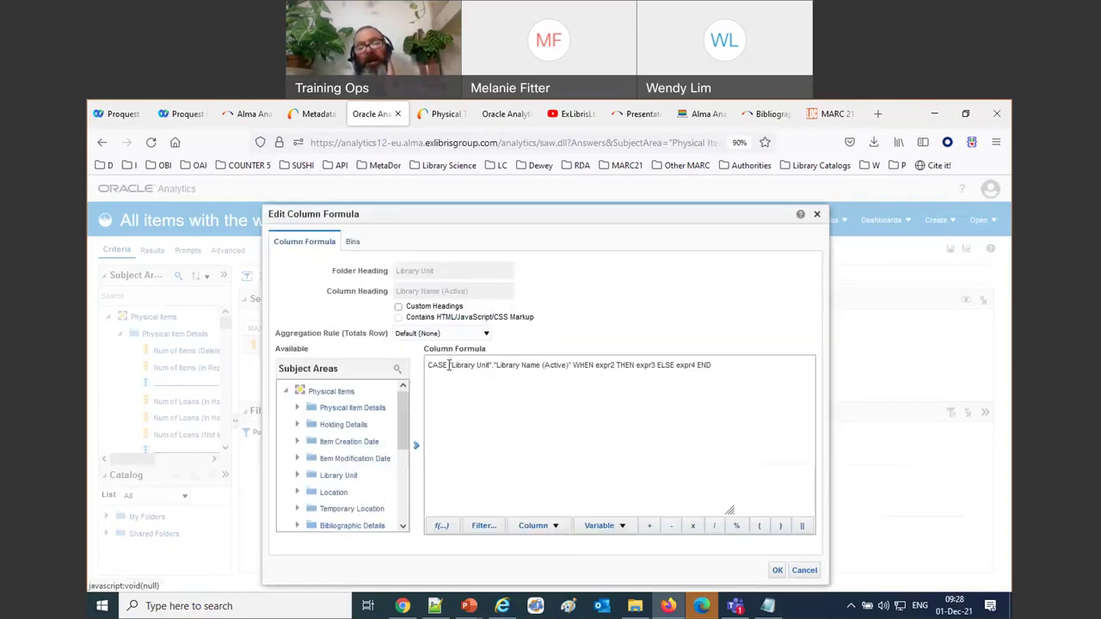
# Step: Write the first condition as WHEN 'Main Library' THEN 'Main', and put the WHEN and ELSE clauses on separate lines
pyautogui.click(573, 365)
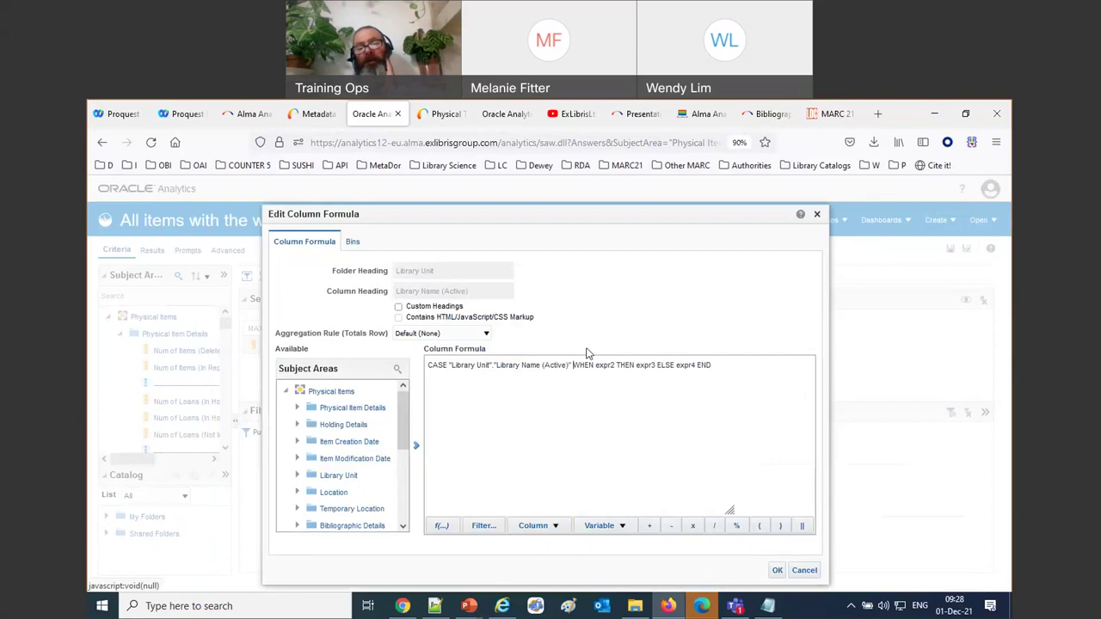
pyautogui.press('Return')
pyautogui.click(453, 374)
pyautogui.doubleClick(460, 376)
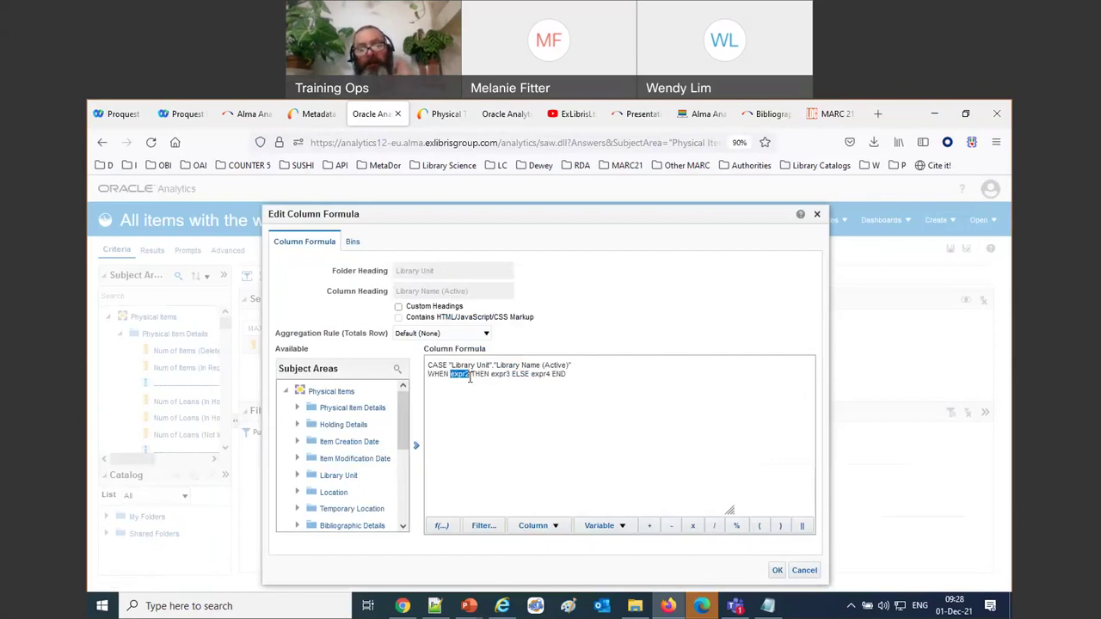
pyautogui.write("'Main libr")
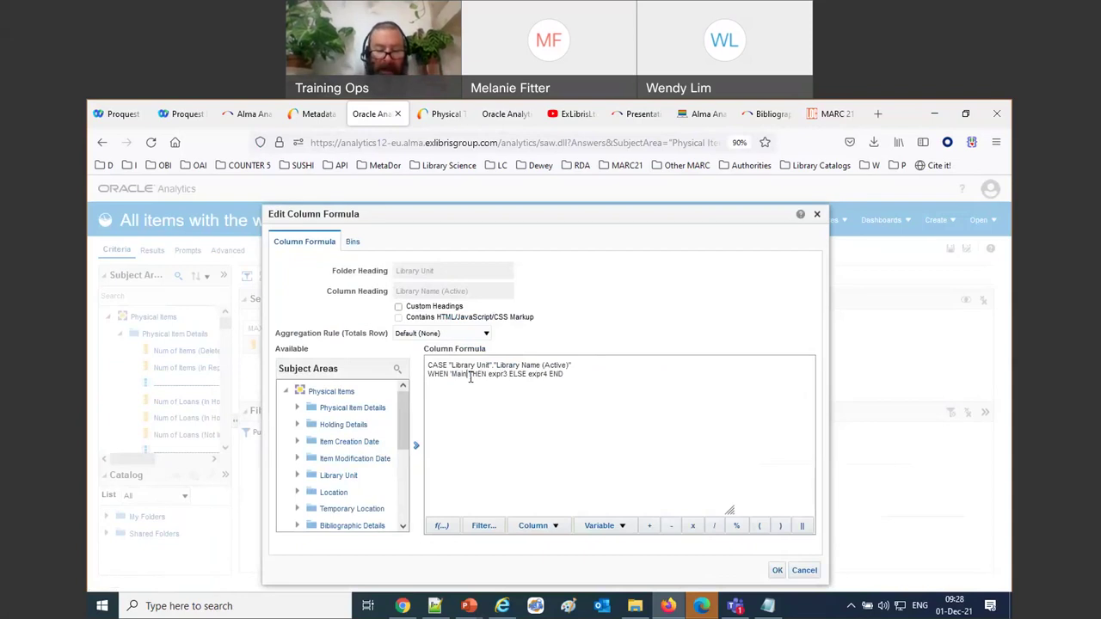
pyautogui.write('ary')
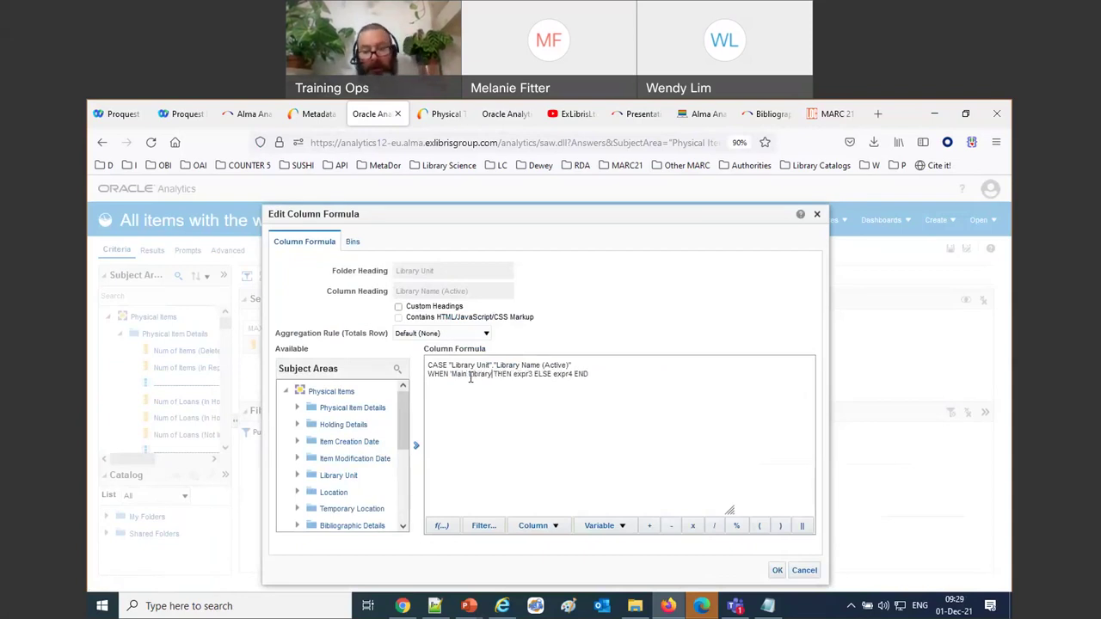
pyautogui.write("'")
pyautogui.doubleClick(523, 374)
pyautogui.write("'")
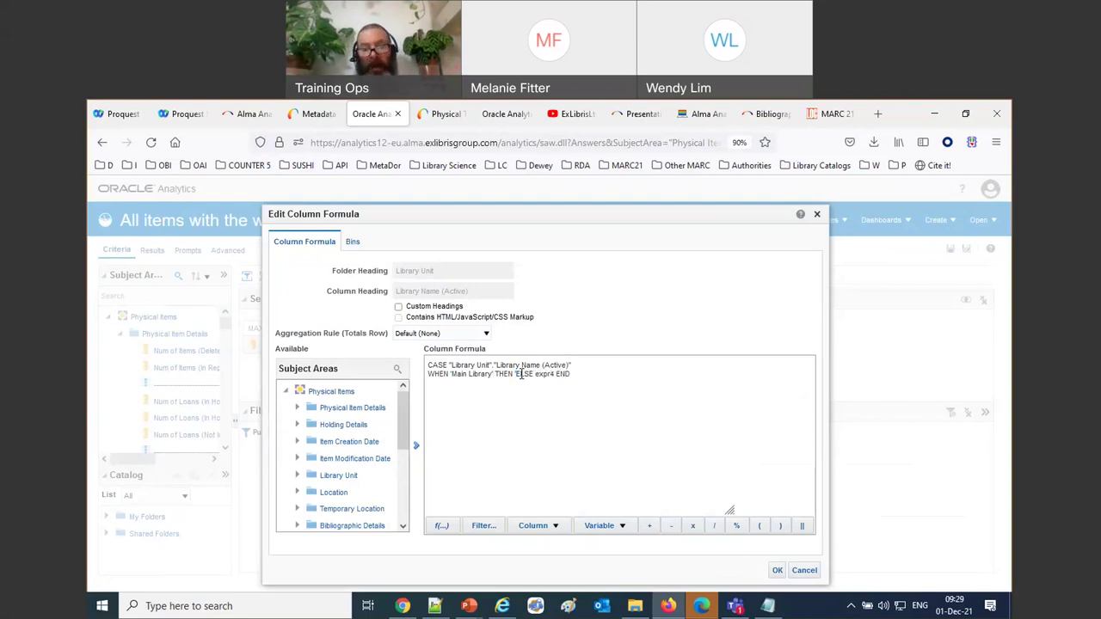
pyautogui.write('Main ')
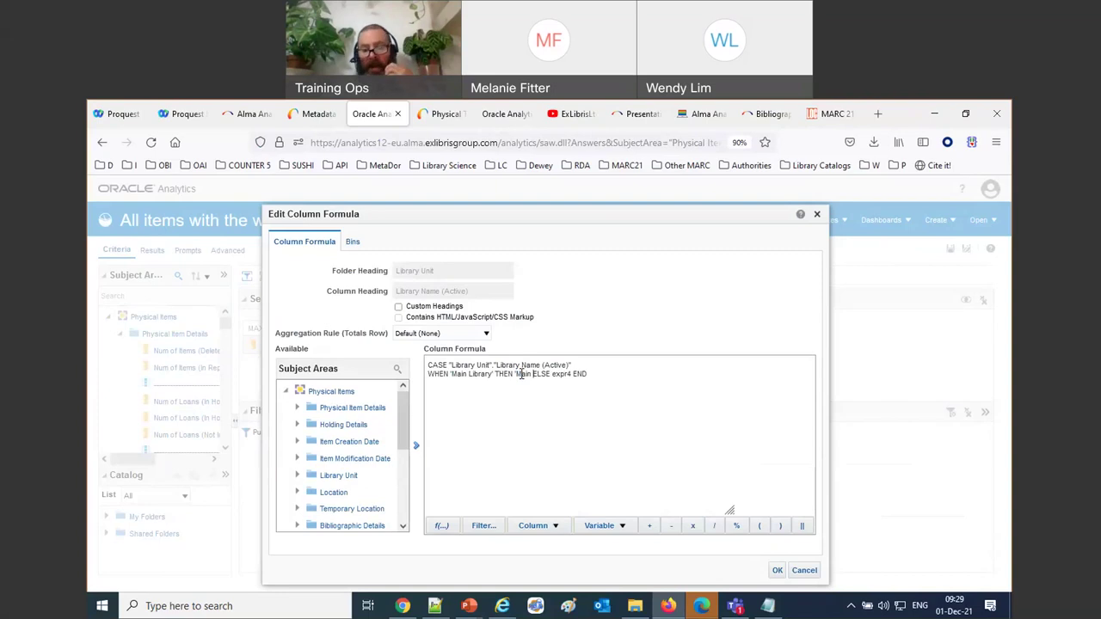
pyautogui.write("'")
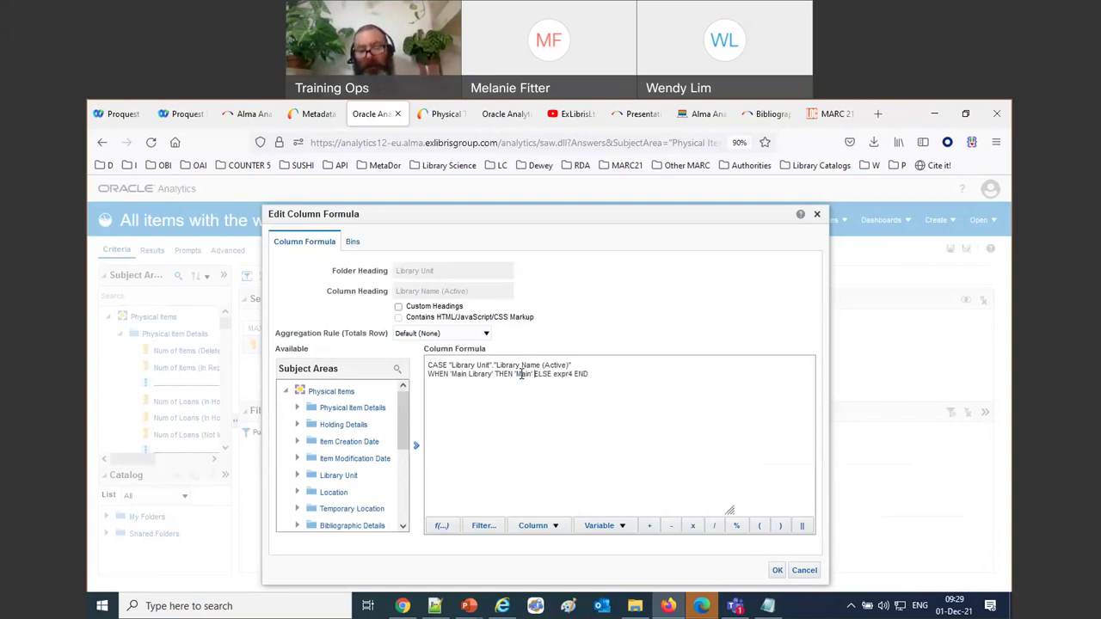
pyautogui.press('Return')
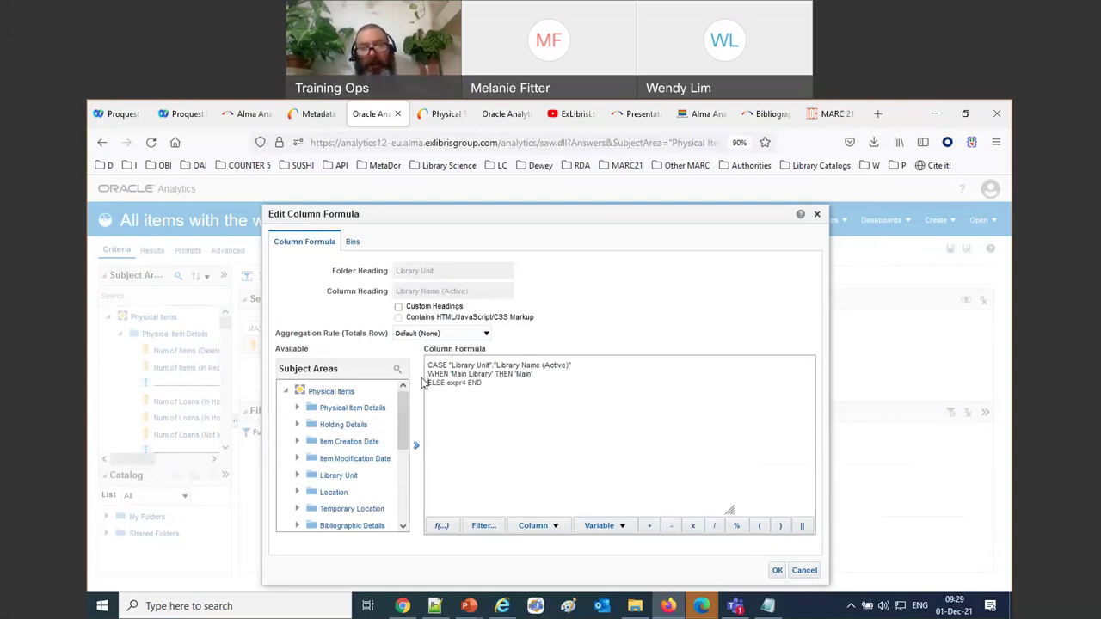
# Step: Duplicate the WHEN line below itself and change the copy to WHEN 'Education Library' THEN 'Education'
pyautogui.moveTo(429, 376); pyautogui.dragTo(597, 376)
pyautogui.hotkey('ctrl', 'c')
pyautogui.click(568, 375)
pyautogui.press('Return')
pyautogui.hotkey('ctrl', 'v')
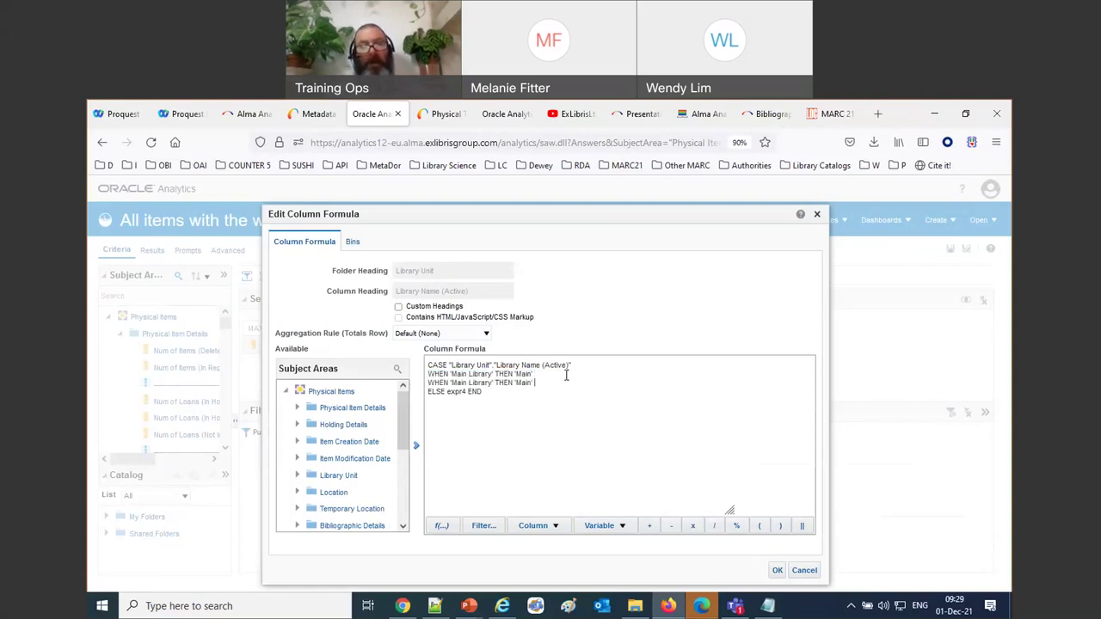
pyautogui.doubleClick(459, 383)
pyautogui.write('Educati')
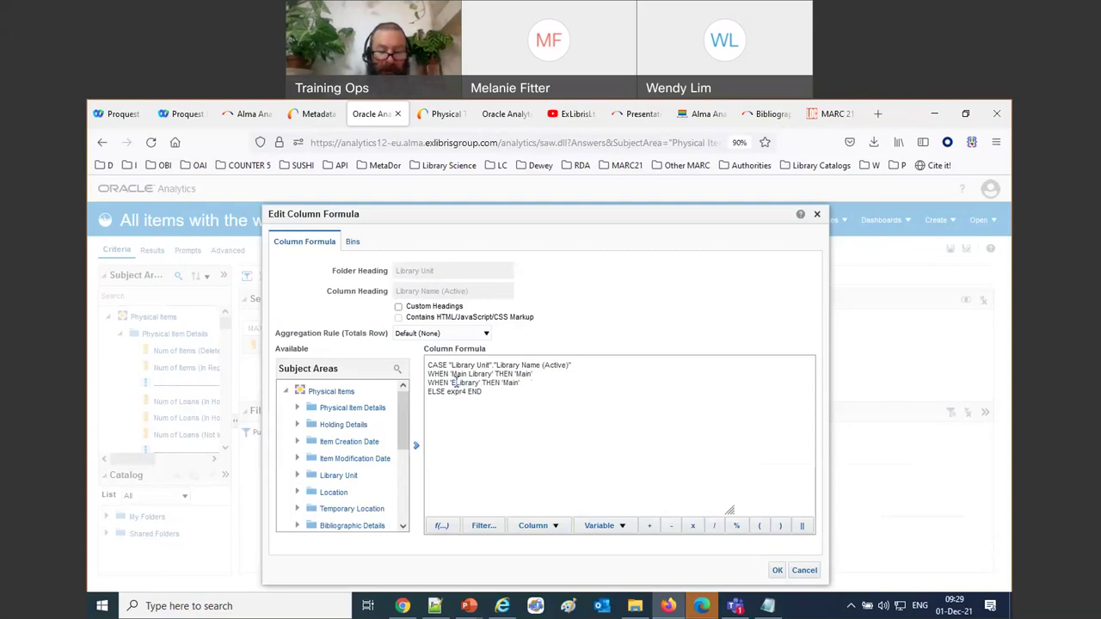
pyautogui.write('on')
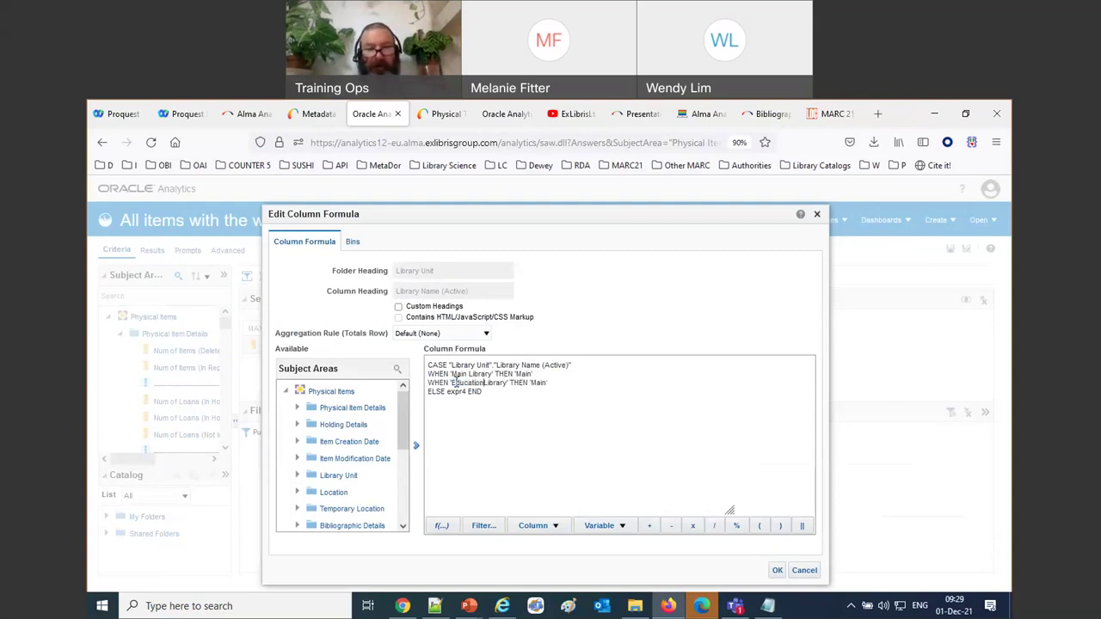
pyautogui.doubleClick(540, 382)
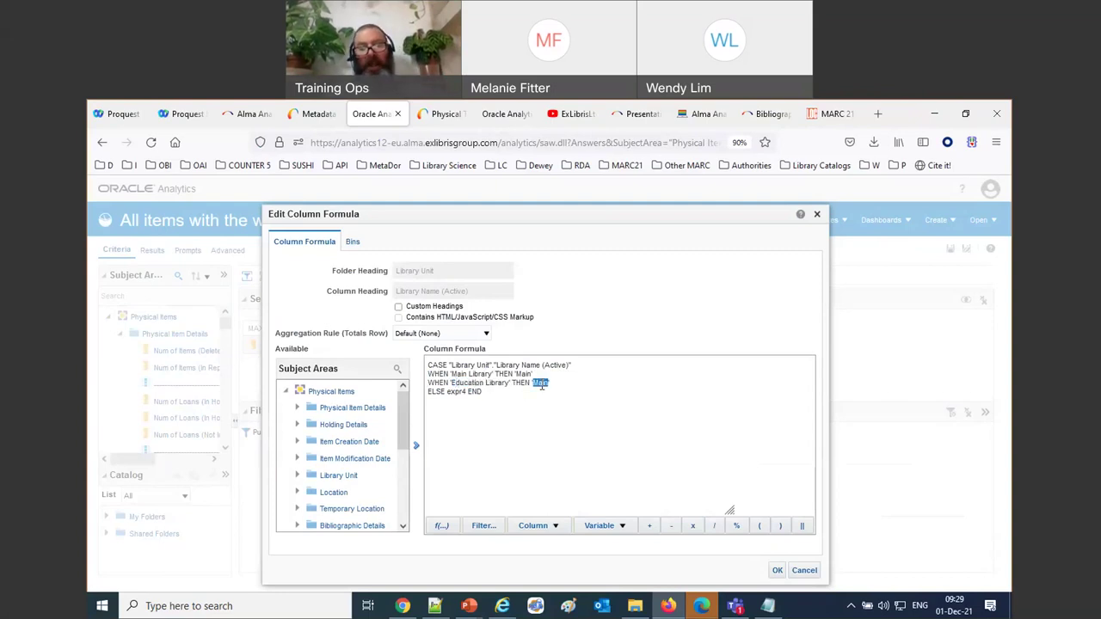
pyautogui.write('Education')
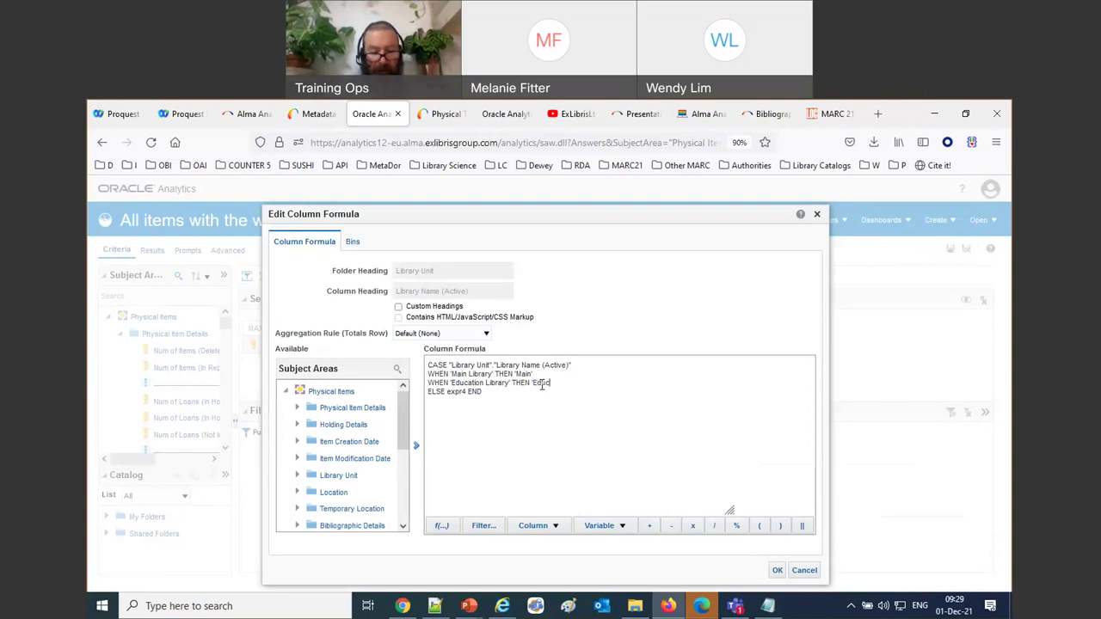
# Step: Set the ELSE result to 'Other', copy the whole CASE formula, and cancel the formula edit
pyautogui.doubleClick(455, 392)
pyautogui.write('Ot')
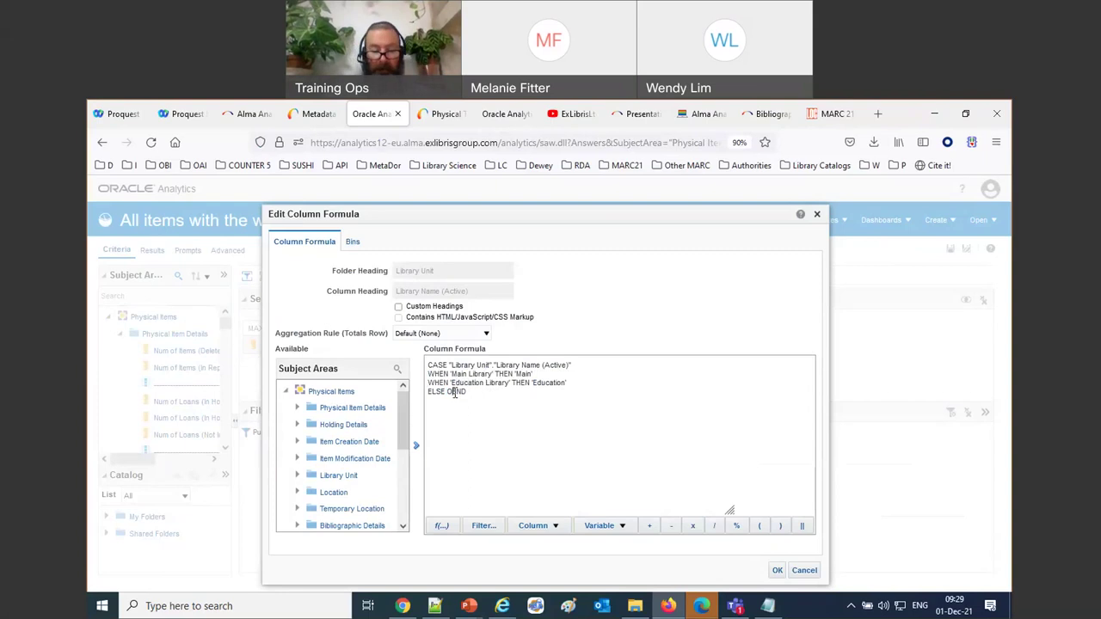
pyautogui.write('her')
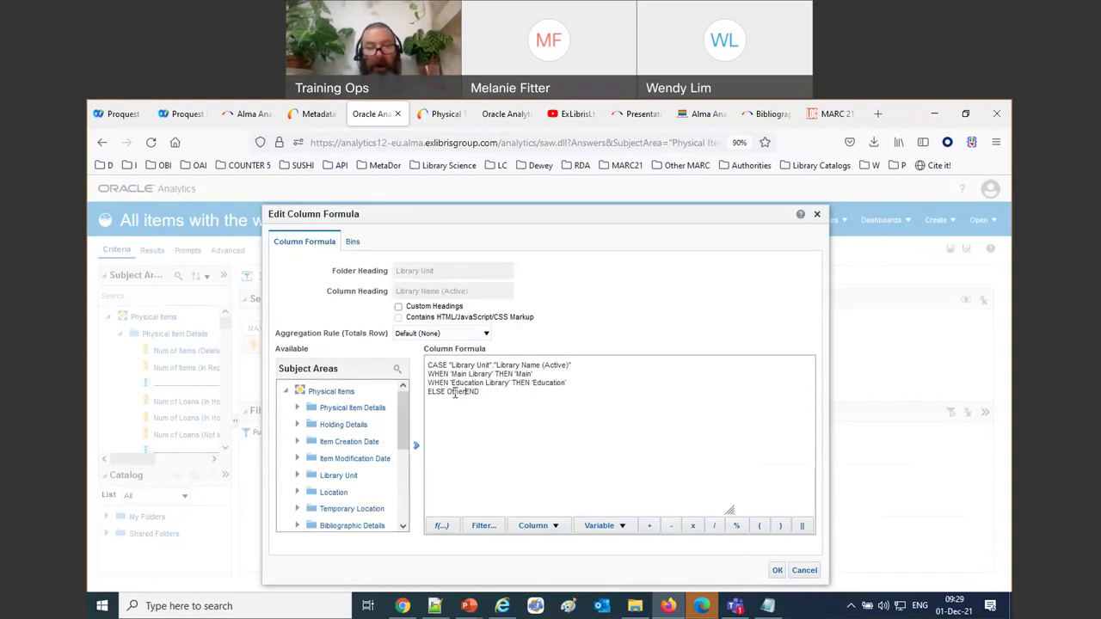
pyautogui.write("'")
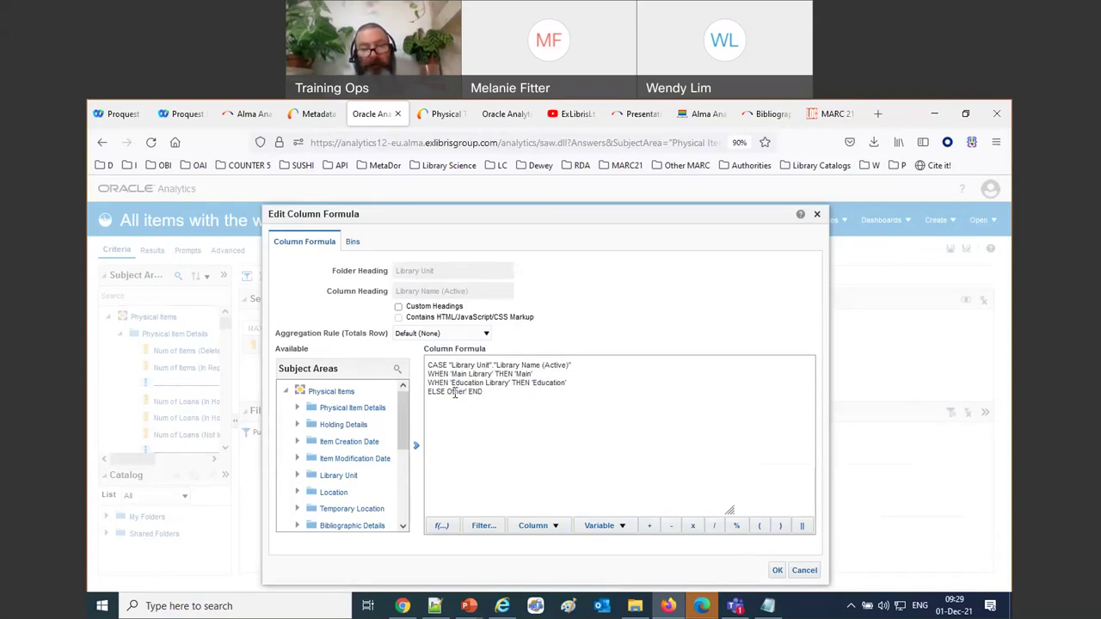
pyautogui.click(448, 392)
pyautogui.write("'")
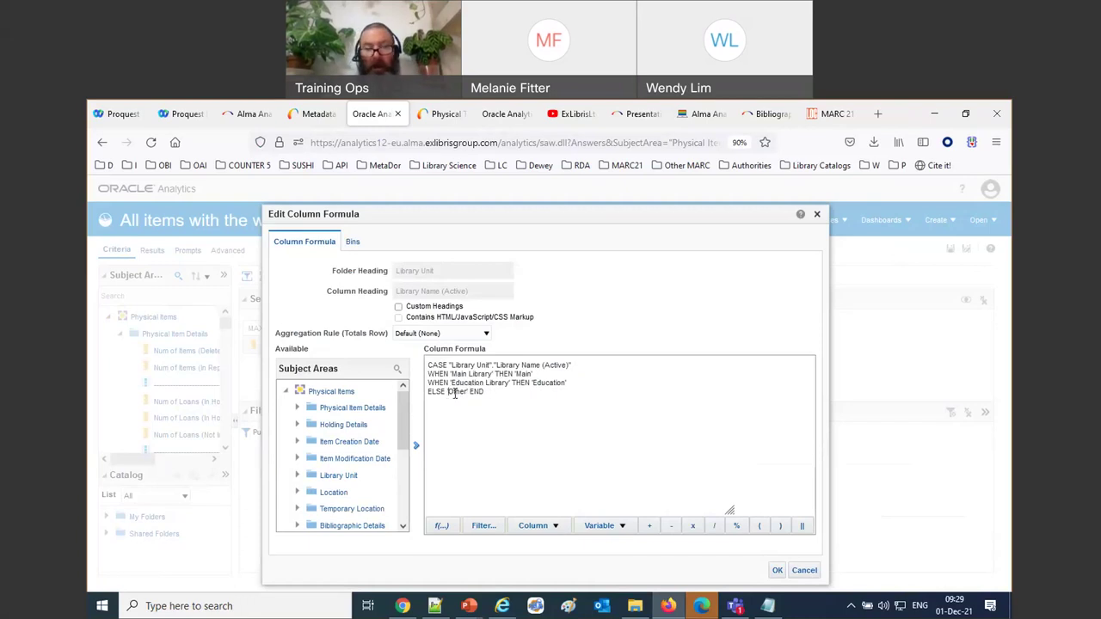
pyautogui.moveTo(511, 394); pyautogui.dragTo(403, 335)
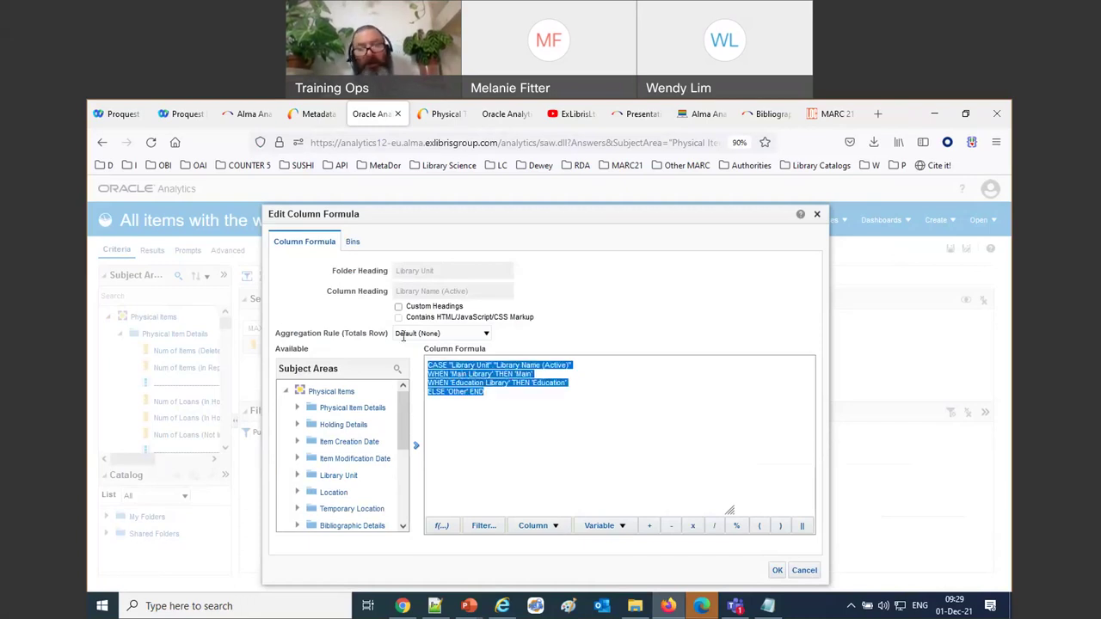
pyautogui.click(805, 573)
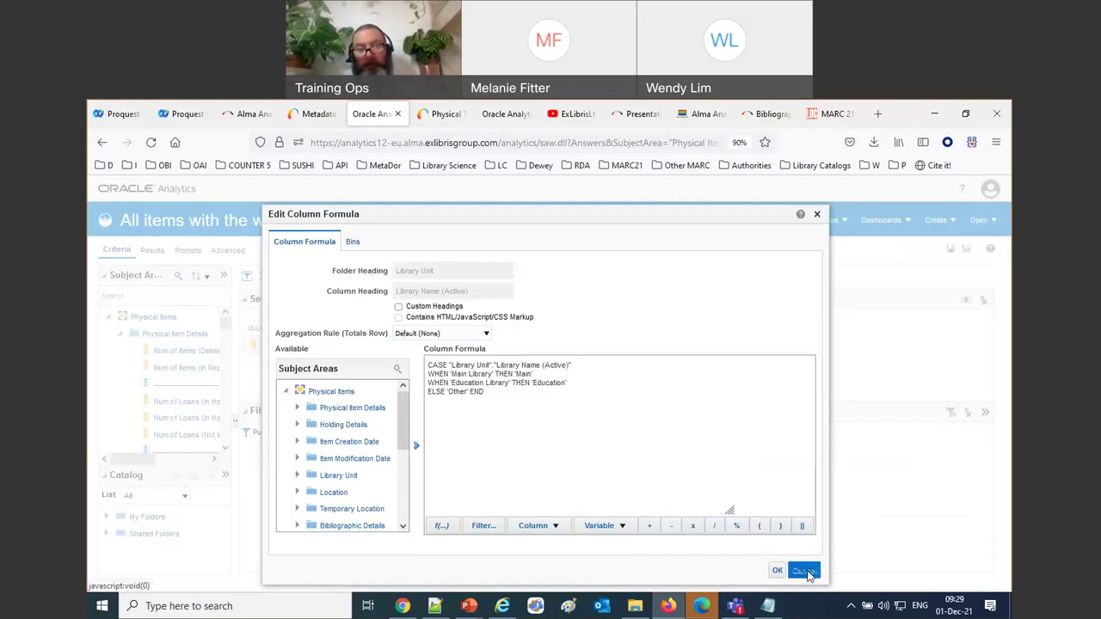
# Step: Reopen the Library Name (Active) formula, insert Case (Switch) again, and split its WHEN and ELSE clauses onto separate lines
pyautogui.click(438, 345)
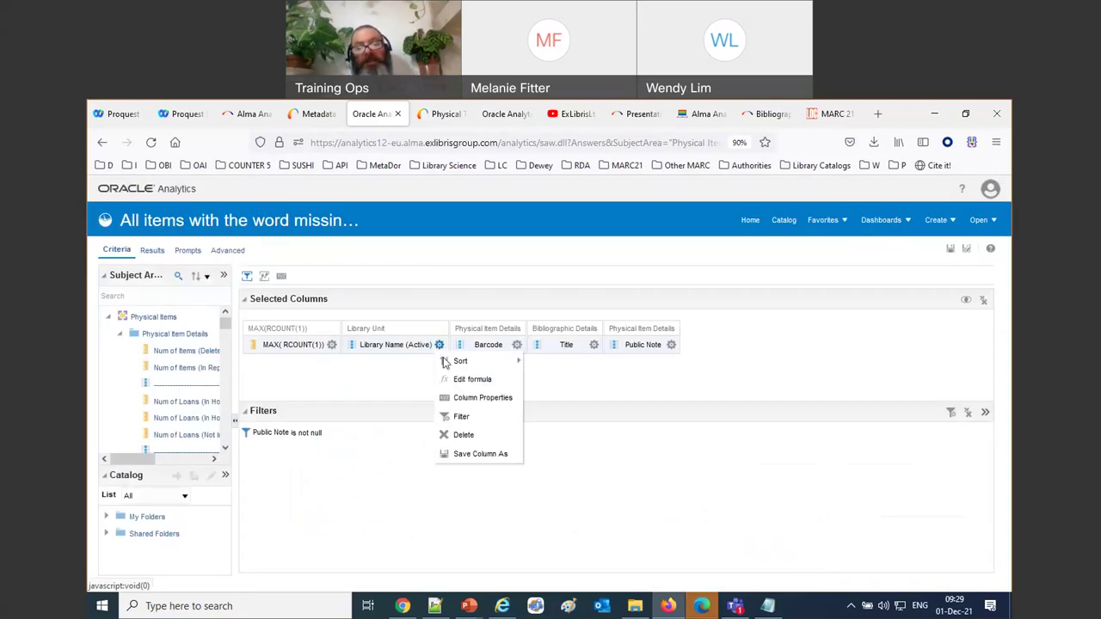
pyautogui.click(464, 382)
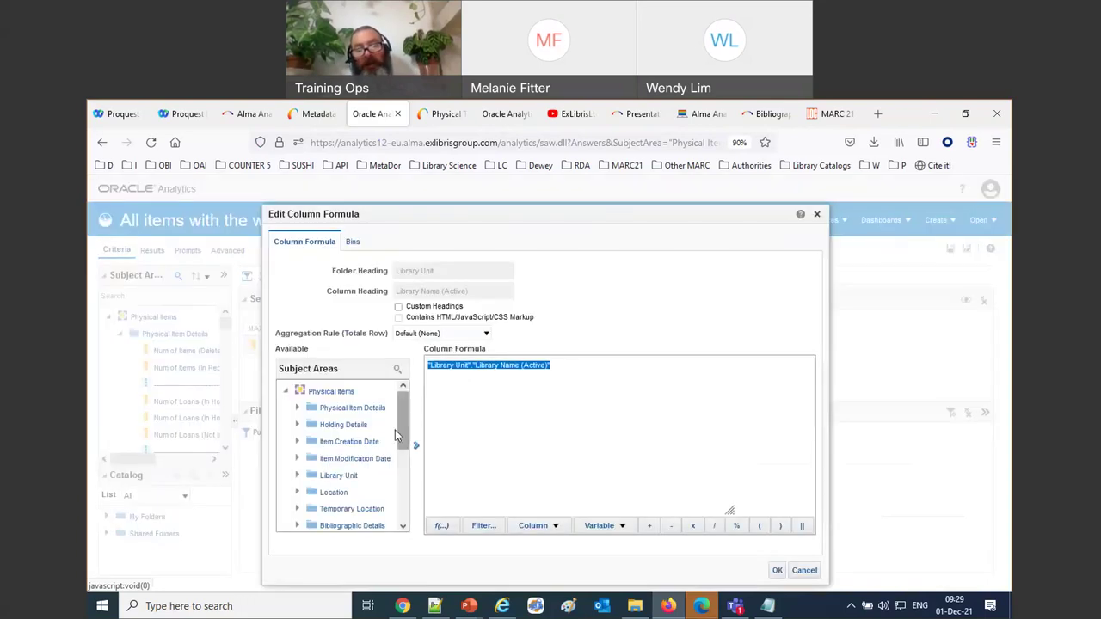
pyautogui.click(441, 525)
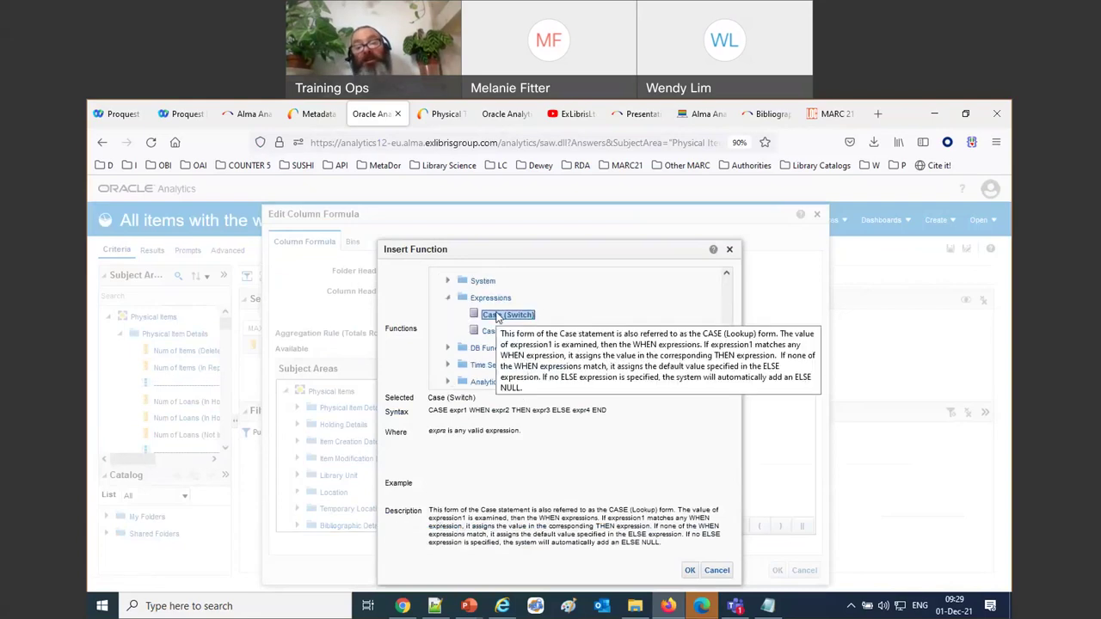
pyautogui.doubleClick(507, 315)
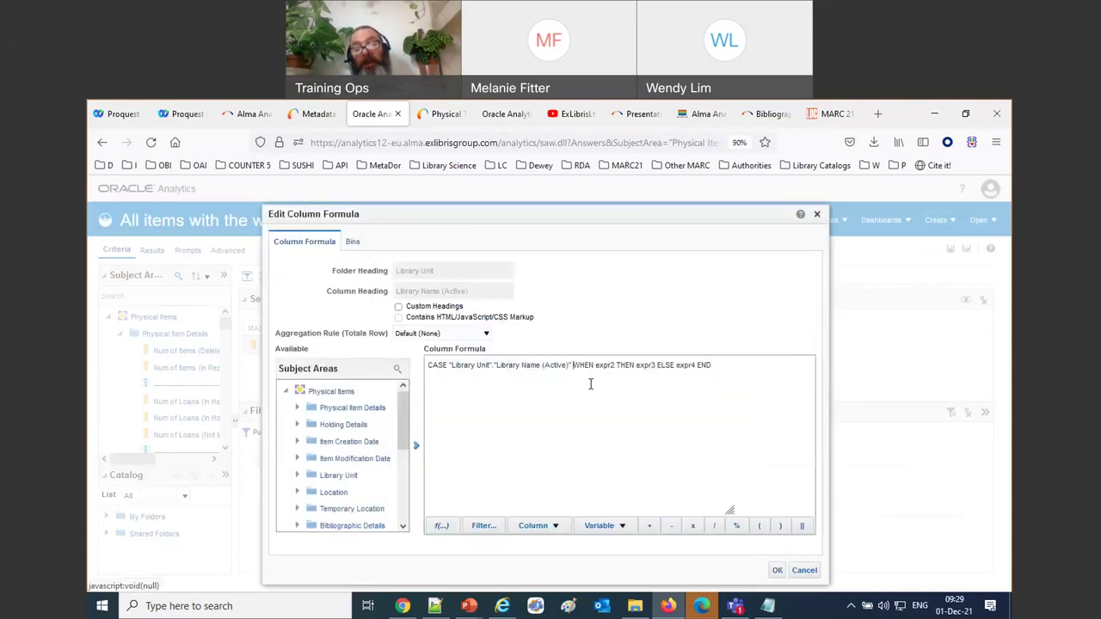
pyautogui.click(573, 365)
pyautogui.press('Return')
pyautogui.click(512, 375)
pyautogui.press('Return')
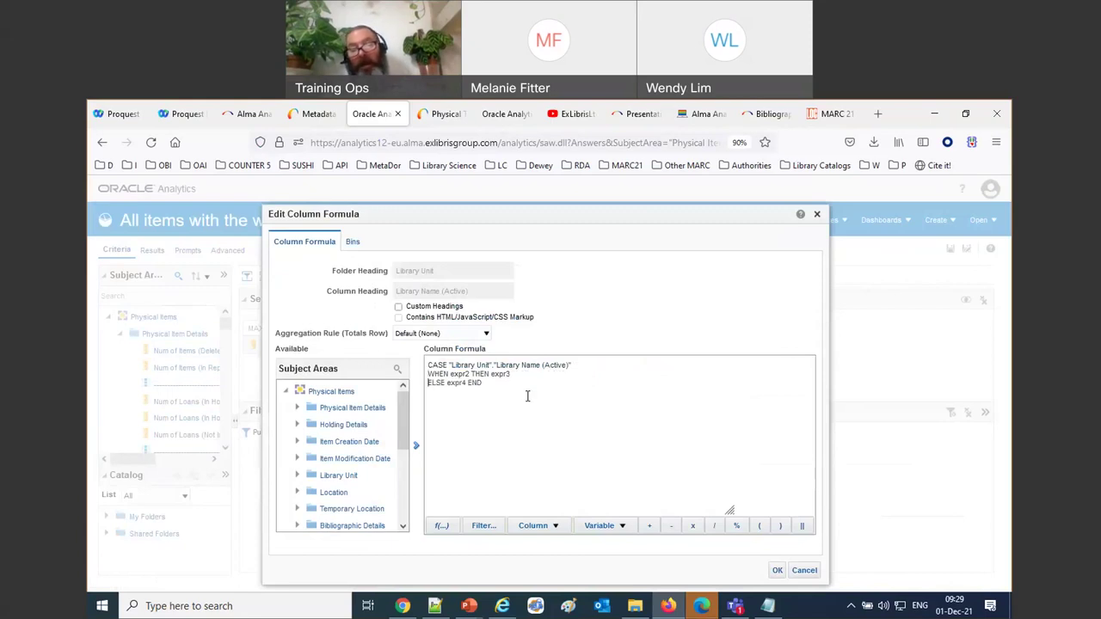
# Step: Replace the template with the copied CASE formula and review its Main and Education conditions
pyautogui.hotkey('ctrl', 'a')
pyautogui.hotkey('ctrl', 'v')
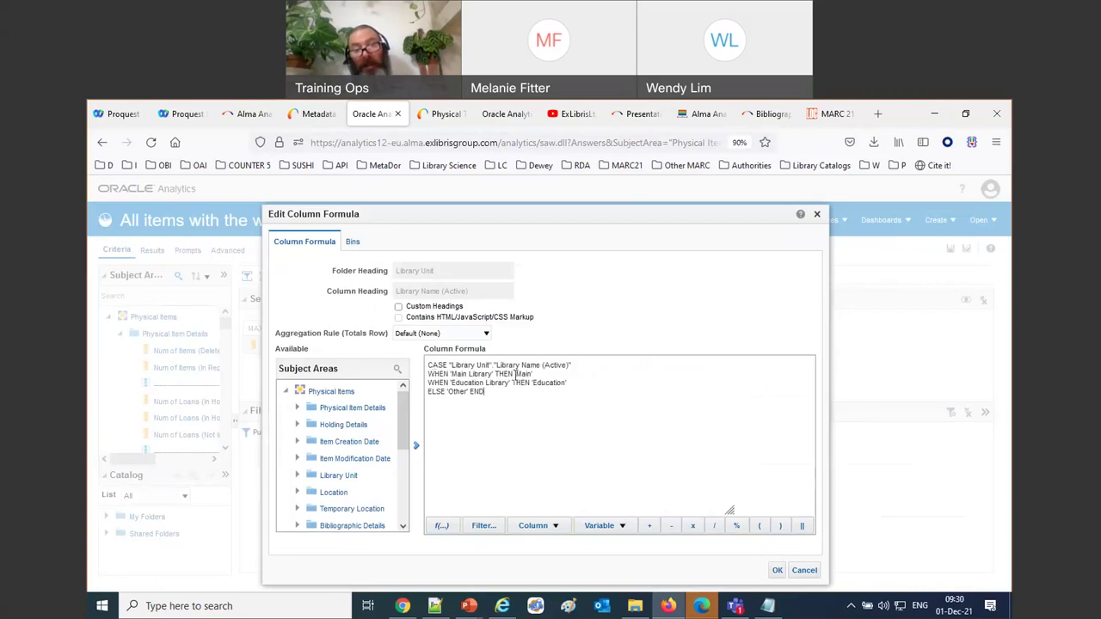
pyautogui.doubleClick(521, 374)
pyautogui.doubleClick(470, 383)
pyautogui.doubleClick(543, 384)
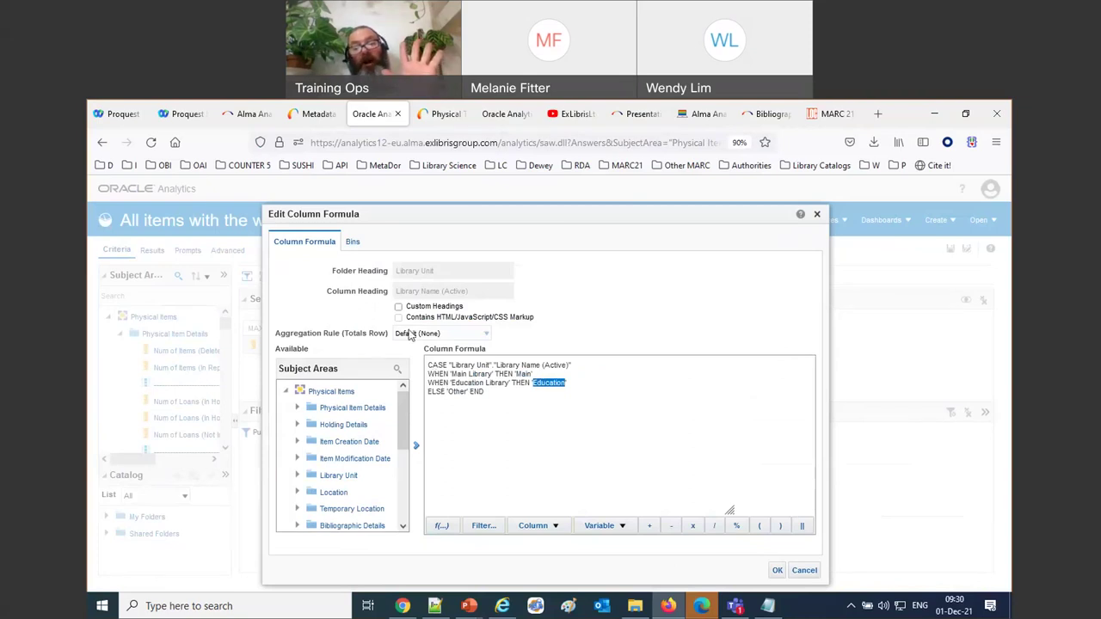
# Step: Enable custom headings, set the column heading to LibraryType, and accept the column formula
pyautogui.click(399, 306)
pyautogui.keyDown('shift'); pyautogui.click(417, 290); pyautogui.keyUp('shift')
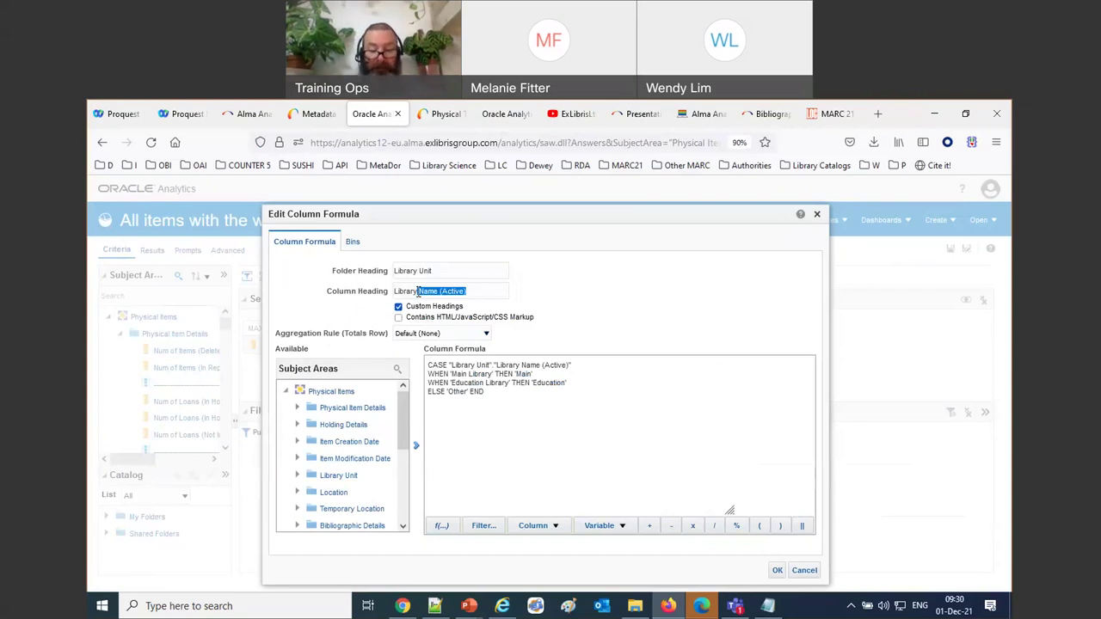
pyautogui.write('Type')
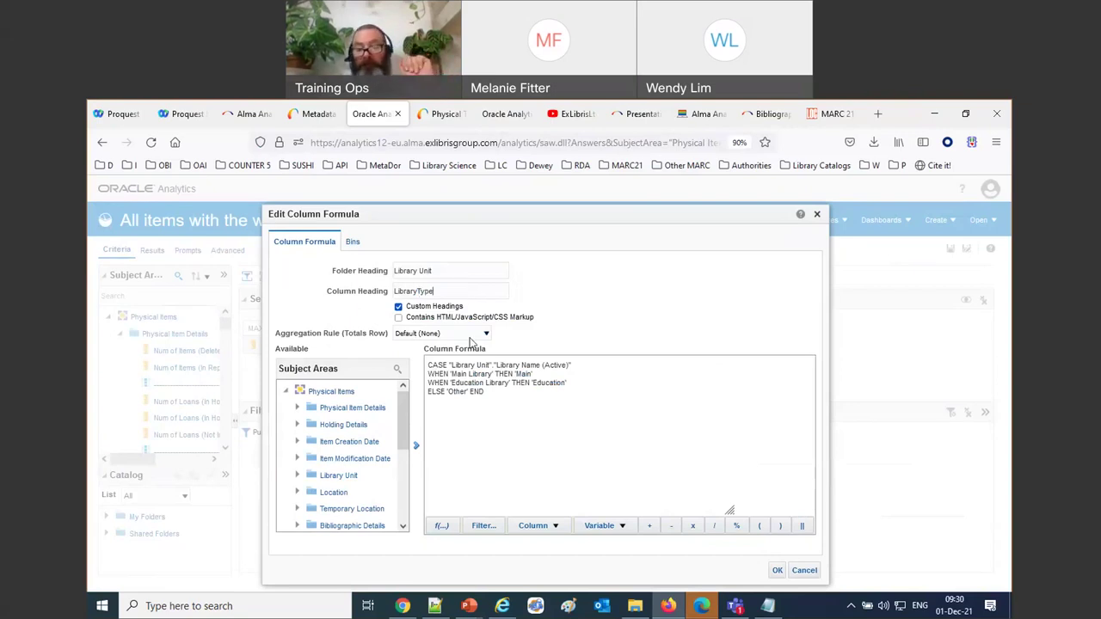
pyautogui.click(777, 570)
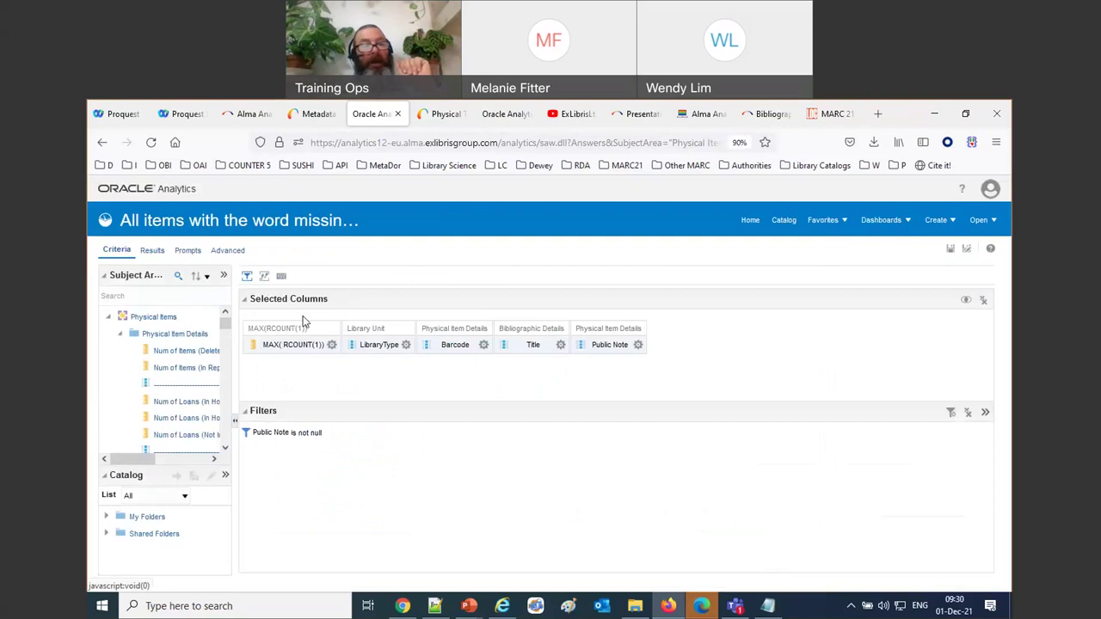
# Step: Display the results and check the LibraryType values down the table
pyautogui.click(151, 250)
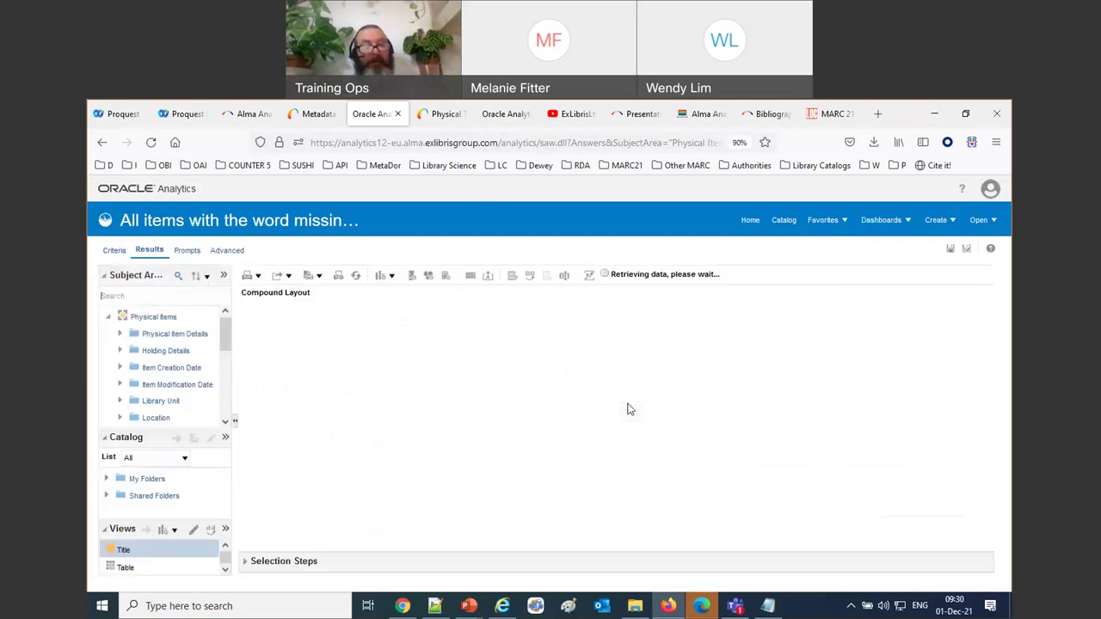
pyautogui.scroll(-1, 629, 411)
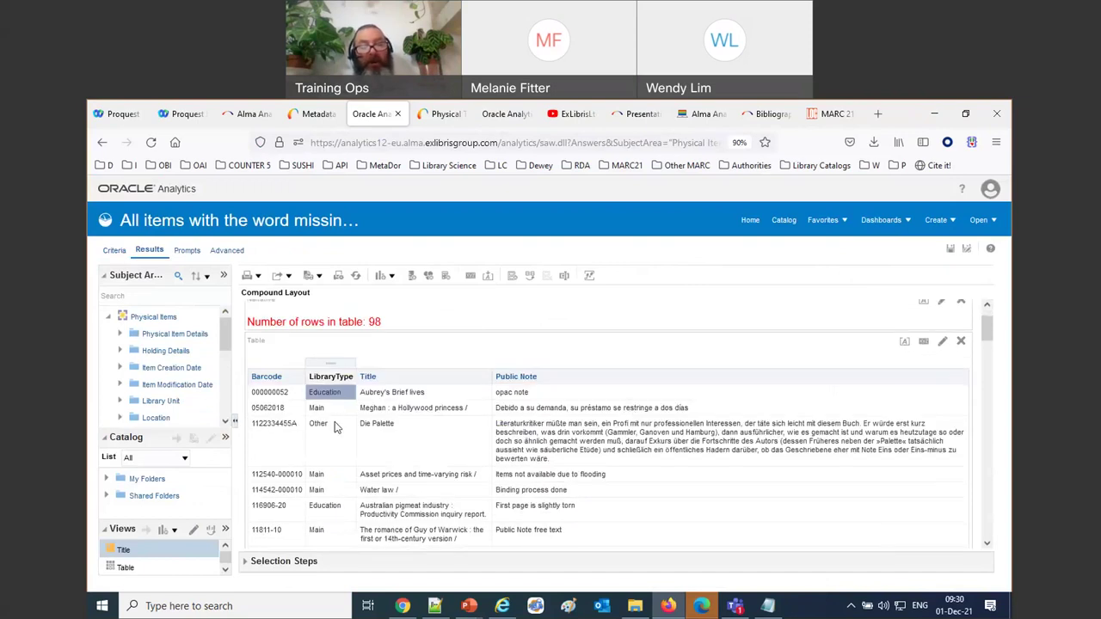
pyautogui.scroll(-2, 337, 423)
pyautogui.scroll(-2, 337, 421)
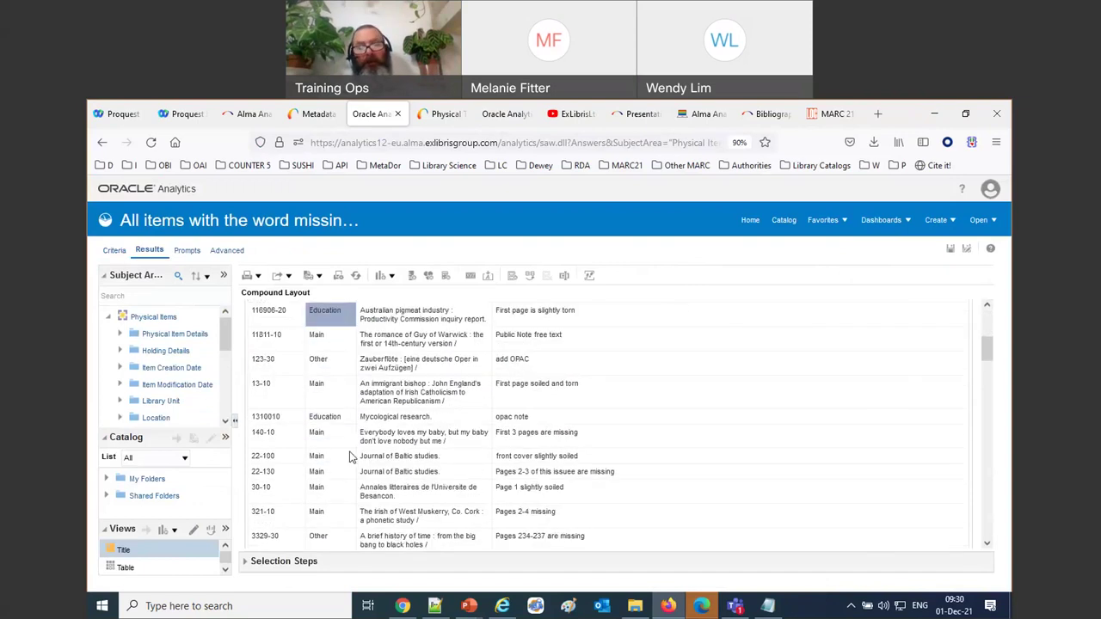
pyautogui.scroll(-4, 341, 429)
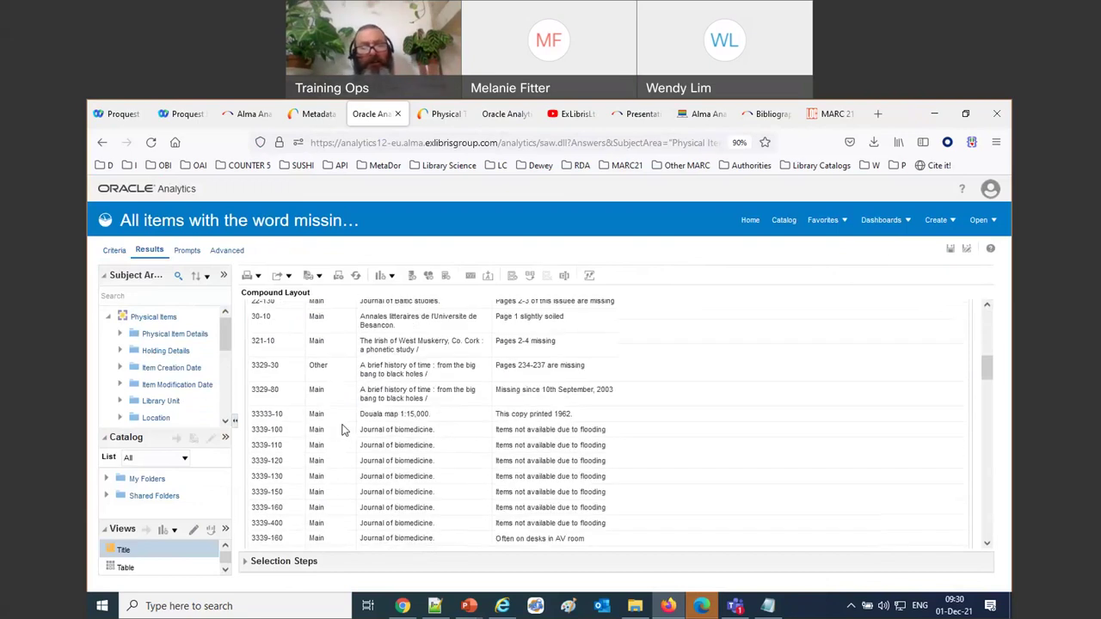
pyautogui.scroll(10, 344, 432)
pyautogui.scroll(1, 348, 434)
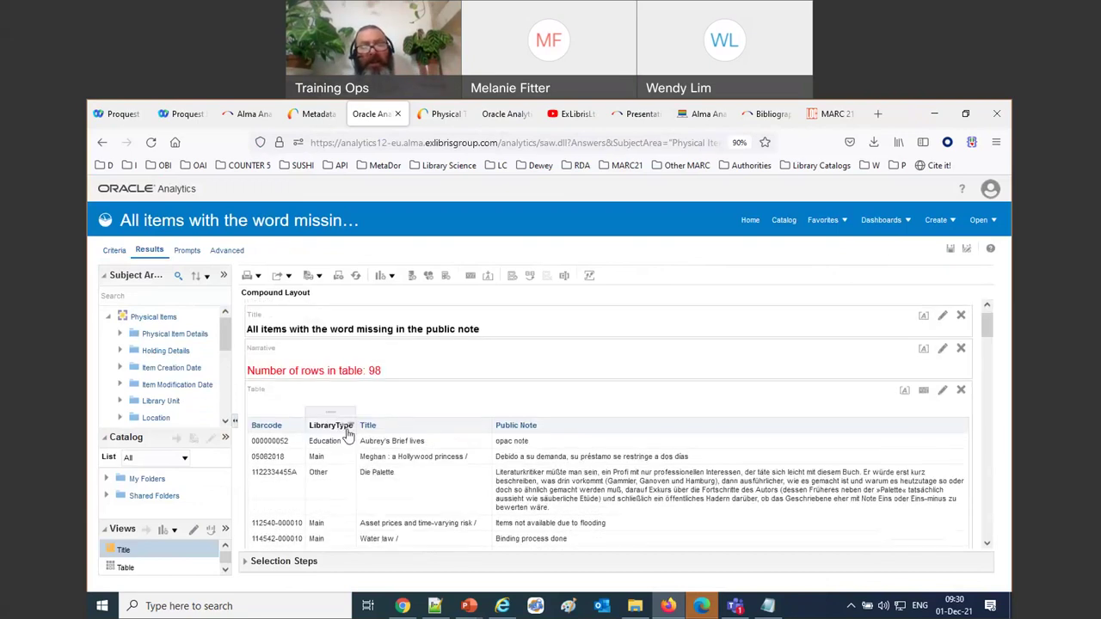